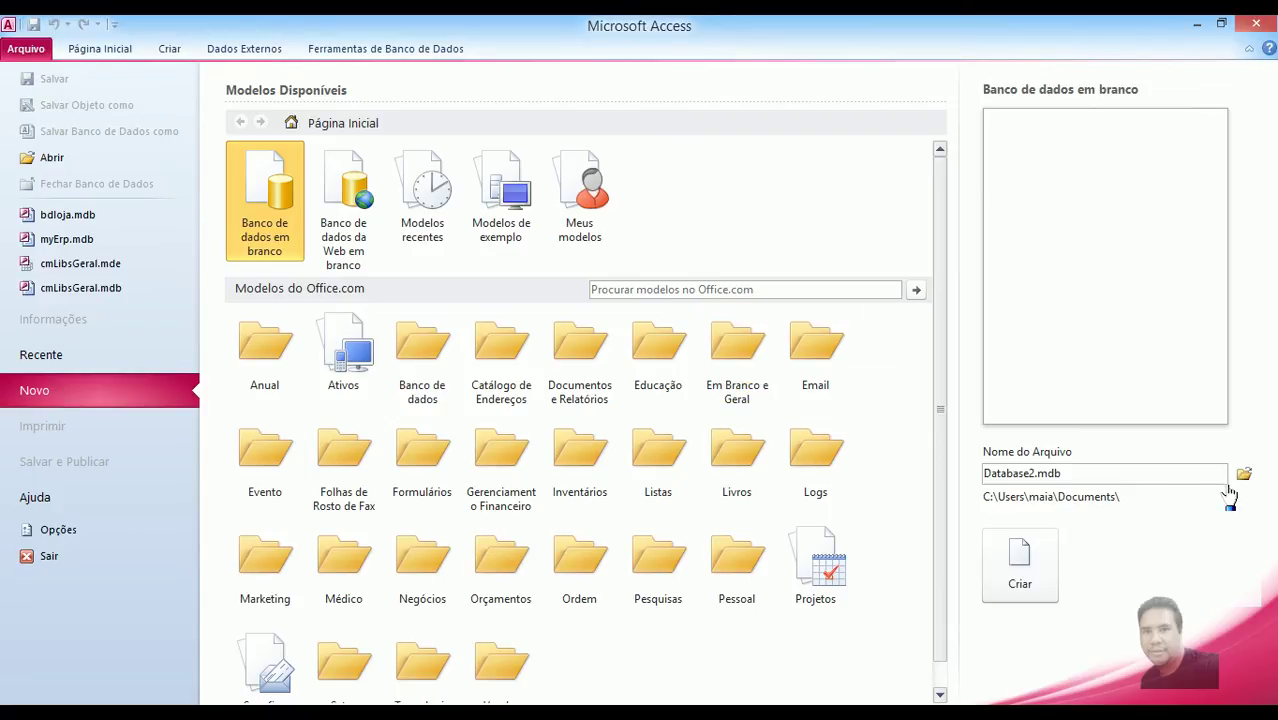
Choose the myErp folder on drive C: as the location for the new blank database file.
{"action": "left_click", "coordinate": [1244, 476]}
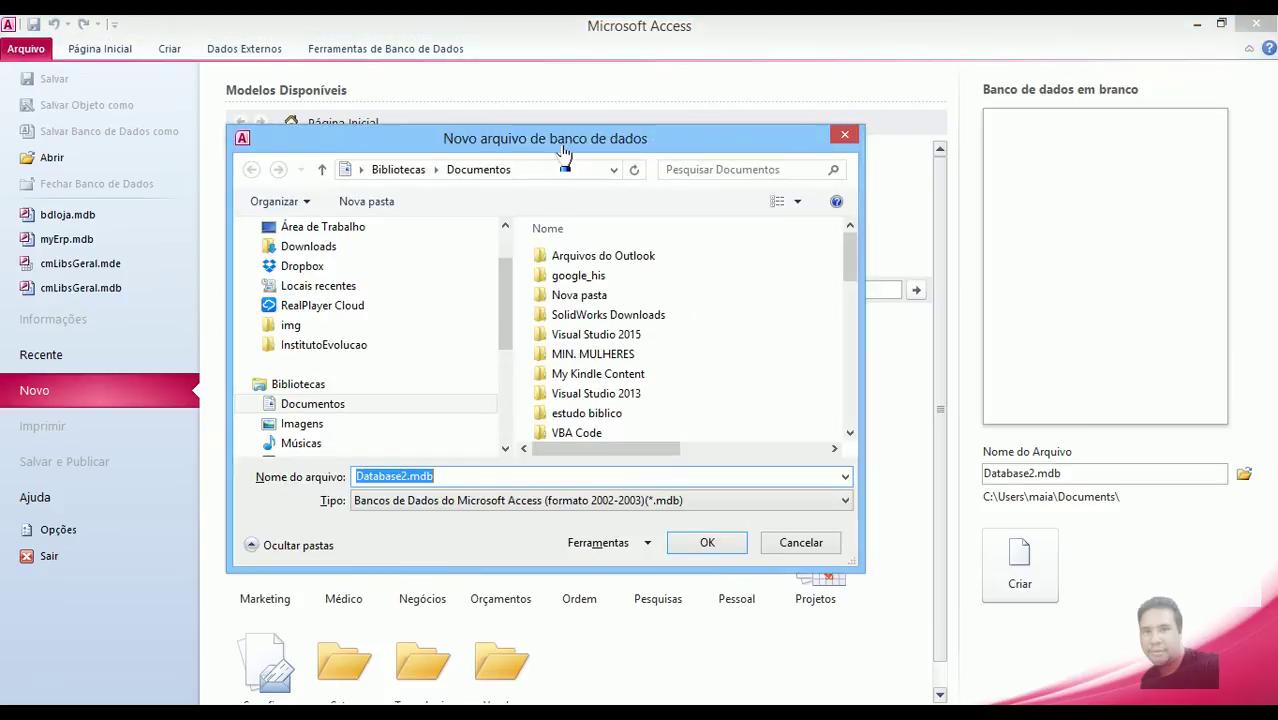
{"action": "left_click_drag", "start_coordinate": [565, 152], "coordinate": [649, 160]}
{"action": "left_click_drag", "start_coordinate": [588, 305], "coordinate": [593, 357]}
{"action": "left_click", "coordinate": [487, 385]}
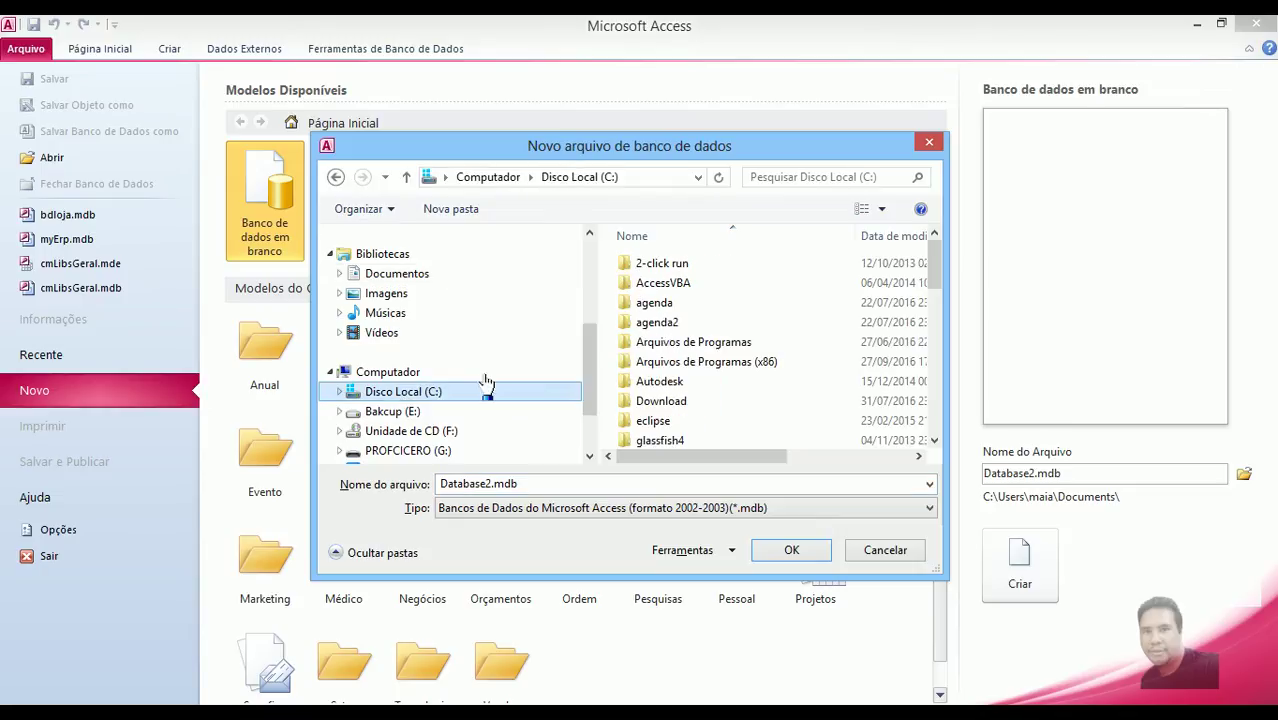
{"action": "left_click_drag", "start_coordinate": [930, 254], "coordinate": [933, 327]}
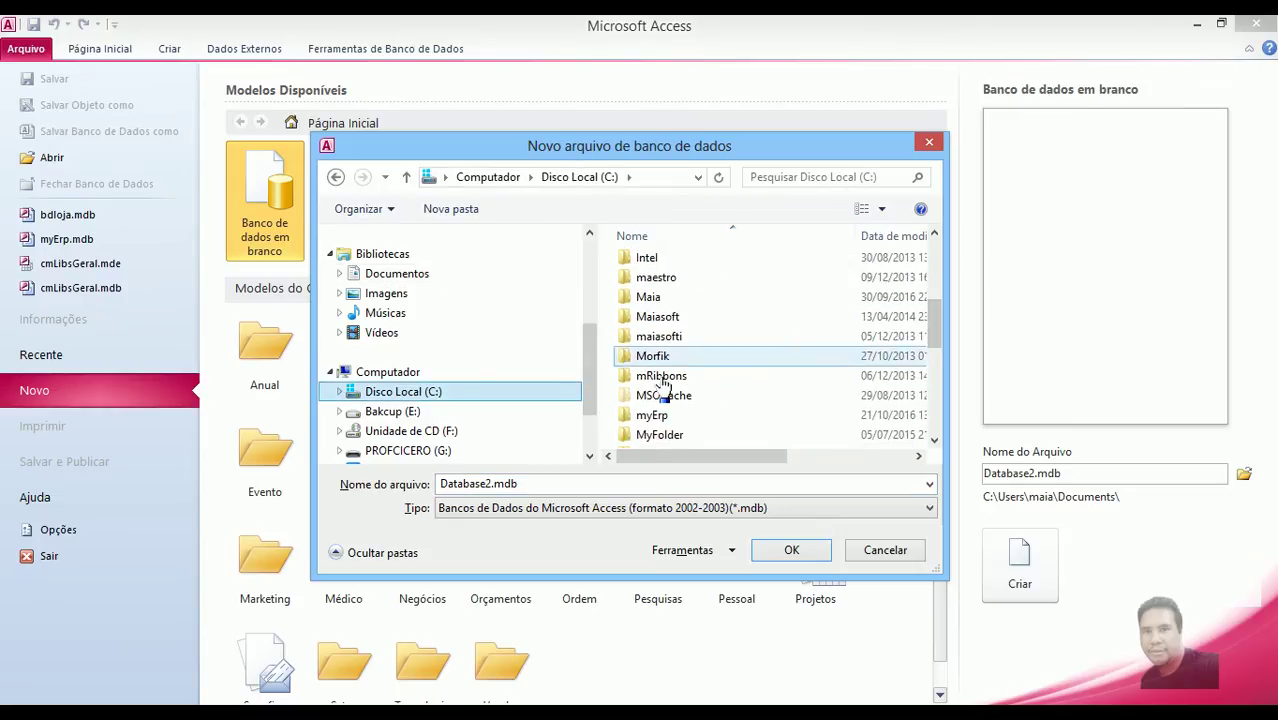
{"action": "left_click", "coordinate": [655, 417]}
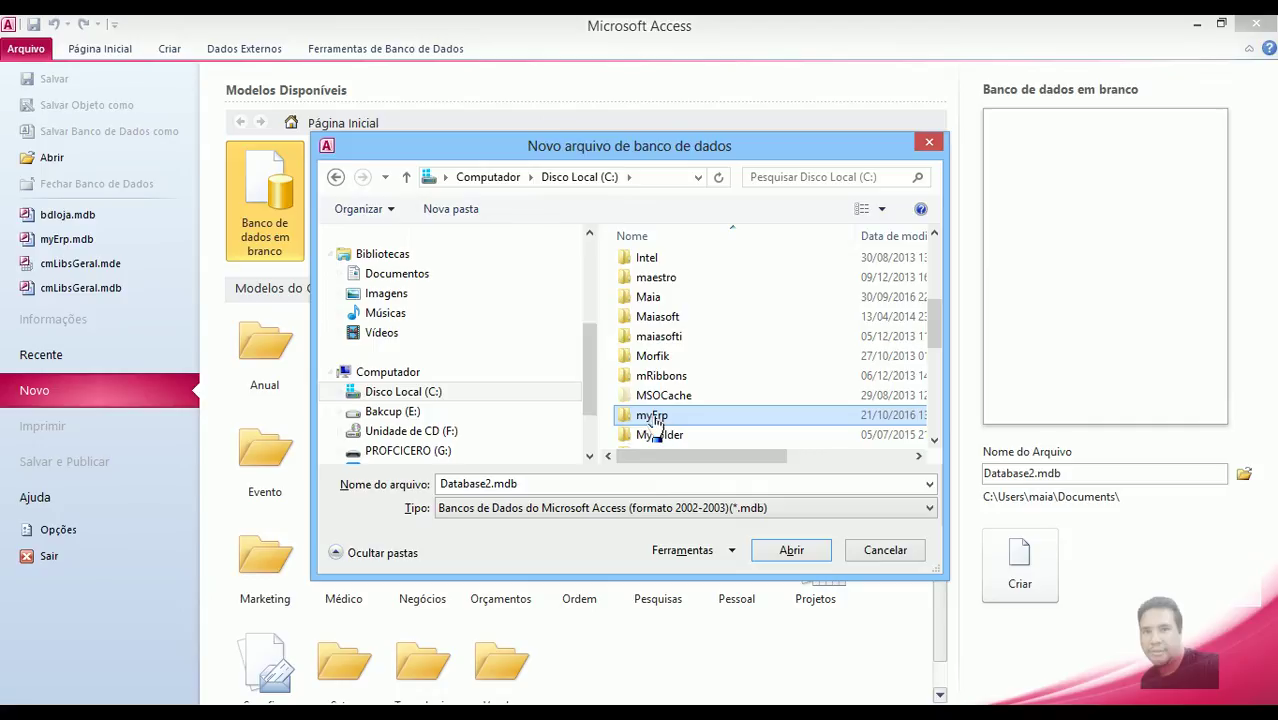
{"action": "double_click", "coordinate": [656, 418]}
{"action": "left_click", "coordinate": [685, 510]}
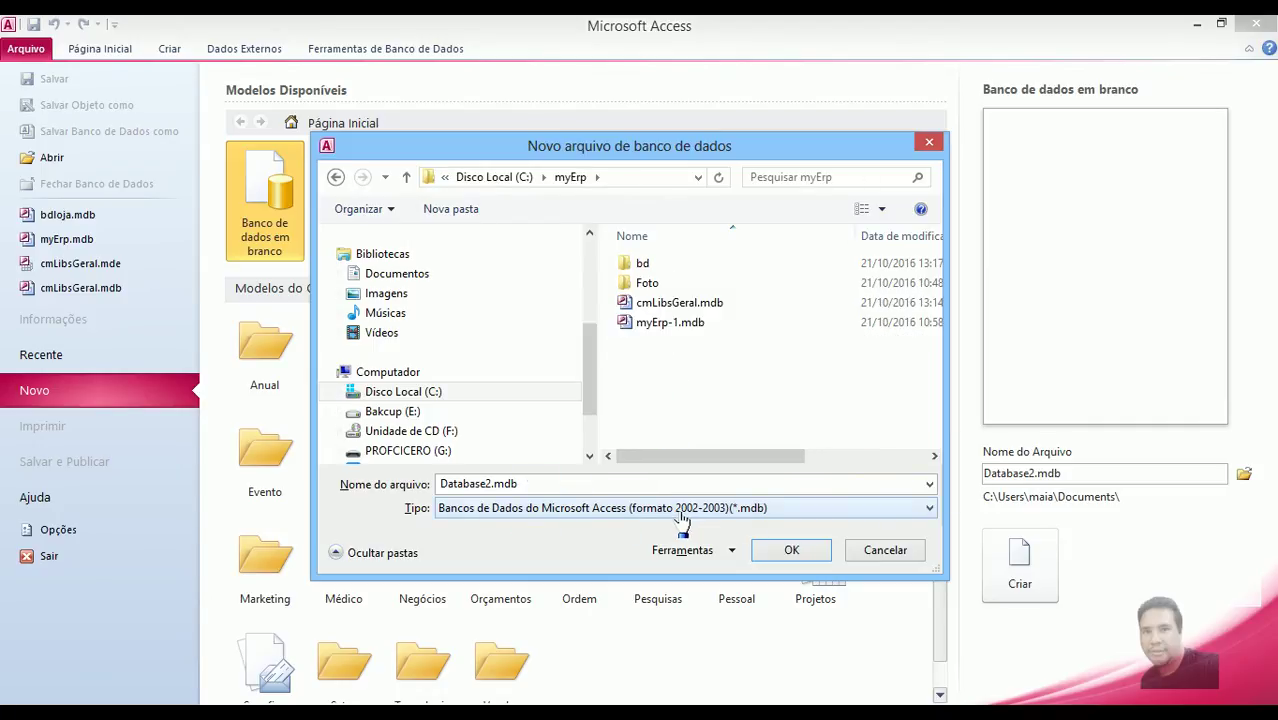
Name the new database myErp, create it, and close the blank table that opens with it.
{"action": "left_click", "coordinate": [576, 484]}
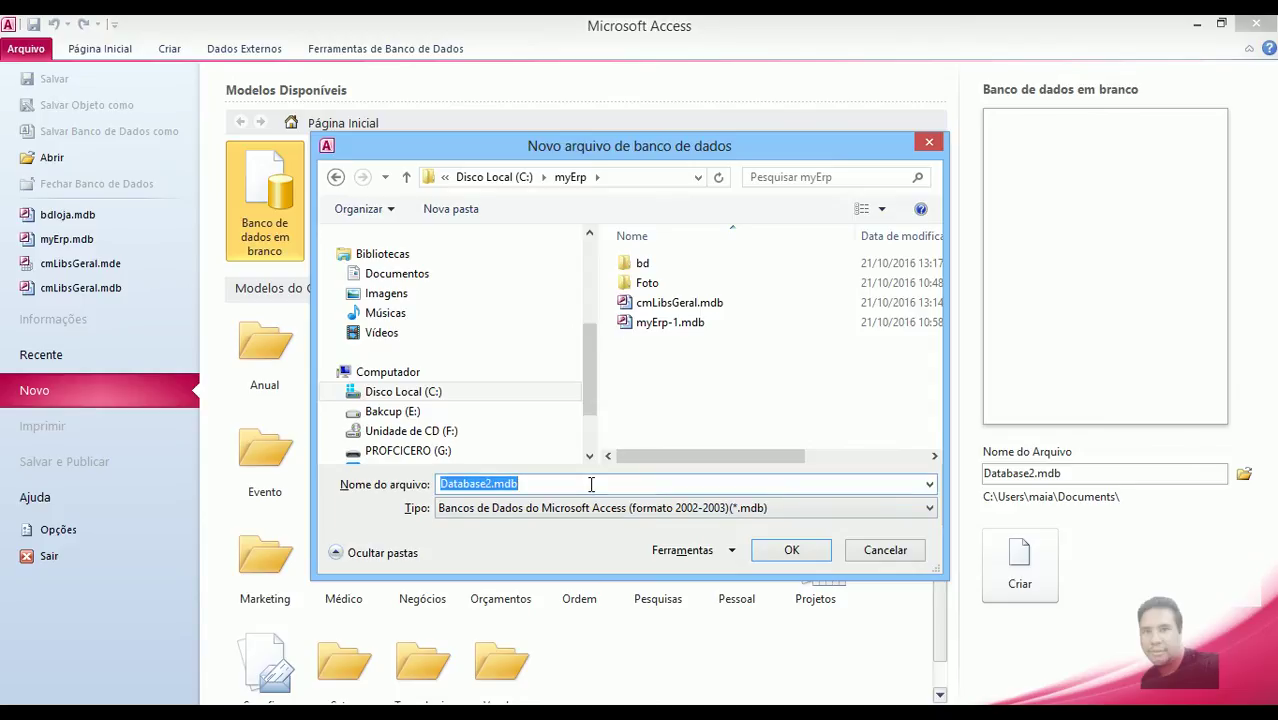
{"action": "type", "text": "myErp"}
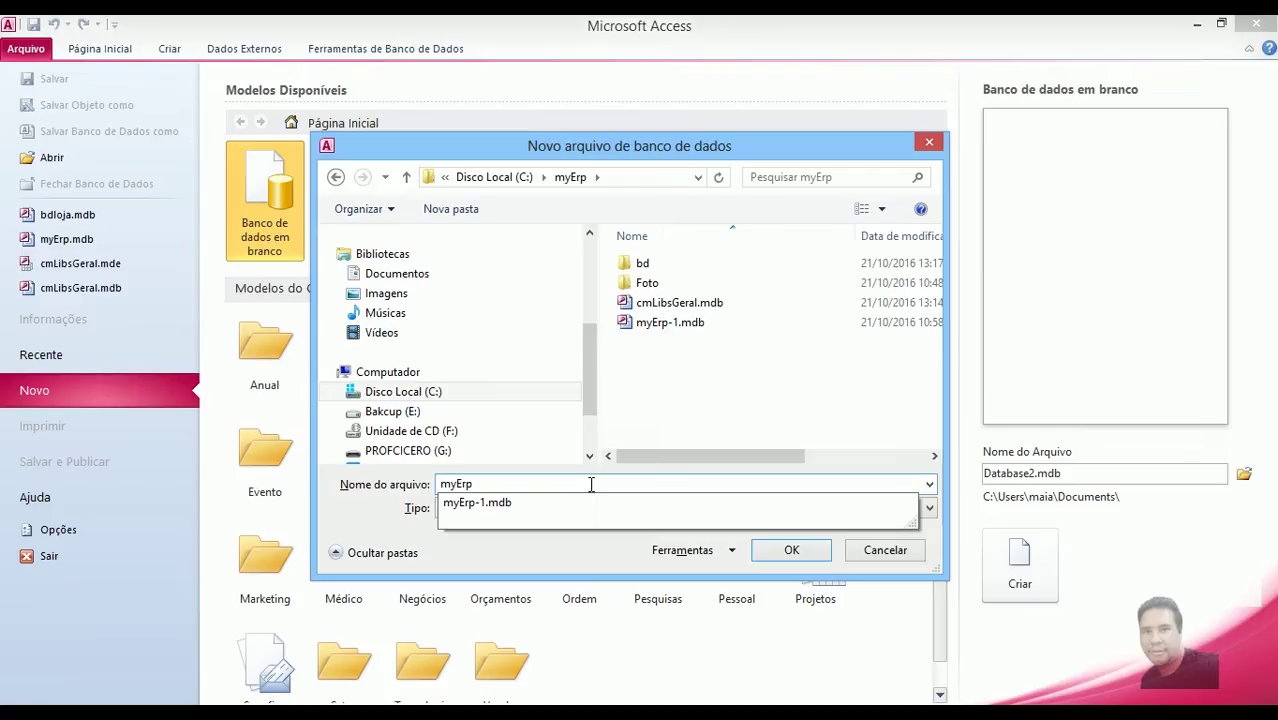
{"action": "key", "text": "Tab"}
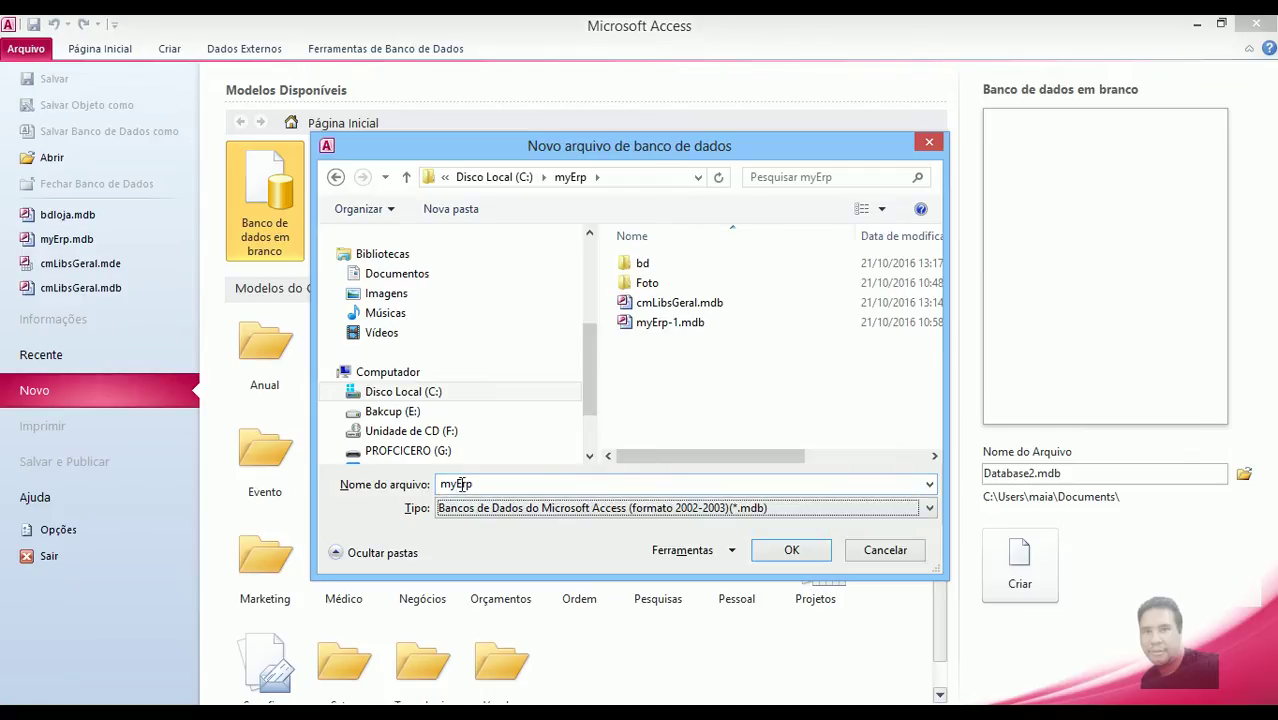
{"action": "left_click", "coordinate": [785, 556]}
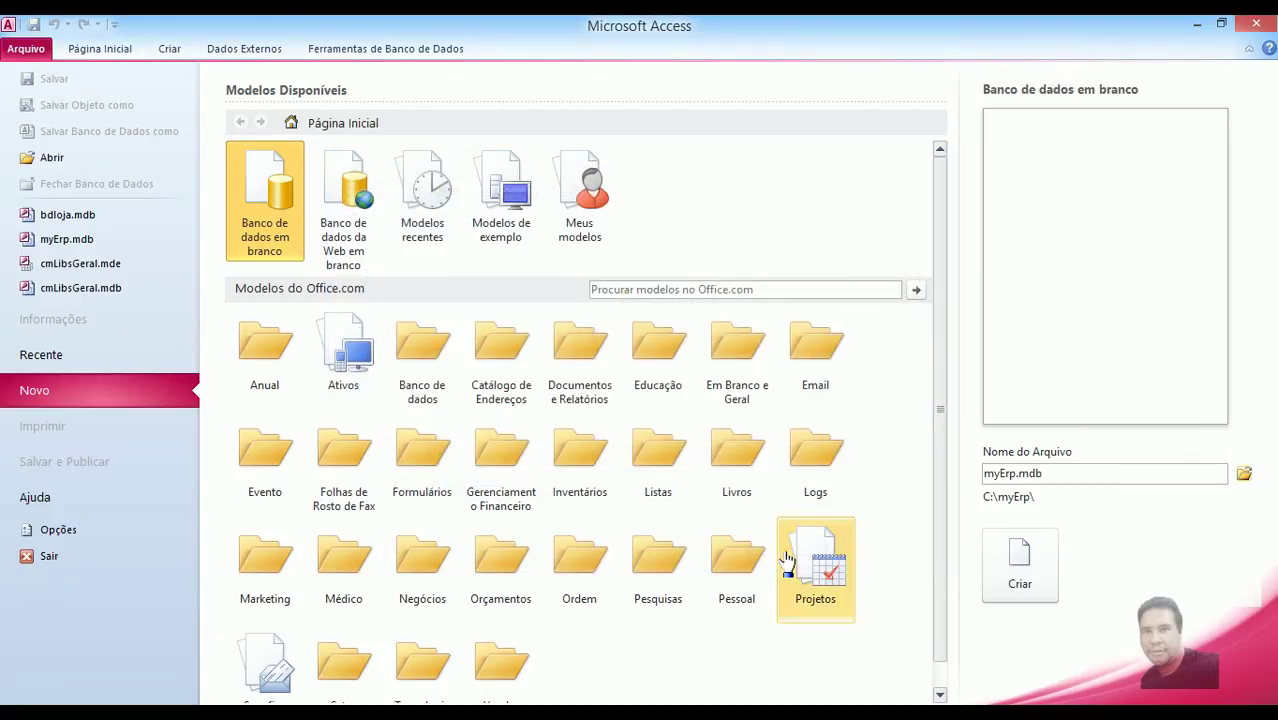
{"action": "left_click", "coordinate": [1019, 565]}
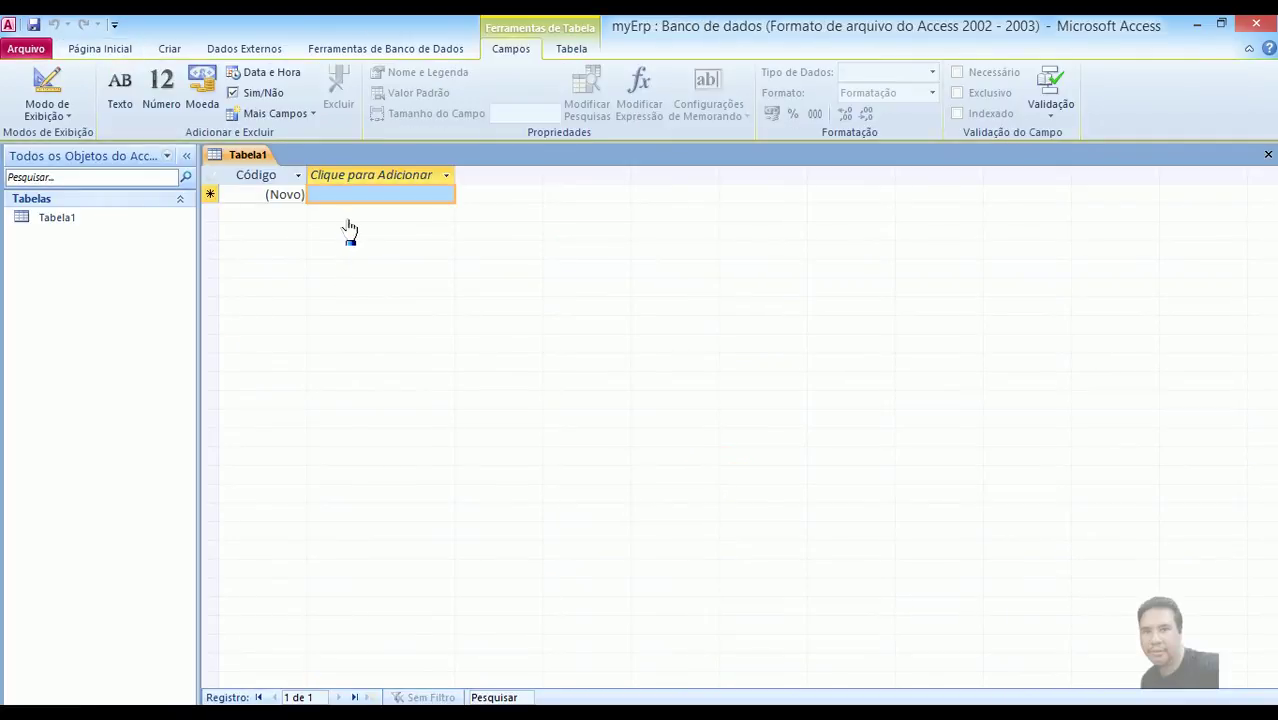
{"action": "left_click", "coordinate": [1268, 157]}
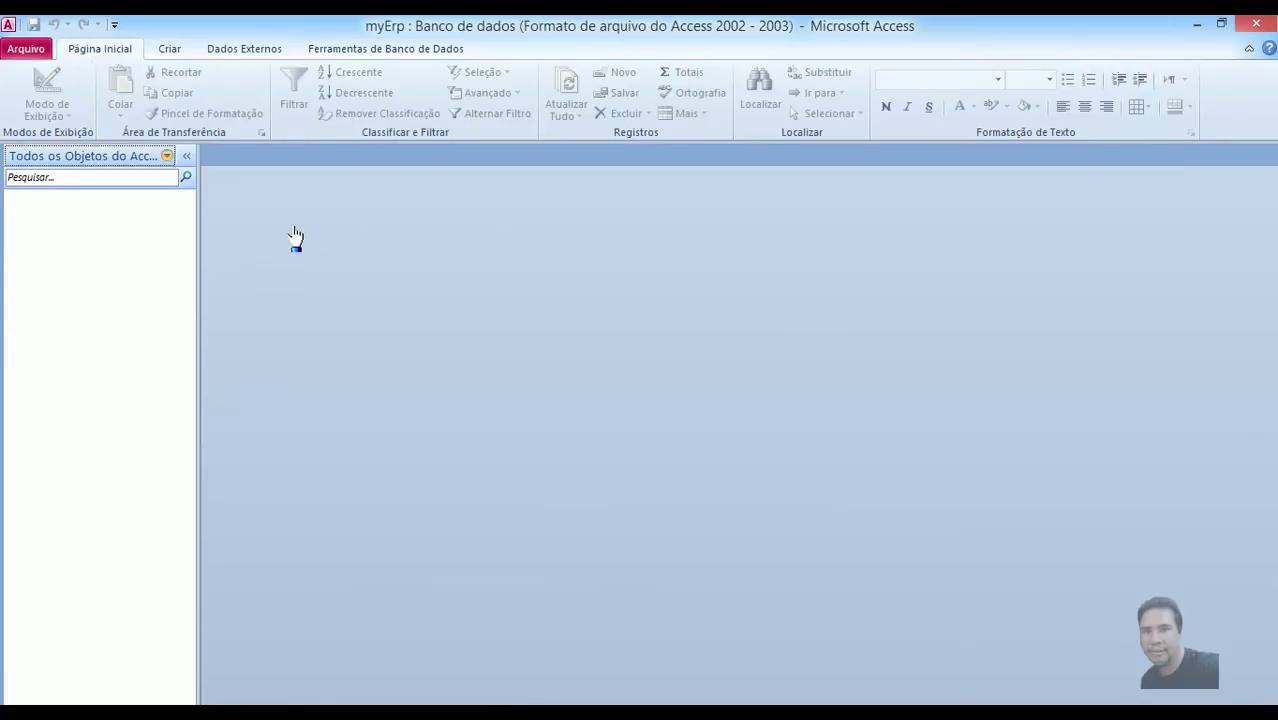
Set the current database's document windows to Janelas Sobrepostas, and compact and repair the database.
{"action": "left_click", "coordinate": [26, 49]}
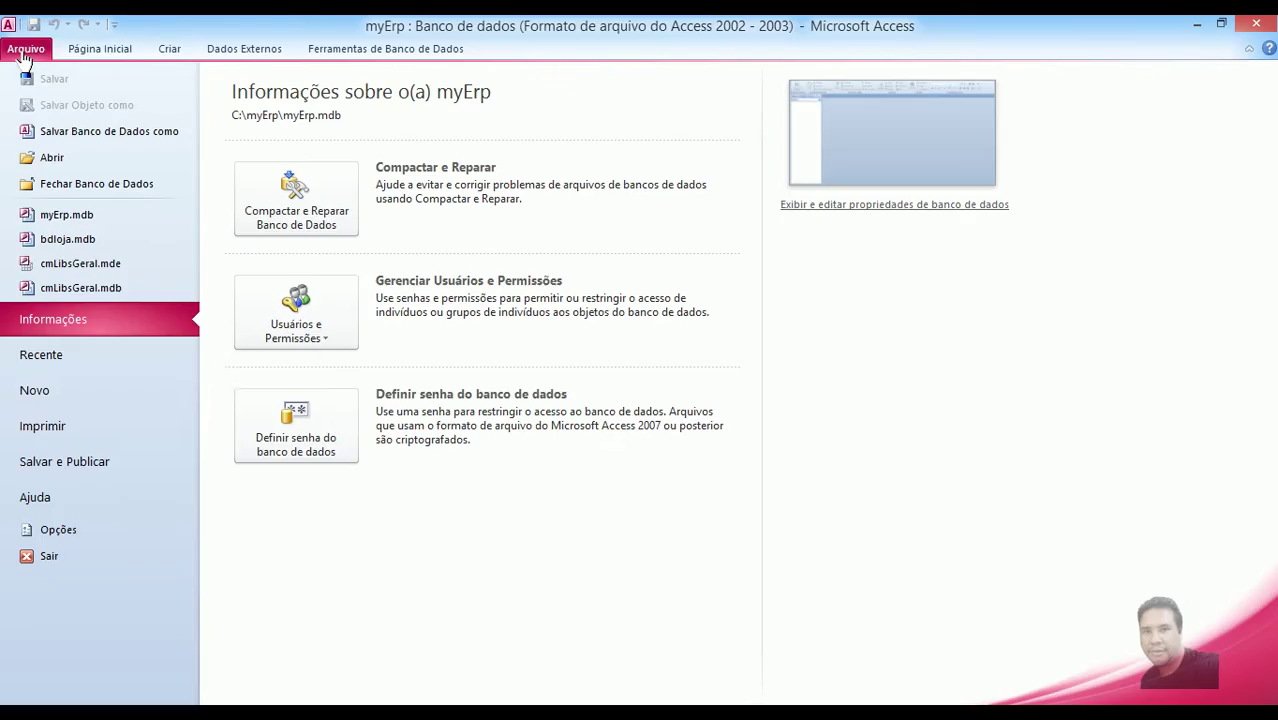
{"action": "left_click", "coordinate": [52, 530]}
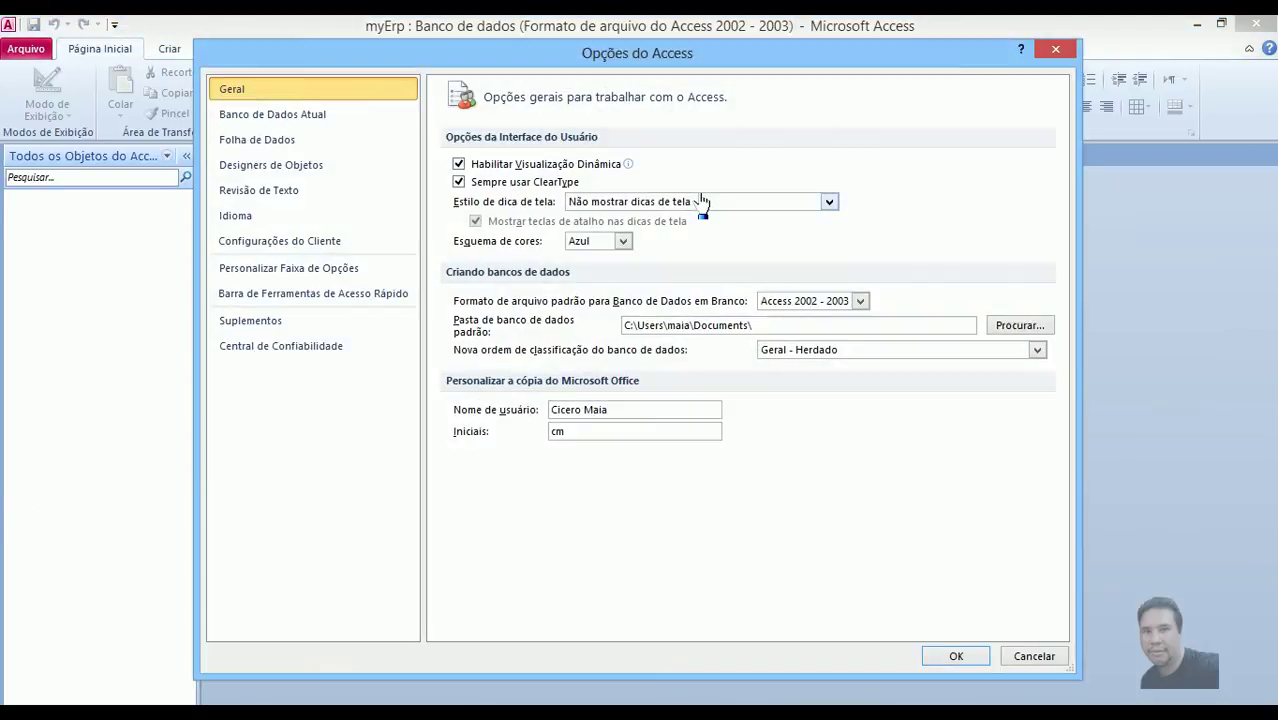
{"action": "left_click", "coordinate": [290, 117]}
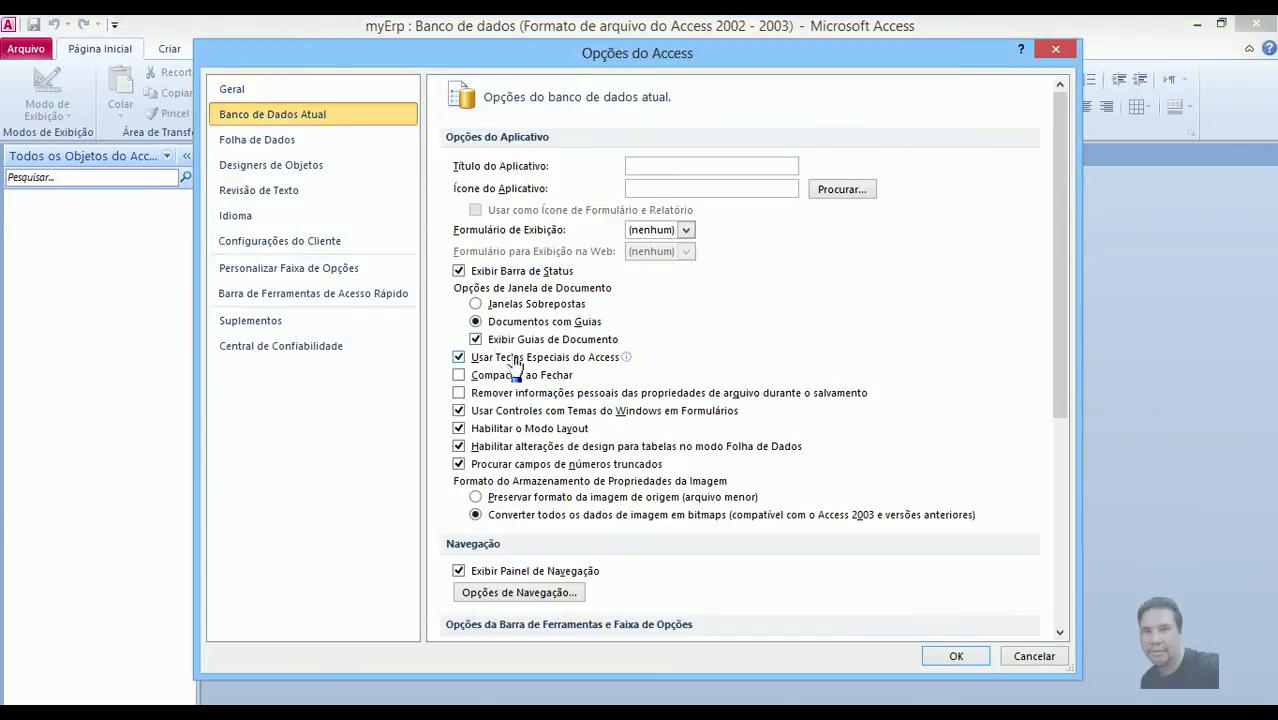
{"action": "left_click", "coordinate": [500, 342]}
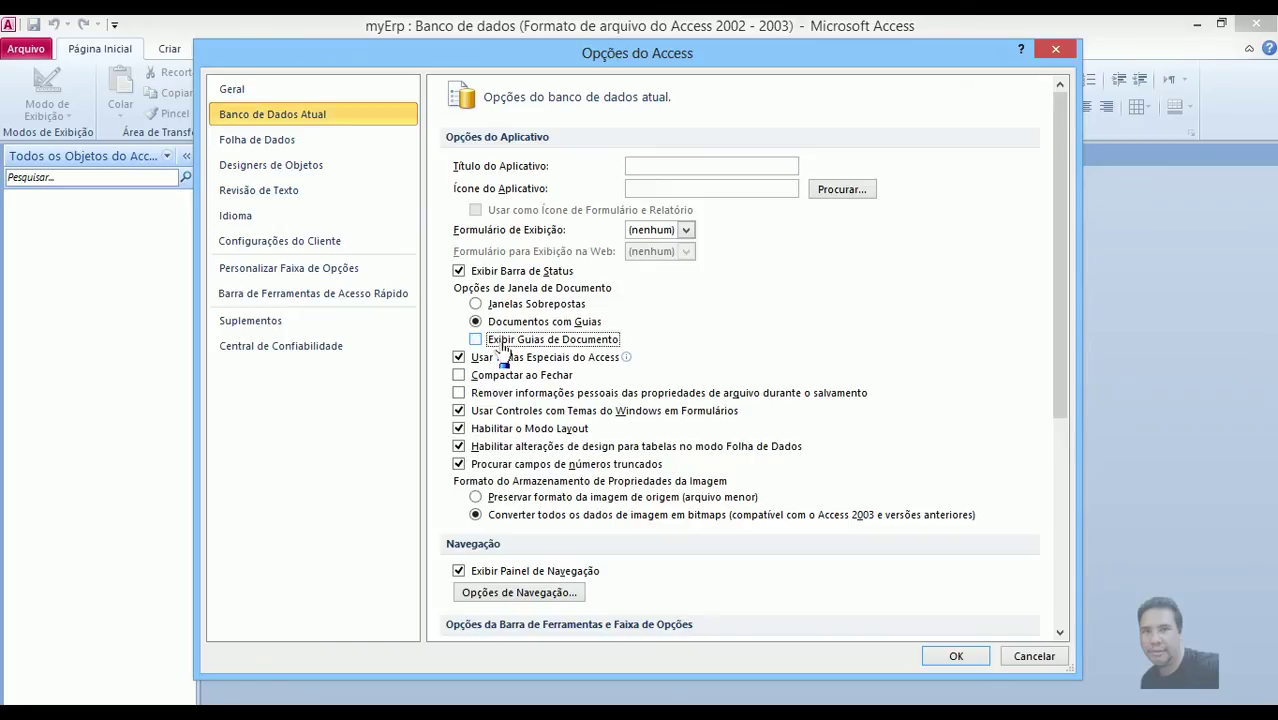
{"action": "left_click", "coordinate": [550, 306]}
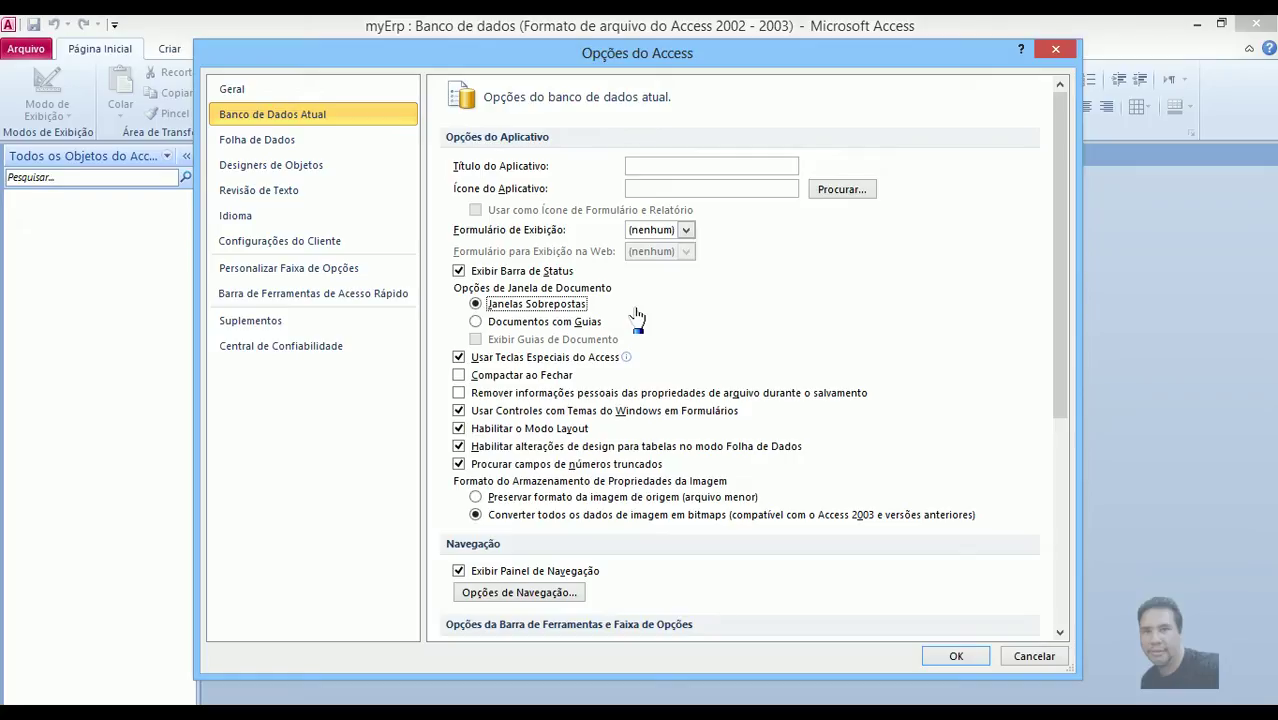
{"action": "left_click", "coordinate": [940, 656]}
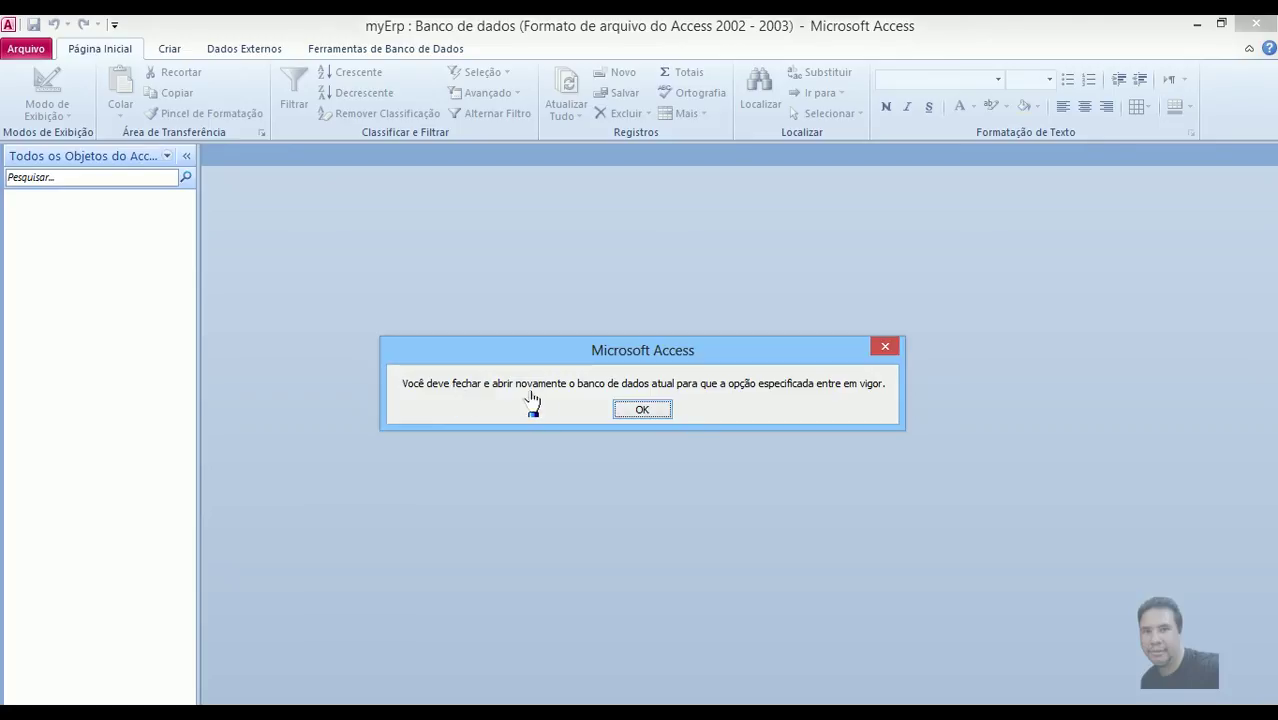
{"action": "left_click", "coordinate": [643, 409]}
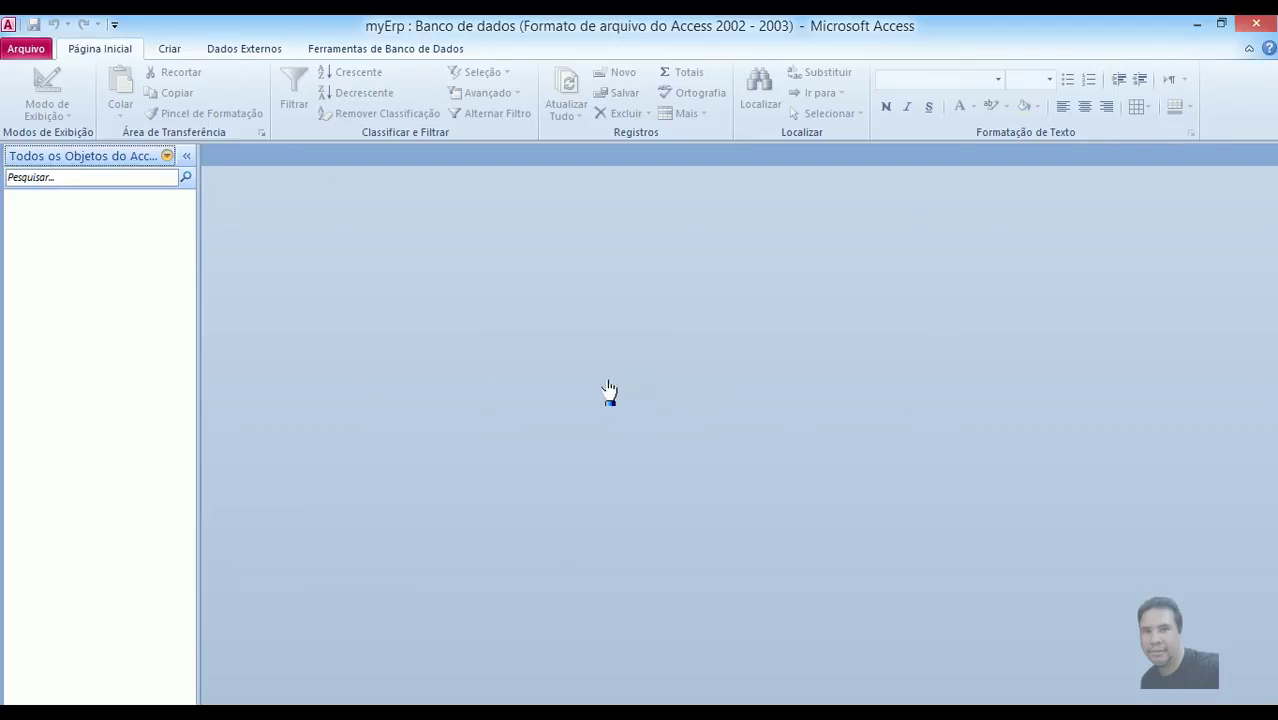
{"action": "left_click", "coordinate": [26, 48]}
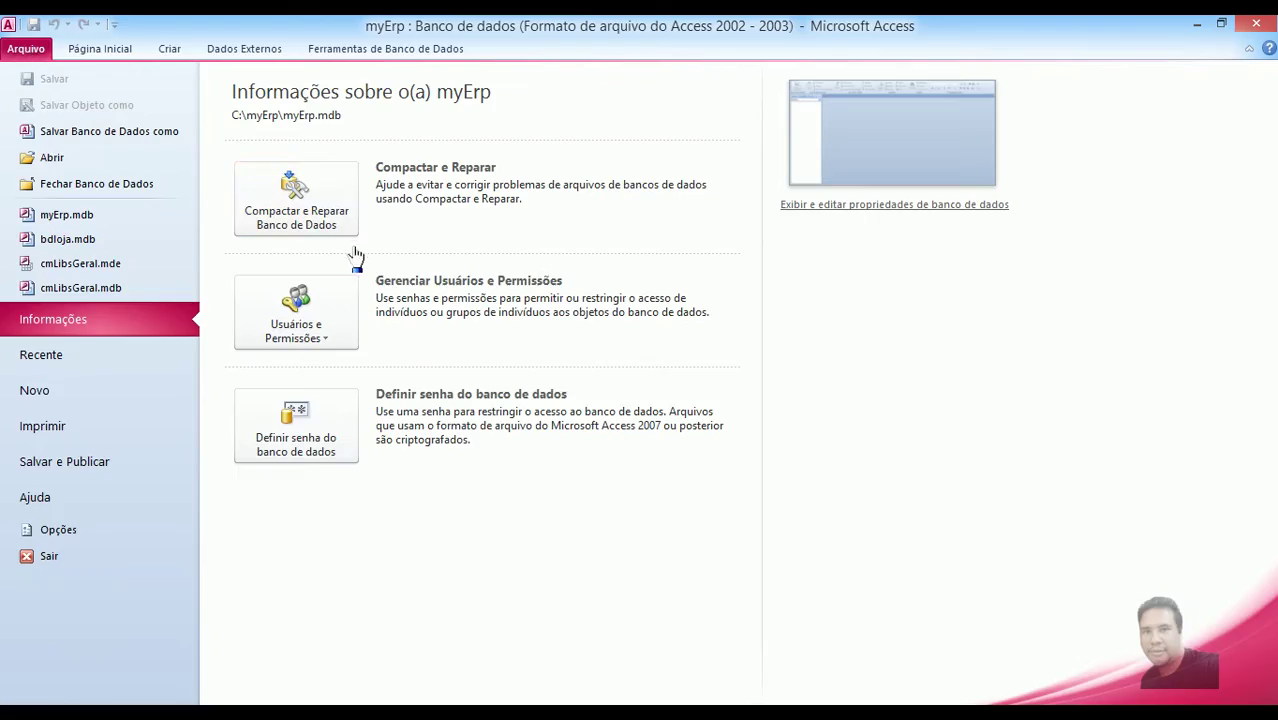
{"action": "left_click", "coordinate": [298, 208]}
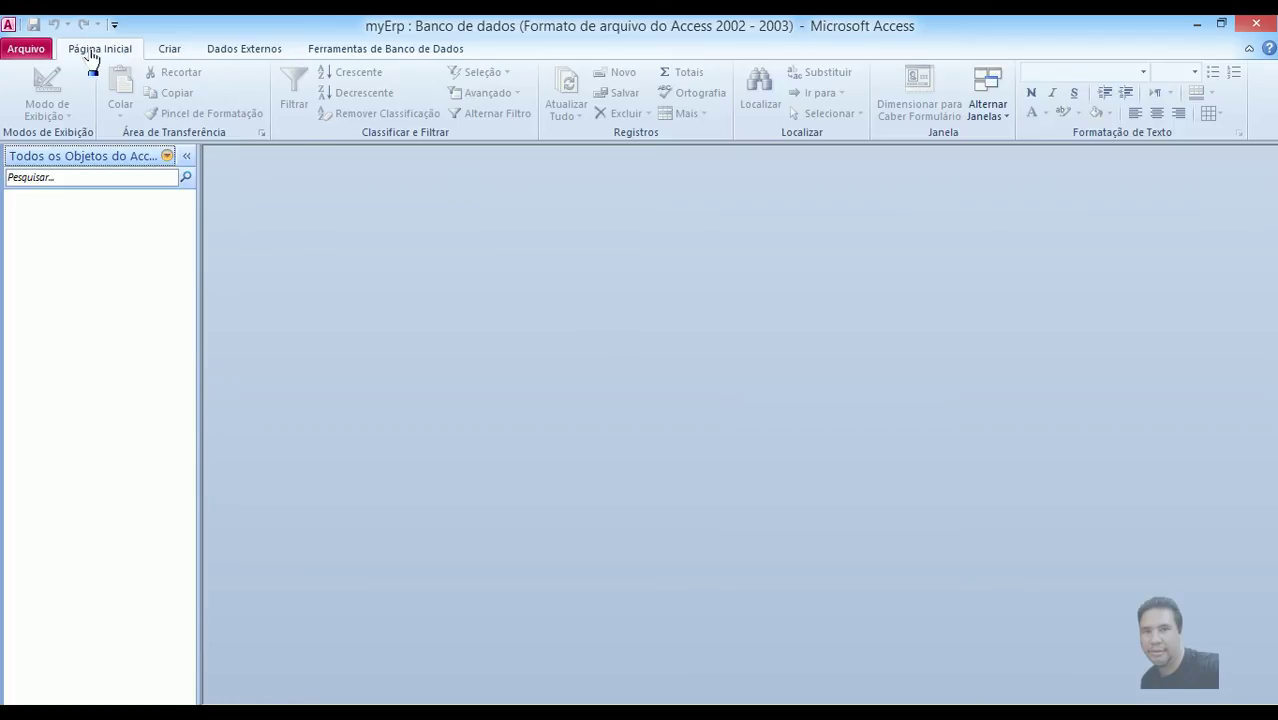
Start an external data import from Access and select C:\myErp\bd\bdloja.mdb as the source file.
{"action": "left_click", "coordinate": [235, 55]}
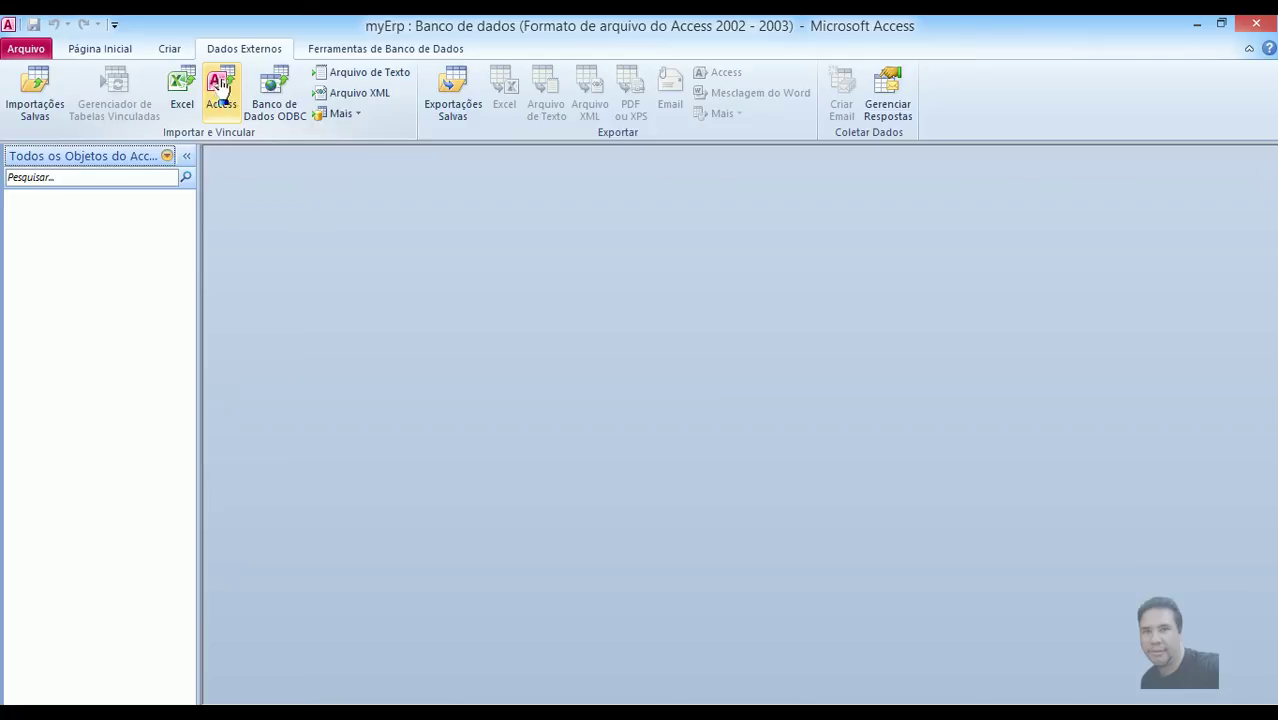
{"action": "left_click", "coordinate": [222, 90]}
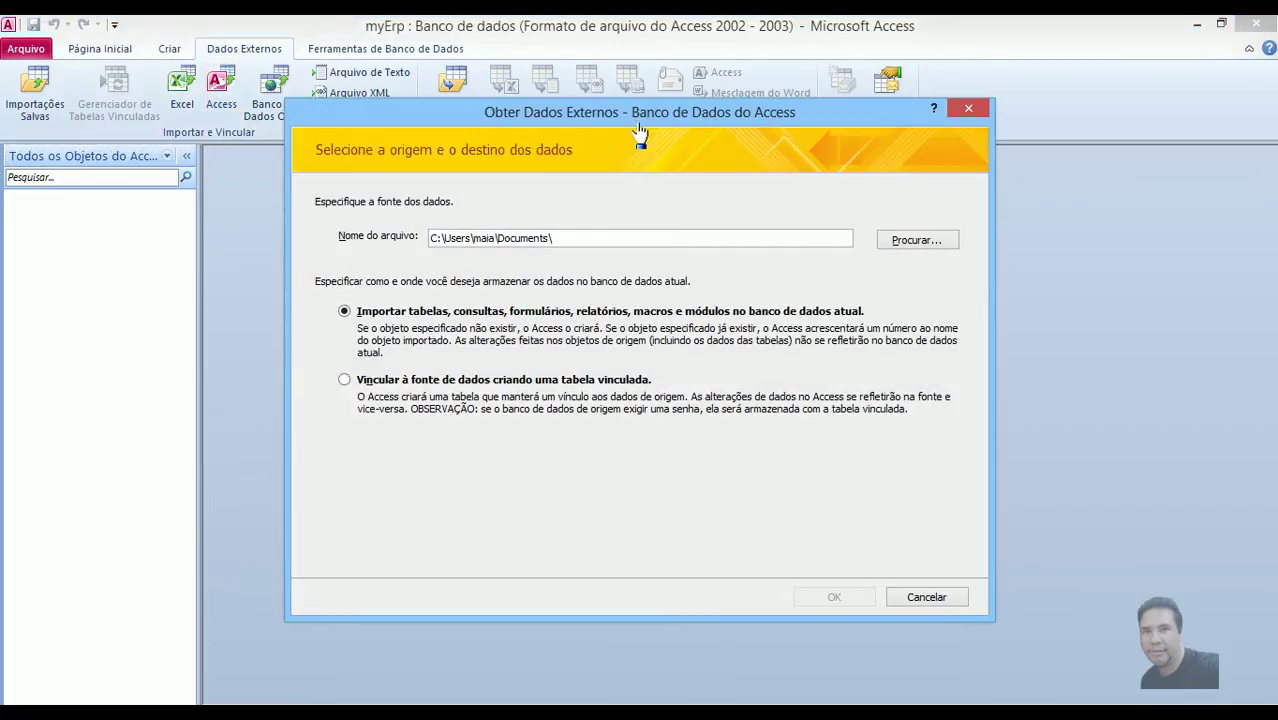
{"action": "left_click_drag", "start_coordinate": [631, 138], "coordinate": [614, 141]}
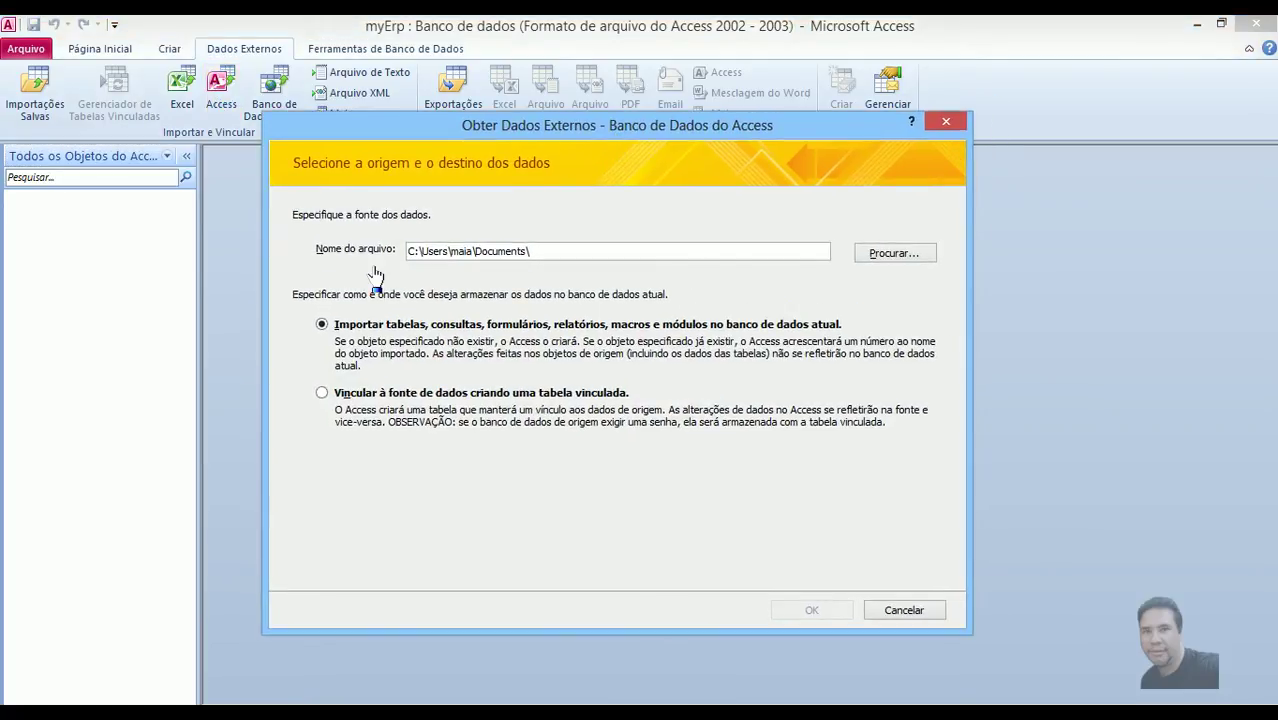
{"action": "left_click", "coordinate": [875, 256]}
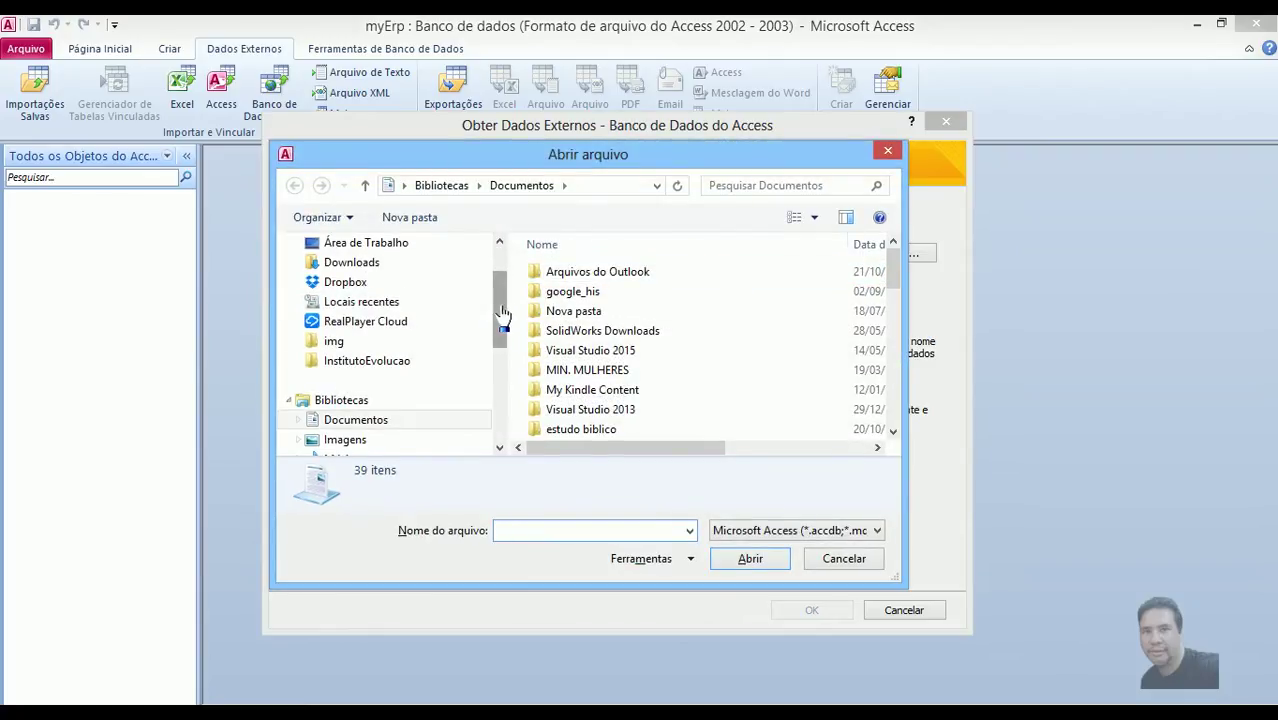
{"action": "left_click_drag", "start_coordinate": [502, 330], "coordinate": [503, 370]}
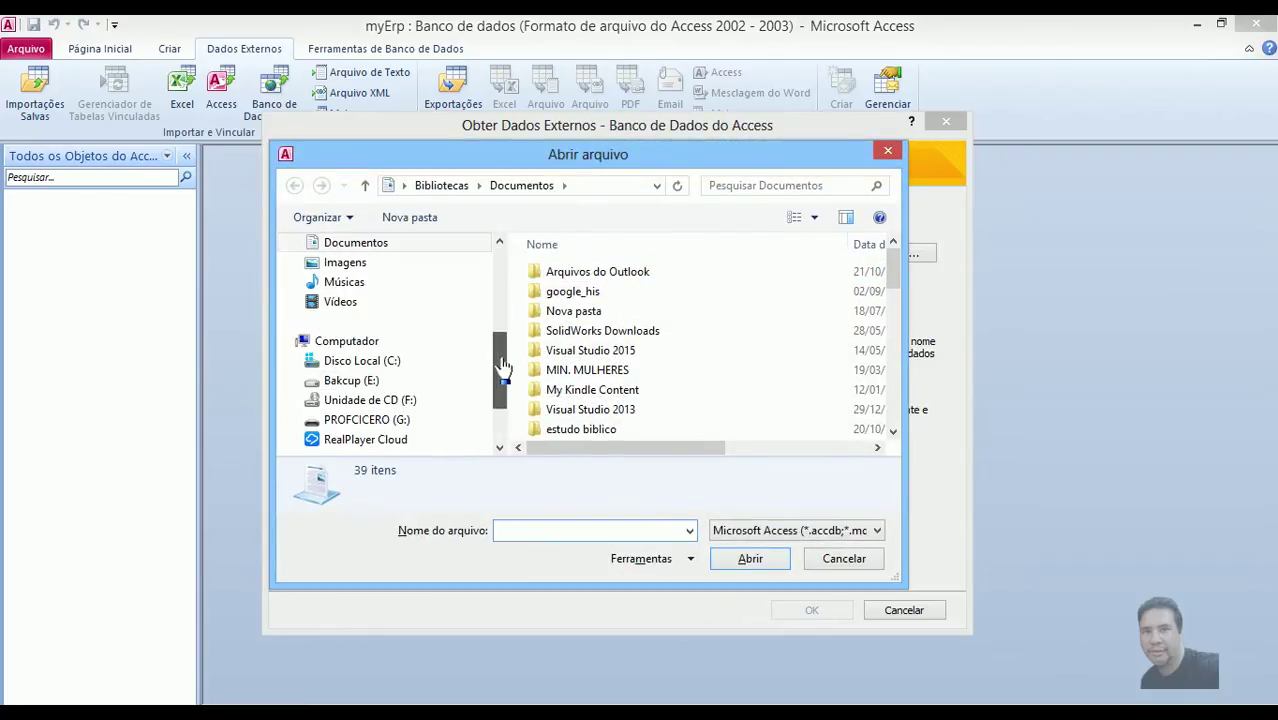
{"action": "left_click", "coordinate": [297, 361]}
{"action": "left_click_drag", "start_coordinate": [494, 329], "coordinate": [502, 360]}
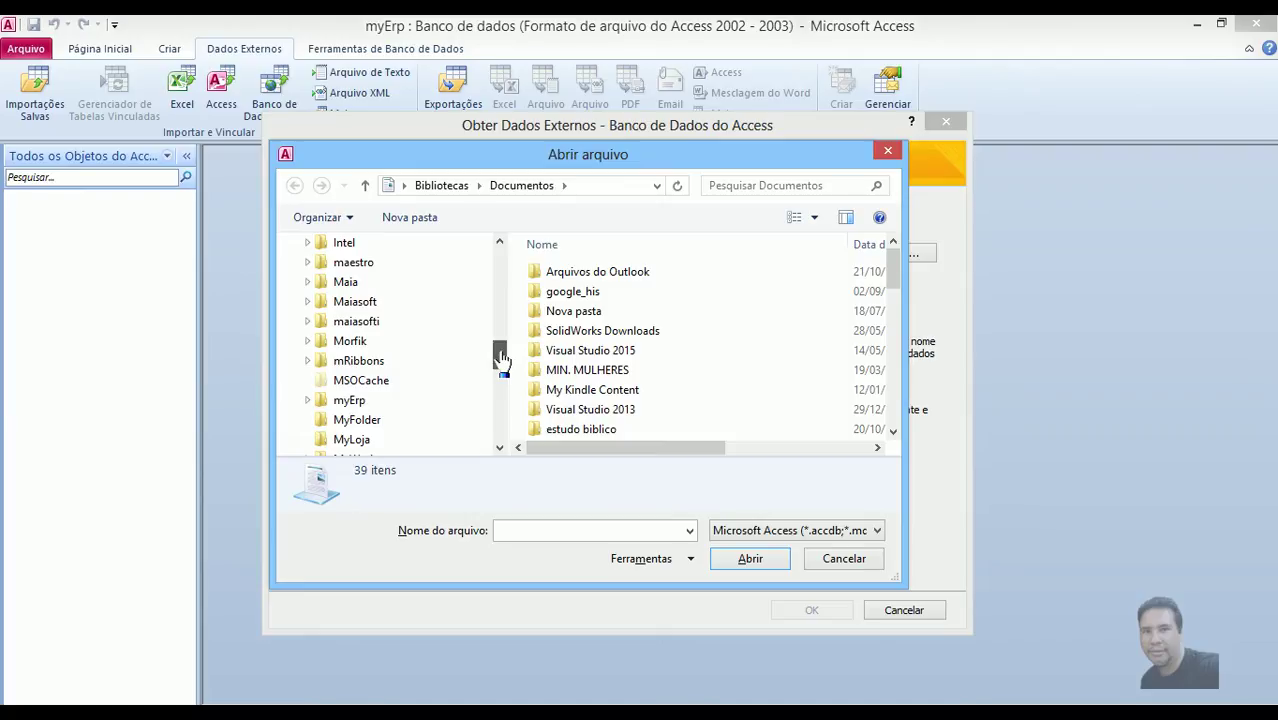
{"action": "left_click", "coordinate": [355, 400]}
{"action": "left_click", "coordinate": [584, 273]}
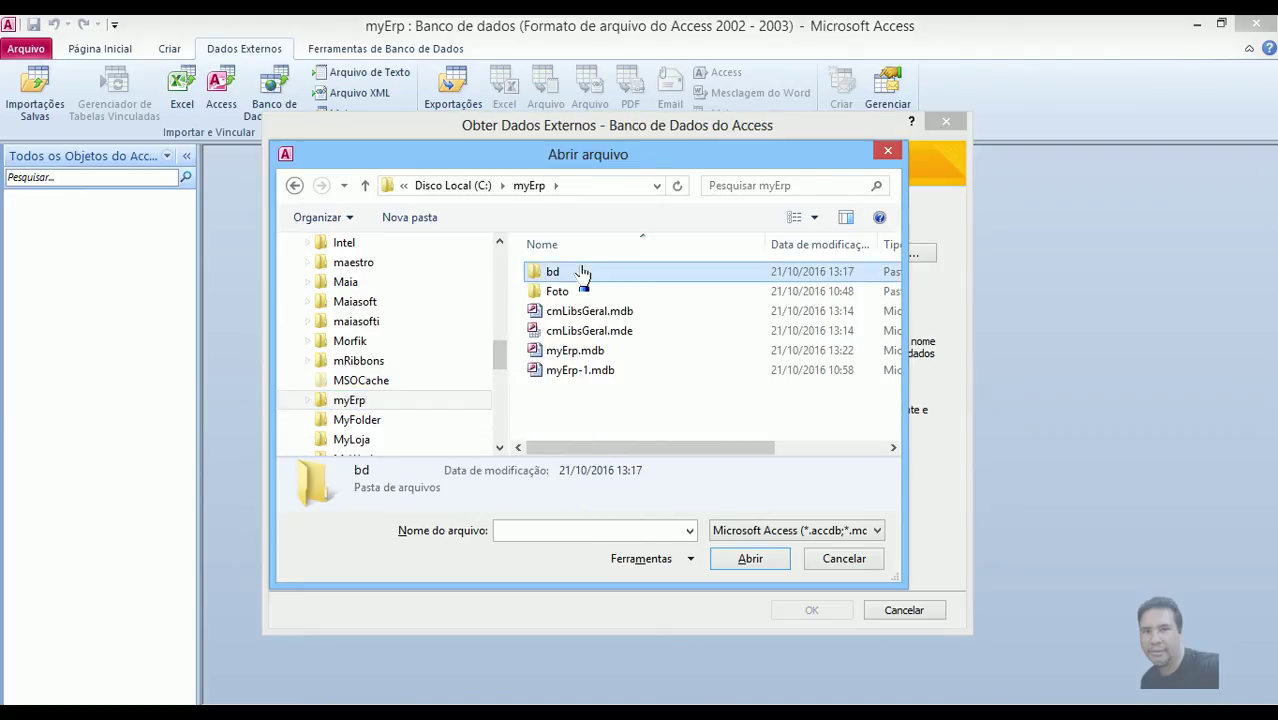
{"action": "double_click", "coordinate": [583, 273]}
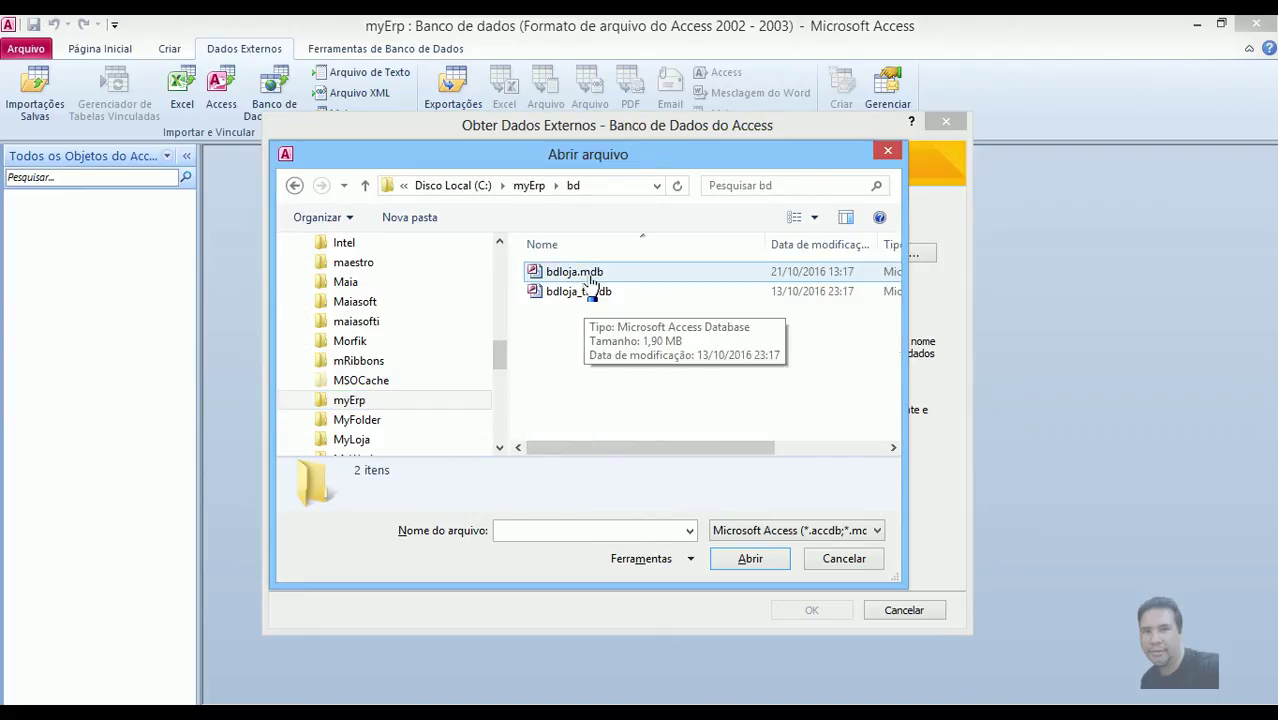
{"action": "left_click", "coordinate": [592, 276]}
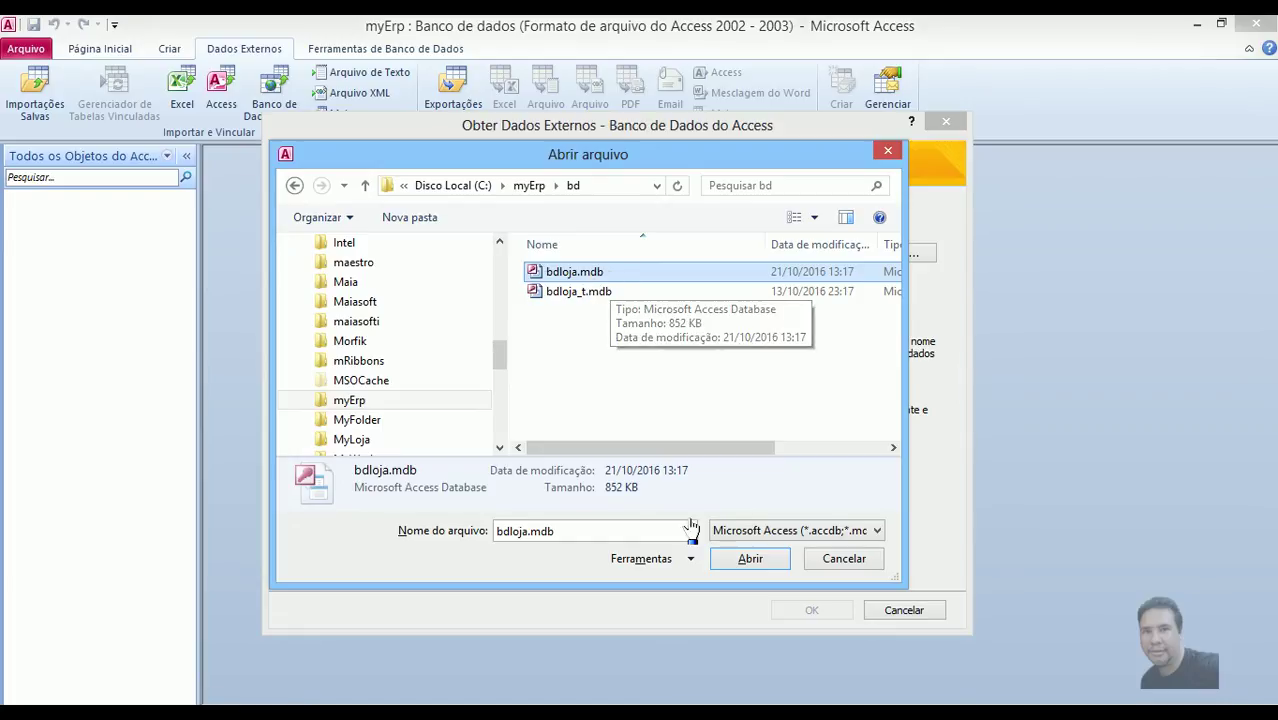
{"action": "left_click", "coordinate": [741, 564]}
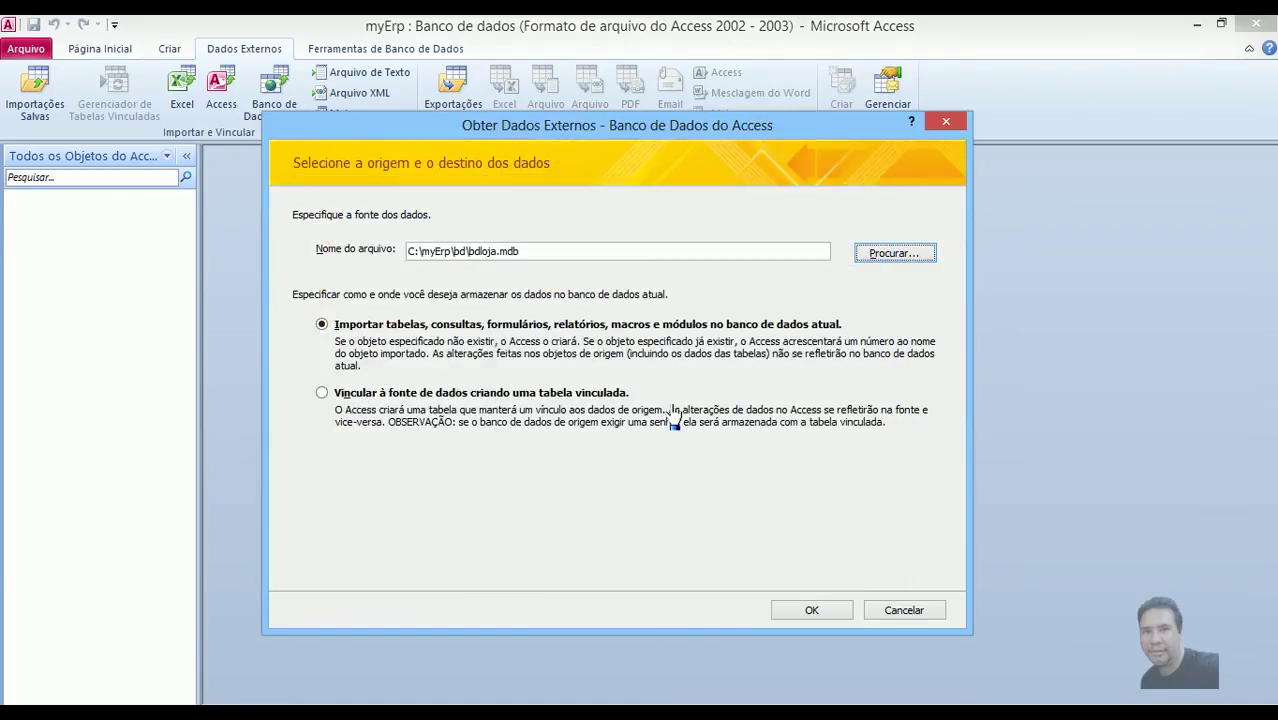
Choose to link to the data source with linked tables and proceed to the table selection.
{"action": "left_click", "coordinate": [406, 396]}
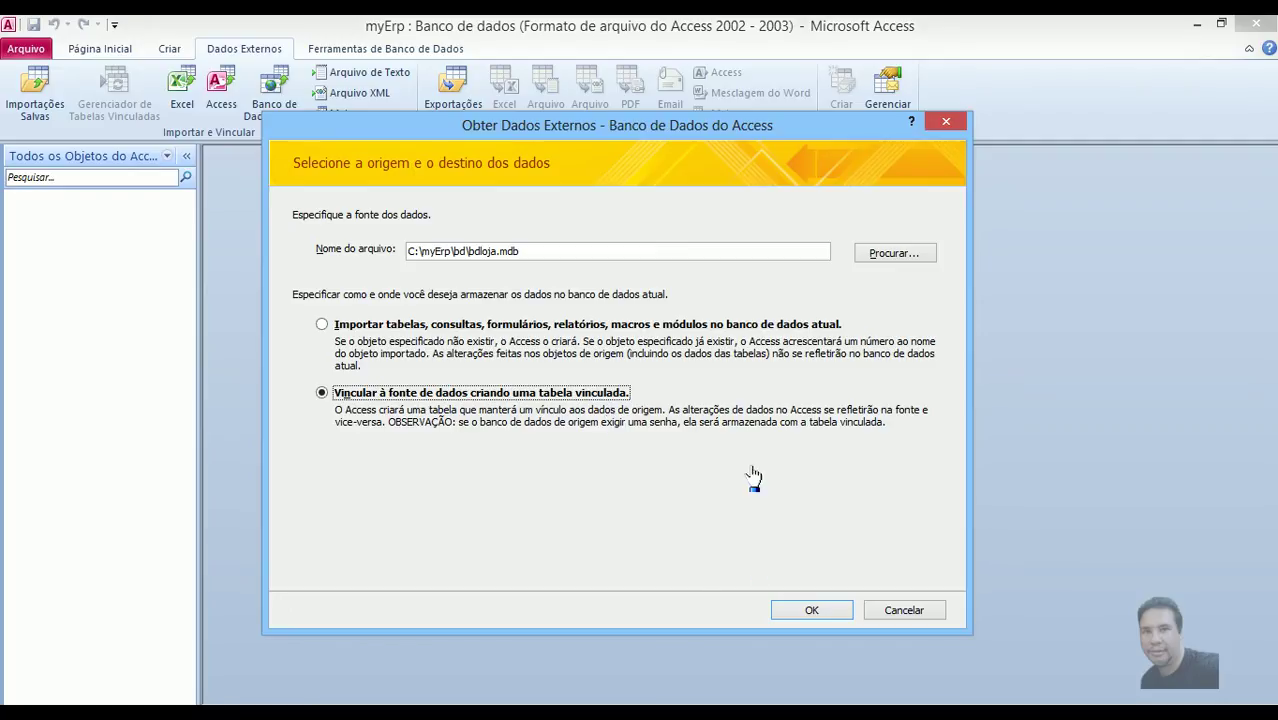
{"action": "left_click", "coordinate": [813, 611]}
{"action": "left_click_drag", "start_coordinate": [238, 58], "coordinate": [541, 185]}
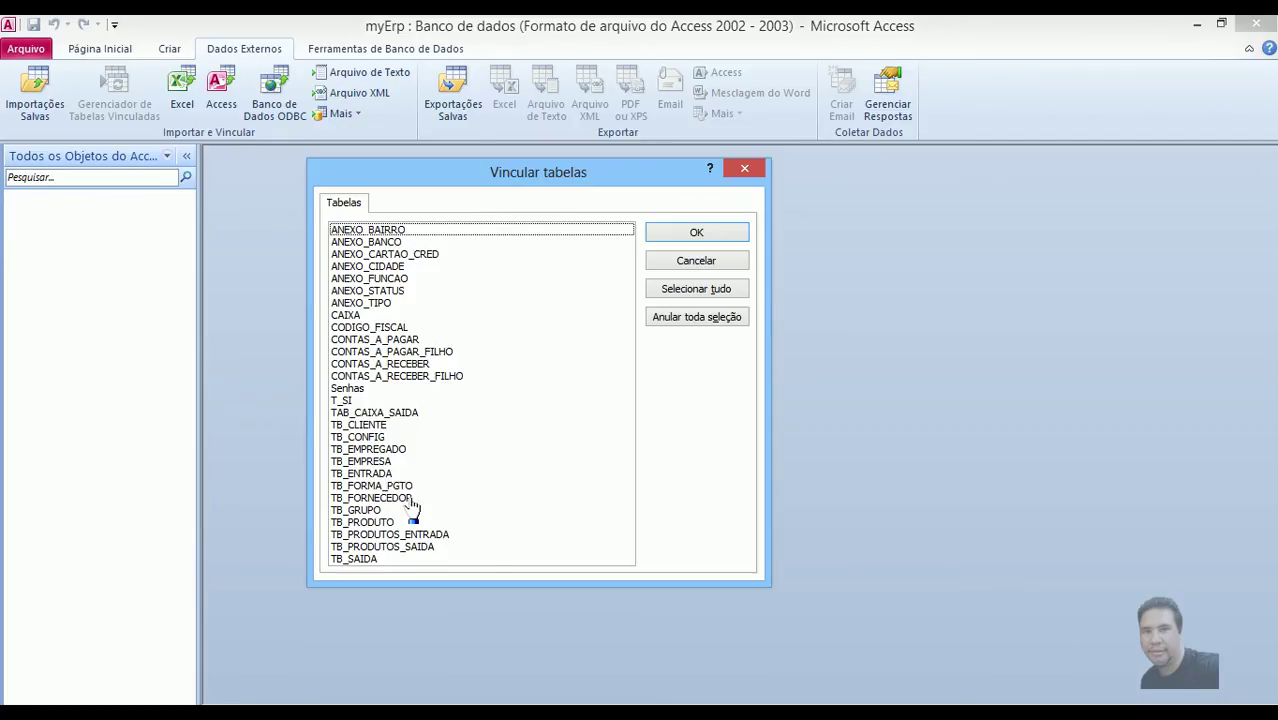
Select all tables for linking except CODIGO_FISCAL, the four CONTAS_A_PAGAR and CONTAS_A_RECEBER tables, T_SI and TAB_CAIXA_SAIDA.
{"action": "left_click", "coordinate": [708, 290]}
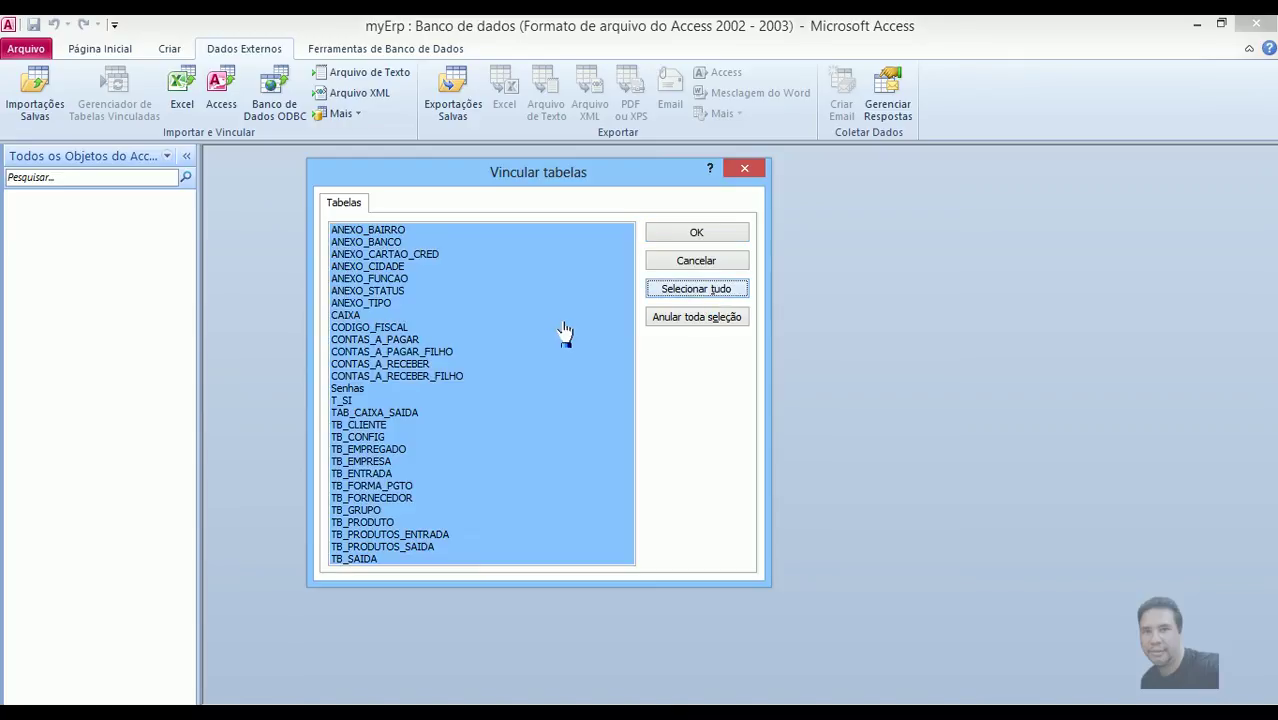
{"action": "left_click", "coordinate": [388, 328]}
{"action": "left_click", "coordinate": [403, 341]}
{"action": "left_click", "coordinate": [414, 353]}
{"action": "left_click", "coordinate": [414, 364]}
{"action": "left_click", "coordinate": [412, 376]}
{"action": "left_click", "coordinate": [464, 401]}
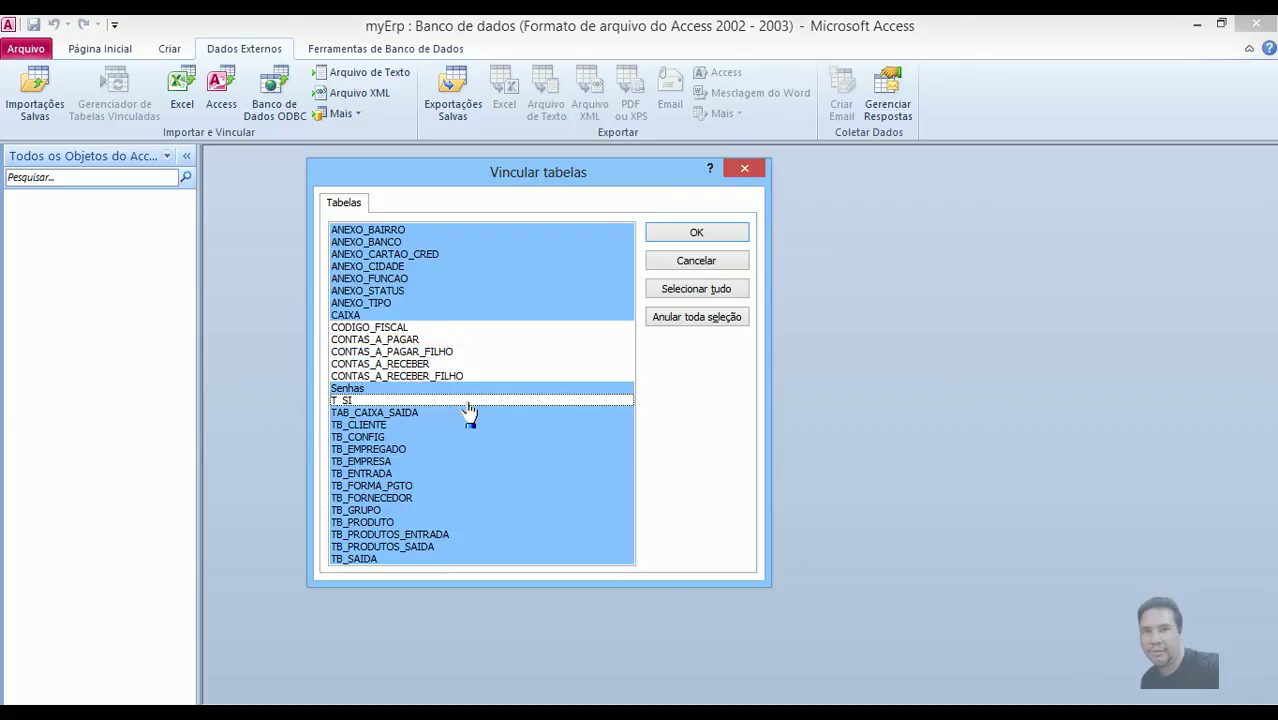
{"action": "left_click", "coordinate": [372, 413]}
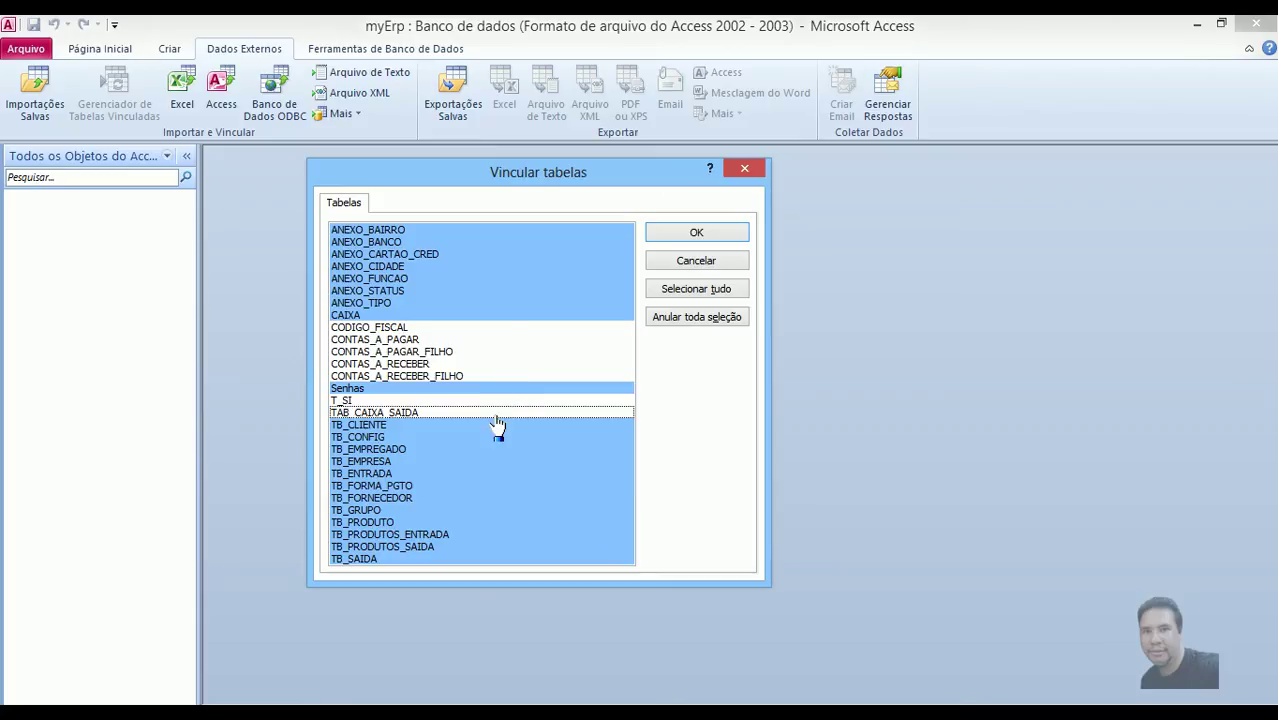
Link the selected bdloja.mdb tables into the database.
{"action": "left_click", "coordinate": [697, 236]}
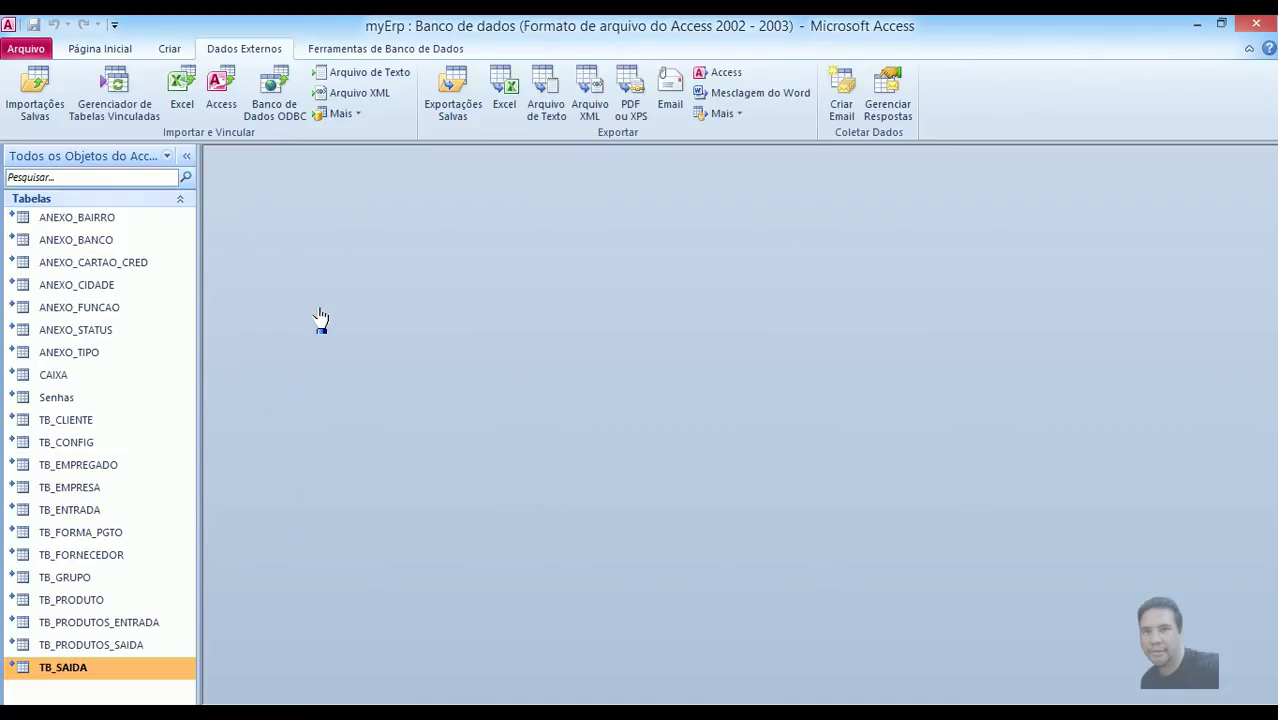
Review the records in the linked tables ANEXO_BAIRRO, ANEXO_BANCO, ANEXO_FUNCAO, ANEXO_STATUS and ANEXO_TIPO, closing them when finished.
{"action": "double_click", "coordinate": [102, 219]}
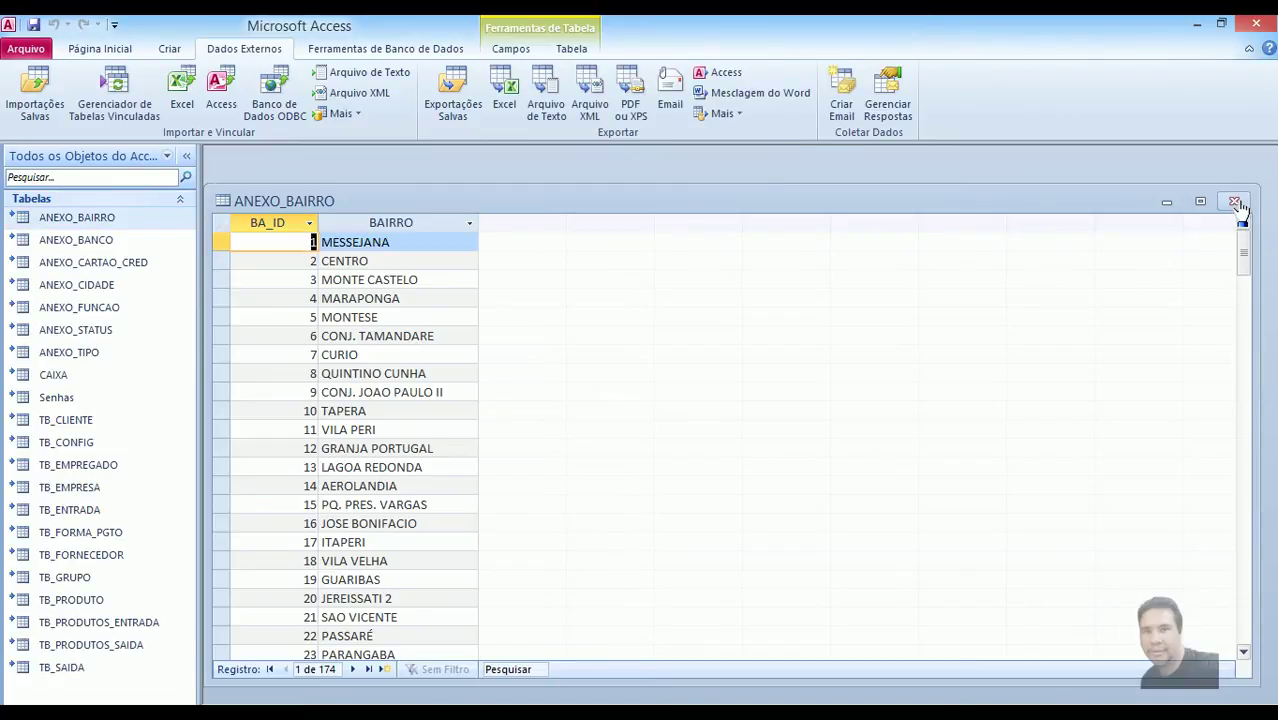
{"action": "left_click", "coordinate": [1234, 201]}
{"action": "double_click", "coordinate": [108, 242]}
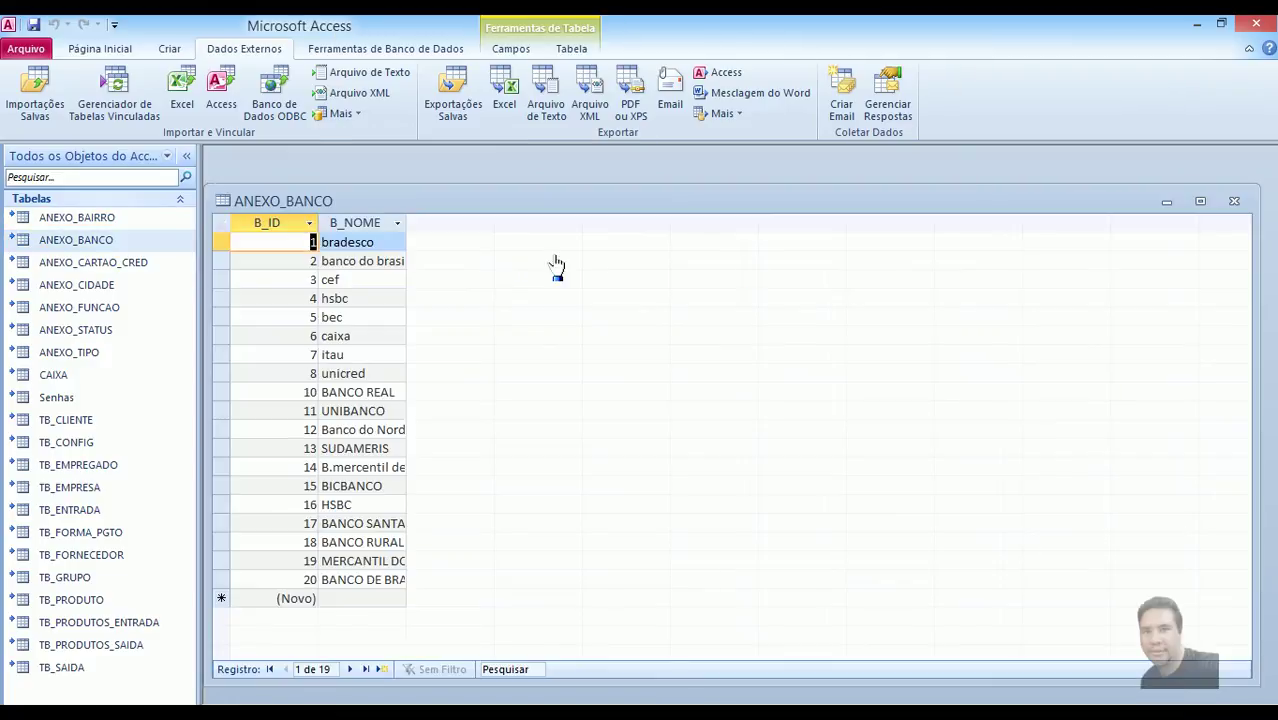
{"action": "left_click", "coordinate": [1234, 201]}
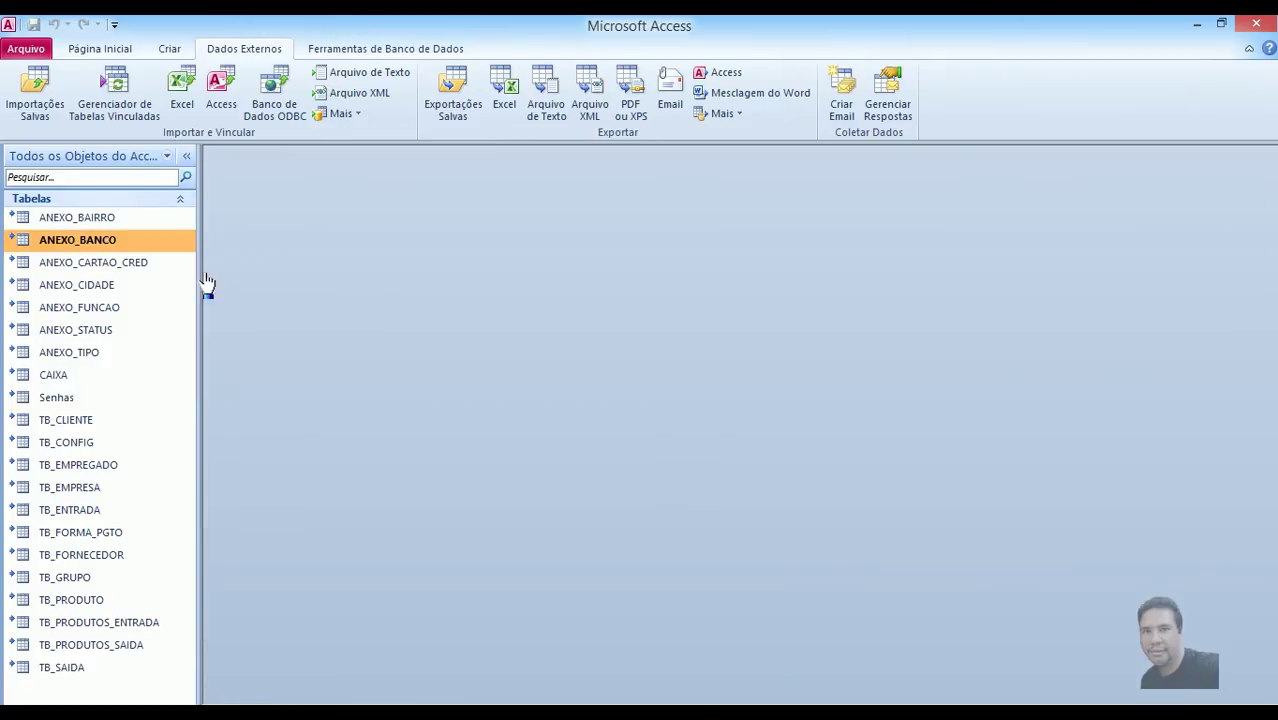
{"action": "double_click", "coordinate": [113, 312]}
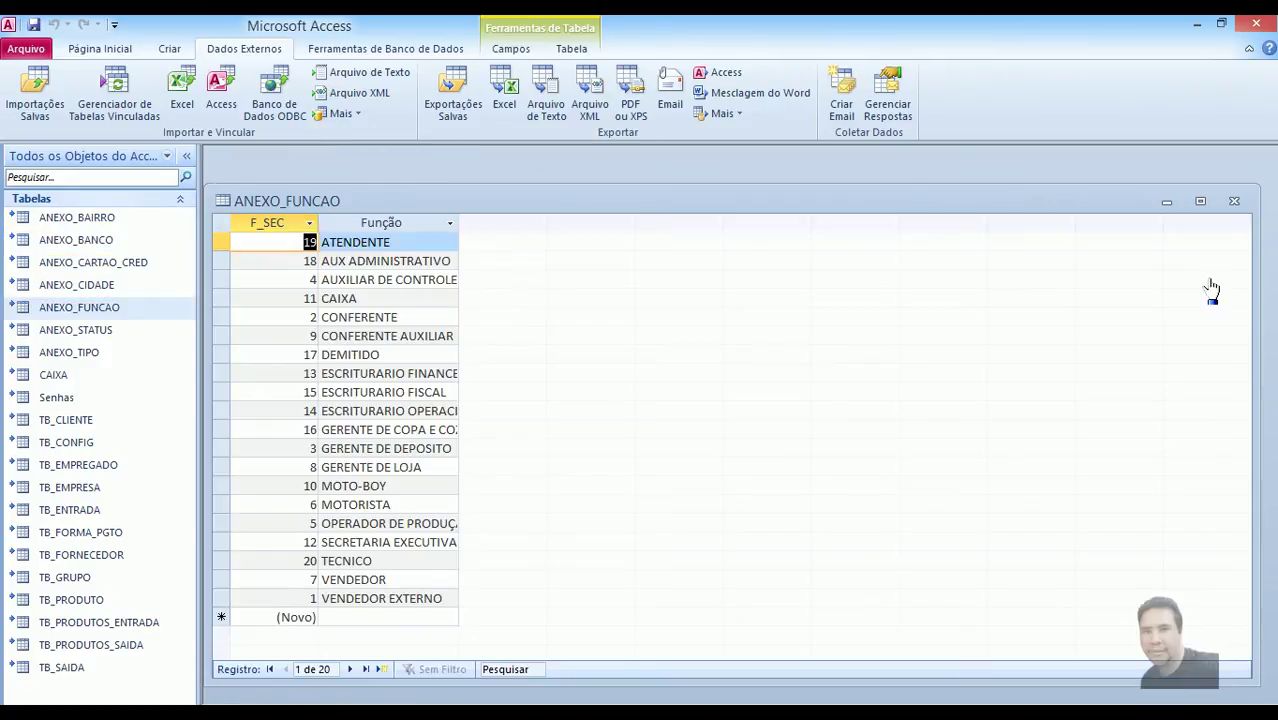
{"action": "left_click", "coordinate": [1234, 201]}
{"action": "double_click", "coordinate": [112, 331]}
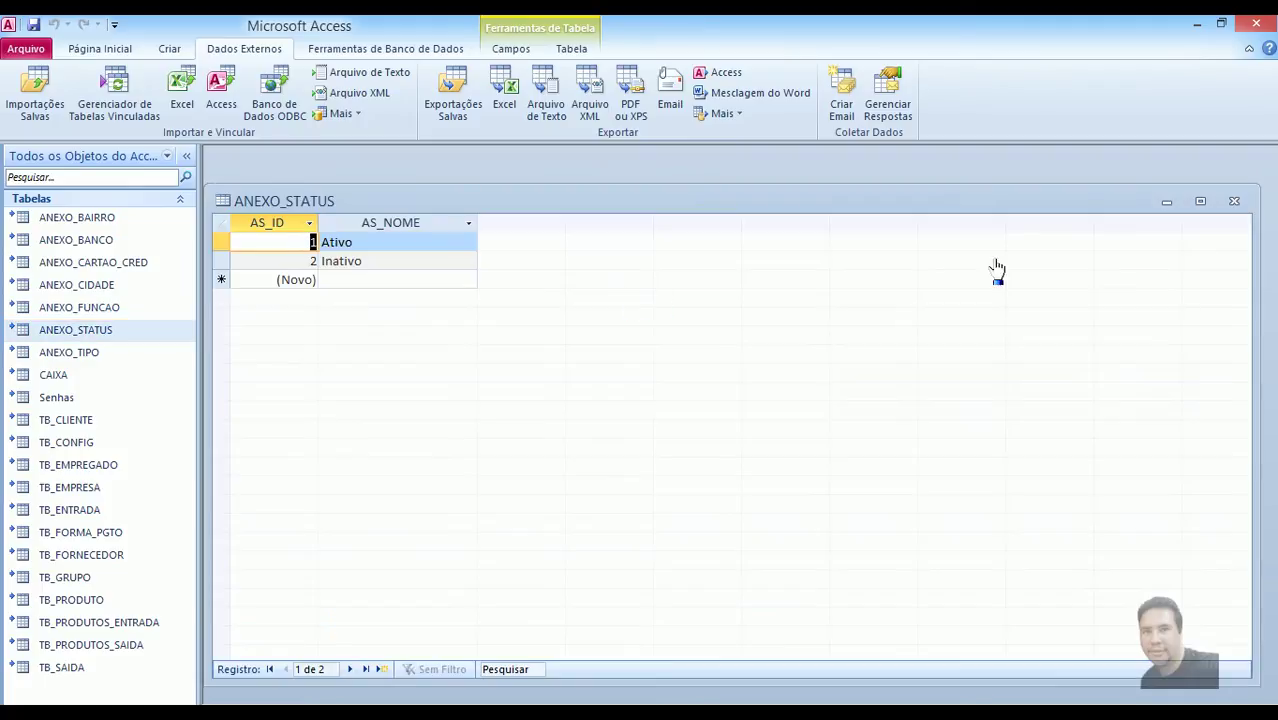
{"action": "double_click", "coordinate": [93, 356]}
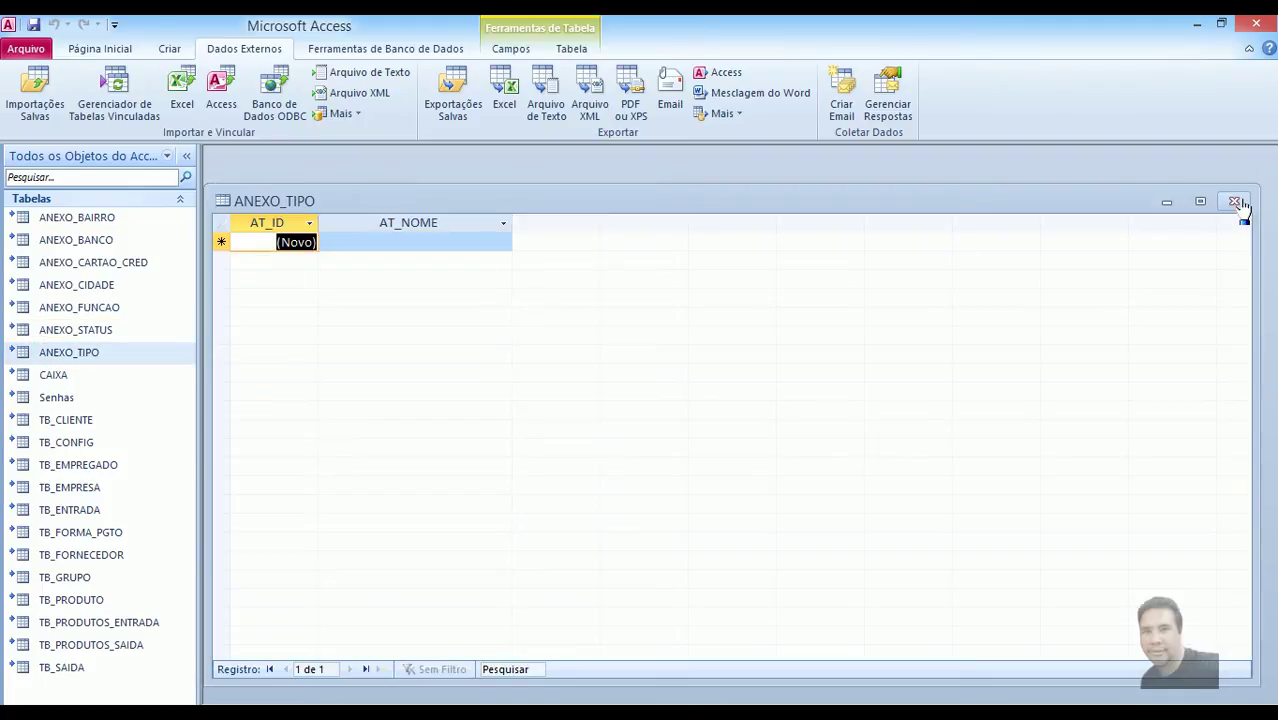
{"action": "left_click", "coordinate": [1234, 201]}
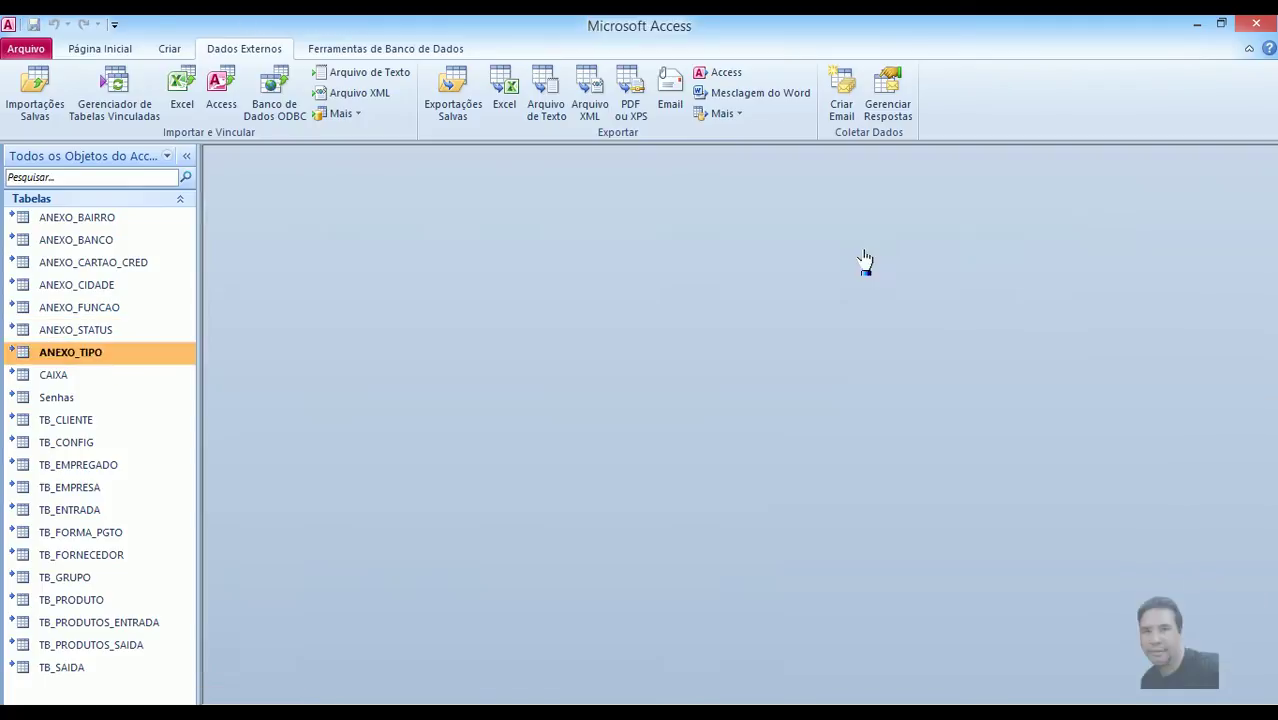
Examine the customer records and fields in the linked TB_CLIENTE table, and close it.
{"action": "left_click", "coordinate": [112, 399]}
{"action": "left_click", "coordinate": [116, 421]}
{"action": "left_click", "coordinate": [124, 443]}
{"action": "left_click", "coordinate": [128, 426]}
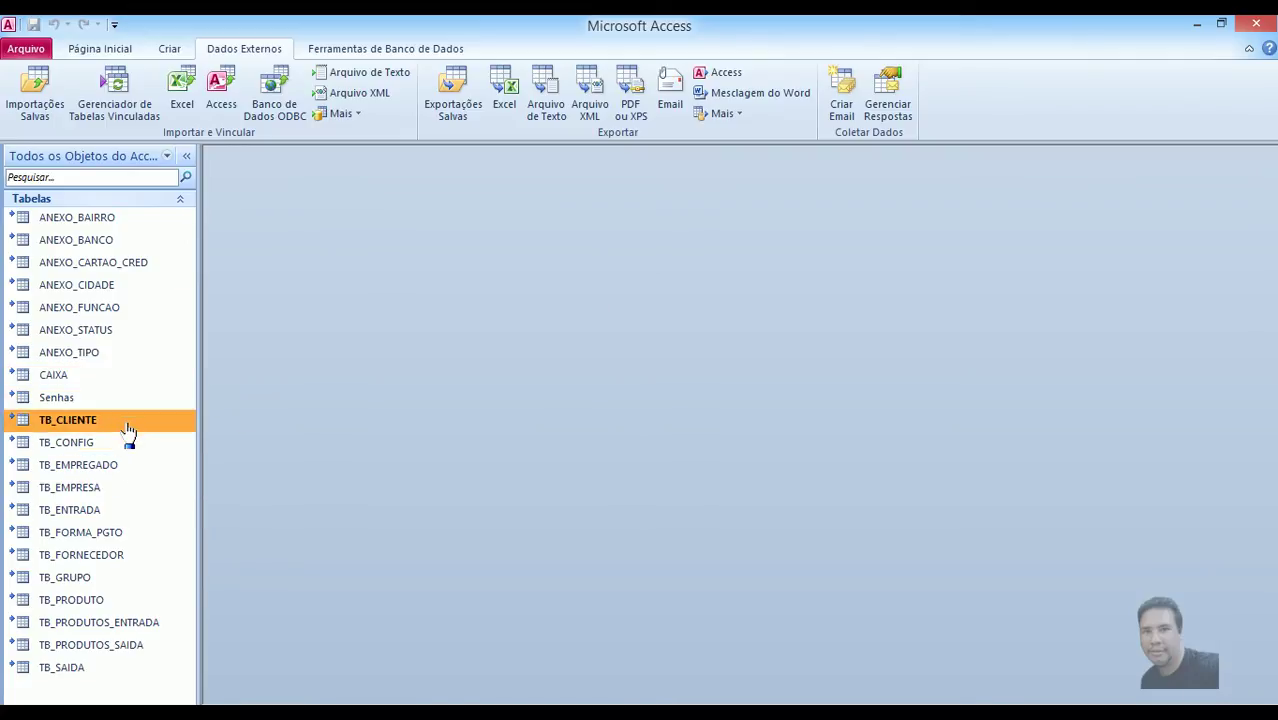
{"action": "left_click", "coordinate": [126, 440]}
{"action": "double_click", "coordinate": [126, 420]}
{"action": "left_click", "coordinate": [600, 336]}
{"action": "left_click", "coordinate": [575, 392]}
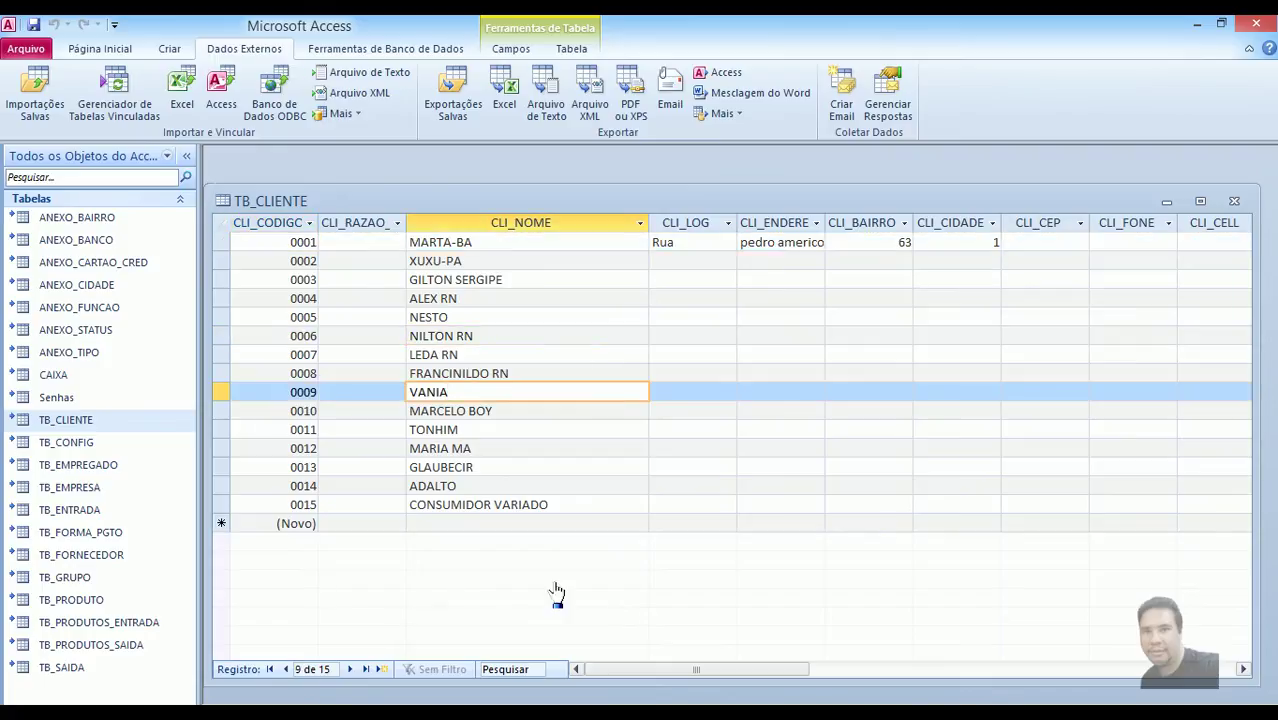
{"action": "left_click_drag", "start_coordinate": [713, 669], "coordinate": [662, 670]}
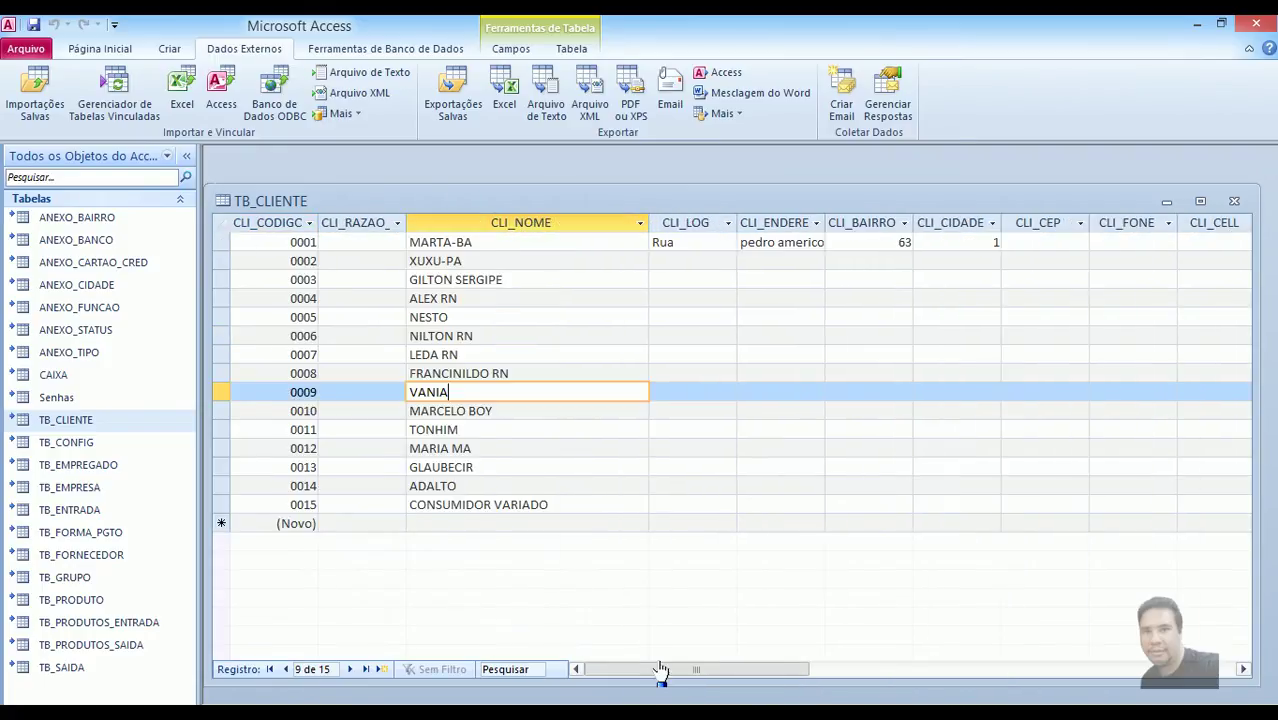
{"action": "left_click", "coordinate": [1234, 201]}
Review the contents of the TB_CONFIG, TB_EMPREGADO and TB_EMPRESA tables one after another, closing each.
{"action": "left_click", "coordinate": [125, 445]}
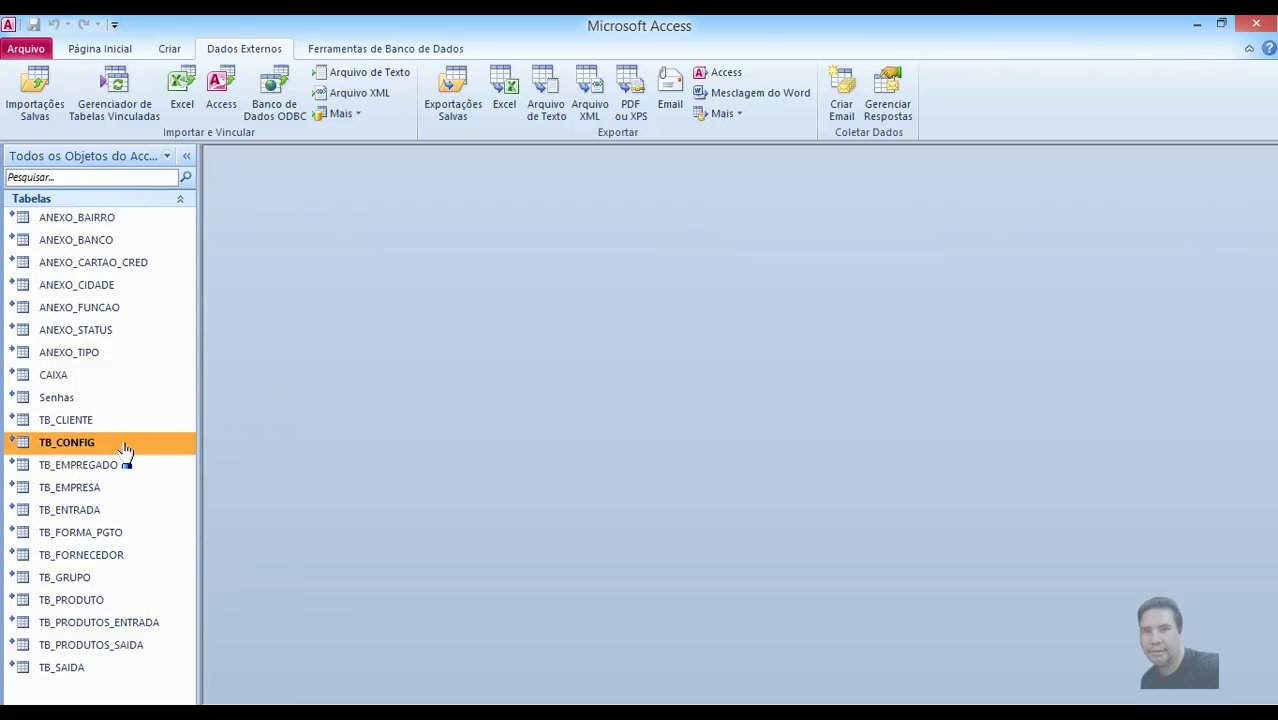
{"action": "double_click", "coordinate": [125, 446]}
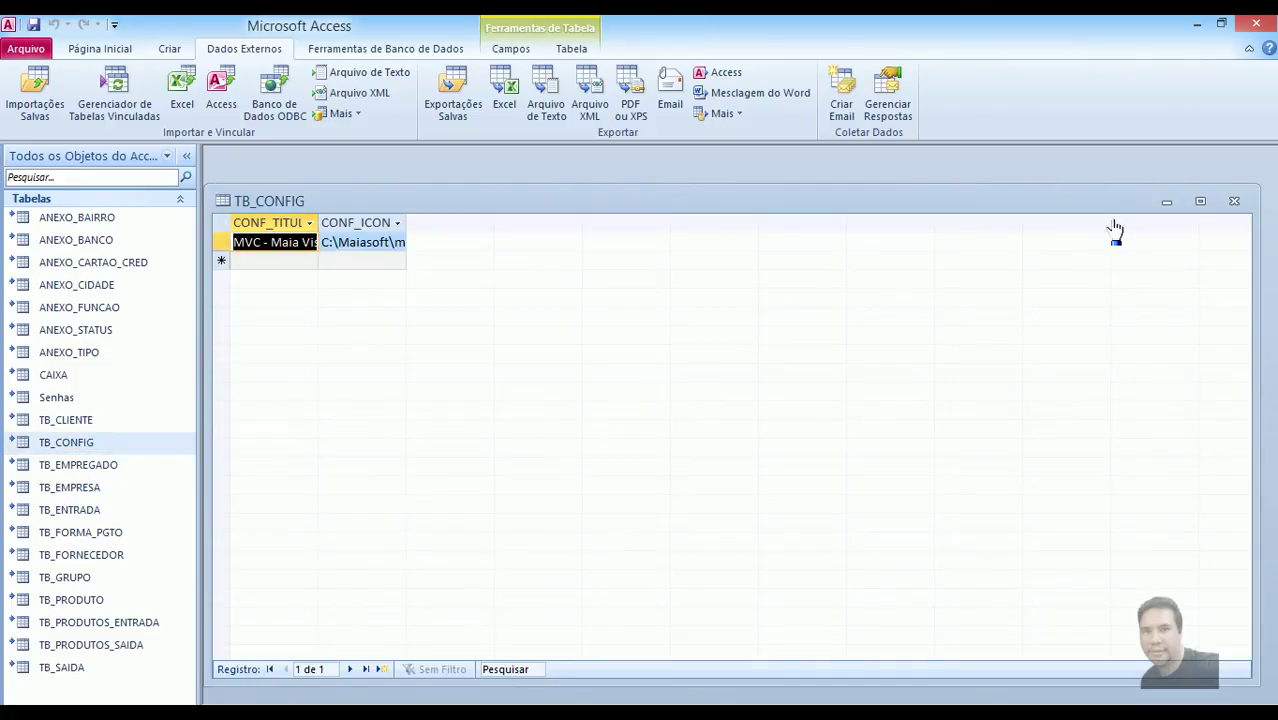
{"action": "left_click", "coordinate": [1234, 201]}
{"action": "double_click", "coordinate": [130, 466]}
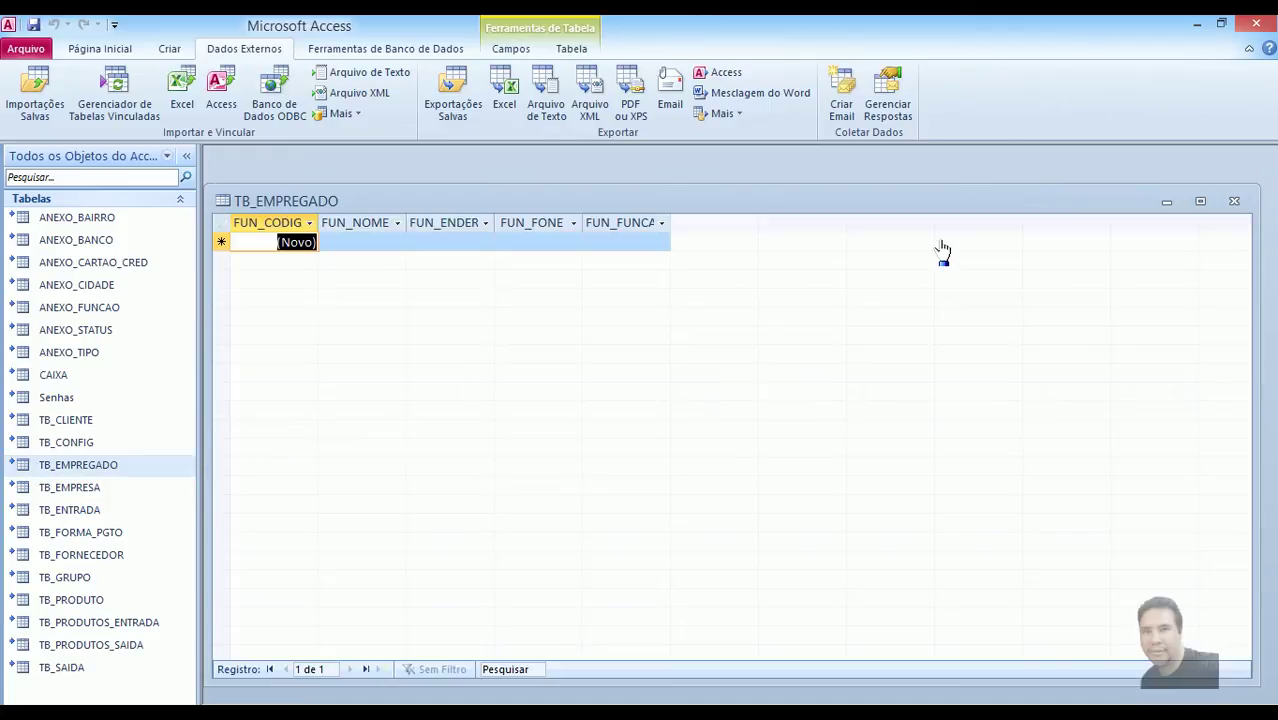
{"action": "left_click", "coordinate": [1234, 201]}
{"action": "double_click", "coordinate": [100, 490]}
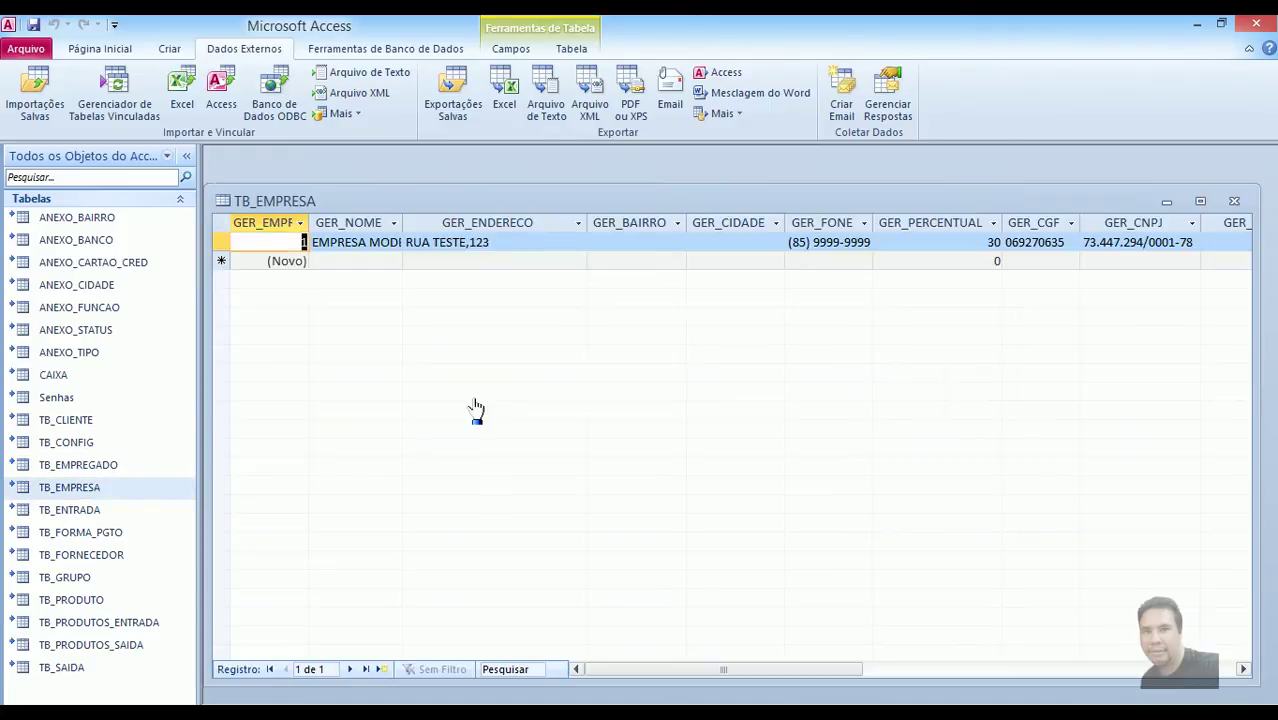
{"action": "left_click", "coordinate": [1234, 201]}
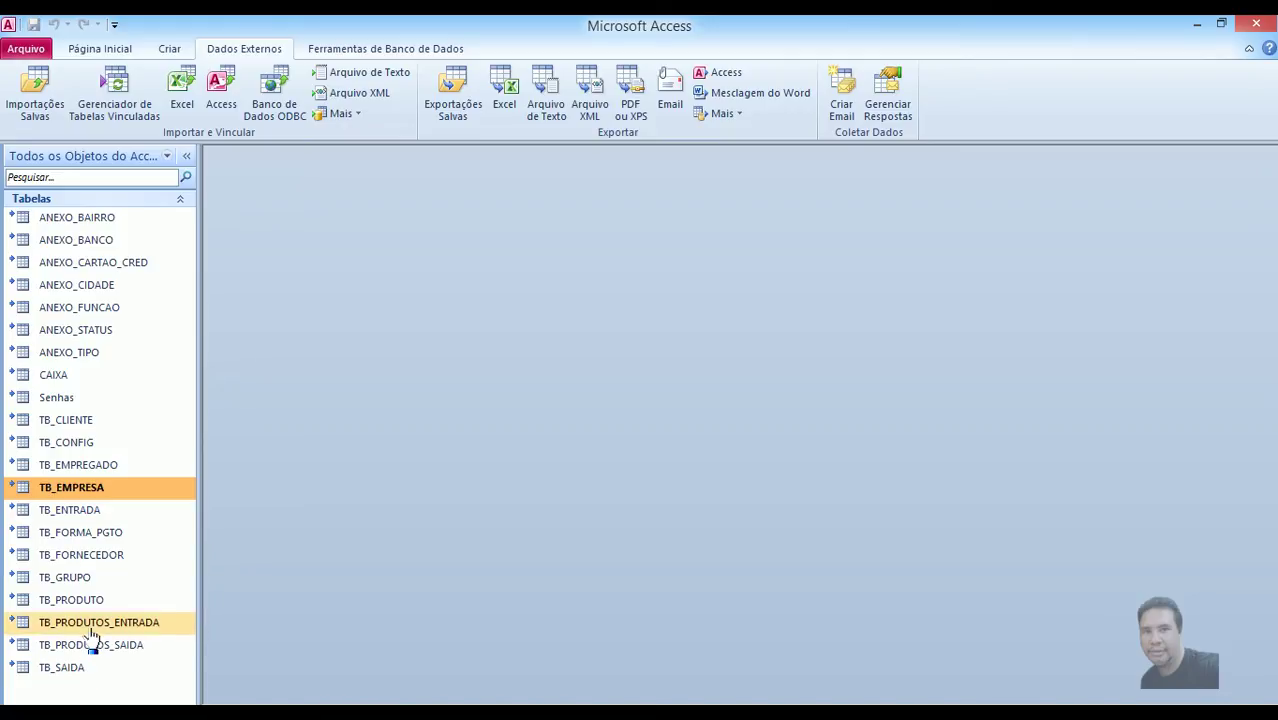
Examine the product groups in TB_GRUPO and the product records in TB_PRODUTO, closing both tables.
{"action": "double_click", "coordinate": [101, 582]}
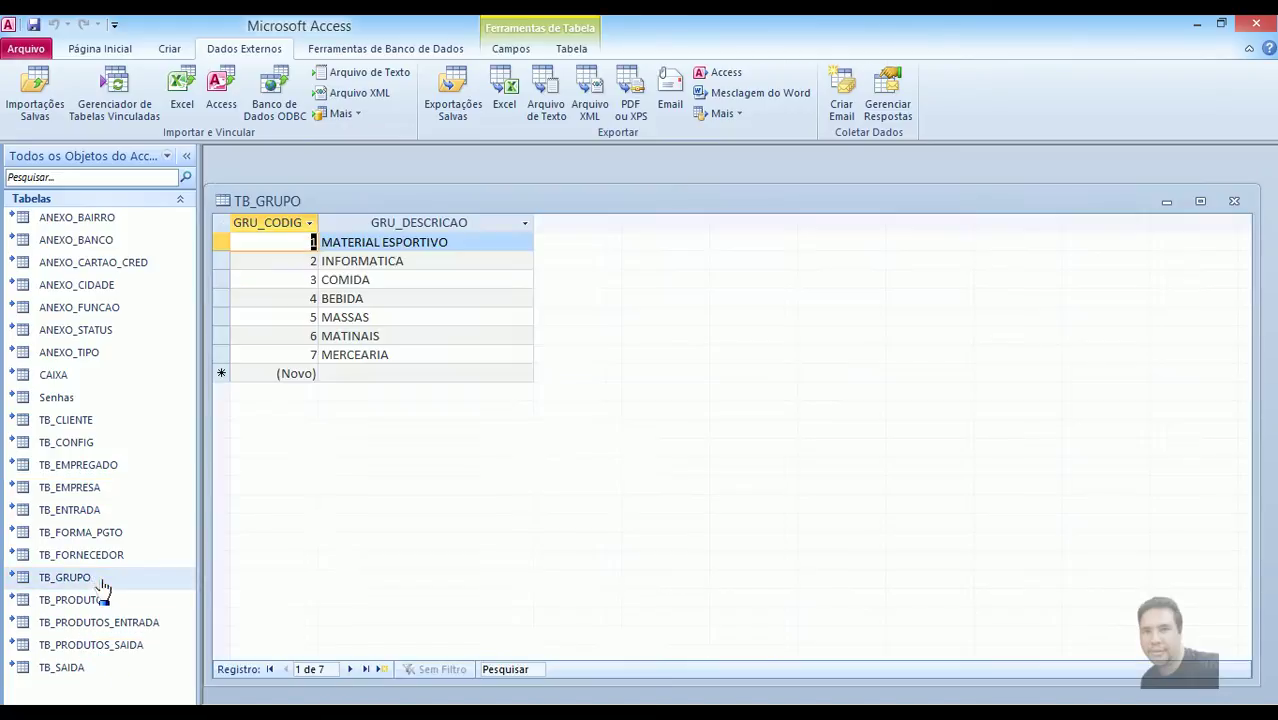
{"action": "left_click", "coordinate": [1234, 201]}
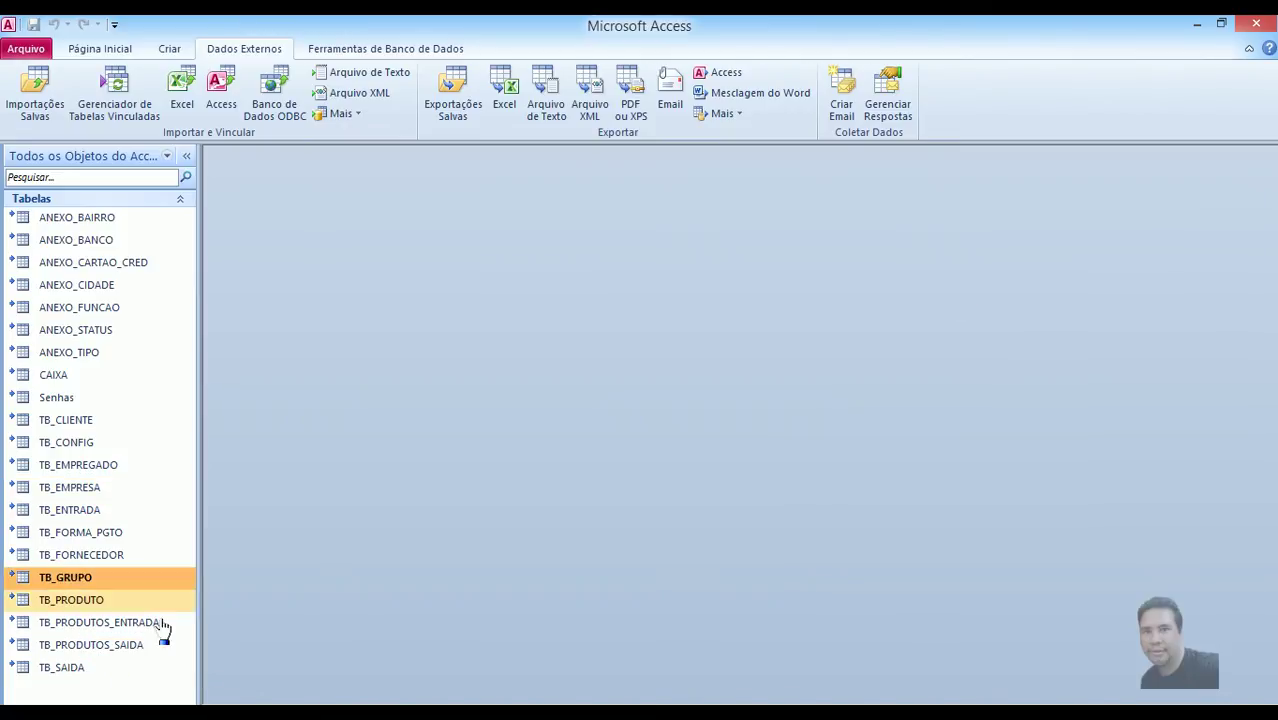
{"action": "double_click", "coordinate": [94, 600]}
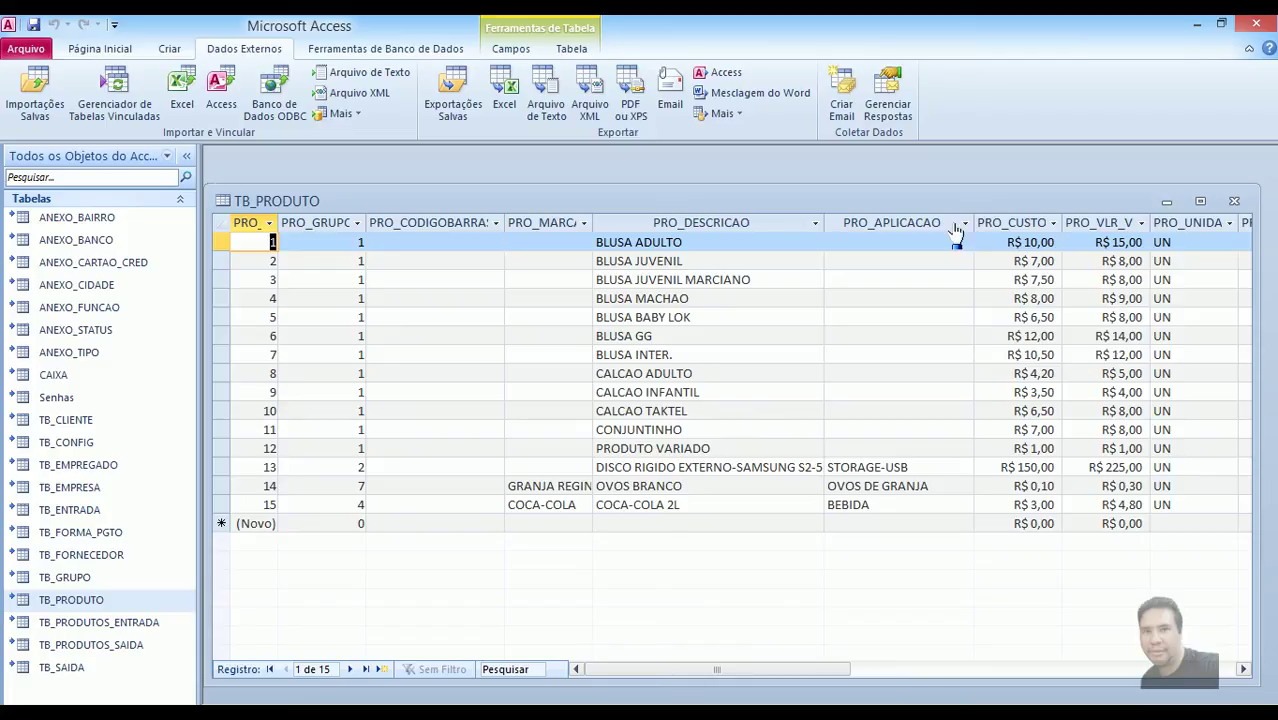
{"action": "left_click_drag", "start_coordinate": [713, 676], "coordinate": [633, 673]}
{"action": "left_click", "coordinate": [1234, 201]}
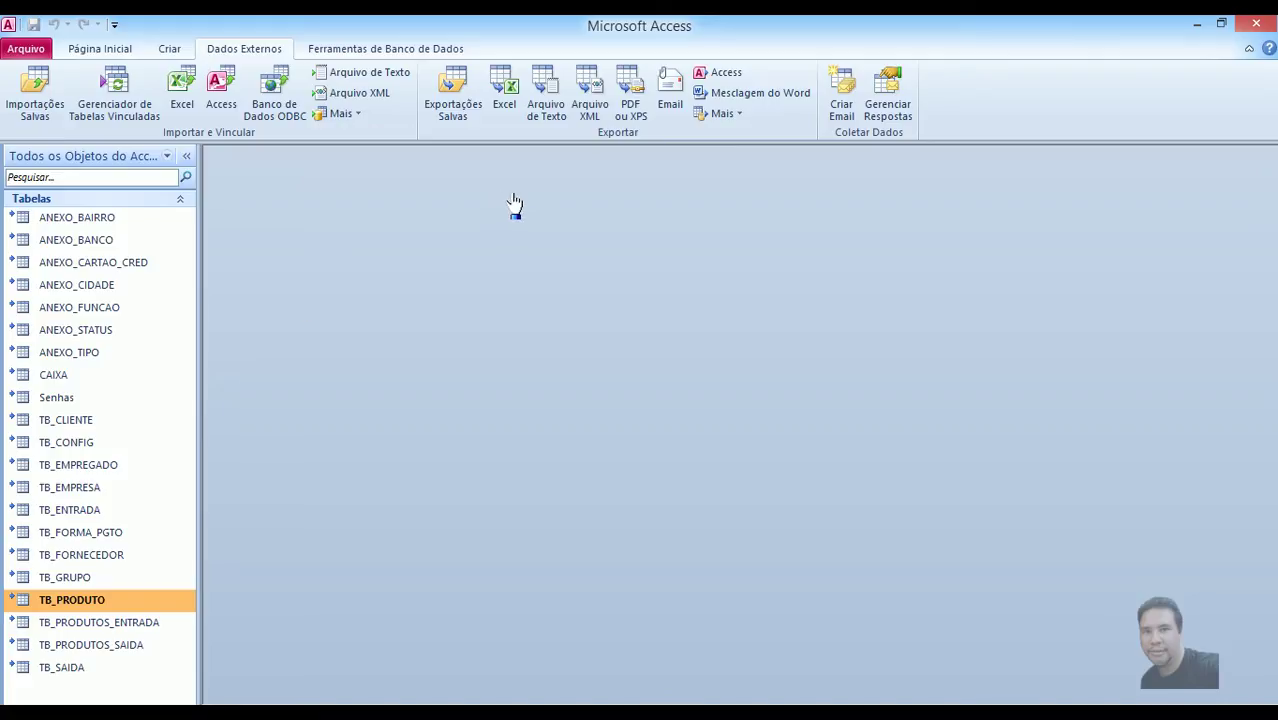
Create a new blank form in design view, and give it more room by maximizing it and collapsing the object list.
{"action": "left_click", "coordinate": [170, 52]}
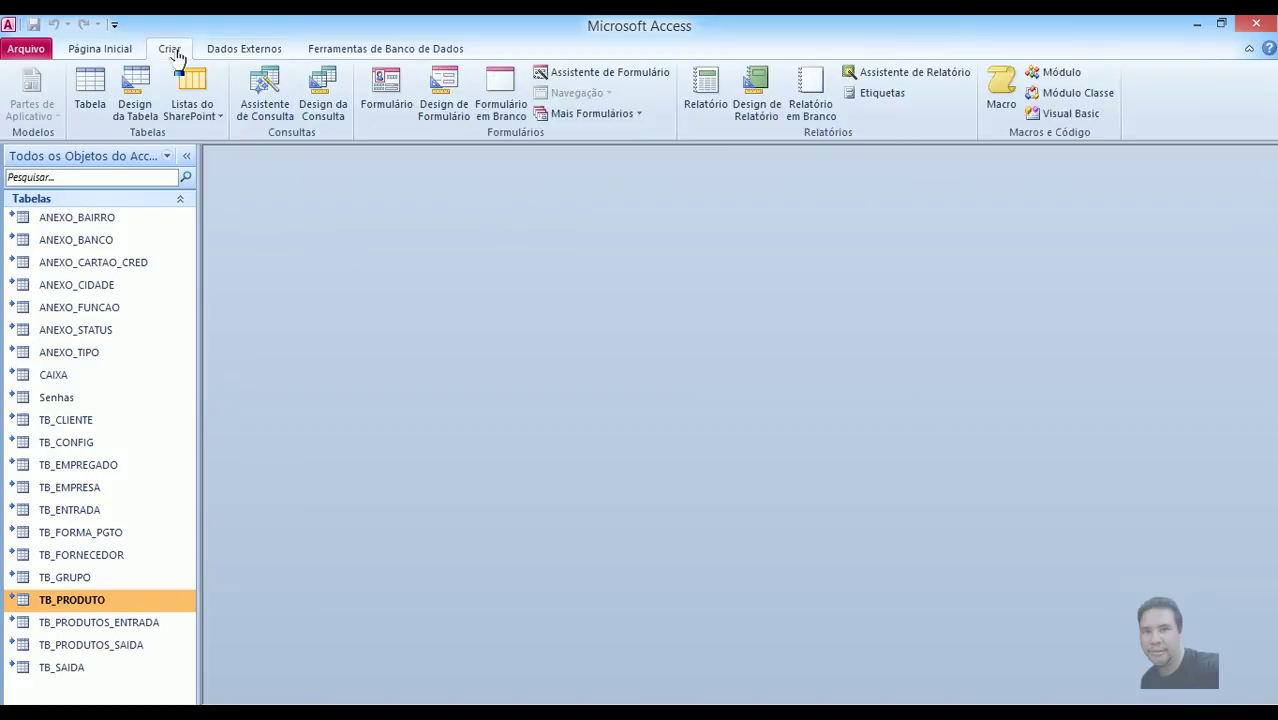
{"action": "left_click", "coordinate": [440, 100]}
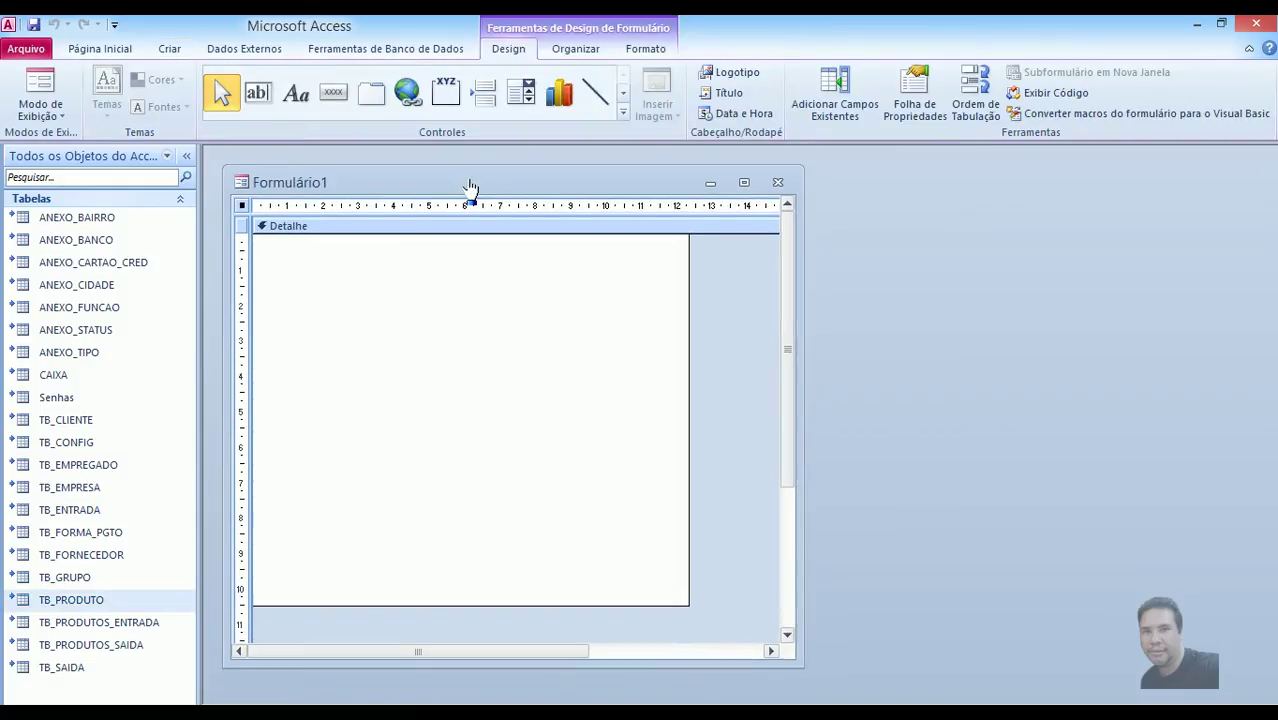
{"action": "left_click", "coordinate": [739, 194]}
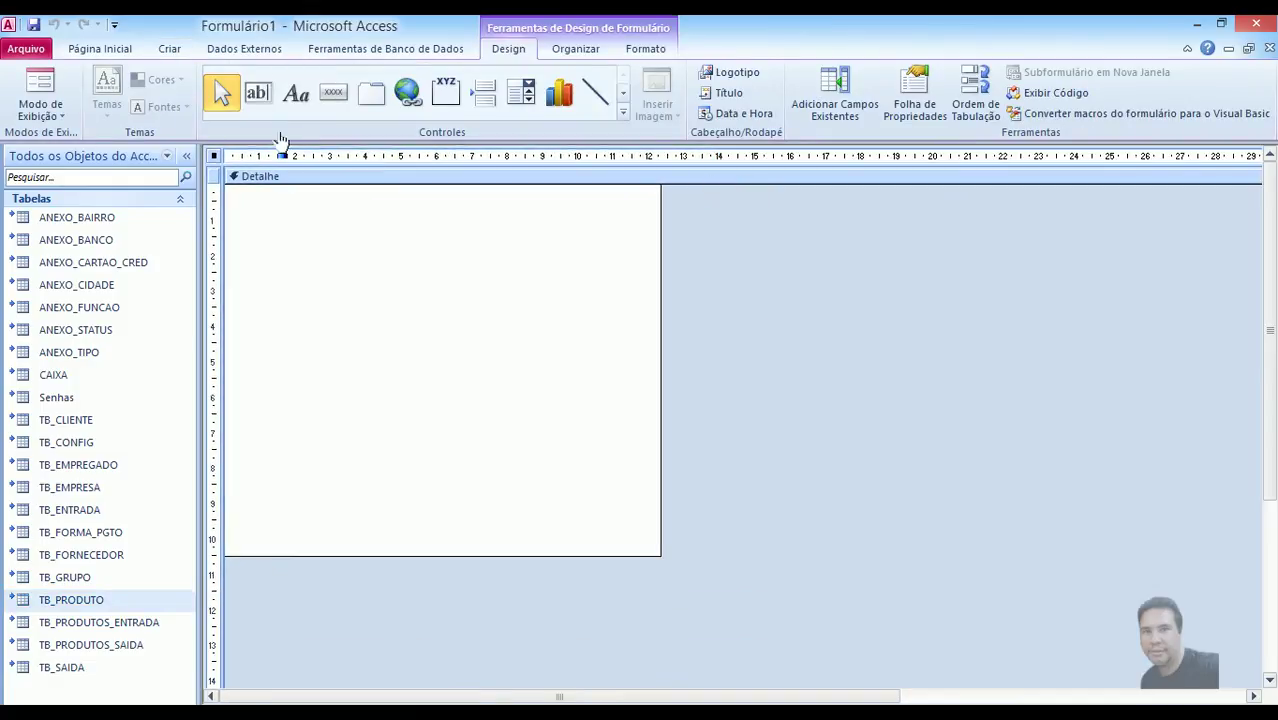
{"action": "left_click", "coordinate": [186, 156]}
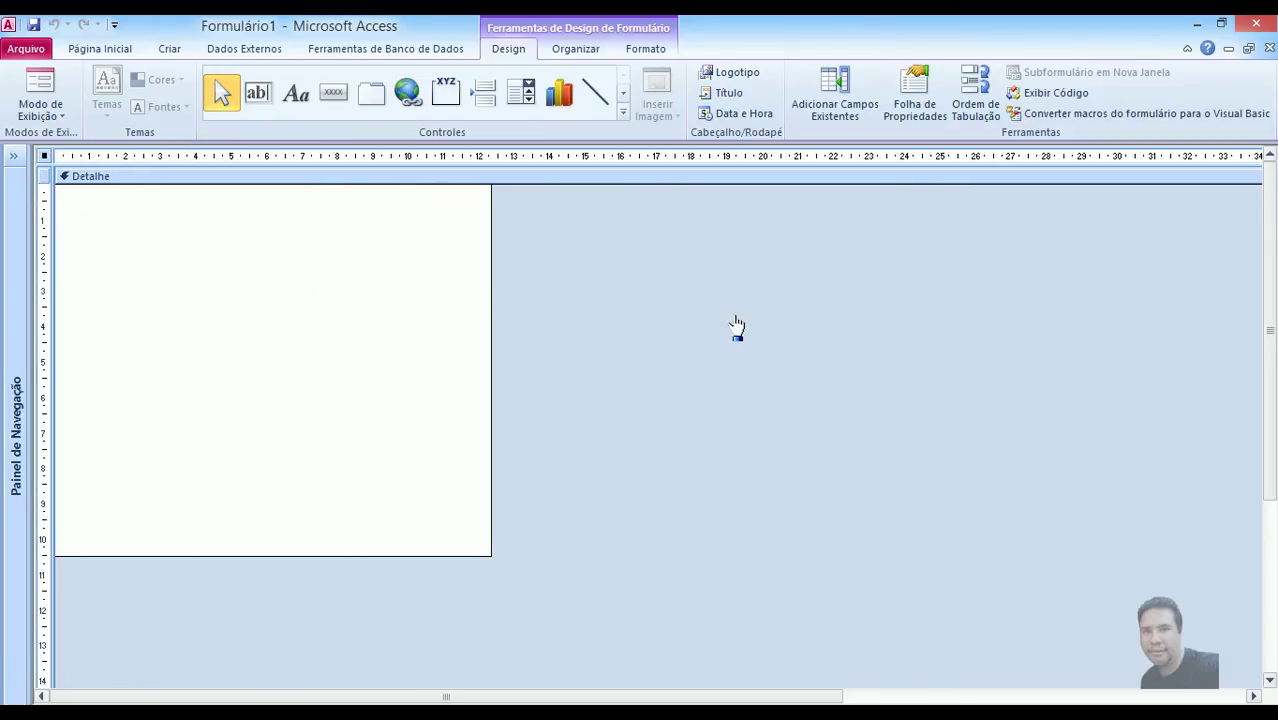
Show the form's property sheet and widen its value column so the settings are readable.
{"action": "double_click", "coordinate": [703, 271]}
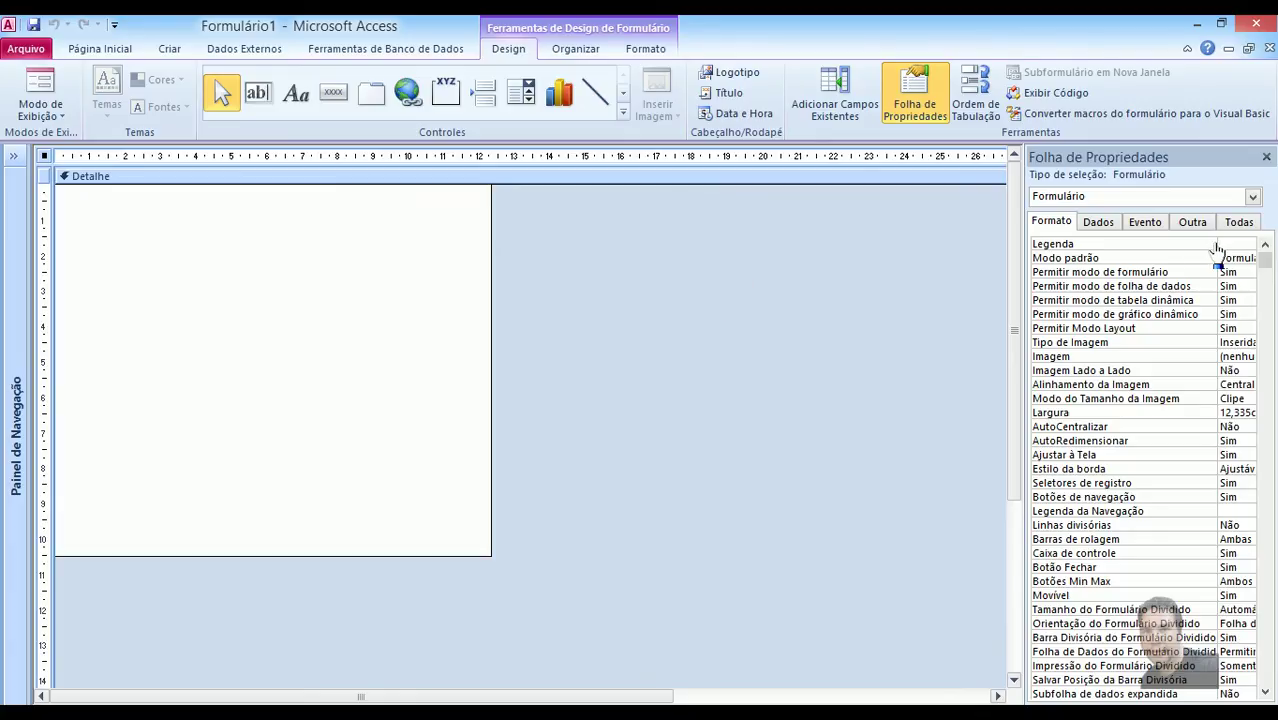
{"action": "left_click_drag", "start_coordinate": [1215, 245], "coordinate": [1166, 247]}
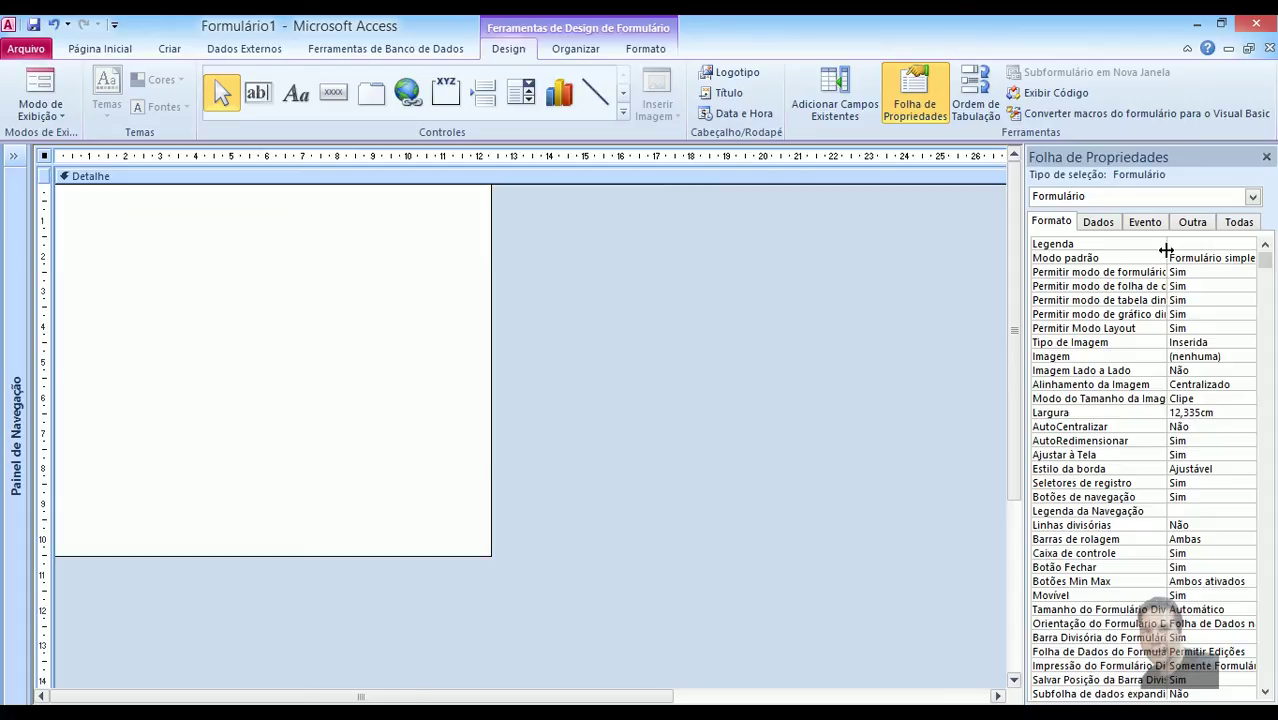
{"action": "left_click_drag", "start_coordinate": [1166, 248], "coordinate": [1151, 252]}
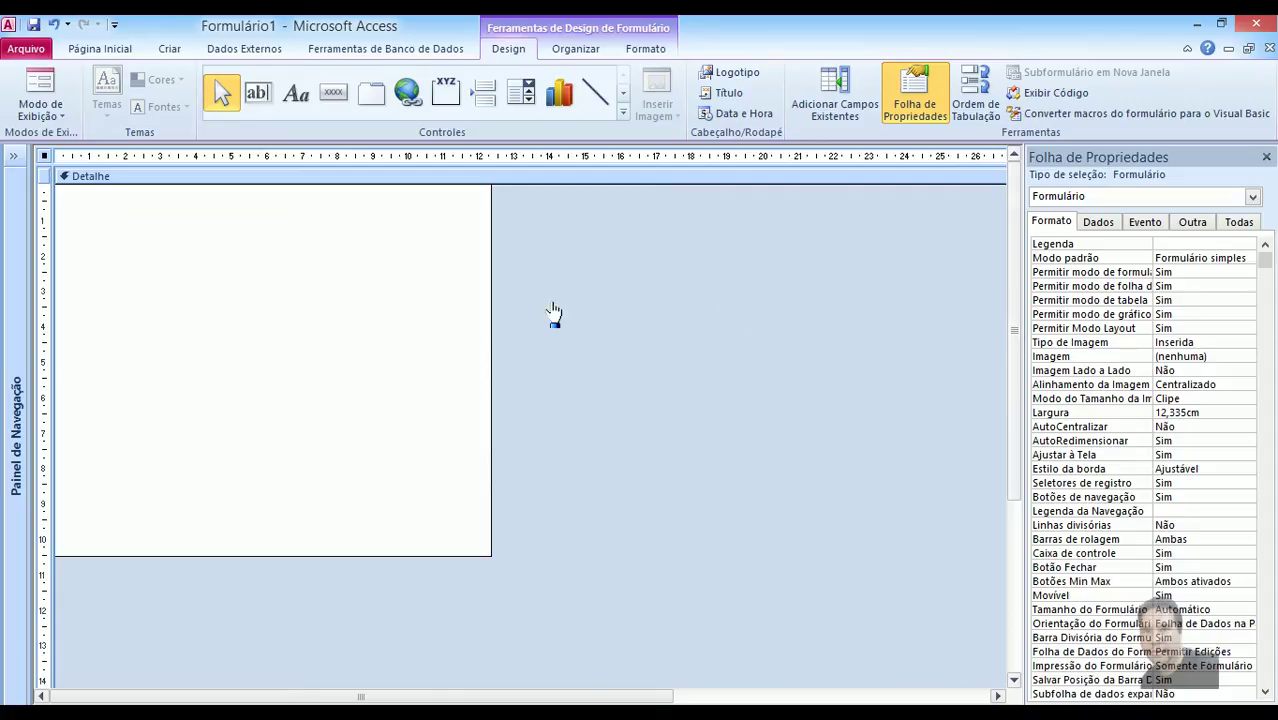
Select the whole form and set its width (Largura) to 19 cm.
{"action": "left_click", "coordinate": [397, 307]}
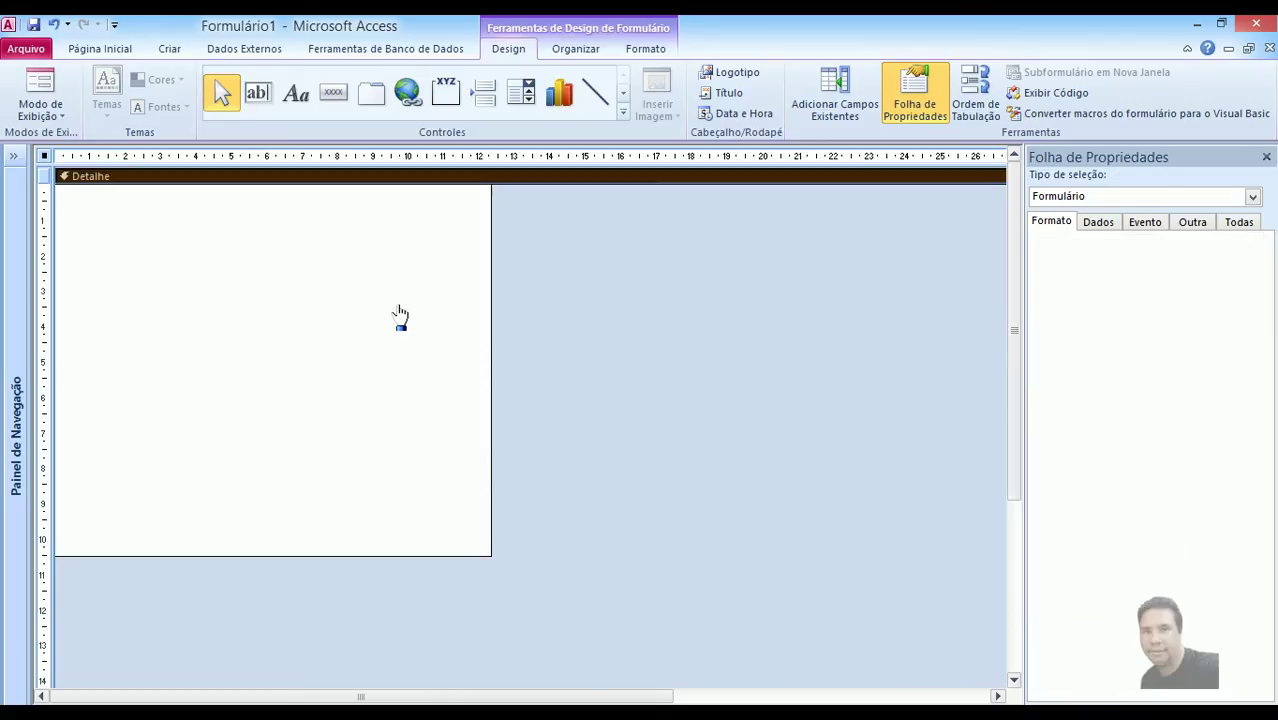
{"action": "left_click", "coordinate": [44, 158]}
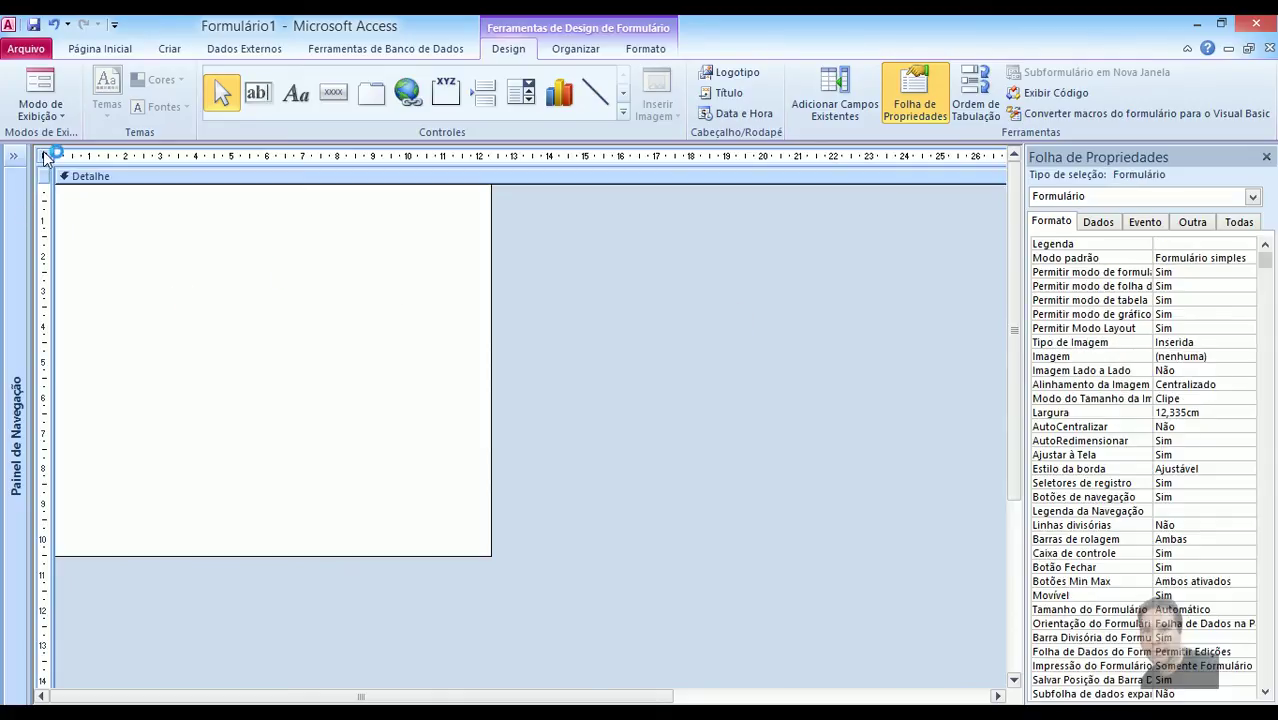
{"action": "left_click", "coordinate": [1114, 413]}
{"action": "type", "text": "19"}
{"action": "key", "text": "Return"}
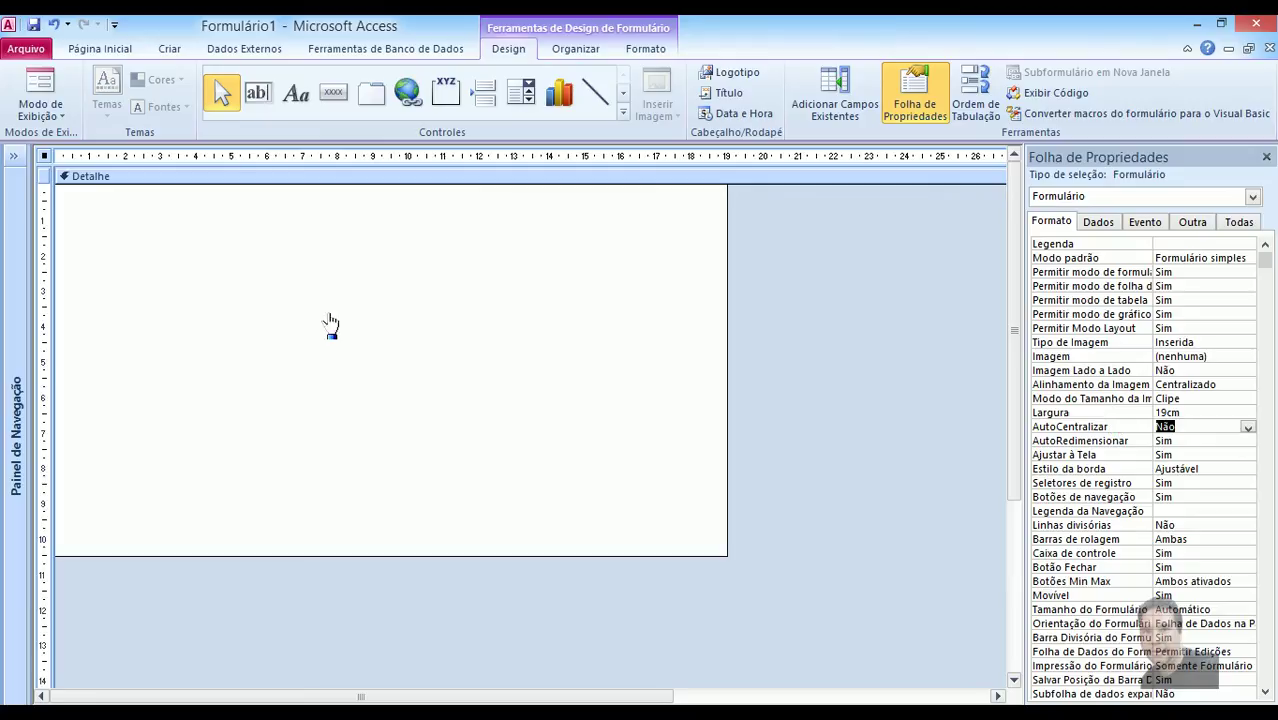
Set the height (Altura) of the form's Detalhe section to 10,5 cm.
{"action": "left_click", "coordinate": [78, 180]}
{"action": "left_click", "coordinate": [130, 180]}
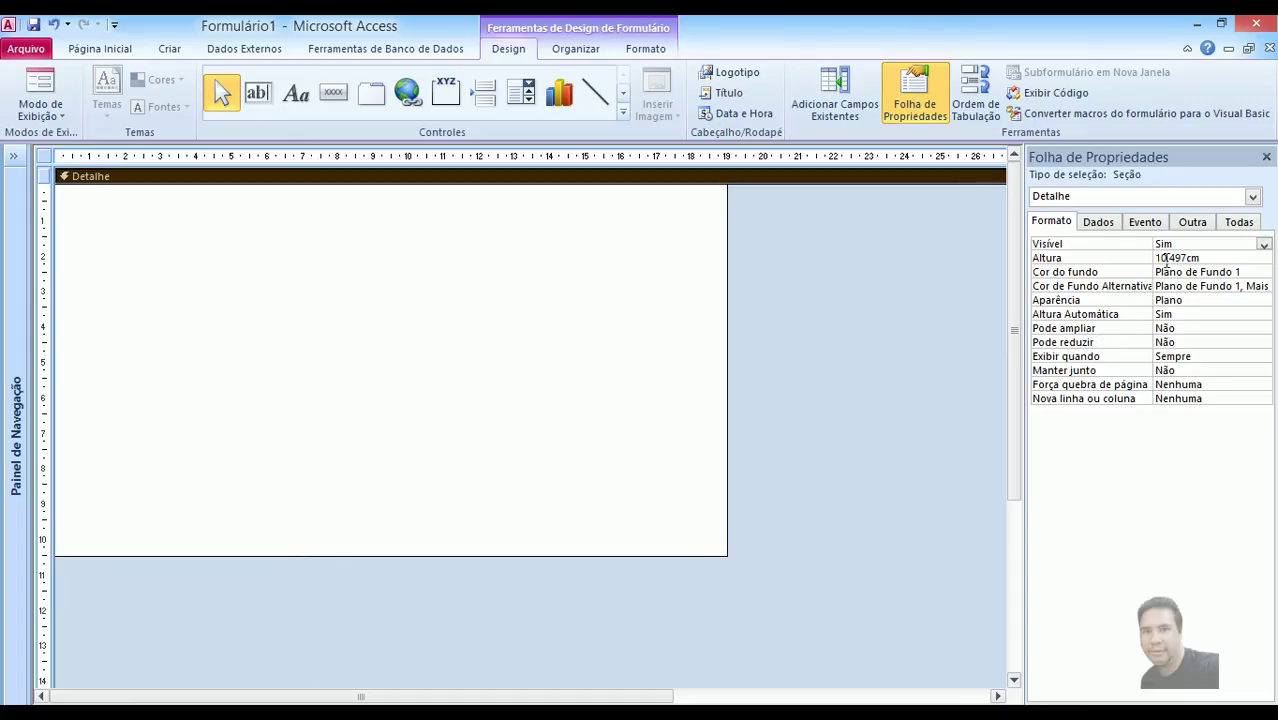
{"action": "left_click", "coordinate": [1121, 257]}
{"action": "type", "text": "10,5"}
{"action": "key", "text": "Return"}
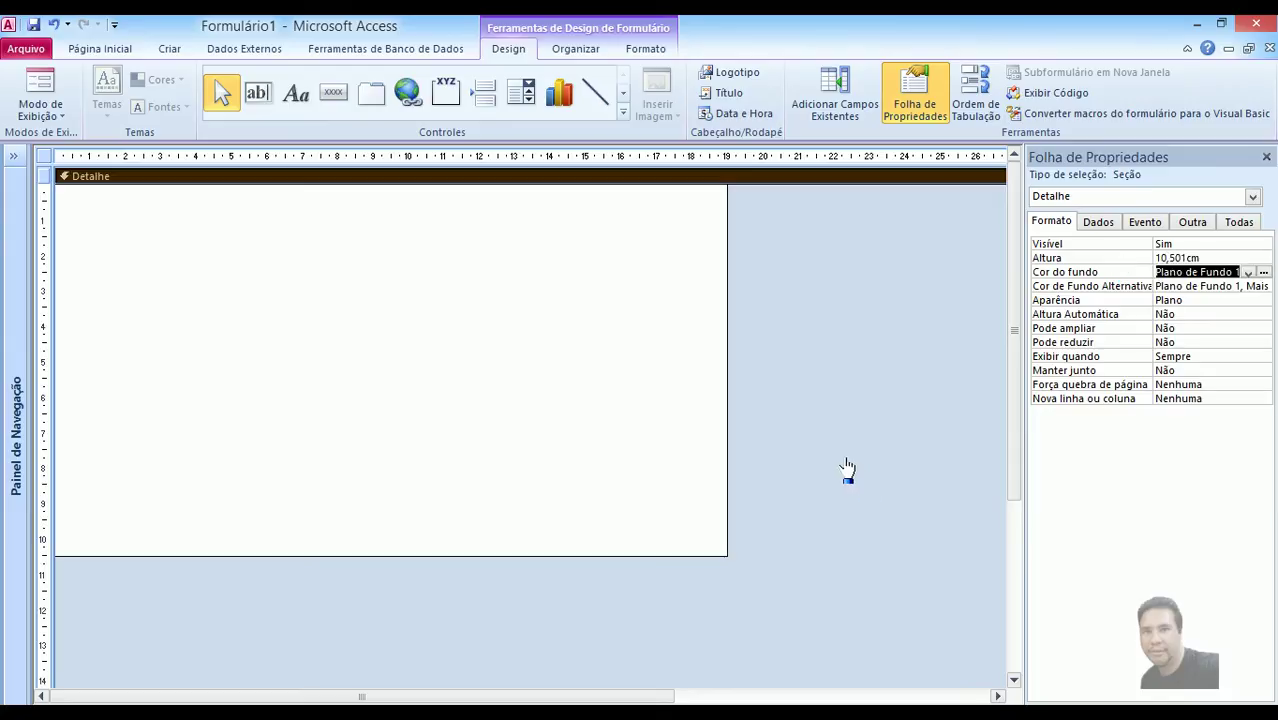
Add the form header and footer sections (Cabeçalho/Rodapé de Formulário) to the form.
{"action": "left_click", "coordinate": [300, 290]}
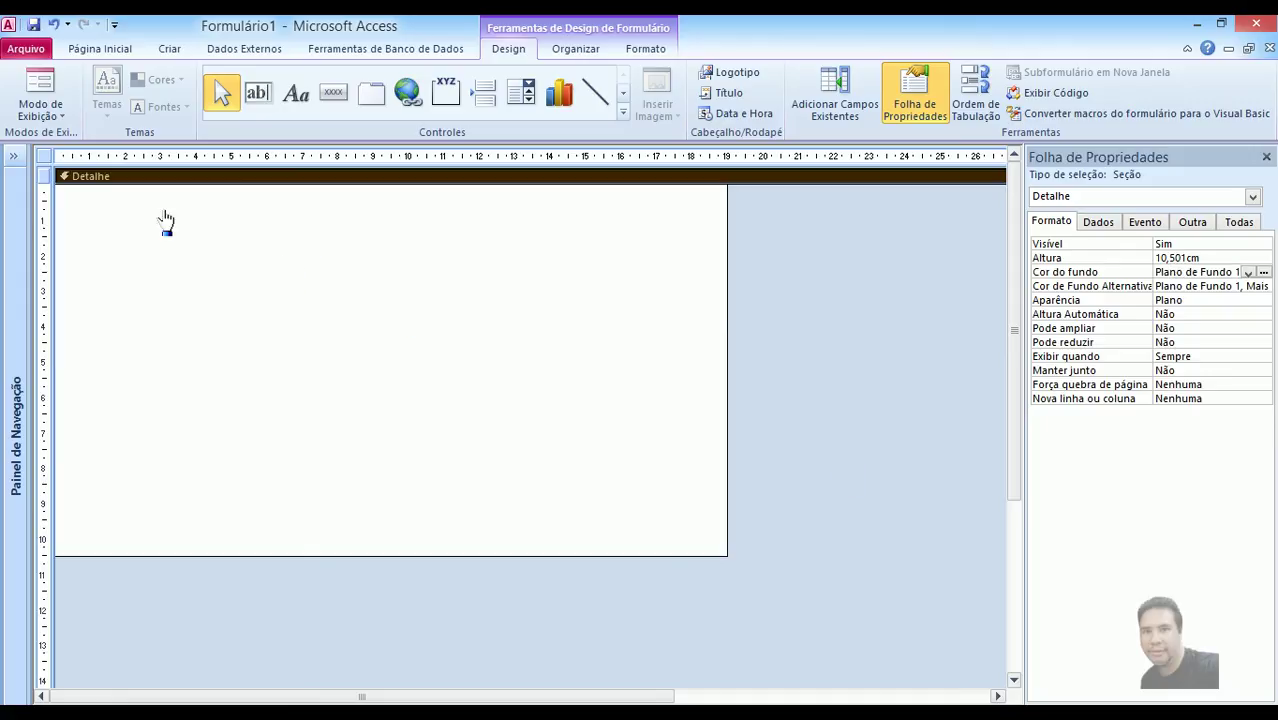
{"action": "right_click", "coordinate": [343, 246]}
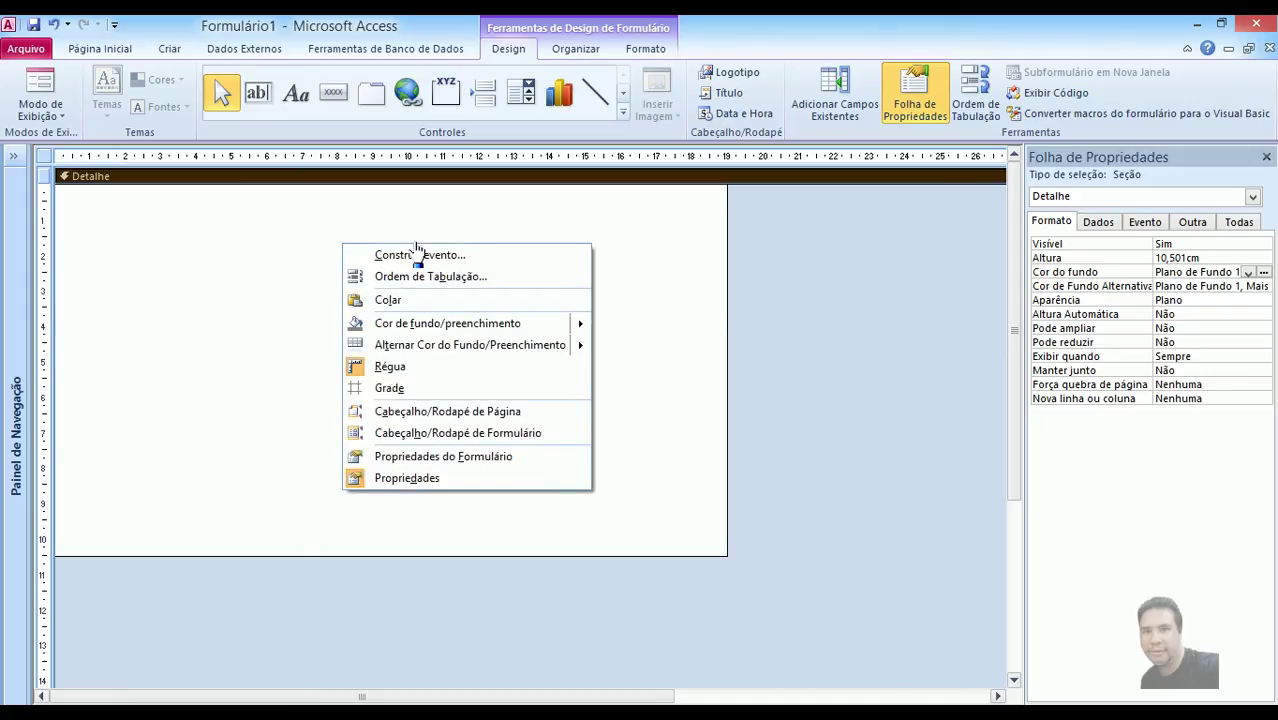
{"action": "left_click", "coordinate": [462, 435]}
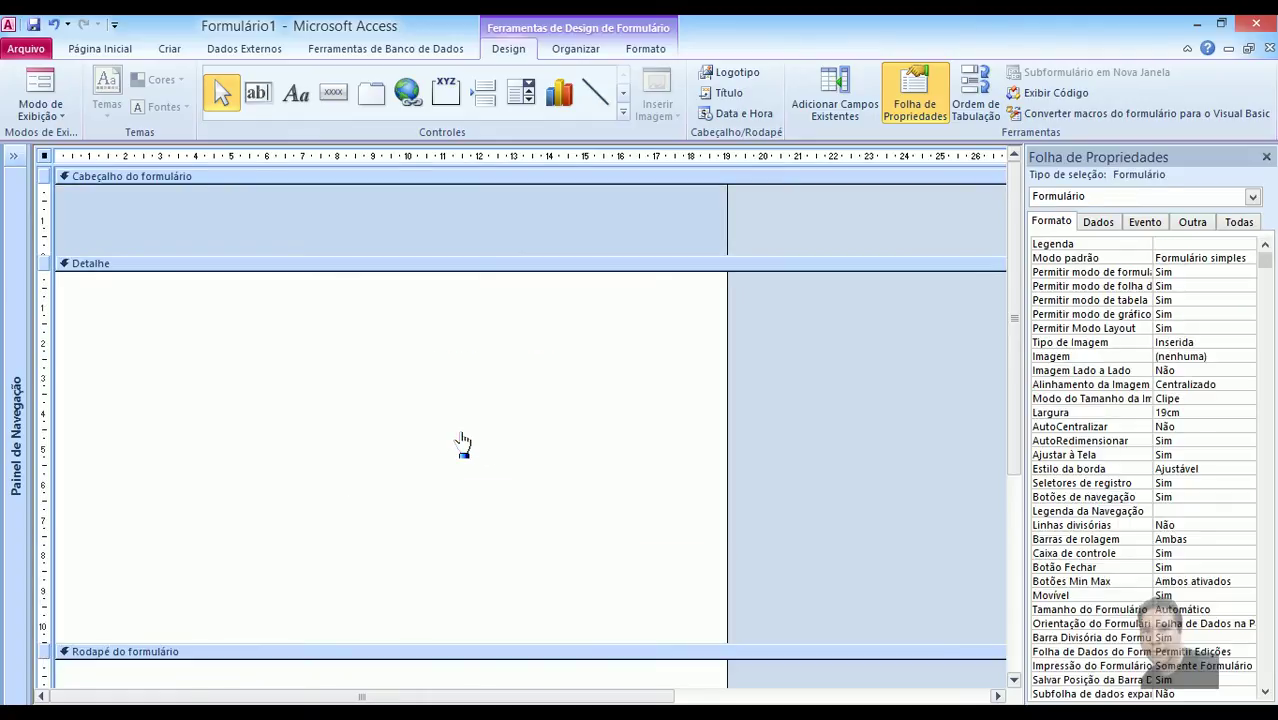
Resize the form sections to about 1.2 cm for the header, 9.5 cm for Detalhe and 1 cm for the footer.
{"action": "left_click_drag", "start_coordinate": [402, 255], "coordinate": [418, 220]}
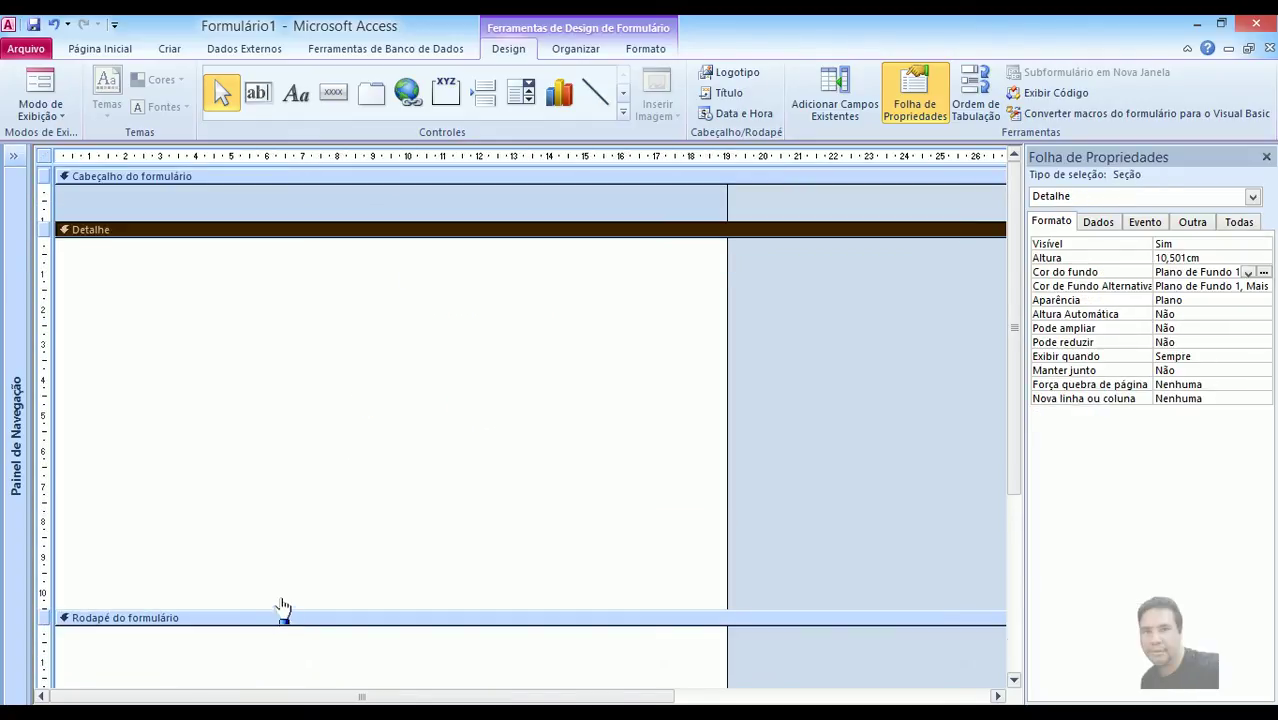
{"action": "left_click_drag", "start_coordinate": [279, 609], "coordinate": [311, 563]}
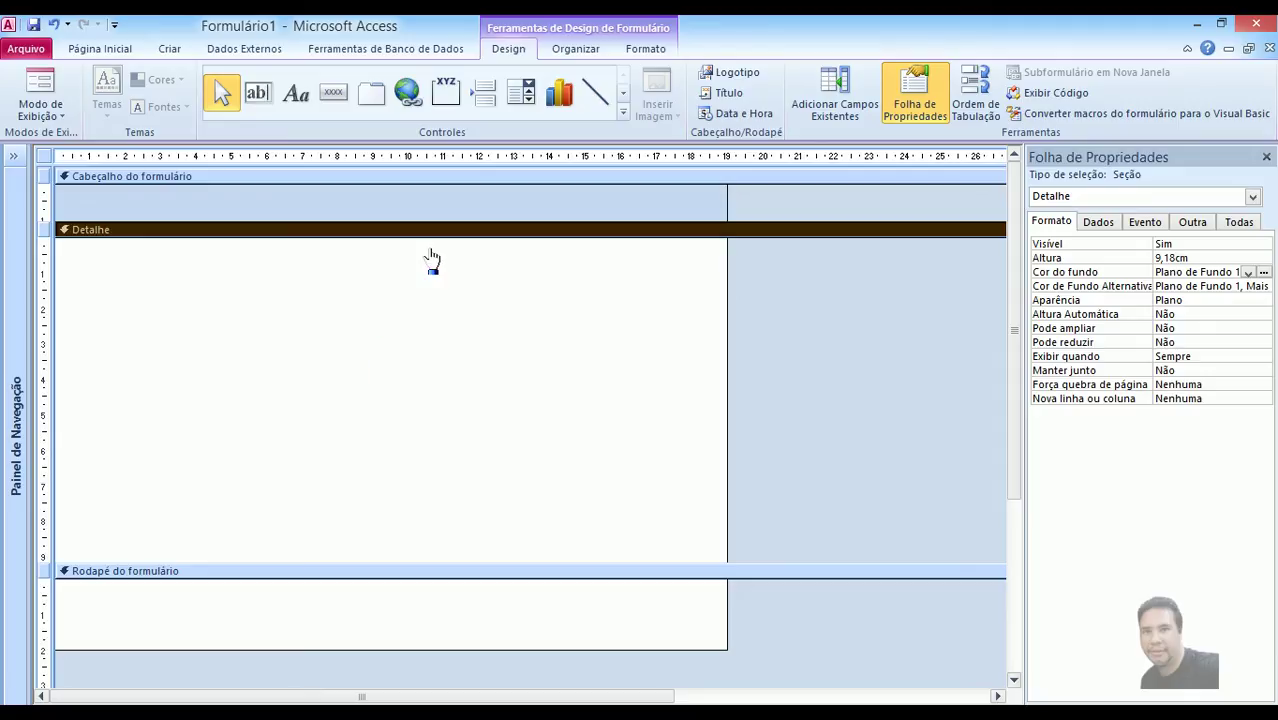
{"action": "left_click", "coordinate": [223, 574]}
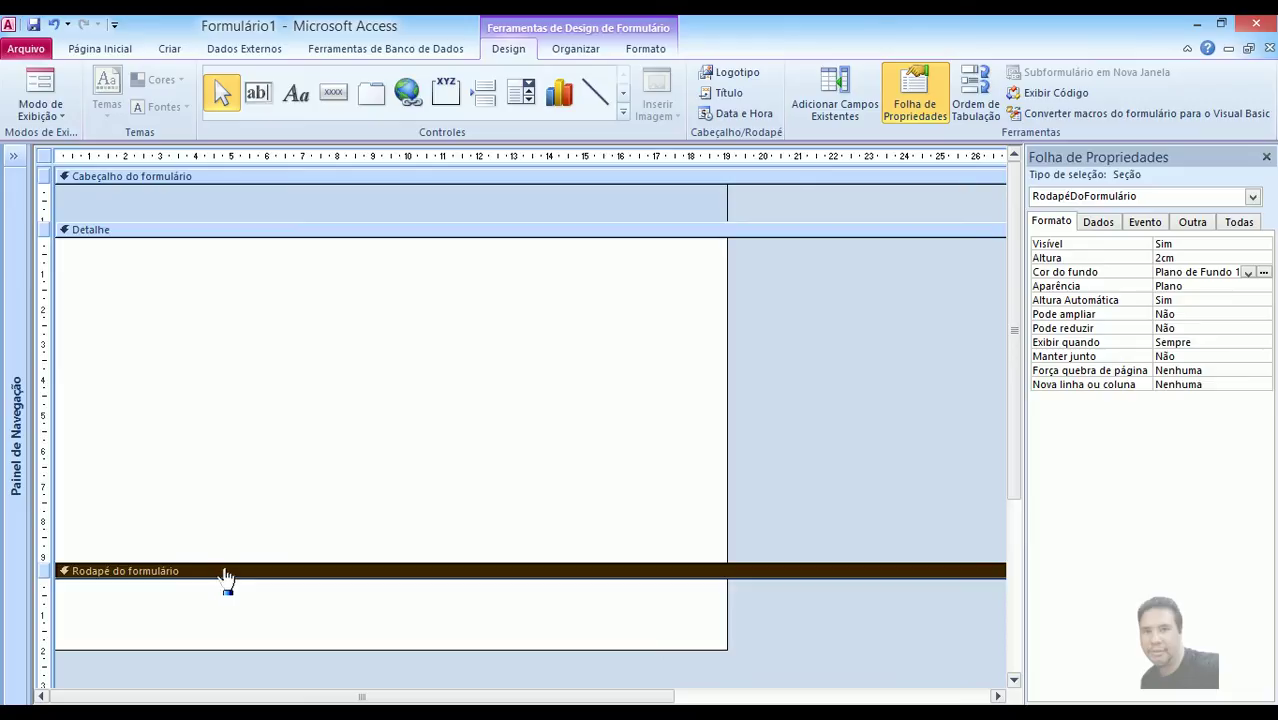
{"action": "left_click_drag", "start_coordinate": [192, 650], "coordinate": [205, 625]}
{"action": "left_click_drag", "start_coordinate": [224, 571], "coordinate": [224, 582]}
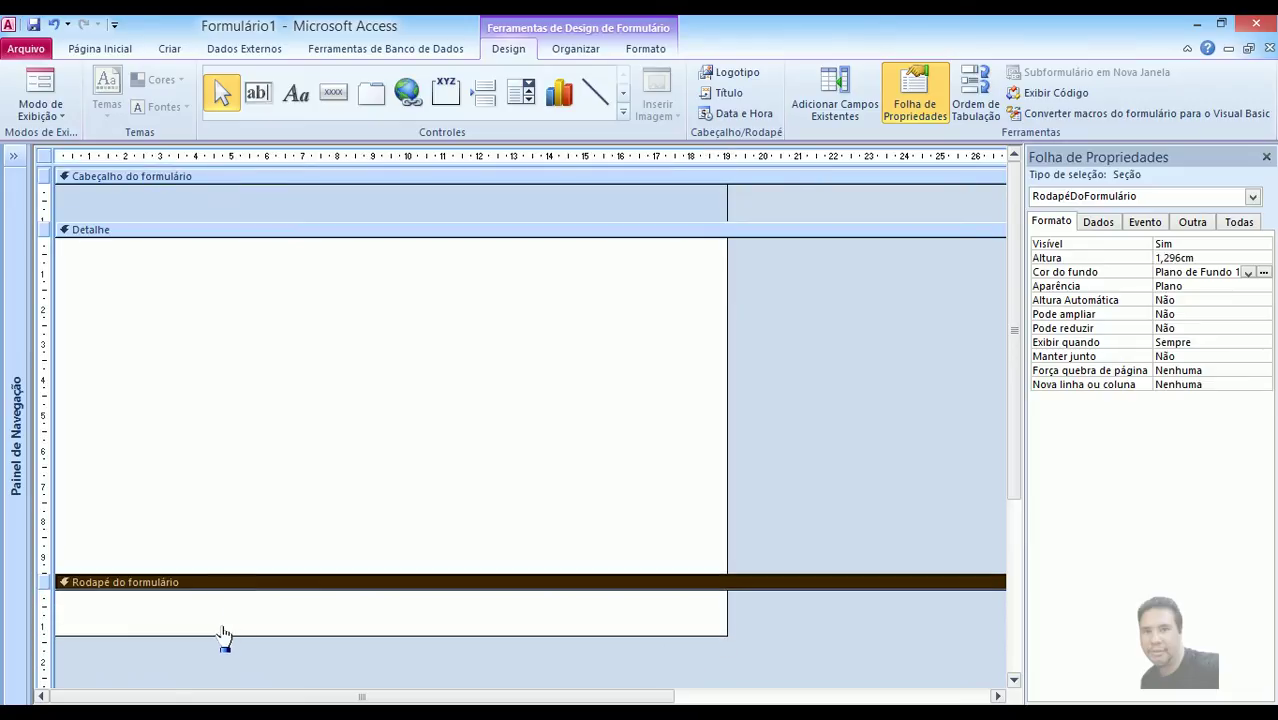
{"action": "left_click_drag", "start_coordinate": [214, 634], "coordinate": [221, 627]}
{"action": "left_click_drag", "start_coordinate": [237, 571], "coordinate": [238, 566]}
{"action": "left_click_drag", "start_coordinate": [345, 221], "coordinate": [343, 232]}
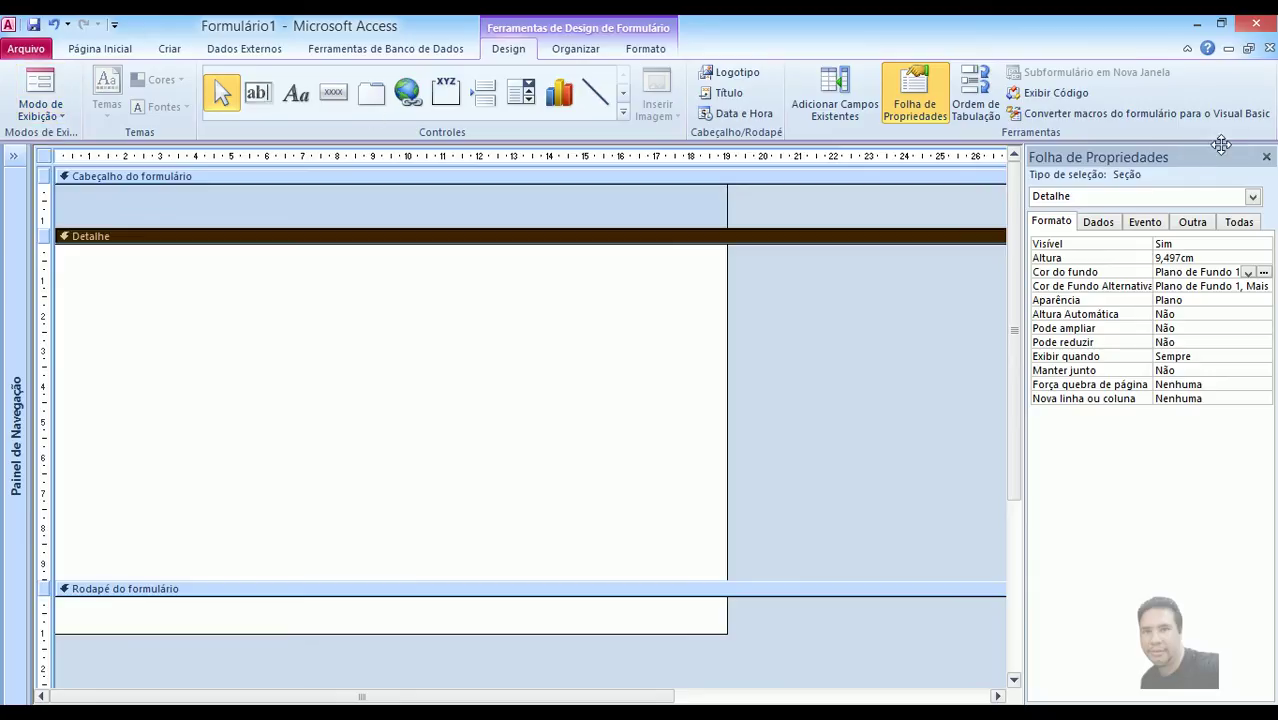
Restore the form from its maximized state, then move and resize its window to fit the header, detail and footer.
{"action": "left_click", "coordinate": [1248, 48]}
{"action": "left_click_drag", "start_coordinate": [624, 648], "coordinate": [805, 692]}
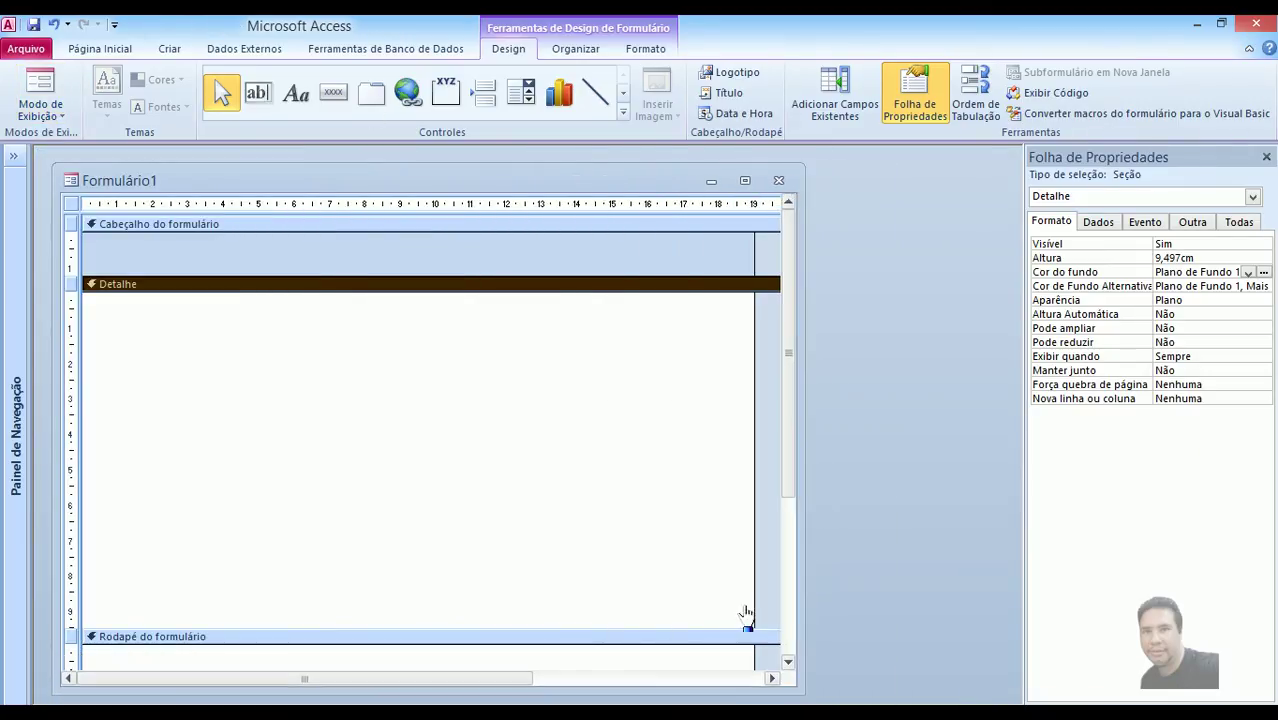
{"action": "left_click_drag", "start_coordinate": [607, 195], "coordinate": [684, 182]}
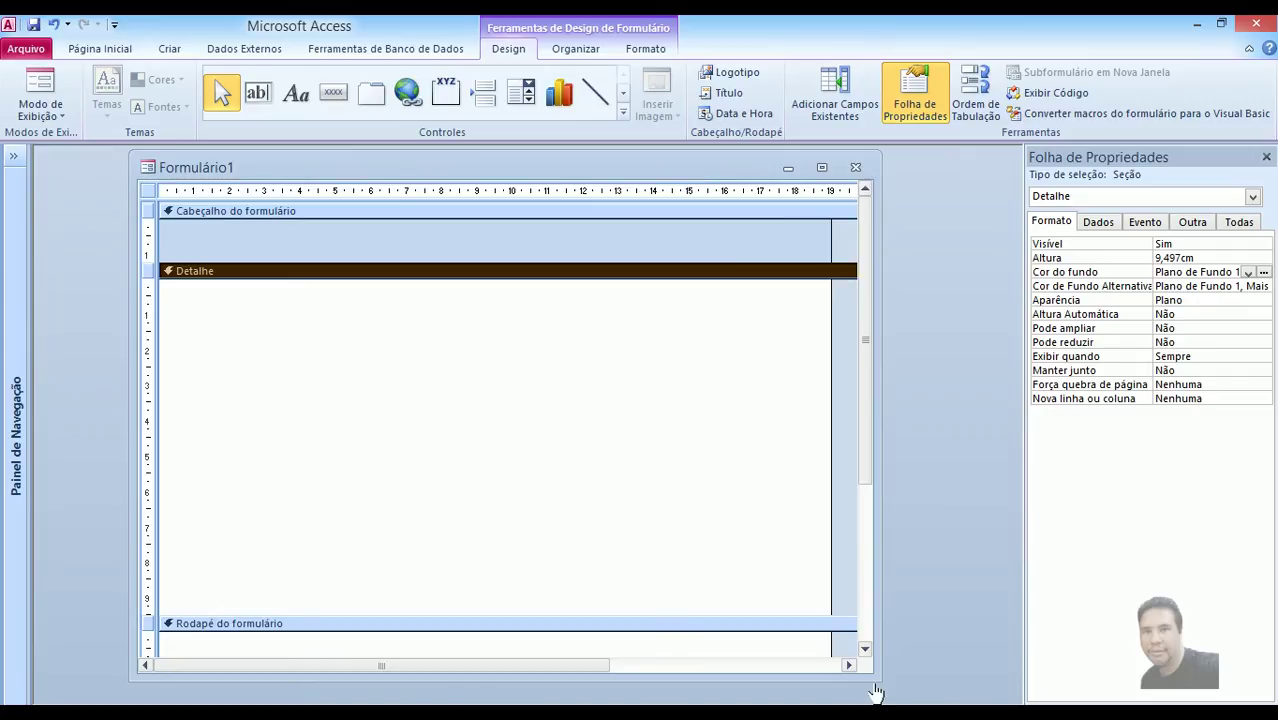
{"action": "left_click_drag", "start_coordinate": [862, 690], "coordinate": [858, 702]}
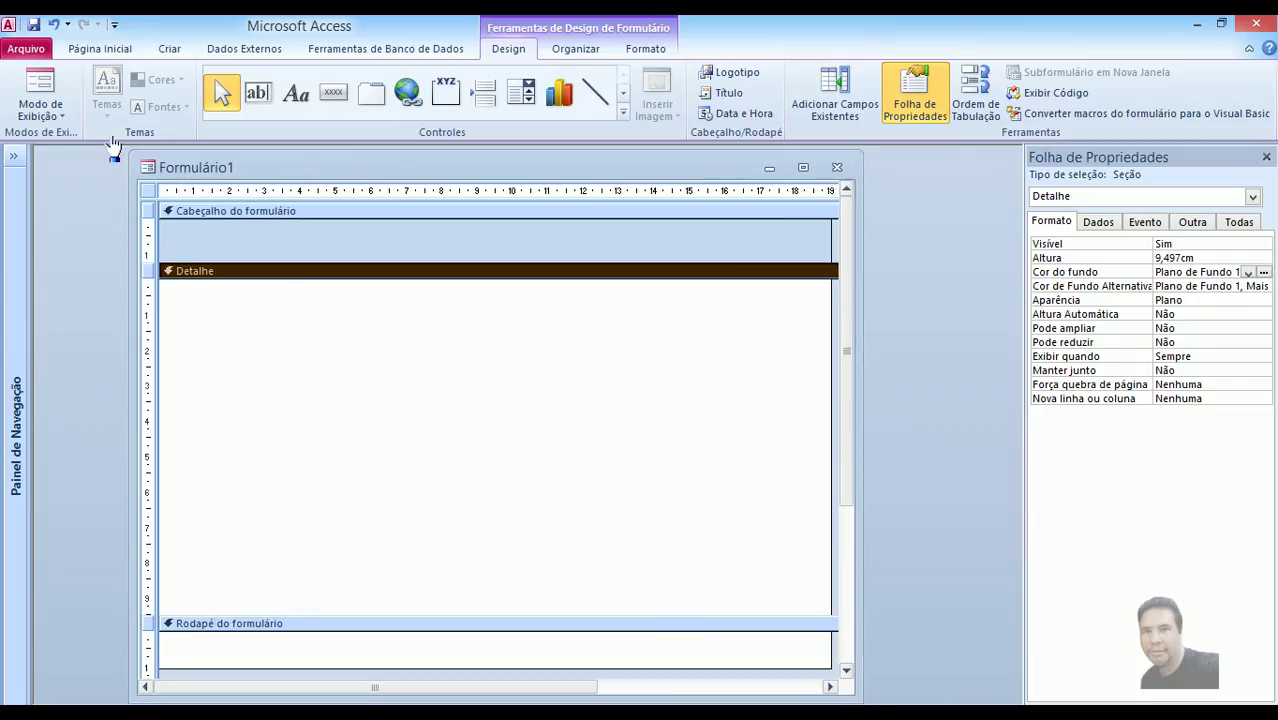
Preview the form in Form view, then return to Design view with the form maximized.
{"action": "left_click", "coordinate": [40, 85]}
{"action": "left_click_drag", "start_coordinate": [610, 172], "coordinate": [675, 173]}
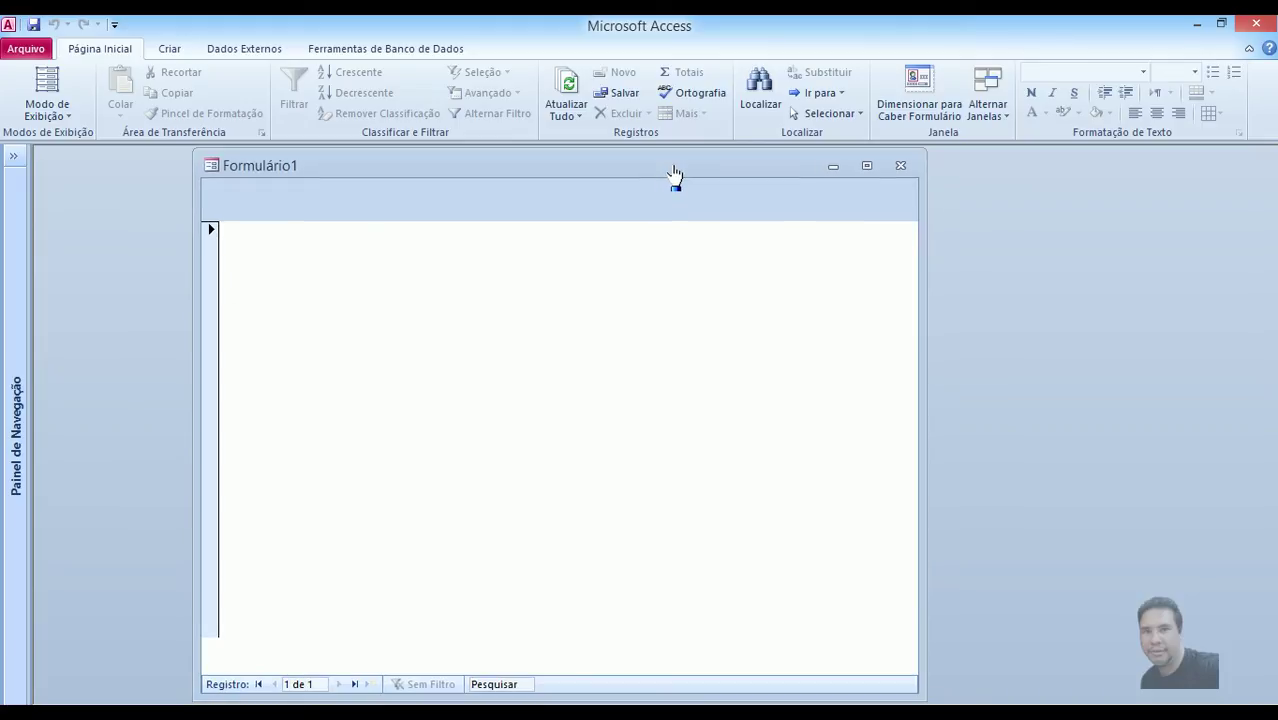
{"action": "right_click", "coordinate": [590, 260]}
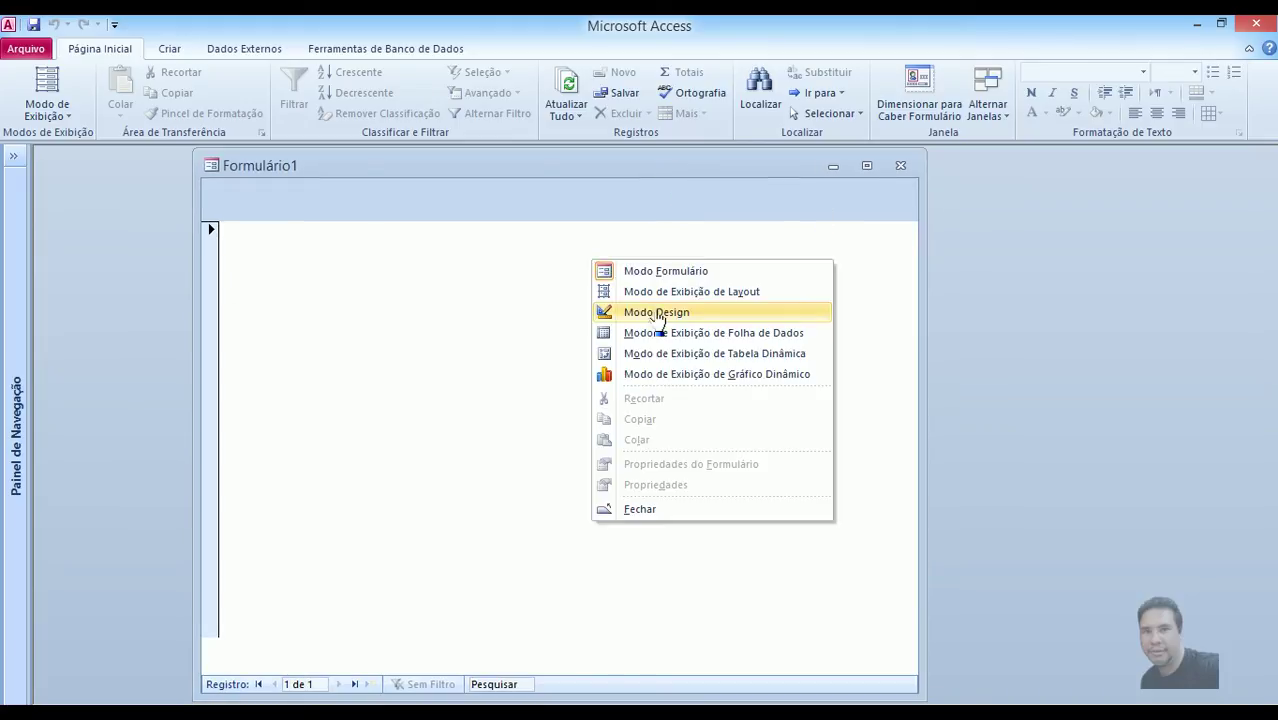
{"action": "left_click", "coordinate": [655, 312]}
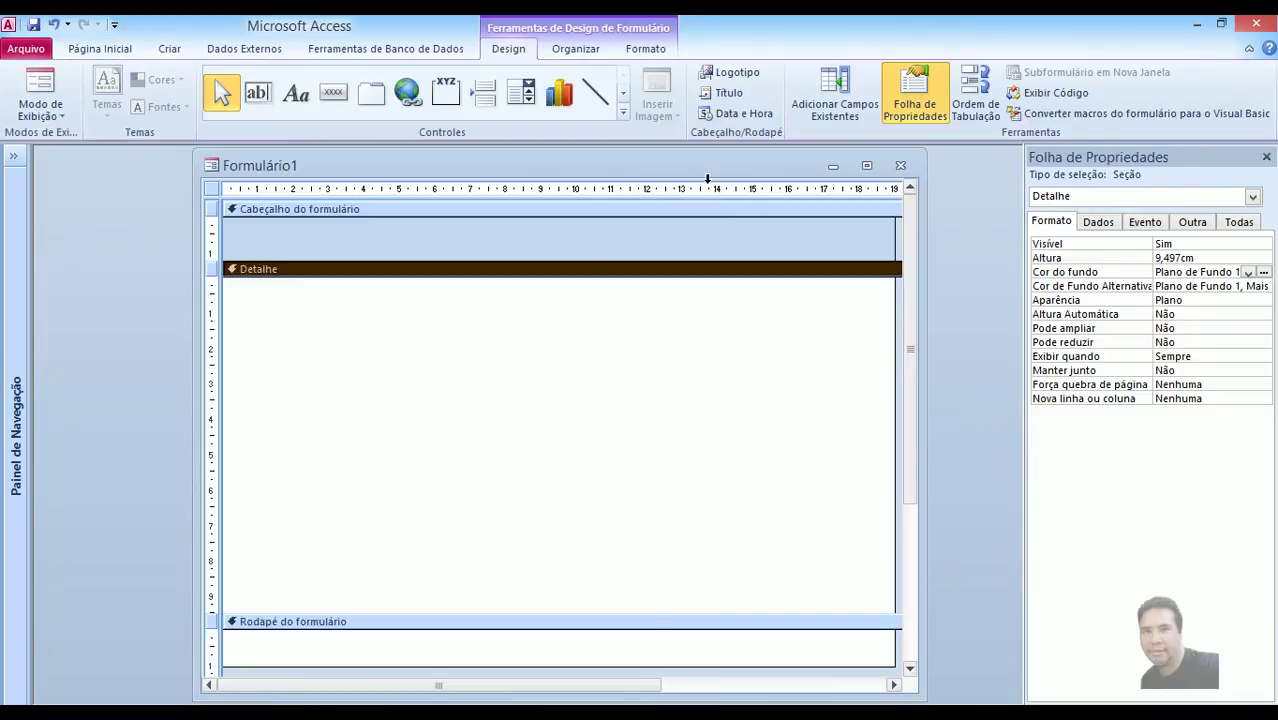
{"action": "left_click", "coordinate": [866, 165]}
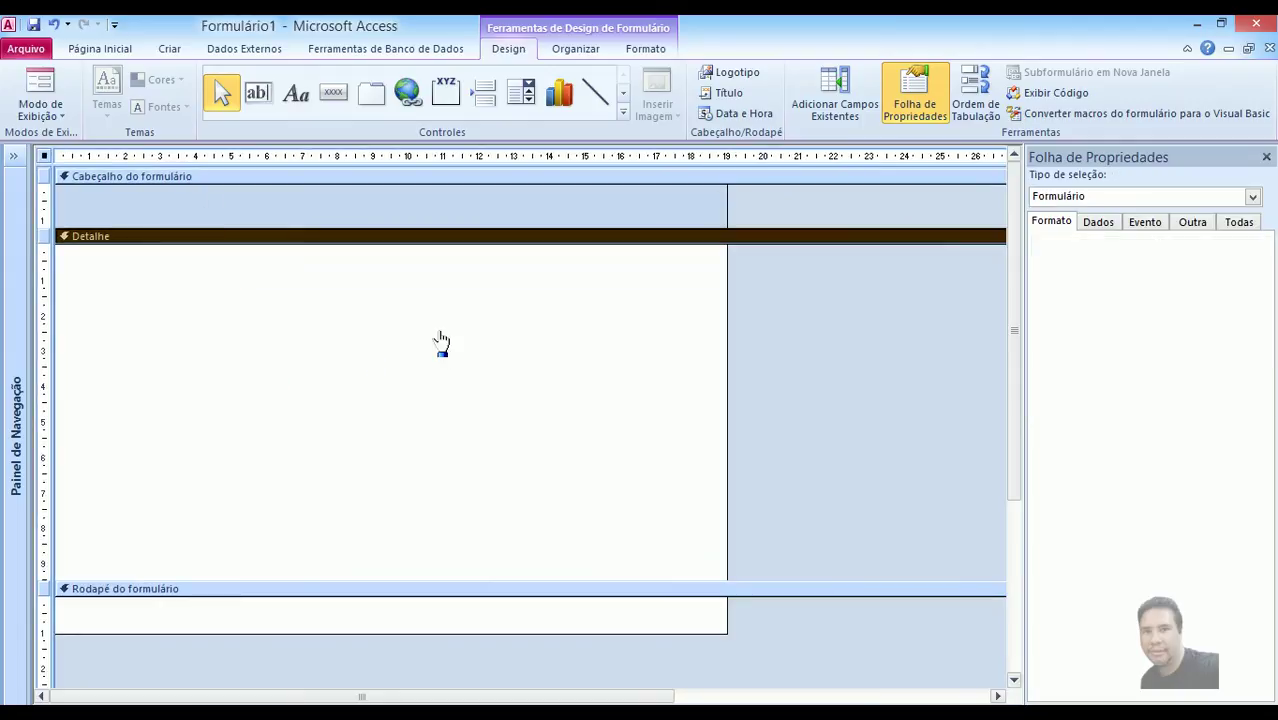
Open the query builder for the form's record source (Fonte de Registro) and add the TB_CLIENTE table.
{"action": "left_click", "coordinate": [44, 158]}
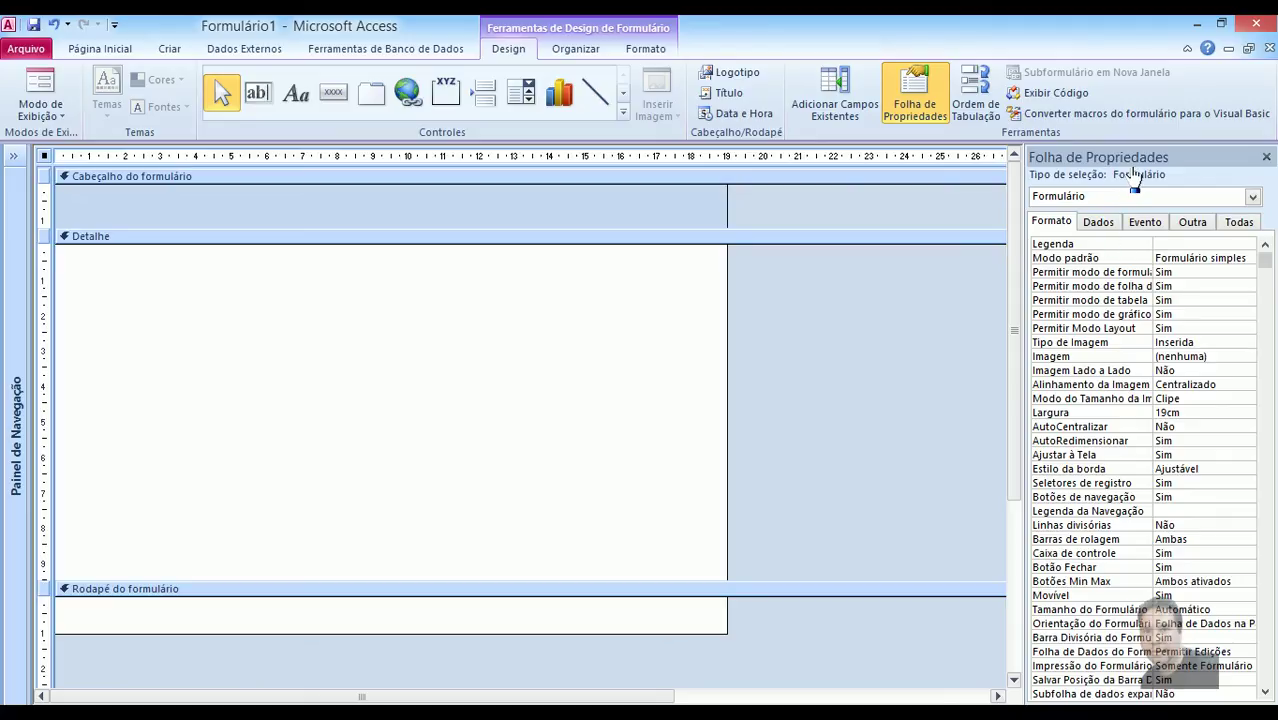
{"action": "left_click", "coordinate": [1098, 224]}
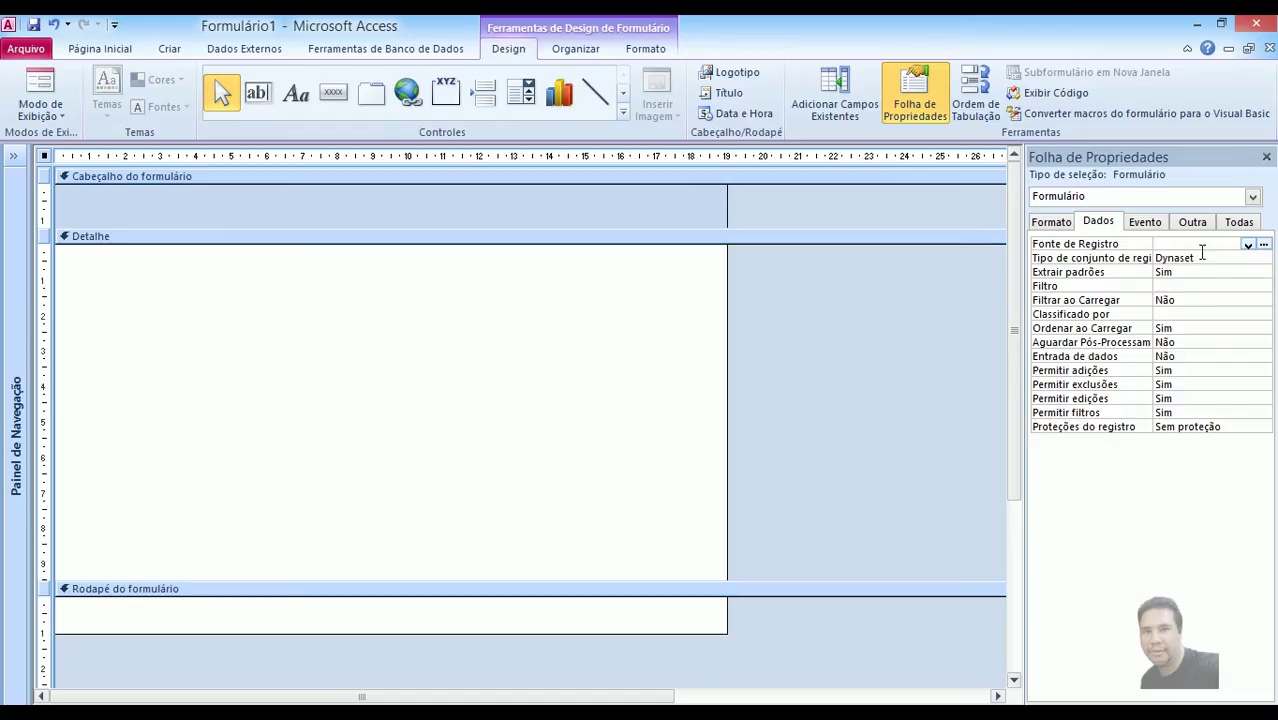
{"action": "left_click", "coordinate": [1263, 247]}
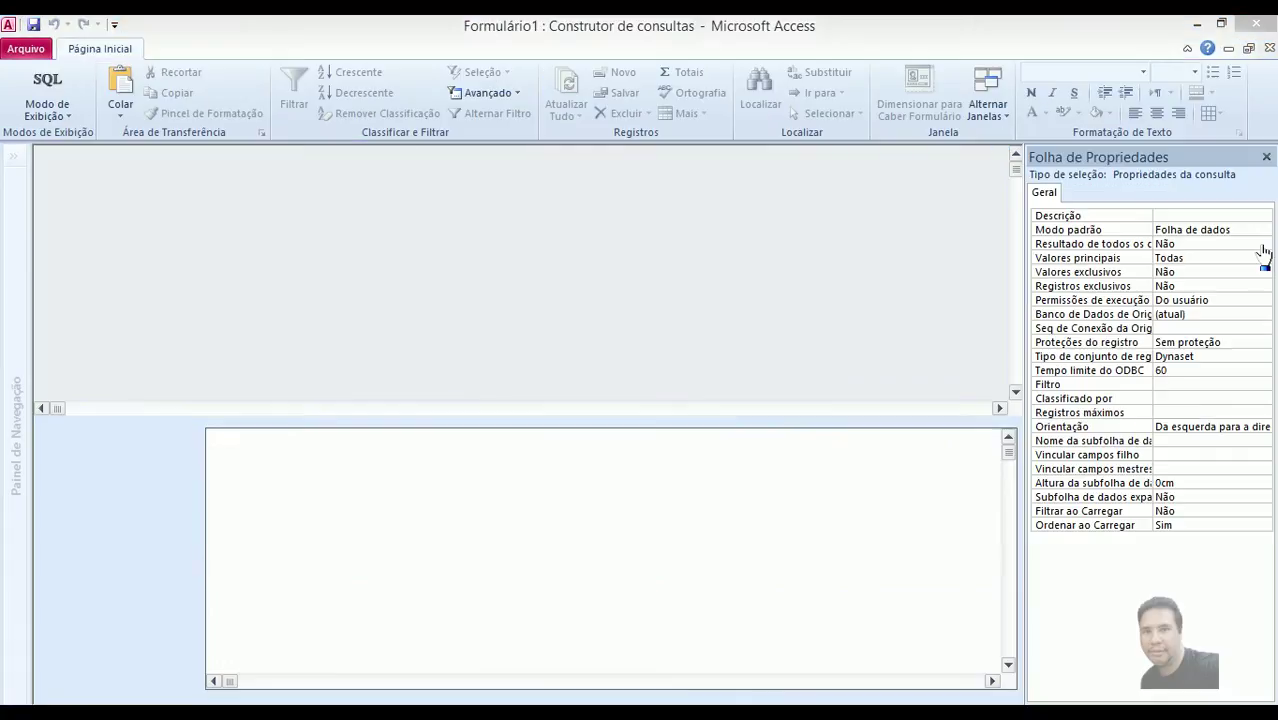
{"action": "left_click_drag", "start_coordinate": [676, 408], "coordinate": [633, 248]}
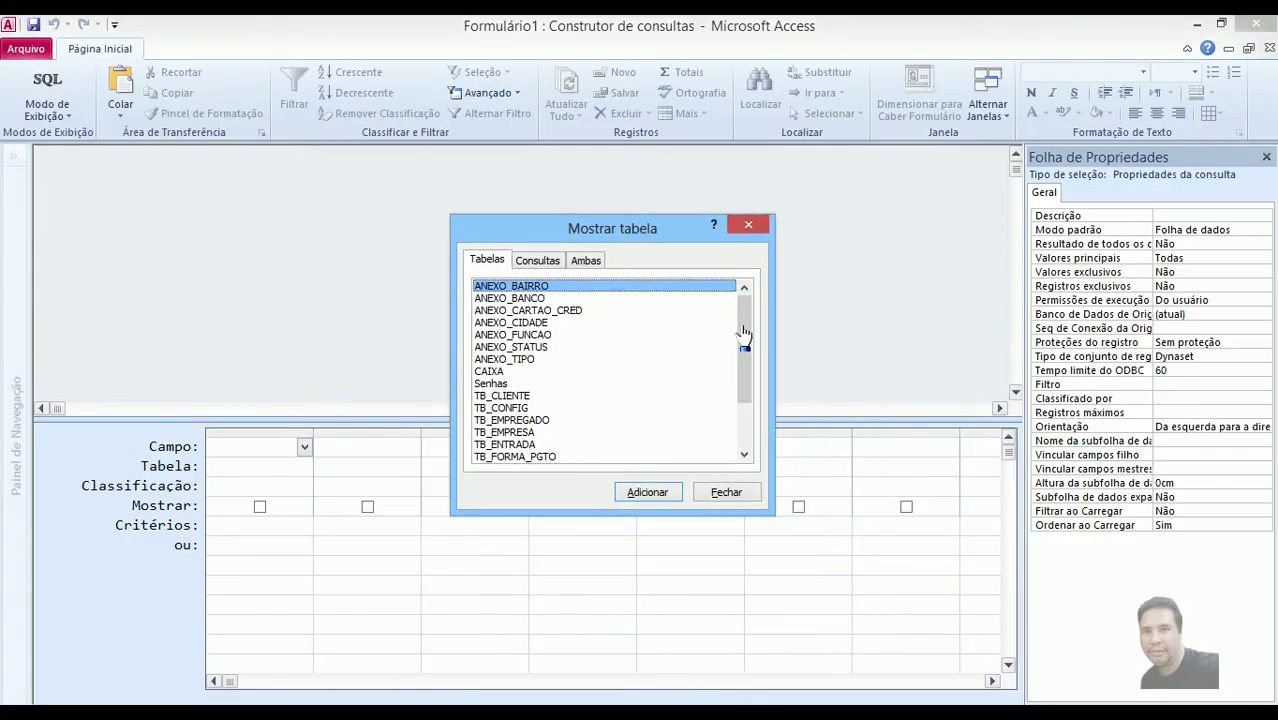
{"action": "mouse_move", "coordinate": [744, 330]}
{"action": "left_mouse_down"}
{"action": "mouse_move", "coordinate": [745, 410]}
{"action": "mouse_move", "coordinate": [747, 320]}
{"action": "mouse_move", "coordinate": [745, 408]}
{"action": "mouse_move", "coordinate": [744, 345]}
{"action": "left_mouse_up"}
{"action": "left_click", "coordinate": [527, 347]}
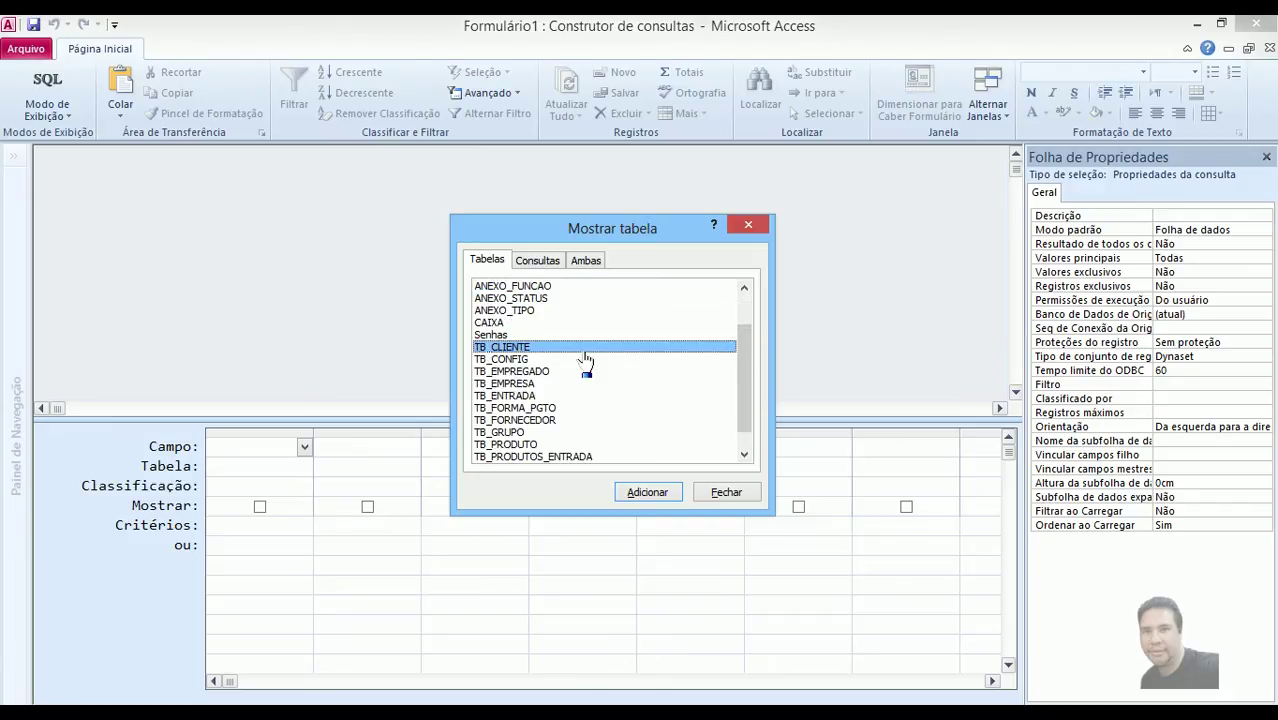
{"action": "left_click", "coordinate": [645, 492]}
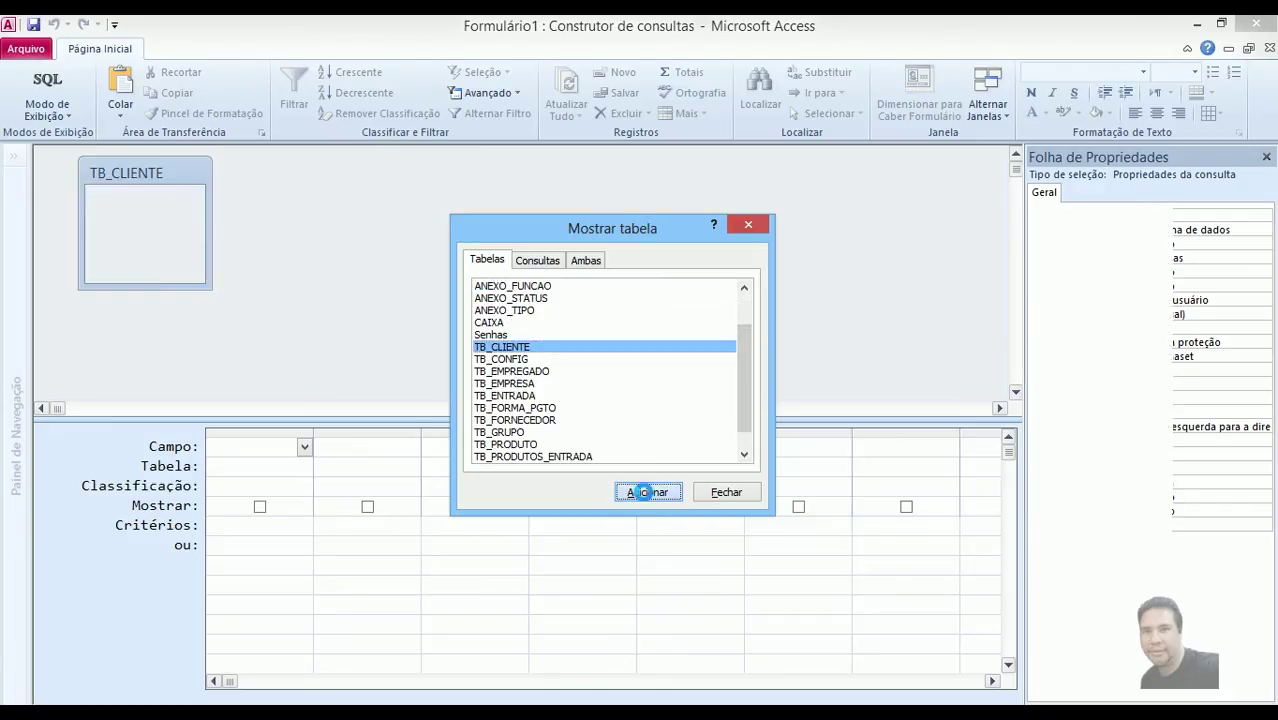
{"action": "left_click", "coordinate": [726, 492]}
Enlarge the TB_CLIENTE field list and add all its fields, CLI_CODIGO through CLI_OBS, to the query grid.
{"action": "left_click_drag", "start_coordinate": [212, 289], "coordinate": [254, 388]}
{"action": "left_click_drag", "start_coordinate": [243, 258], "coordinate": [248, 223]}
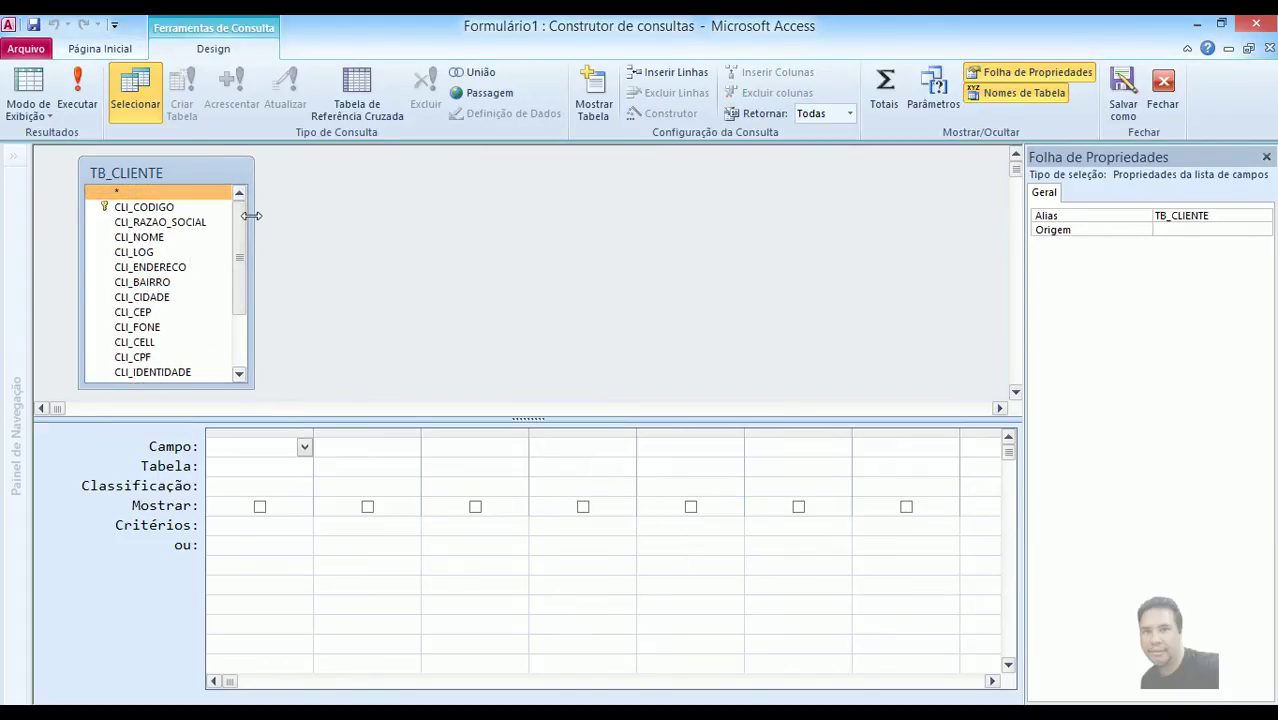
{"action": "left_click", "coordinate": [160, 208]}
{"action": "left_click", "coordinate": [150, 252]}
{"action": "left_click", "coordinate": [157, 210]}
{"action": "left_click_drag", "start_coordinate": [157, 214], "coordinate": [242, 256]}
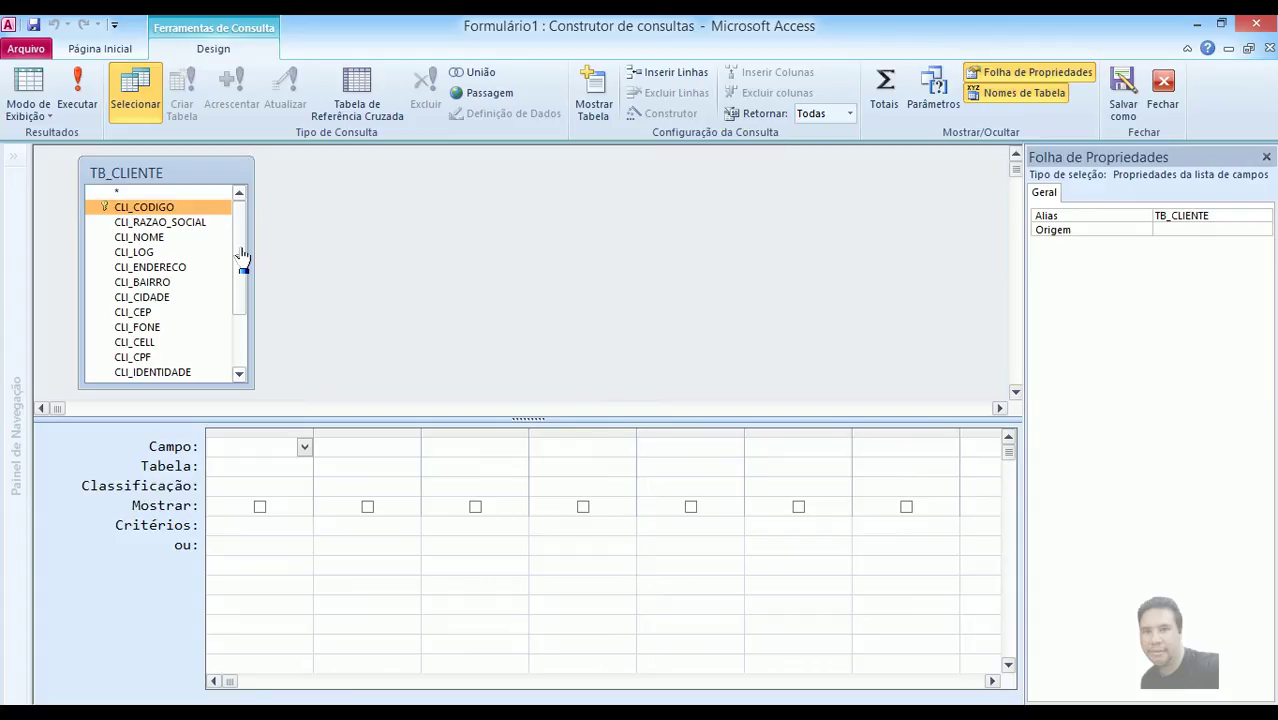
{"action": "left_click_drag", "start_coordinate": [242, 256], "coordinate": [222, 444]}
{"action": "left_click_drag", "start_coordinate": [138, 209], "coordinate": [248, 348]}
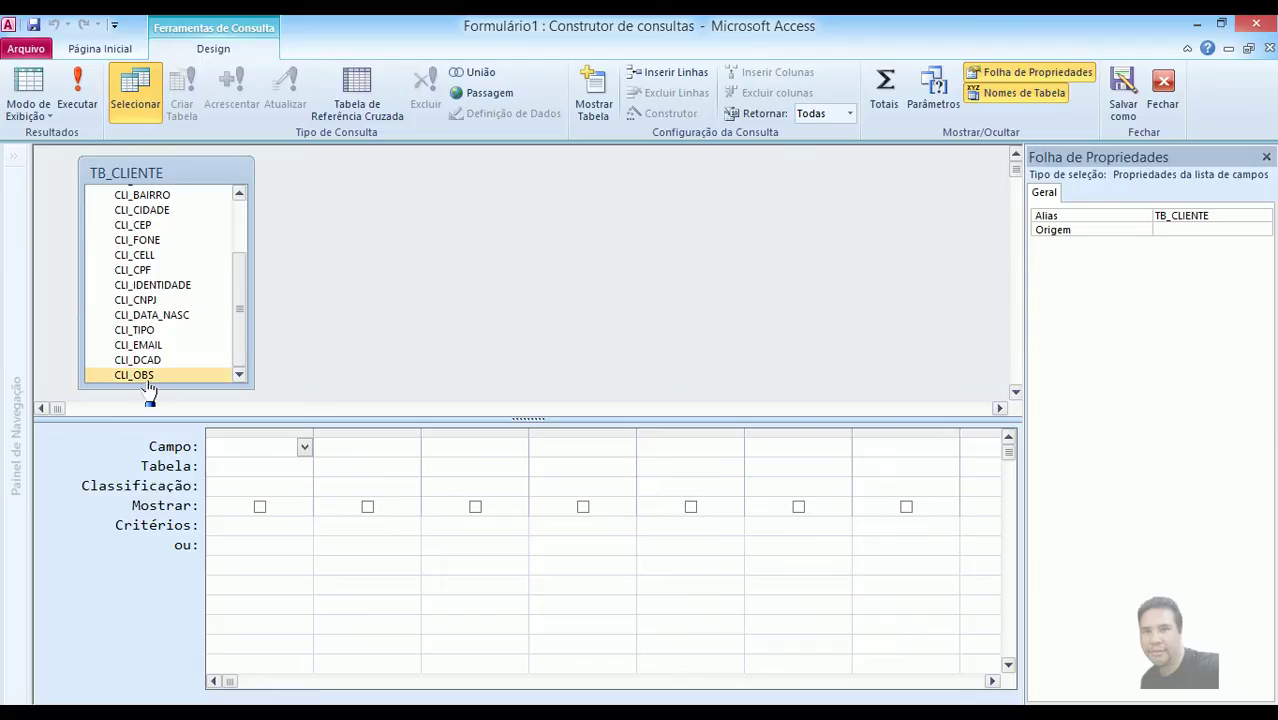
{"action": "left_click", "coordinate": [190, 374], "text": "shift"}
{"action": "left_click_drag", "start_coordinate": [192, 372], "coordinate": [242, 442]}
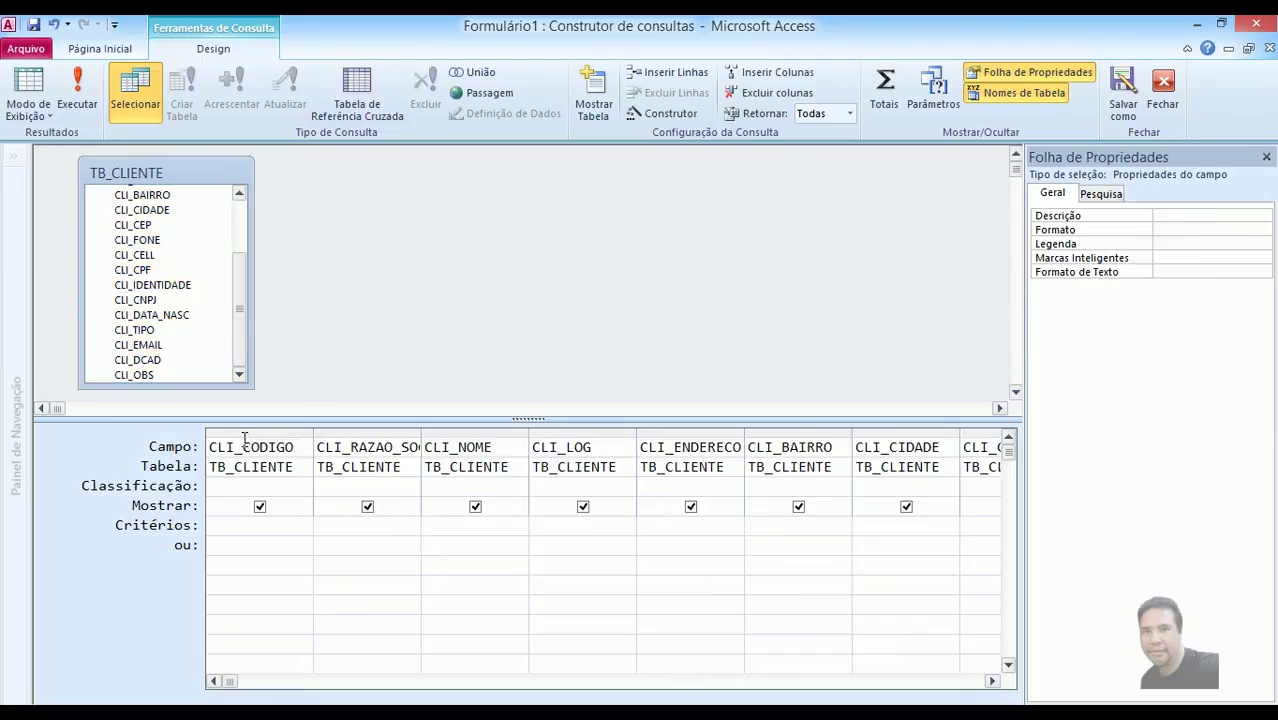
{"action": "left_click_drag", "start_coordinate": [233, 682], "coordinate": [188, 671]}
Check the client query's records in Datasheet view and return to the query design.
{"action": "left_click", "coordinate": [27, 88]}
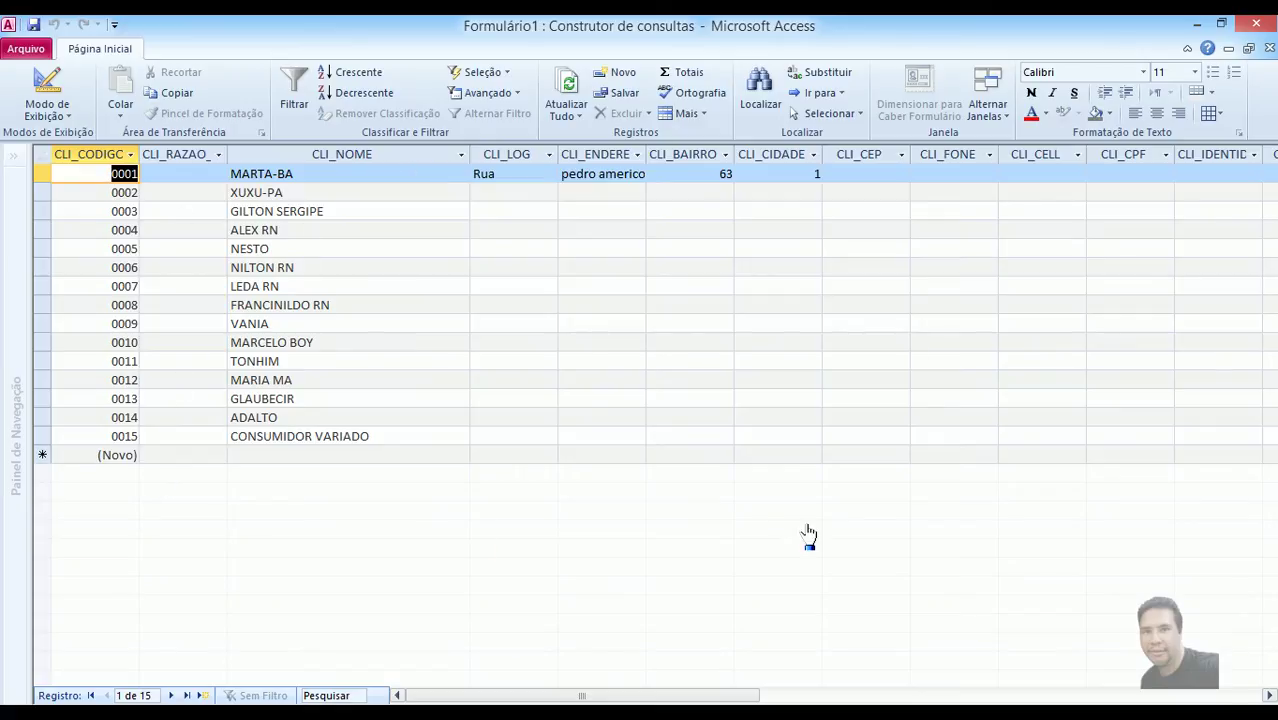
{"action": "left_click_drag", "start_coordinate": [628, 695], "coordinate": [530, 690]}
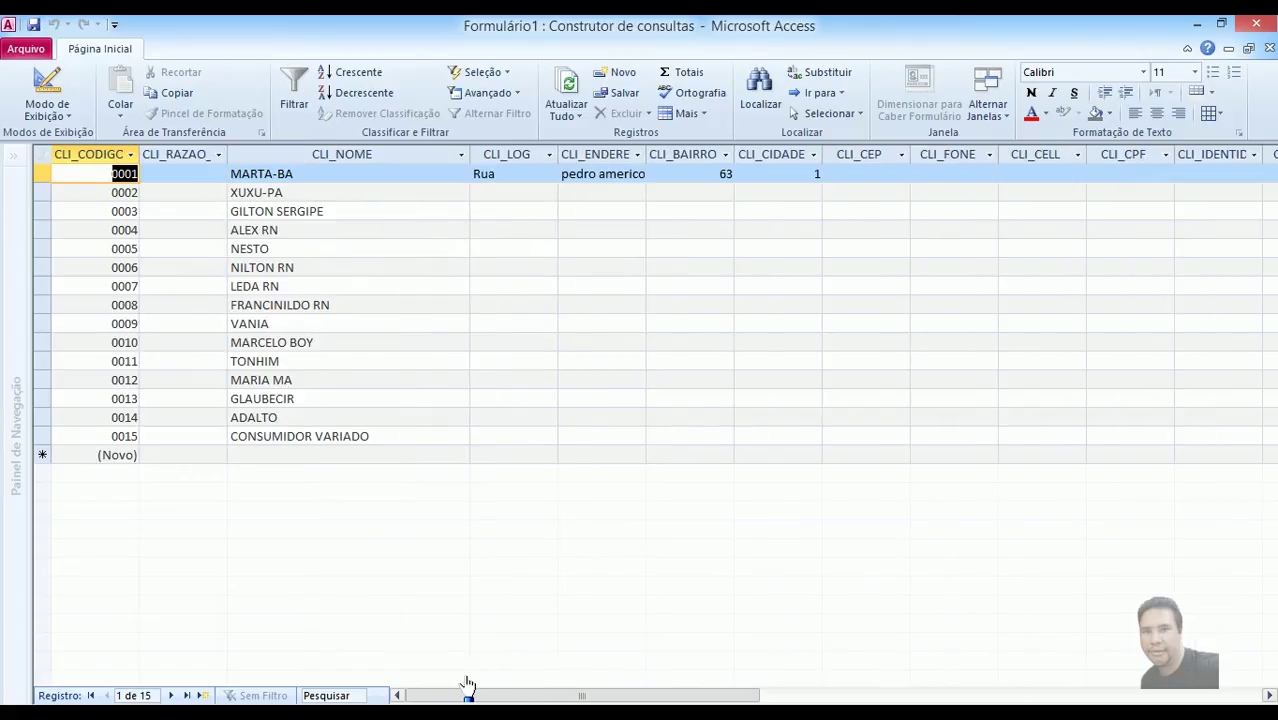
{"action": "left_click", "coordinate": [45, 85]}
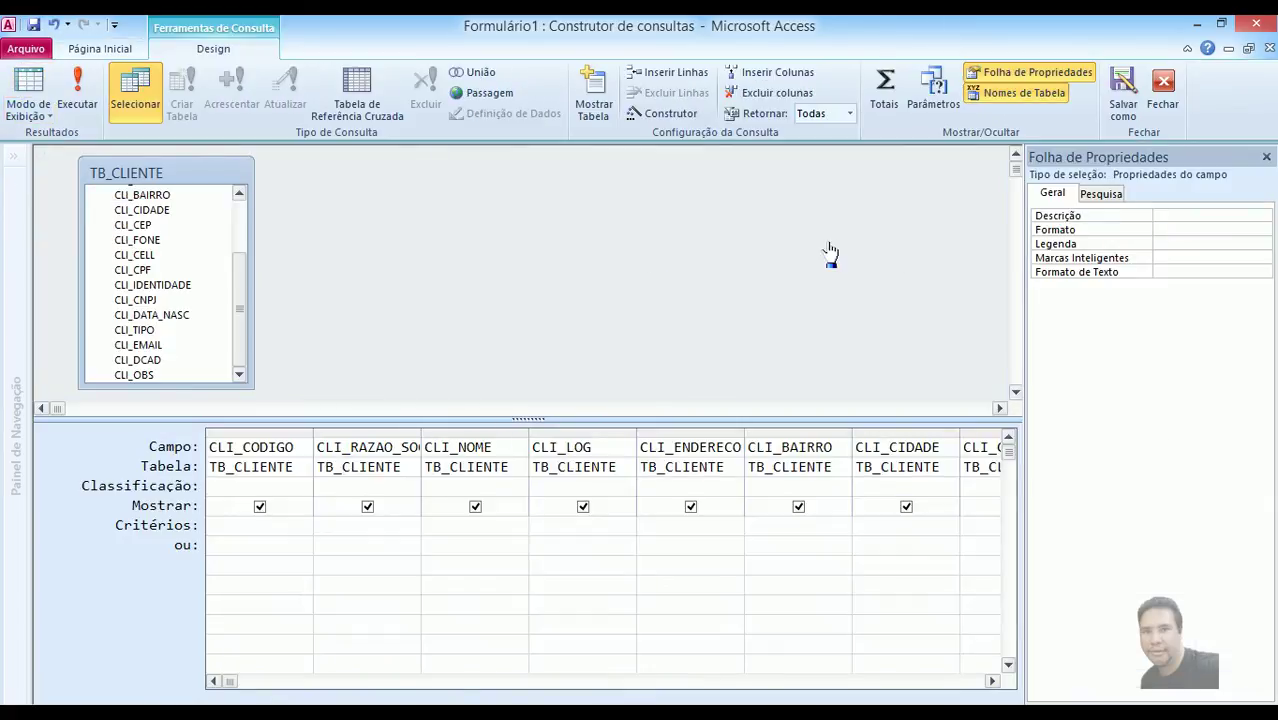
{"action": "right_click", "coordinate": [593, 213]}
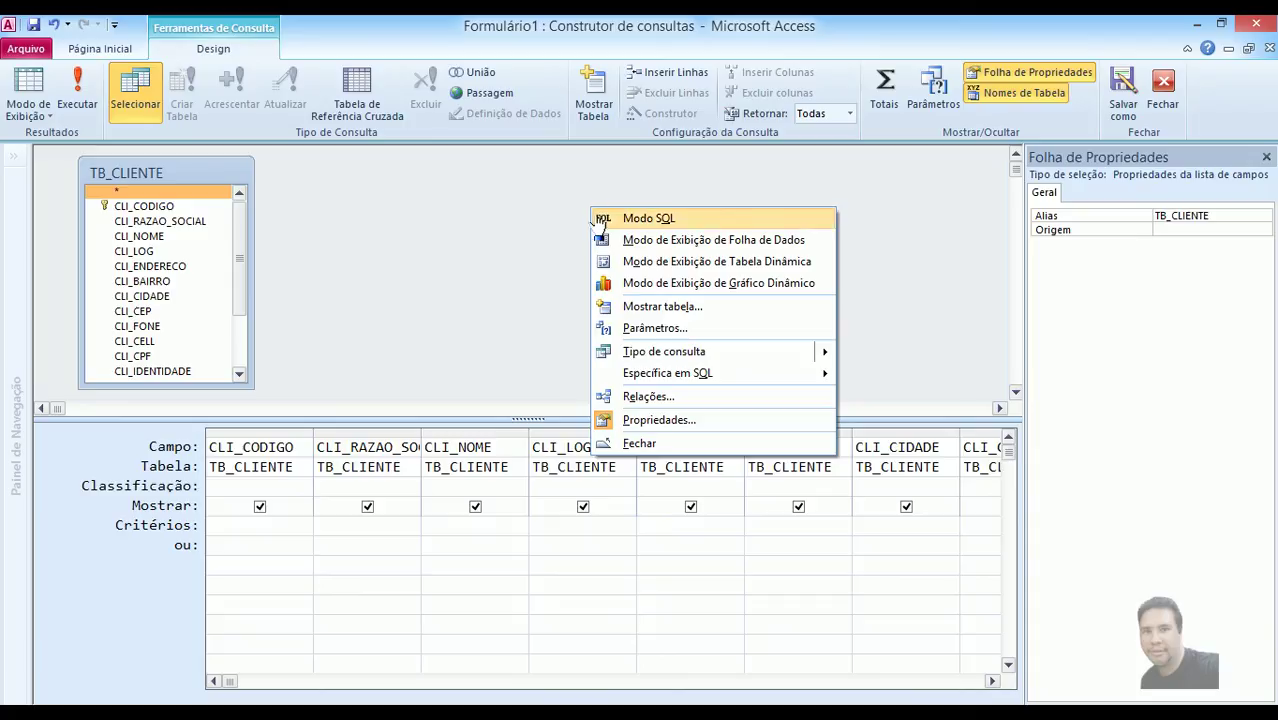
{"action": "left_click", "coordinate": [752, 241]}
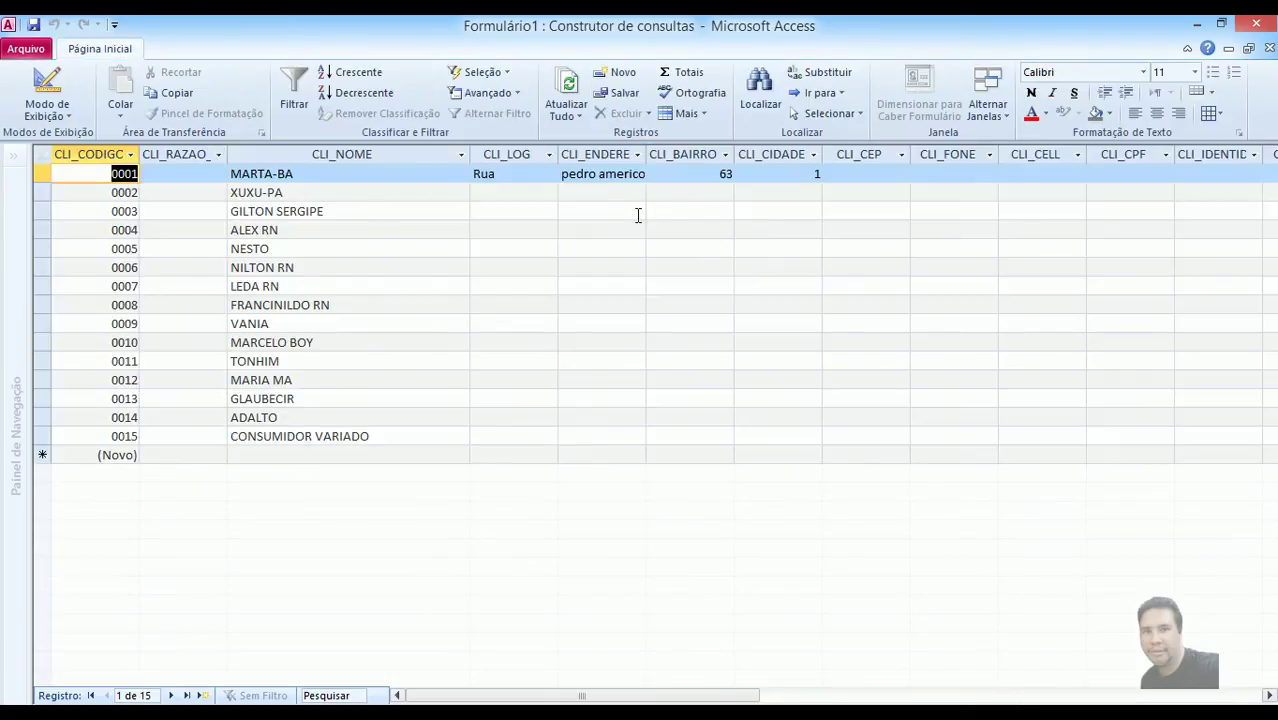
{"action": "right_click", "coordinate": [352, 560]}
{"action": "left_click", "coordinate": [331, 560]}
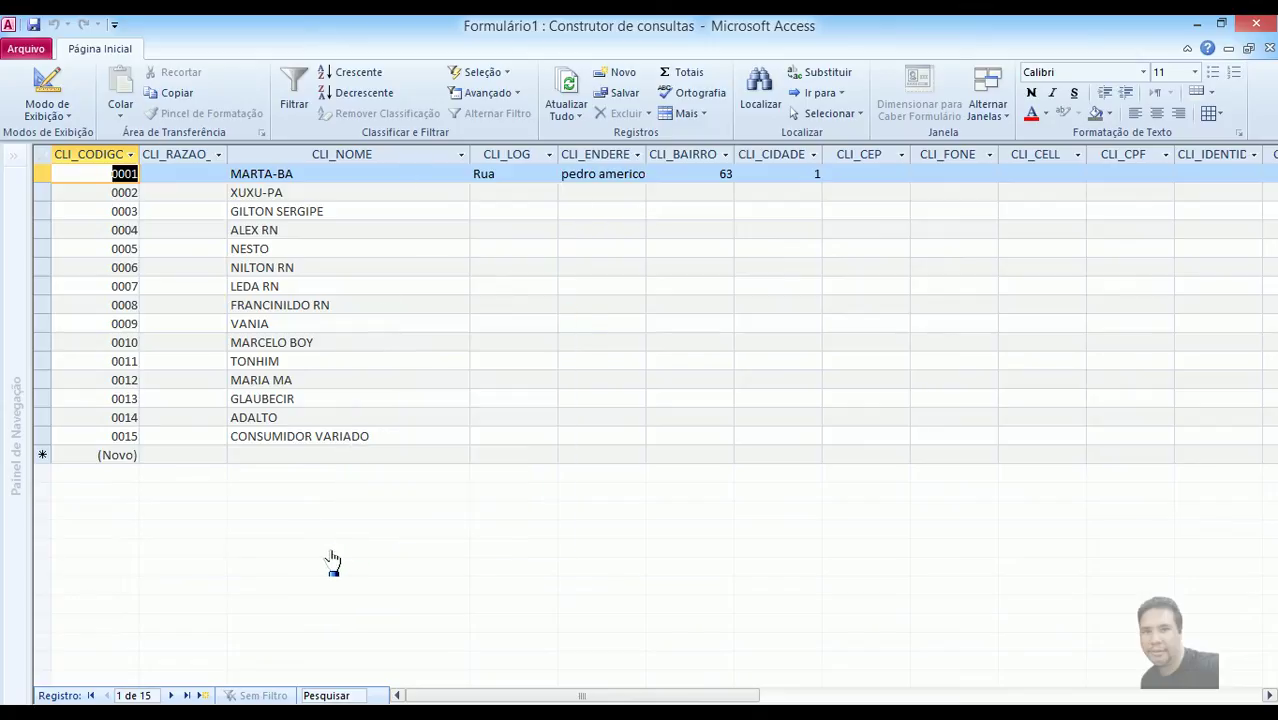
{"action": "left_click", "coordinate": [50, 82]}
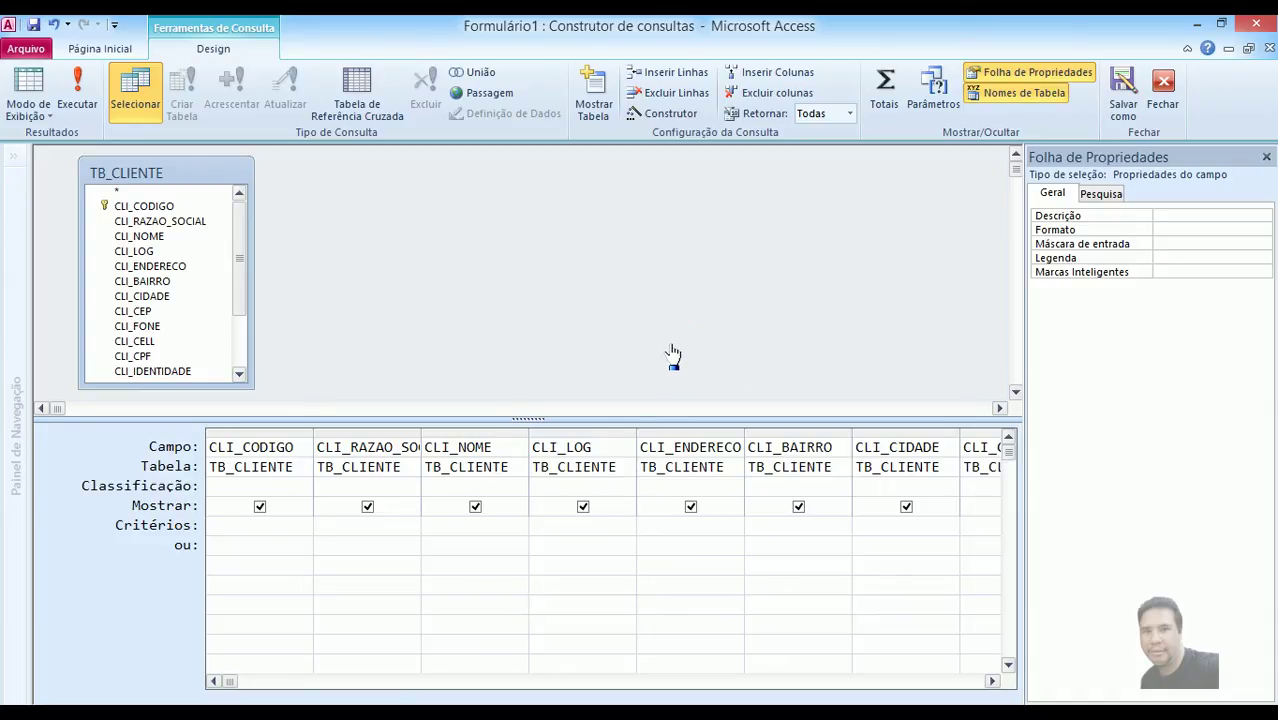
Close the query builder, saving the SQL statement as the form's record source, and review the form's data properties.
{"action": "left_click", "coordinate": [1163, 88]}
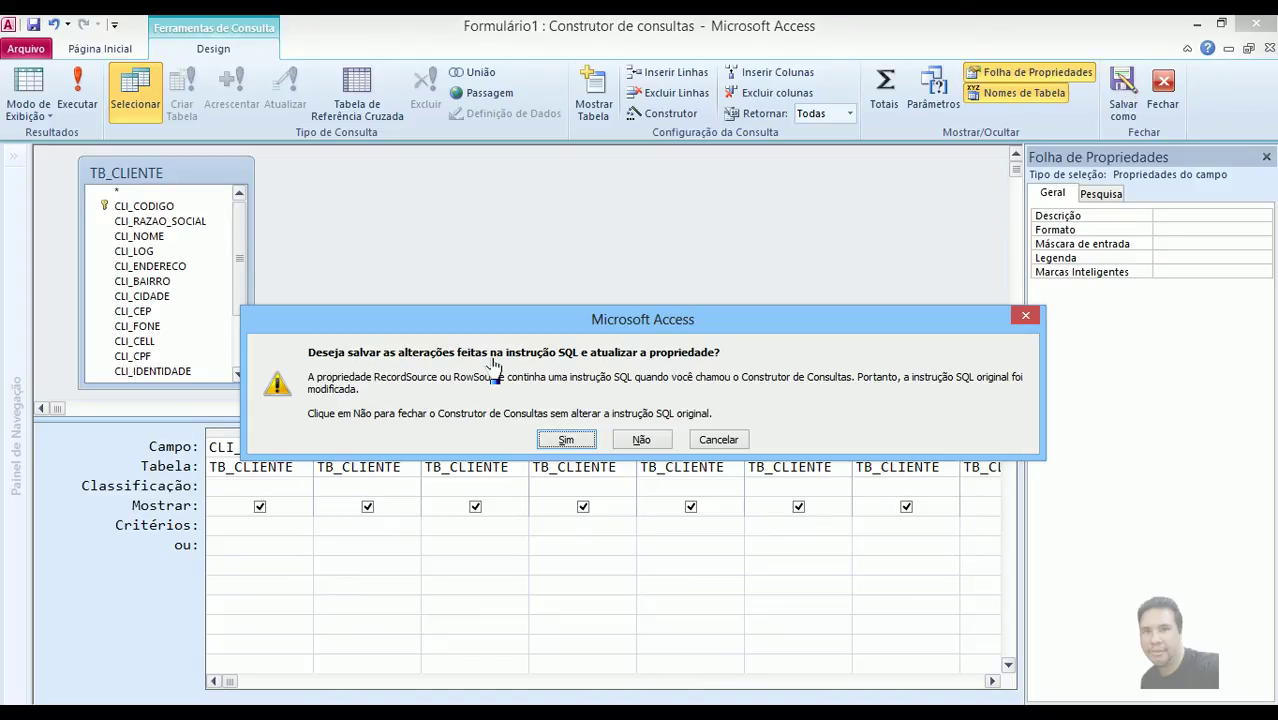
{"action": "left_click", "coordinate": [566, 440]}
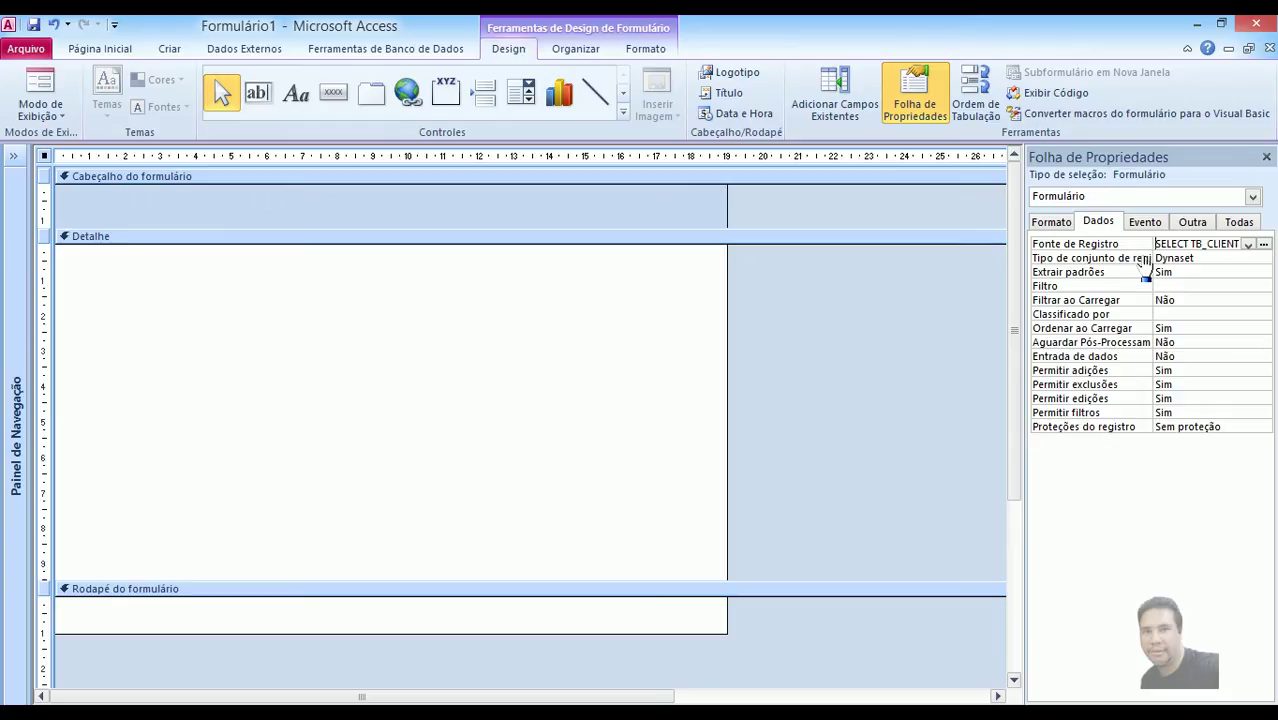
{"action": "left_click", "coordinate": [1200, 286]}
{"action": "left_click", "coordinate": [1193, 287]}
{"action": "left_click", "coordinate": [1190, 301]}
{"action": "left_click", "coordinate": [1193, 330]}
Show the list of existing fields and place the CLI_CODIGO field in the Detalhe section.
{"action": "left_click", "coordinate": [848, 120]}
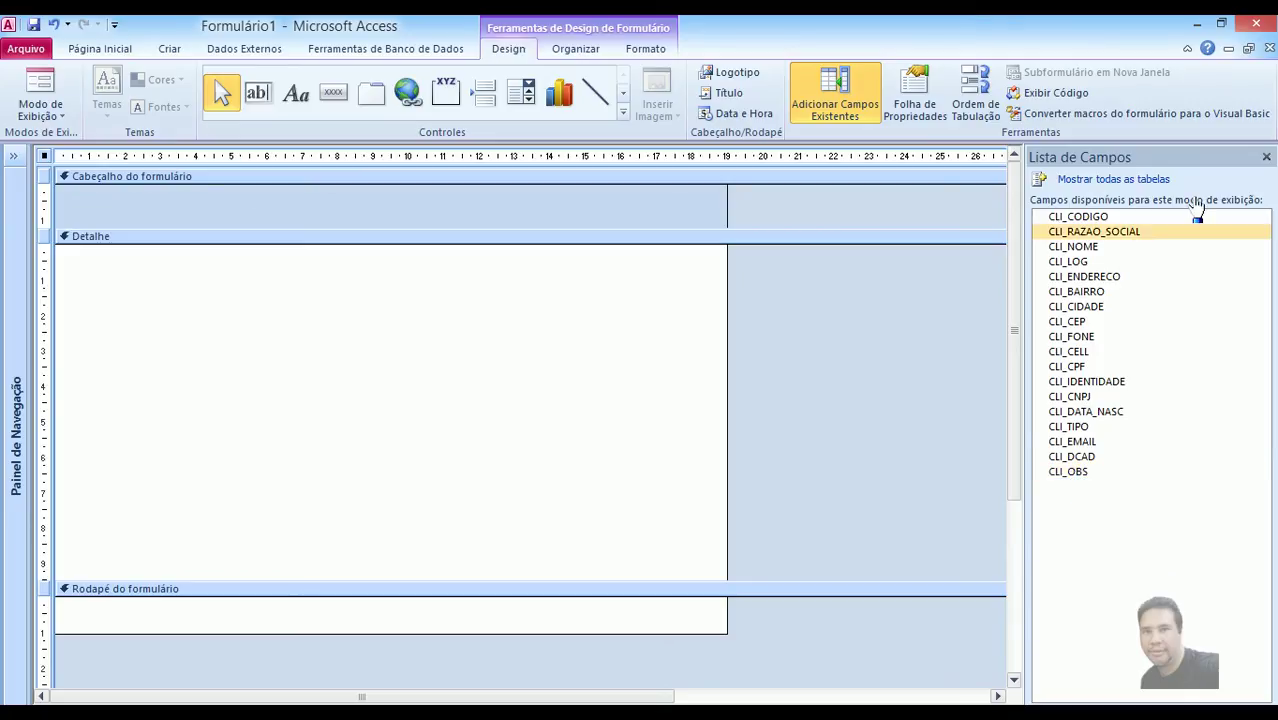
{"action": "left_click_drag", "start_coordinate": [1086, 222], "coordinate": [436, 316]}
{"action": "left_click", "coordinate": [449, 318]}
{"action": "left_click", "coordinate": [456, 351]}
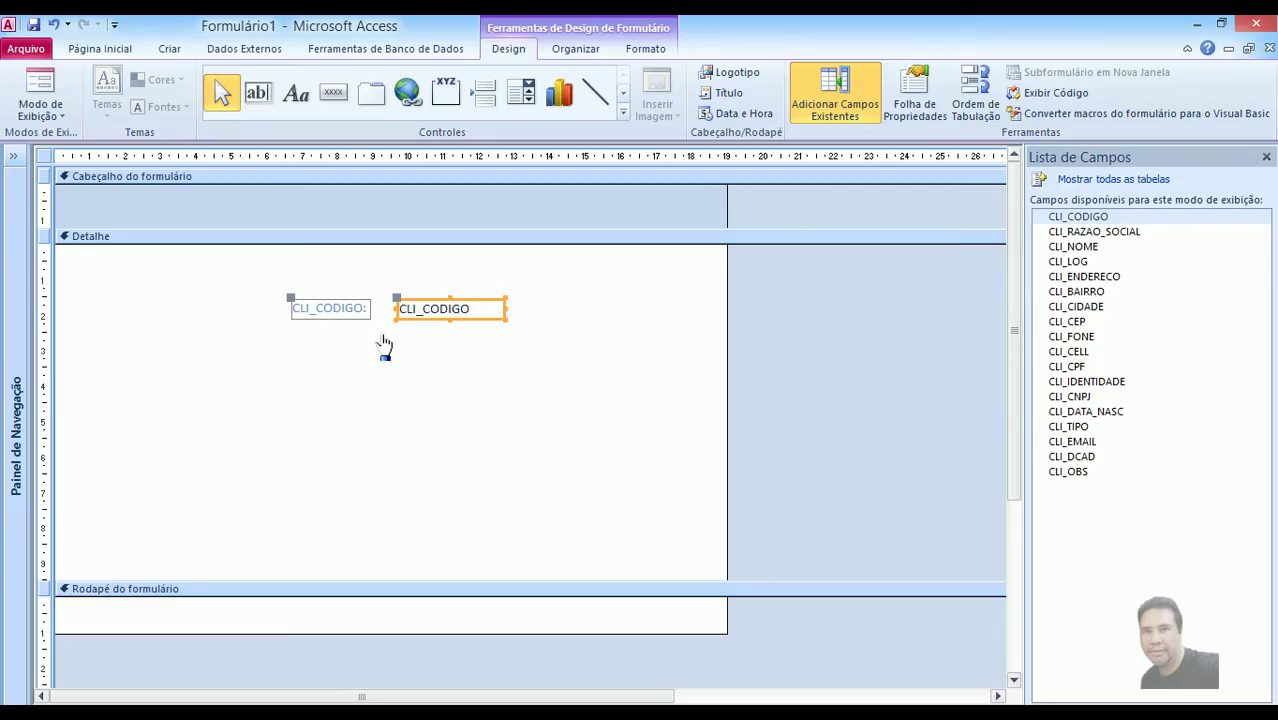
Move the CLI_CODIGO label and text box to the Detalhe section's upper-right corner and select both.
{"action": "left_click", "coordinate": [345, 345]}
{"action": "left_click_drag", "start_coordinate": [348, 330], "coordinate": [651, 268]}
{"action": "left_click", "coordinate": [604, 321]}
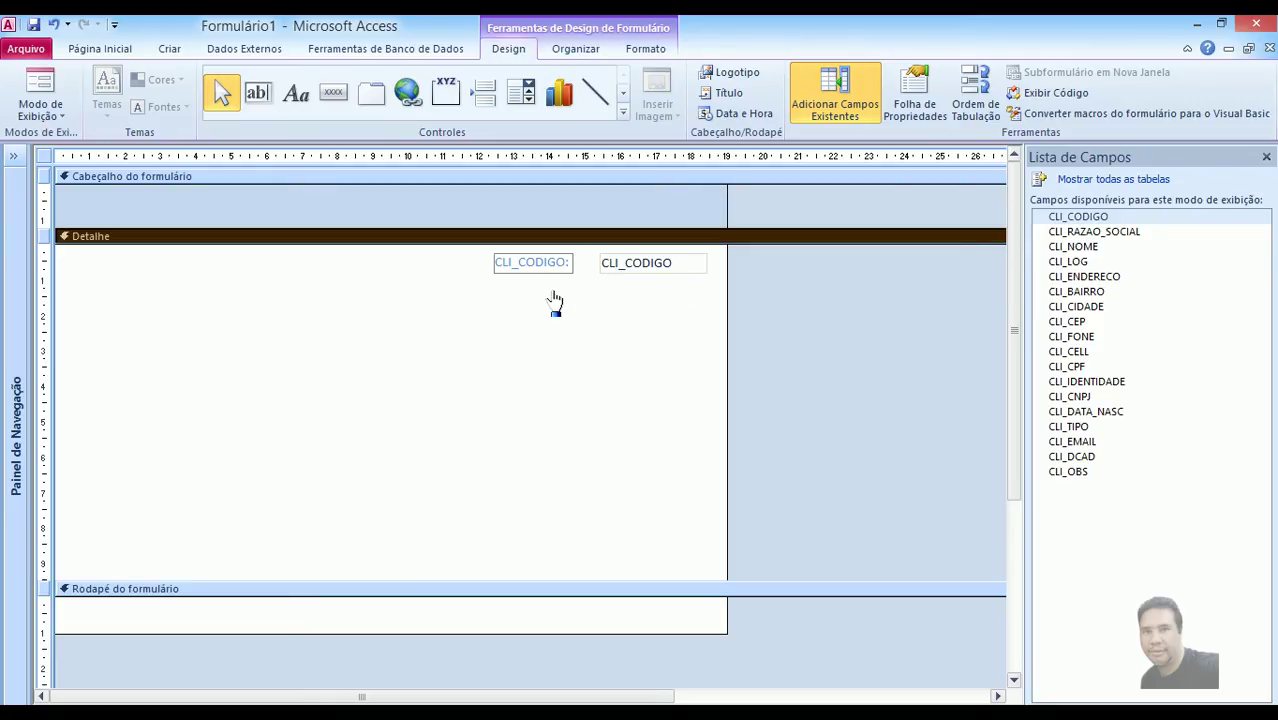
{"action": "left_click_drag", "start_coordinate": [523, 298], "coordinate": [657, 258]}
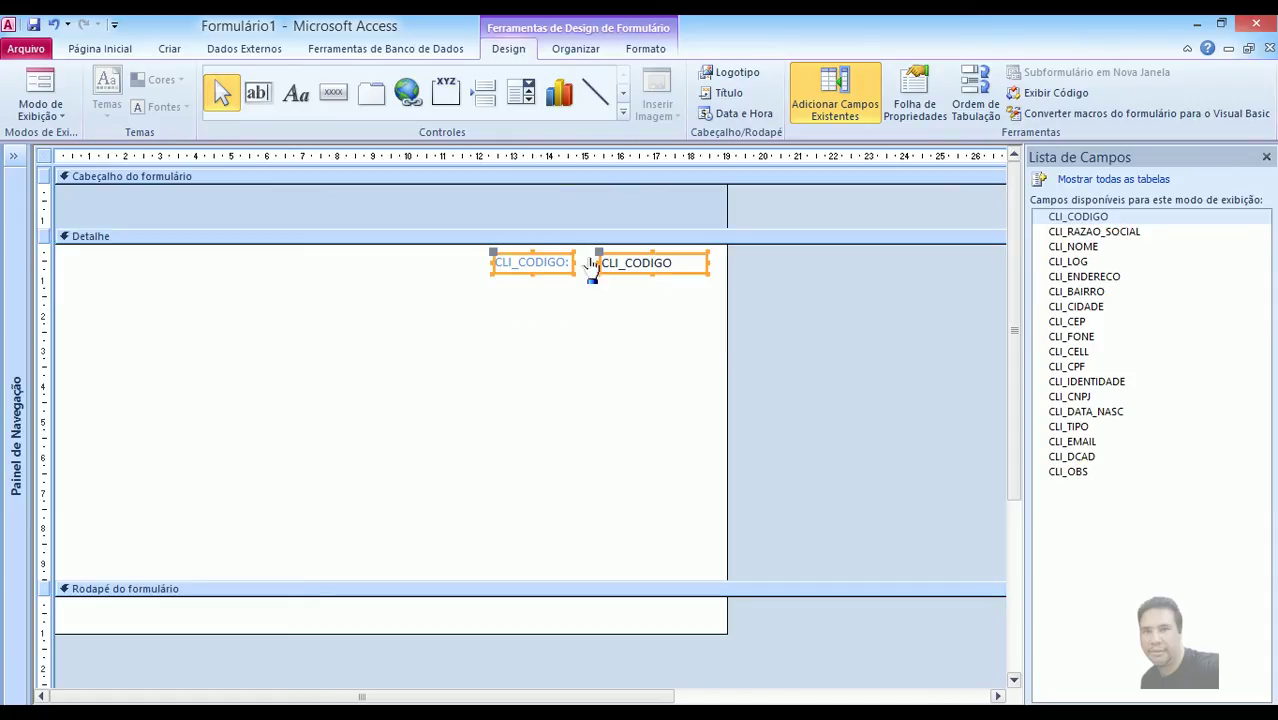
Change the font of the CLI_CODIGO label and text box to Trebuchet MS.
{"action": "left_click", "coordinate": [643, 50]}
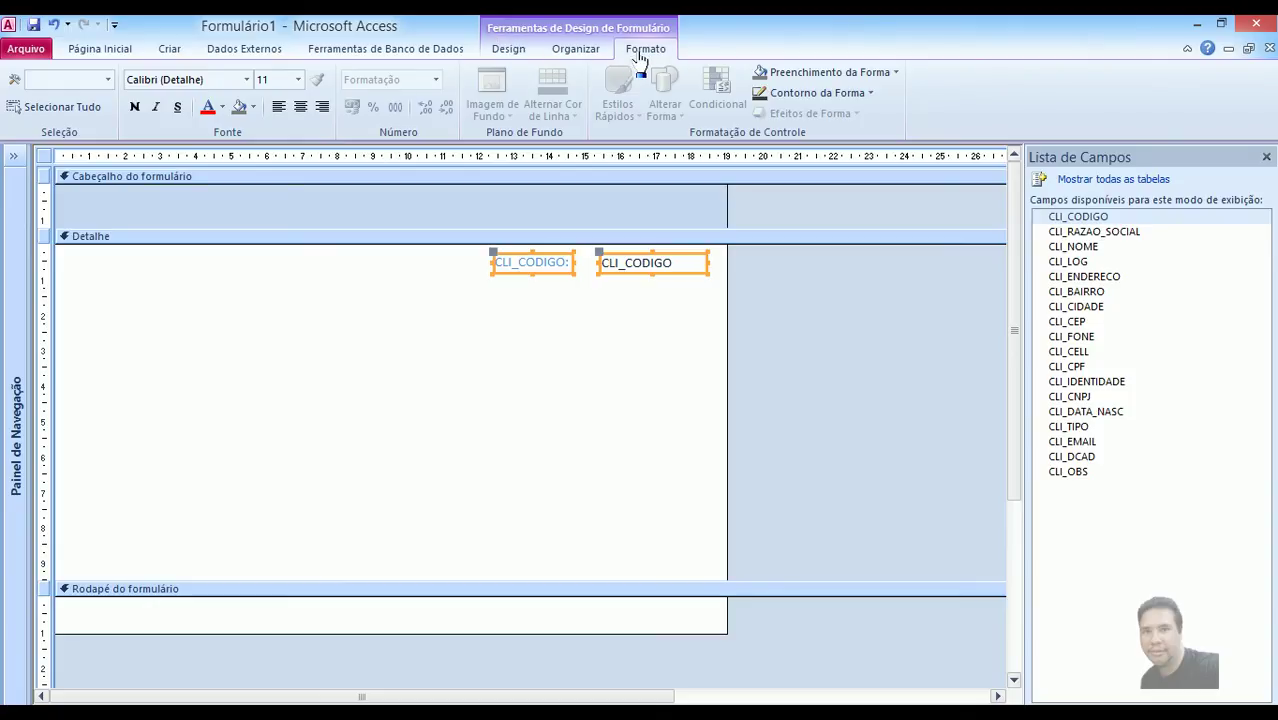
{"action": "left_click", "coordinate": [246, 80]}
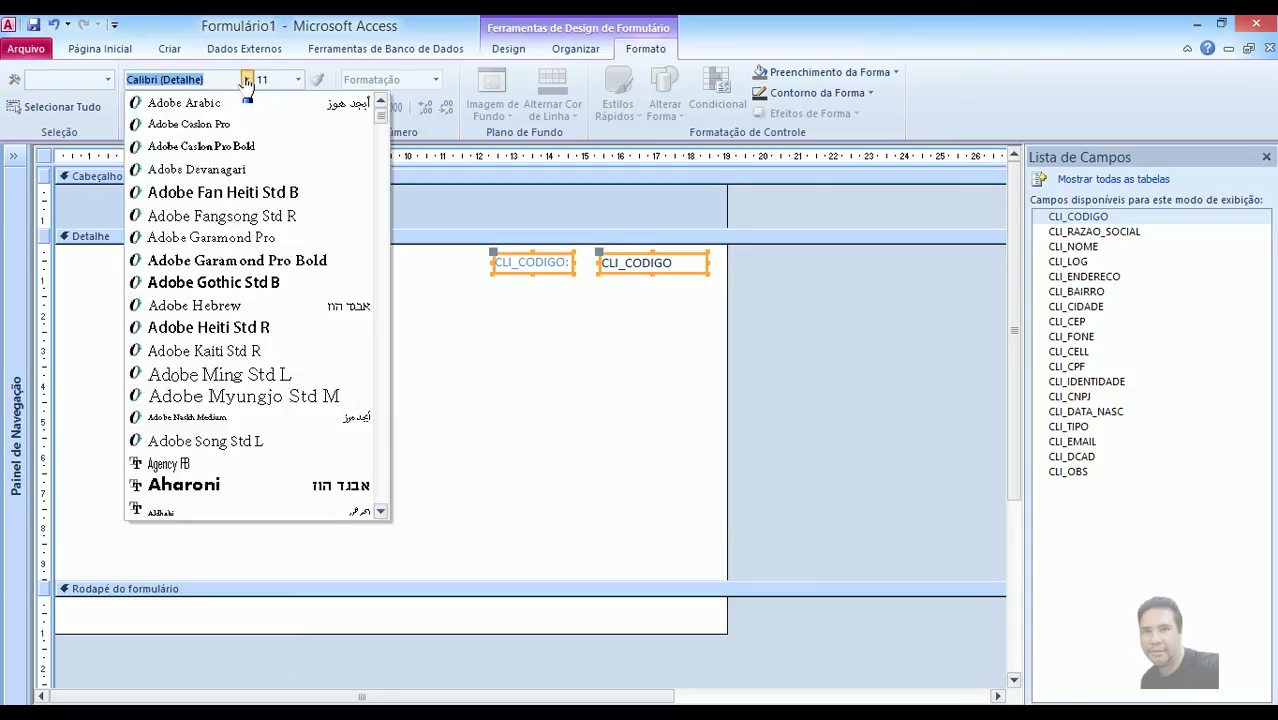
{"action": "type", "text": "Trebuchet MS"}
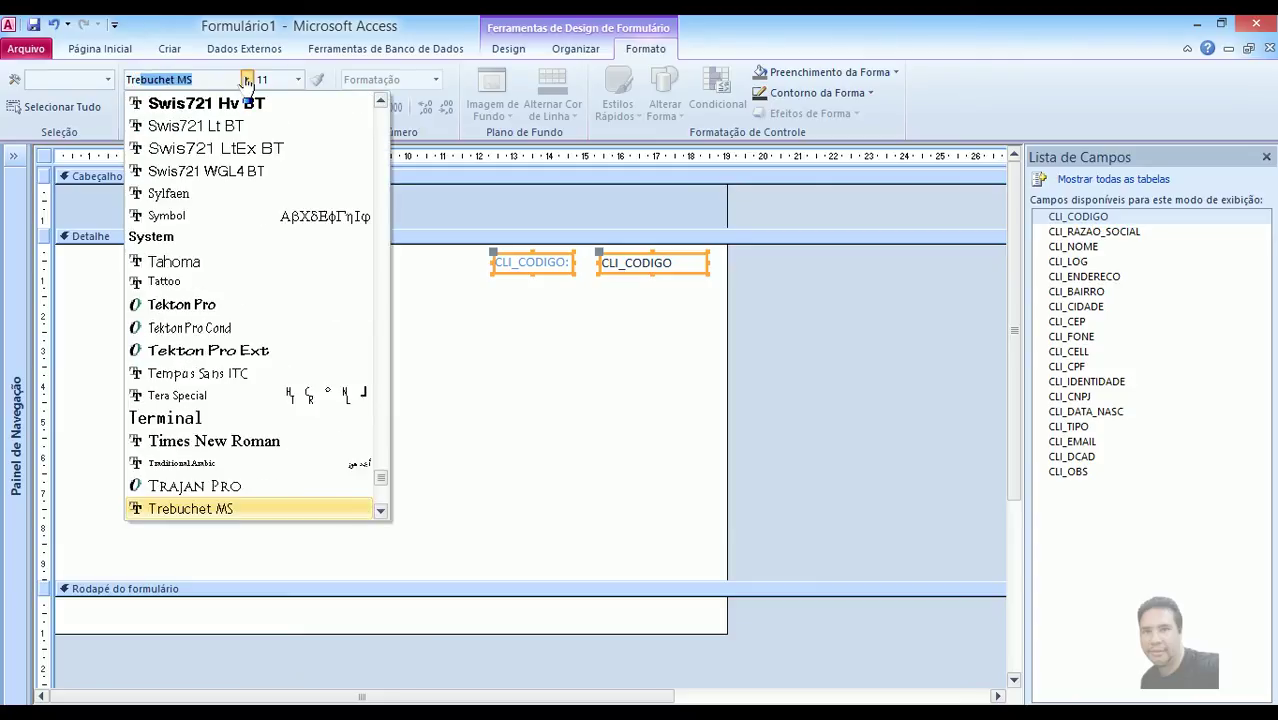
{"action": "key", "text": "Return"}
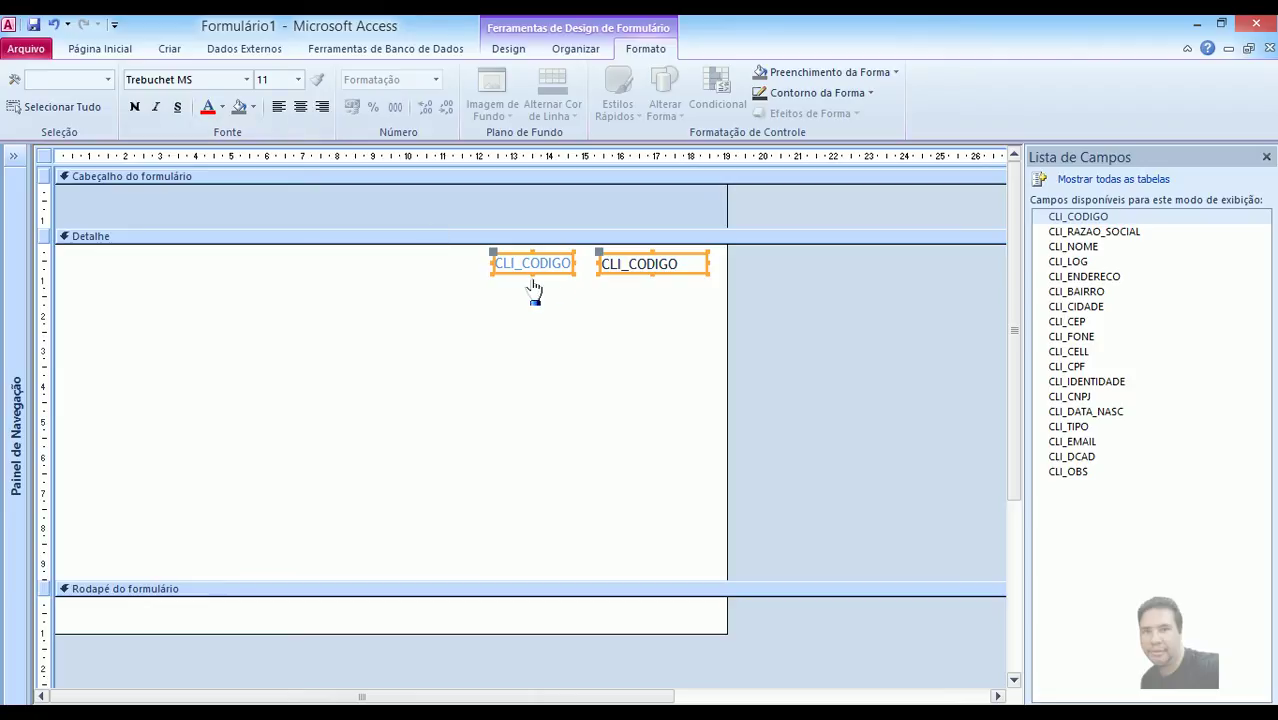
{"action": "left_click", "coordinate": [590, 290]}
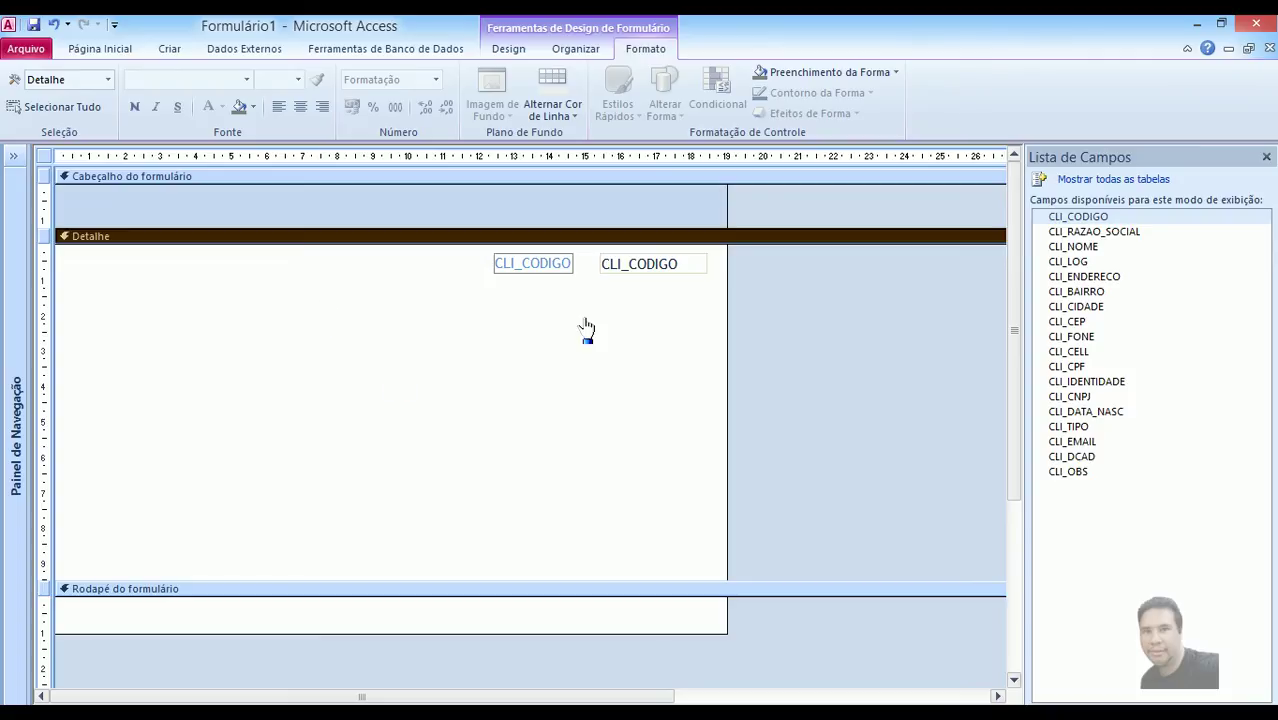
Give the CLI_CODIGO label and text box a transparent outline.
{"action": "left_click", "coordinate": [669, 268]}
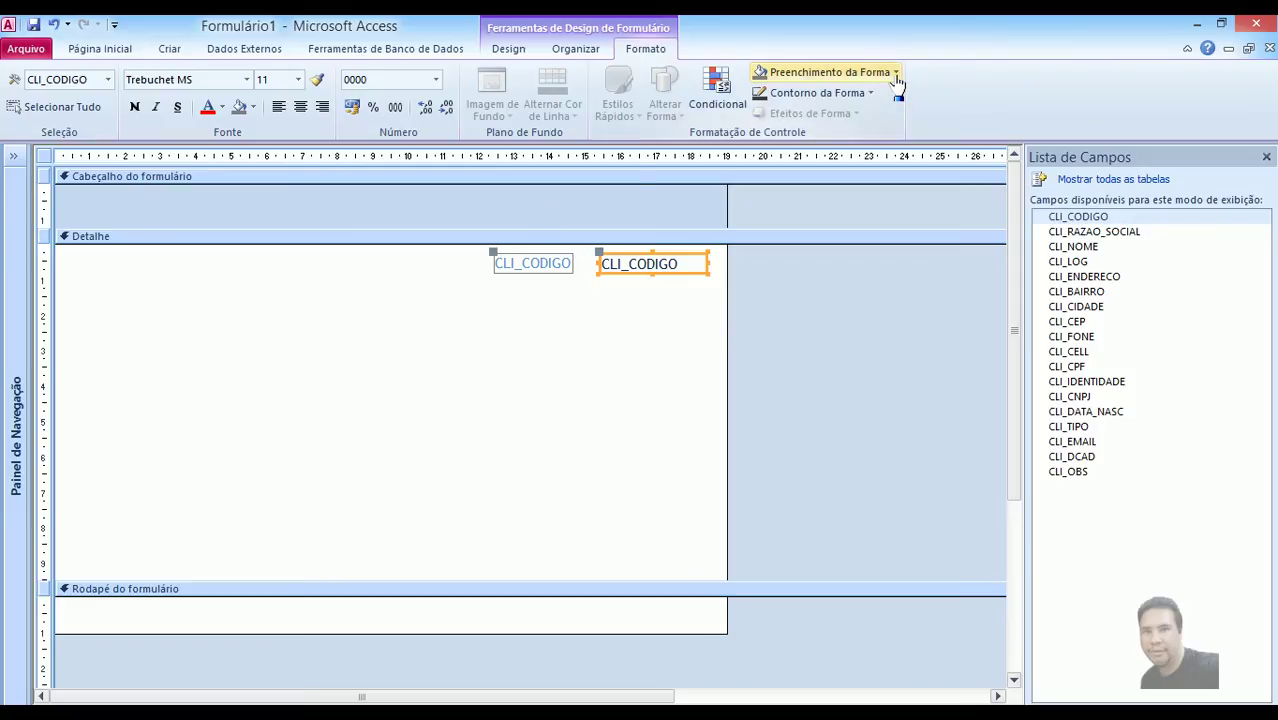
{"action": "left_click", "coordinate": [553, 325]}
{"action": "left_click_drag", "start_coordinate": [528, 297], "coordinate": [652, 263]}
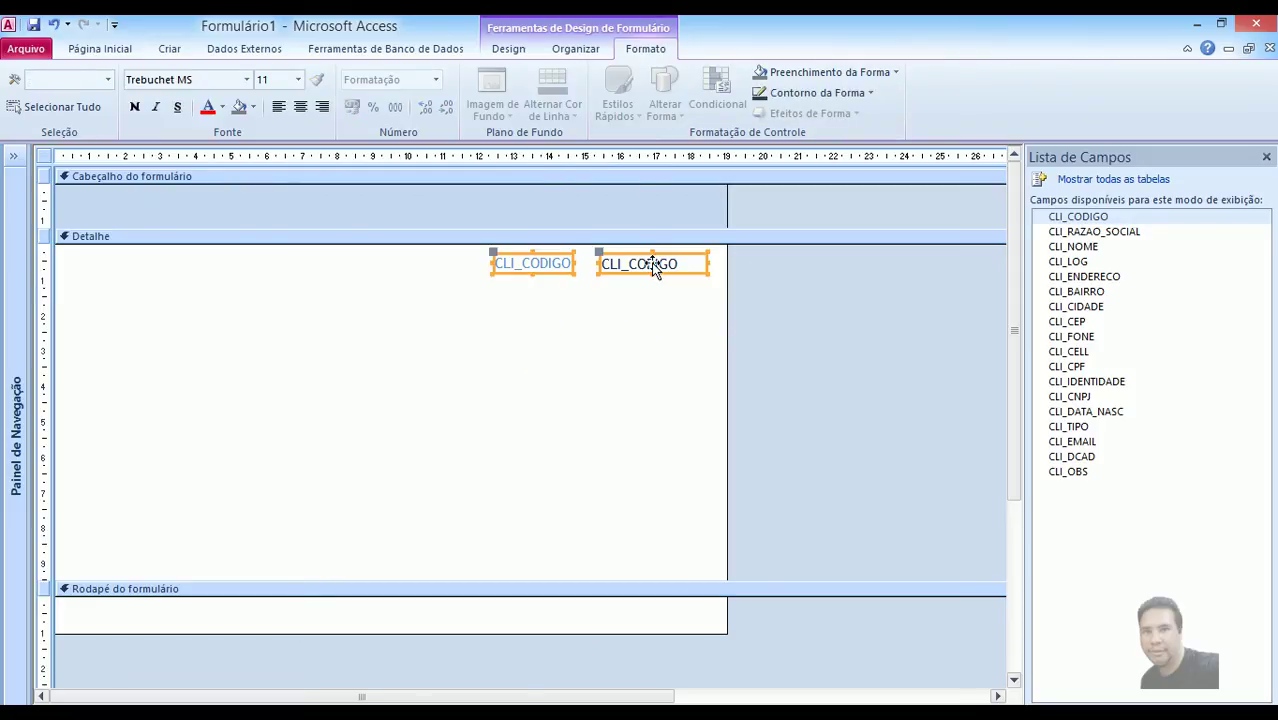
{"action": "left_click", "coordinate": [864, 94]}
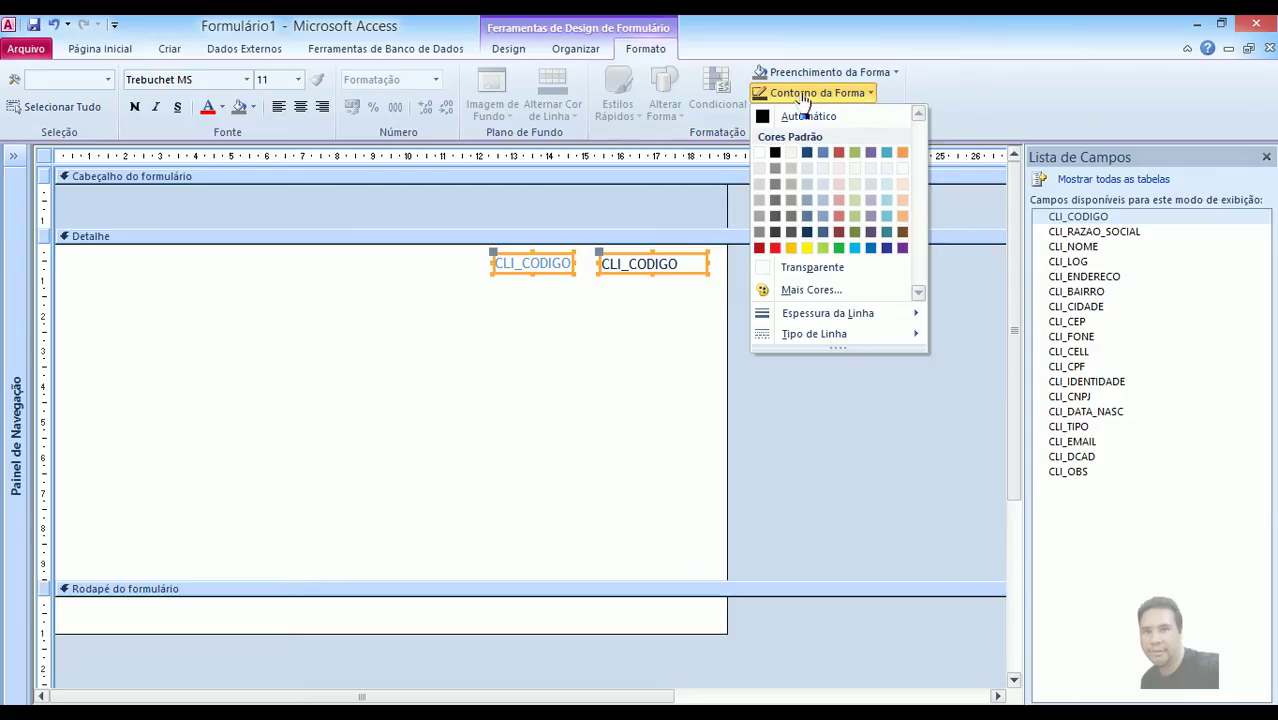
{"action": "left_click", "coordinate": [800, 268]}
{"action": "left_click", "coordinate": [668, 312]}
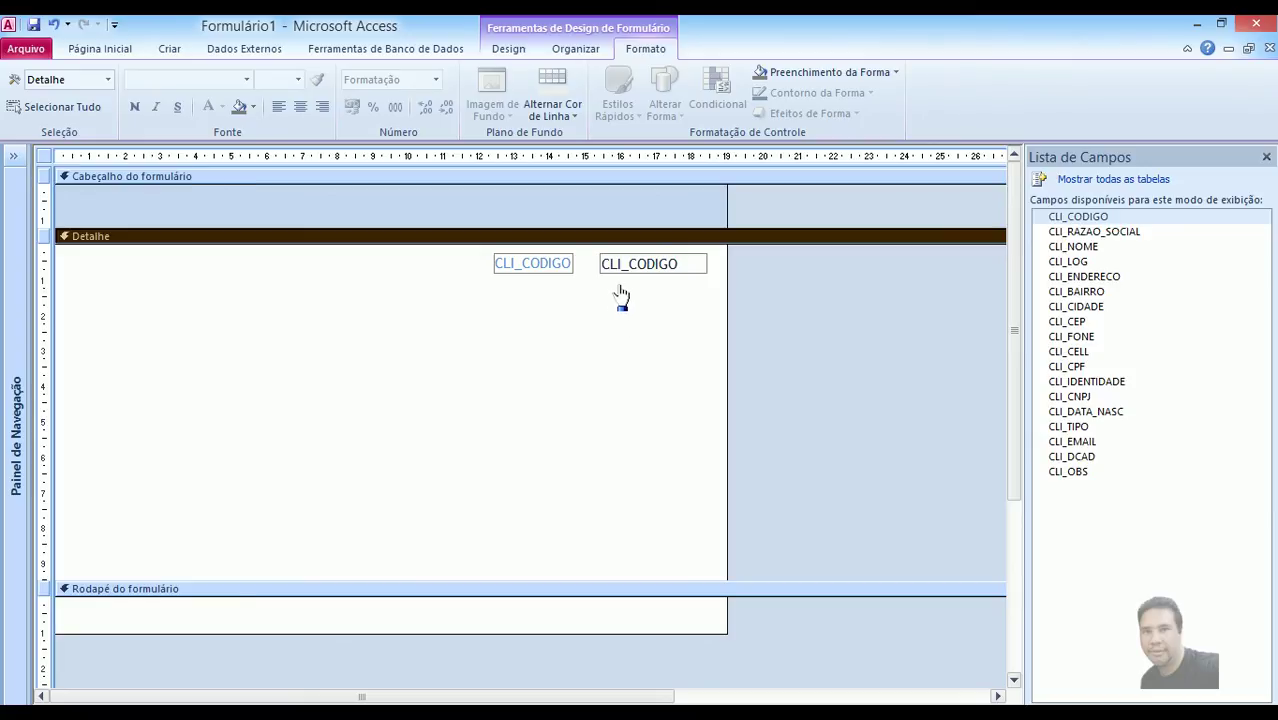
Widen the CLI_CODIGO text box by extending its left edge until it meets the label.
{"action": "left_click", "coordinate": [612, 268]}
{"action": "left_click_drag", "start_coordinate": [599, 264], "coordinate": [574, 266]}
{"action": "left_click", "coordinate": [595, 302]}
Fill the CLI_CODIGO text box with a light aqua color.
{"action": "left_click", "coordinate": [690, 270]}
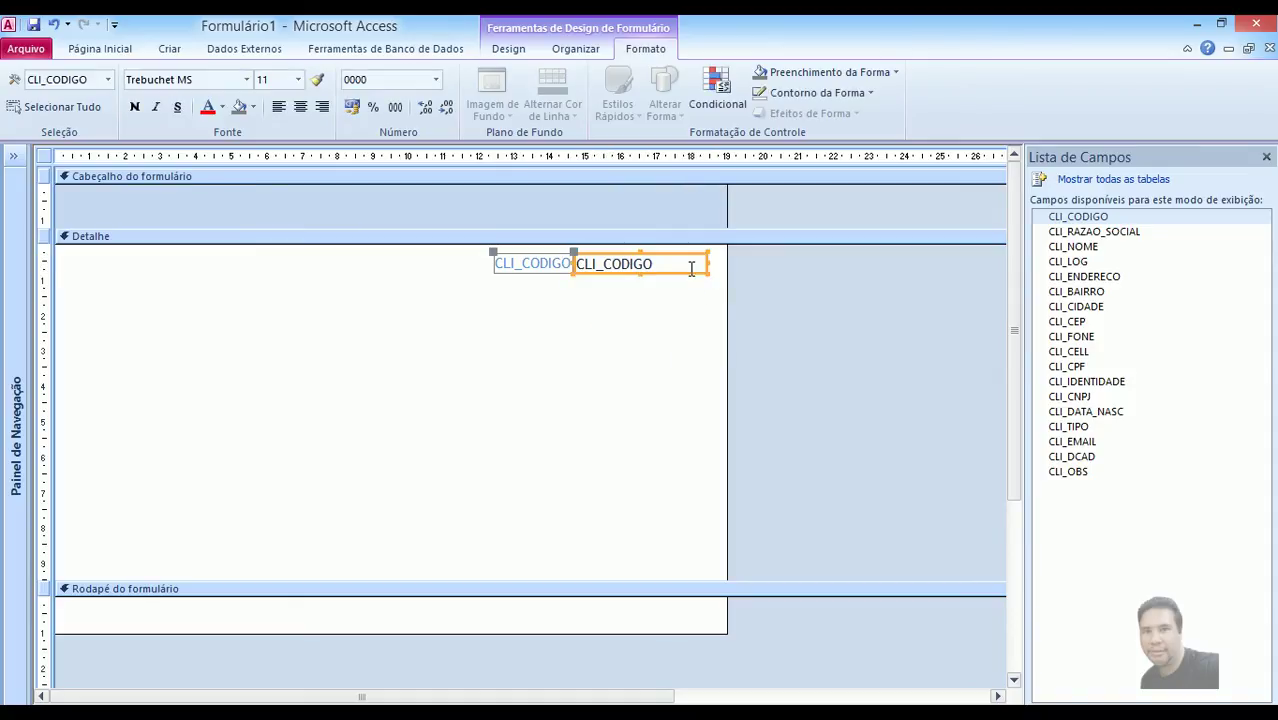
{"action": "left_click", "coordinate": [896, 78]}
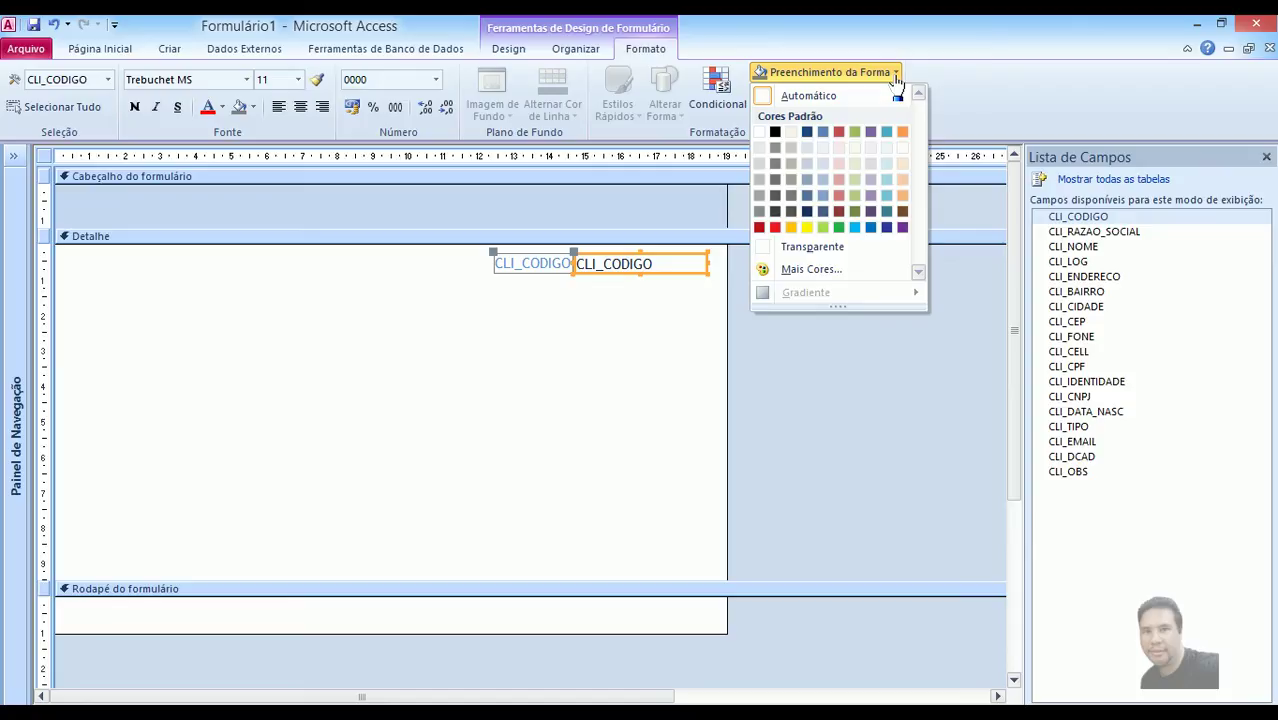
{"action": "left_click", "coordinate": [887, 166]}
{"action": "left_click", "coordinate": [582, 314]}
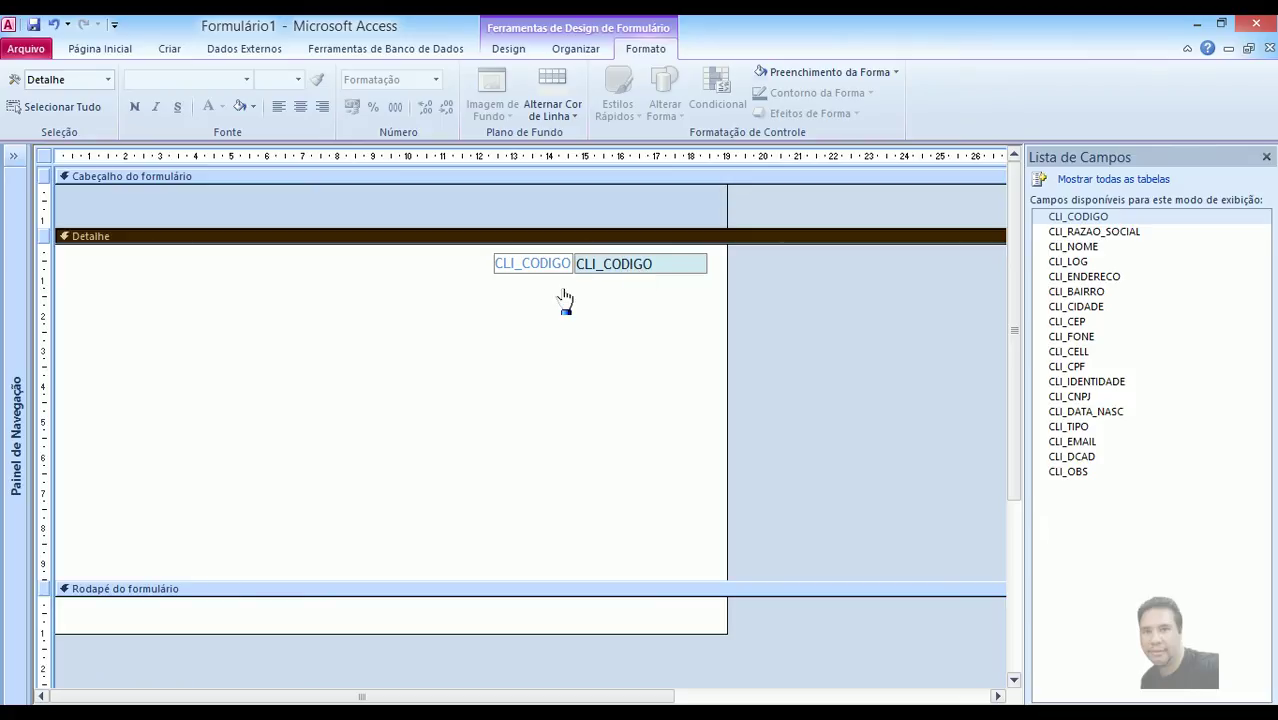
Fill the CLI_CODIGO text box with a light orange color.
{"action": "left_click", "coordinate": [641, 268]}
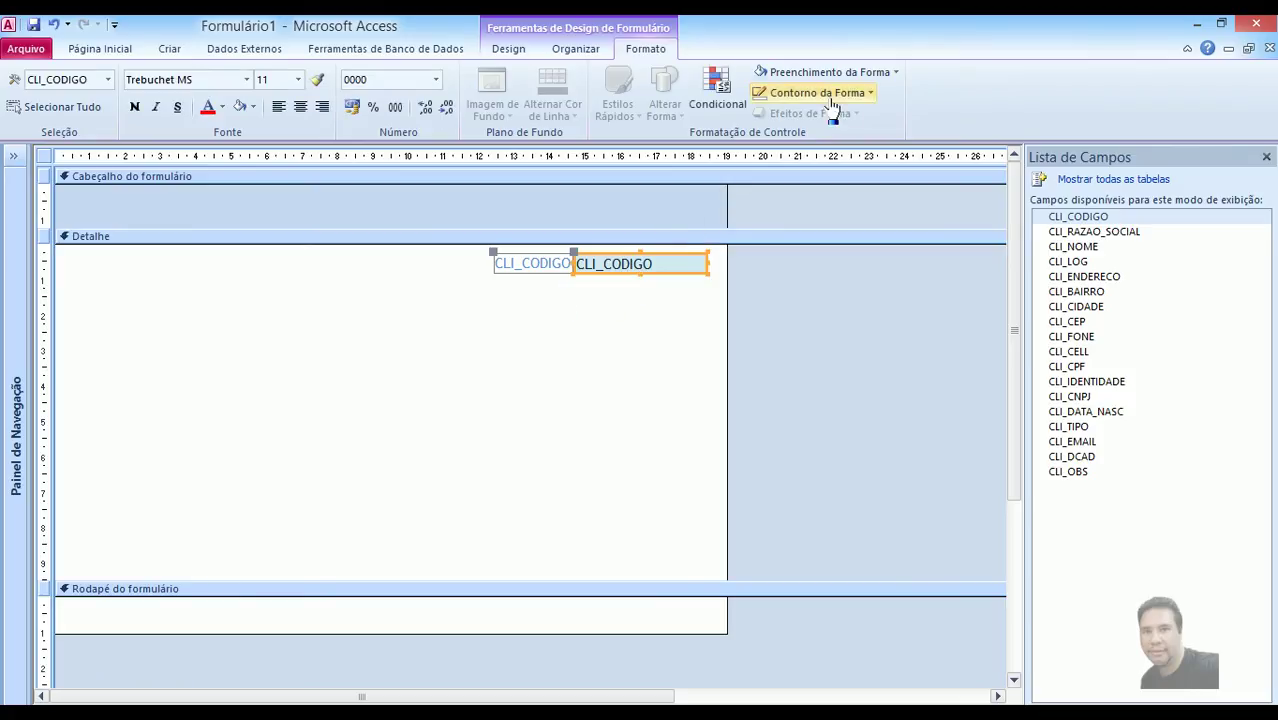
{"action": "left_click", "coordinate": [880, 73]}
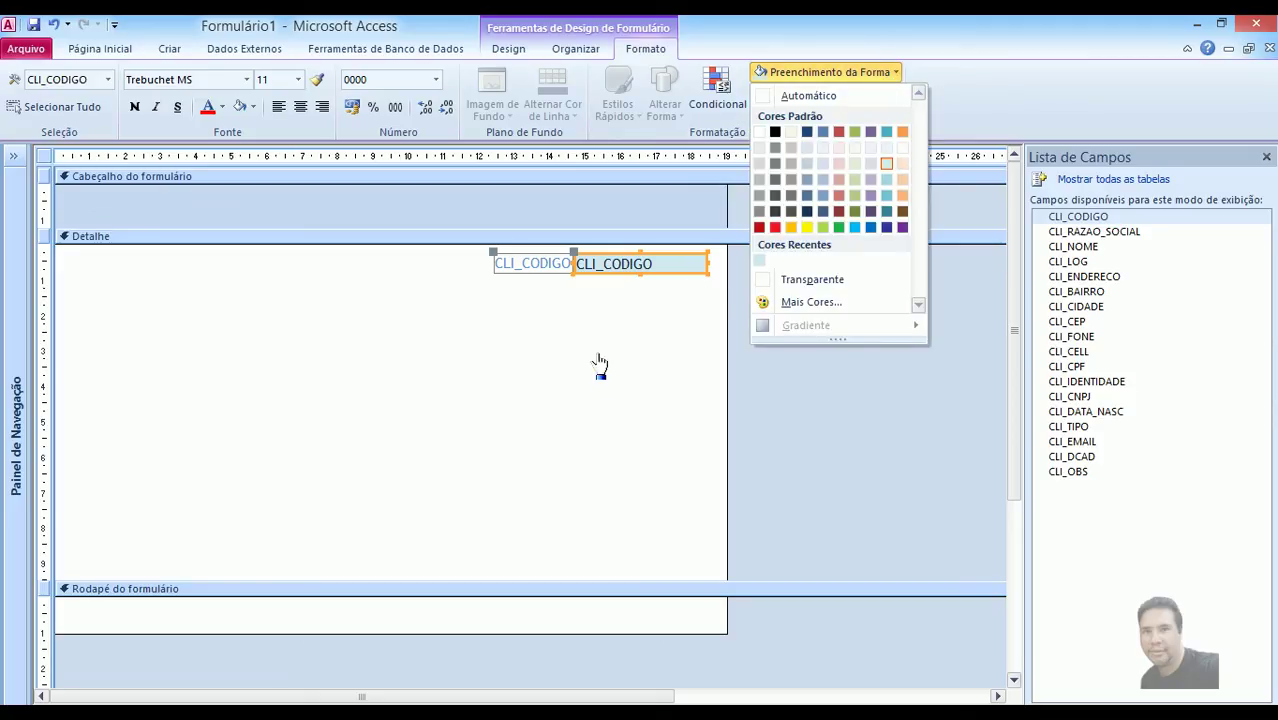
{"action": "left_click", "coordinate": [902, 181]}
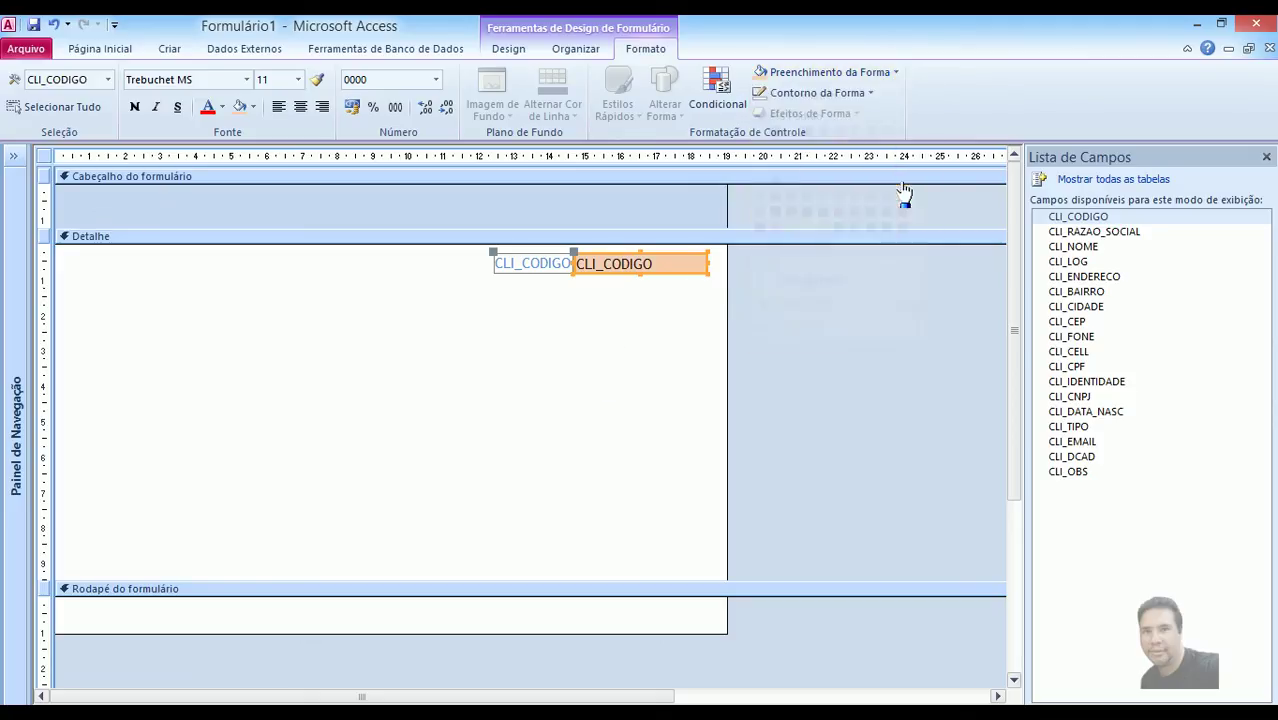
{"action": "left_click", "coordinate": [632, 306]}
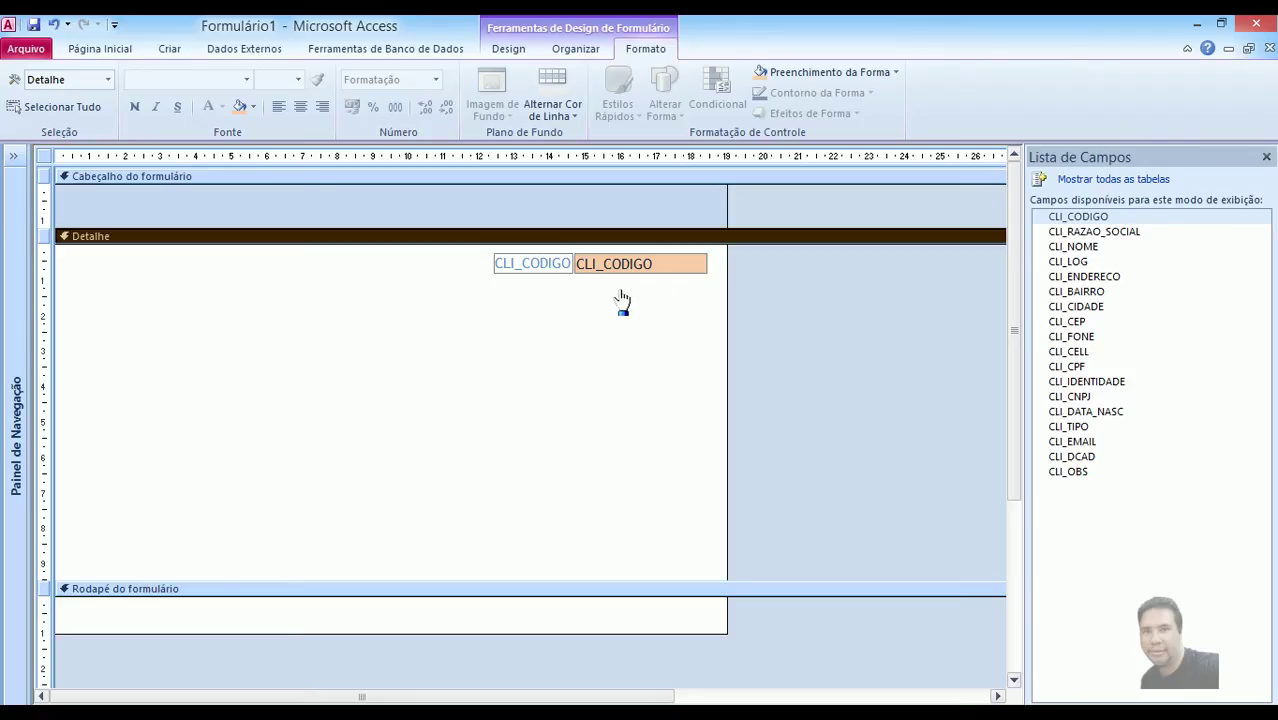
{"action": "left_click", "coordinate": [482, 207]}
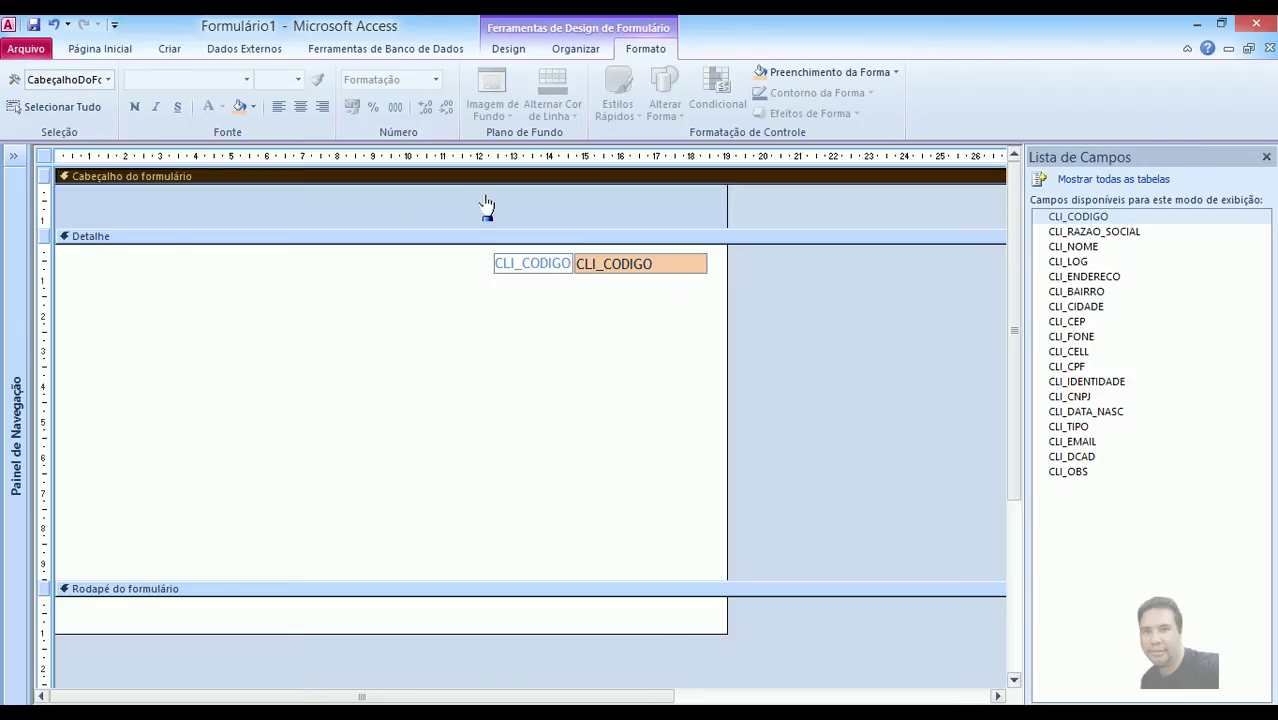
{"action": "left_click", "coordinate": [545, 308]}
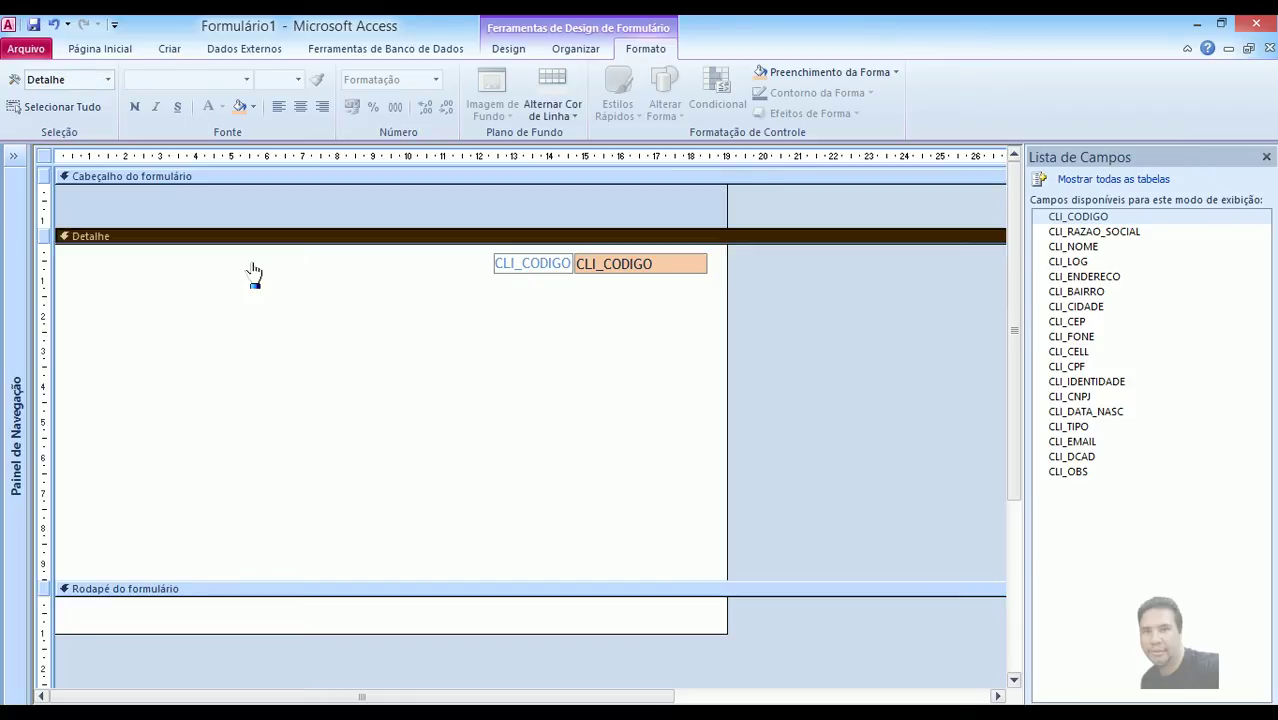
Widen the CLI_CODIGO label by extending its left edge outward, away from the text box.
{"action": "left_click", "coordinate": [524, 268]}
{"action": "left_click_drag", "start_coordinate": [492, 263], "coordinate": [462, 264]}
{"action": "left_click", "coordinate": [494, 304]}
{"action": "left_click", "coordinate": [535, 266]}
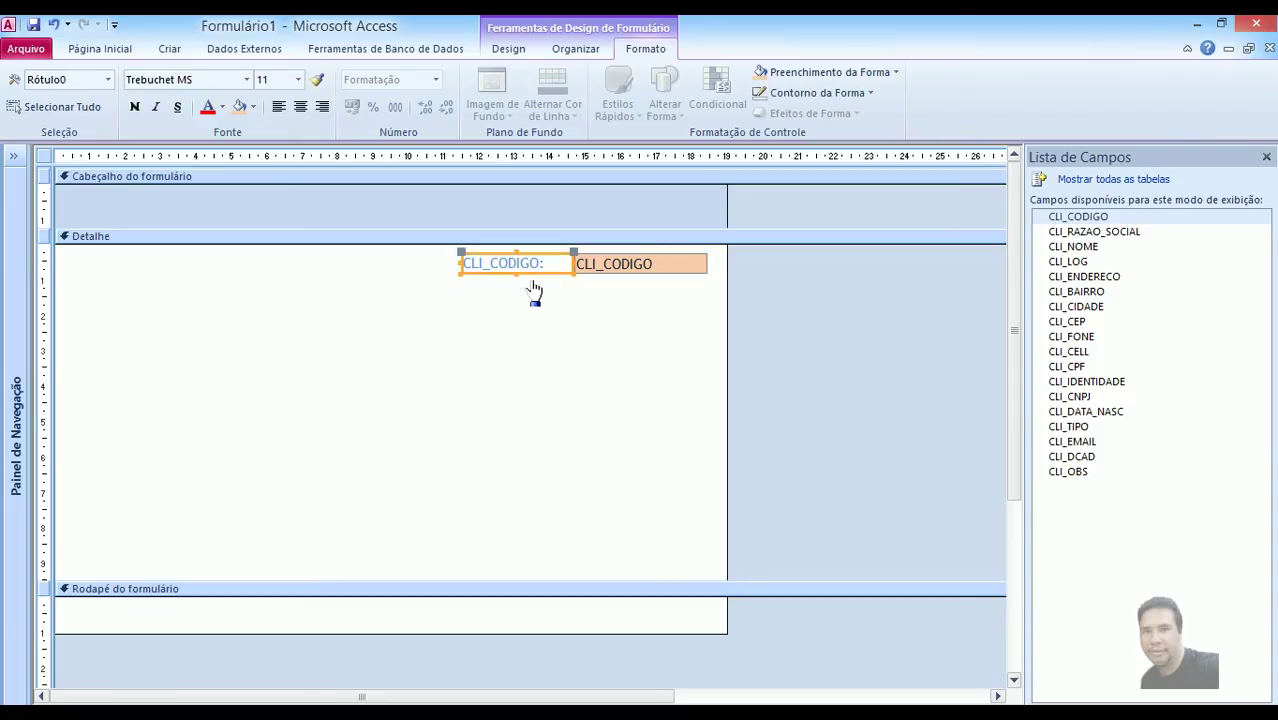
{"action": "left_click", "coordinate": [531, 290]}
{"action": "left_click", "coordinate": [538, 267]}
{"action": "left_click", "coordinate": [524, 262]}
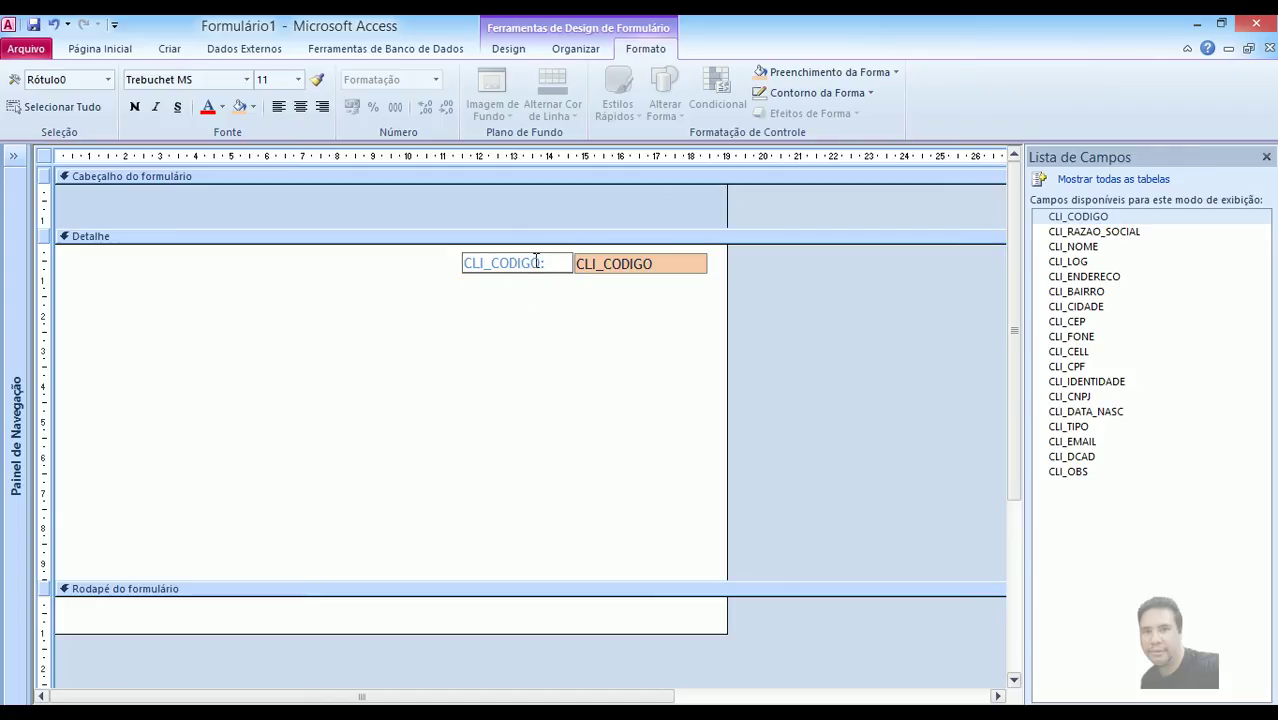
{"action": "left_click", "coordinate": [540, 325]}
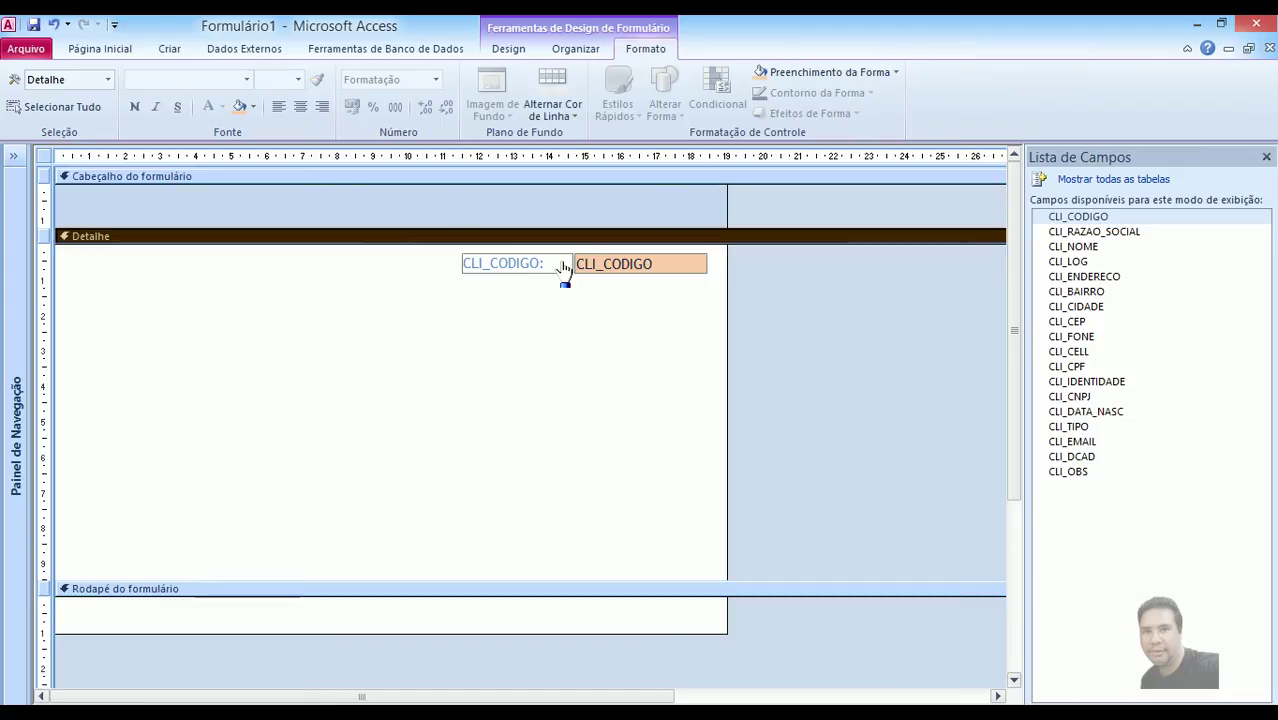
Show the property sheet and review the Detalhe section's format, event, other and complete property lists.
{"action": "left_click", "coordinate": [507, 50]}
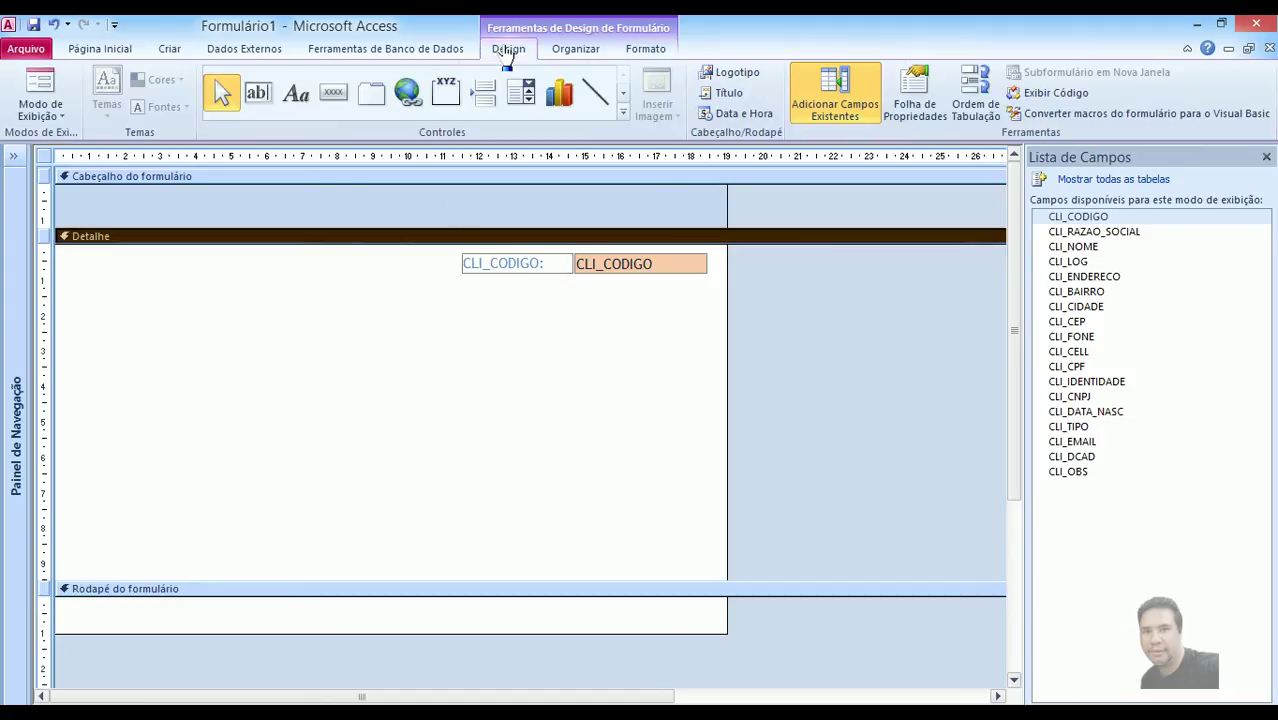
{"action": "left_click", "coordinate": [916, 120]}
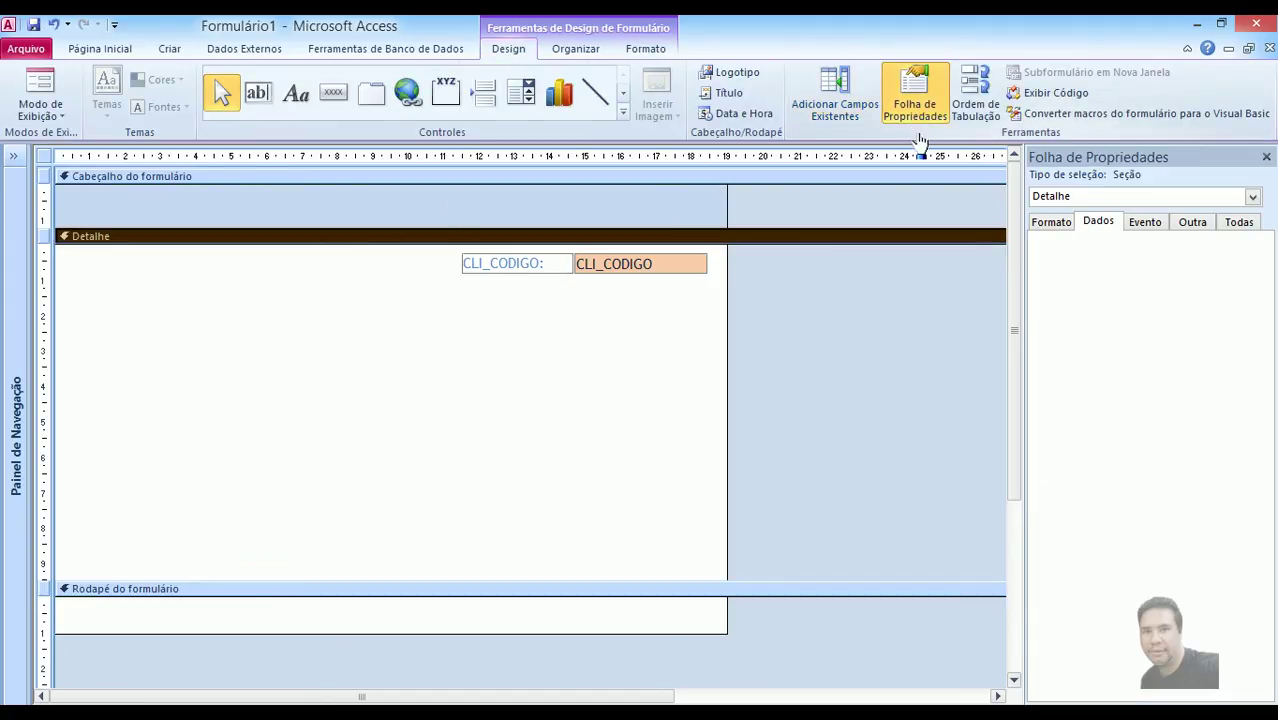
{"action": "left_click", "coordinate": [1062, 223]}
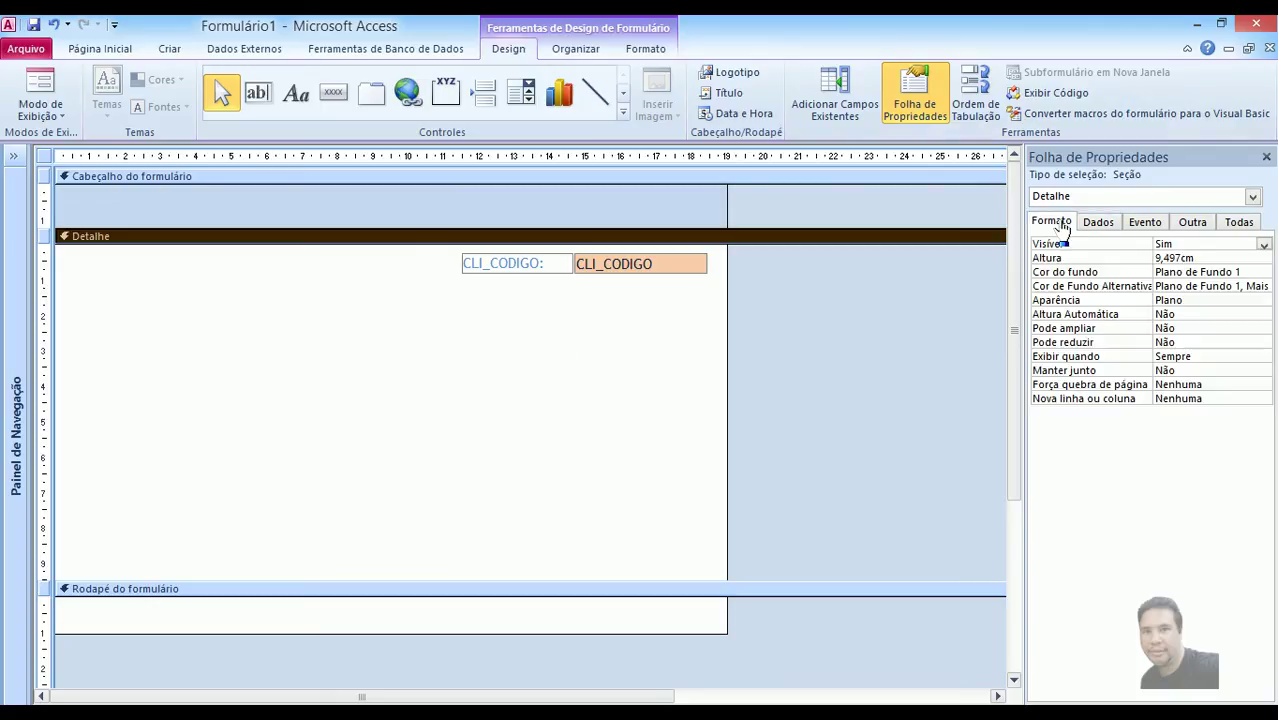
{"action": "left_click", "coordinate": [1145, 222]}
{"action": "left_click", "coordinate": [1192, 222]}
{"action": "left_click", "coordinate": [1240, 224]}
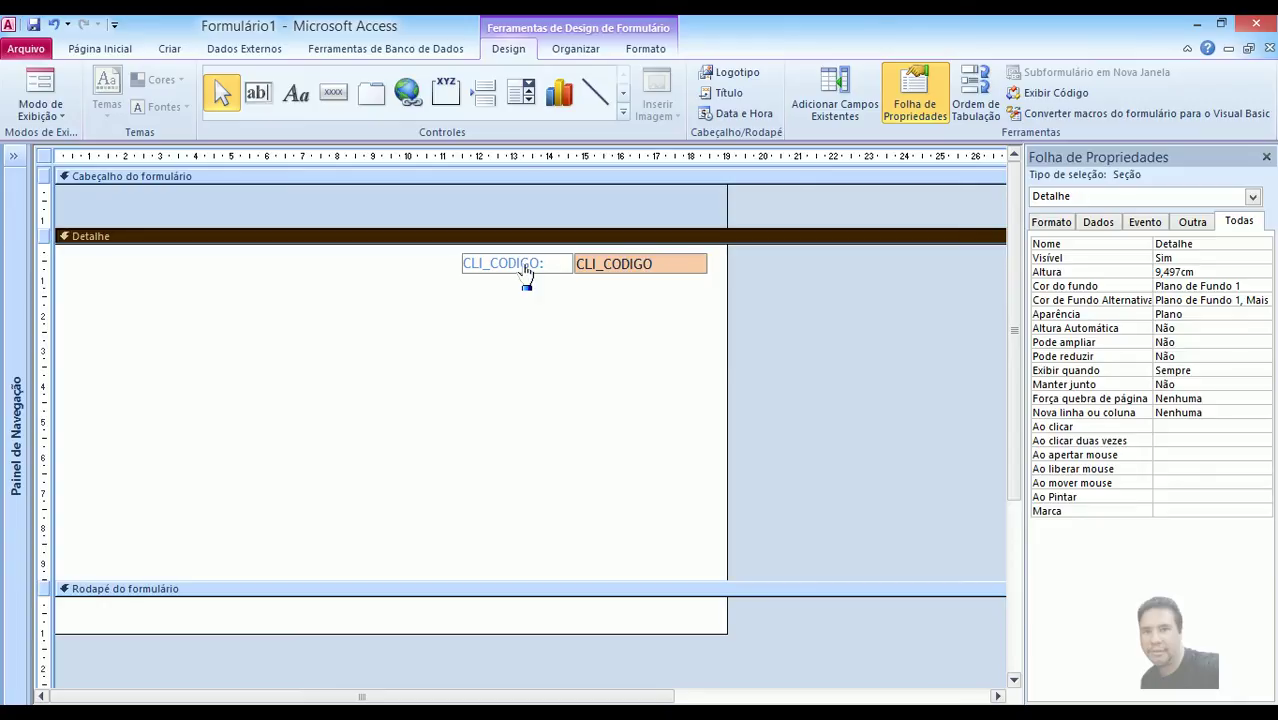
Set the caption (Legenda) of the CLI_CODIGO label to "Código:".
{"action": "left_click", "coordinate": [490, 263]}
{"action": "left_click", "coordinate": [1052, 222]}
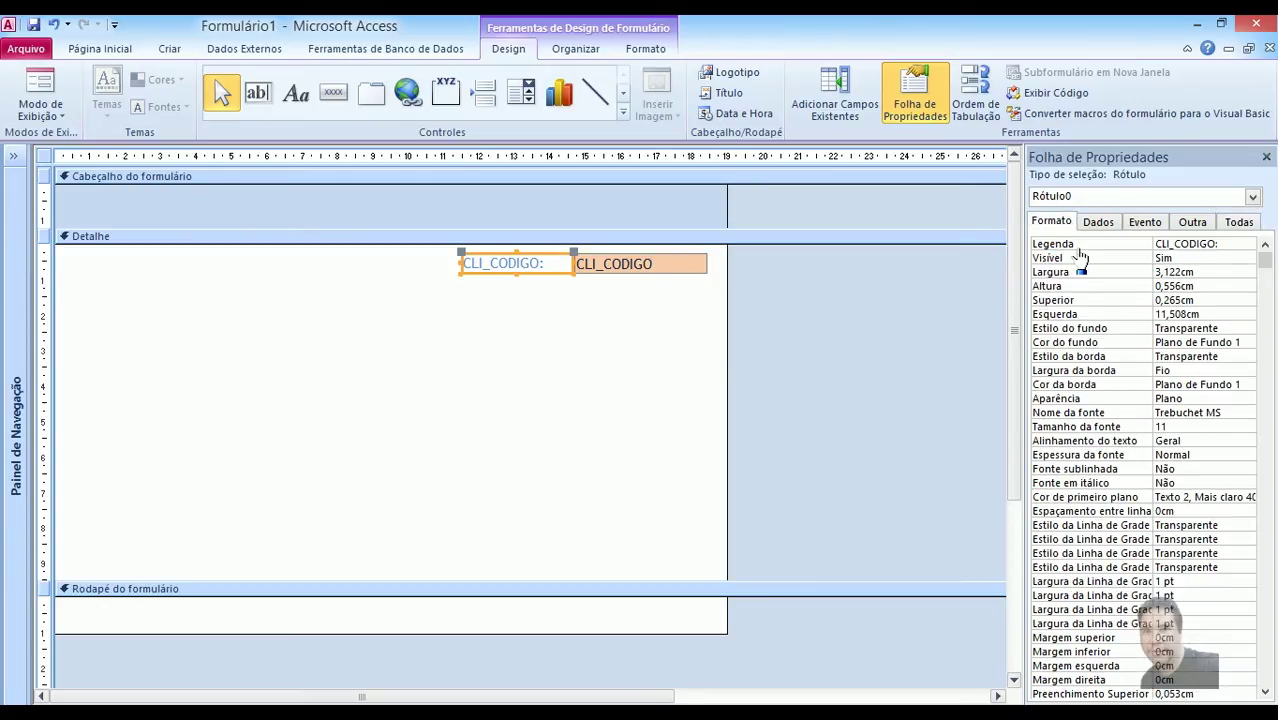
{"action": "left_click", "coordinate": [1118, 249]}
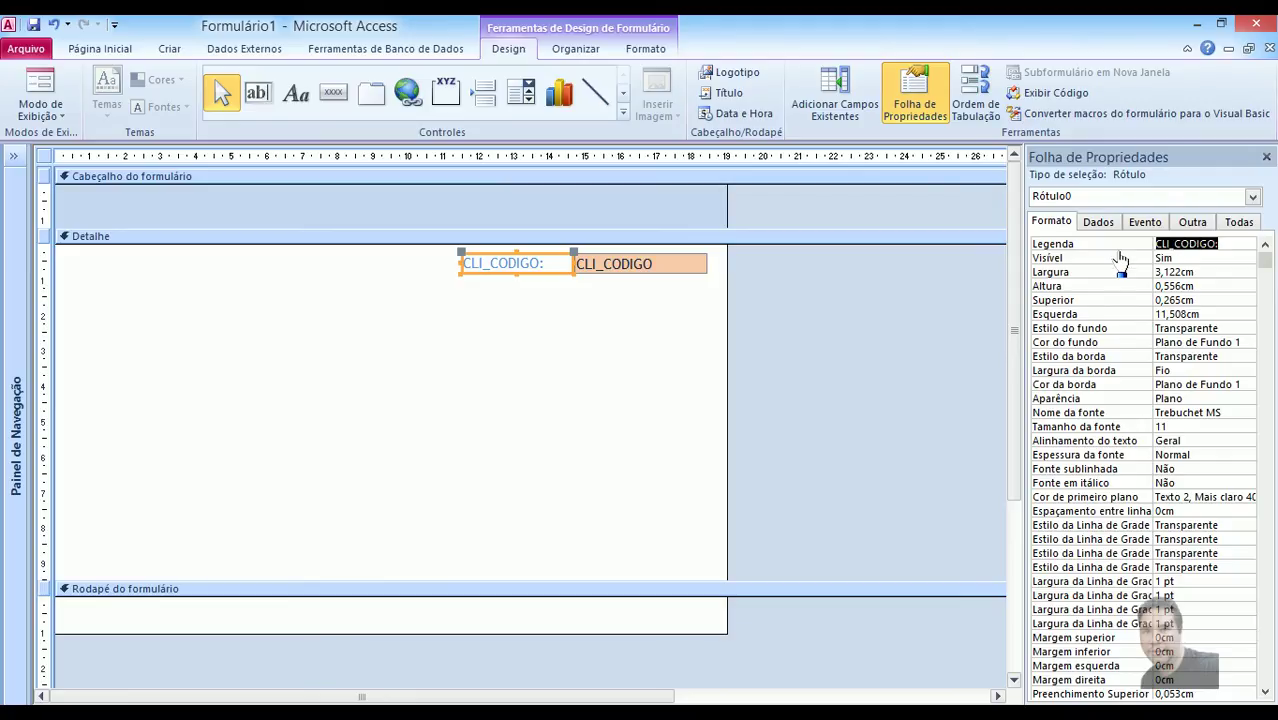
{"action": "type", "text": "Código:"}
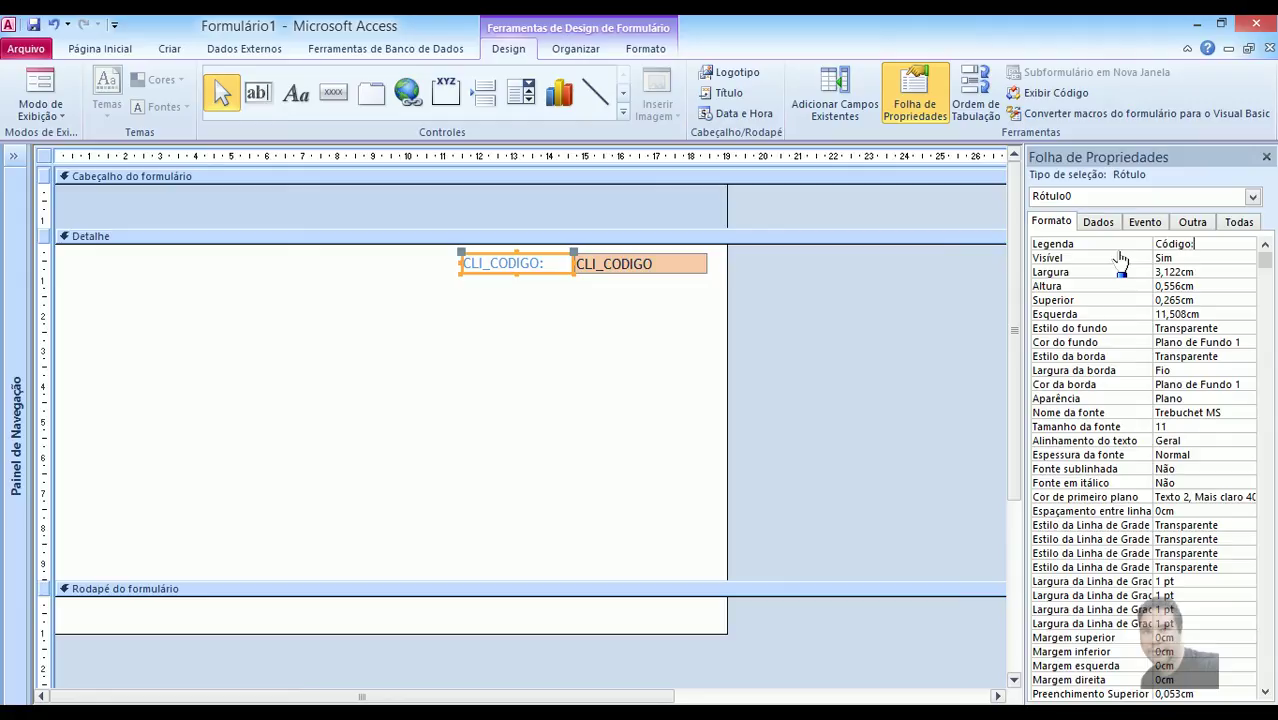
{"action": "key", "text": "Return"}
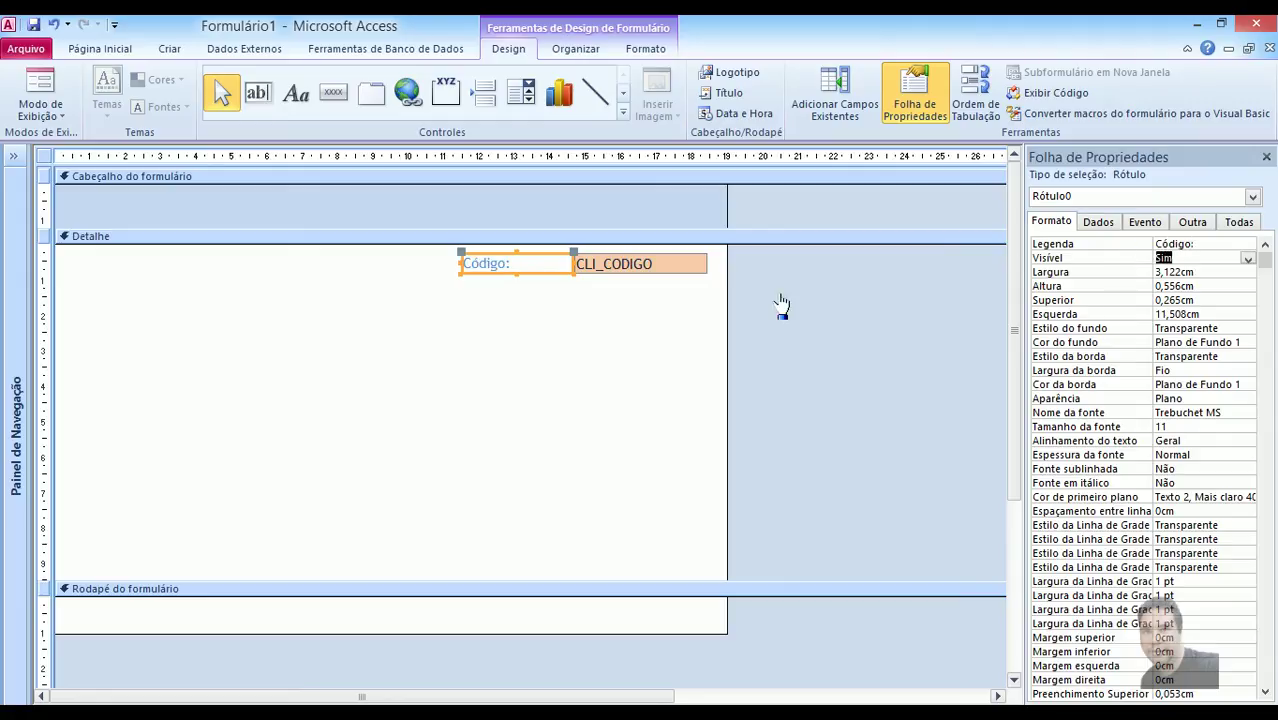
{"action": "left_click", "coordinate": [620, 308]}
Set the "Código:" label's text color to a custom RGB dark red with red 140, green 2 and blue 20.
{"action": "left_click", "coordinate": [511, 270]}
{"action": "left_click", "coordinate": [538, 270]}
{"action": "left_click", "coordinate": [648, 50]}
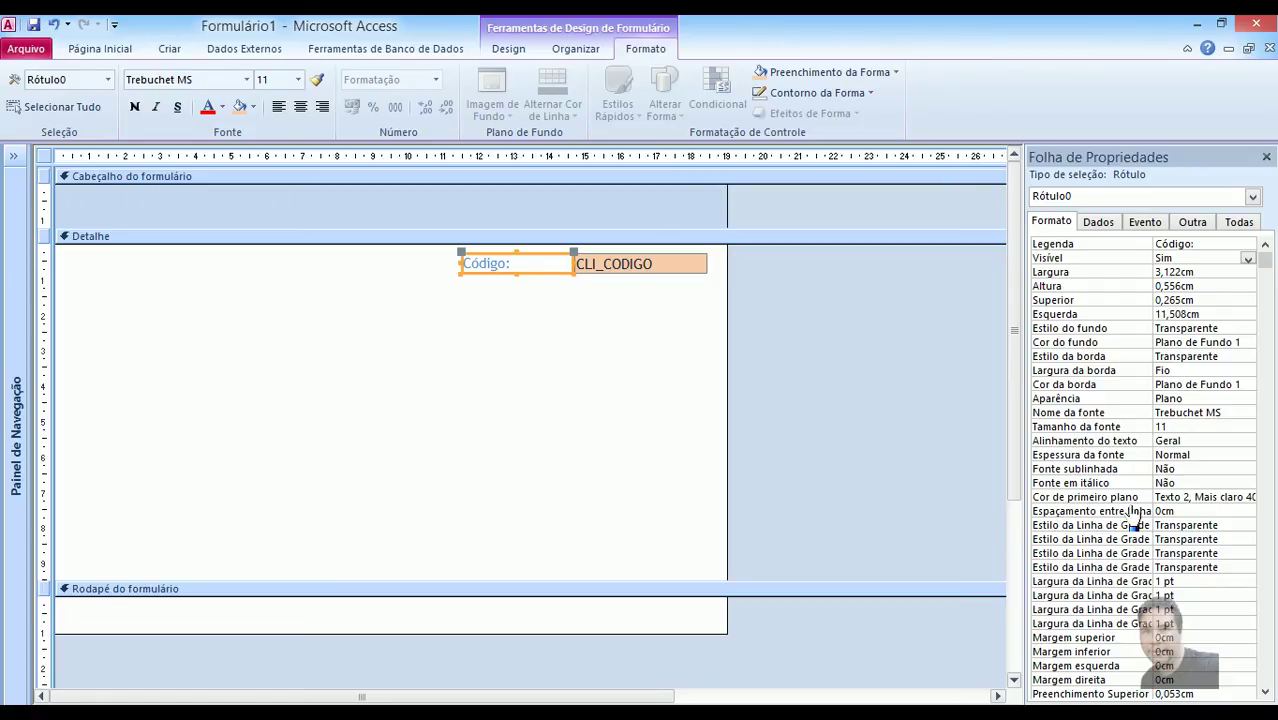
{"action": "left_click", "coordinate": [1221, 496]}
{"action": "left_click", "coordinate": [1233, 497]}
{"action": "left_click", "coordinate": [1247, 497]}
{"action": "left_click", "coordinate": [1247, 498]}
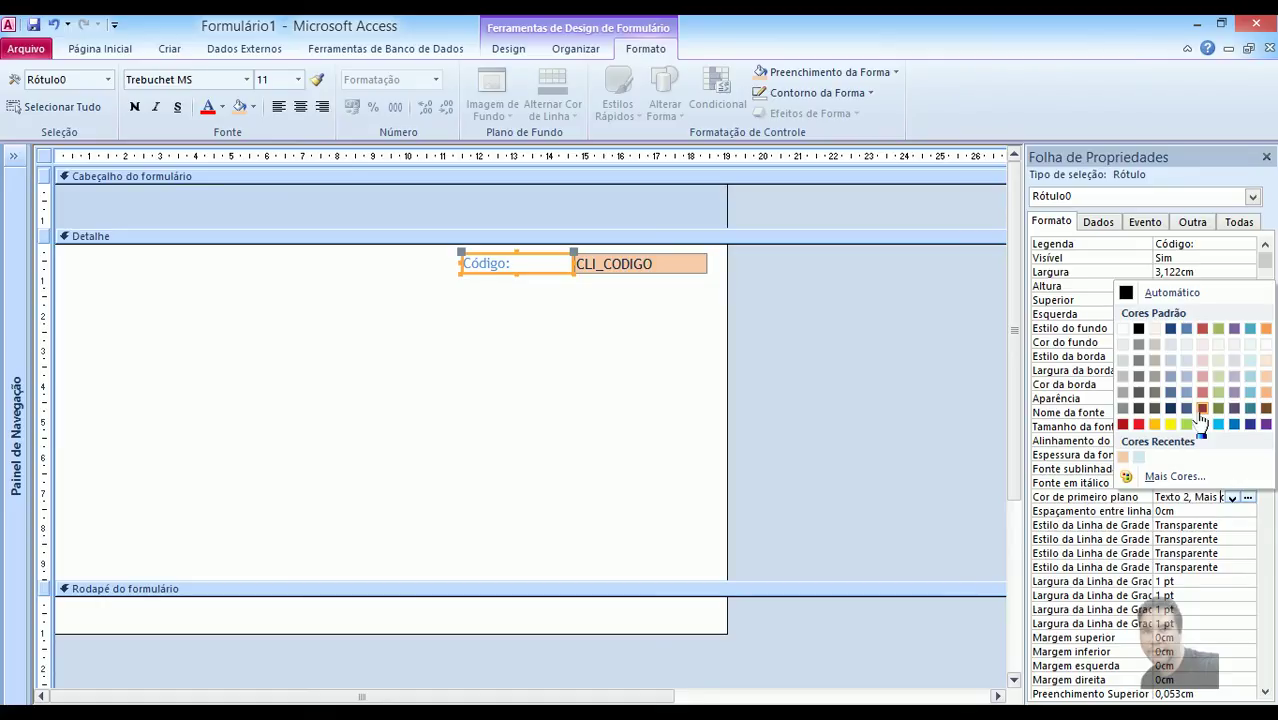
{"action": "left_click", "coordinate": [1166, 479]}
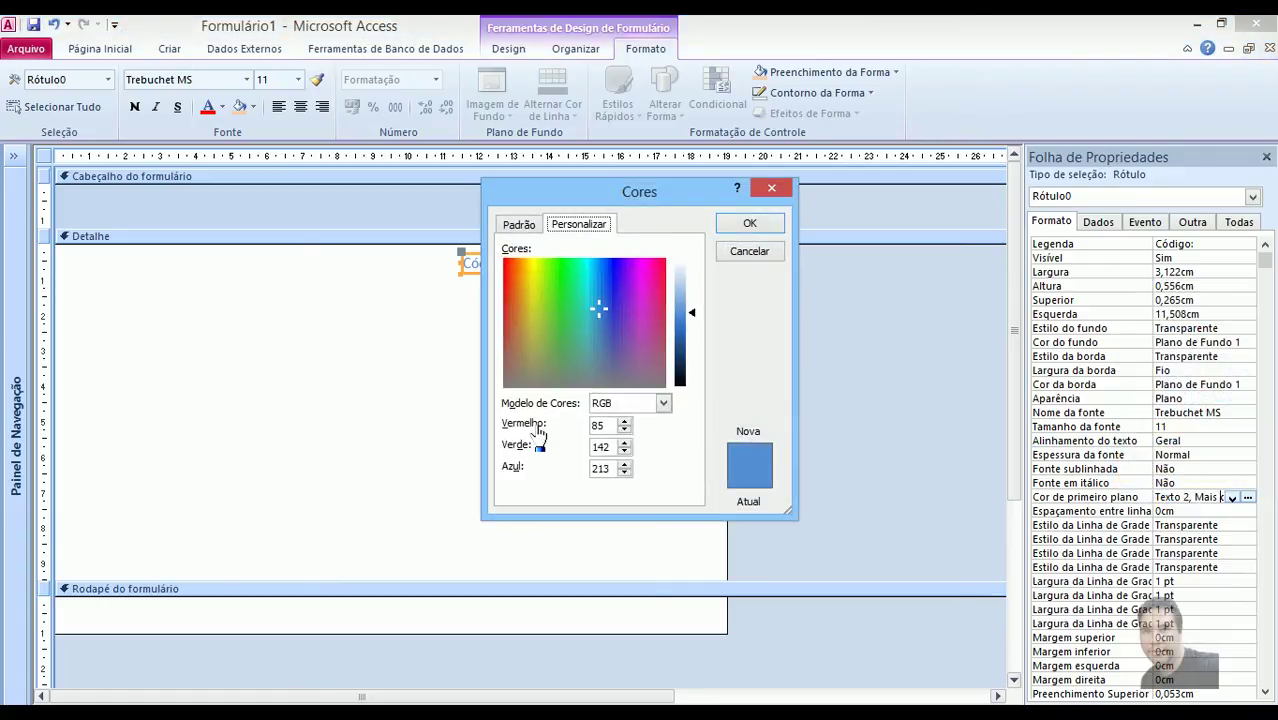
{"action": "double_click", "coordinate": [598, 425]}
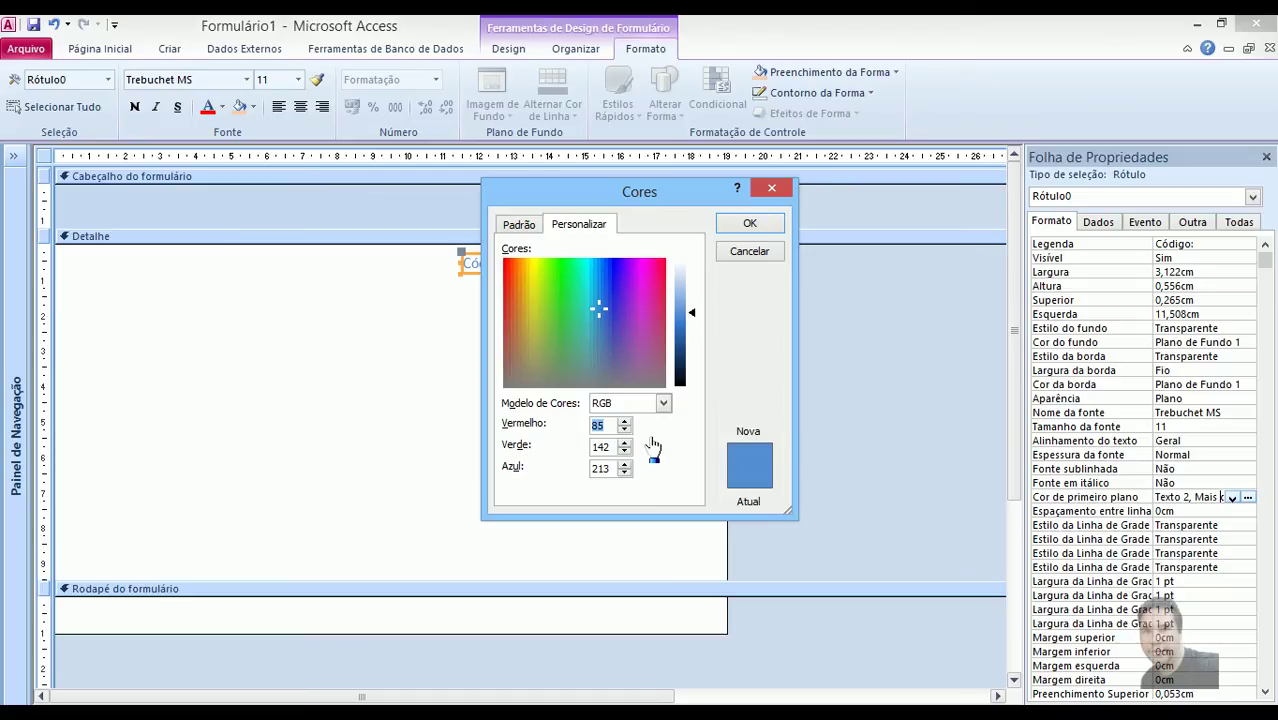
{"action": "type", "text": "140"}
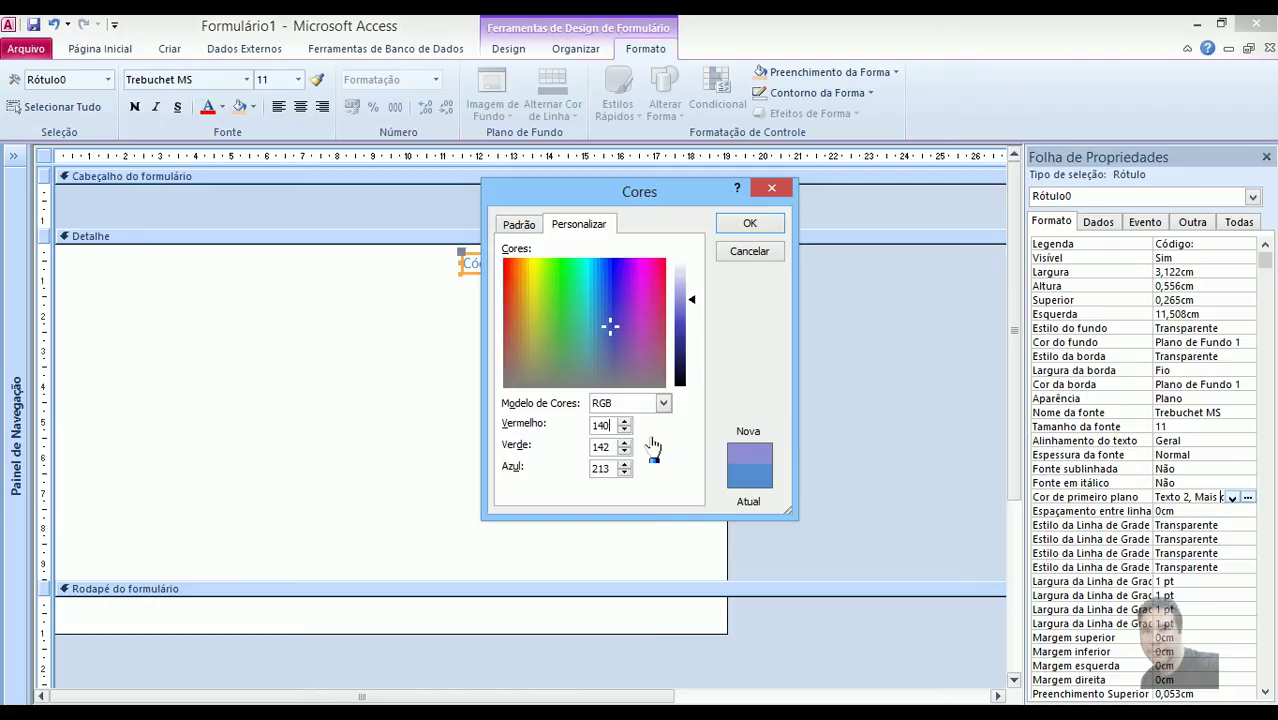
{"action": "type", "text": "2"}
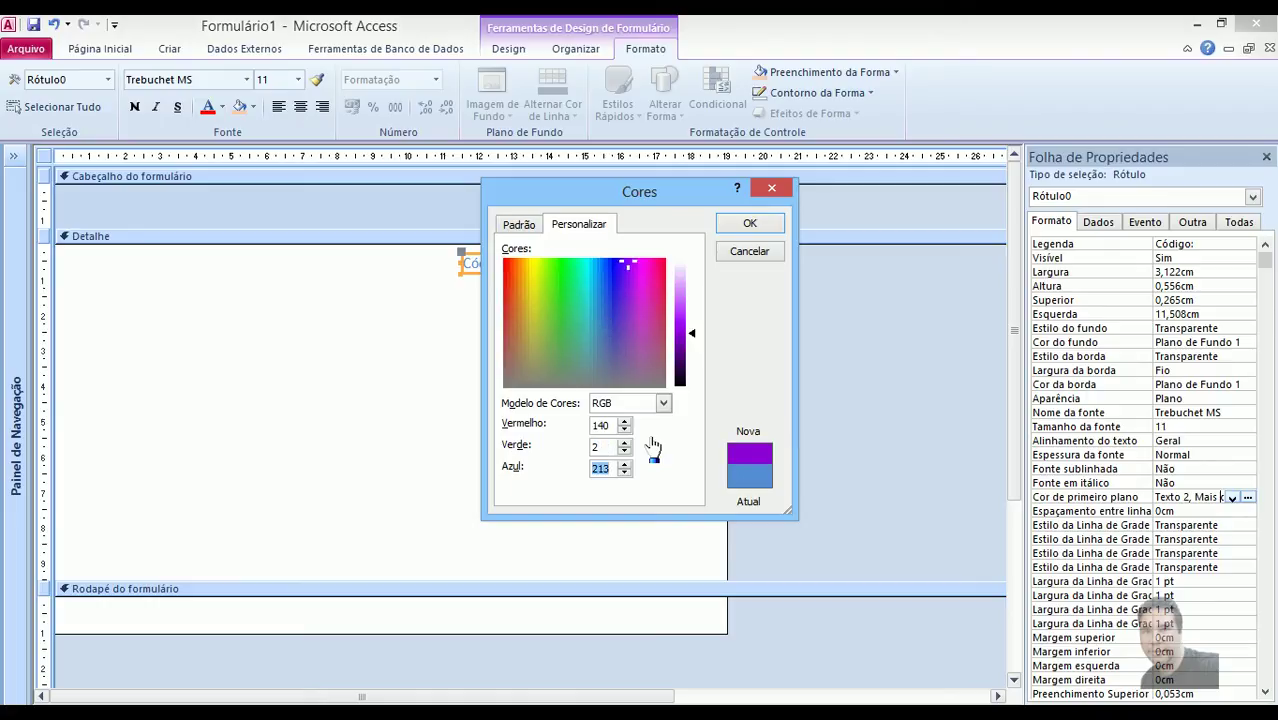
{"action": "type", "text": "20"}
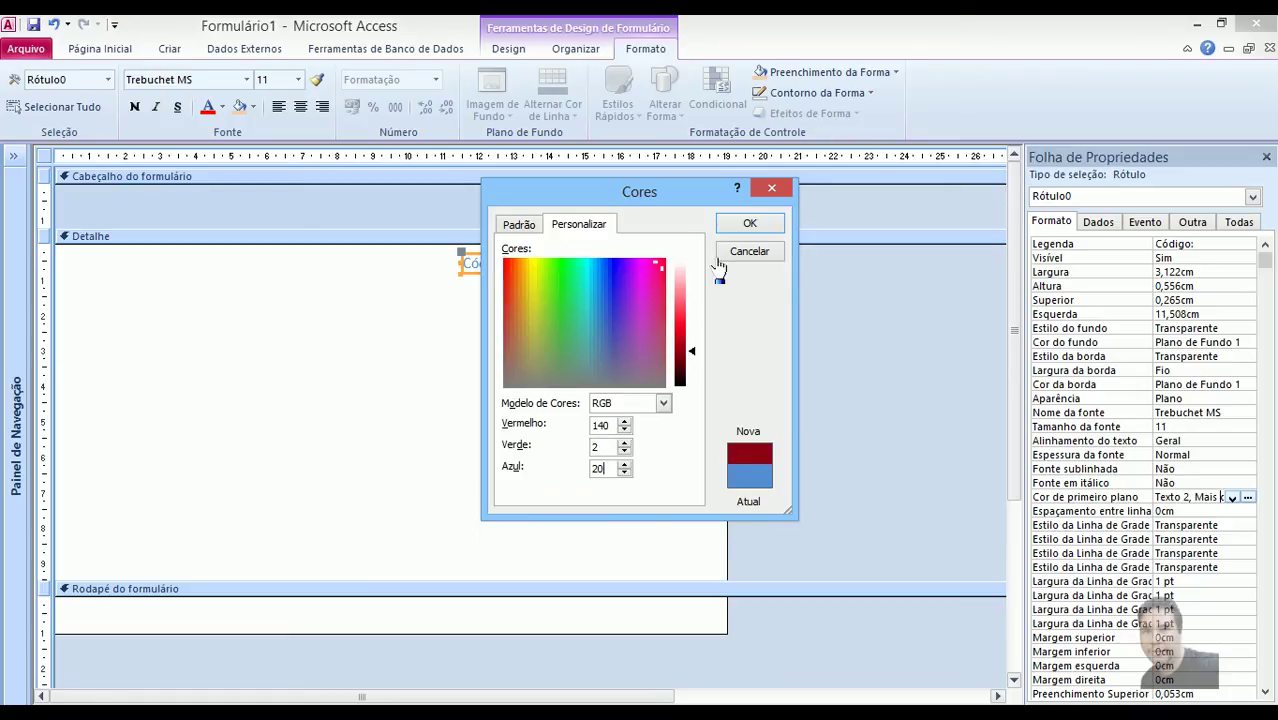
{"action": "left_click", "coordinate": [748, 223]}
{"action": "left_click", "coordinate": [1204, 469]}
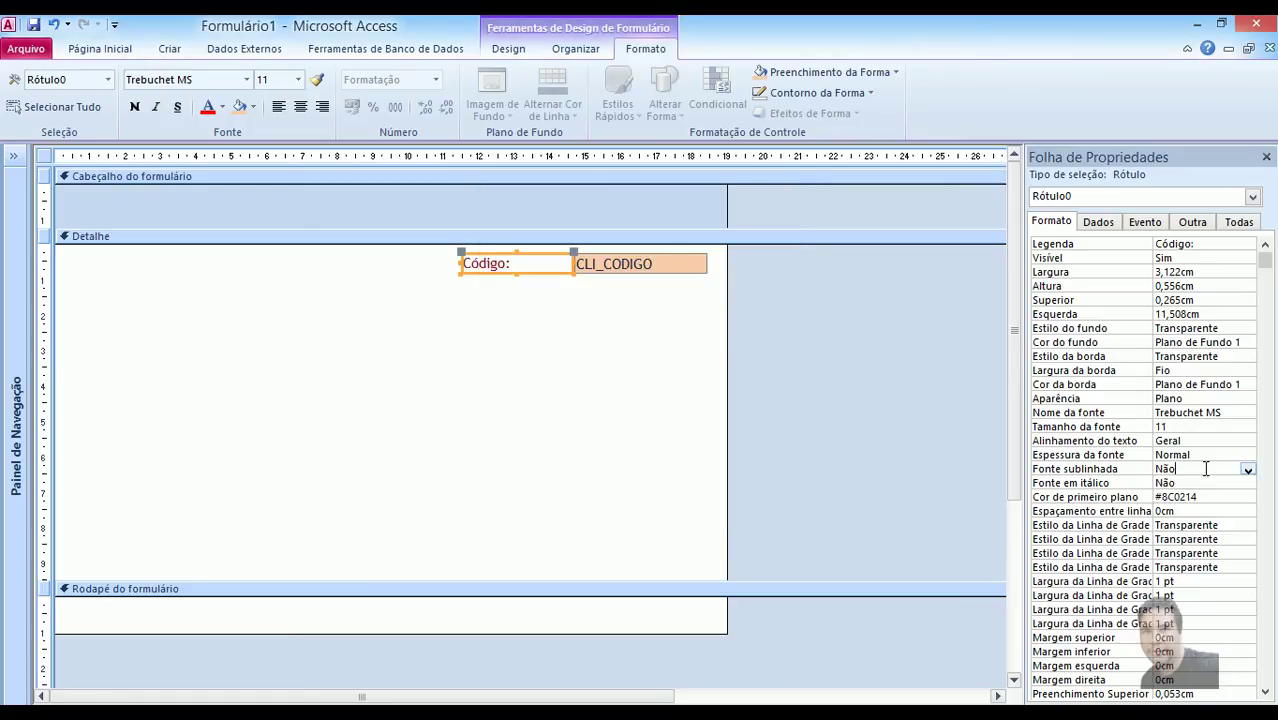
Narrow the "Código:" label by bringing its outer edge inward toward the CLI_CODIGO text box.
{"action": "left_click", "coordinate": [521, 283]}
{"action": "left_click", "coordinate": [516, 266]}
{"action": "left_click_drag", "start_coordinate": [459, 263], "coordinate": [503, 263]}
{"action": "left_click", "coordinate": [524, 305]}
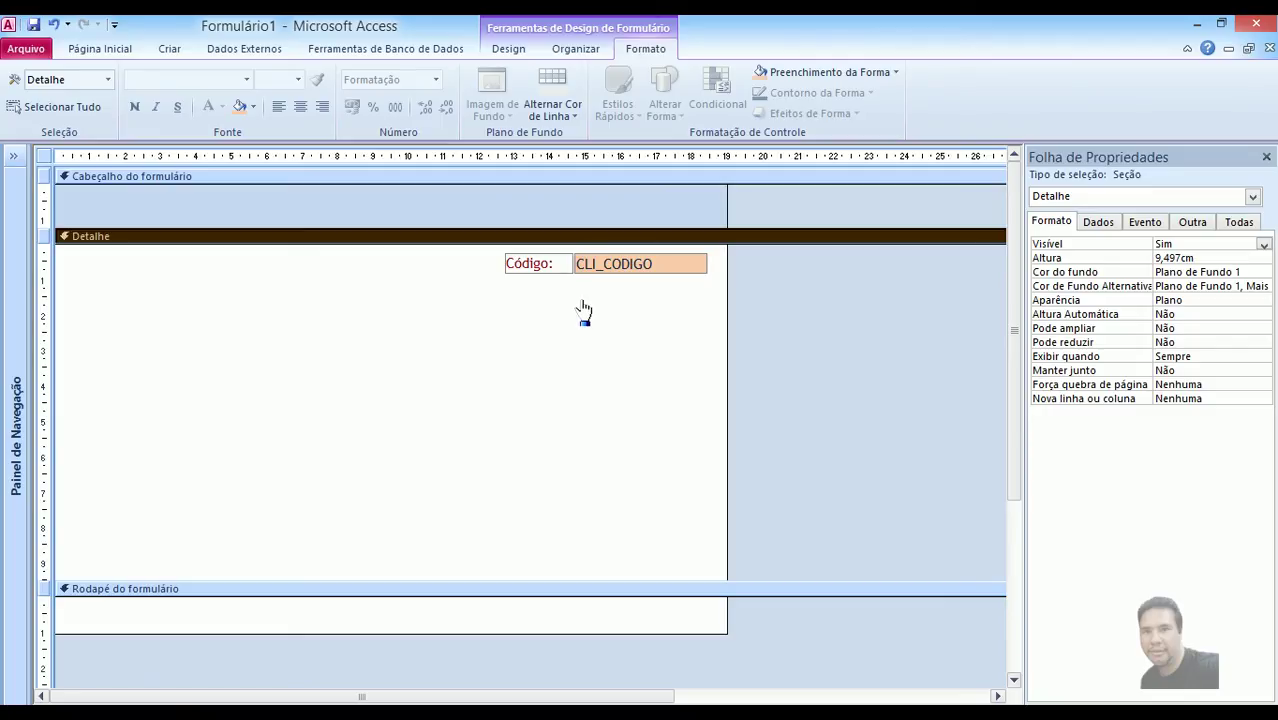
{"action": "left_click", "coordinate": [584, 312]}
Add the existing CLI_DCAD field to the Detalhe section and place it below and to the left of the CLI_CODIGO field.
{"action": "left_click", "coordinate": [516, 49]}
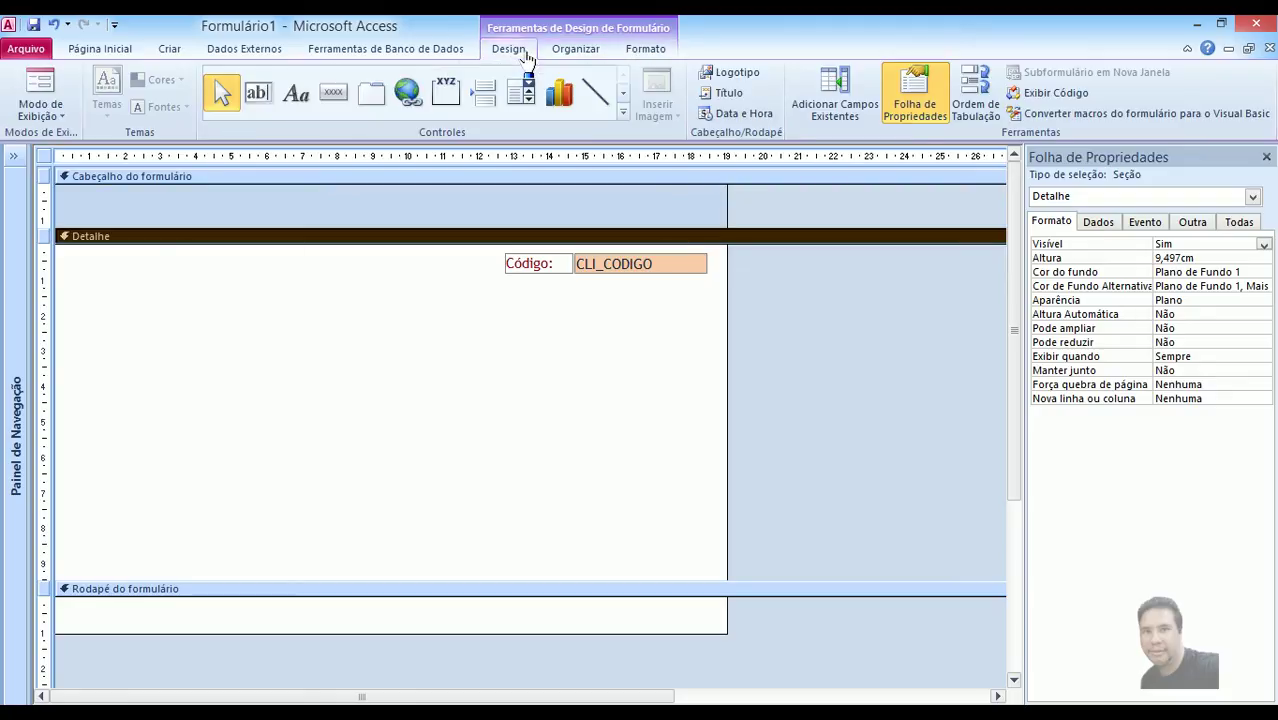
{"action": "left_click", "coordinate": [836, 112]}
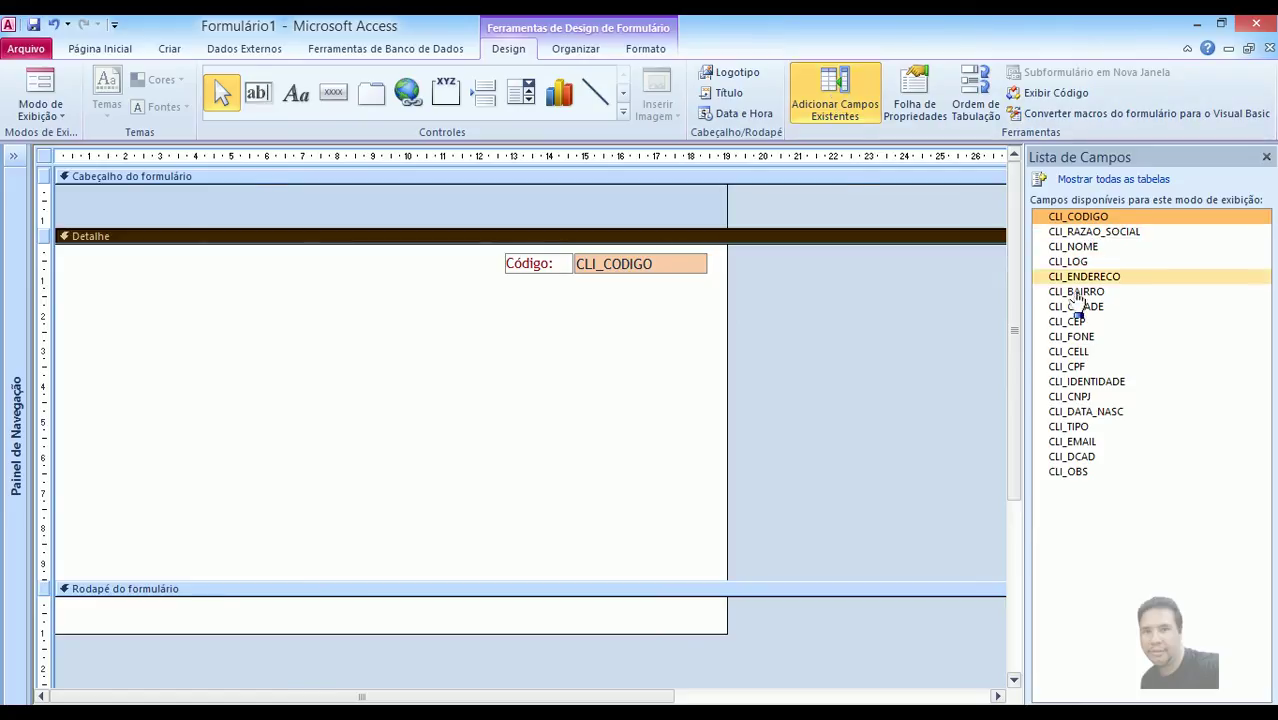
{"action": "left_click", "coordinate": [1075, 458]}
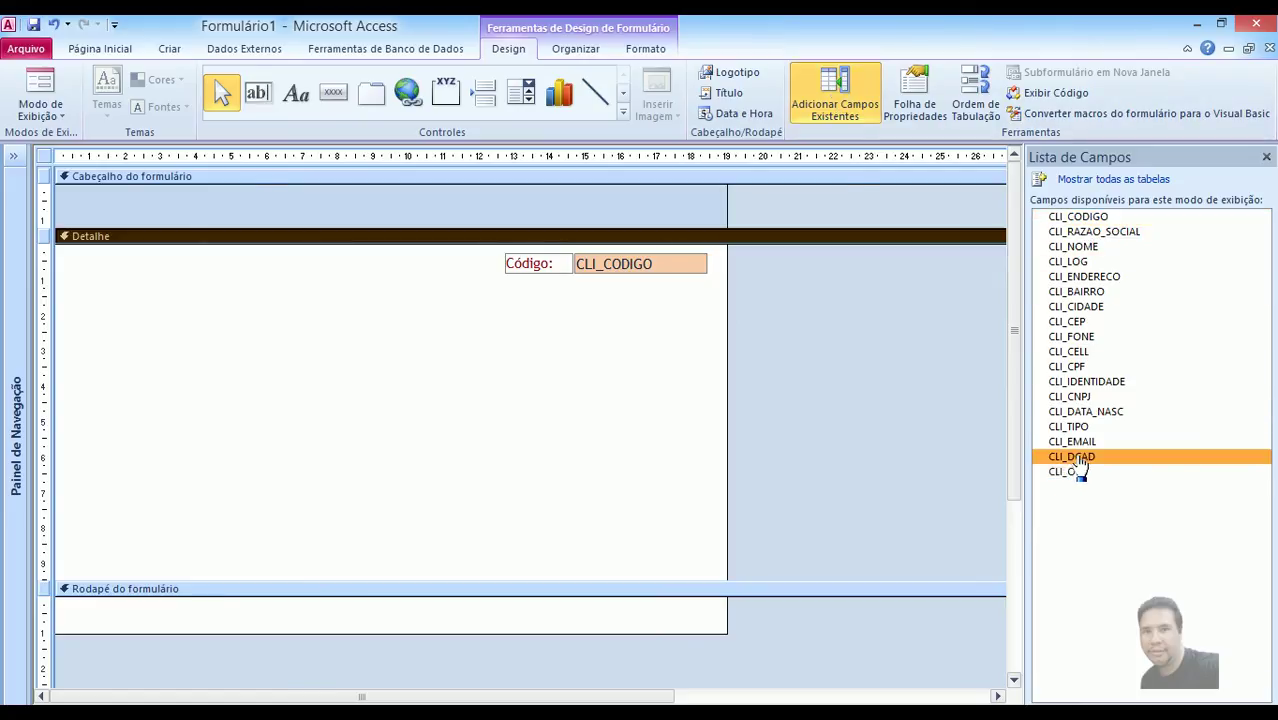
{"action": "left_click_drag", "start_coordinate": [1090, 468], "coordinate": [487, 332]}
{"action": "left_click", "coordinate": [438, 308]}
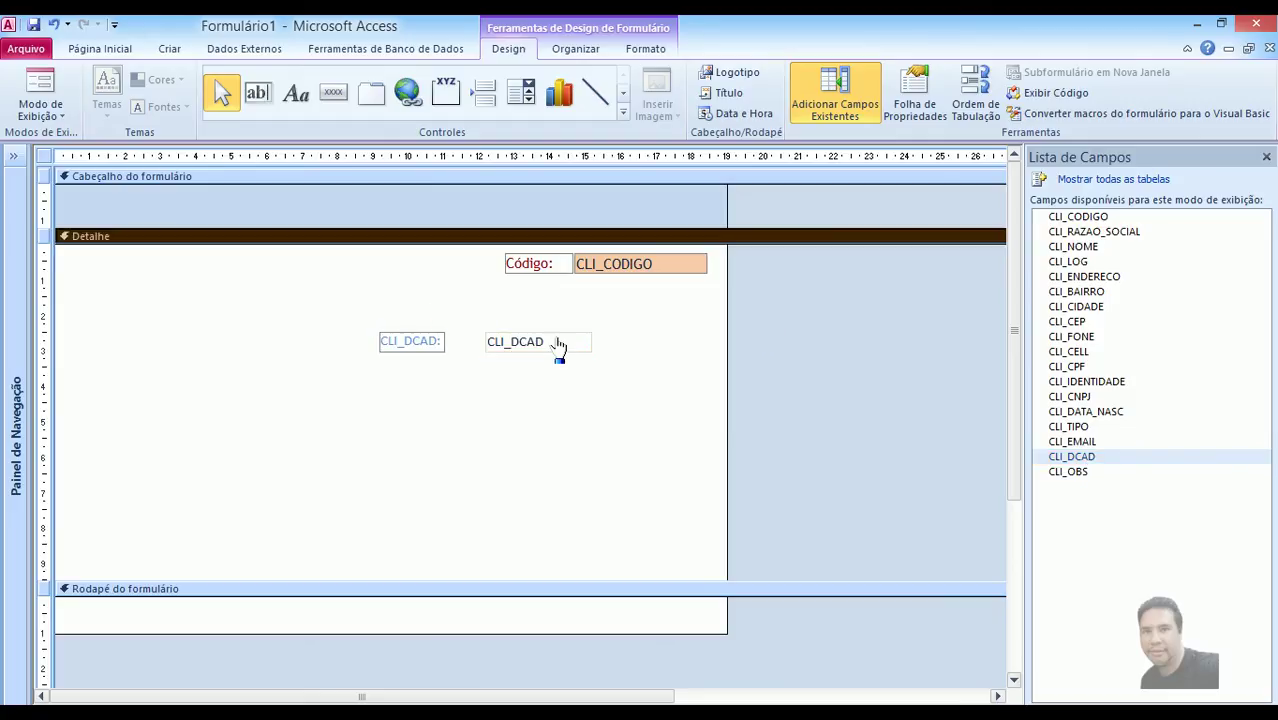
{"action": "left_click_drag", "start_coordinate": [425, 371], "coordinate": [414, 344]}
{"action": "left_click", "coordinate": [584, 322]}
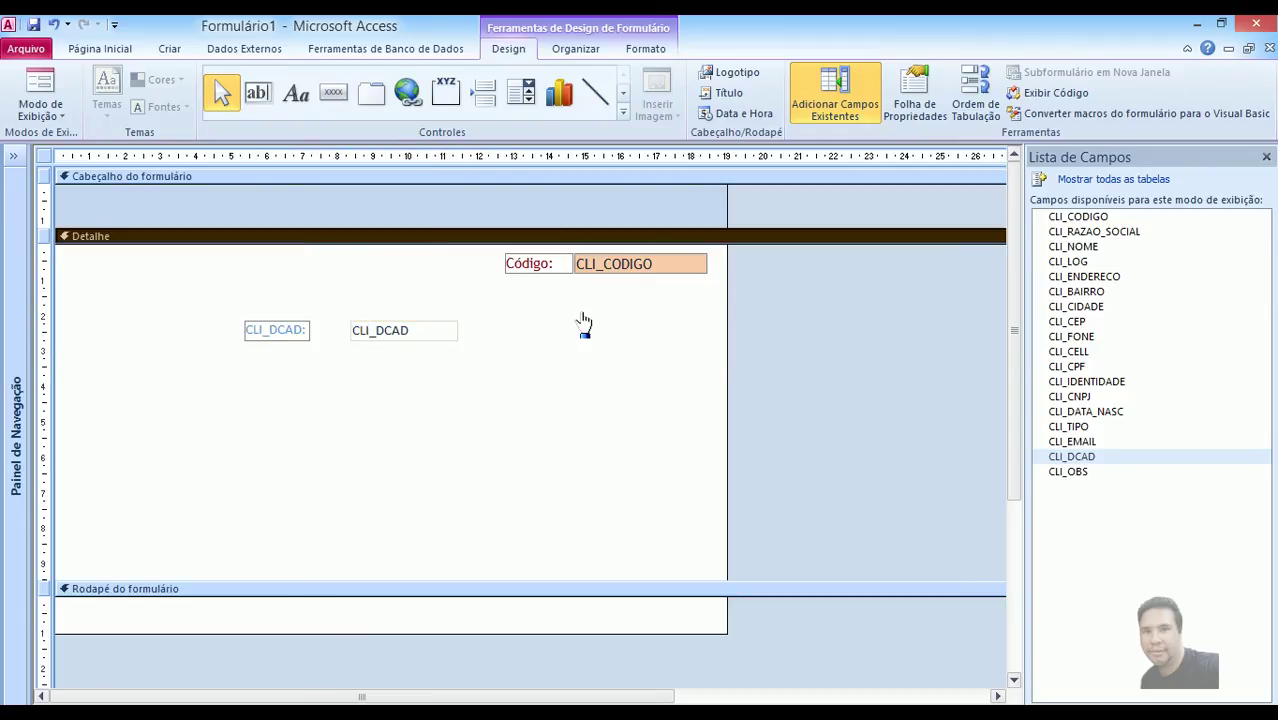
Copy the CLI_CODIGO text box's formatting onto the CLI_DCAD text box with the format painter.
{"action": "left_click", "coordinate": [645, 264]}
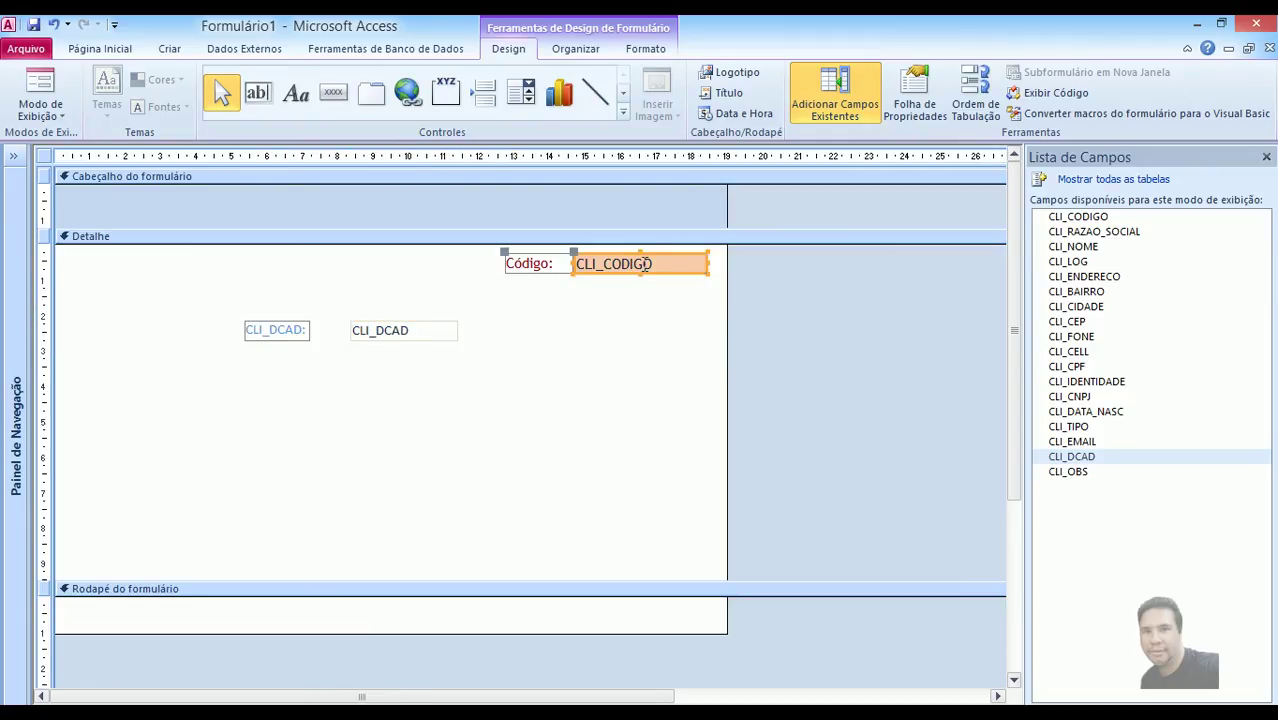
{"action": "left_click", "coordinate": [646, 50]}
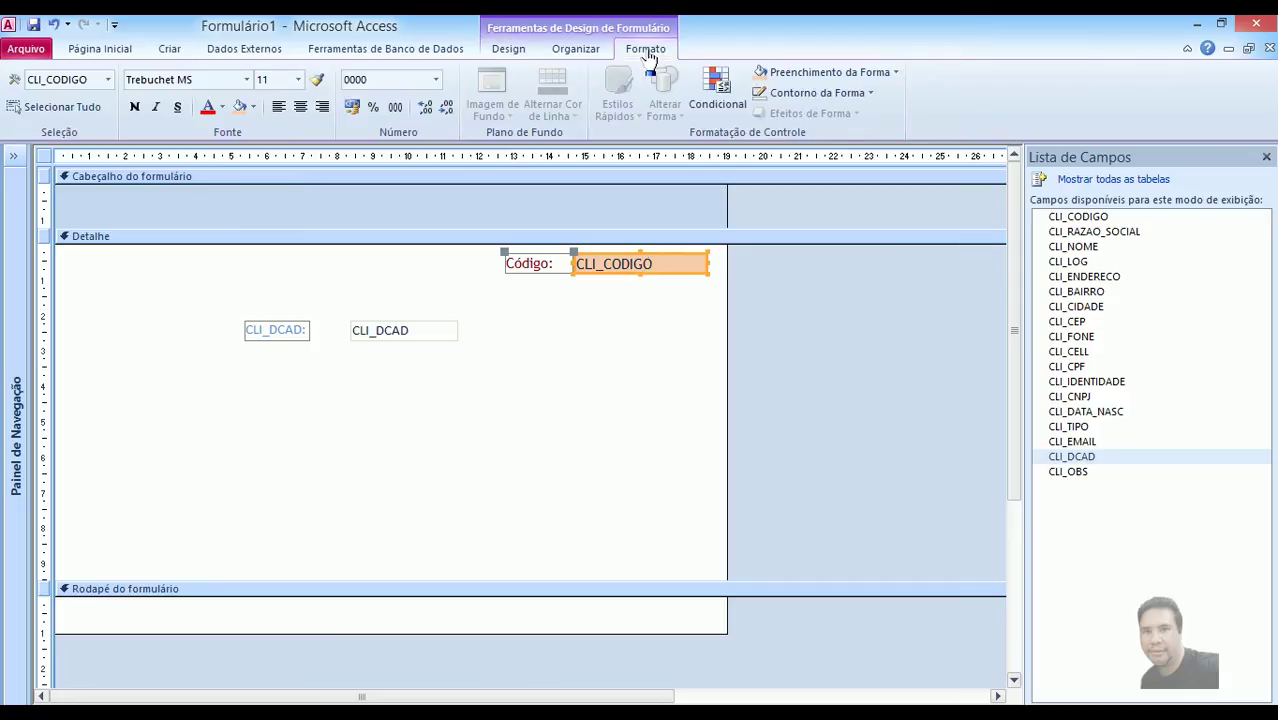
{"action": "left_click", "coordinate": [318, 84]}
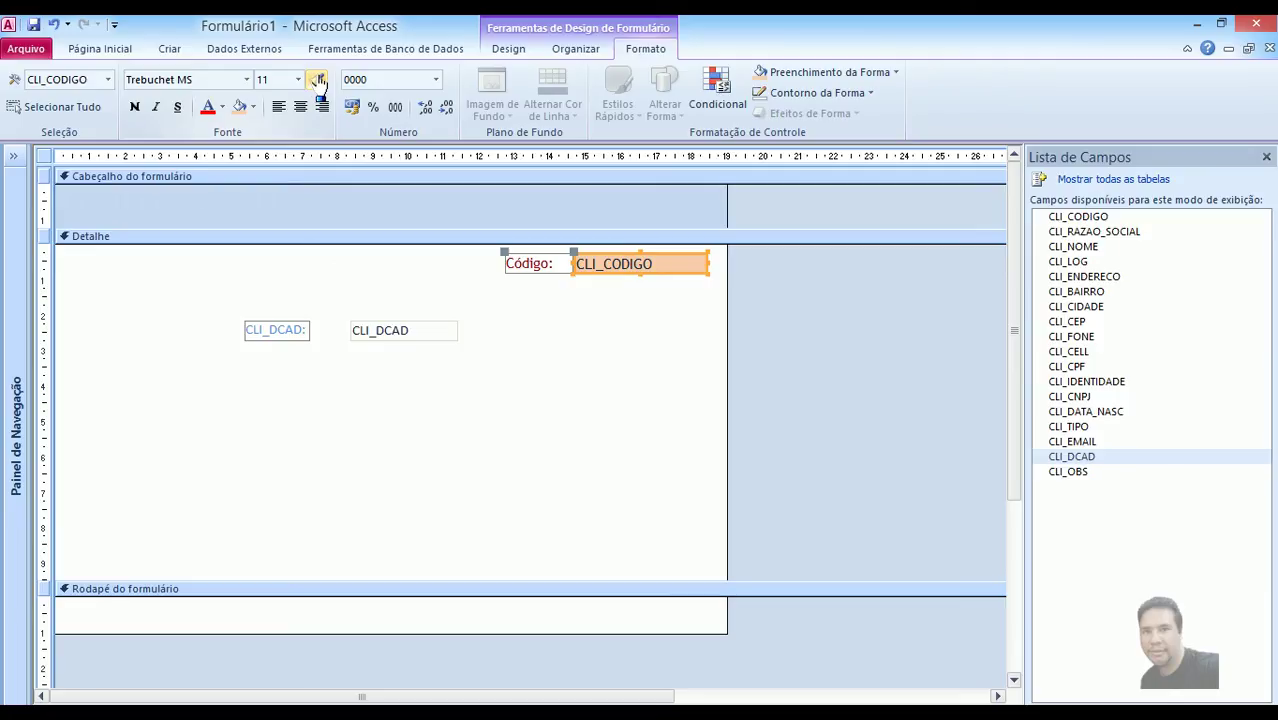
{"action": "left_click", "coordinate": [412, 335]}
{"action": "left_click", "coordinate": [366, 380]}
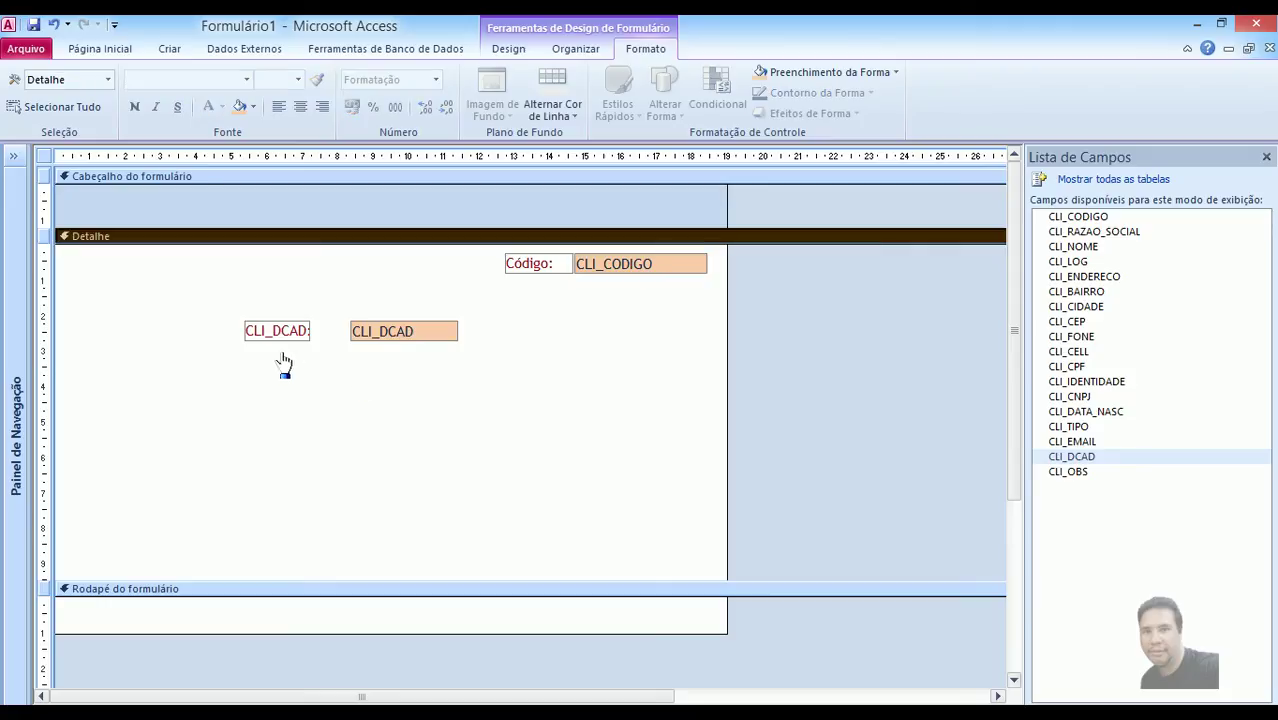
Move the CLI_DCAD text box and its label up into the CLI_CODIGO row, just before the "Código:" label.
{"action": "left_click", "coordinate": [428, 336]}
{"action": "left_click_drag", "start_coordinate": [432, 335], "coordinate": [470, 270]}
{"action": "left_click", "coordinate": [436, 312]}
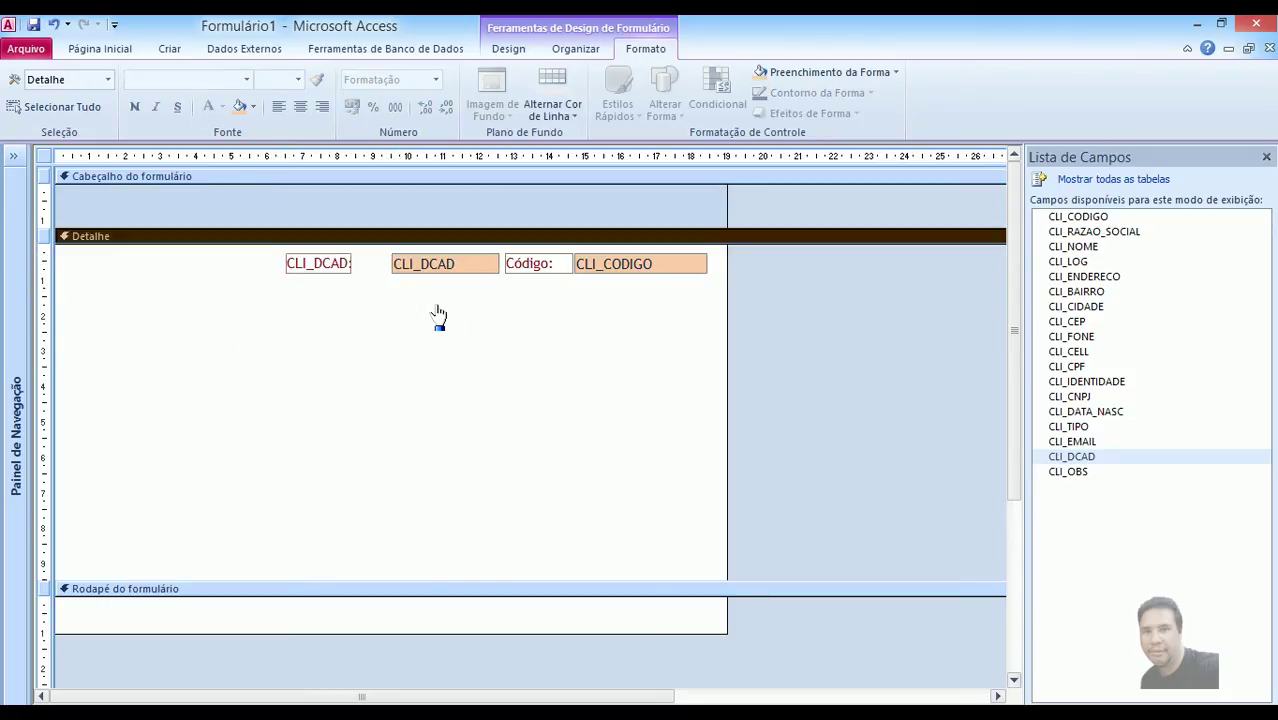
{"action": "left_click", "coordinate": [336, 266]}
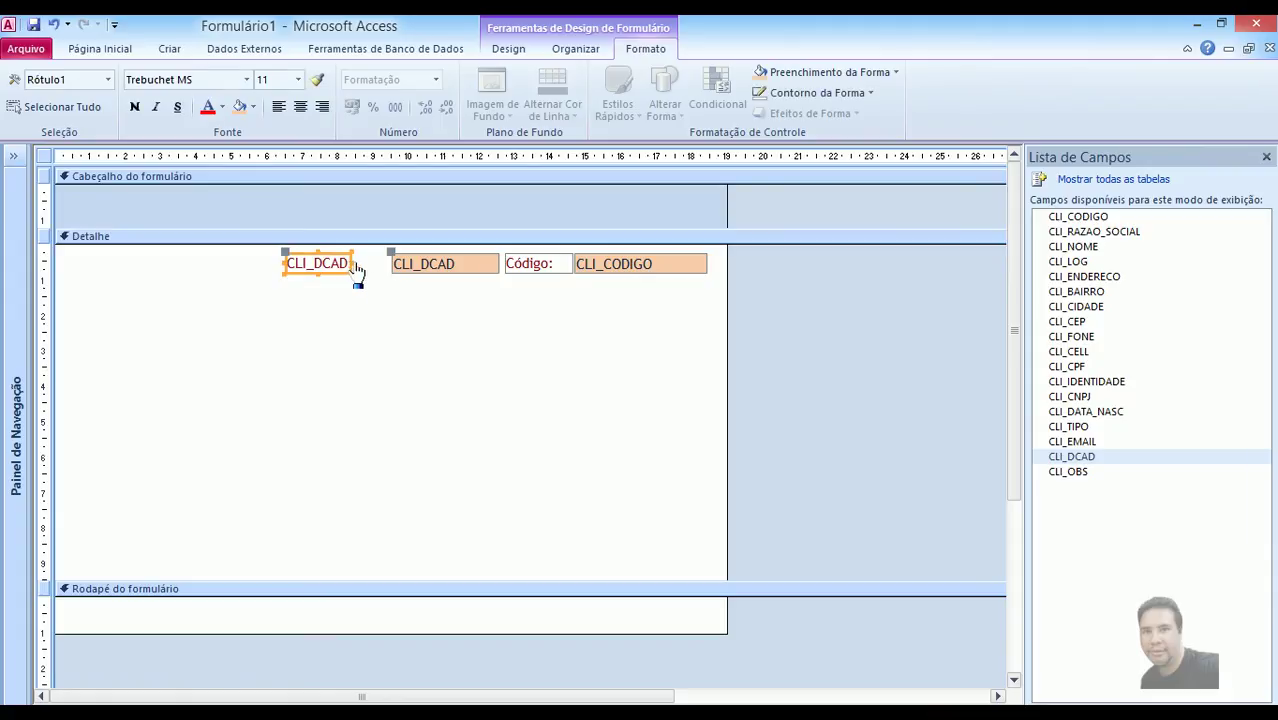
{"action": "left_click", "coordinate": [378, 320]}
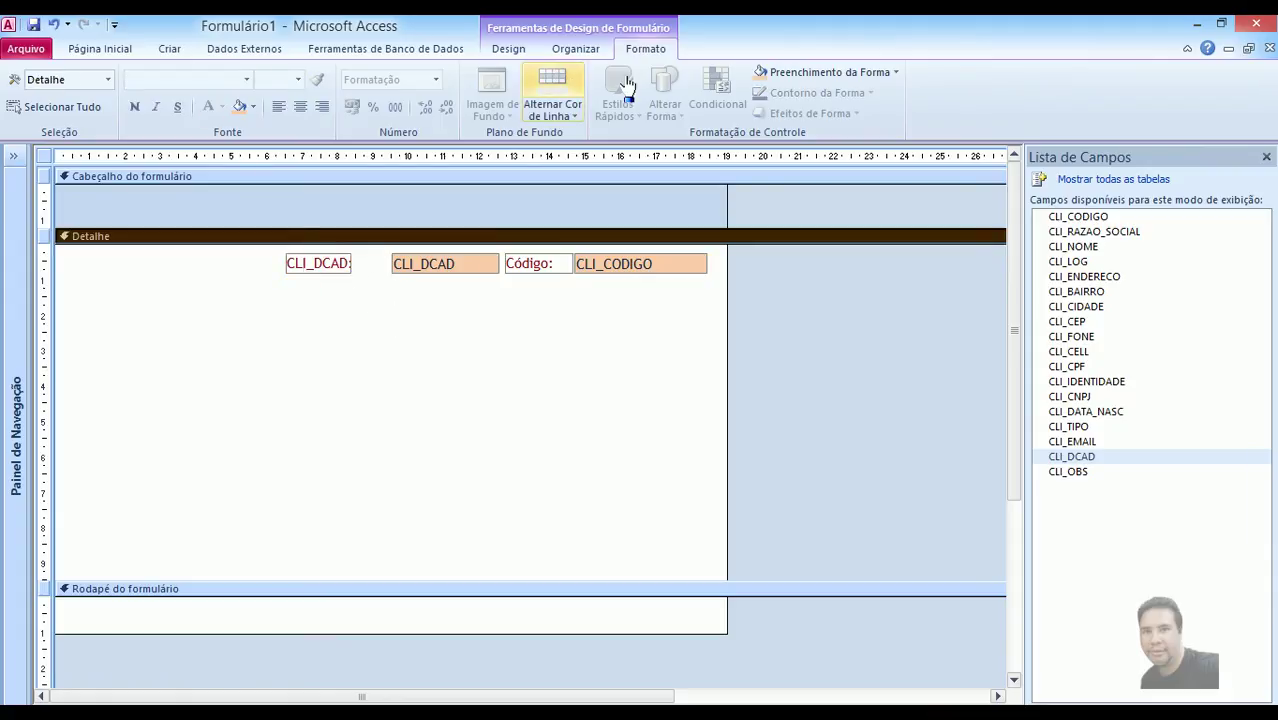
{"action": "left_click", "coordinate": [512, 50]}
{"action": "left_click", "coordinate": [584, 52]}
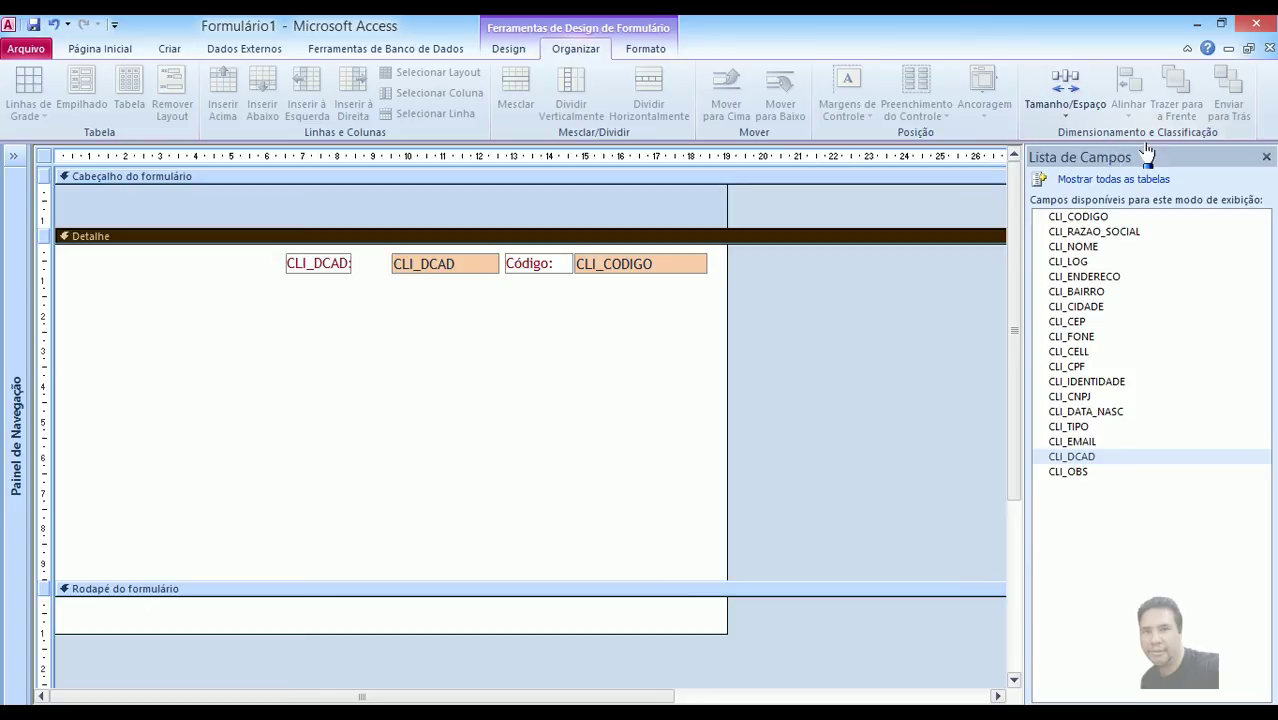
{"action": "left_click", "coordinate": [1068, 112]}
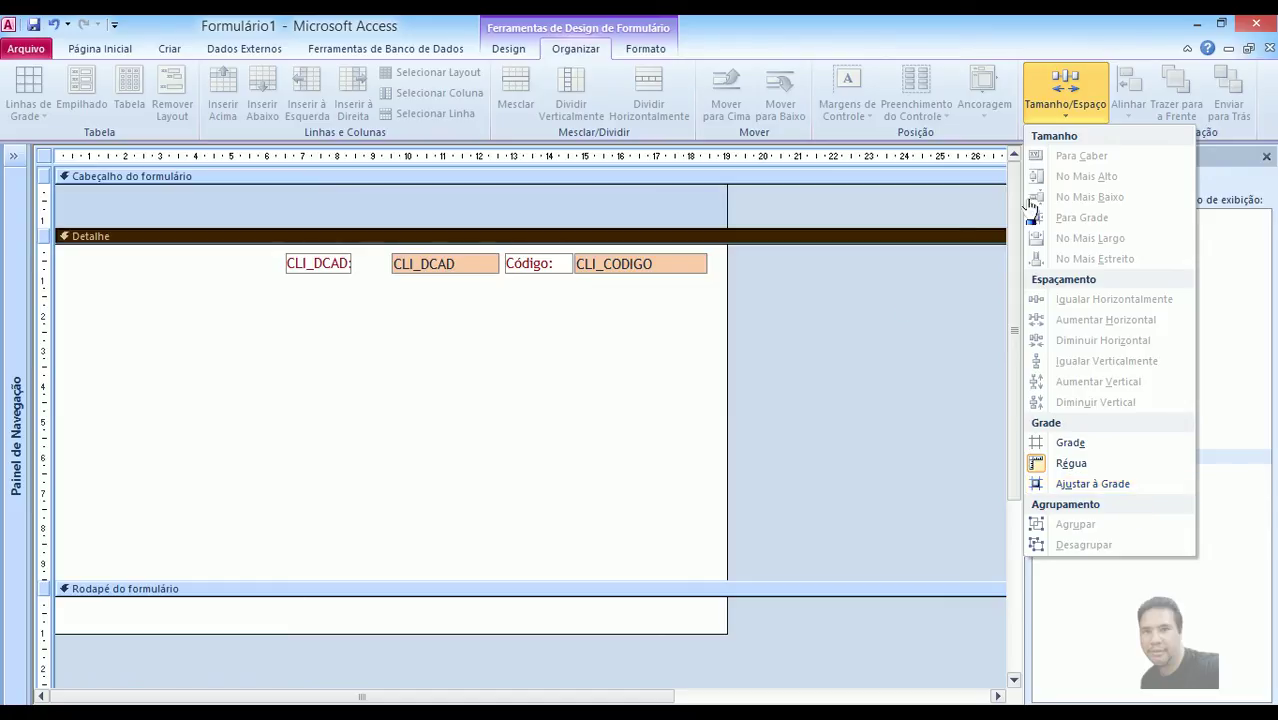
{"action": "left_click", "coordinate": [500, 395]}
Nudge the CLI_DCAD text box and its label slightly farther from the "Código:" label, aligned on the same row.
{"action": "left_click", "coordinate": [442, 268]}
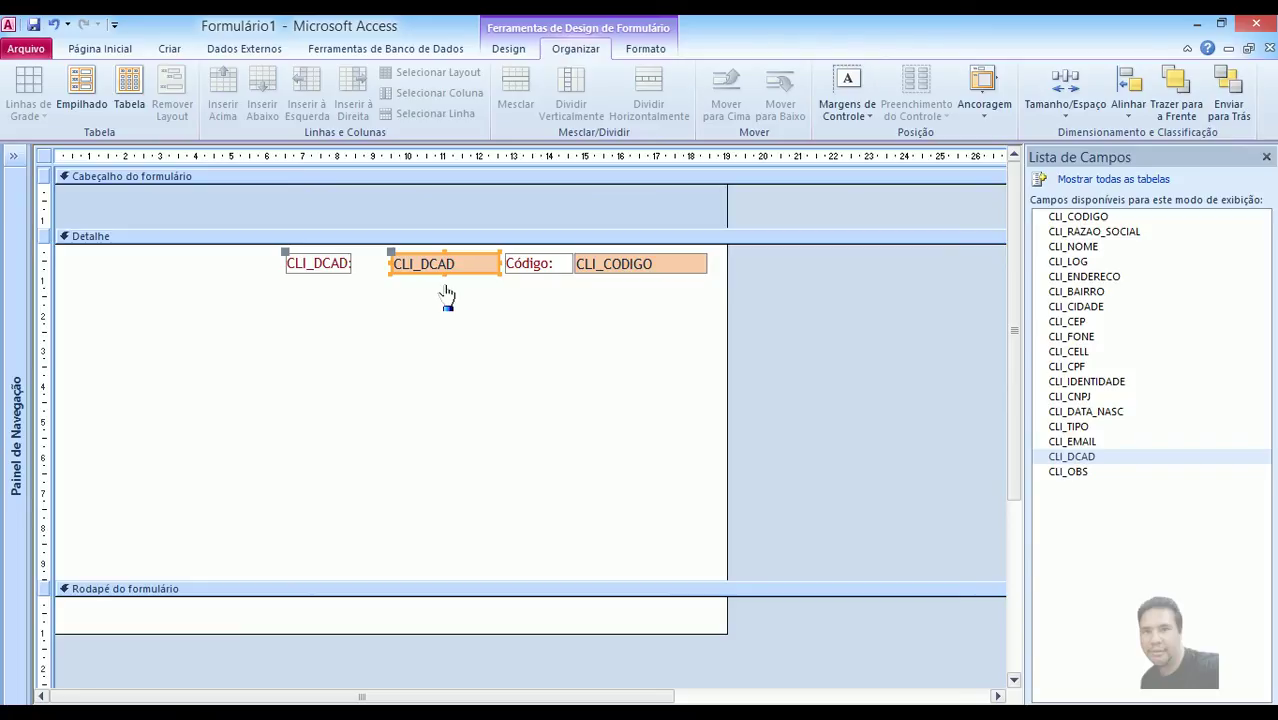
{"action": "key", "text": "Down"}
{"action": "key", "text": "Down"}
{"action": "key", "text": "Down"}
{"action": "key", "text": "Down"}
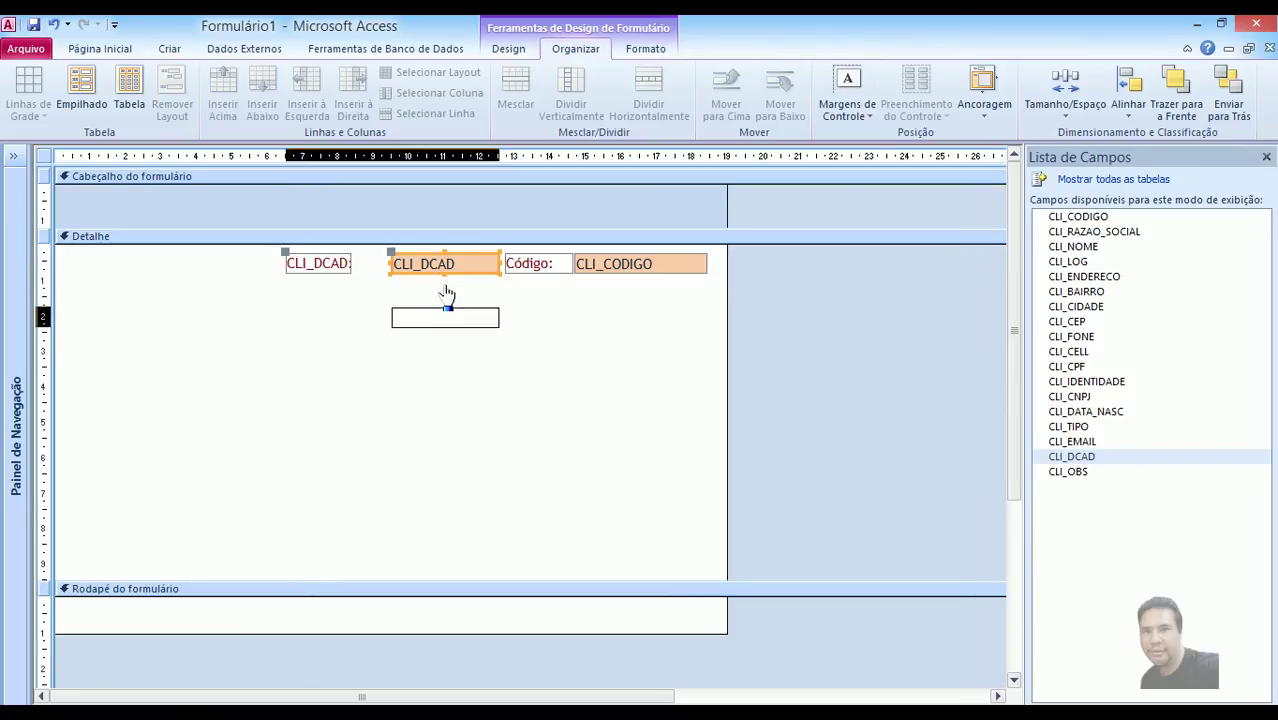
{"action": "key", "text": "Left"}
{"action": "key", "text": "Left"}
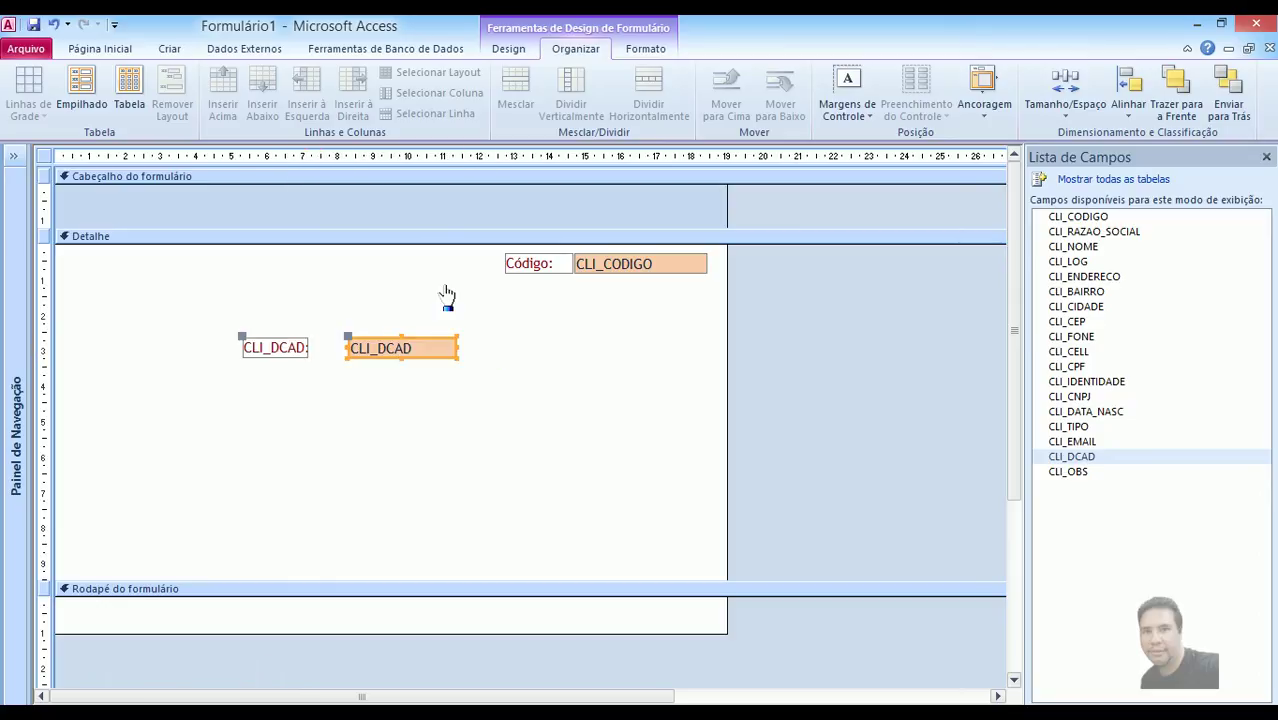
{"action": "key", "text": "Right"}
{"action": "key", "text": "Right"}
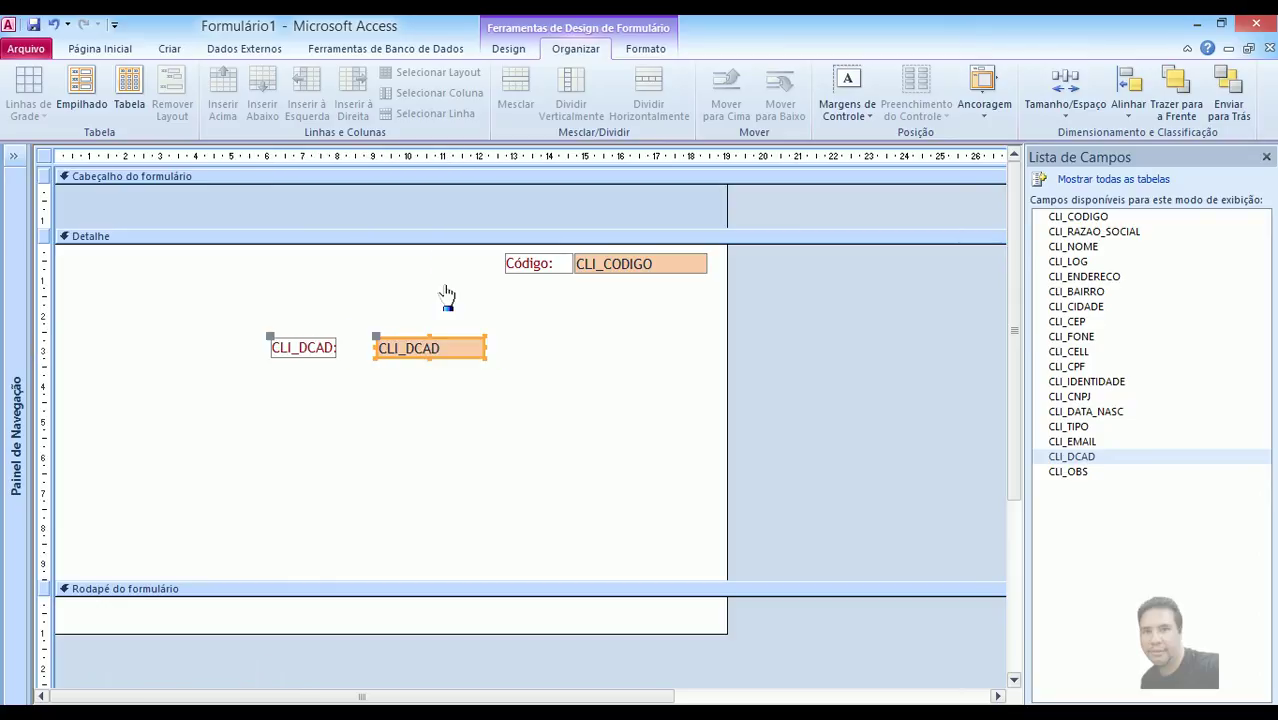
{"action": "key", "text": "Up"}
{"action": "key", "text": "Up"}
{"action": "key", "text": "Up"}
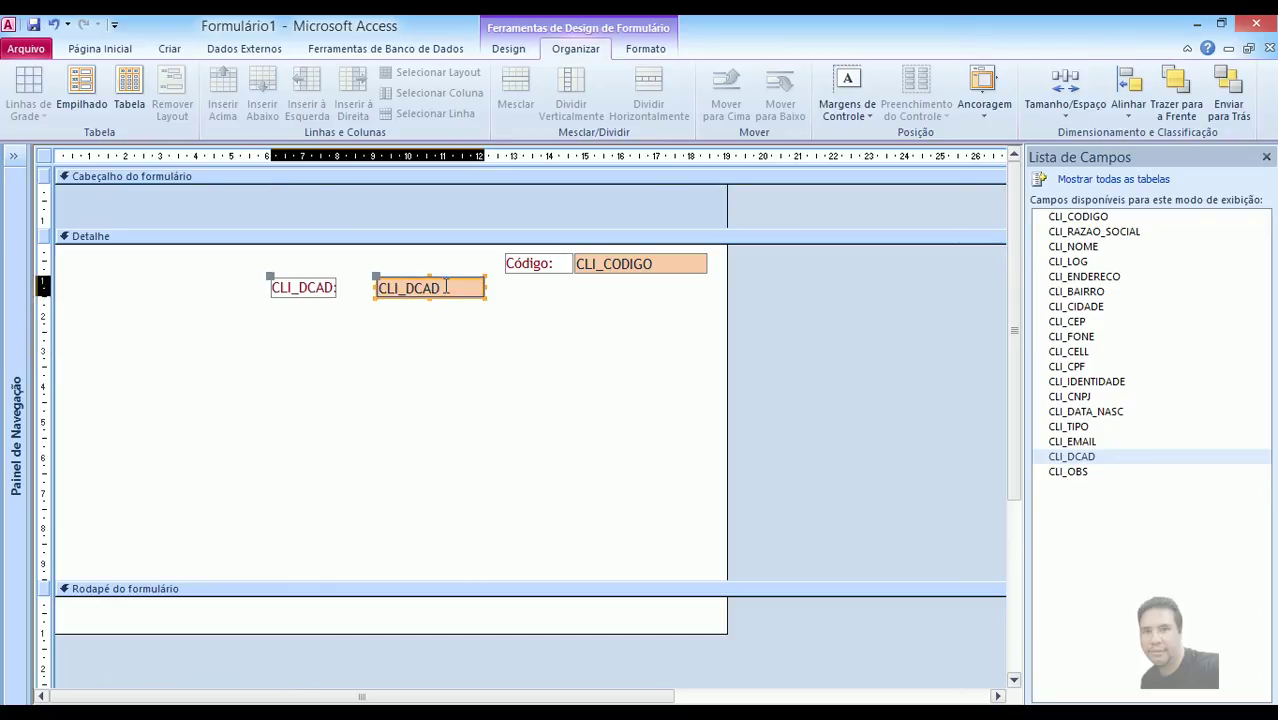
{"action": "key", "text": "Up"}
{"action": "key", "text": "Up"}
{"action": "key", "text": "Up"}
{"action": "key", "text": "Up"}
{"action": "key", "text": "Up"}
{"action": "key", "text": "Up"}
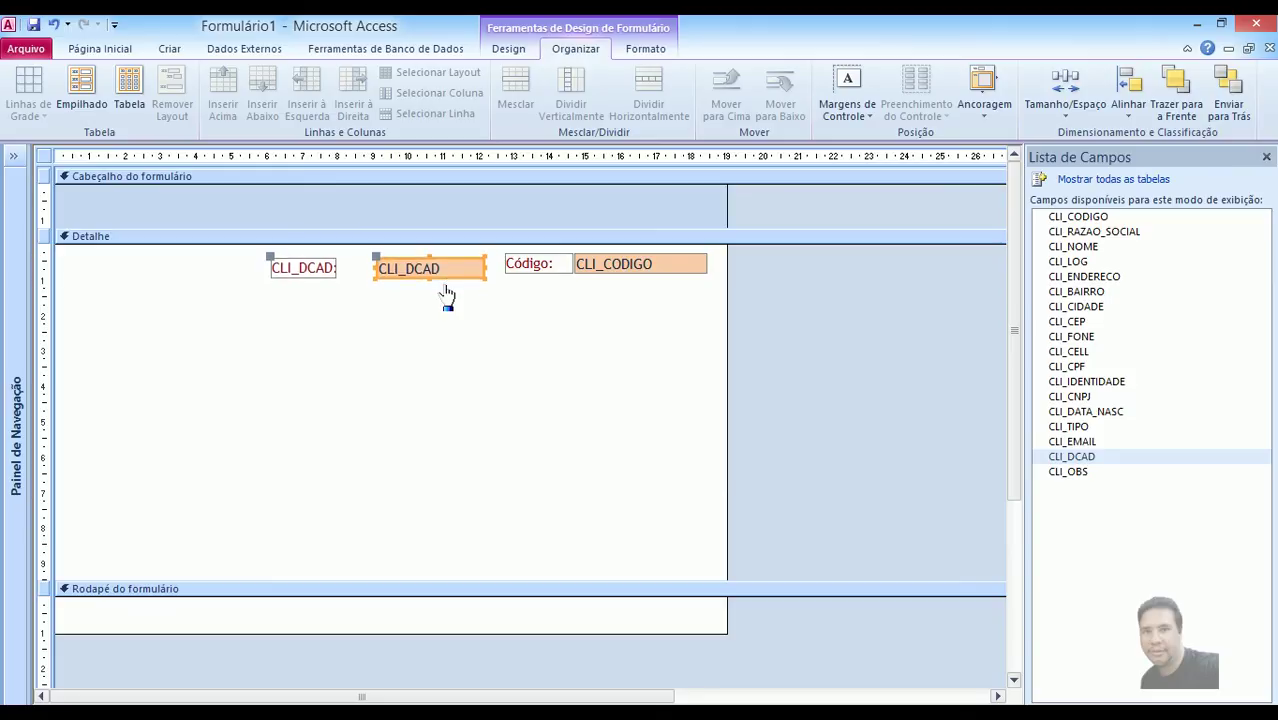
{"action": "key", "text": "Up"}
{"action": "key", "text": "Up"}
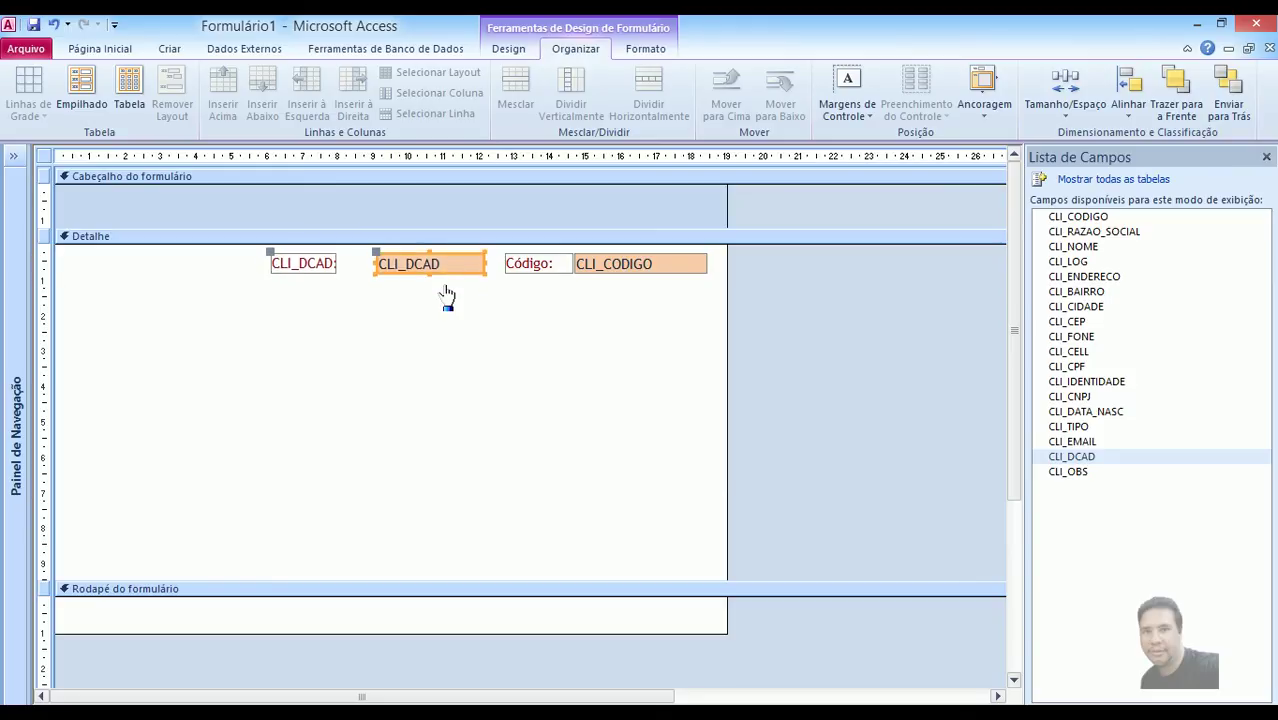
{"action": "left_click", "coordinate": [445, 294]}
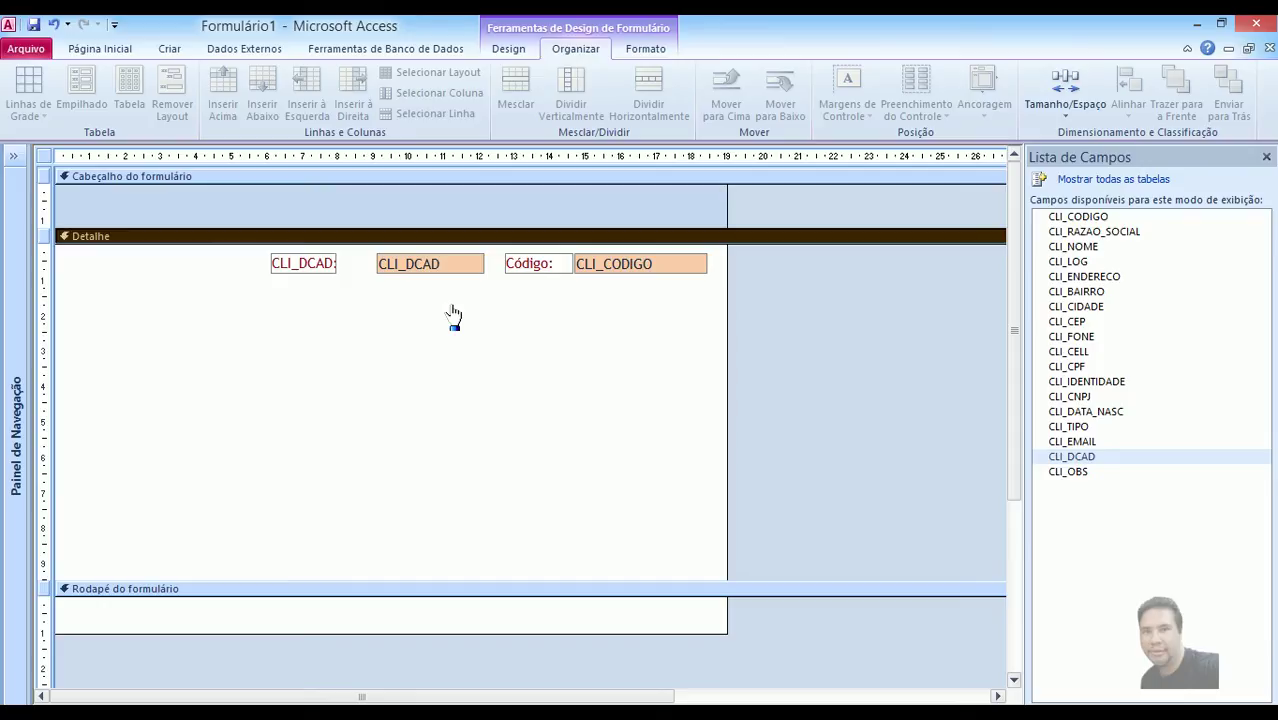
Widen the CLI_DCAD label so that it reaches the edge of its text box.
{"action": "left_click", "coordinate": [332, 266]}
{"action": "left_click_drag", "start_coordinate": [338, 262], "coordinate": [376, 263]}
{"action": "left_click", "coordinate": [367, 302]}
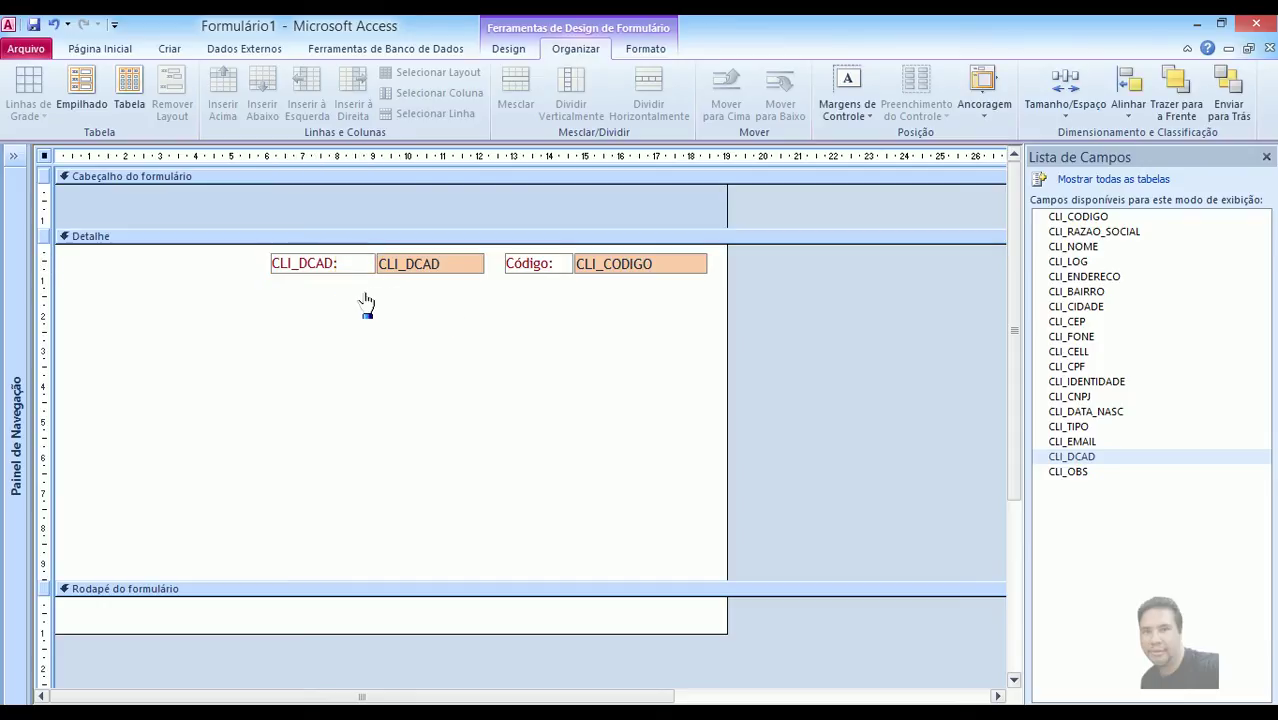
Change the caption of the CLI_DCAD label to "Data de Cadastro:".
{"action": "left_click", "coordinate": [537, 268]}
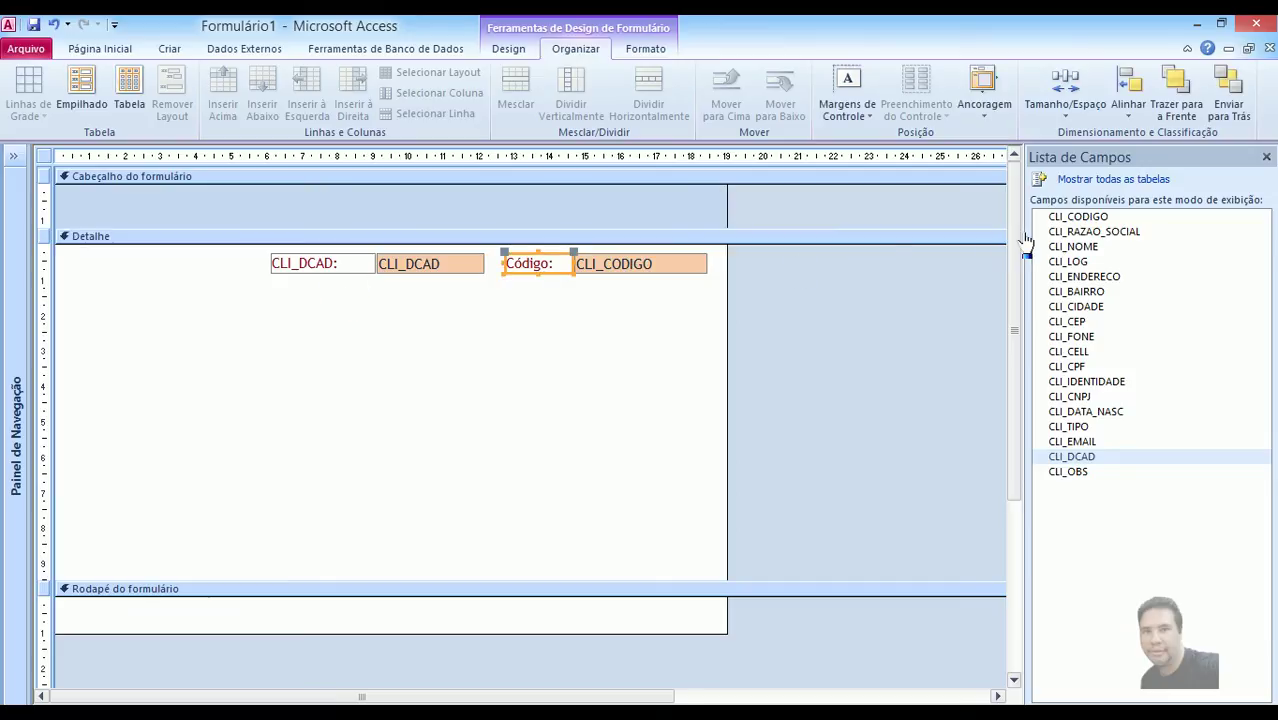
{"action": "left_click", "coordinate": [318, 273]}
{"action": "left_click", "coordinate": [380, 333]}
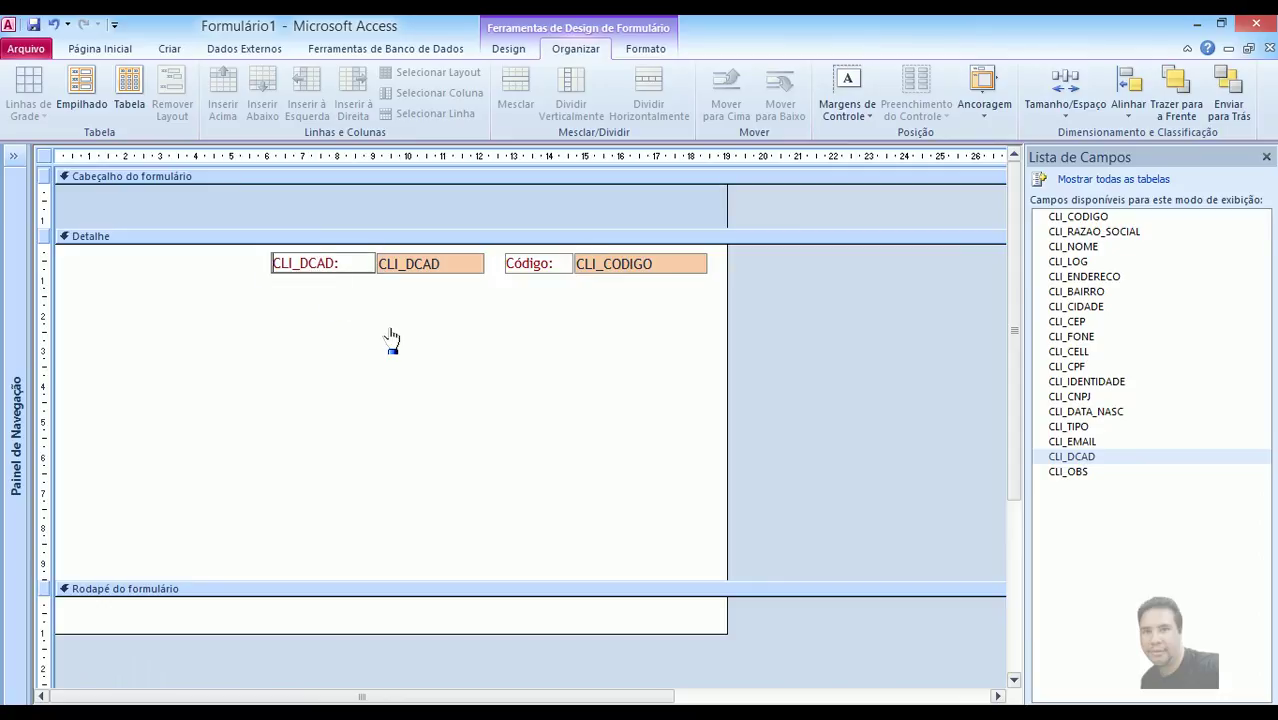
{"action": "key", "text": "Delete"}
{"action": "key", "text": "Delete"}
{"action": "key", "text": "Delete"}
{"action": "key", "text": "Delete"}
{"action": "key", "text": "Delete"}
{"action": "key", "text": "Delete"}
{"action": "key", "text": "Delete"}
{"action": "key", "text": "Delete"}
{"action": "type", "text": "Data de Cadastr"}
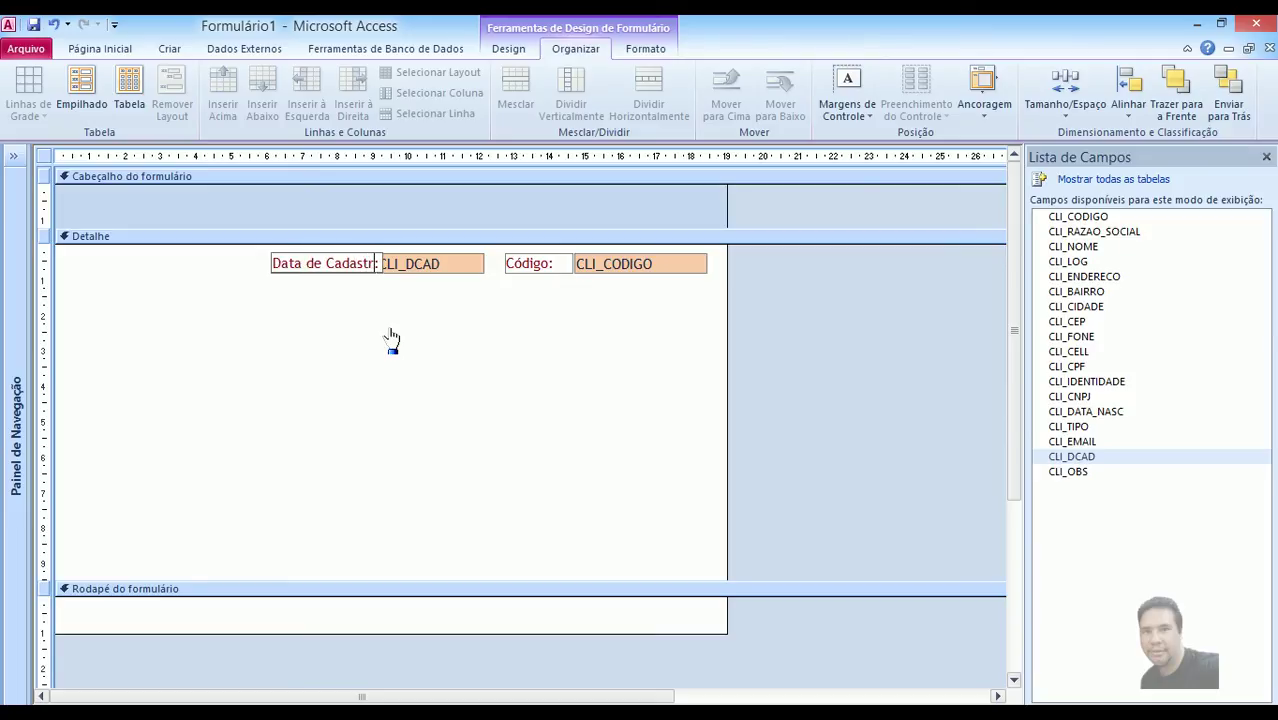
{"action": "type", "text": "o"}
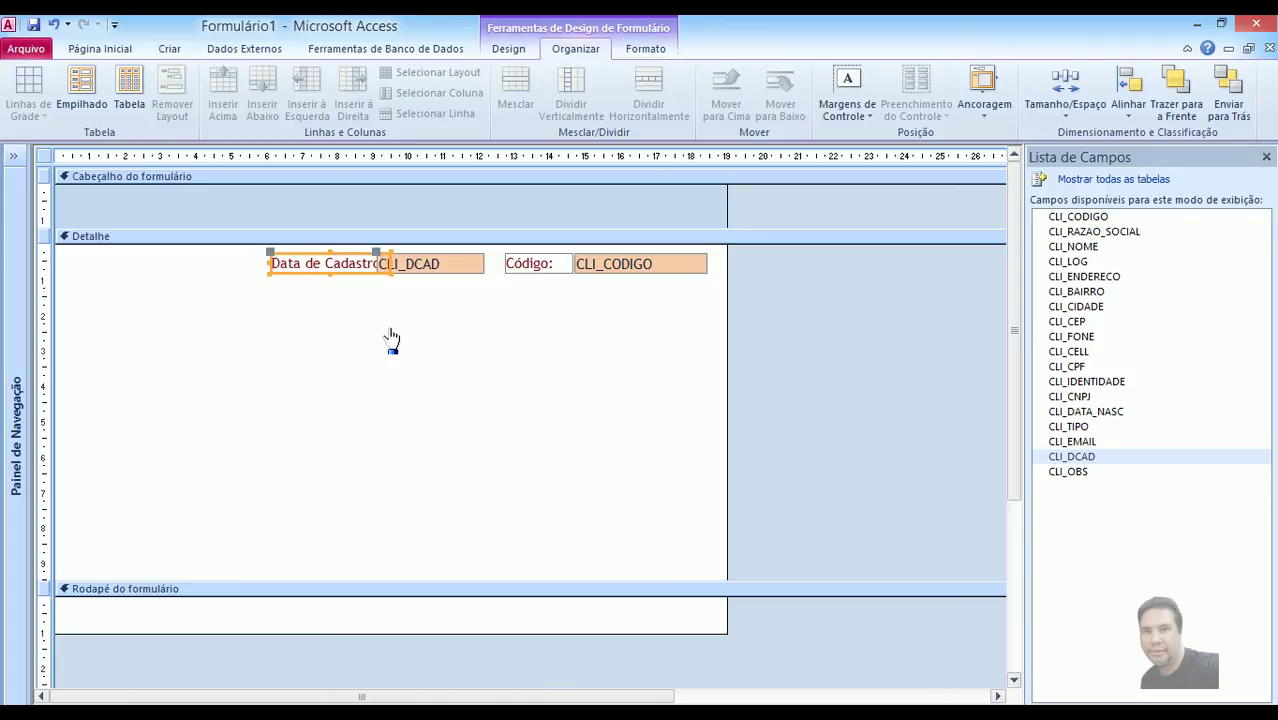
{"action": "left_click", "coordinate": [391, 338]}
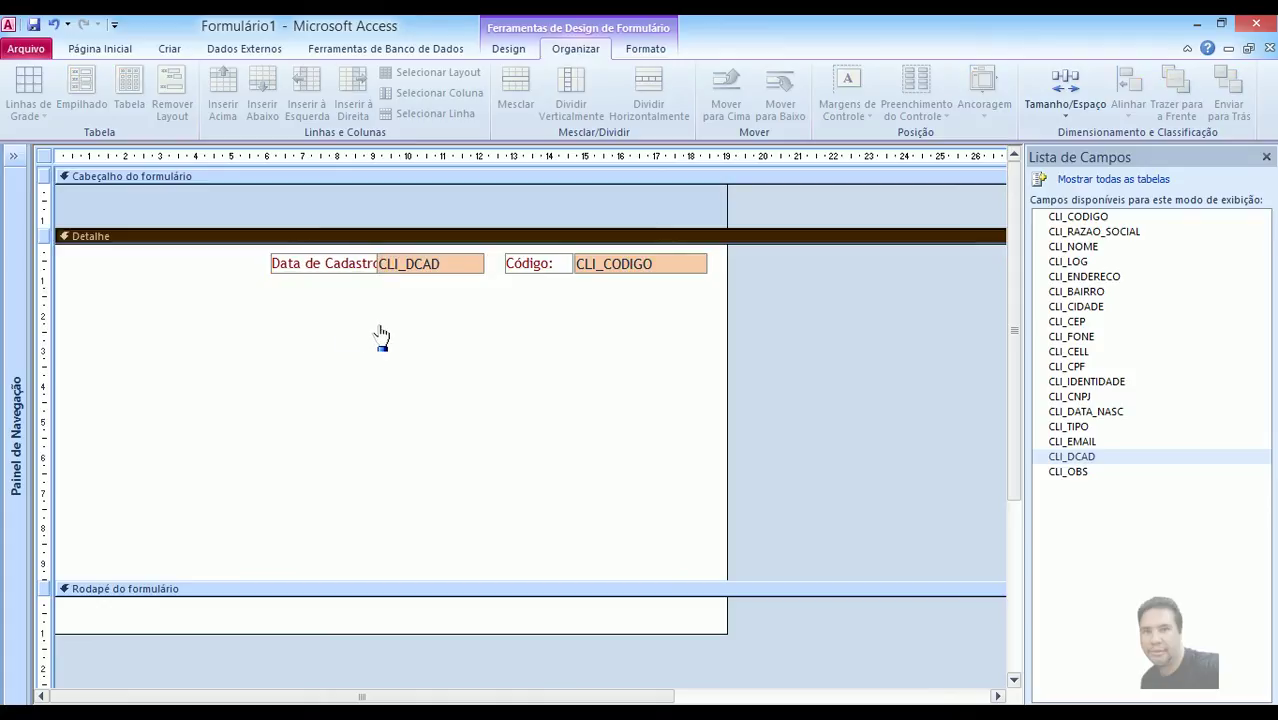
Resize the "Data de Cadastro:" label so its whole caption fits and it ends at the edge of the CLI_DCAD text box.
{"action": "left_click", "coordinate": [358, 266]}
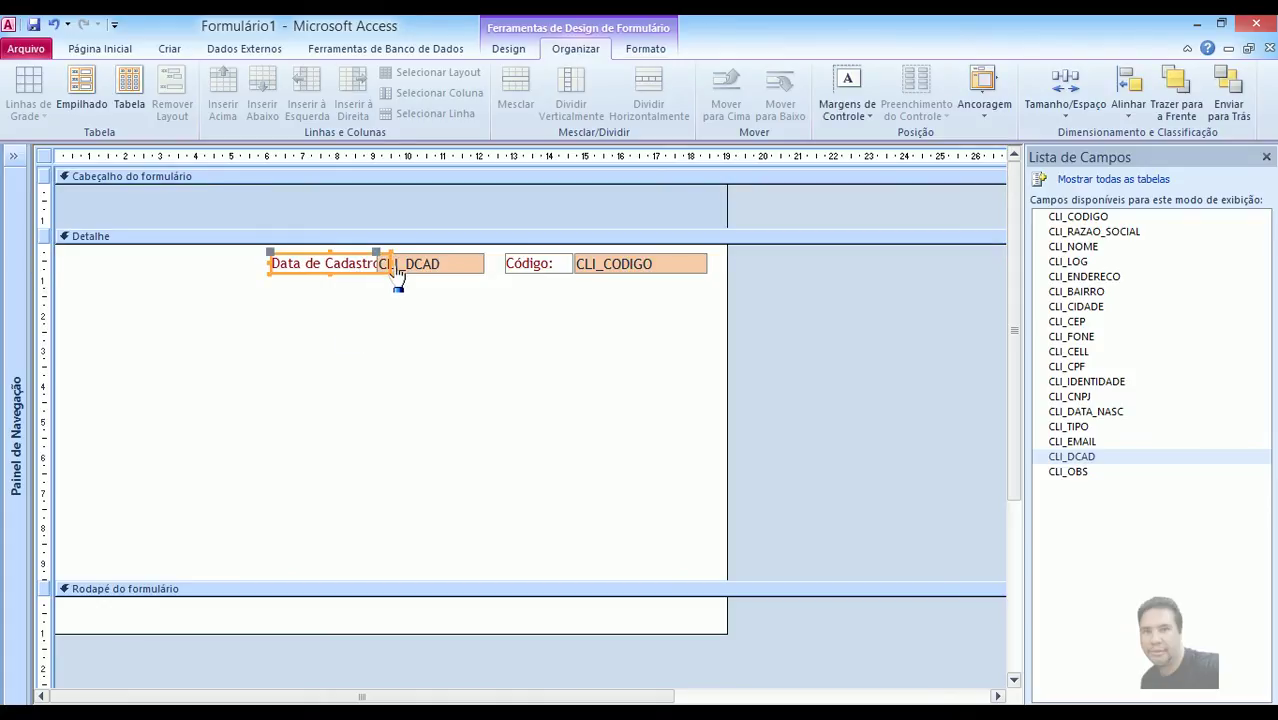
{"action": "key", "text": "shift+Left"}
{"action": "key", "text": "shift+Left"}
{"action": "key", "text": "shift+Left"}
{"action": "left_click", "coordinate": [408, 320]}
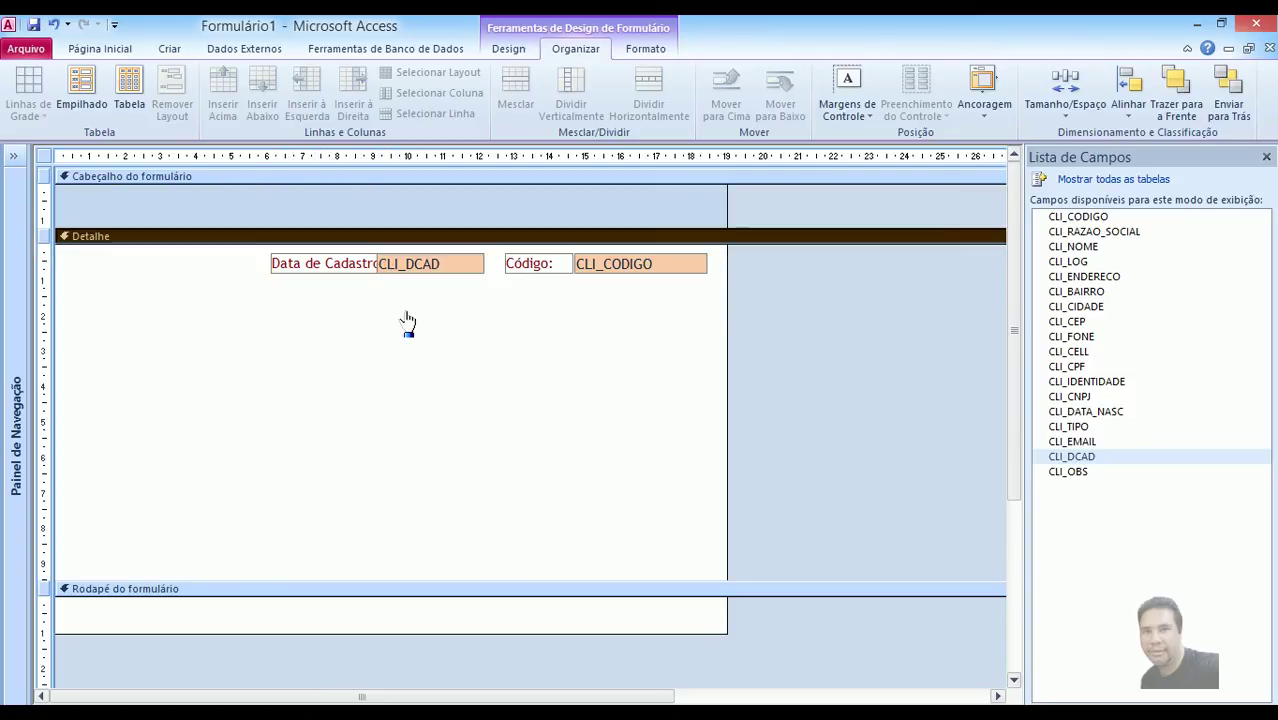
{"action": "left_click", "coordinate": [348, 268]}
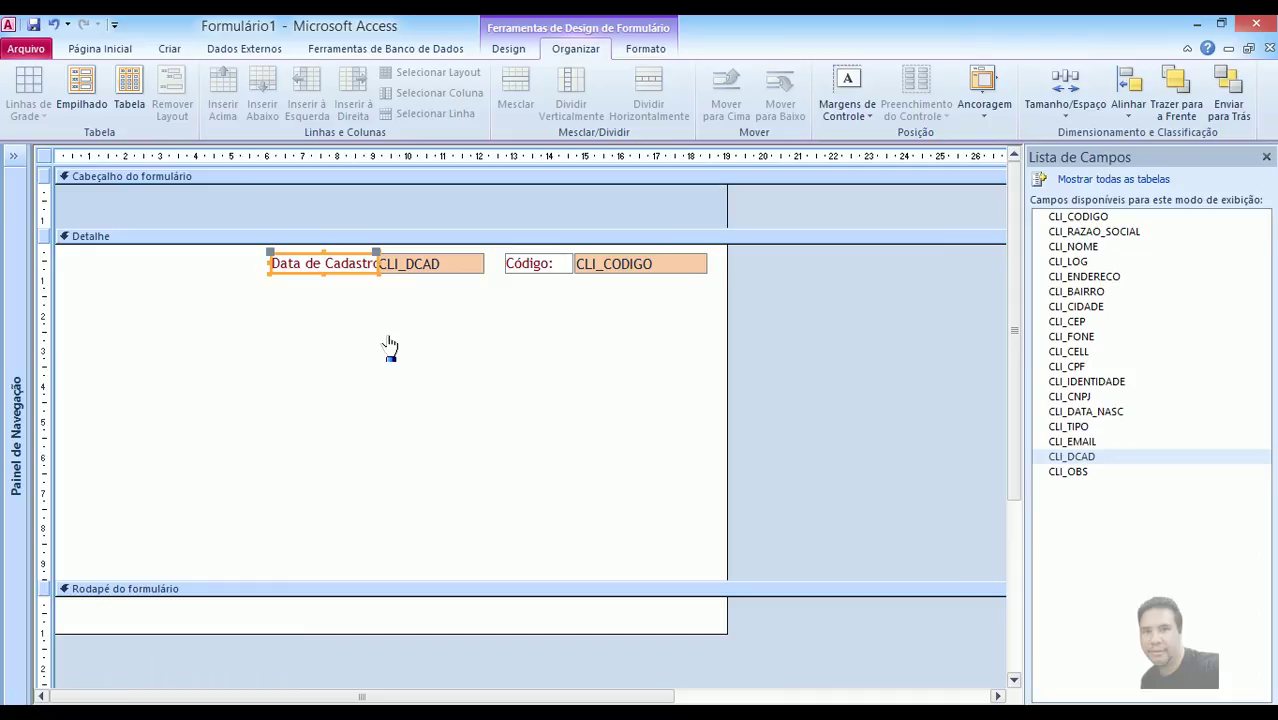
{"action": "key", "text": "shift+Left"}
{"action": "key", "text": "shift+Left"}
{"action": "key", "text": "shift+Left"}
{"action": "key", "text": "shift+Left"}
{"action": "key", "text": "shift+Left"}
{"action": "key", "text": "shift+Left"}
{"action": "key", "text": "shift+Left"}
{"action": "key", "text": "shift+Left"}
{"action": "key", "text": "shift+Left"}
{"action": "key", "text": "shift+Left"}
{"action": "key", "text": "shift+Left"}
{"action": "key", "text": "shift+Left"}
{"action": "key", "text": "shift+Left"}
{"action": "key", "text": "shift+Left"}
{"action": "key", "text": "shift+Right"}
{"action": "key", "text": "shift+Right"}
{"action": "key", "text": "shift+Right"}
{"action": "key", "text": "shift+Right"}
{"action": "key", "text": "shift+Right"}
{"action": "key", "text": "shift+Right"}
{"action": "key", "text": "shift+Right"}
{"action": "key", "text": "shift+Right"}
{"action": "key", "text": "shift+Right"}
{"action": "key", "text": "shift+Right"}
{"action": "key", "text": "shift+Right"}
{"action": "key", "text": "shift+Right"}
{"action": "key", "text": "shift+Right"}
{"action": "left_click_drag", "start_coordinate": [268, 262], "coordinate": [241, 262]}
{"action": "left_click", "coordinate": [432, 321]}
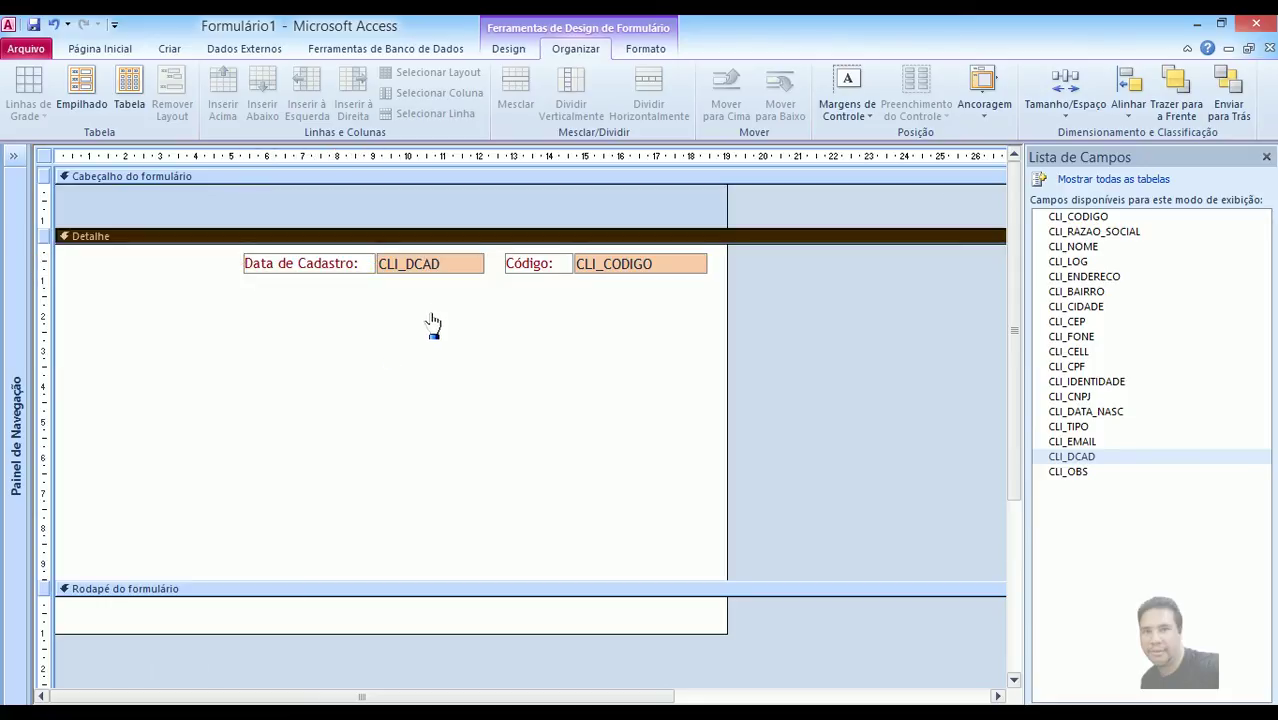
{"action": "left_click", "coordinate": [540, 267]}
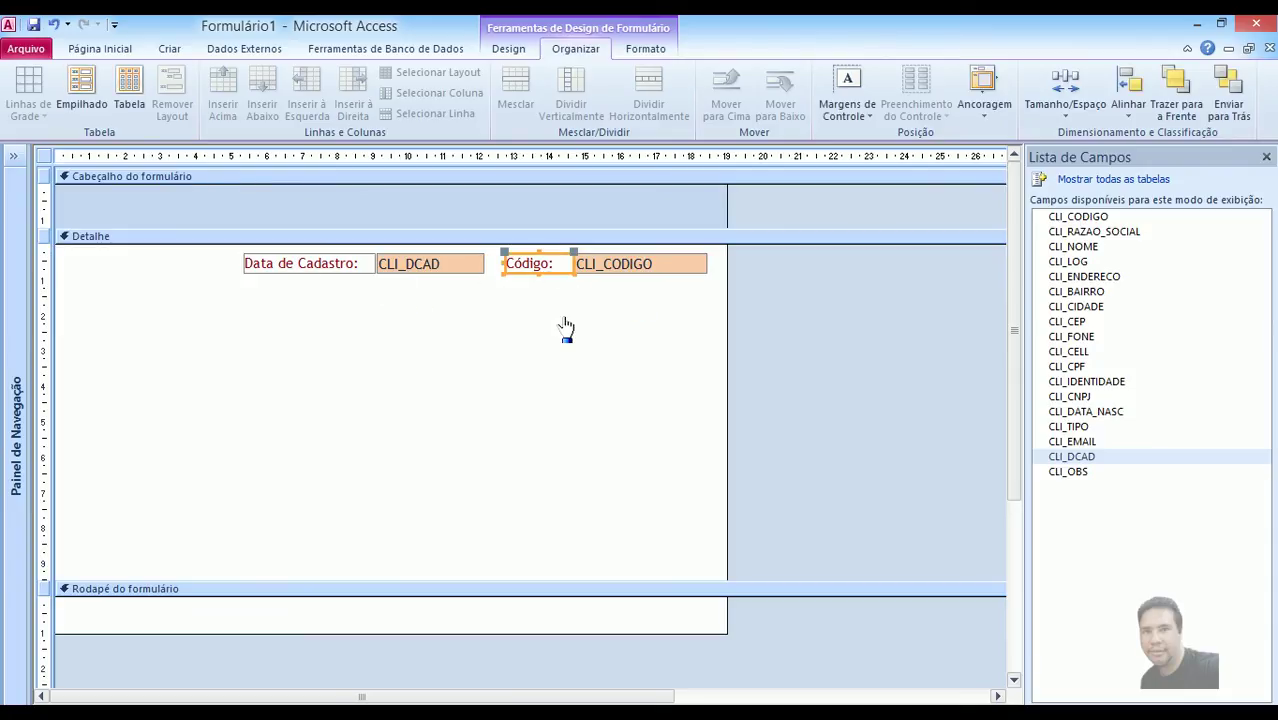
{"action": "left_click", "coordinate": [565, 328]}
{"action": "left_click", "coordinate": [345, 264]}
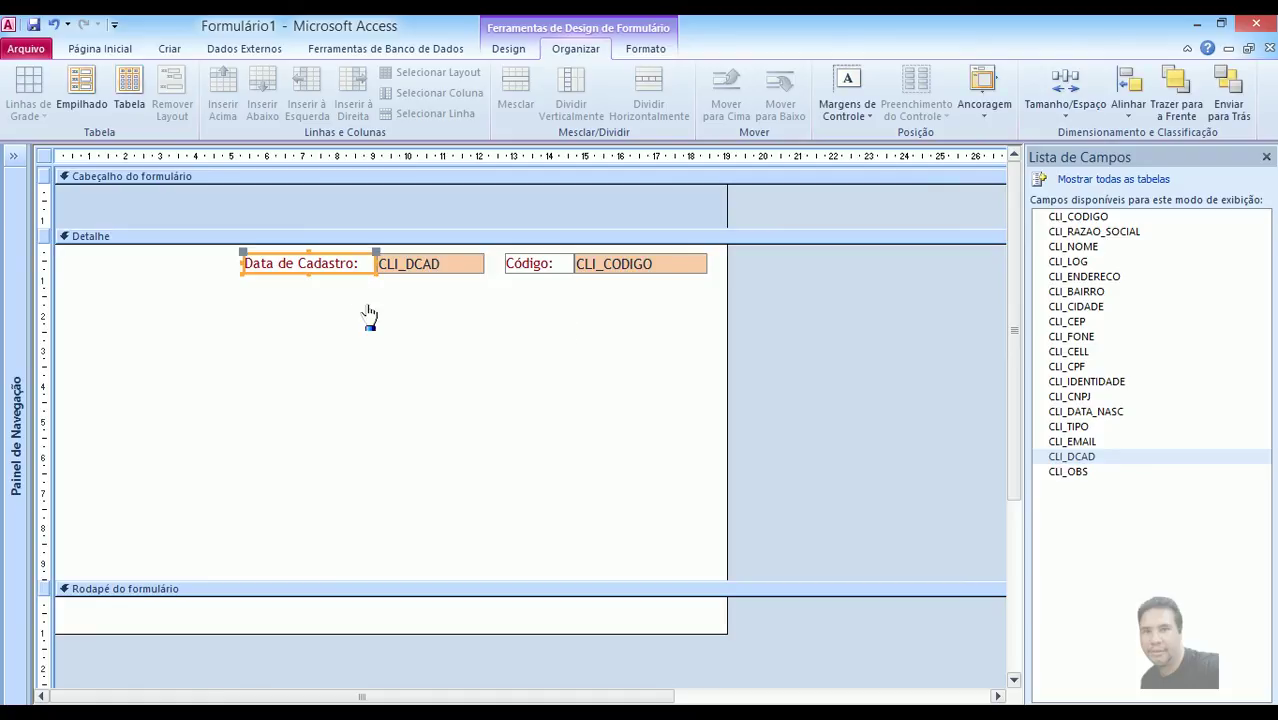
{"action": "left_click", "coordinate": [369, 316]}
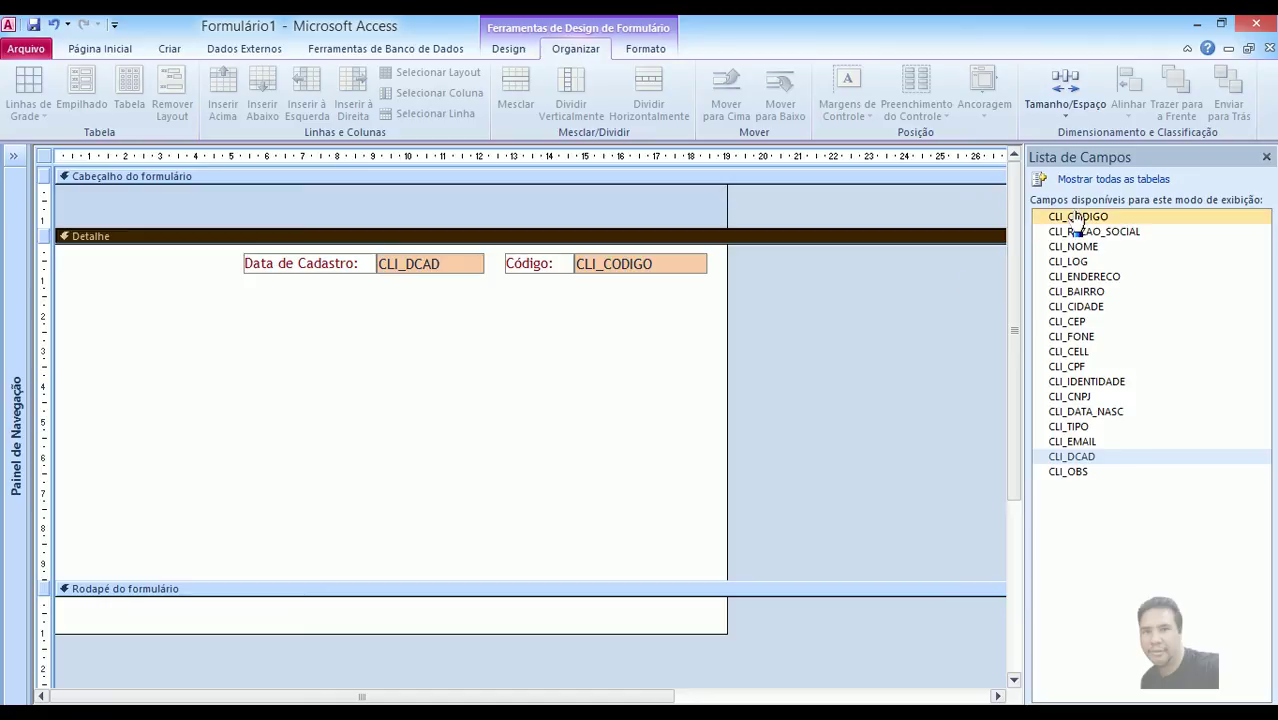
{"action": "left_click_drag", "start_coordinate": [1080, 224], "coordinate": [200, 297]}
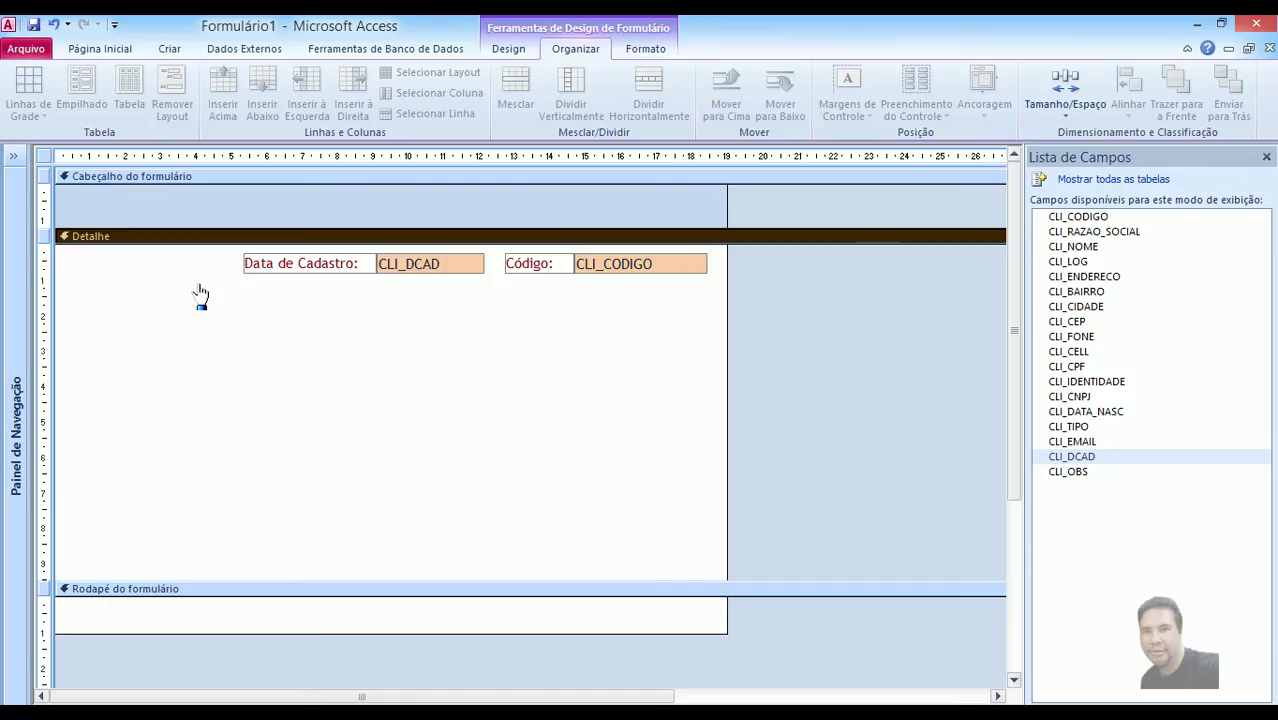
Draw a combo box about 2.3 cm wide in the Detalhe section, below the "Data de Cadastro:" label, with the control wizard.
{"action": "left_click", "coordinate": [509, 49]}
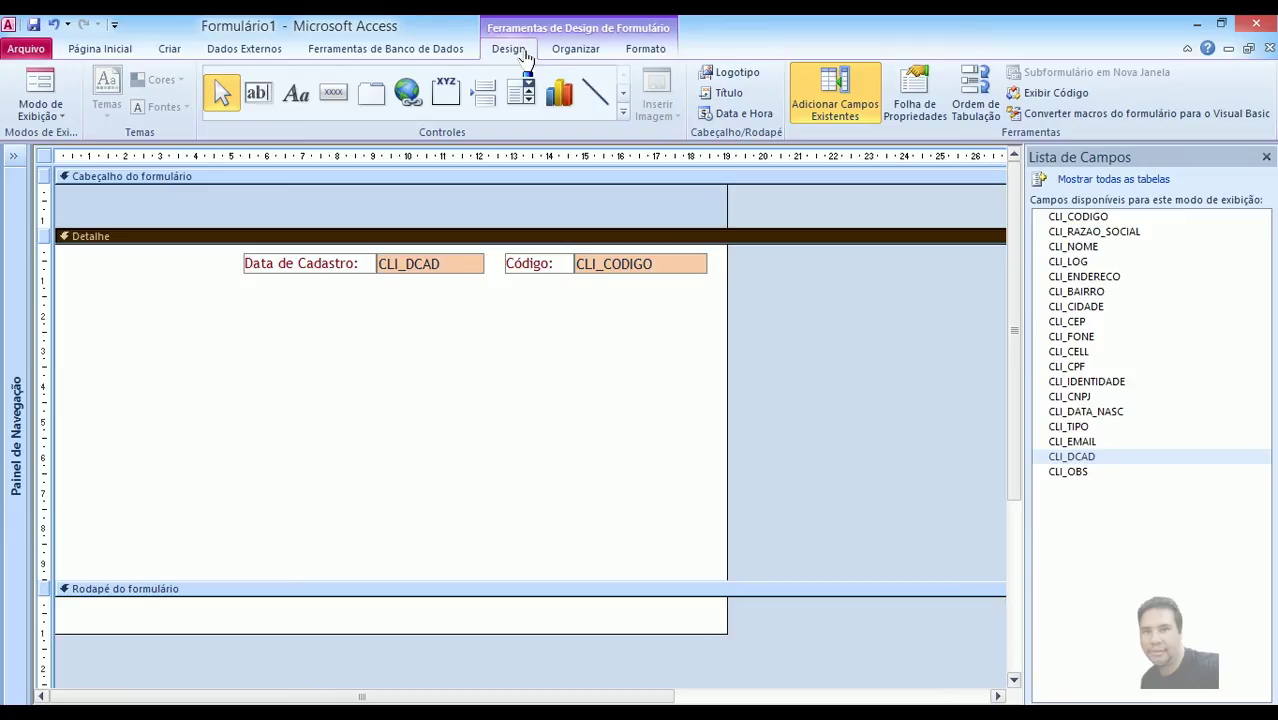
{"action": "left_click", "coordinate": [624, 116]}
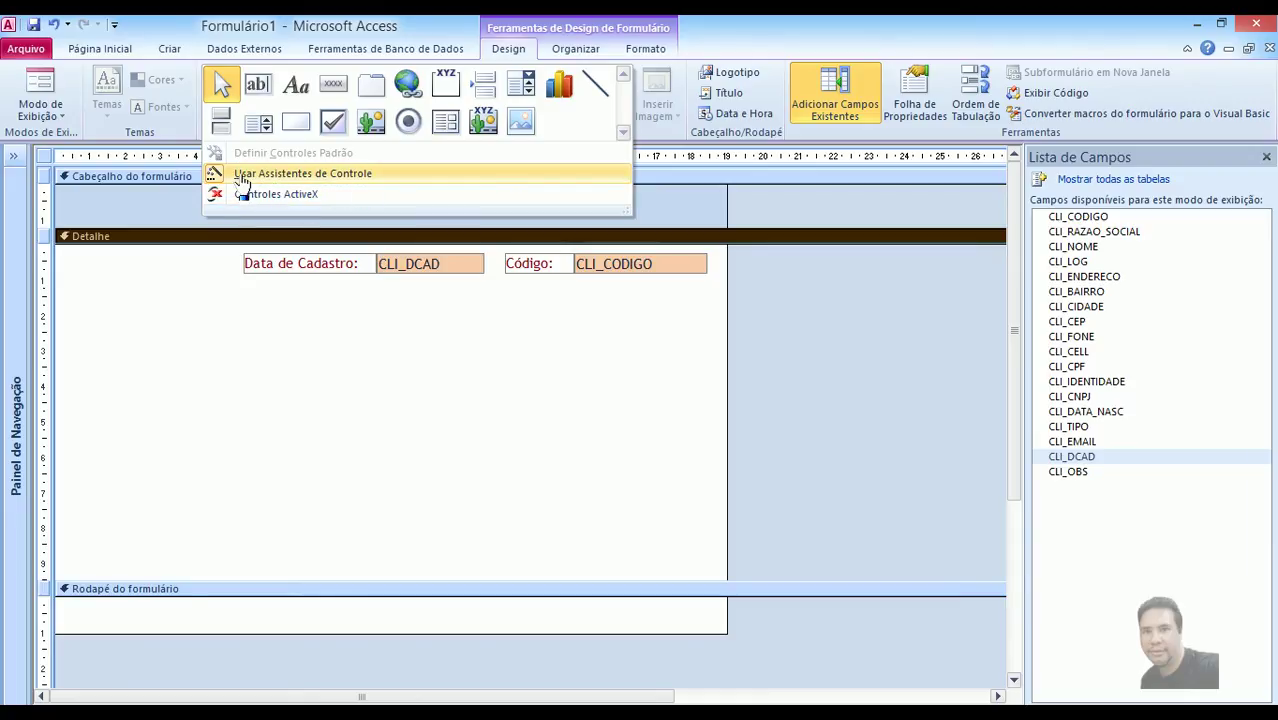
{"action": "left_click", "coordinate": [524, 88]}
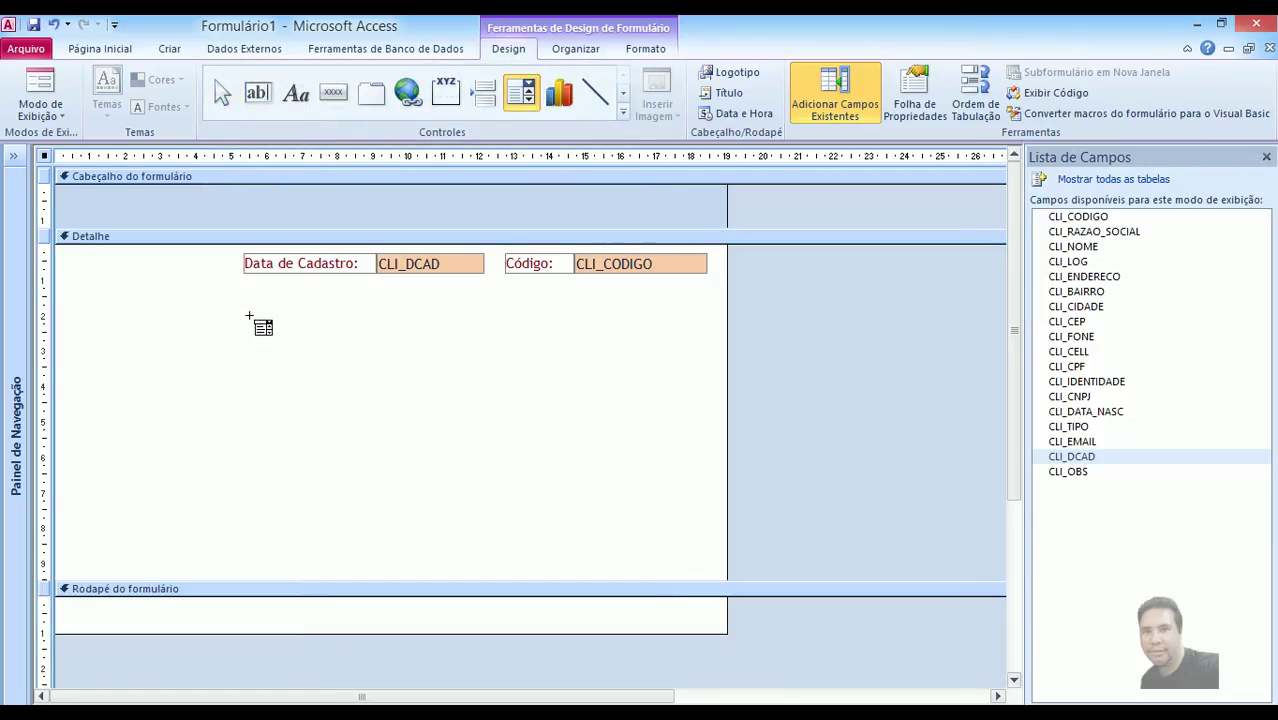
{"action": "left_click_drag", "start_coordinate": [259, 335], "coordinate": [343, 357]}
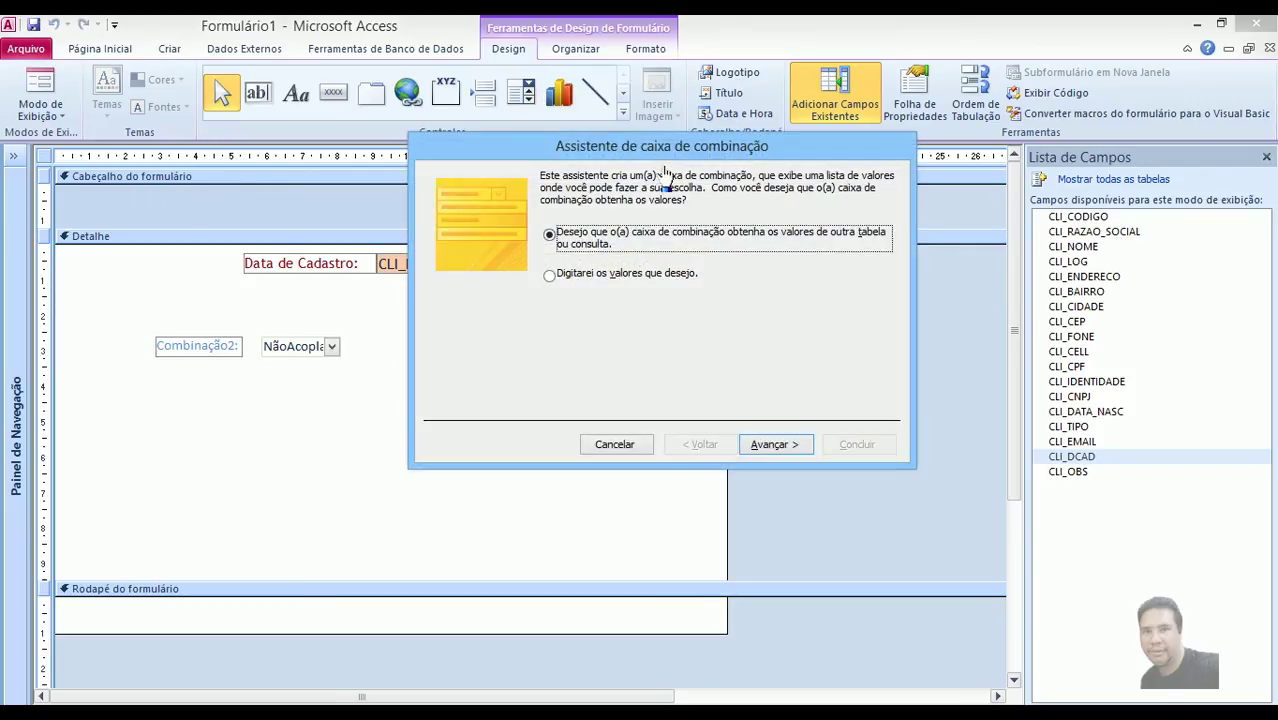
{"action": "left_click_drag", "start_coordinate": [690, 160], "coordinate": [675, 203]}
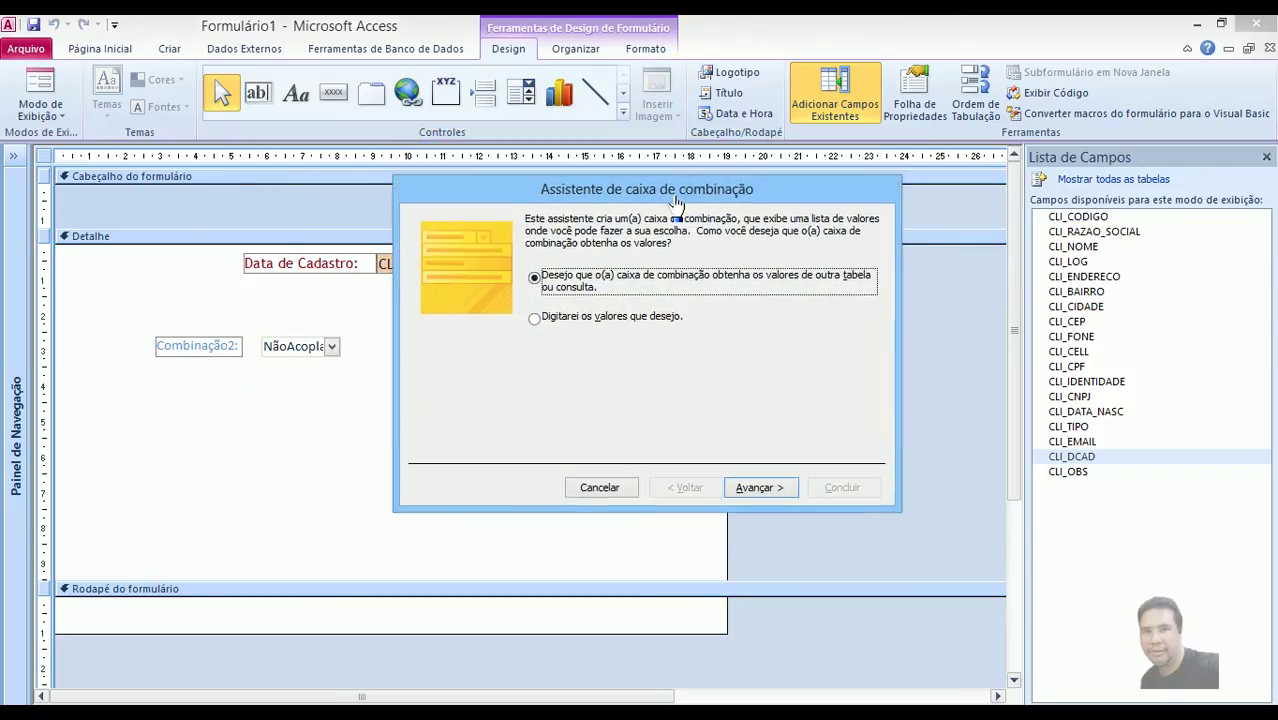
Have the combo box use manually entered values with the option "Digitarei os valores que desejo" and continue the wizard.
{"action": "left_click", "coordinate": [578, 318]}
{"action": "left_click", "coordinate": [580, 286]}
{"action": "left_click", "coordinate": [583, 318]}
{"action": "left_click", "coordinate": [588, 287]}
{"action": "left_click", "coordinate": [593, 318]}
{"action": "left_click", "coordinate": [590, 286]}
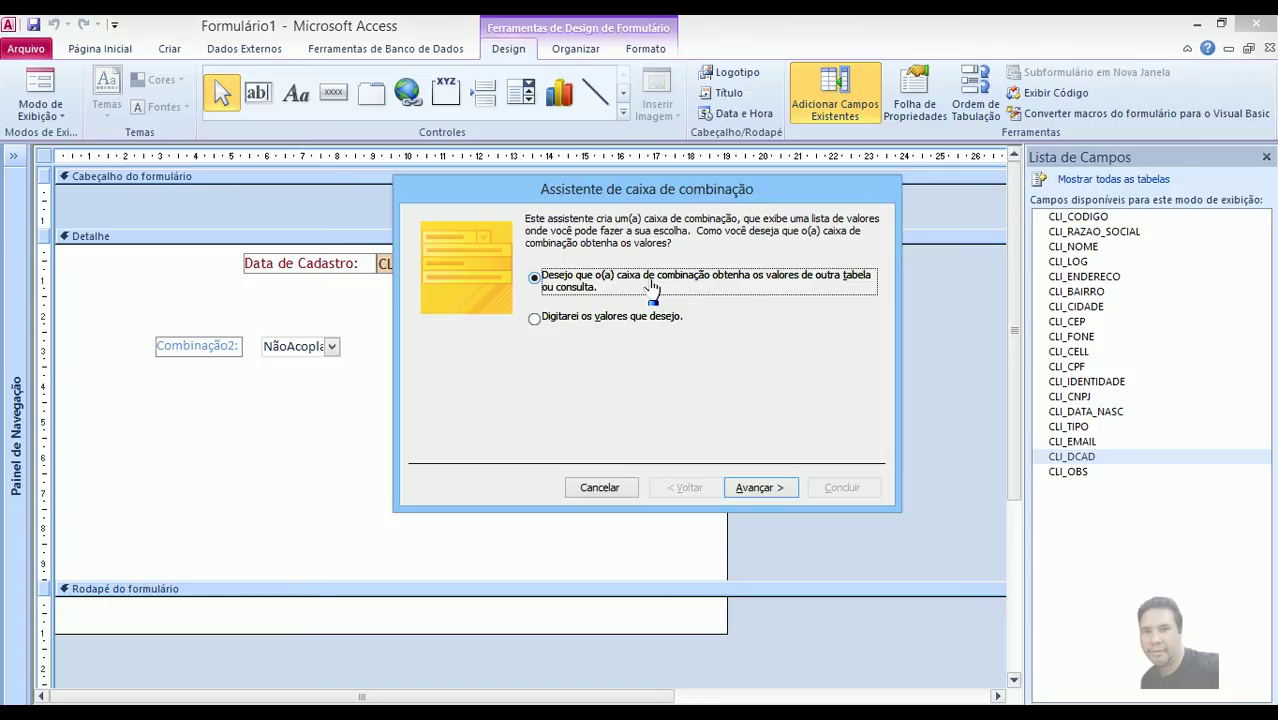
{"action": "left_click", "coordinate": [560, 320]}
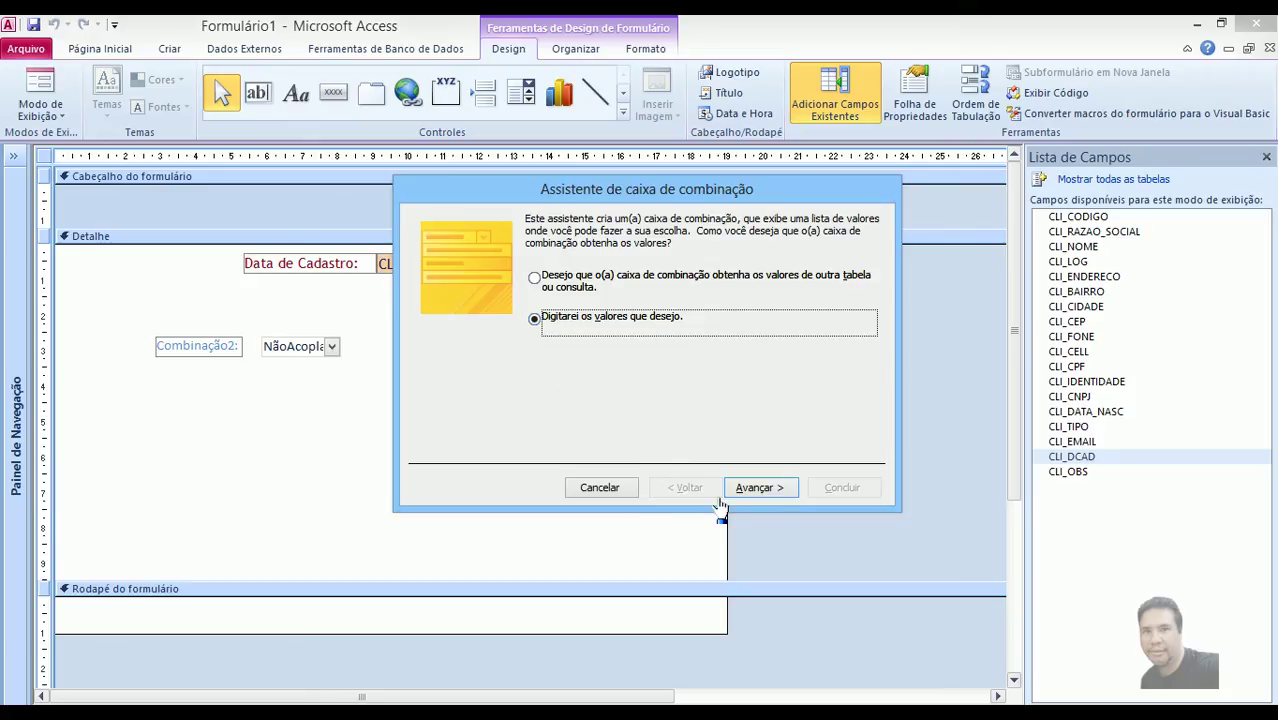
{"action": "left_click", "coordinate": [754, 488]}
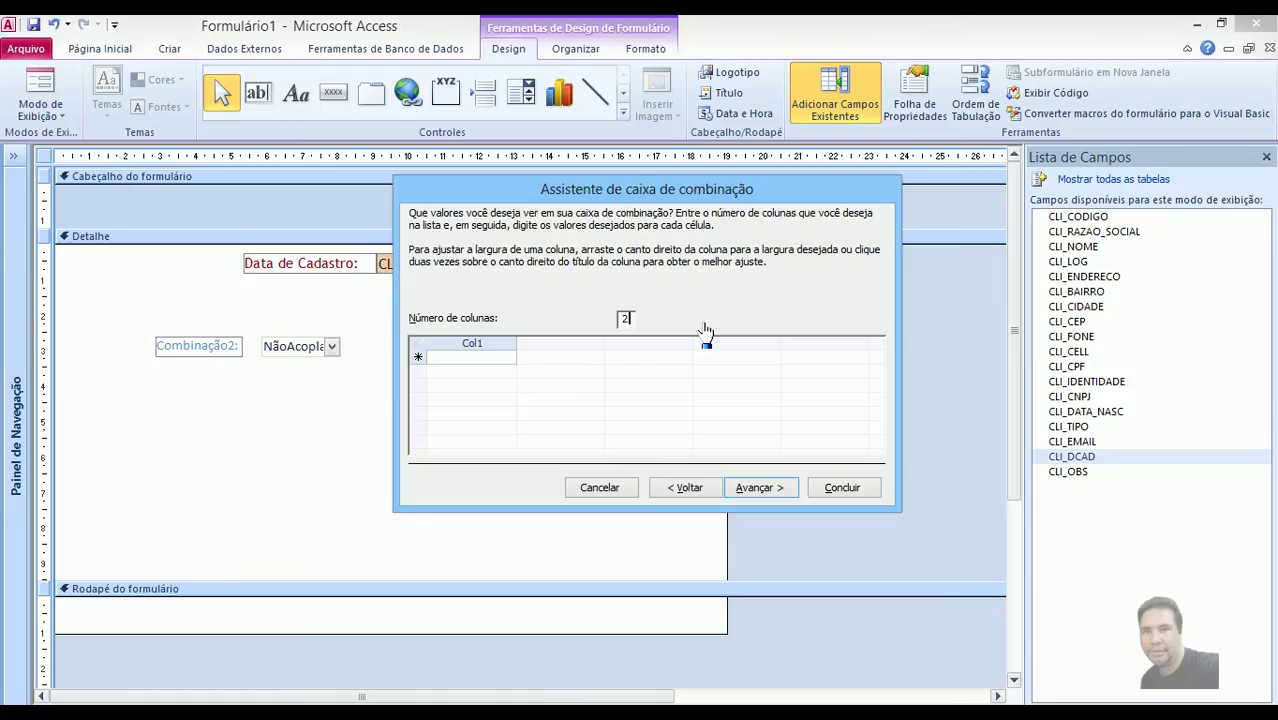
Define a two-column value list for the combo box with the rows 1 Física and 2 Jurídica.
{"action": "type", "text": "2"}
{"action": "key", "text": "Tab"}
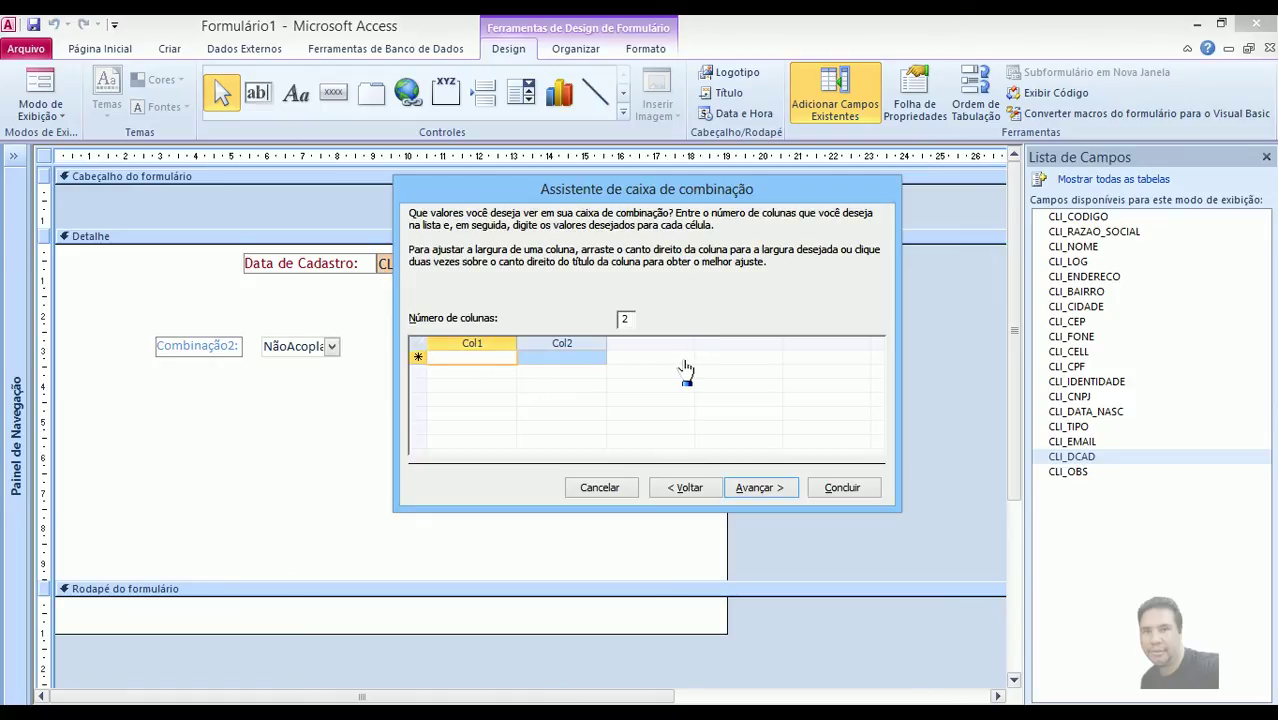
{"action": "type", "text": "1"}
{"action": "key", "text": "Tab"}
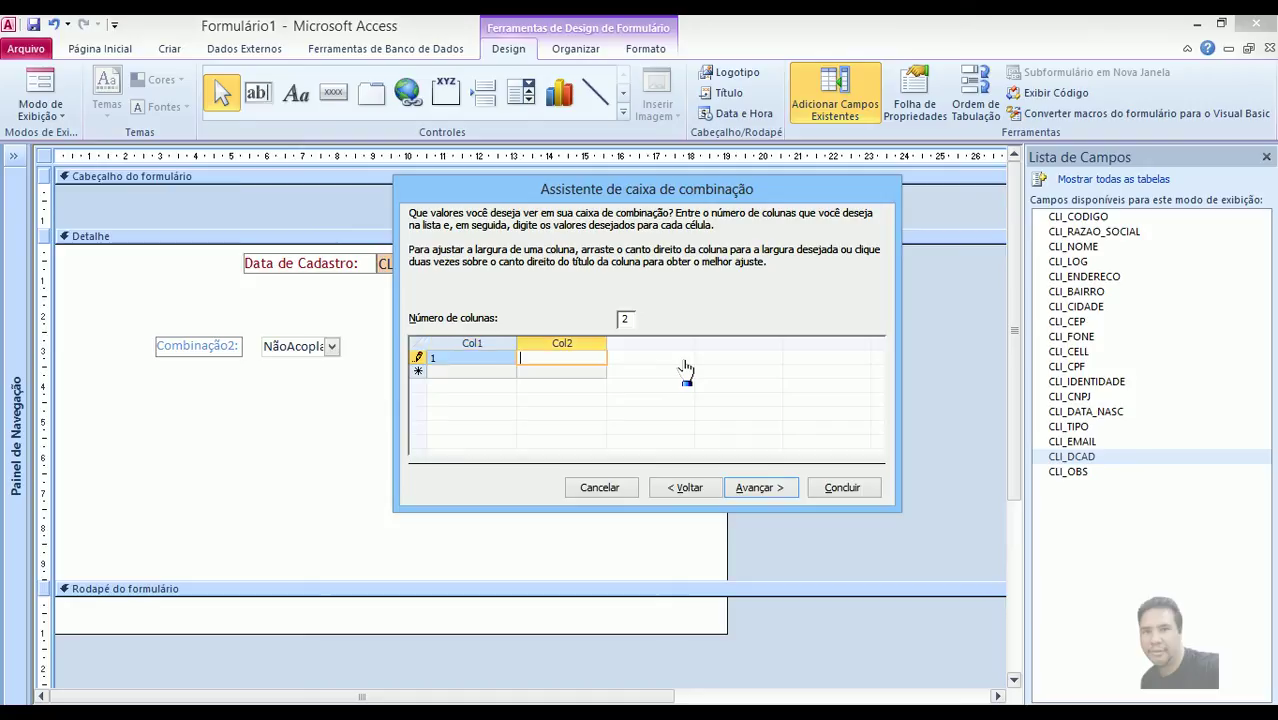
{"action": "type", "text": "Física"}
{"action": "key", "text": "Tab"}
{"action": "type", "text": "2"}
{"action": "key", "text": "Tab"}
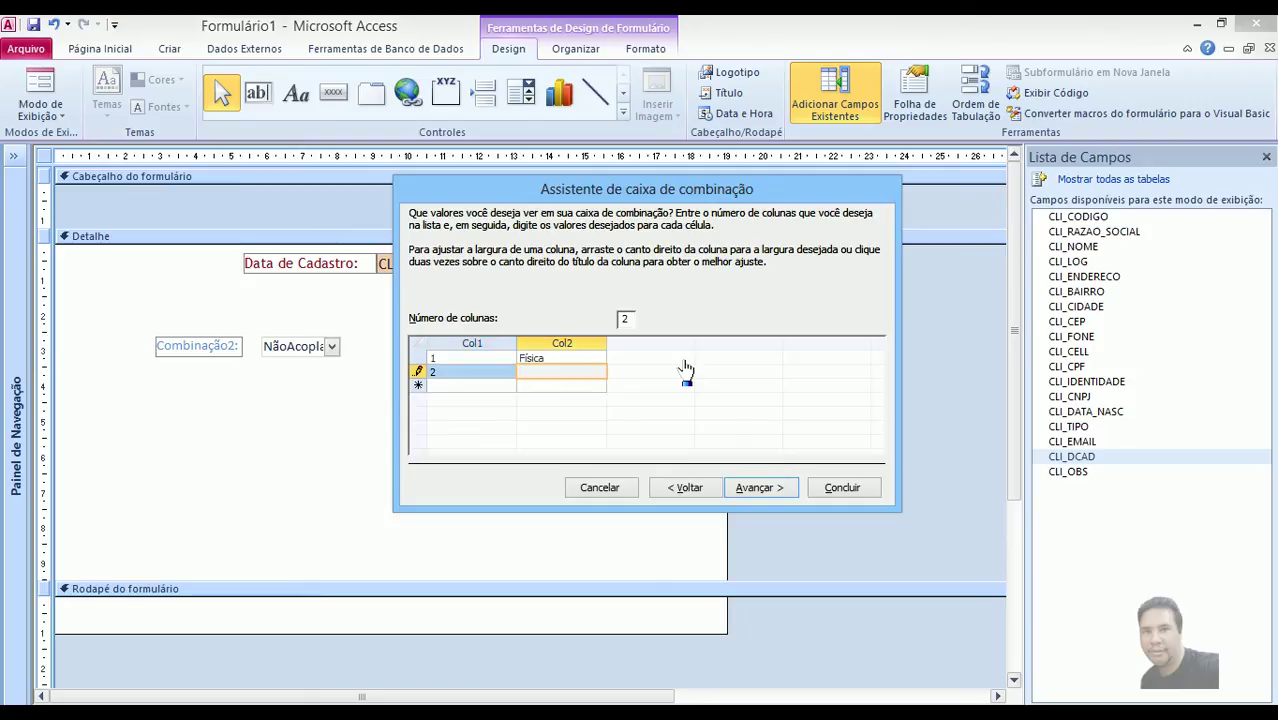
{"action": "type", "text": "Jurídica"}
{"action": "left_click", "coordinate": [560, 363]}
{"action": "left_click", "coordinate": [565, 362]}
{"action": "left_click", "coordinate": [759, 488]}
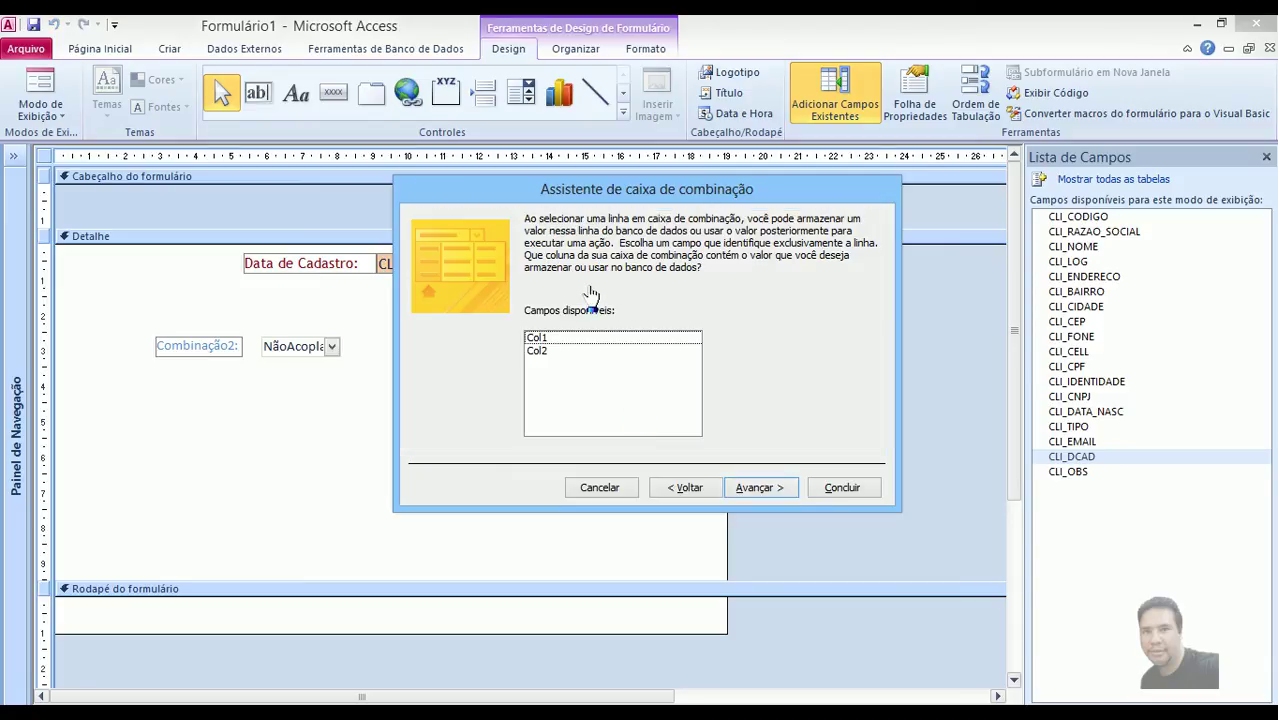
Store the combo box's Col1 value in the CLI_TIPO field and finish the wizard with the default label.
{"action": "left_click", "coordinate": [541, 338]}
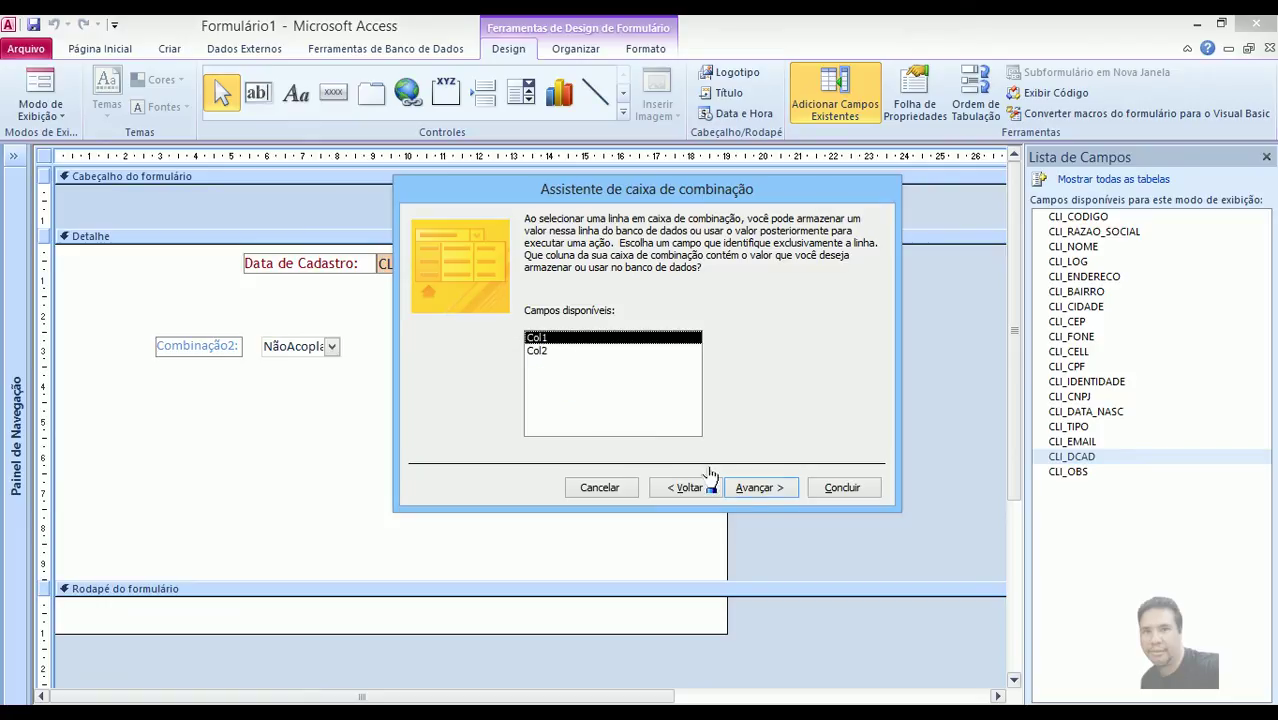
{"action": "left_click", "coordinate": [758, 487]}
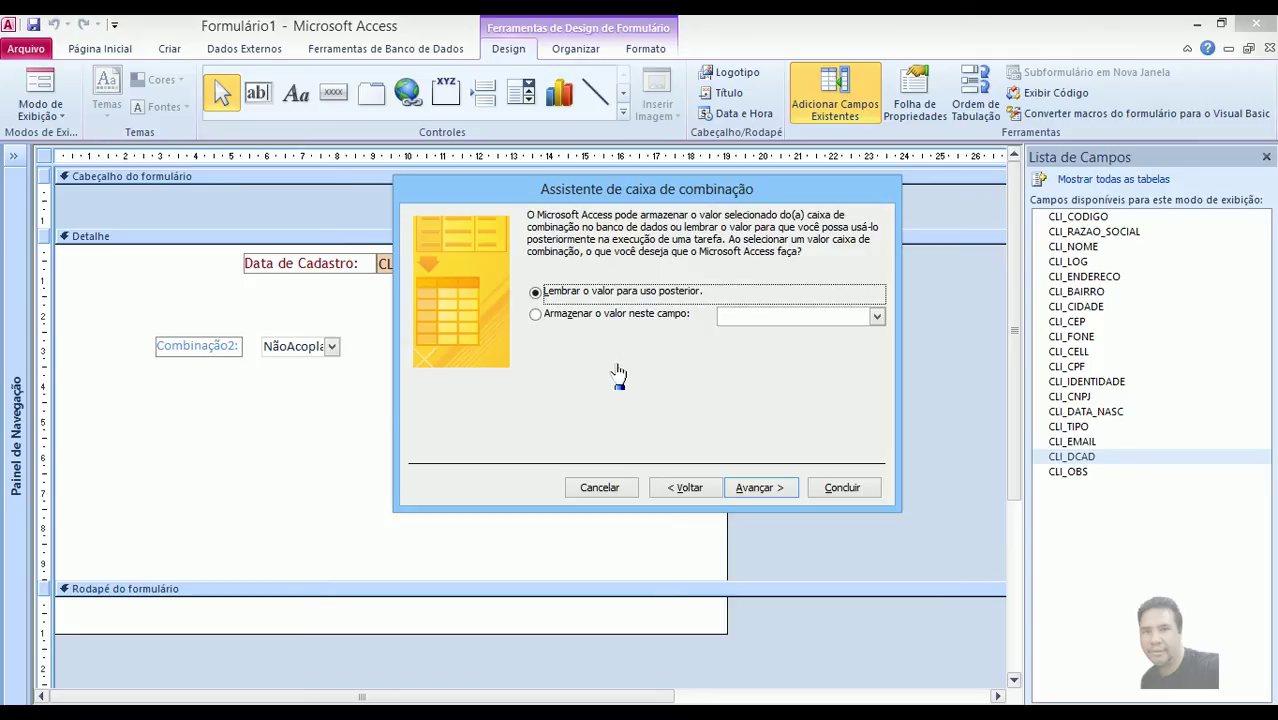
{"action": "left_click", "coordinate": [622, 316]}
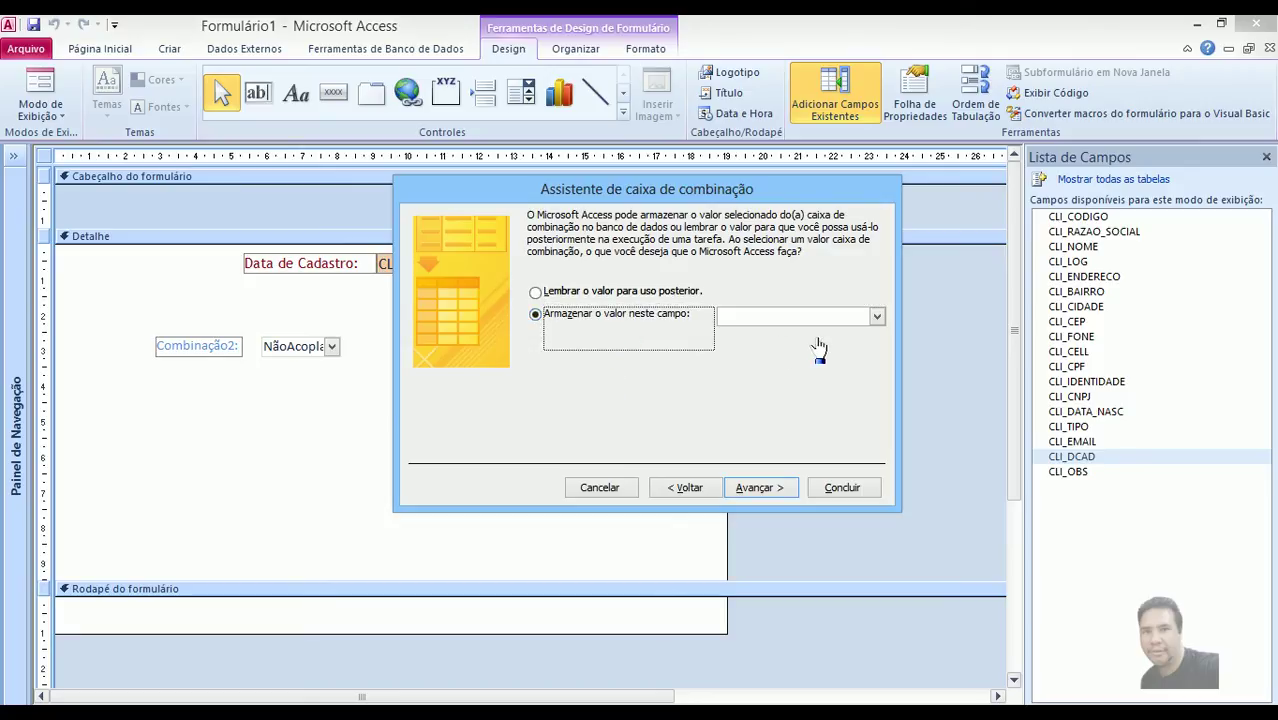
{"action": "left_click", "coordinate": [876, 317]}
{"action": "left_click_drag", "start_coordinate": [880, 355], "coordinate": [881, 502]}
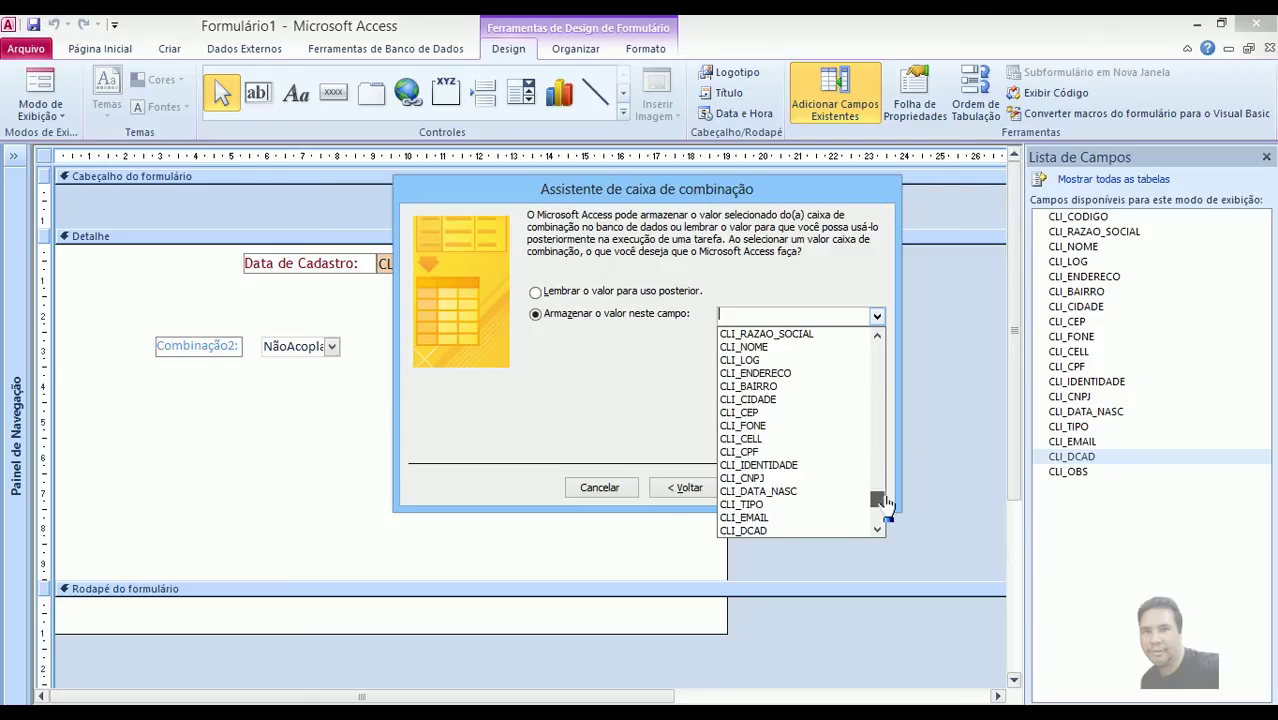
{"action": "left_click", "coordinate": [757, 505]}
{"action": "left_click", "coordinate": [768, 496]}
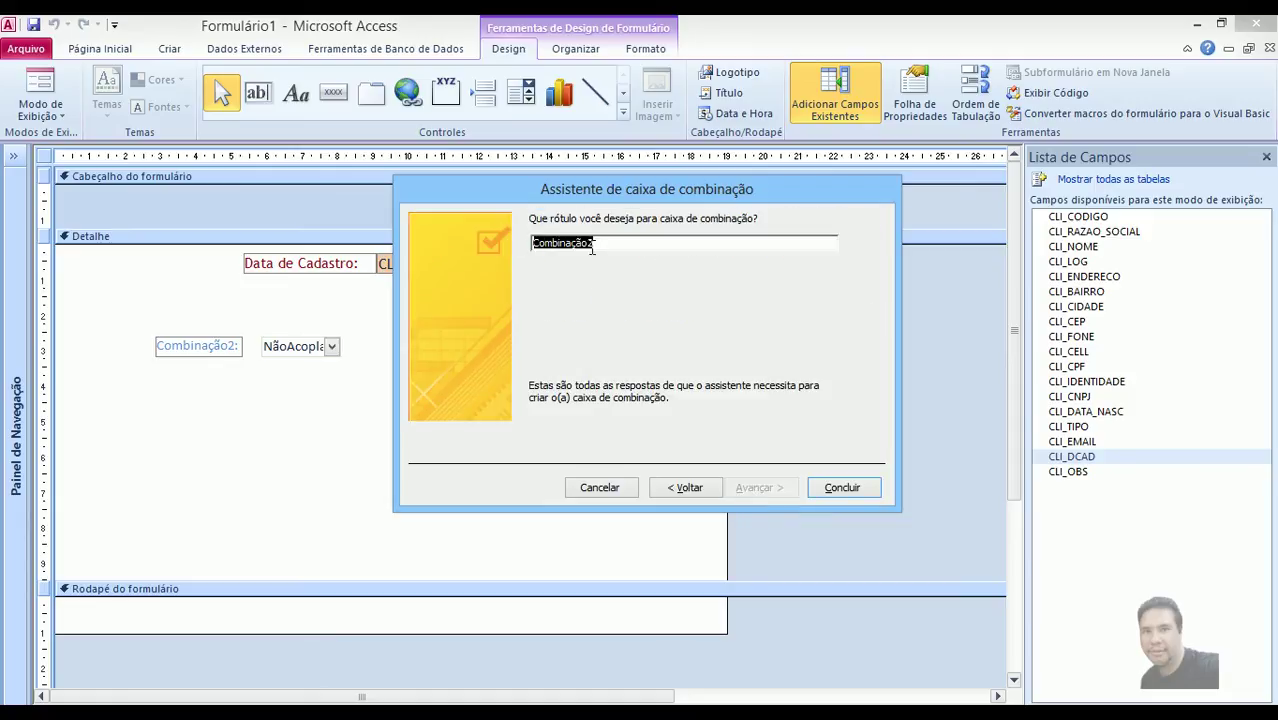
{"action": "left_click", "coordinate": [845, 489]}
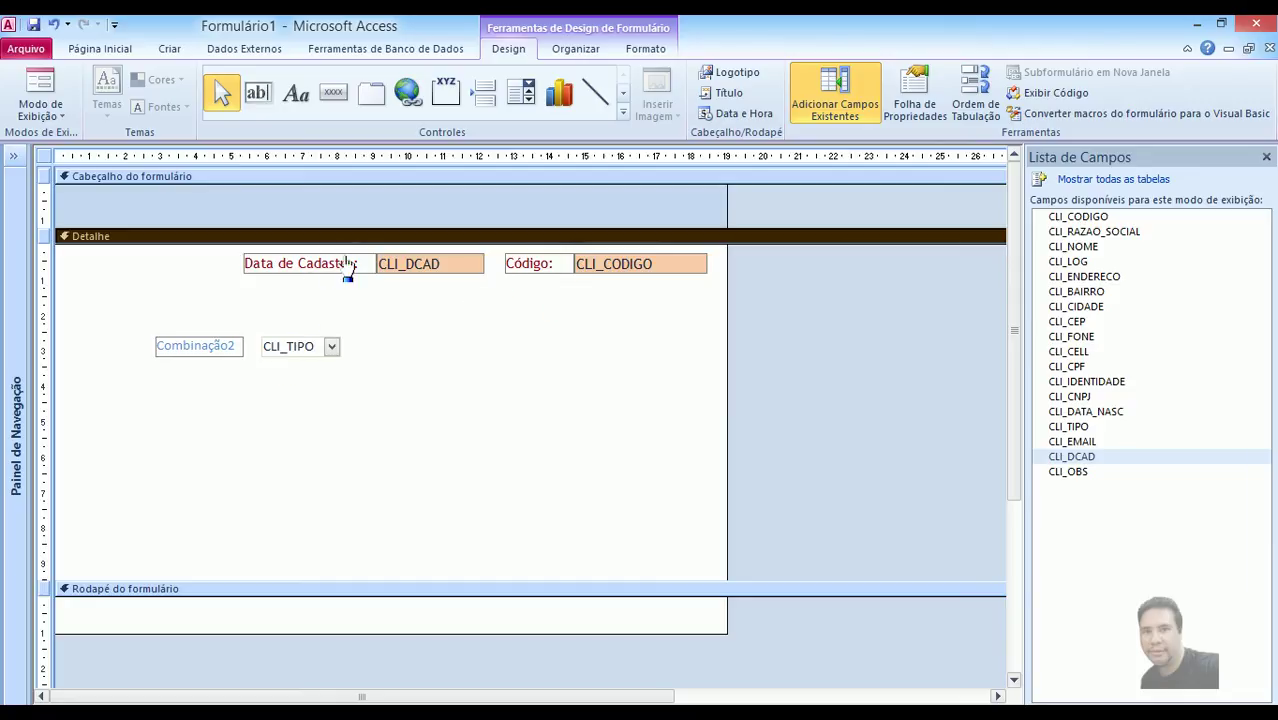
Copy the CLI_DCAD text box's formatting onto the CLI_TIPO combo box with the format painter.
{"action": "left_click", "coordinate": [451, 264]}
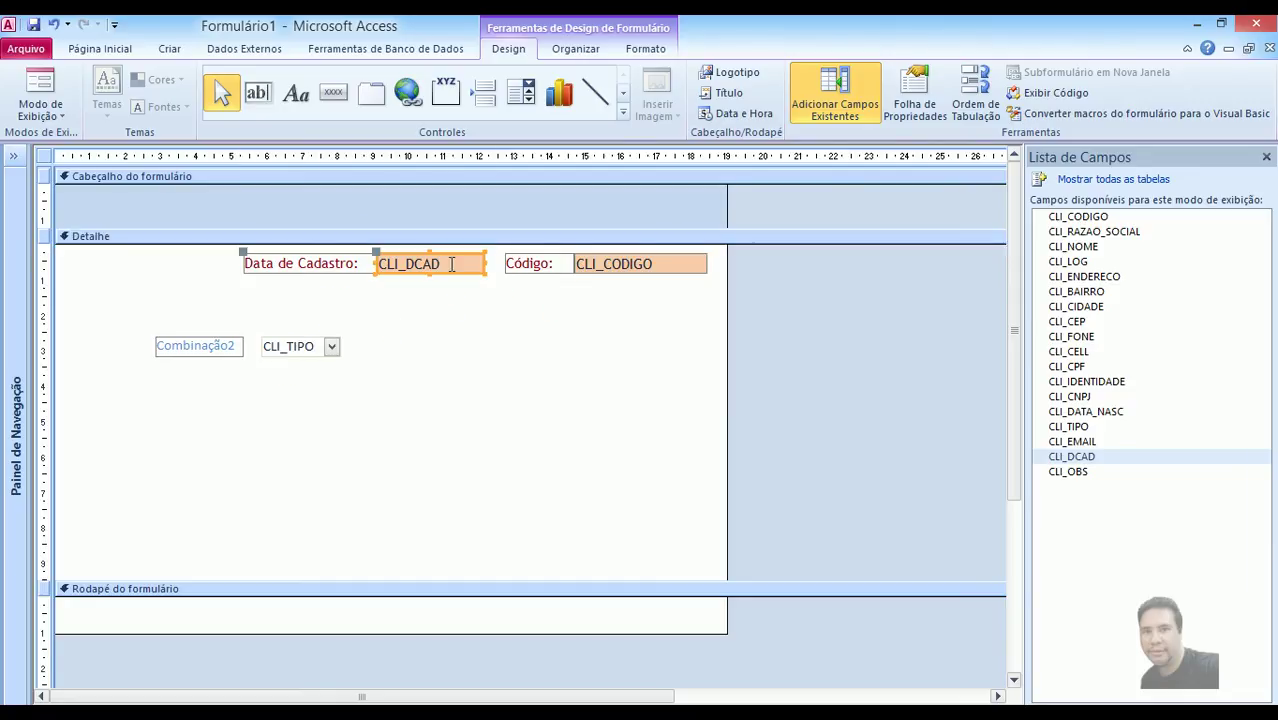
{"action": "left_click", "coordinate": [645, 50]}
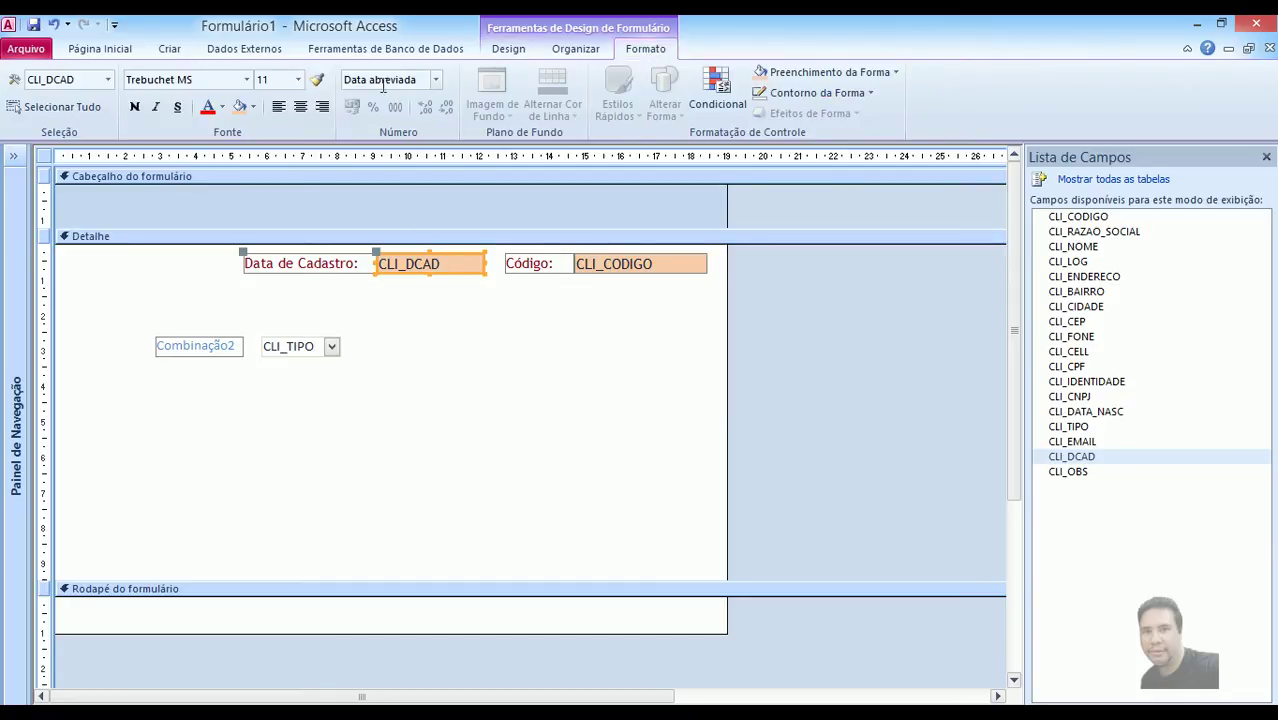
{"action": "left_click", "coordinate": [316, 79]}
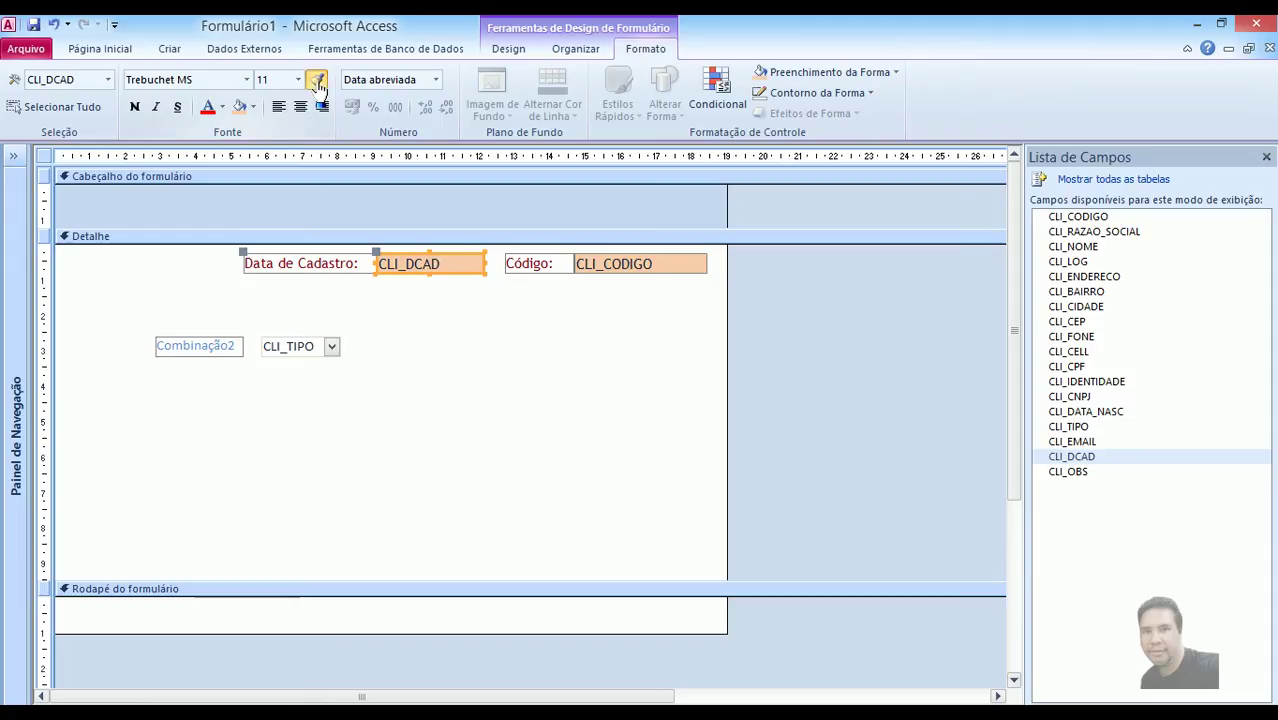
{"action": "left_click", "coordinate": [314, 350]}
{"action": "left_click", "coordinate": [402, 374]}
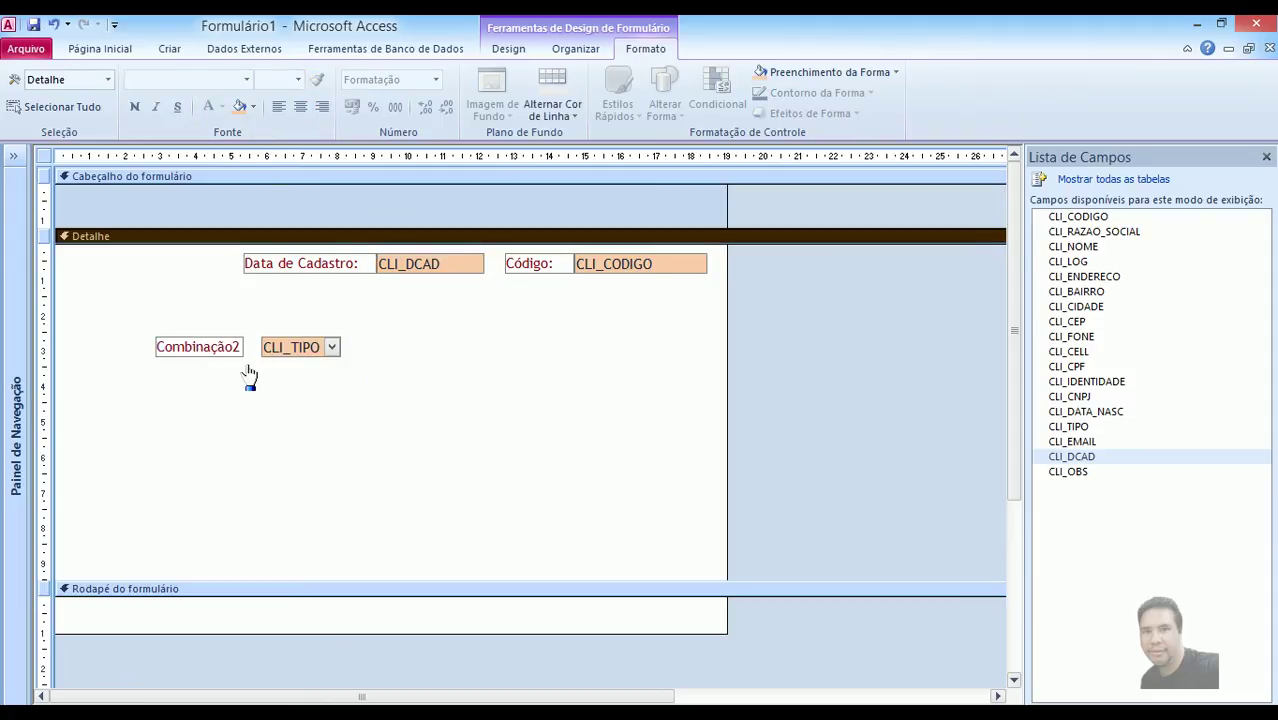
Shift the Código label and CLI_CODIGO text box toward the right end of the form's first row.
{"action": "left_click_drag", "start_coordinate": [310, 292], "coordinate": [415, 265]}
{"action": "left_click", "coordinate": [600, 284]}
{"action": "left_click_drag", "start_coordinate": [550, 289], "coordinate": [650, 265]}
{"action": "key", "text": "Right"}
{"action": "key", "text": "Right"}
{"action": "key", "text": "Right"}
{"action": "key", "text": "Right"}
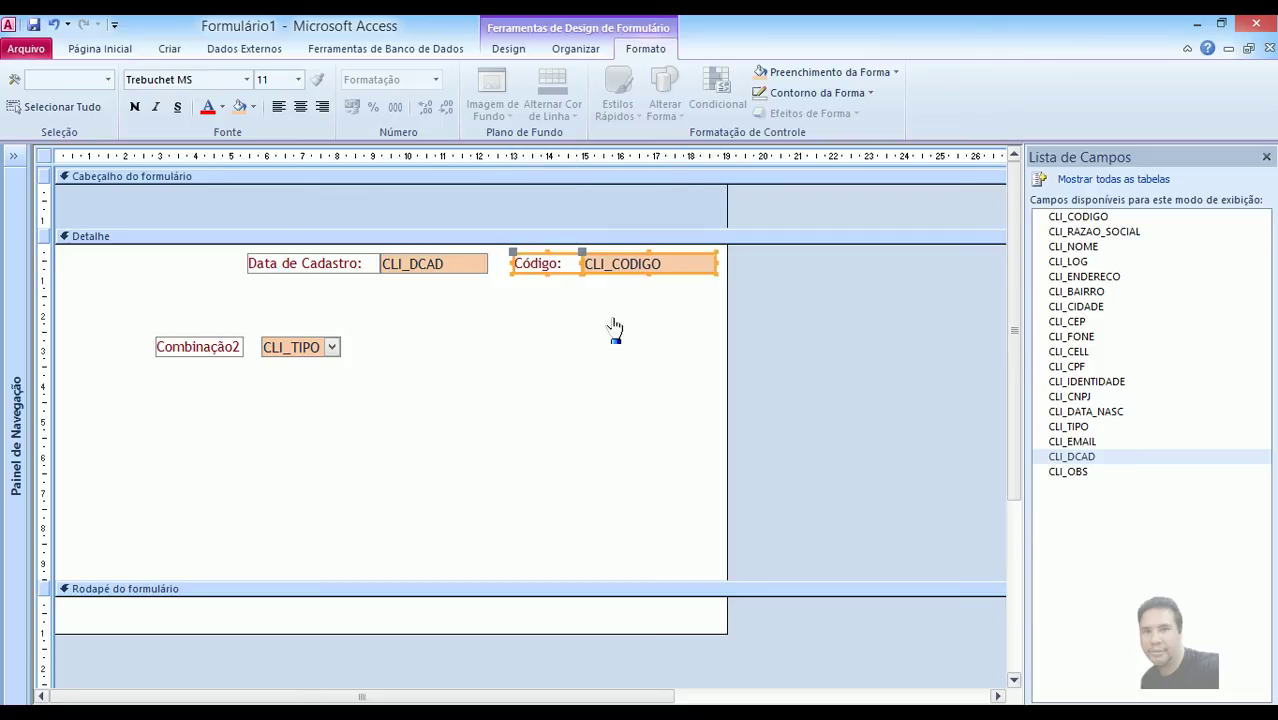
{"action": "left_click", "coordinate": [614, 329]}
Shift the Data de Cadastro label and CLI_DCAD text box right until they sit beside the Código label.
{"action": "left_click_drag", "start_coordinate": [360, 302], "coordinate": [418, 263]}
{"action": "key", "text": "Right"}
{"action": "key", "text": "Right"}
{"action": "key", "text": "Right"}
{"action": "key", "text": "Right"}
{"action": "key", "text": "Right"}
{"action": "key", "text": "Right"}
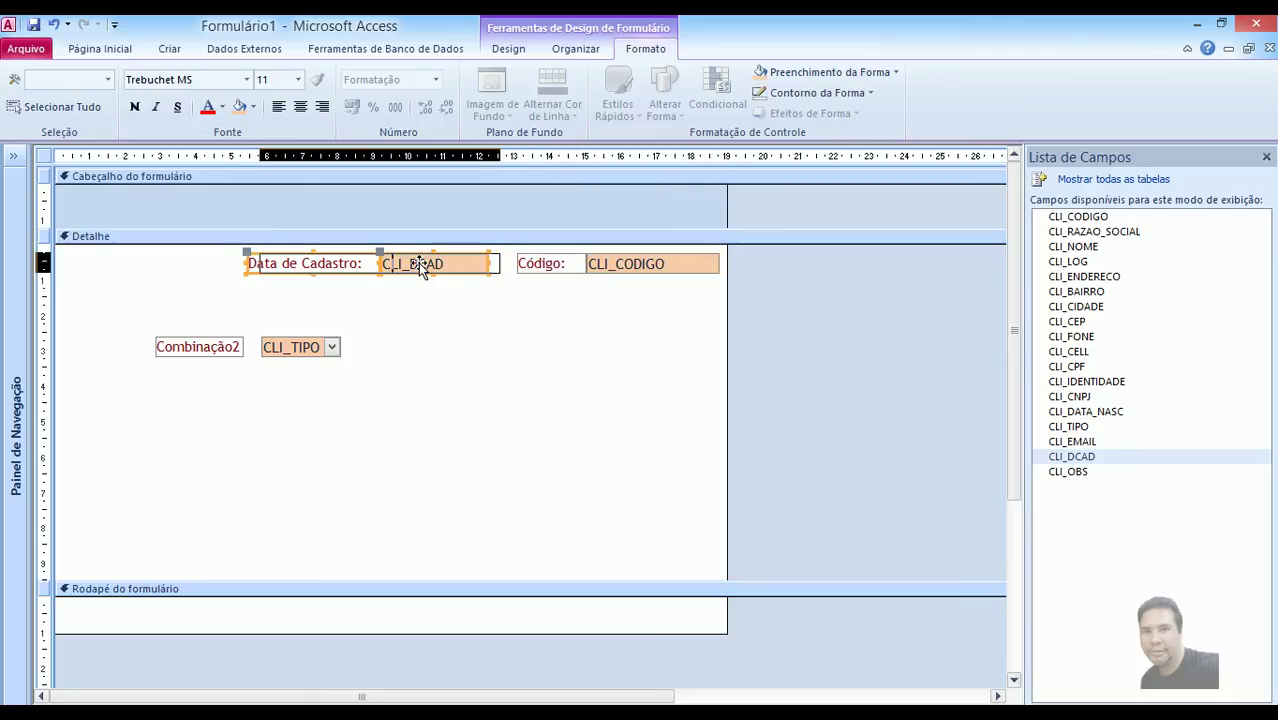
{"action": "key", "text": "Right"}
{"action": "key", "text": "Right"}
{"action": "key", "text": "Right"}
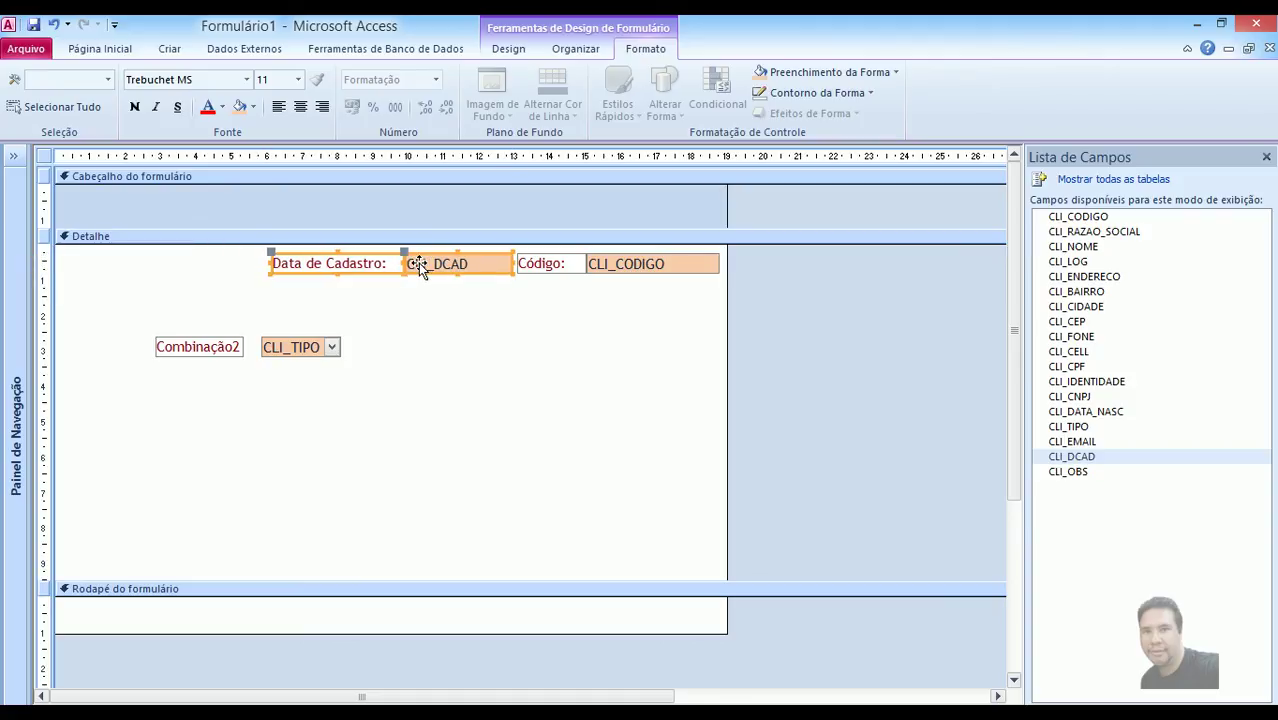
{"action": "left_click", "coordinate": [402, 310]}
Change the caption of the CLI_TIPO combo box's label to "Tipo de Pessoa:".
{"action": "left_click", "coordinate": [217, 352]}
{"action": "left_click", "coordinate": [377, 350]}
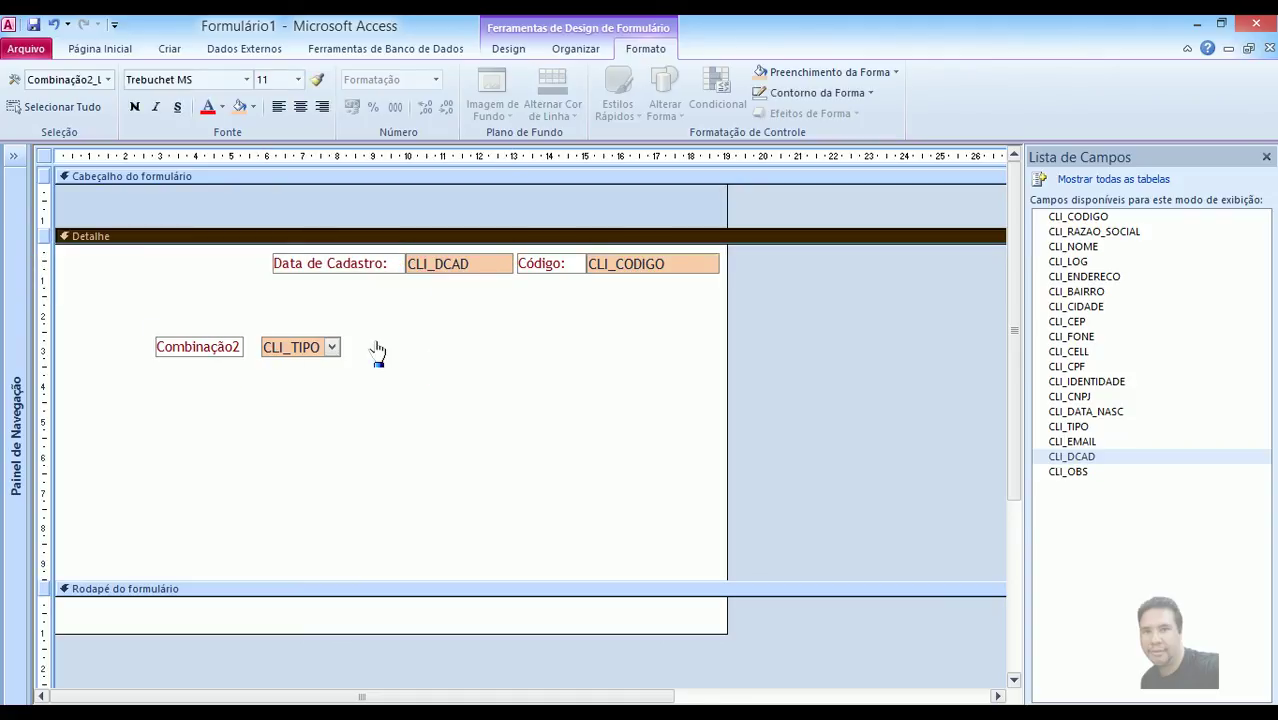
{"action": "left_click", "coordinate": [576, 49]}
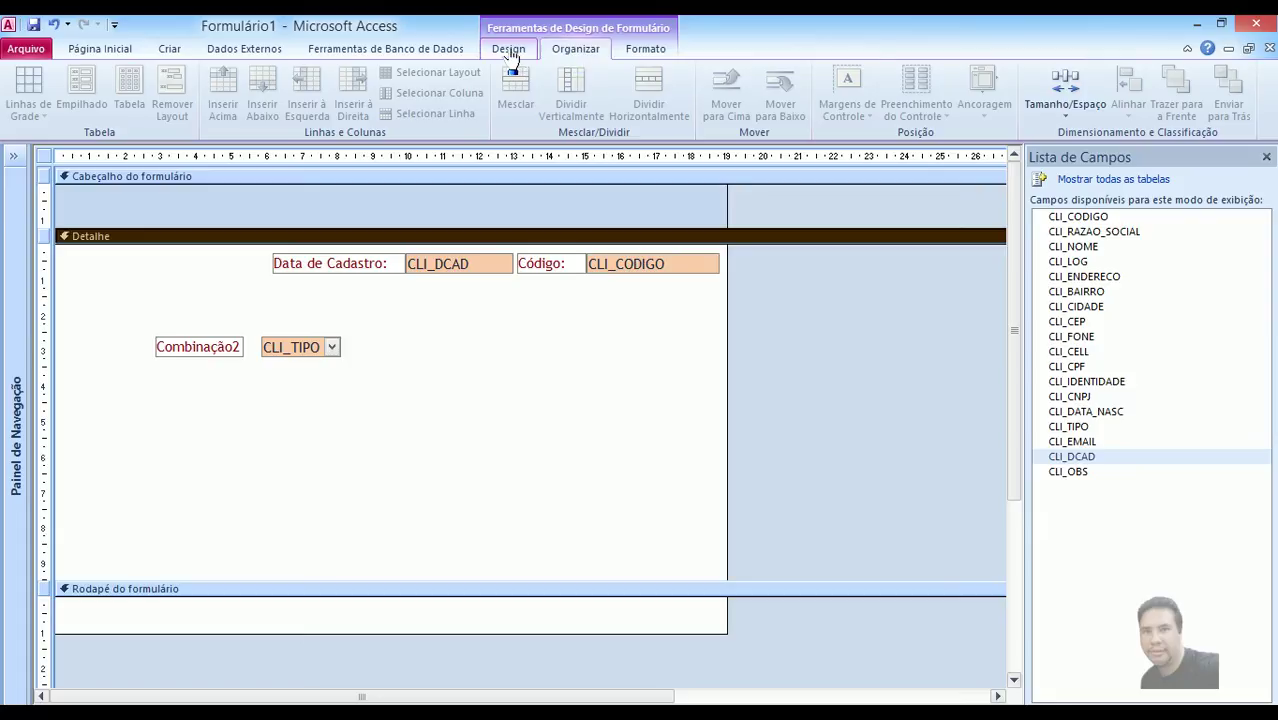
{"action": "left_click", "coordinate": [508, 49]}
{"action": "left_click", "coordinate": [918, 88]}
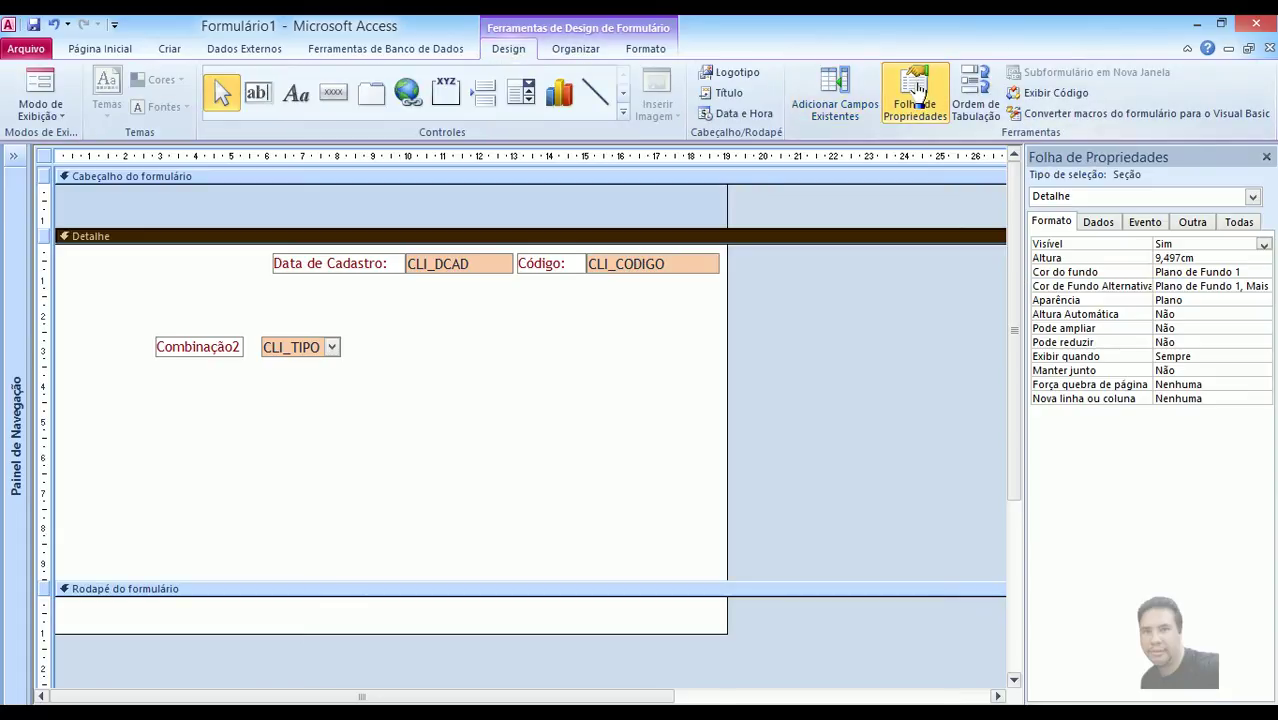
{"action": "left_click", "coordinate": [200, 350]}
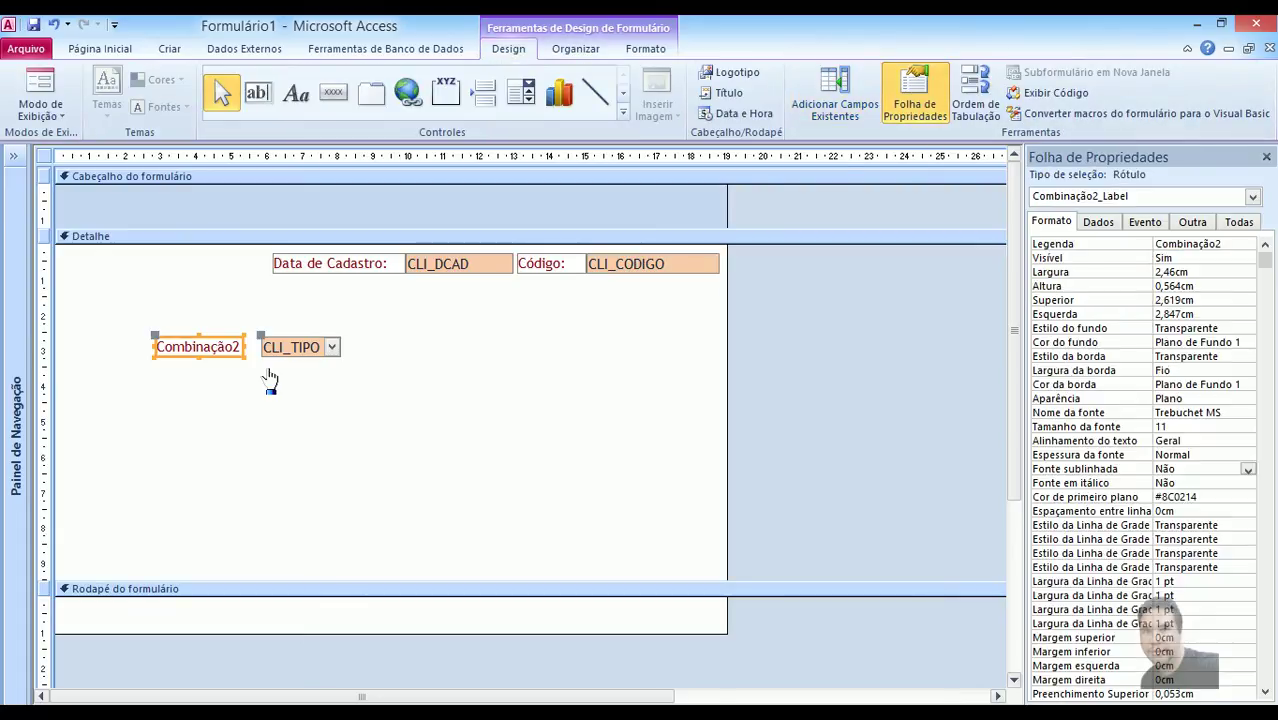
{"action": "double_click", "coordinate": [1156, 243]}
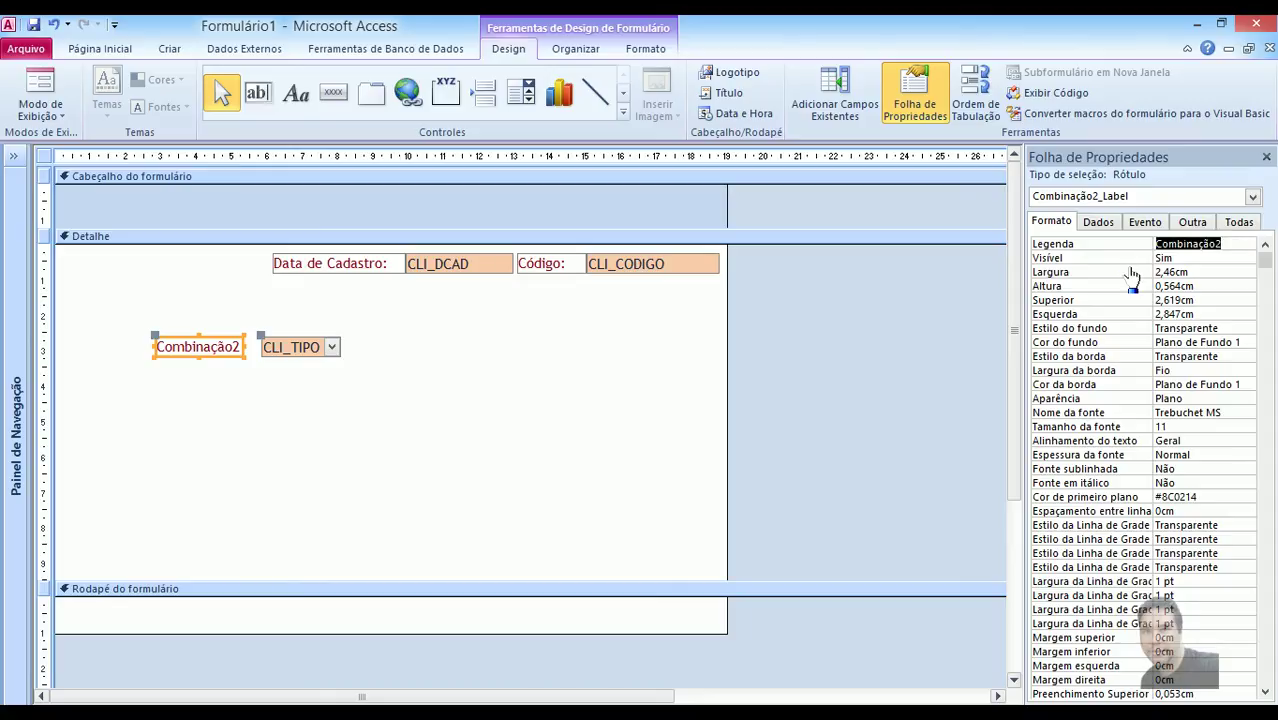
{"action": "type", "text": "Tipo de Pessoa:"}
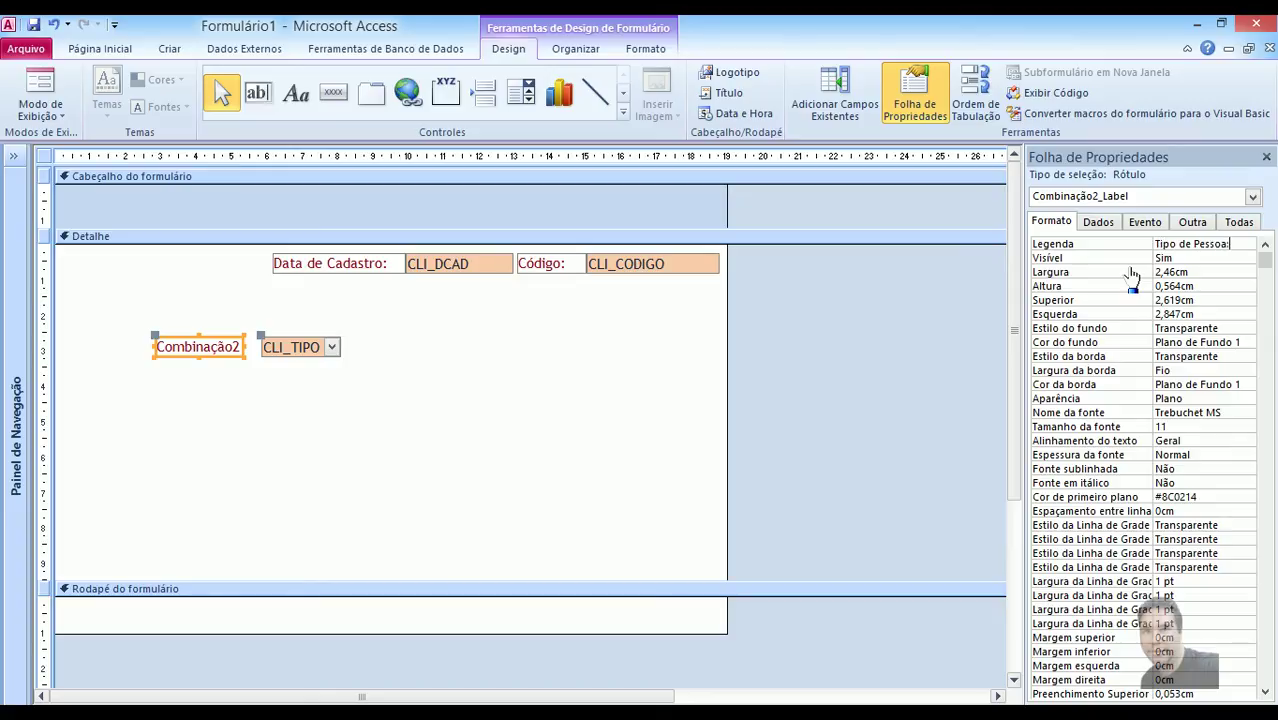
{"action": "key", "text": "Return"}
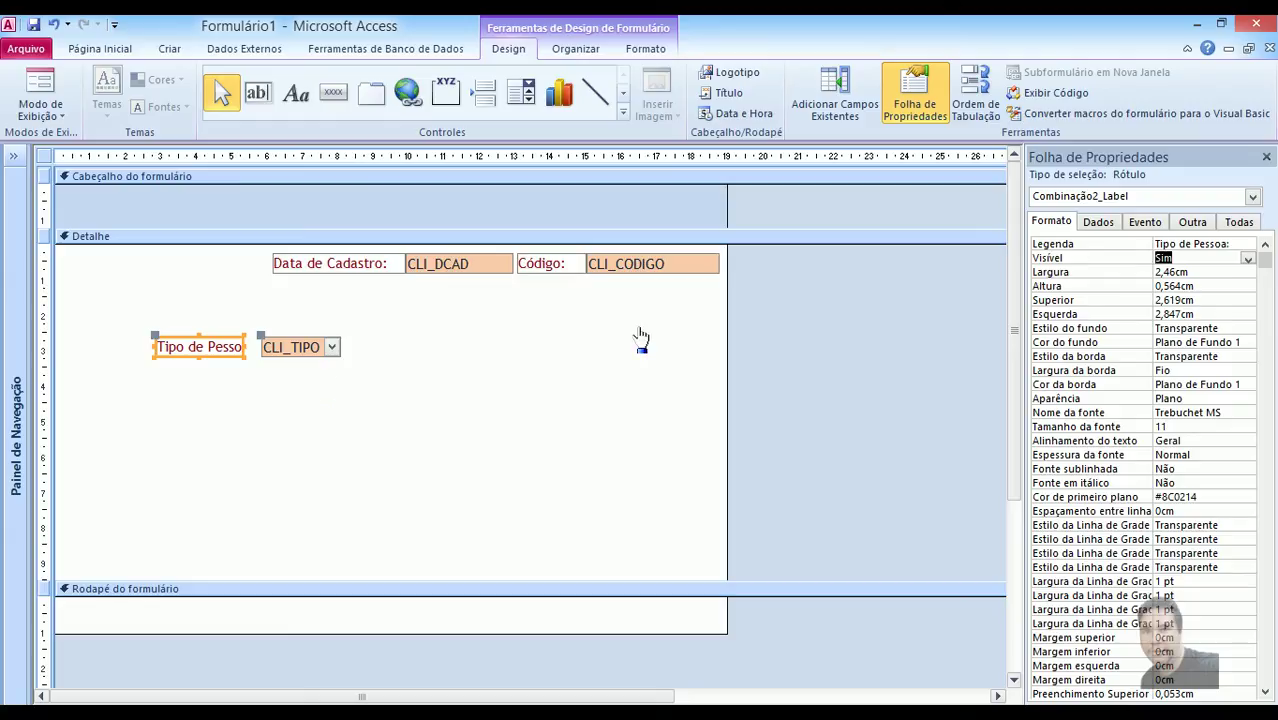
Fit the Tipo de Pessoa label to its text and move it with the CLI_TIPO combo box to the start of the first row.
{"action": "left_click", "coordinate": [246, 388]}
{"action": "left_click_drag", "start_coordinate": [244, 347], "coordinate": [226, 266]}
{"action": "left_click", "coordinate": [246, 388]}
{"action": "left_click", "coordinate": [283, 348], "text": "shift"}
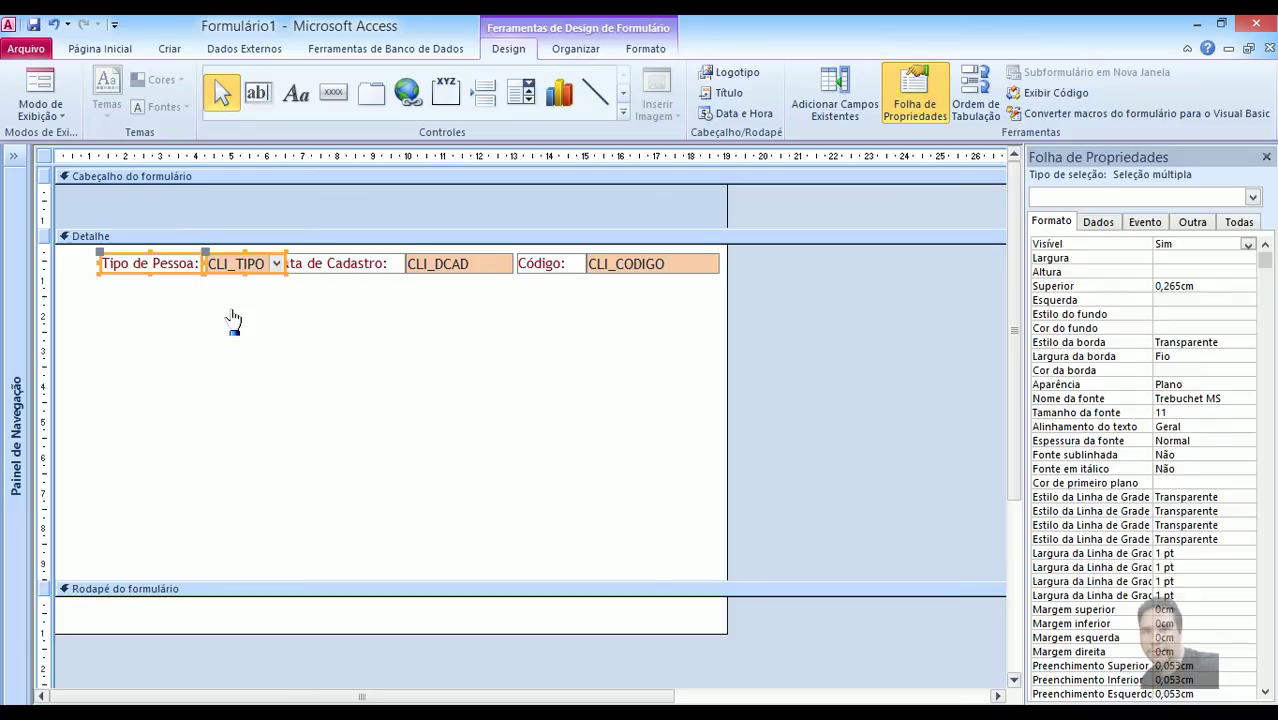
{"action": "key", "text": "Left"}
{"action": "key", "text": "Left"}
{"action": "key", "text": "Left"}
{"action": "key", "text": "Left"}
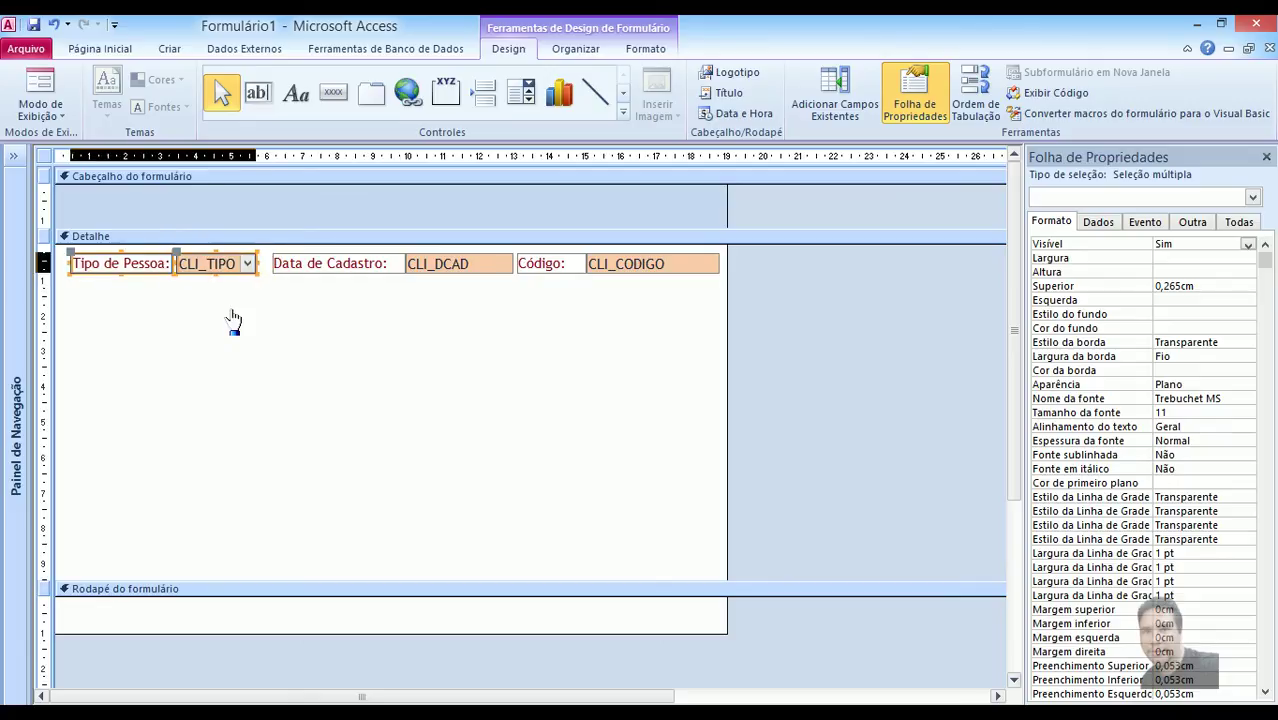
{"action": "key", "text": "Left"}
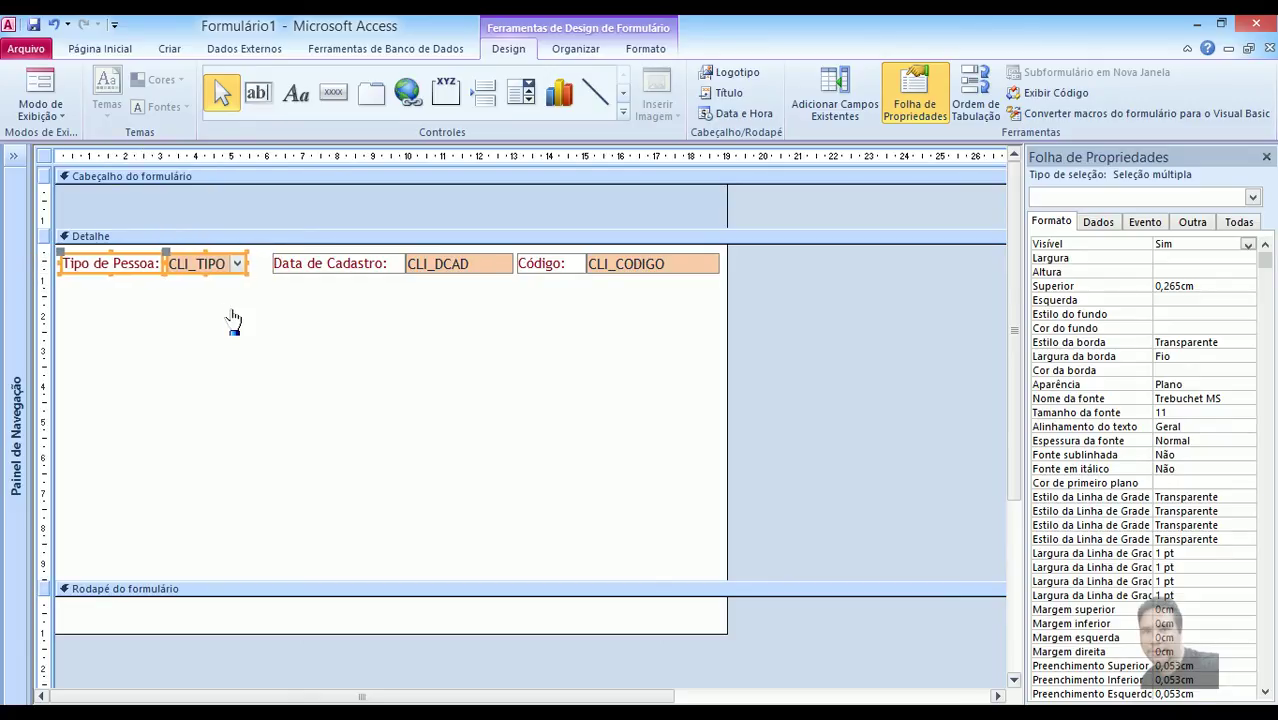
{"action": "left_click", "coordinate": [233, 320]}
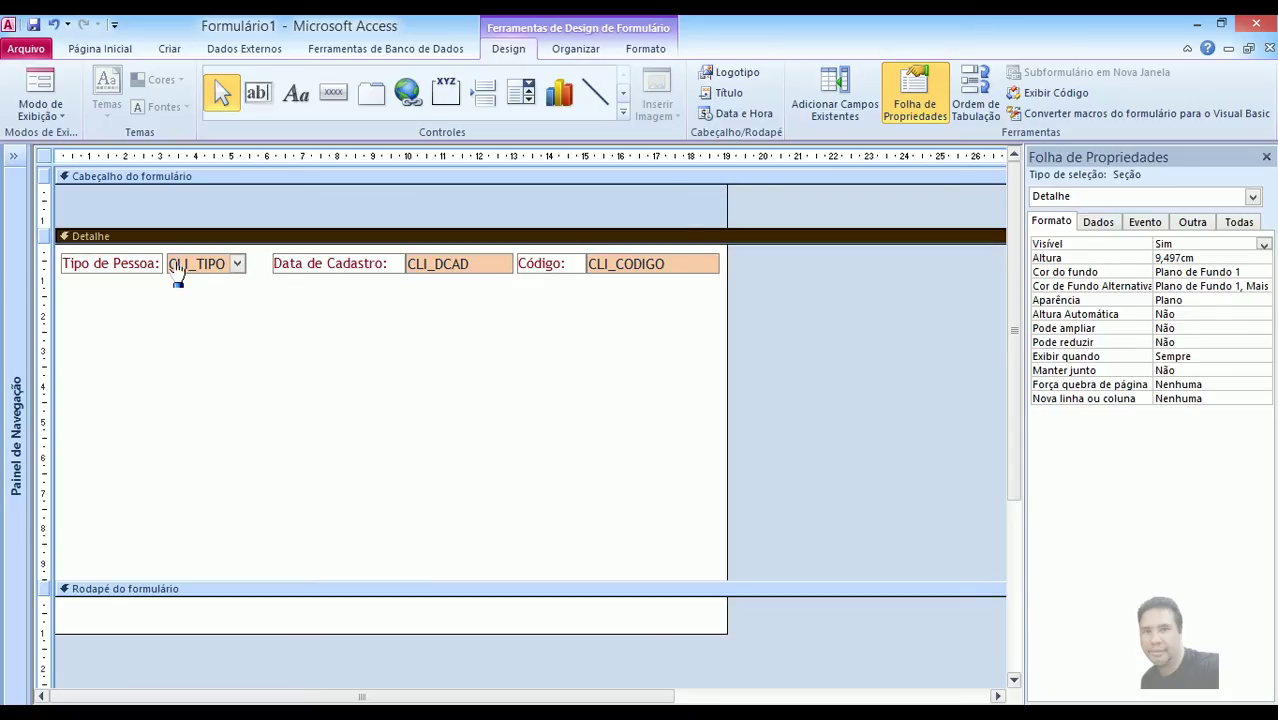
Rename the CLI_TIPO combo box control as cboTipo.
{"action": "left_click", "coordinate": [226, 270]}
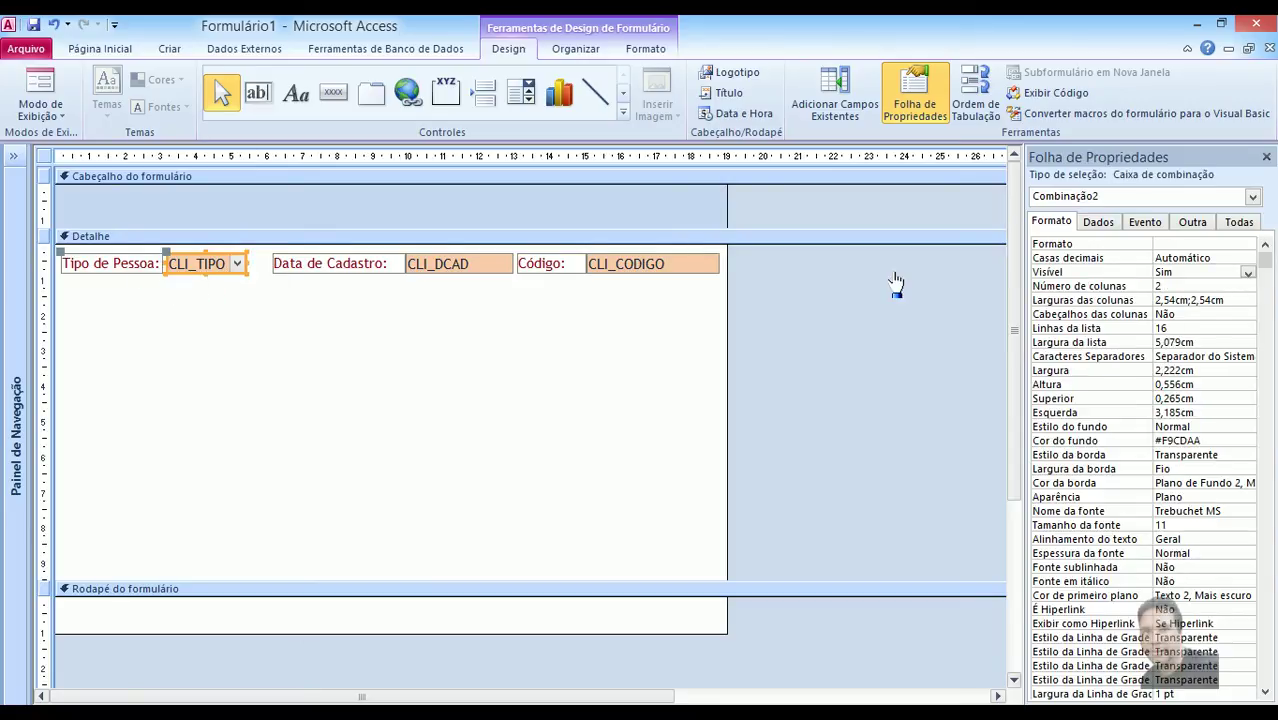
{"action": "left_click", "coordinate": [1236, 221]}
{"action": "left_click", "coordinate": [1062, 246]}
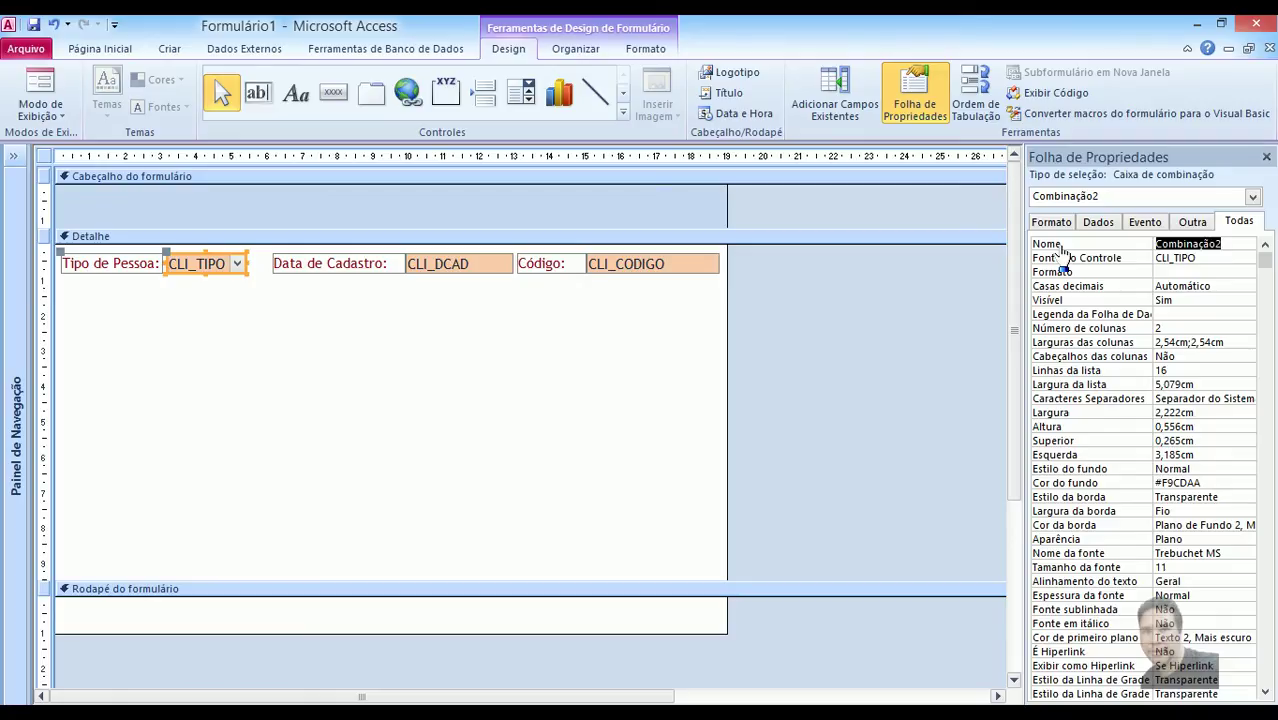
{"action": "type", "text": "cboTipo"}
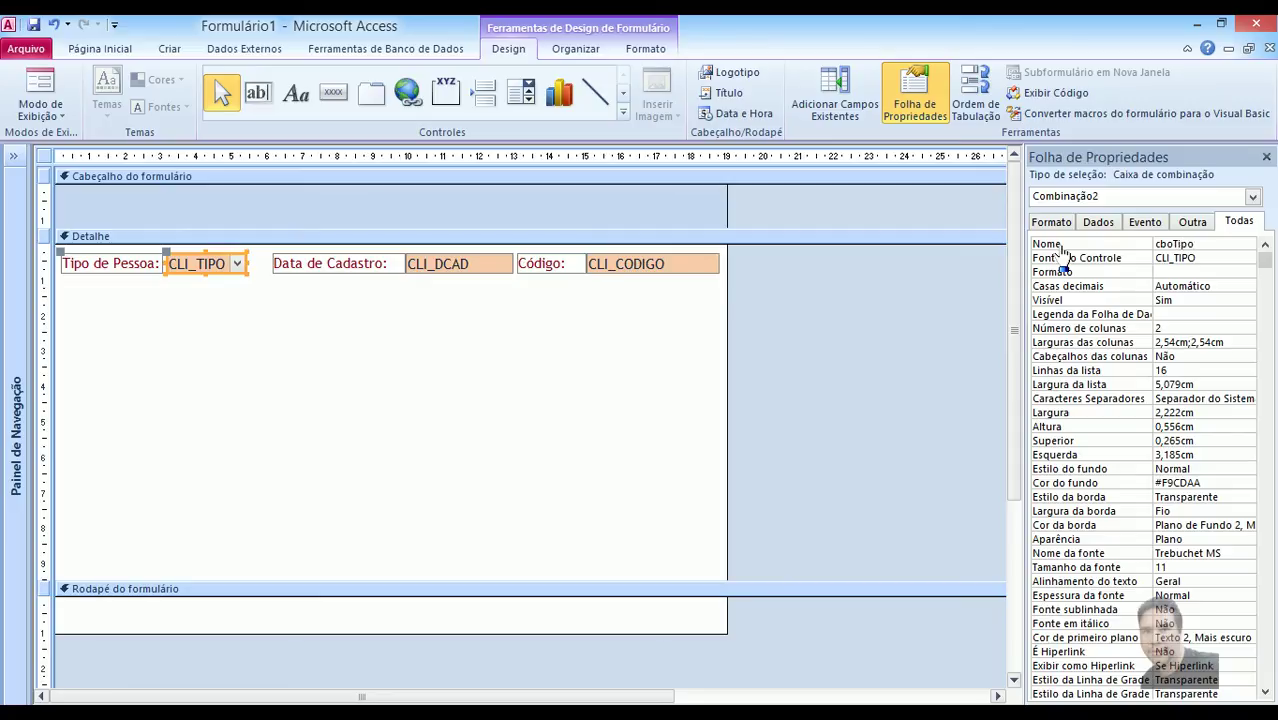
{"action": "key", "text": "Tab"}
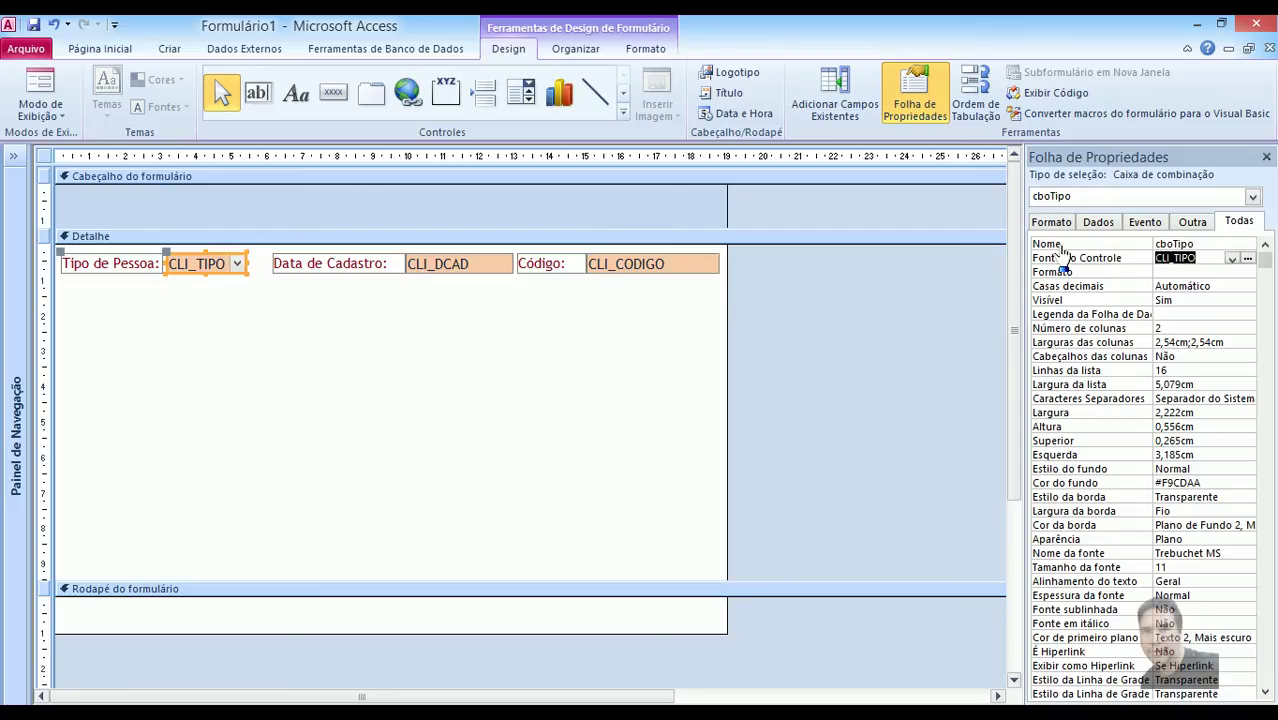
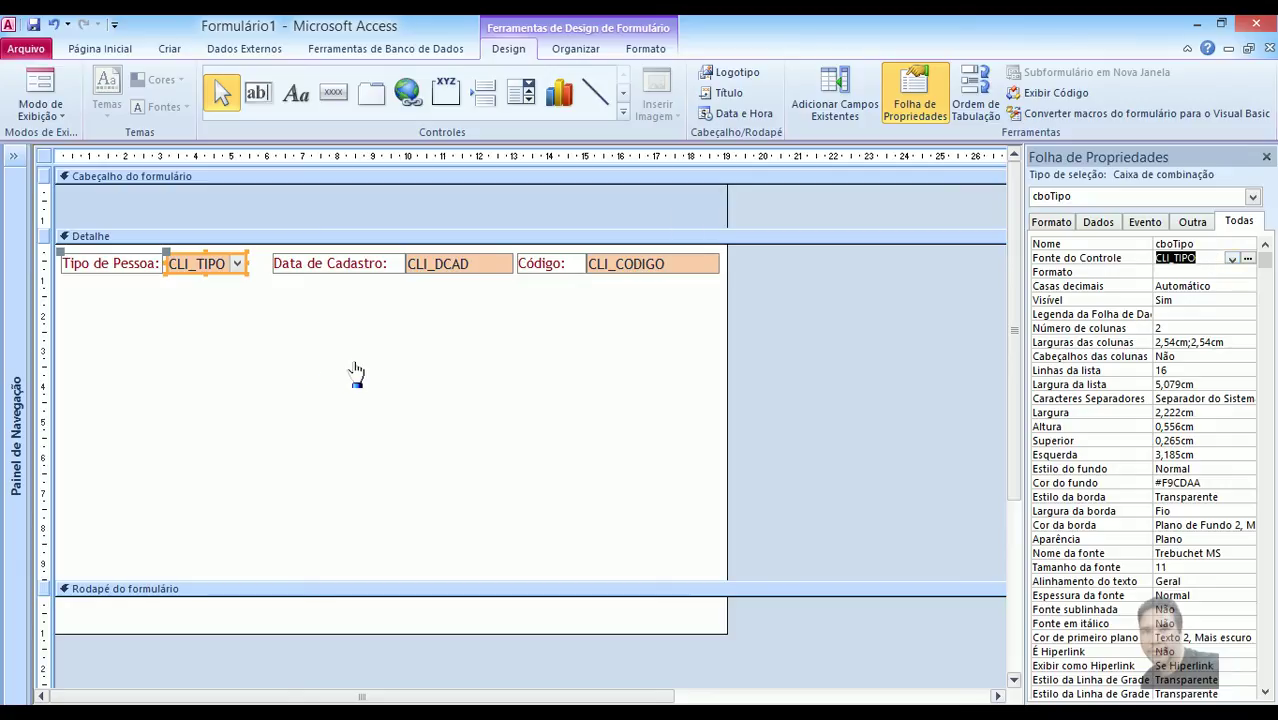
{"action": "left_click", "coordinate": [322, 360]}
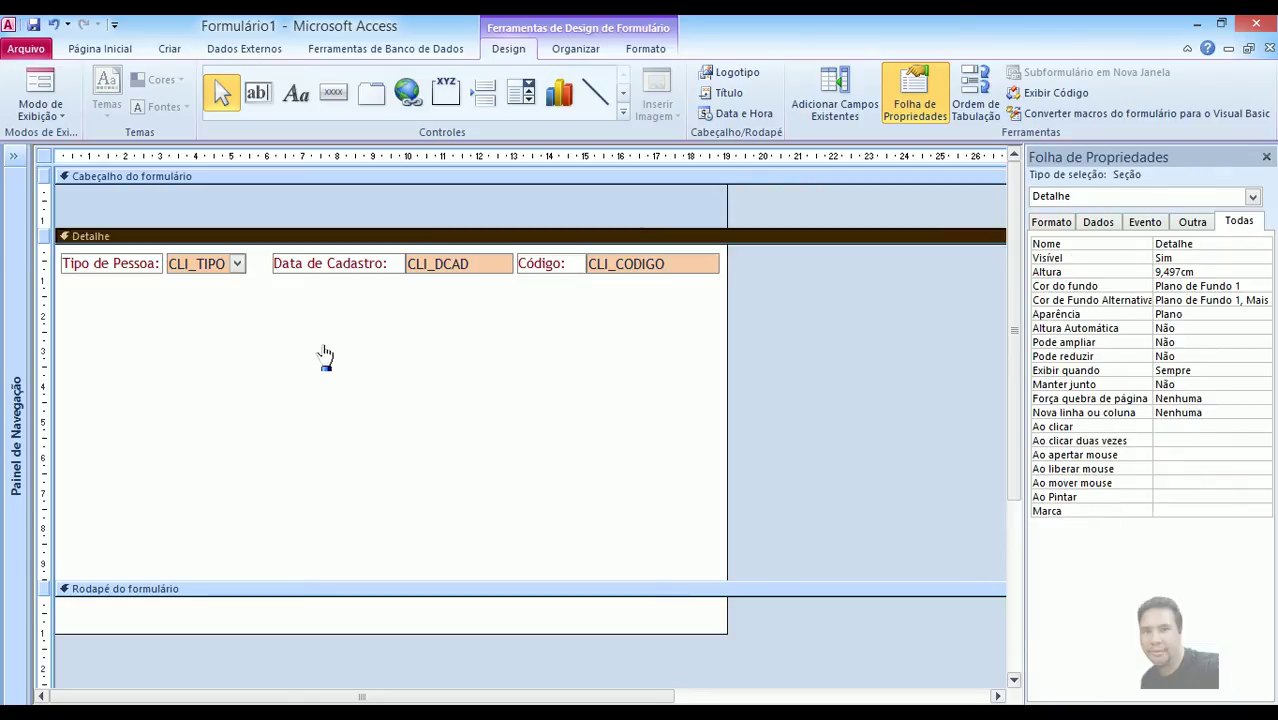
Check the CLI_TIPO field's data type and field size in the linked TB_CLIENTE table's design, and return to the form.
{"action": "left_click", "coordinate": [20, 175]}
{"action": "double_click", "coordinate": [65, 420]}
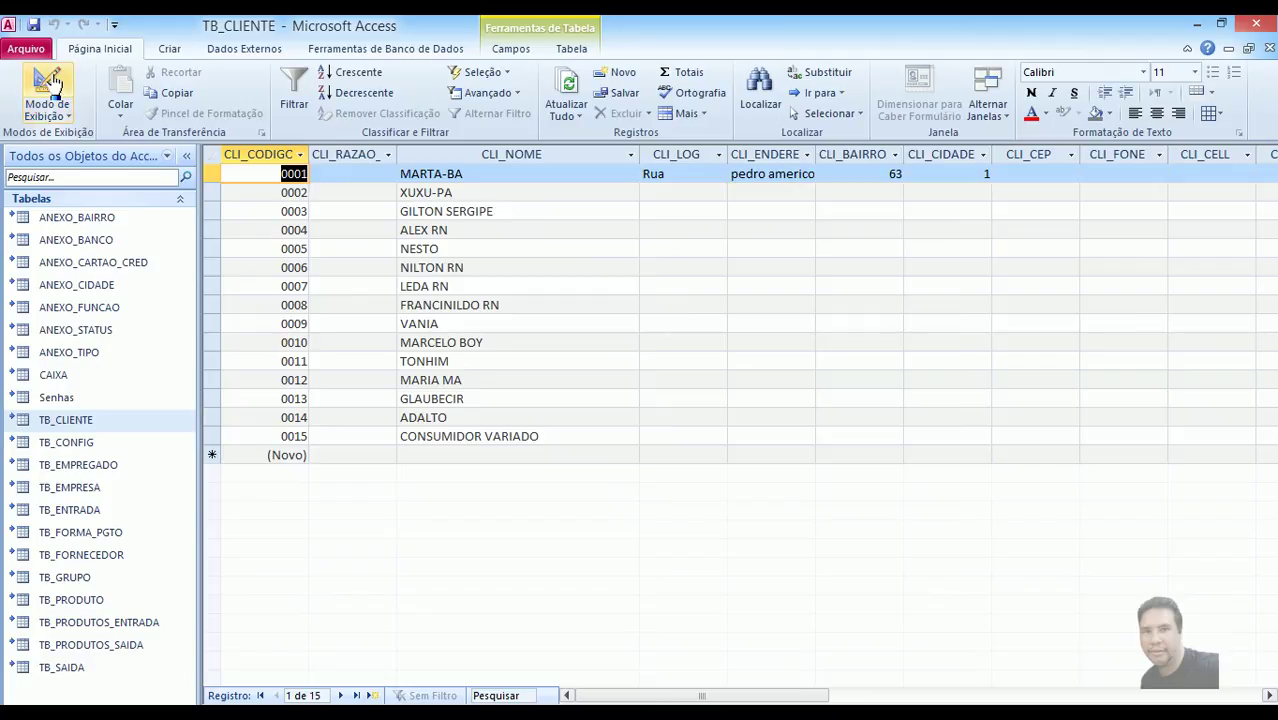
{"action": "left_click", "coordinate": [52, 82]}
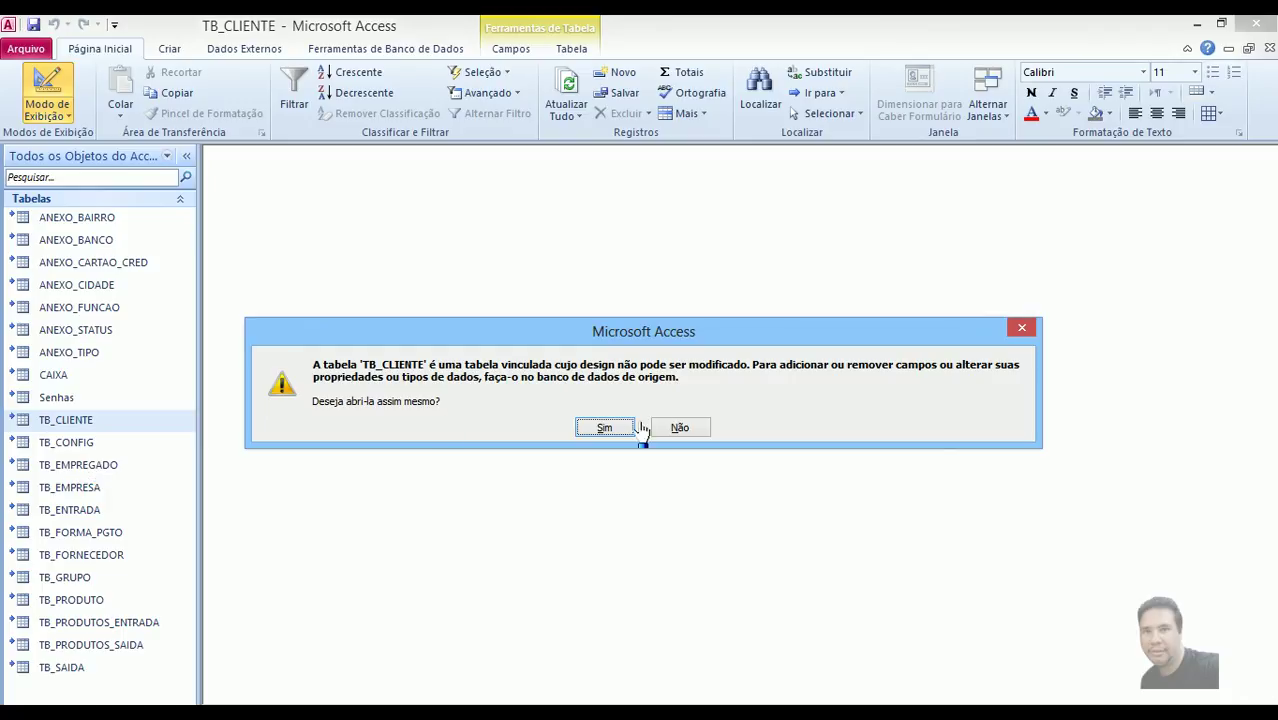
{"action": "left_click", "coordinate": [607, 428]}
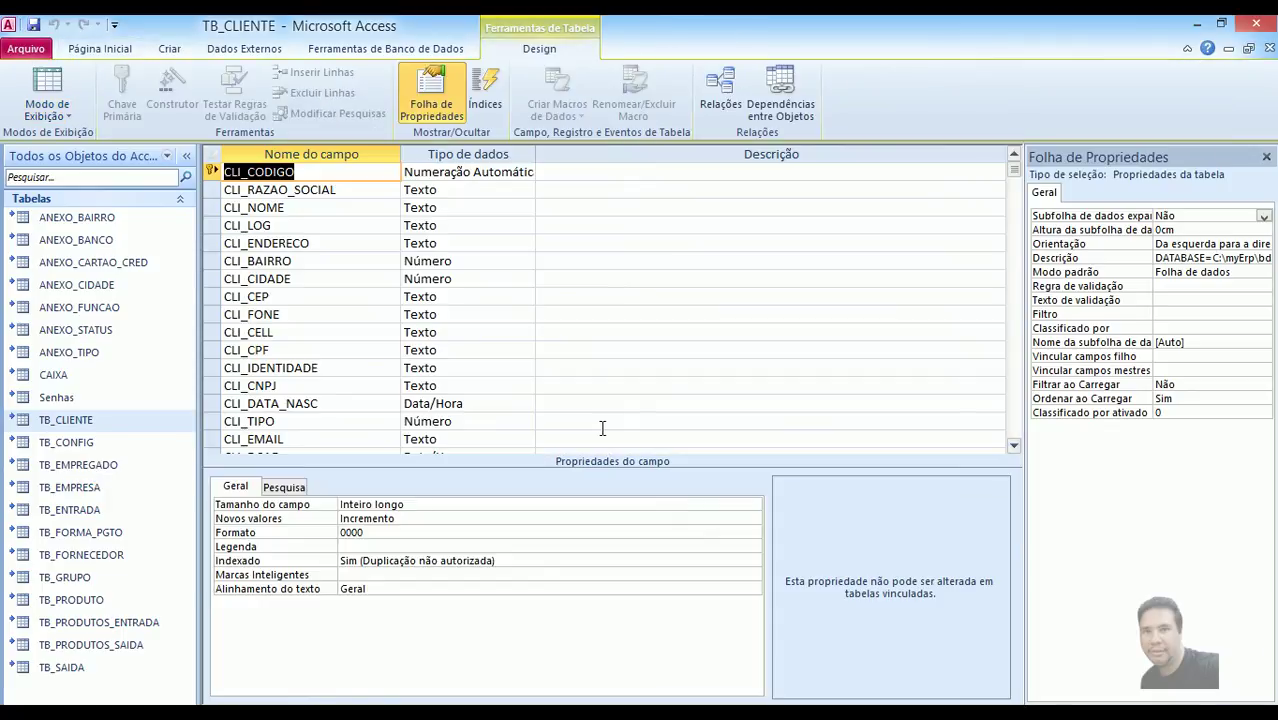
{"action": "left_click", "coordinate": [363, 381]}
{"action": "scroll", "coordinate": [305, 379], "scroll_direction": "down", "scroll_amount": 3}
{"action": "scroll", "coordinate": [303, 381], "scroll_direction": "up", "scroll_amount": 1}
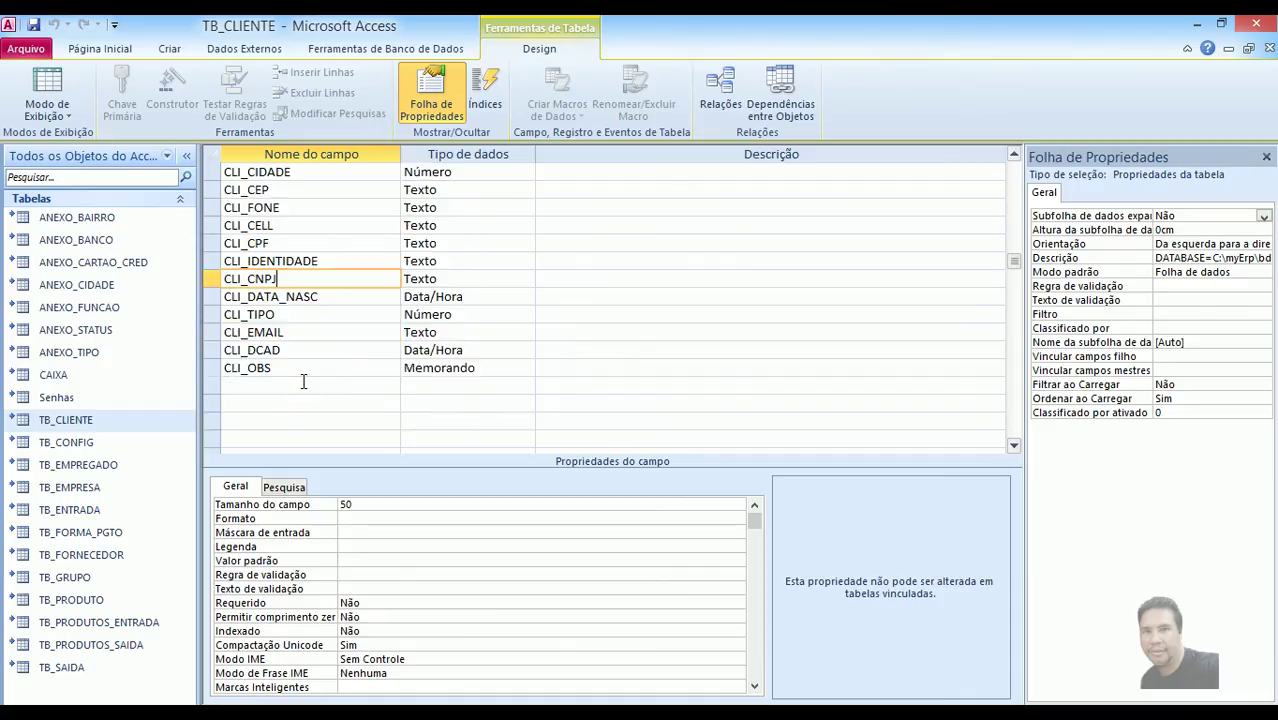
{"action": "left_click", "coordinate": [320, 315]}
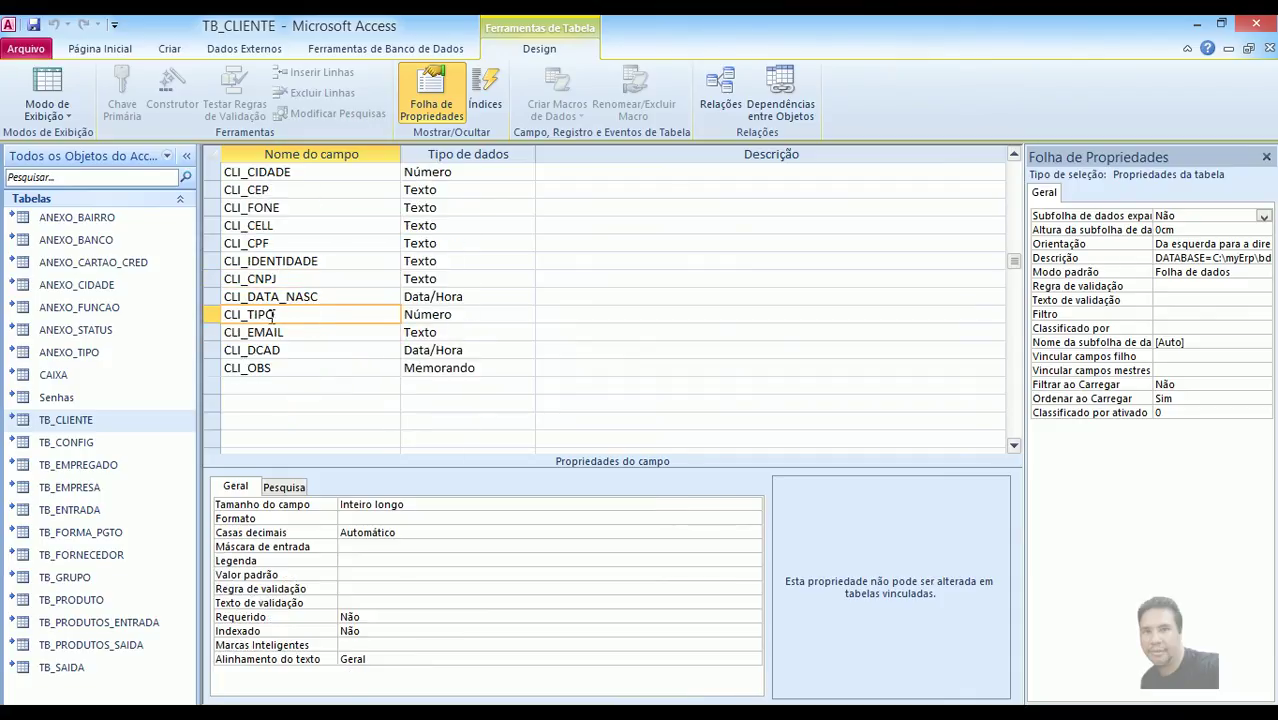
{"action": "left_click", "coordinate": [457, 315]}
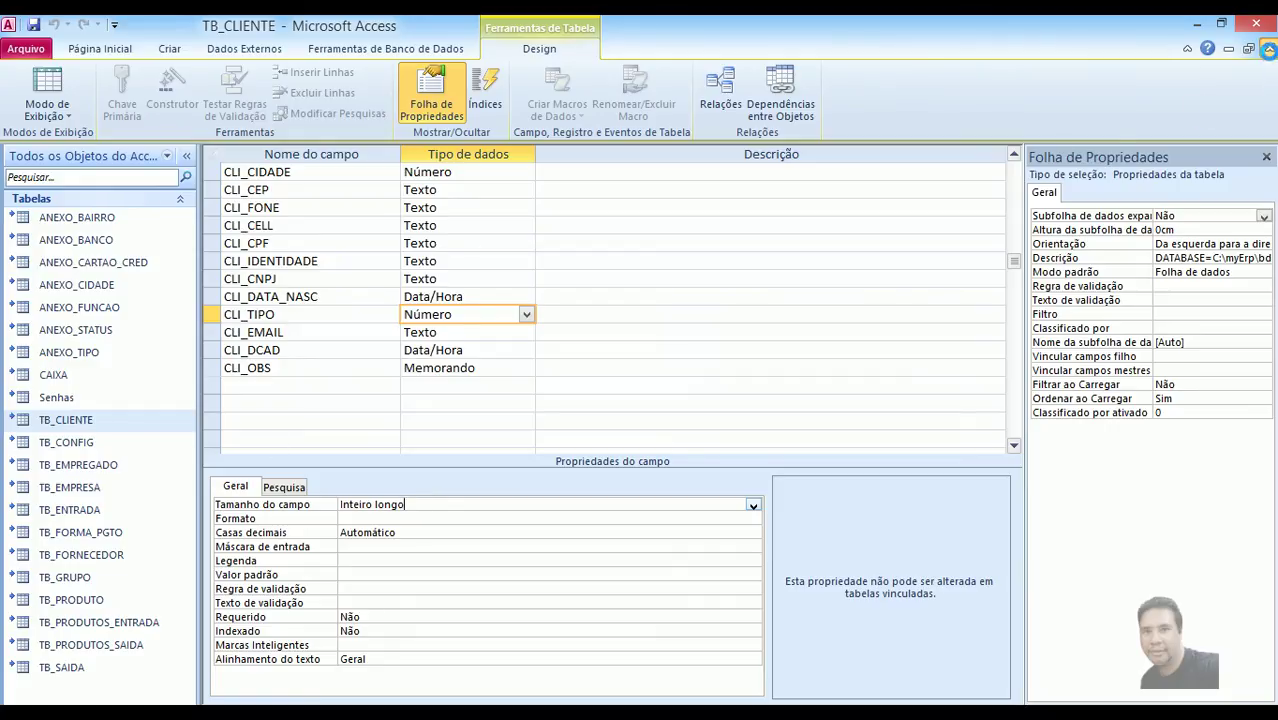
{"action": "left_click", "coordinate": [1270, 48]}
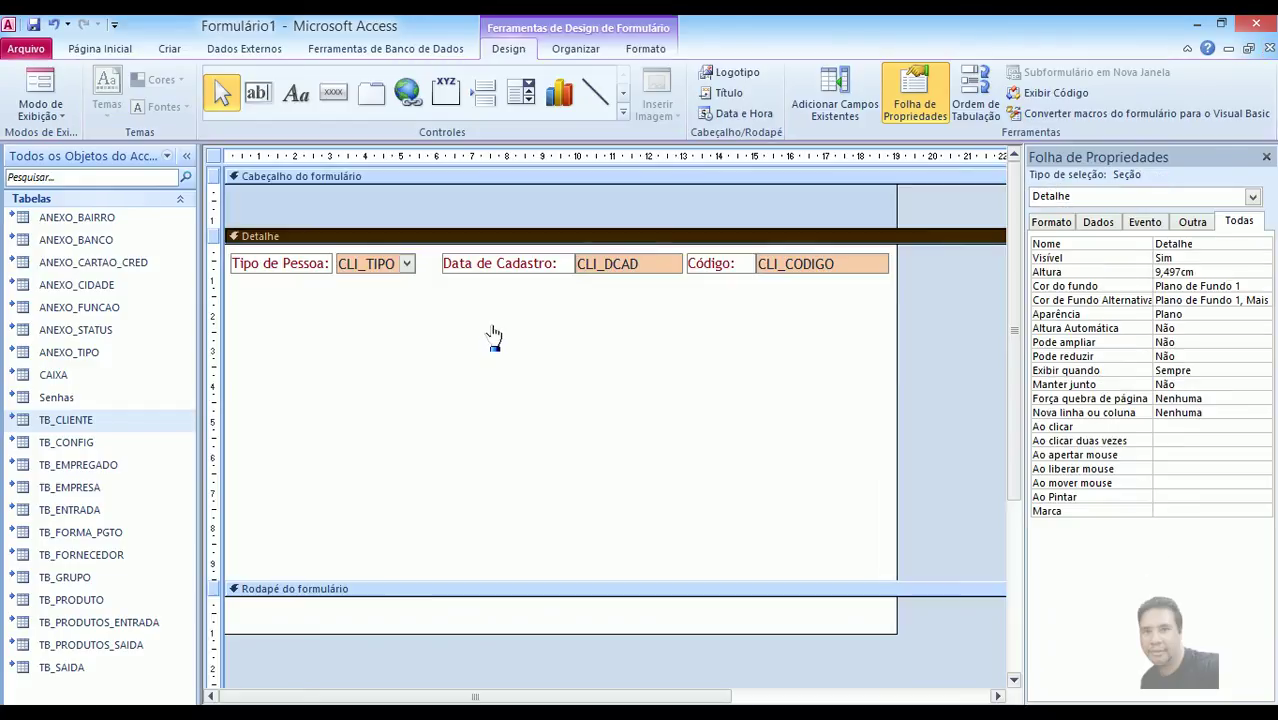
{"action": "left_click", "coordinate": [186, 156]}
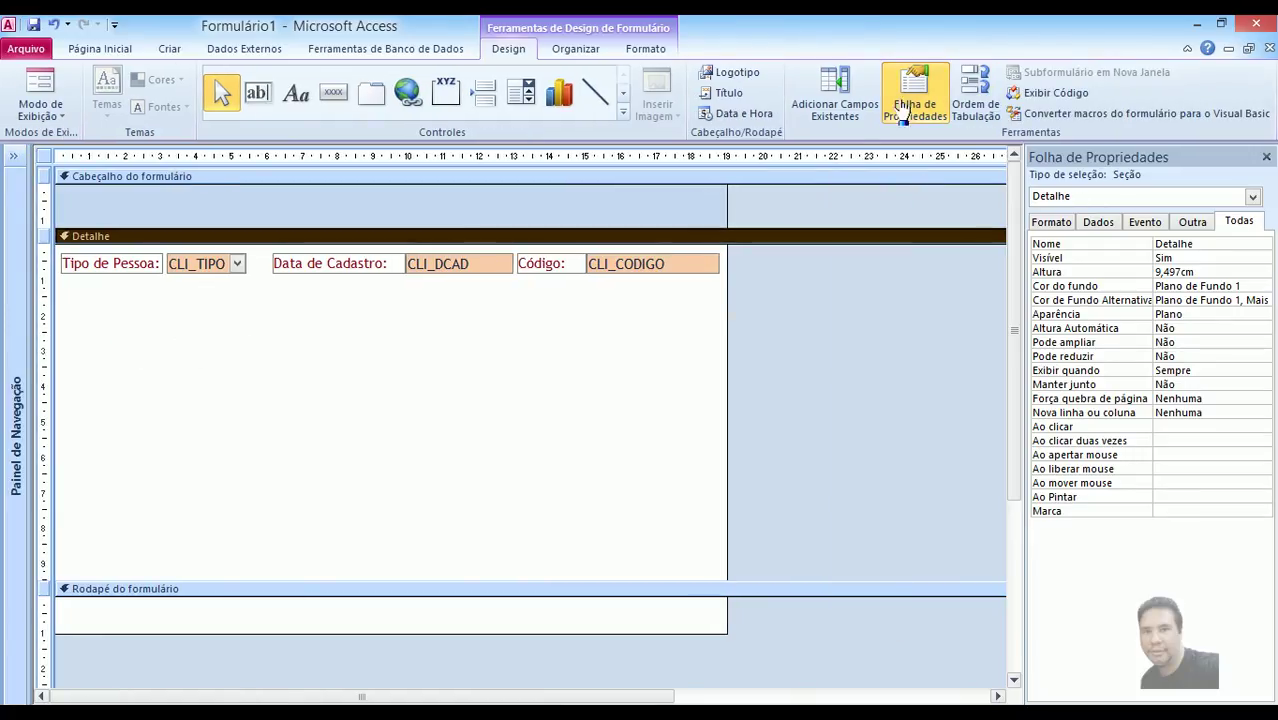
Add the CLI_RAZAO_SOCIAL field to the form's Detalhe section, below the first row of controls.
{"action": "left_click", "coordinate": [835, 95]}
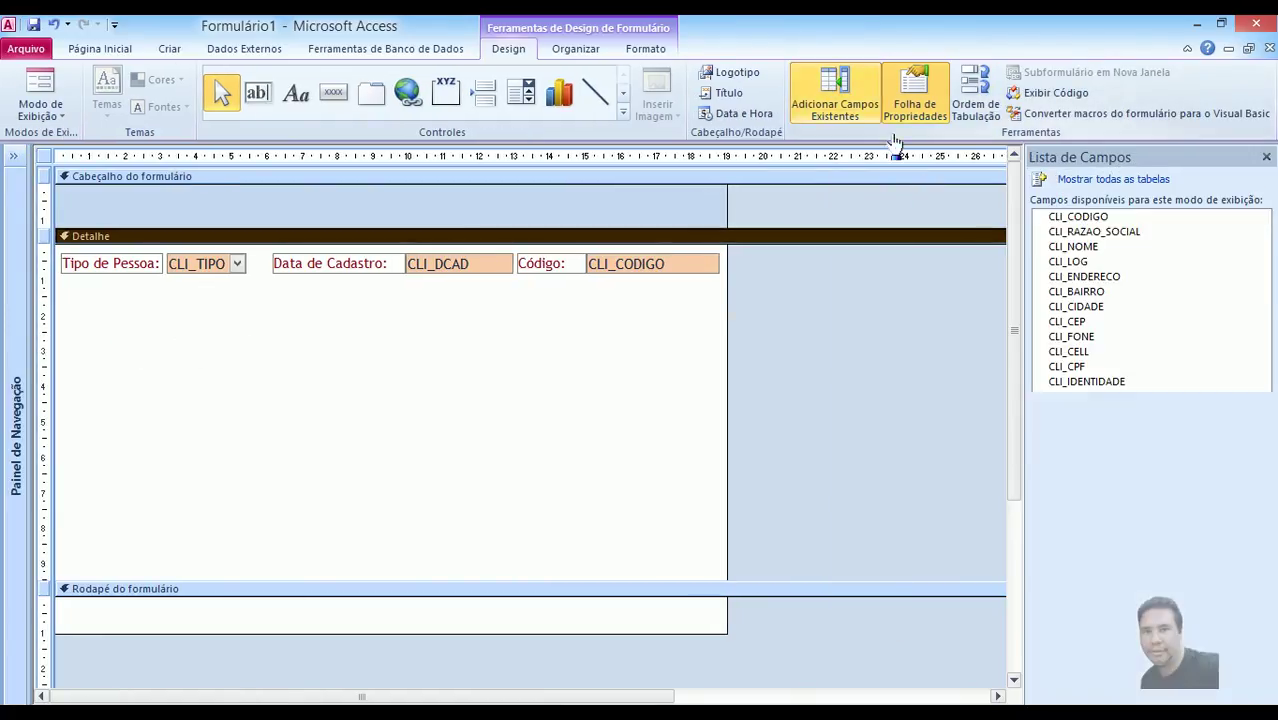
{"action": "left_click", "coordinate": [1110, 232]}
{"action": "left_click_drag", "start_coordinate": [1113, 235], "coordinate": [371, 367]}
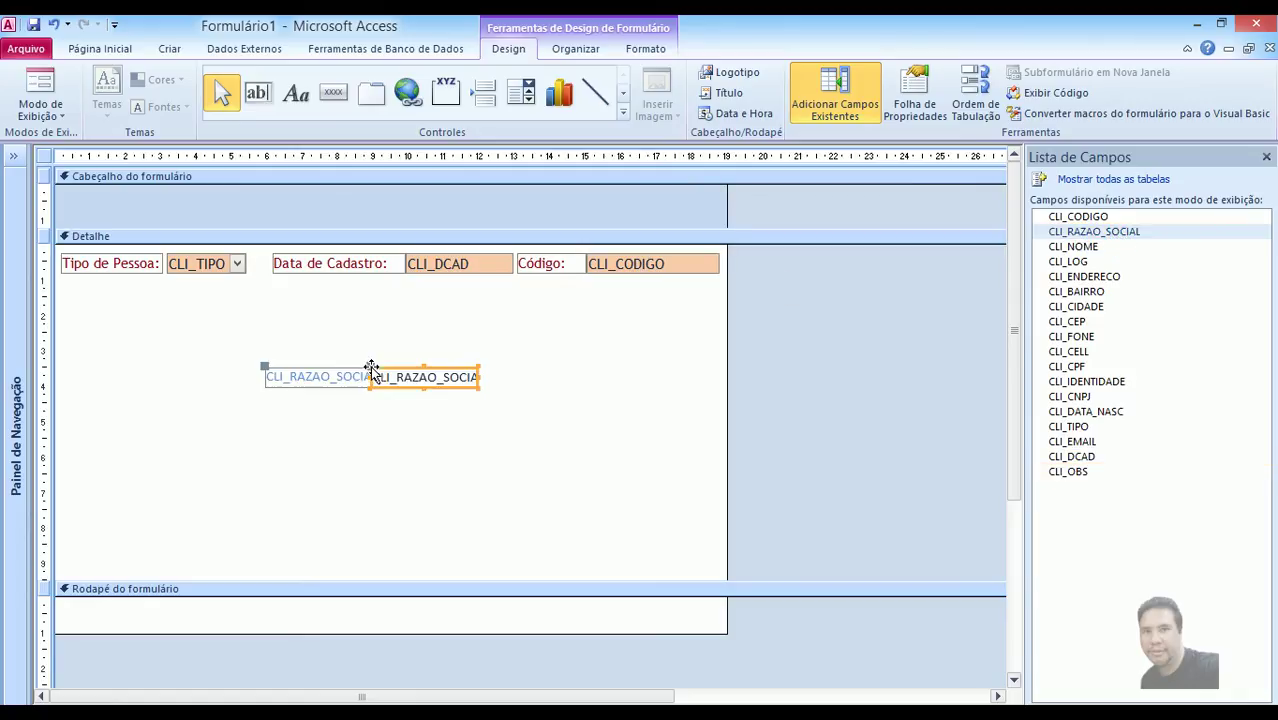
{"action": "left_click", "coordinate": [399, 441]}
Copy the CLI_DCAD text box's formatting onto the CLI_RAZAO_SOCIAL text box with the format painter.
{"action": "left_click", "coordinate": [465, 263]}
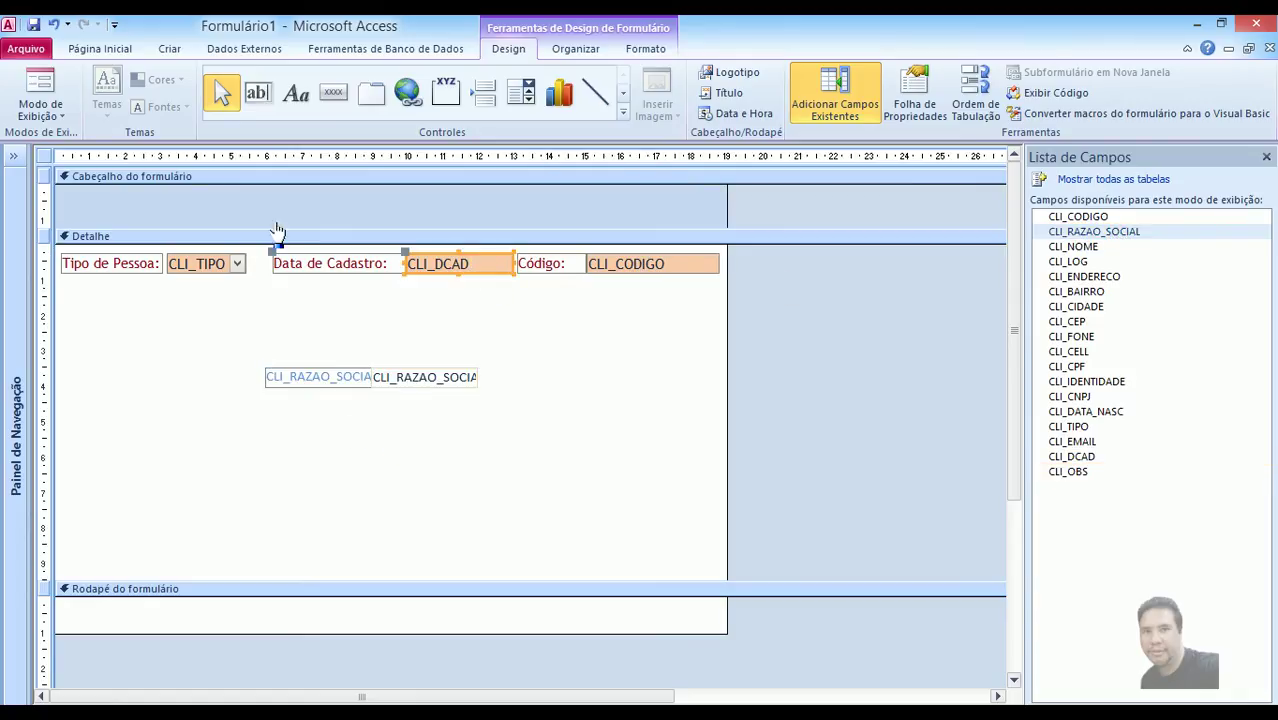
{"action": "left_click", "coordinate": [645, 49]}
{"action": "left_click", "coordinate": [318, 85]}
{"action": "left_click", "coordinate": [425, 385]}
{"action": "left_click", "coordinate": [360, 440]}
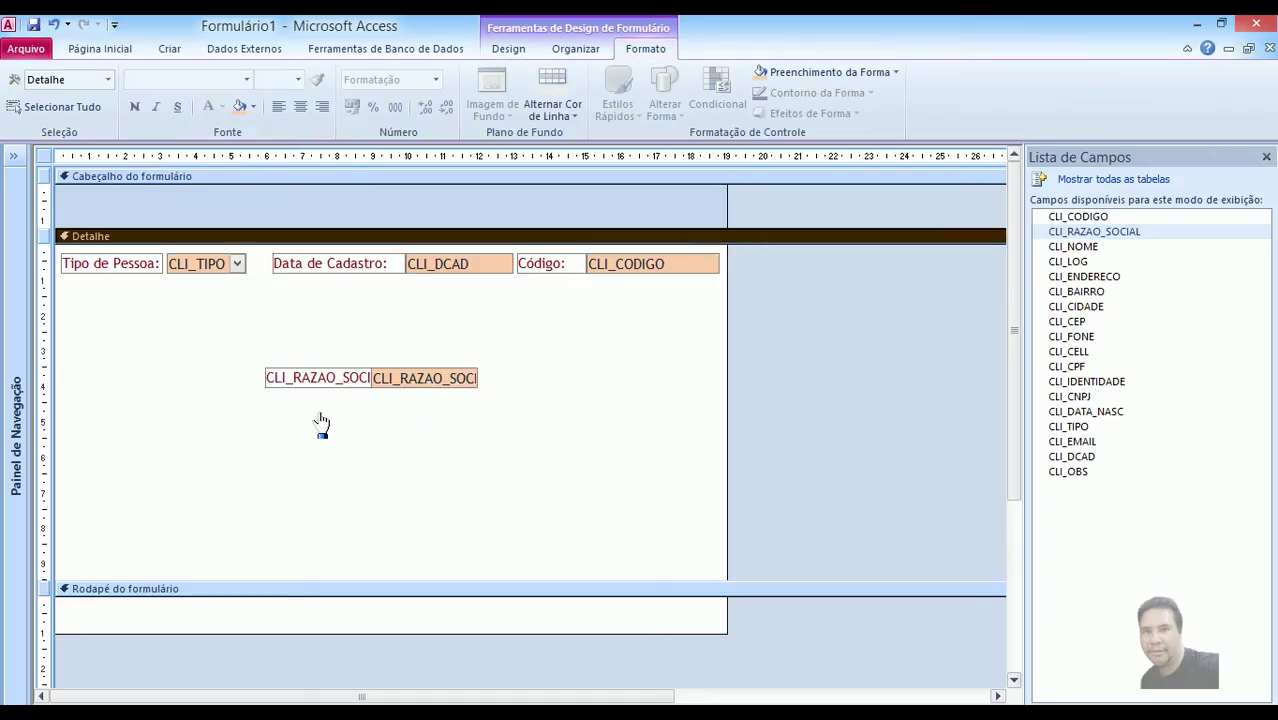
Separate the CLI_RAZAO_SOCIAL label from its text box and stack it directly above, aligned with the text box's left edge.
{"action": "left_click", "coordinate": [300, 380]}
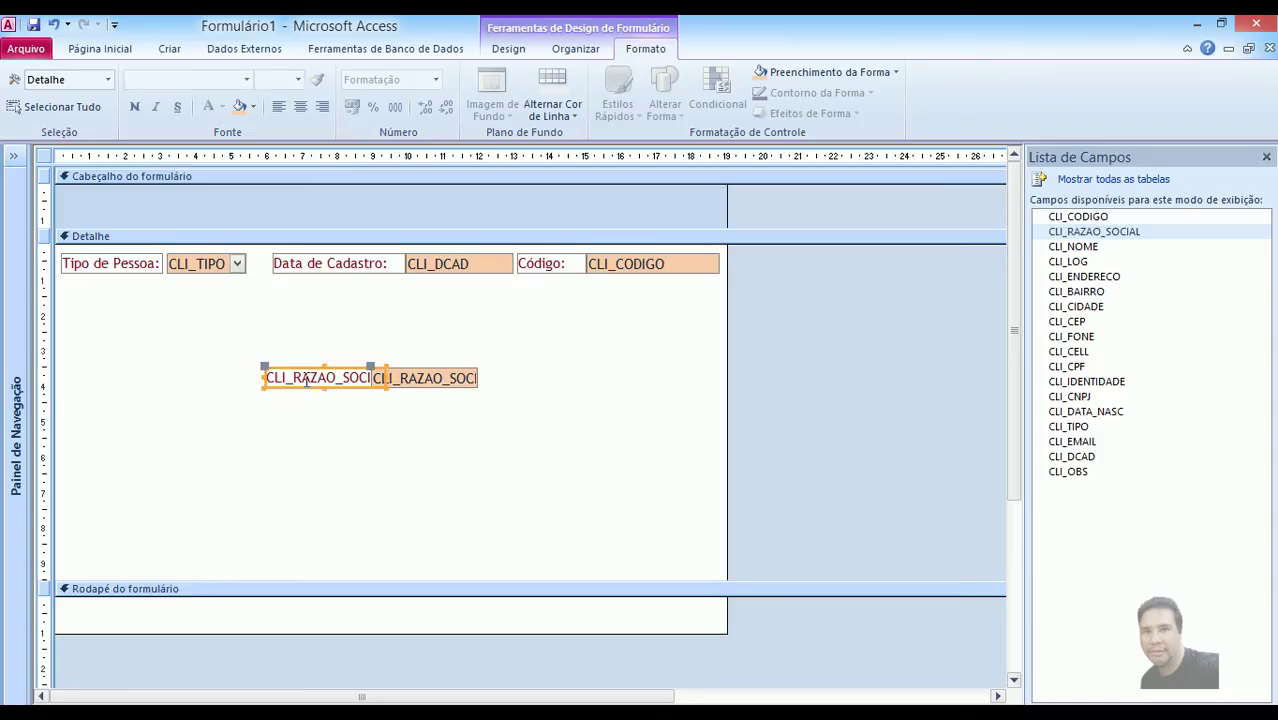
{"action": "left_click_drag", "start_coordinate": [266, 356], "coordinate": [239, 323]}
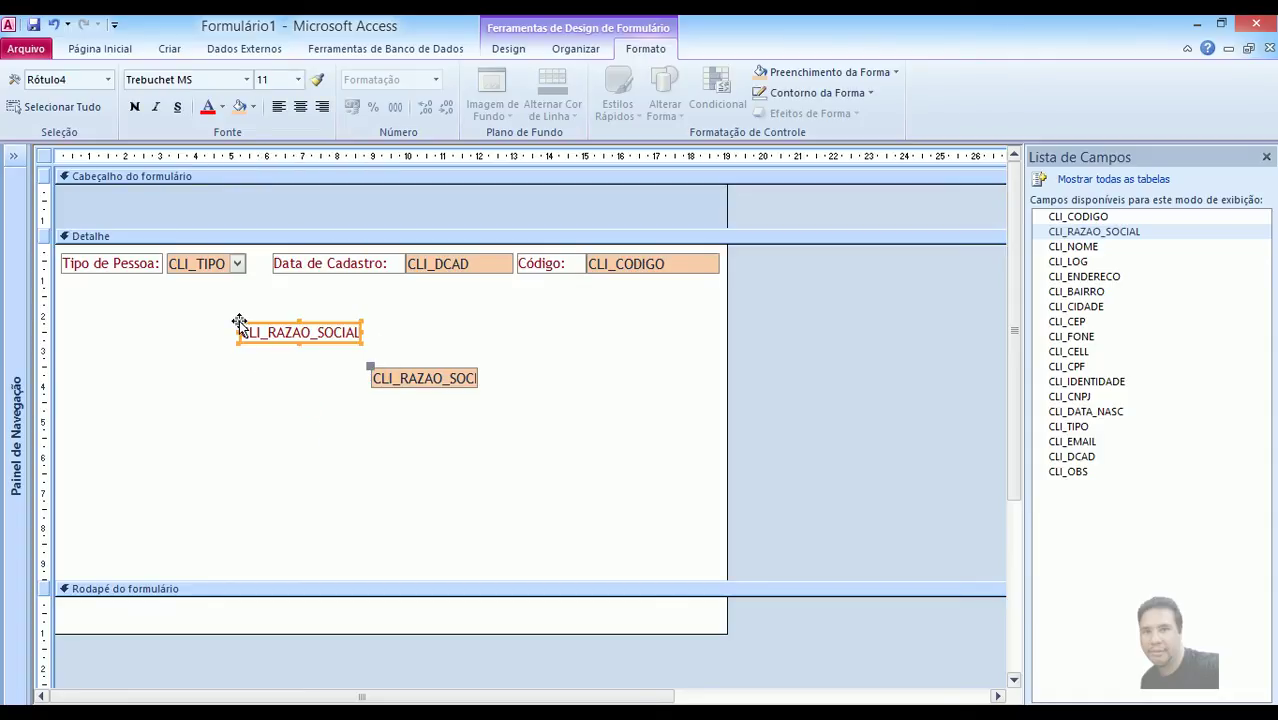
{"action": "left_click", "coordinate": [380, 400]}
{"action": "left_click_drag", "start_coordinate": [418, 385], "coordinate": [435, 527]}
{"action": "left_click", "coordinate": [502, 486]}
{"action": "left_click_drag", "start_coordinate": [439, 540], "coordinate": [490, 507]}
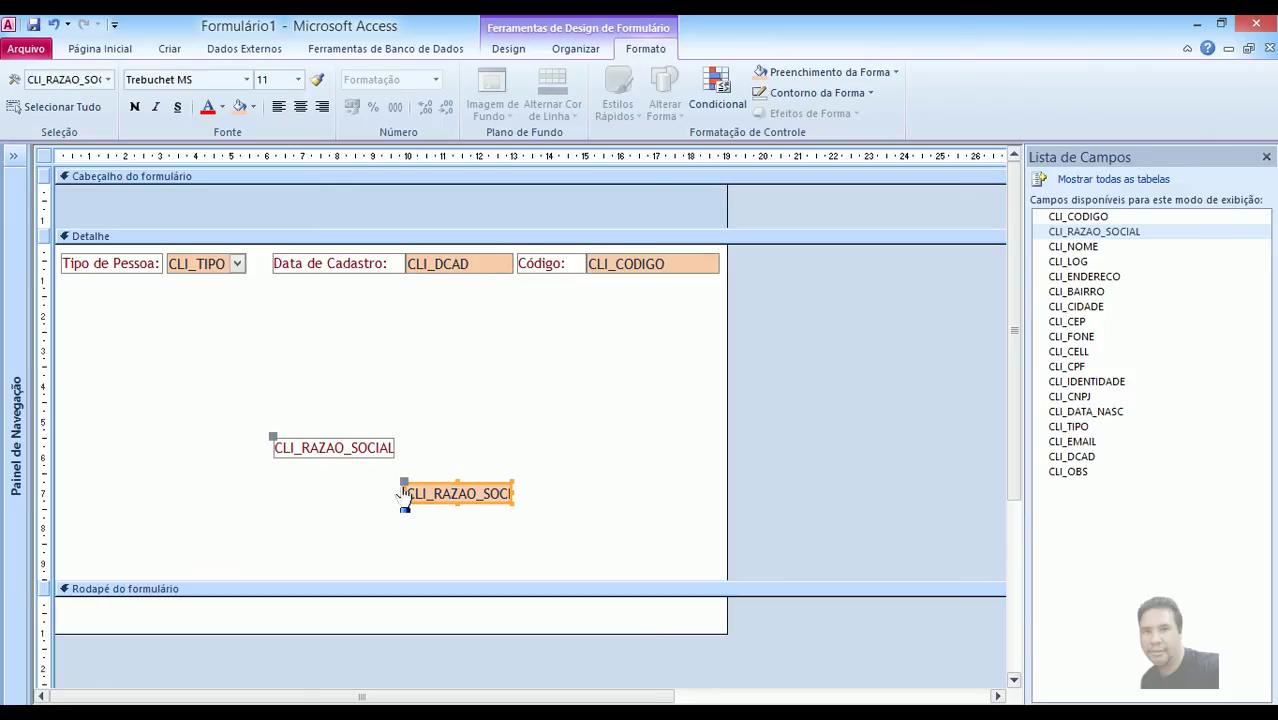
{"action": "left_click_drag", "start_coordinate": [404, 483], "coordinate": [290, 499]}
{"action": "left_click_drag", "start_coordinate": [270, 440], "coordinate": [371, 444]}
{"action": "left_click_drag", "start_coordinate": [297, 502], "coordinate": [409, 497]}
{"action": "left_click", "coordinate": [337, 457]}
{"action": "left_click", "coordinate": [380, 447]}
{"action": "left_click_drag", "start_coordinate": [371, 441], "coordinate": [397, 472]}
{"action": "left_click", "coordinate": [431, 540]}
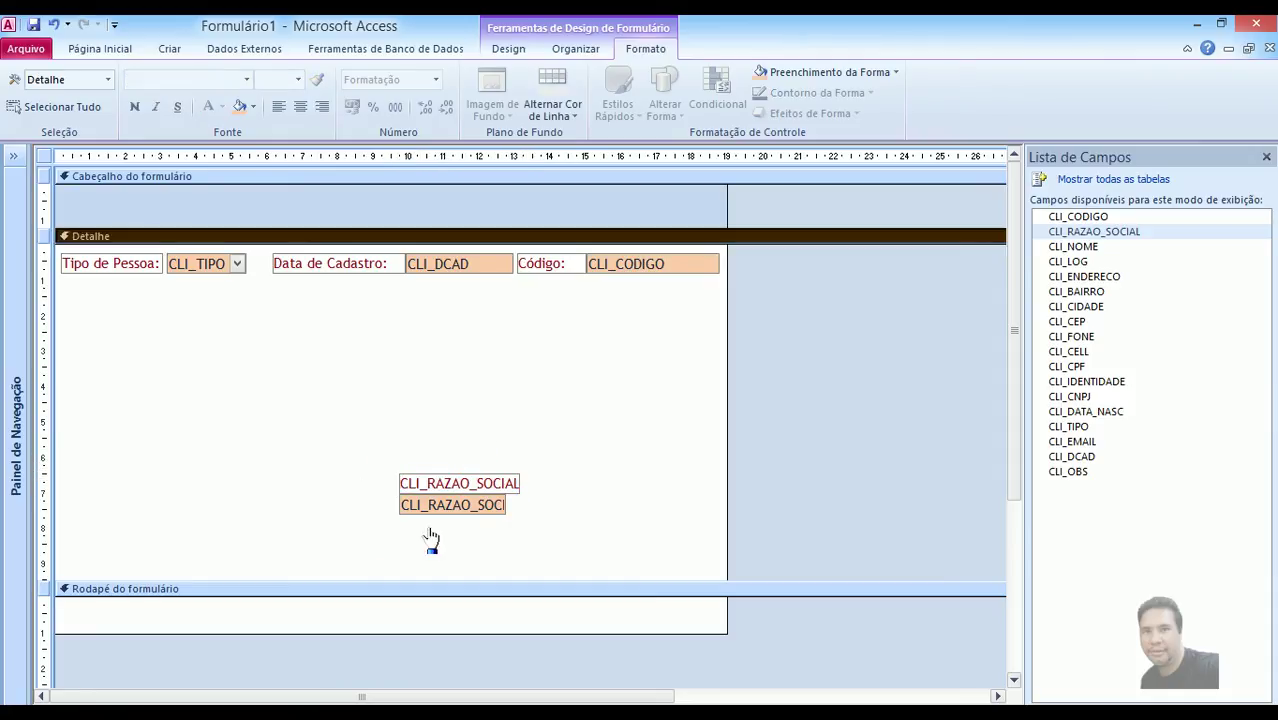
Move the CLI_RAZAO_SOCIAL label and text box below the first row of controls and stretch both across the form's width.
{"action": "left_click", "coordinate": [497, 507]}
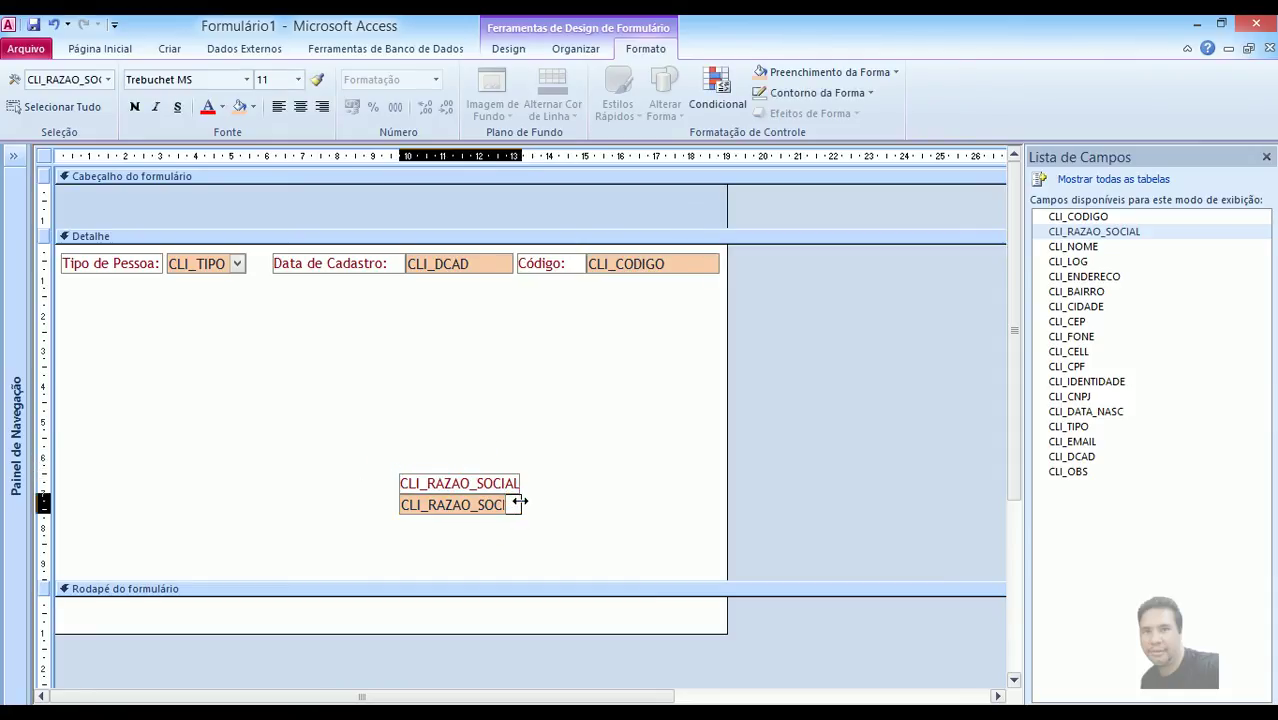
{"action": "left_click_drag", "start_coordinate": [518, 502], "coordinate": [688, 503]}
{"action": "left_click", "coordinate": [642, 542]}
{"action": "left_click_drag", "start_coordinate": [491, 522], "coordinate": [271, 310]}
{"action": "left_click_drag", "start_coordinate": [372, 290], "coordinate": [719, 318]}
{"action": "left_click", "coordinate": [638, 362]}
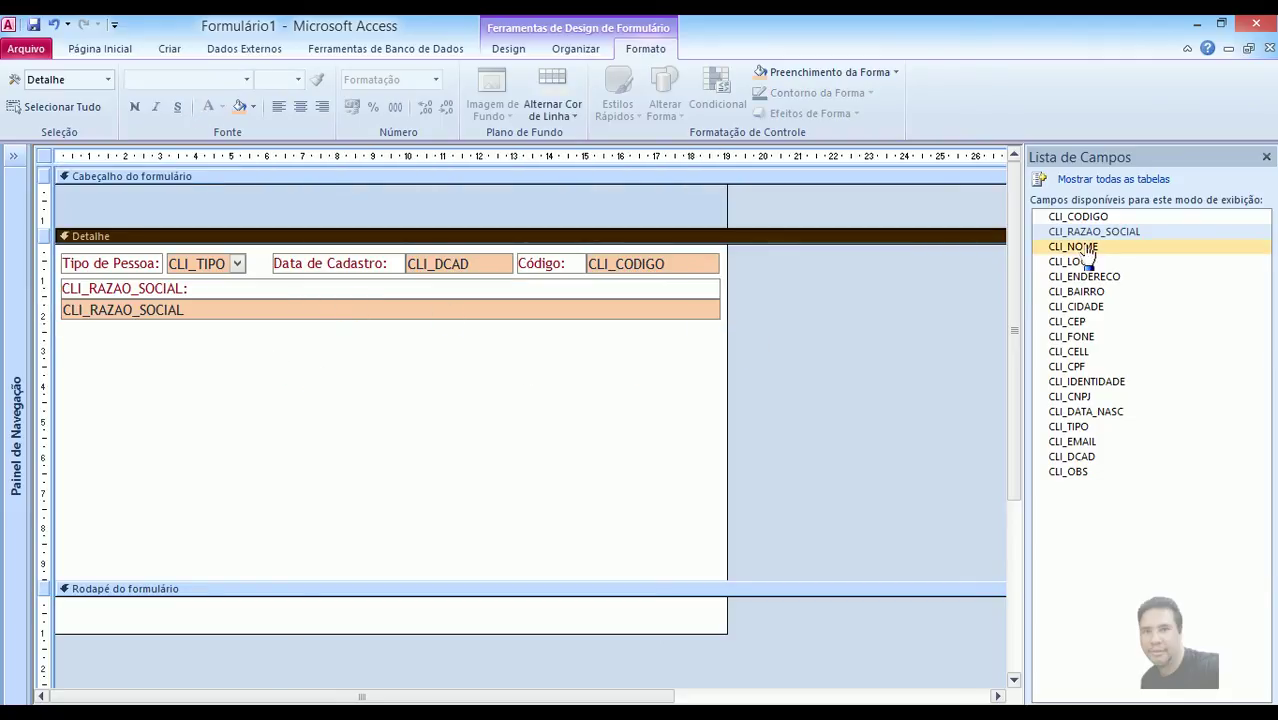
Add the CLI_NOME field below CLI_RAZAO_SOCIAL and copy the CLI_RAZAO_SOCIAL text box's formatting onto it.
{"action": "left_click_drag", "start_coordinate": [1085, 255], "coordinate": [380, 401]}
{"action": "left_click", "coordinate": [426, 372]}
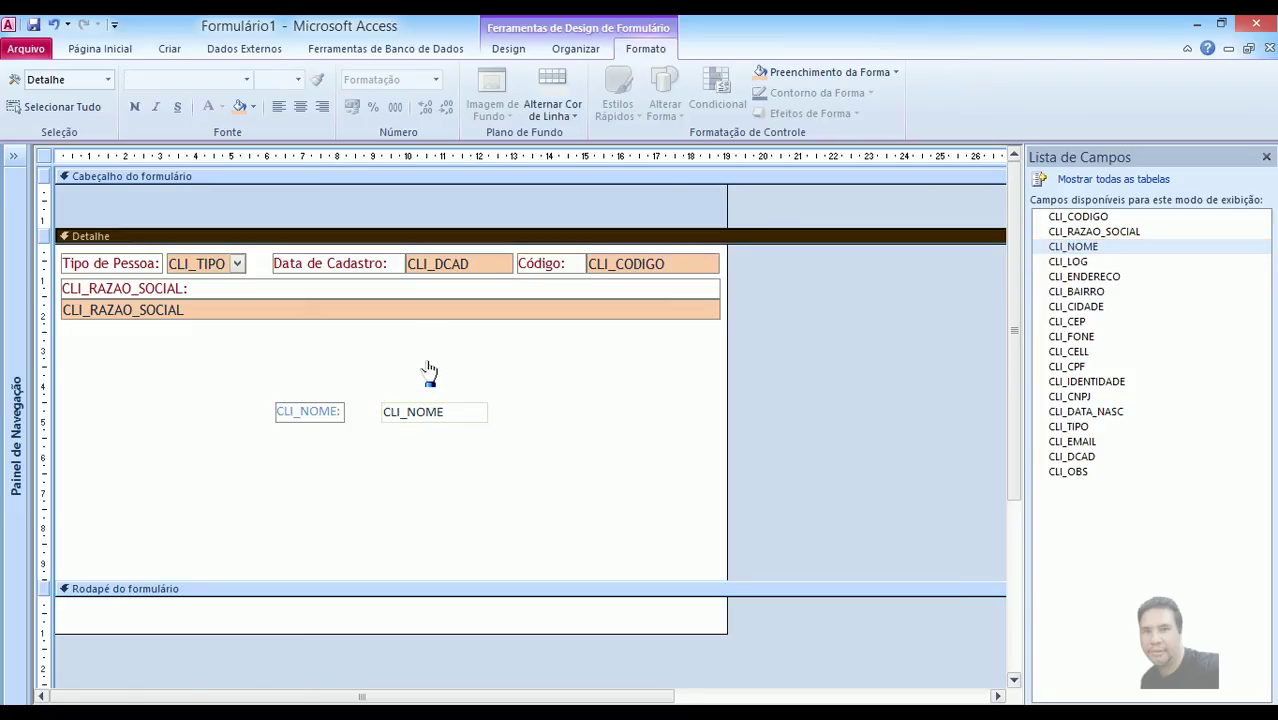
{"action": "left_click", "coordinate": [465, 320]}
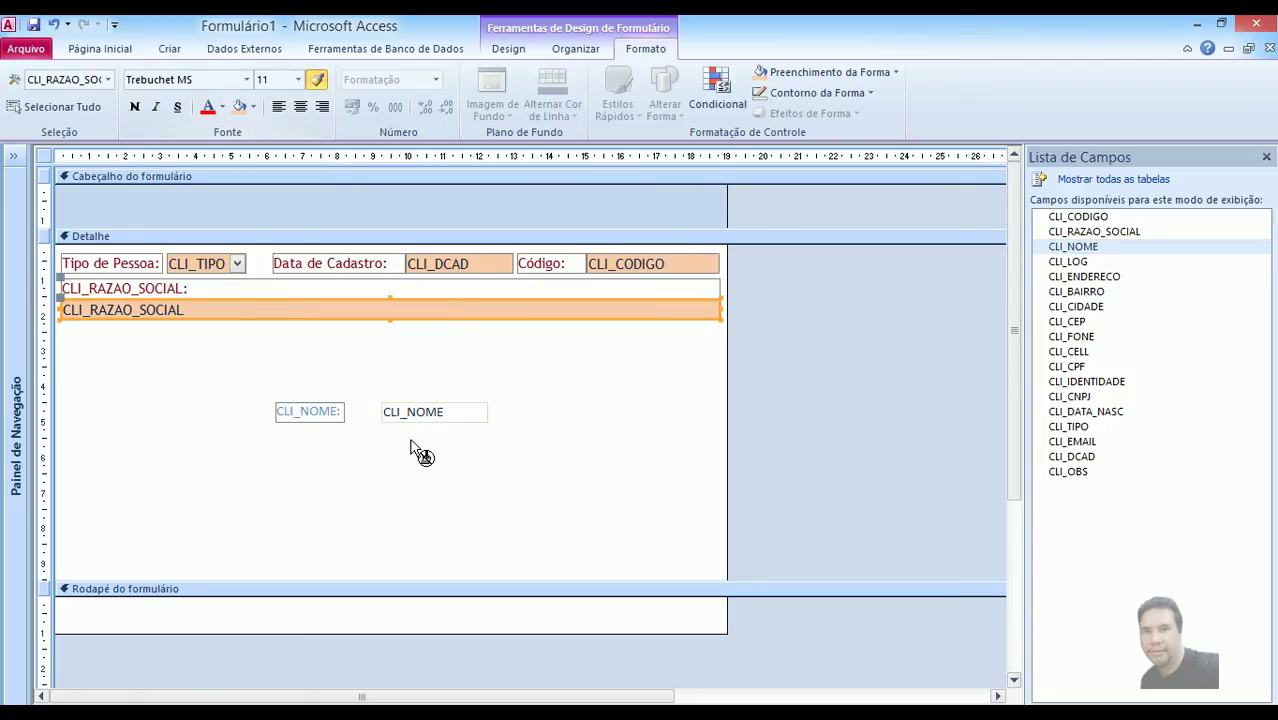
{"action": "left_click", "coordinate": [366, 455]}
Stack the CLI_NOME label above its text box, widen both, and move the pair directly below CLI_RAZAO_SOCIAL.
{"action": "left_click", "coordinate": [278, 412]}
{"action": "left_click_drag", "start_coordinate": [274, 401], "coordinate": [377, 379]}
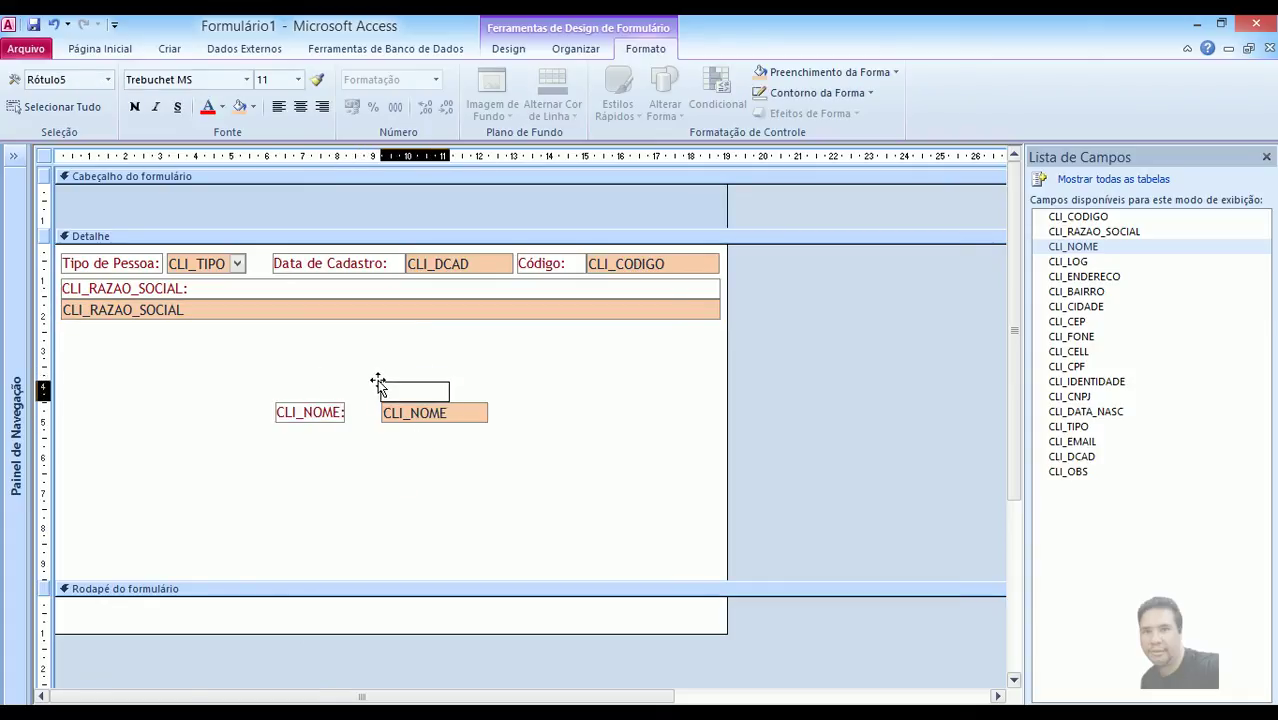
{"action": "left_click", "coordinate": [350, 422]}
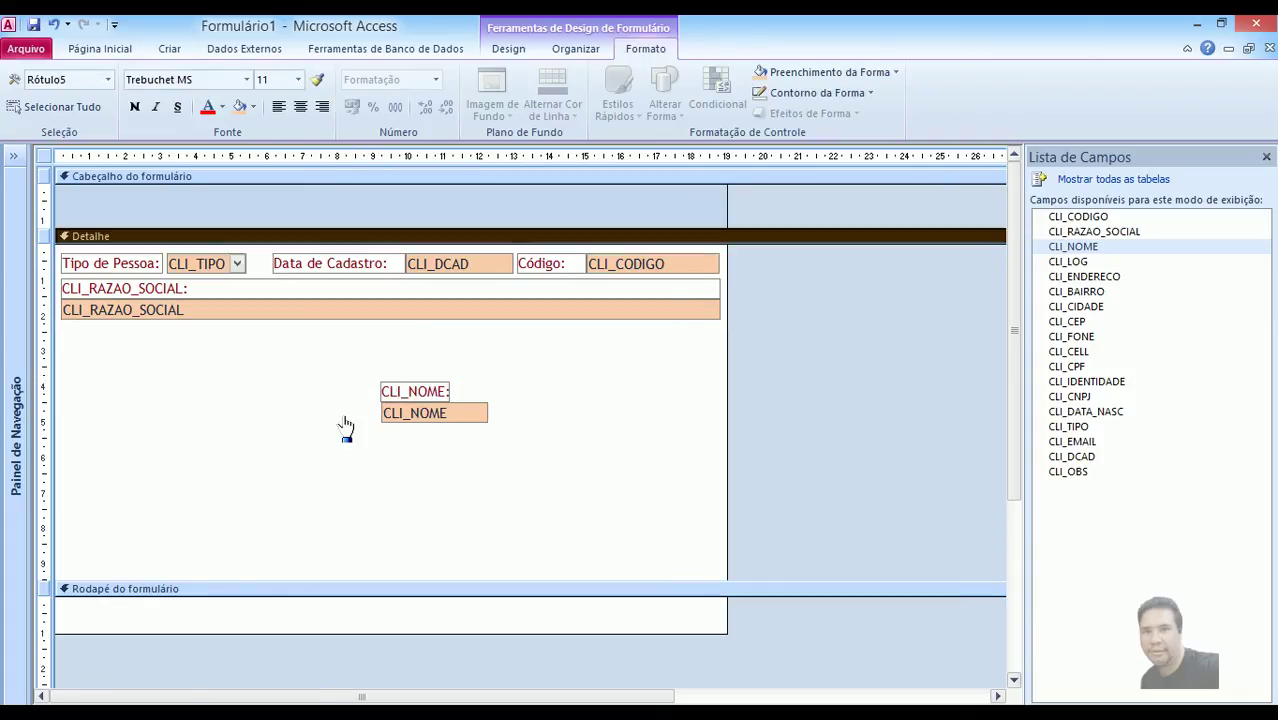
{"action": "left_click", "coordinate": [425, 393]}
{"action": "left_click_drag", "start_coordinate": [446, 391], "coordinate": [637, 412]}
{"action": "left_click_drag", "start_coordinate": [508, 448], "coordinate": [240, 363]}
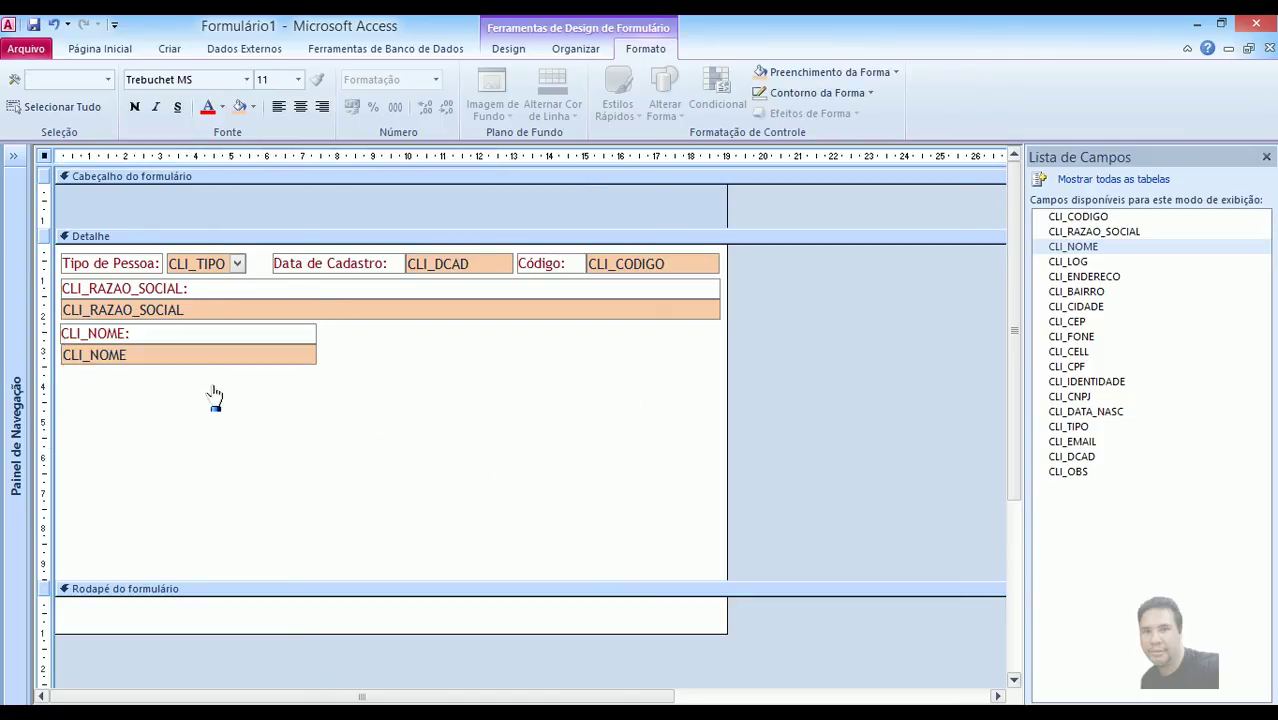
{"action": "left_click", "coordinate": [211, 397]}
Align the CLI_NOME text box with its label's left edge and stretch both to the same width as CLI_RAZAO_SOCIAL.
{"action": "left_click", "coordinate": [102, 358]}
{"action": "left_click_drag", "start_coordinate": [61, 354], "coordinate": [62, 354]}
{"action": "left_click", "coordinate": [77, 391]}
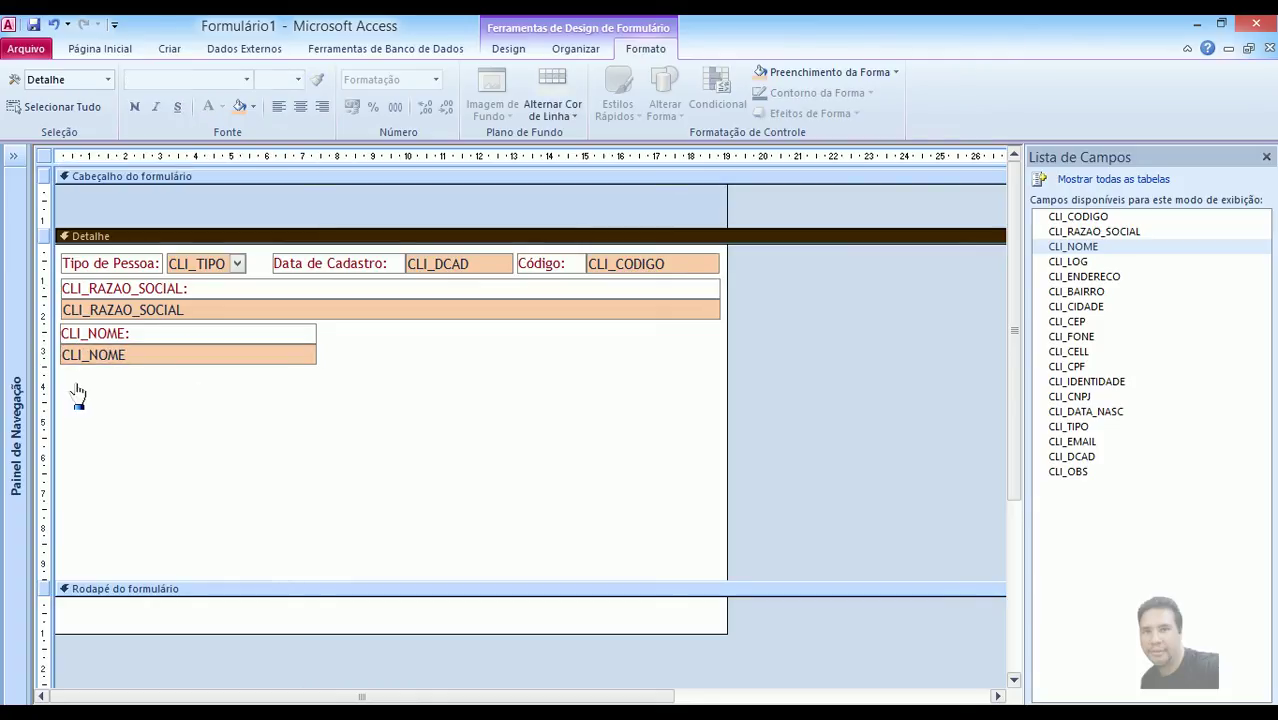
{"action": "left_click", "coordinate": [311, 355]}
{"action": "left_click_drag", "start_coordinate": [318, 354], "coordinate": [720, 372]}
{"action": "left_click", "coordinate": [672, 389]}
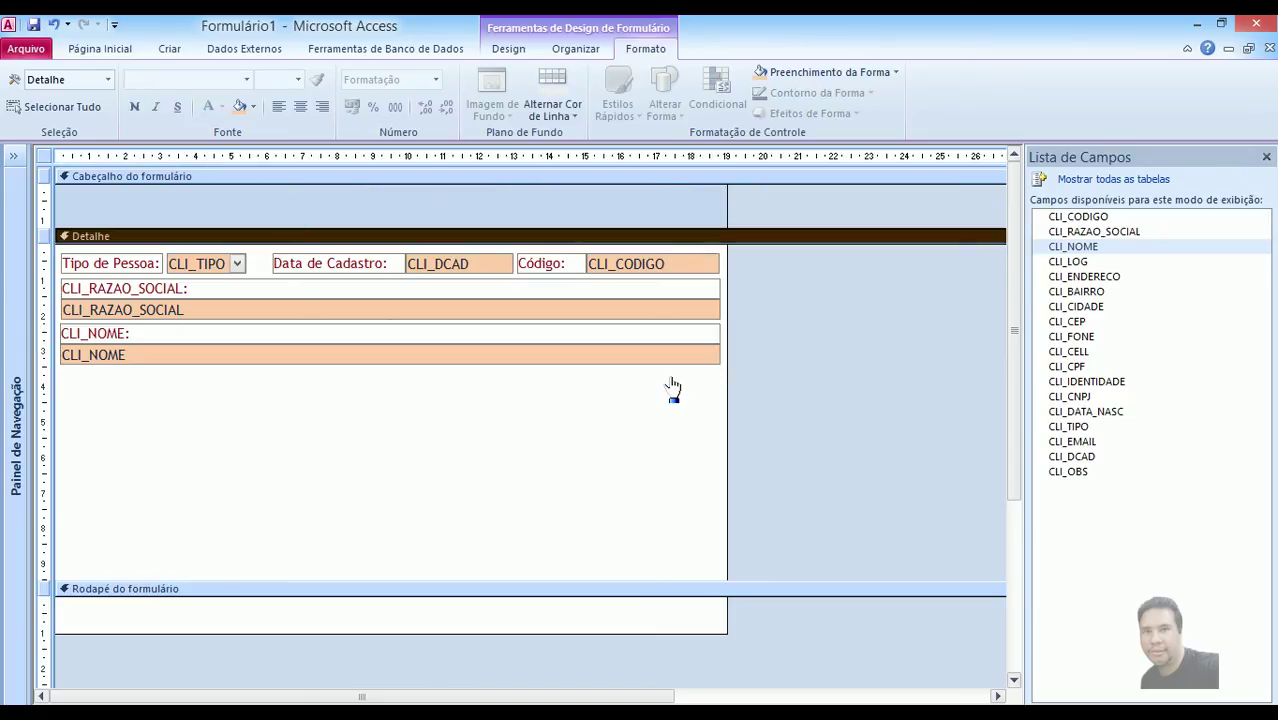
Add the CLI_ENDERECO field to the Detalhe section and copy the CLI_NOME text box's formatting onto it.
{"action": "left_click_drag", "start_coordinate": [1090, 277], "coordinate": [366, 452]}
{"action": "left_click", "coordinate": [355, 357]}
{"action": "left_click", "coordinate": [316, 79]}
{"action": "left_click", "coordinate": [400, 462]}
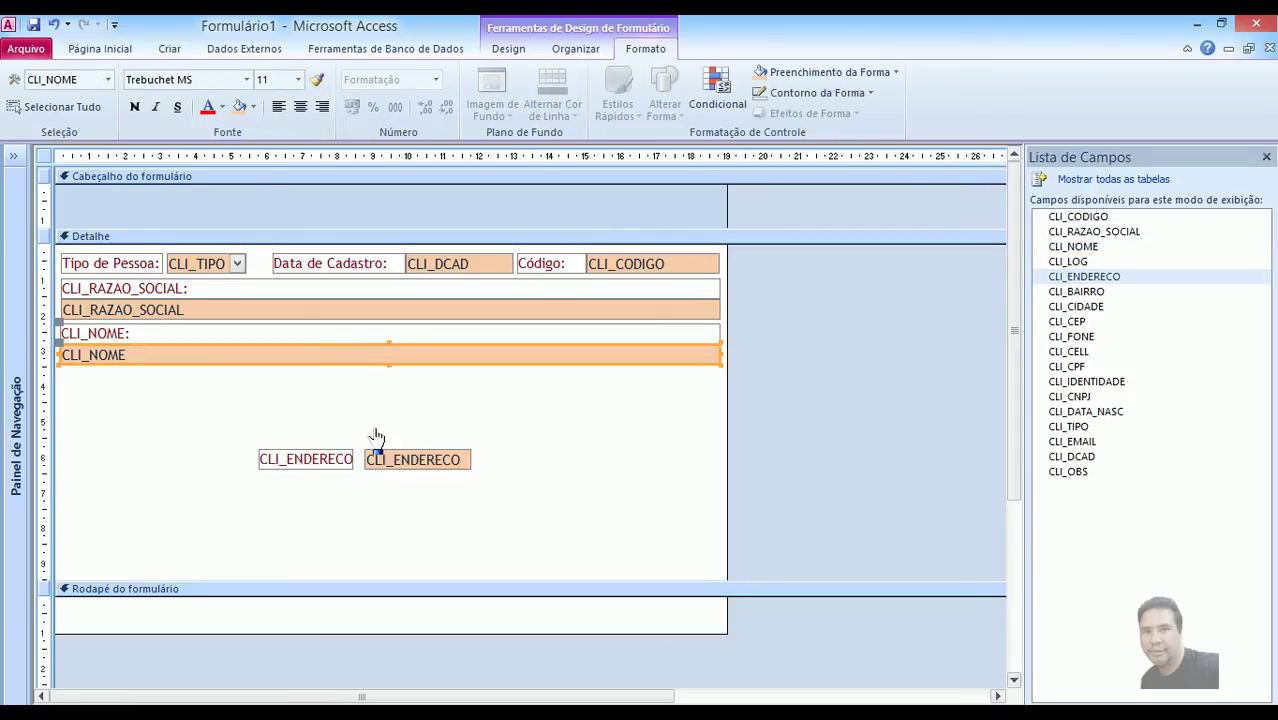
{"action": "left_click", "coordinate": [390, 408]}
Place the CLI_ENDERECO label directly above its text box and widen it to the text box's width.
{"action": "left_click", "coordinate": [300, 458]}
{"action": "left_click_drag", "start_coordinate": [256, 446], "coordinate": [362, 426]}
{"action": "left_click", "coordinate": [342, 456]}
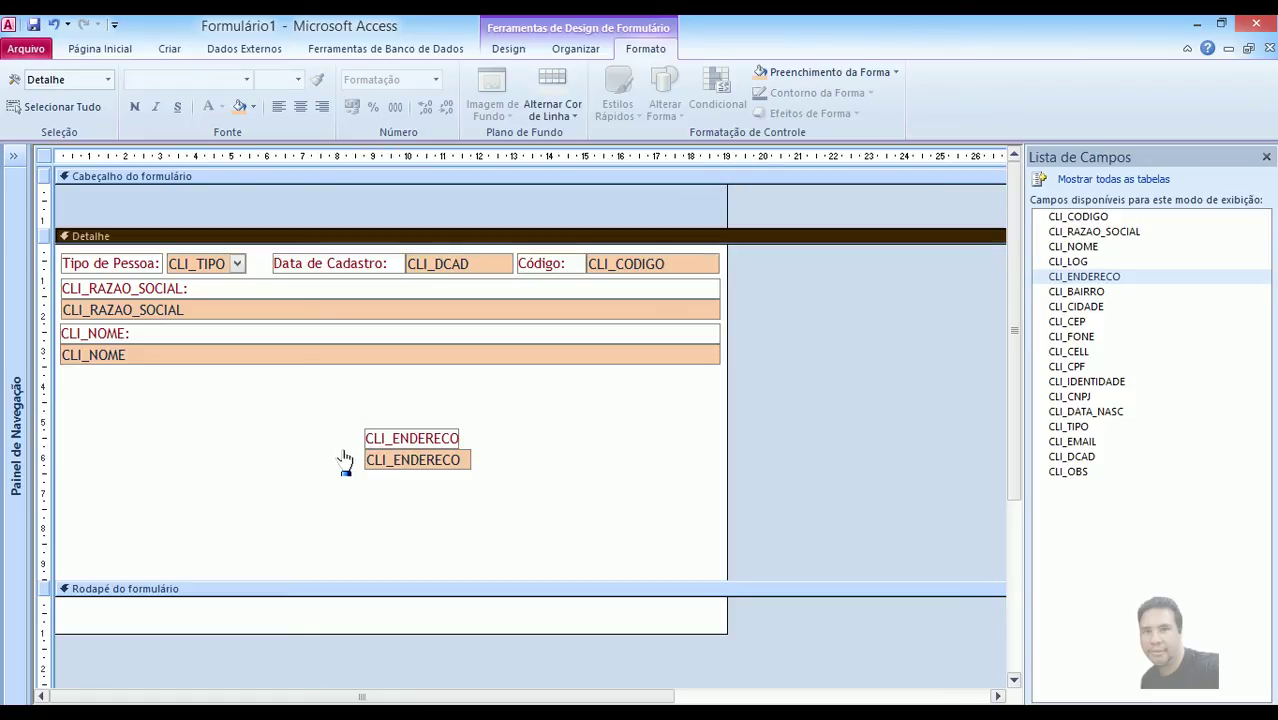
{"action": "left_click", "coordinate": [462, 440]}
{"action": "left_click", "coordinate": [463, 437]}
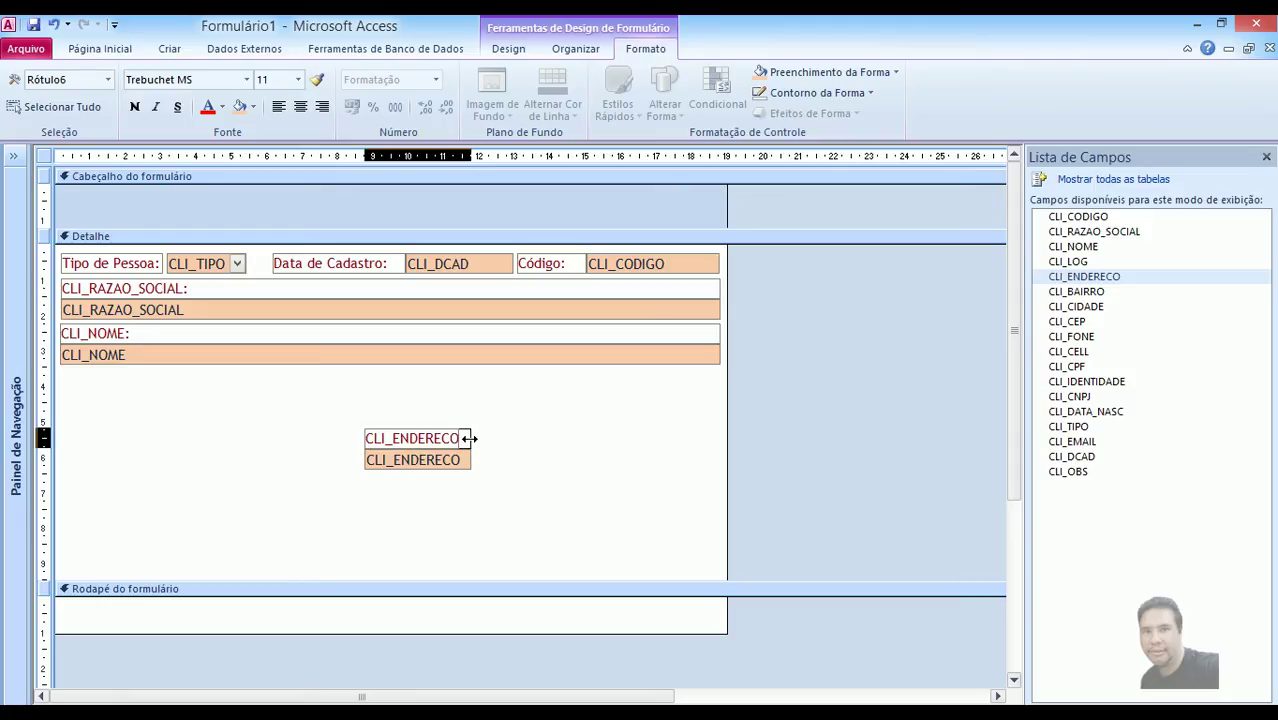
{"action": "type", "text": ":"}
{"action": "left_click", "coordinate": [497, 452]}
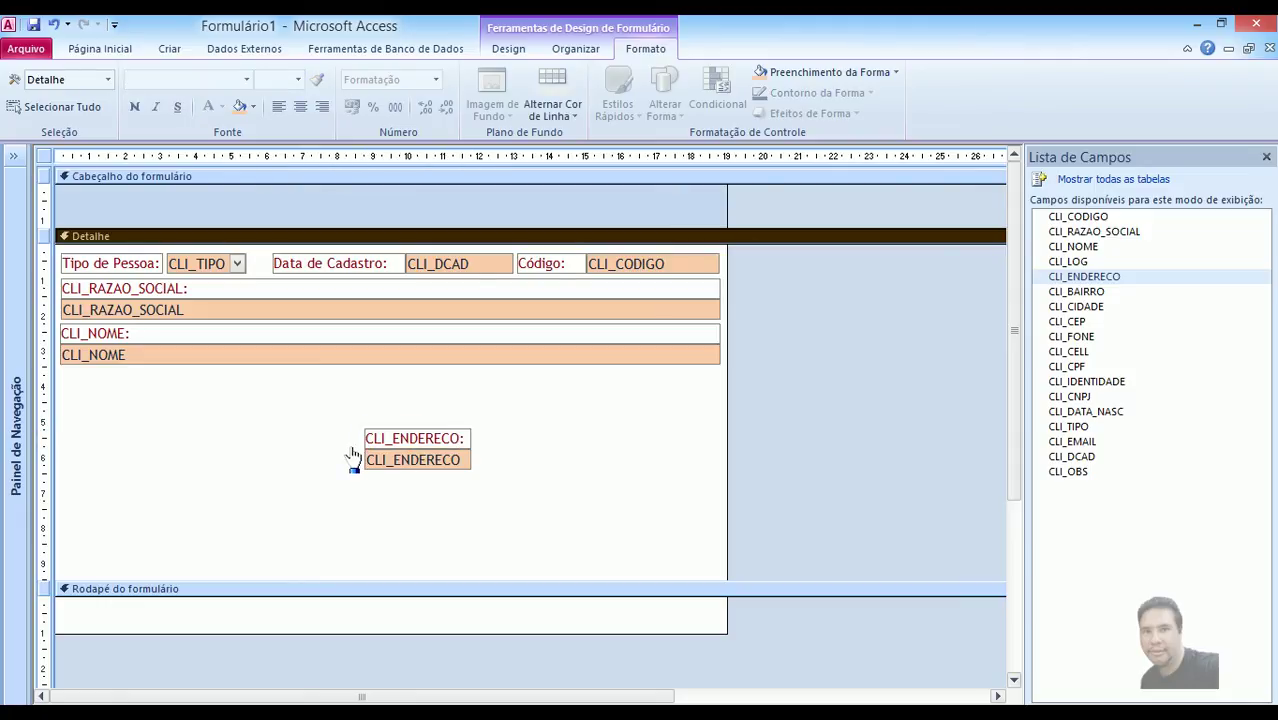
Add the CLI_LOG field to the Detalhe section, to the left of the CLI_ENDERECO text box.
{"action": "left_click", "coordinate": [1078, 264]}
{"action": "left_click_drag", "start_coordinate": [1078, 264], "coordinate": [564, 337]}
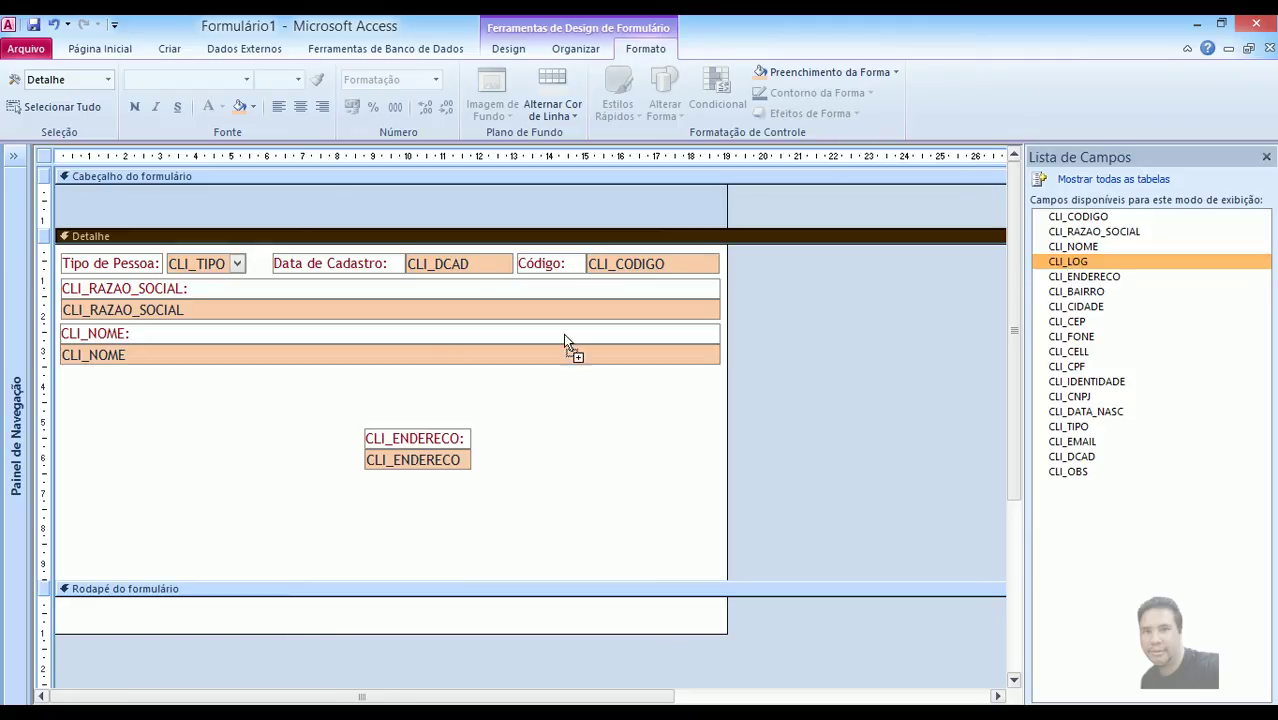
{"action": "left_click_drag", "start_coordinate": [226, 455], "coordinate": [226, 452]}
{"action": "left_click", "coordinate": [234, 430]}
{"action": "left_click", "coordinate": [279, 476]}
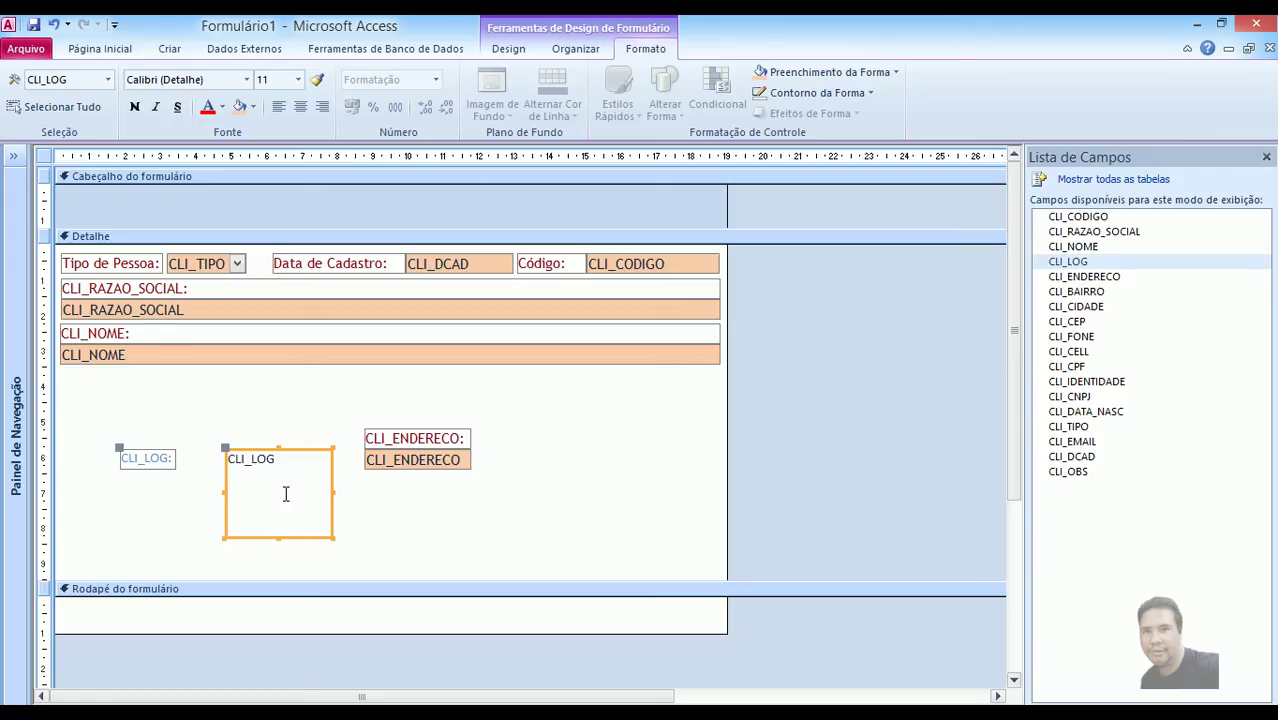
{"action": "left_click", "coordinate": [227, 429]}
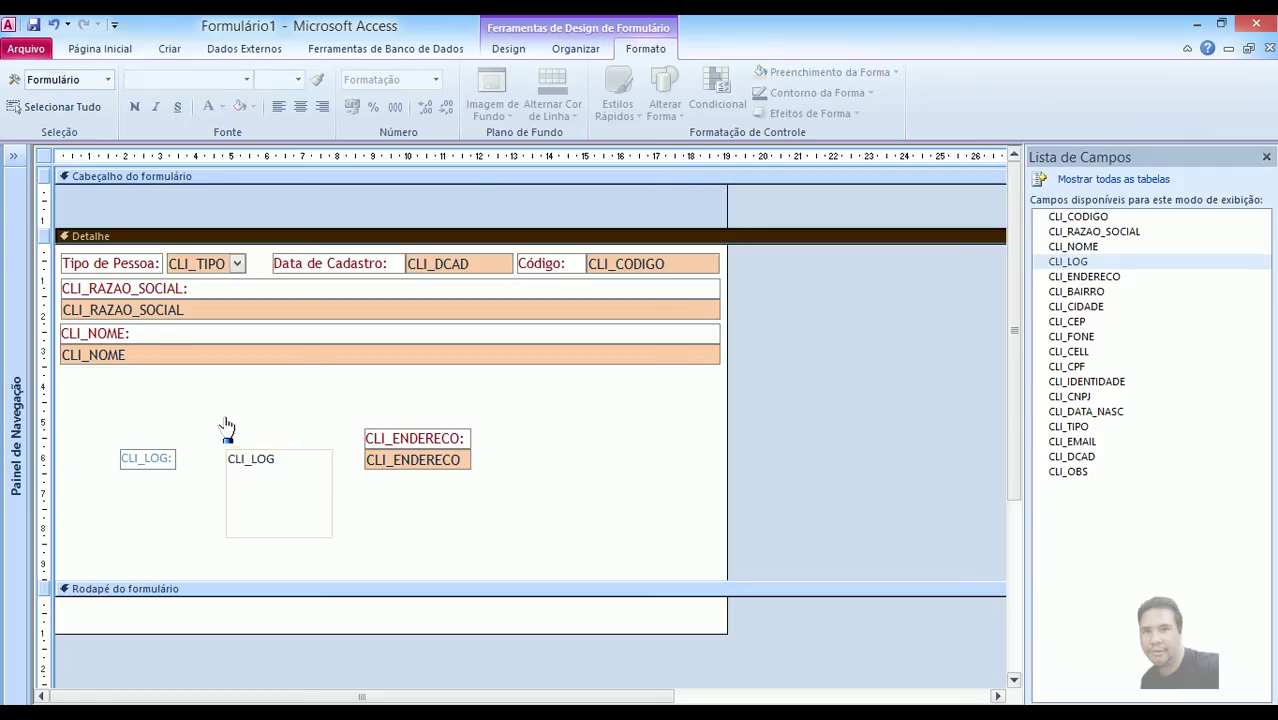
Change the CLI_LOG text box into a combo box.
{"action": "left_click", "coordinate": [273, 492]}
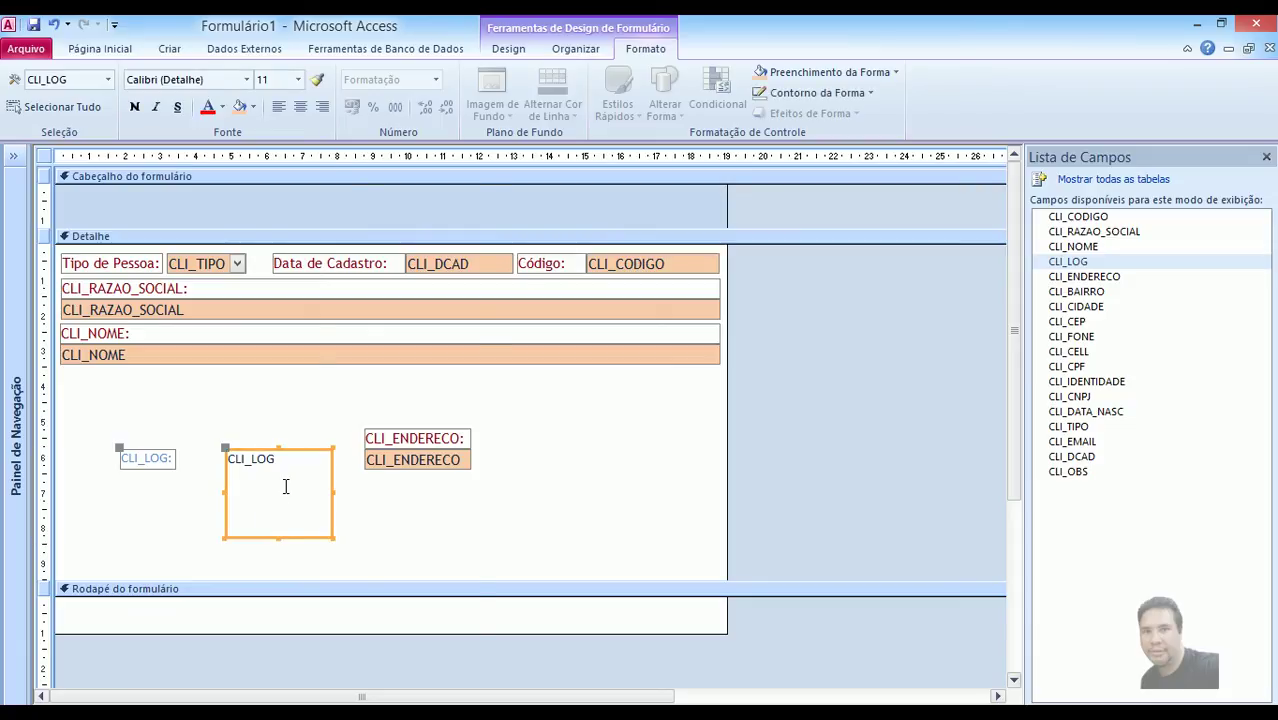
{"action": "right_click", "coordinate": [285, 487]}
{"action": "mouse_move", "coordinate": [333, 193]}
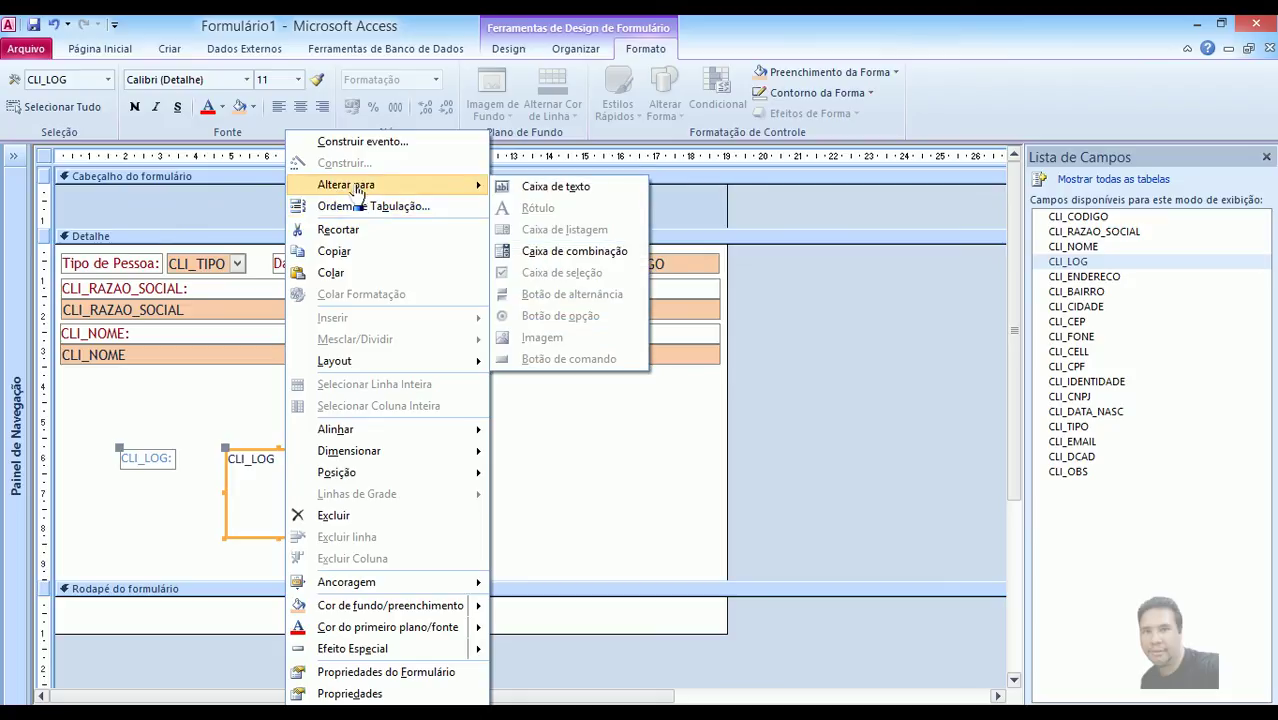
{"action": "left_click", "coordinate": [552, 256]}
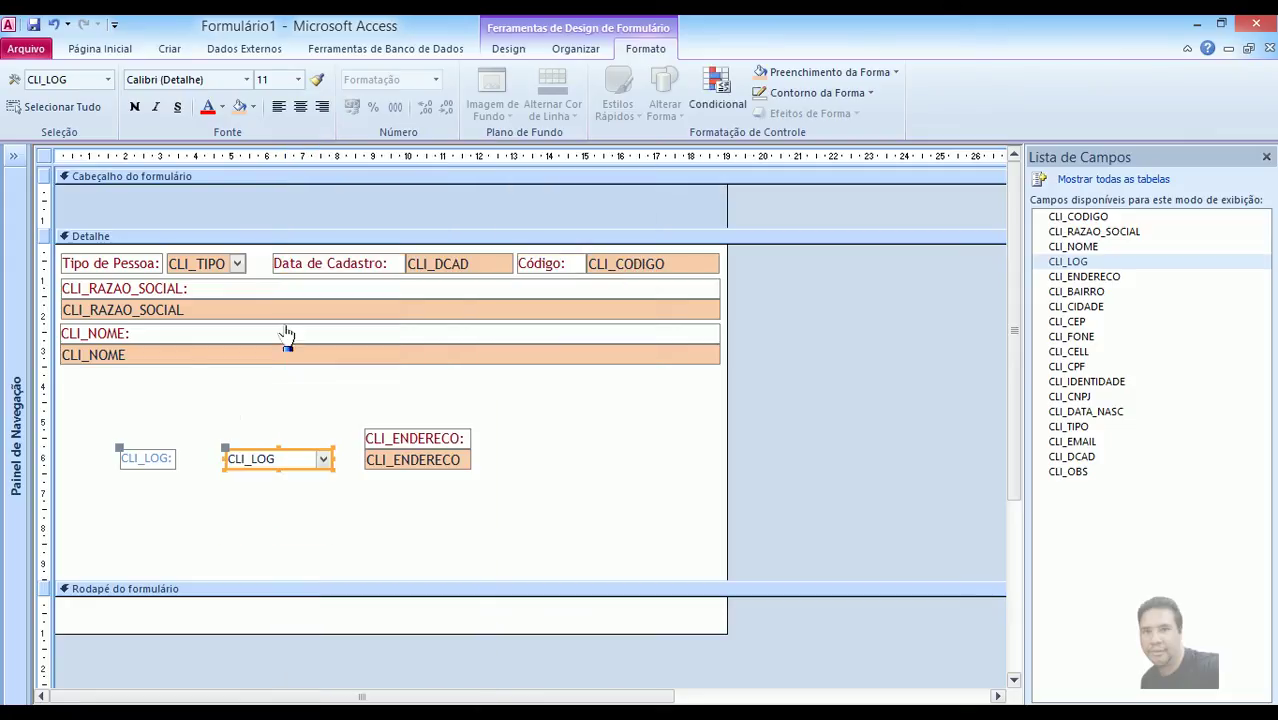
{"action": "left_click", "coordinate": [240, 416]}
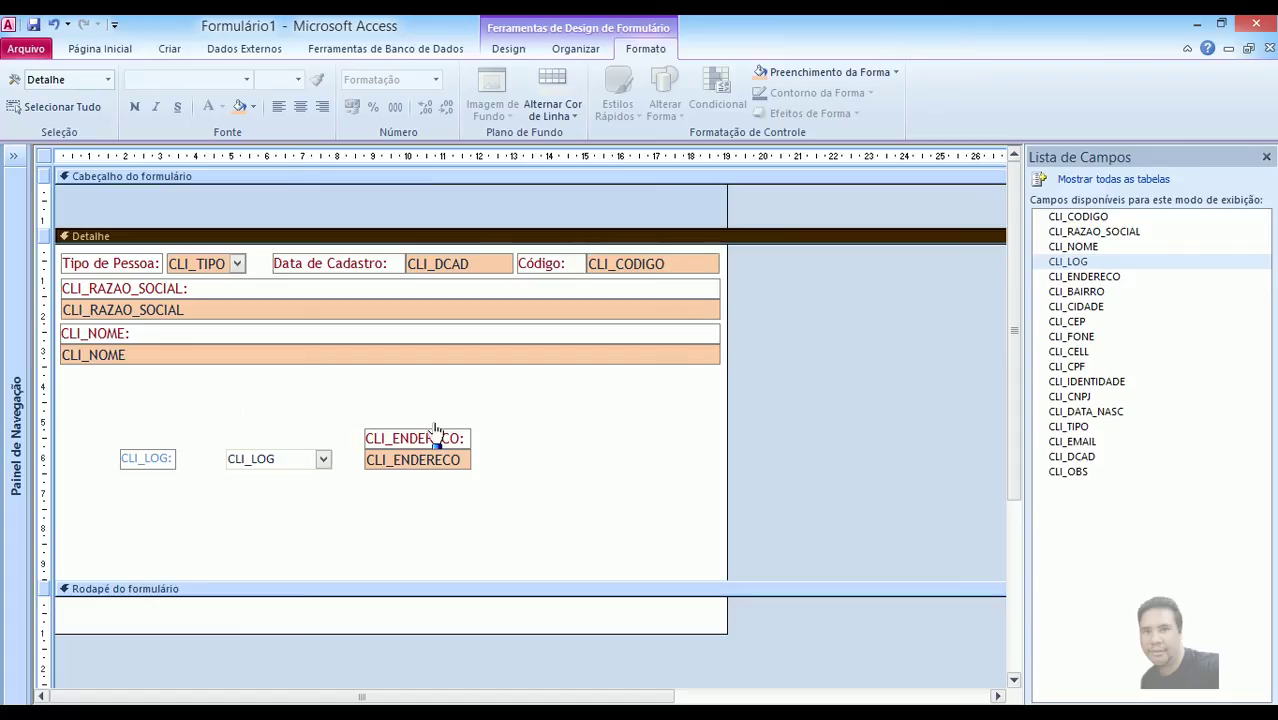
Copy the CLI_TIPO combo box's formatting onto the CLI_LOG combo box with the format painter.
{"action": "left_click", "coordinate": [214, 264]}
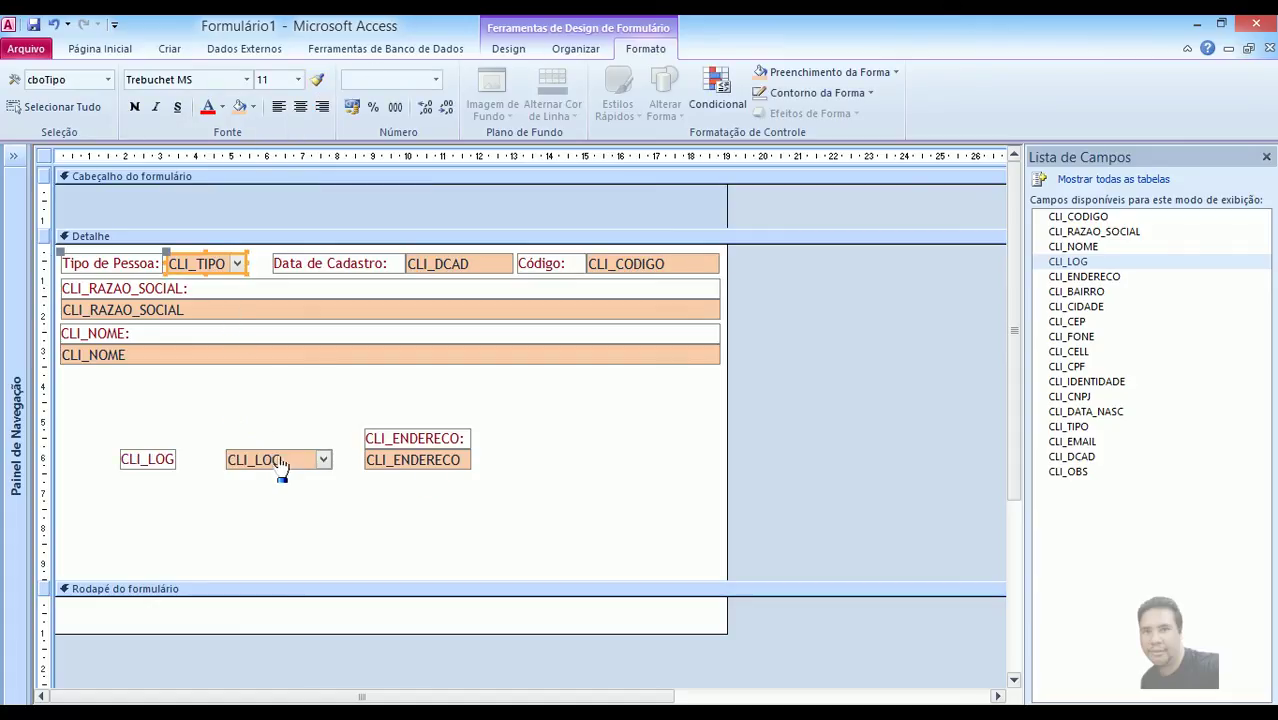
{"action": "left_click", "coordinate": [249, 403]}
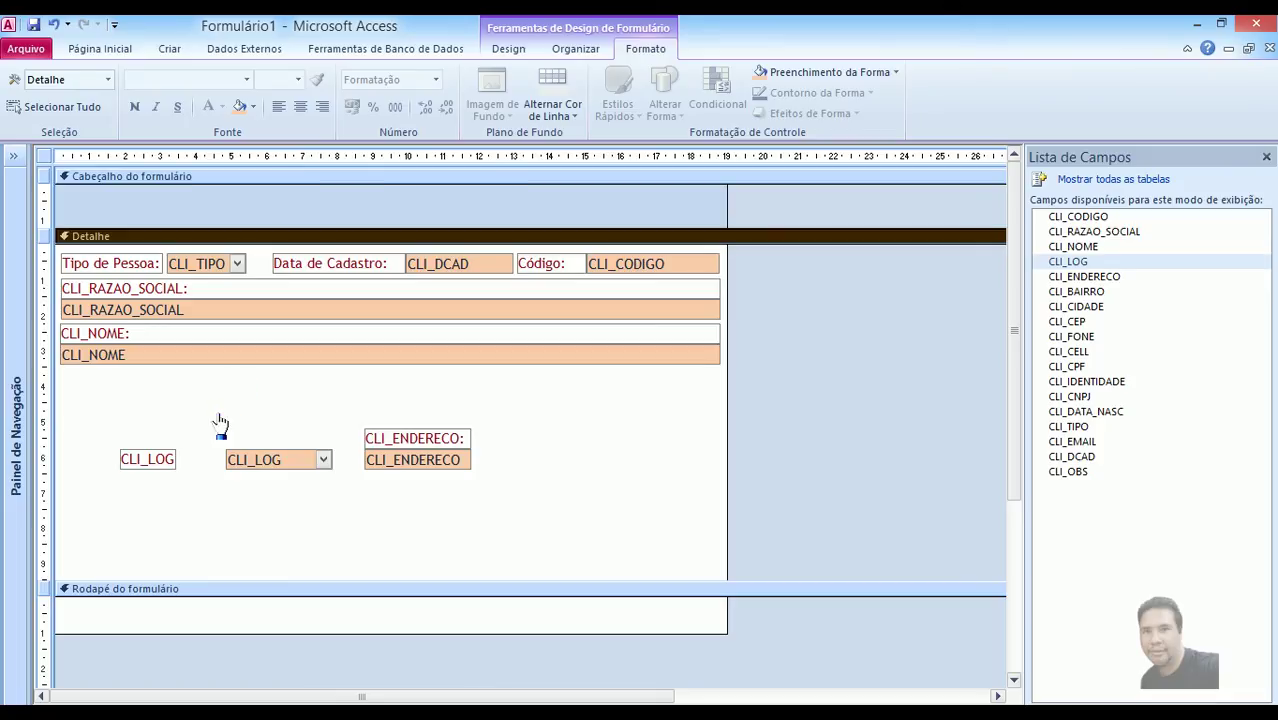
{"action": "left_click", "coordinate": [147, 462]}
{"action": "left_click", "coordinate": [386, 438]}
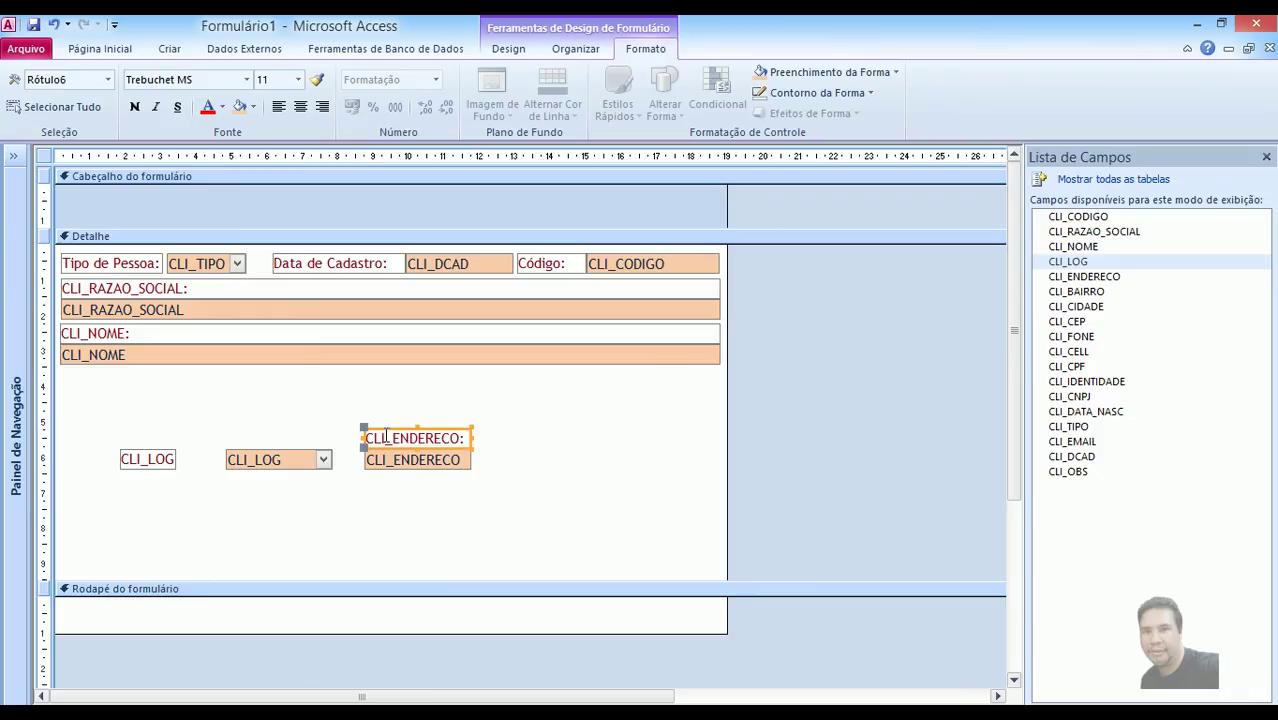
{"action": "left_click", "coordinate": [300, 435]}
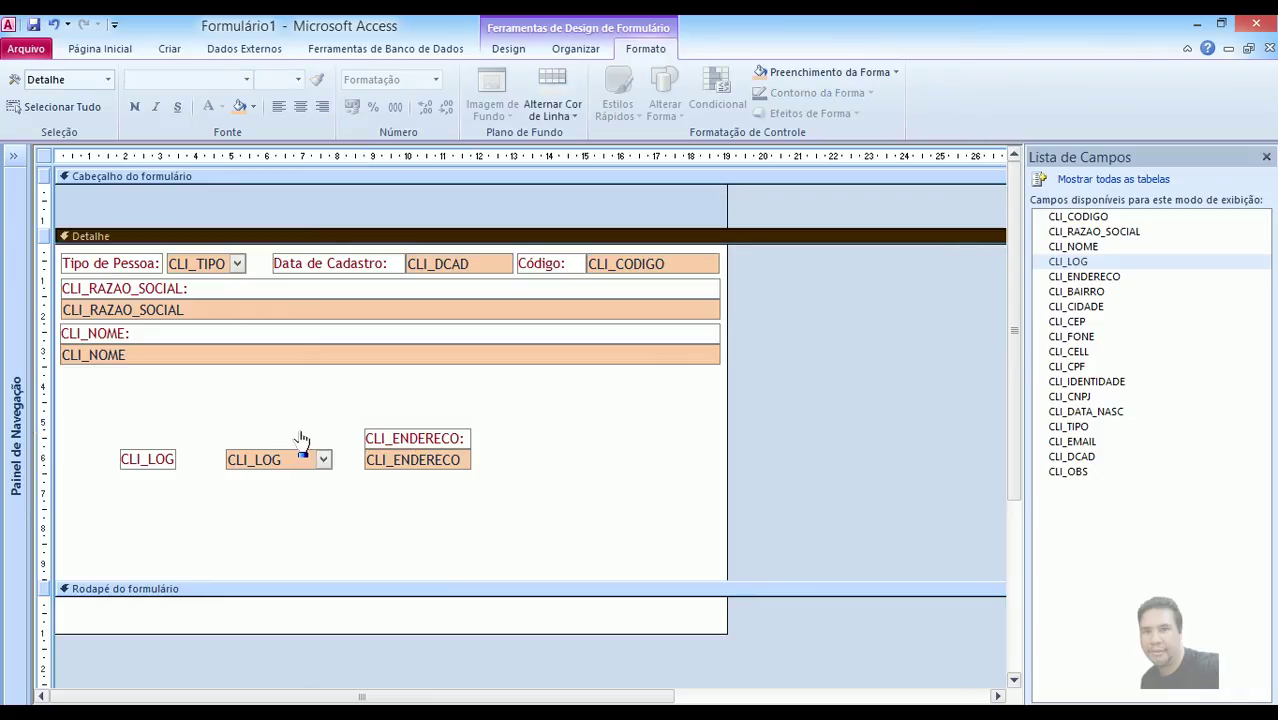
Place the CLI_LOG label directly above its combo box, aligned with the combo box's left edge.
{"action": "left_click", "coordinate": [158, 458]}
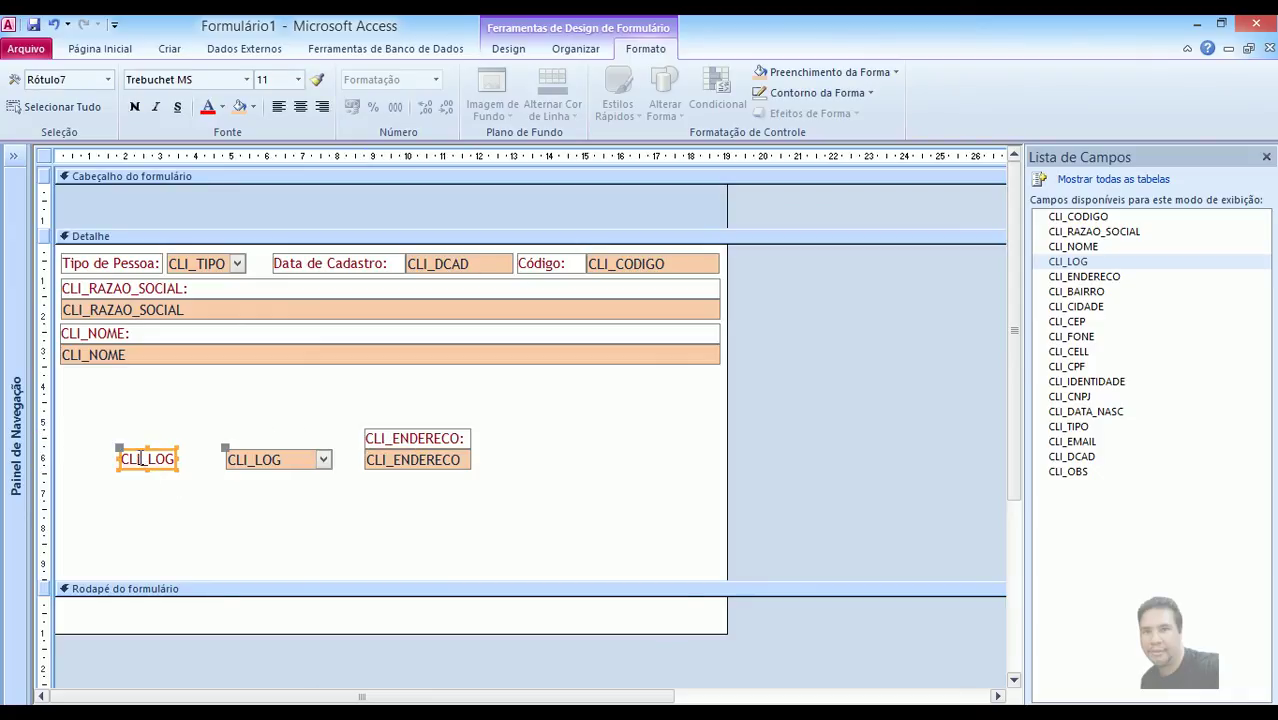
{"action": "left_click_drag", "start_coordinate": [120, 448], "coordinate": [224, 428]}
{"action": "left_click", "coordinate": [223, 485]}
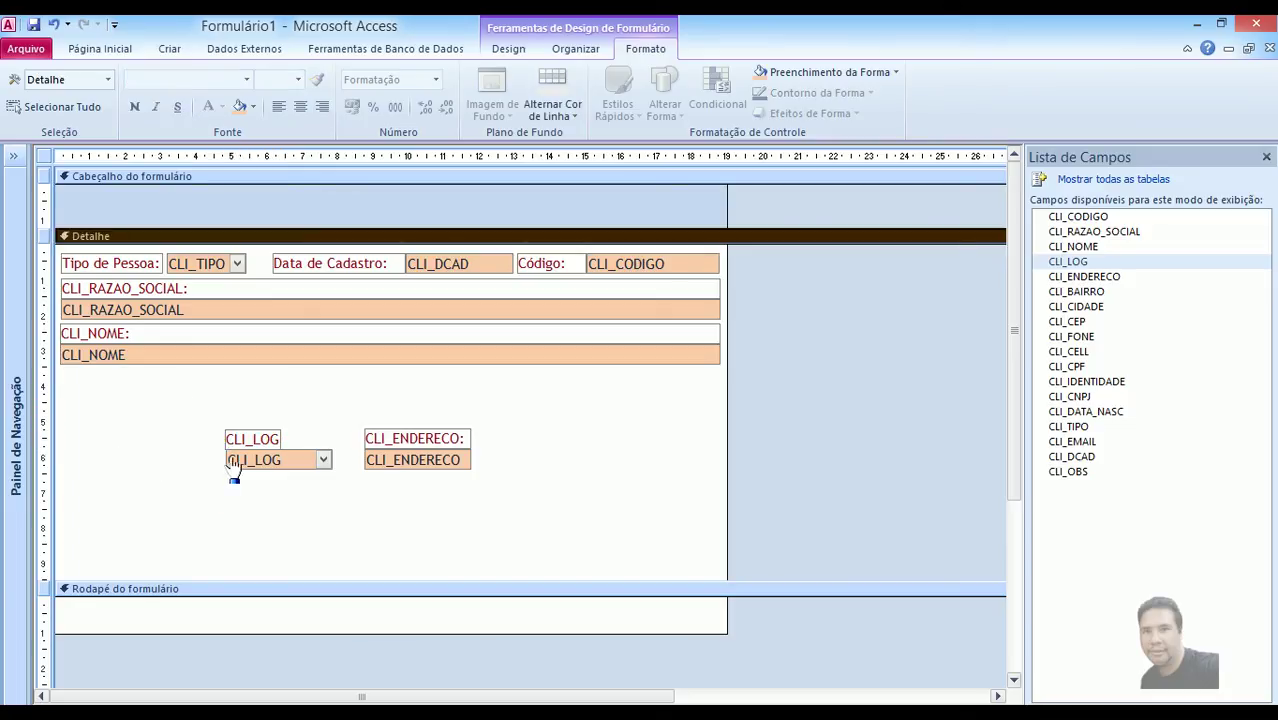
Delete the CLI_ENDERECO label while keeping its text box.
{"action": "left_click", "coordinate": [405, 441]}
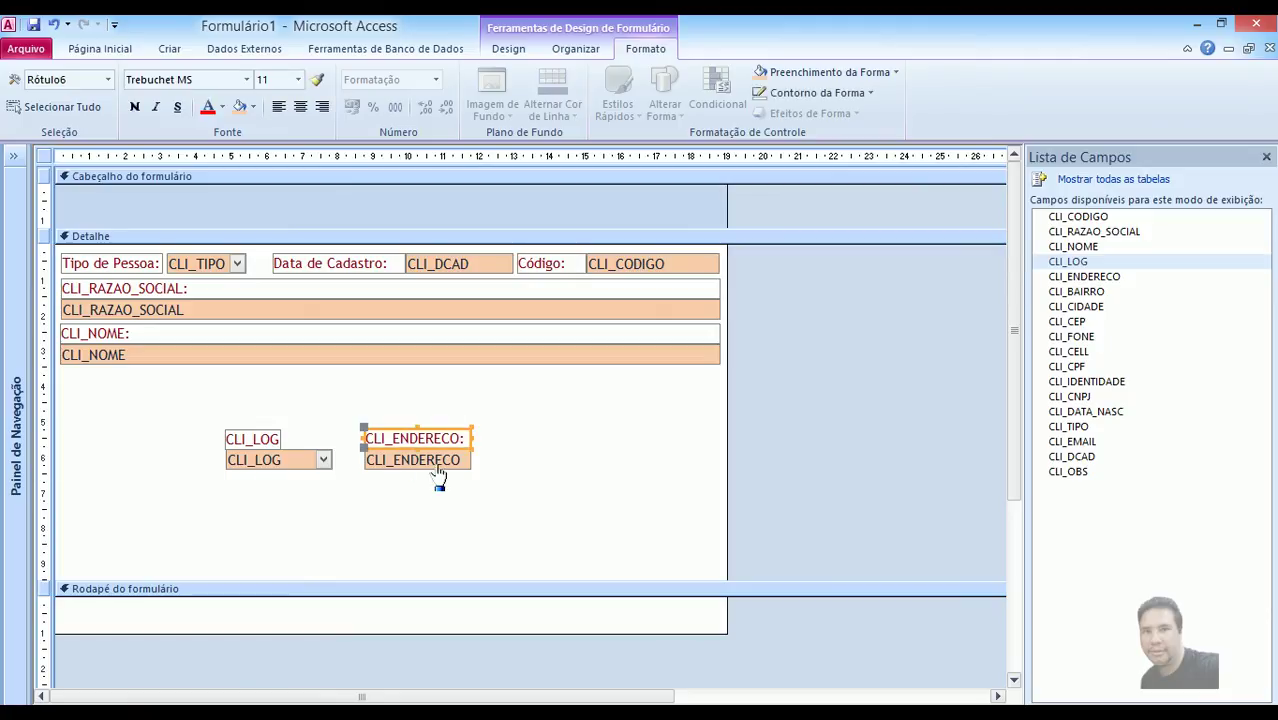
{"action": "key", "text": "Delete"}
{"action": "left_click", "coordinate": [368, 412]}
Move the CLI_LOG label and combo box directly below CLI_NOME and narrow the combo box to about the label's width.
{"action": "left_click_drag", "start_coordinate": [198, 426], "coordinate": [131, 404]}
{"action": "left_click", "coordinate": [136, 443]}
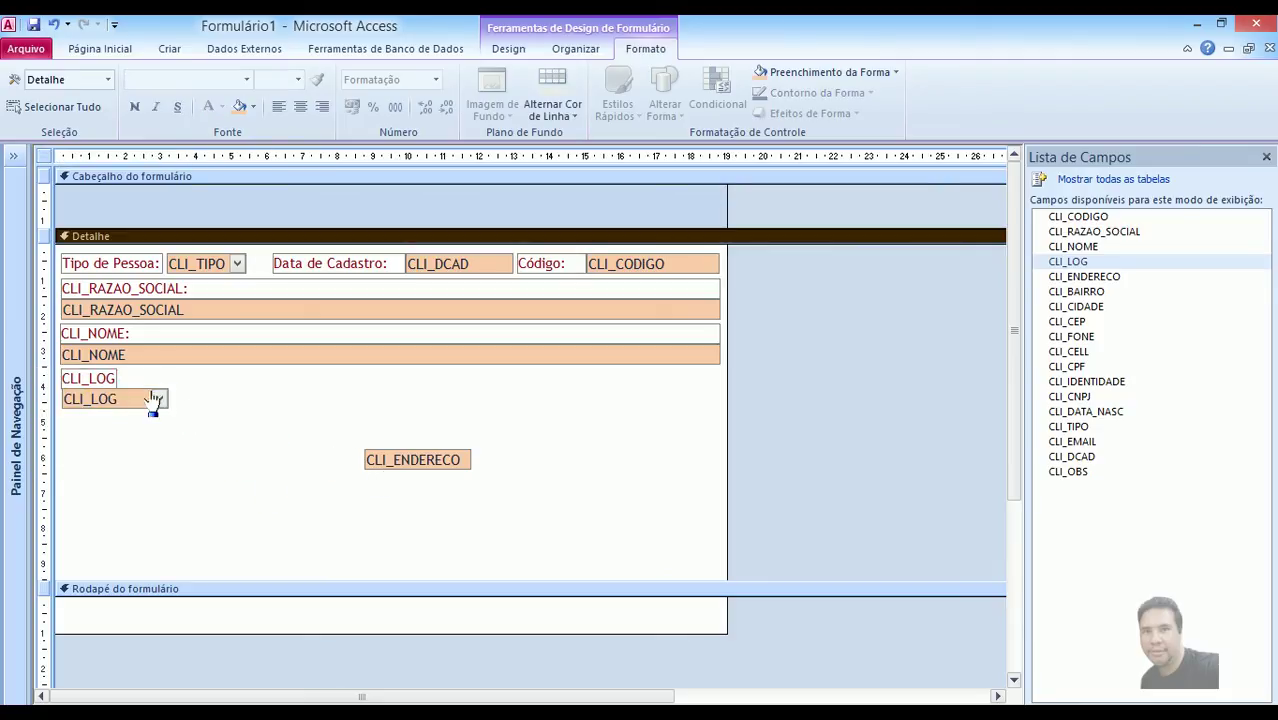
{"action": "left_click", "coordinate": [157, 401]}
{"action": "left_click_drag", "start_coordinate": [168, 398], "coordinate": [111, 401]}
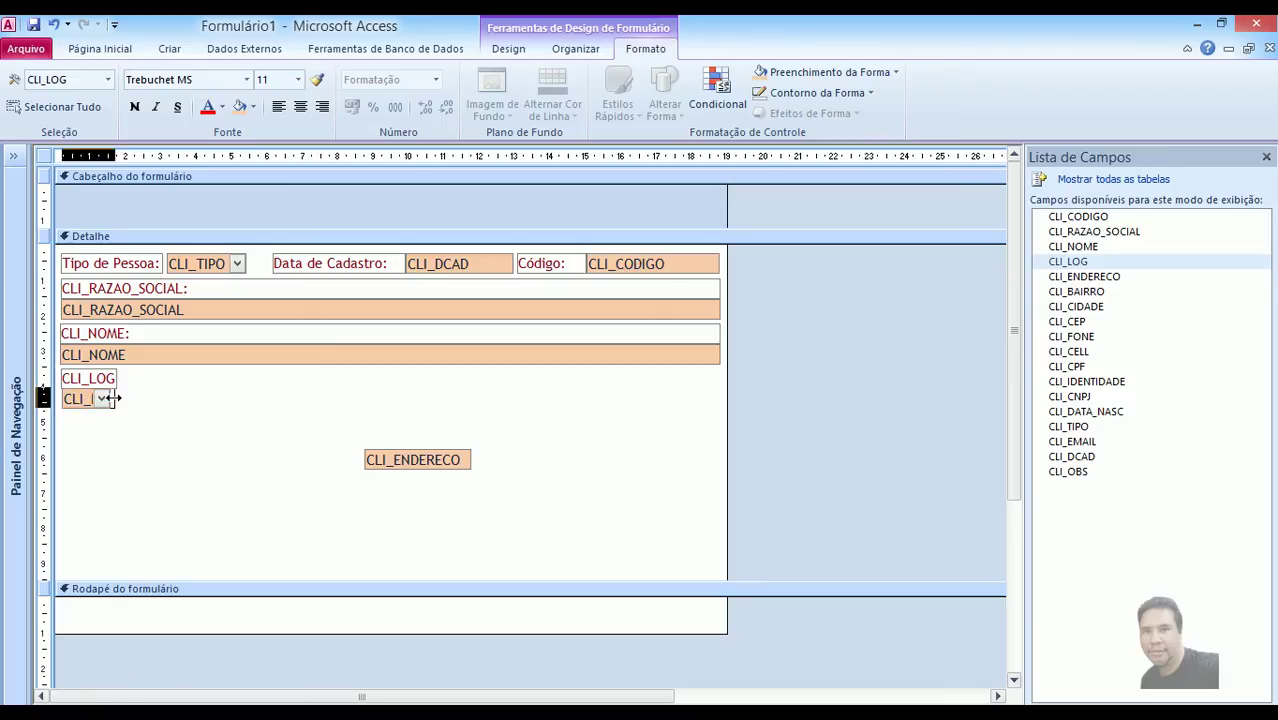
{"action": "left_click", "coordinate": [97, 432]}
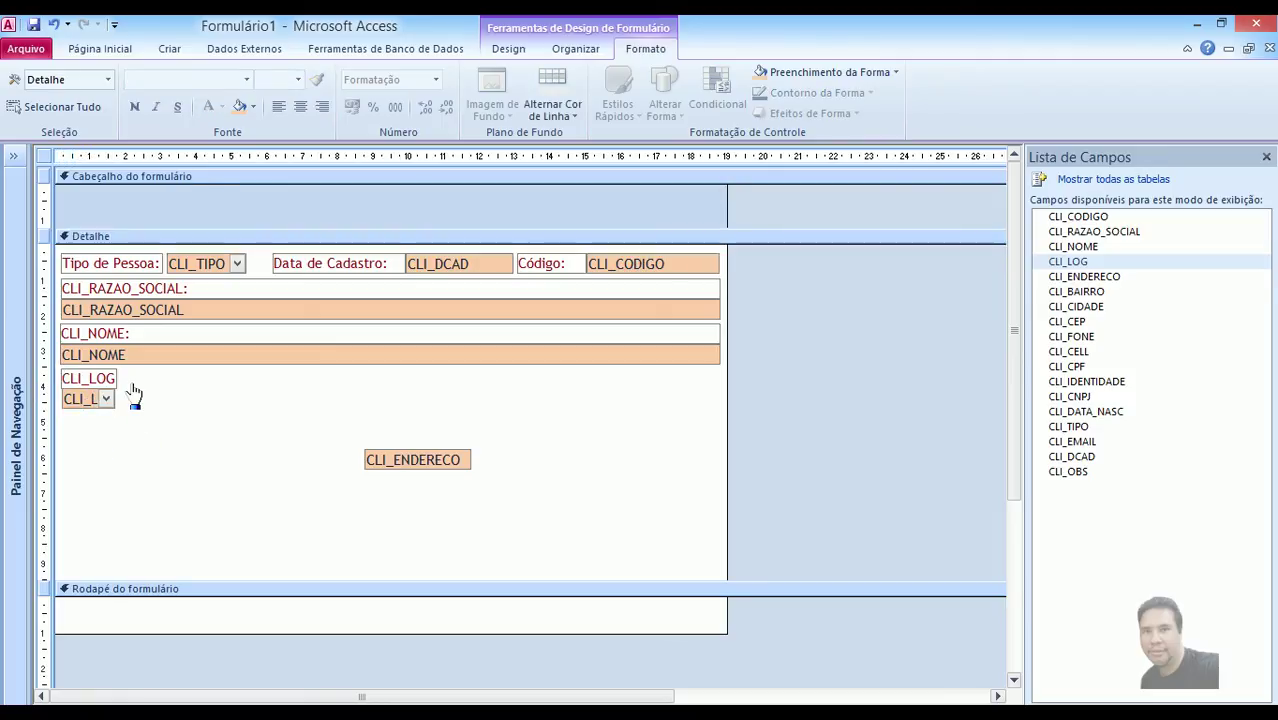
Place the CLI_ENDERECO text box right beside the CLI_LOG combo box and widen the CLI_LOG label across both controls.
{"action": "left_click_drag", "start_coordinate": [409, 467], "coordinate": [222, 376]}
{"action": "left_click", "coordinate": [149, 448]}
{"action": "left_click", "coordinate": [107, 383]}
{"action": "left_click", "coordinate": [244, 392]}
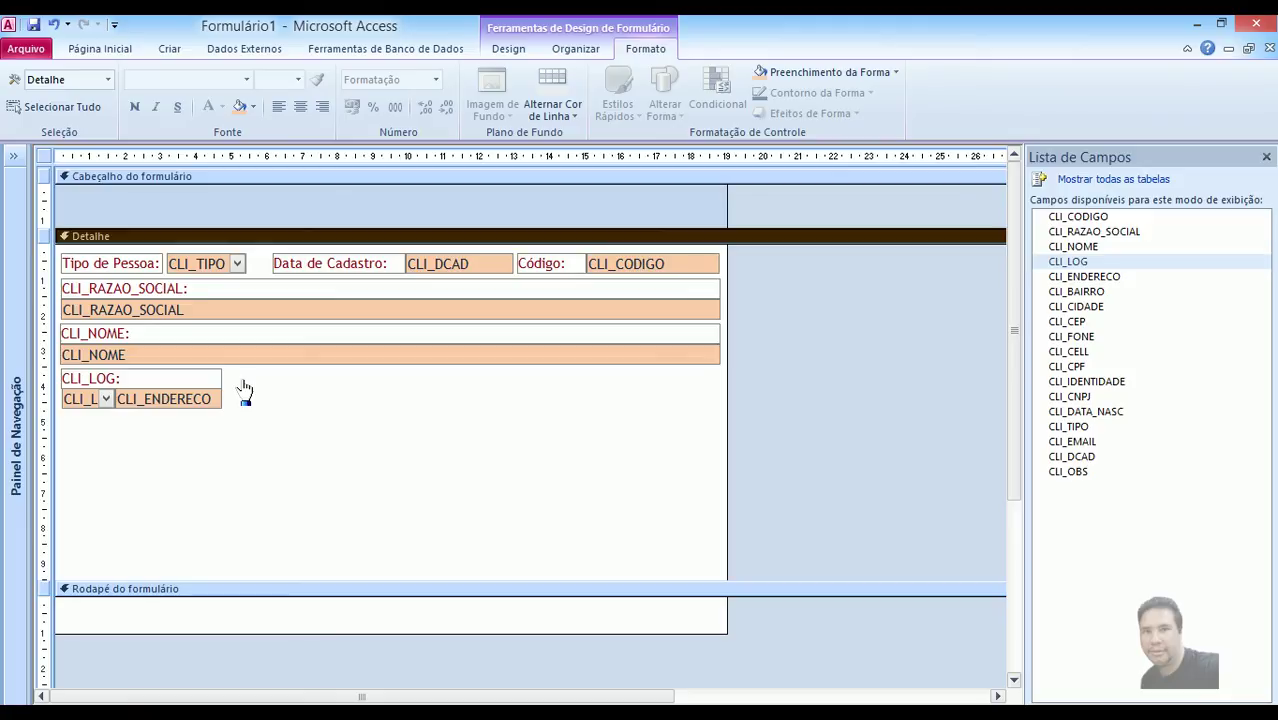
Widen the CLI_LOG label and the CLI_ENDERECO text box together so both end near the 11.4 cm ruler mark.
{"action": "left_click_drag", "start_coordinate": [237, 396], "coordinate": [458, 401]}
{"action": "left_click", "coordinate": [421, 461]}
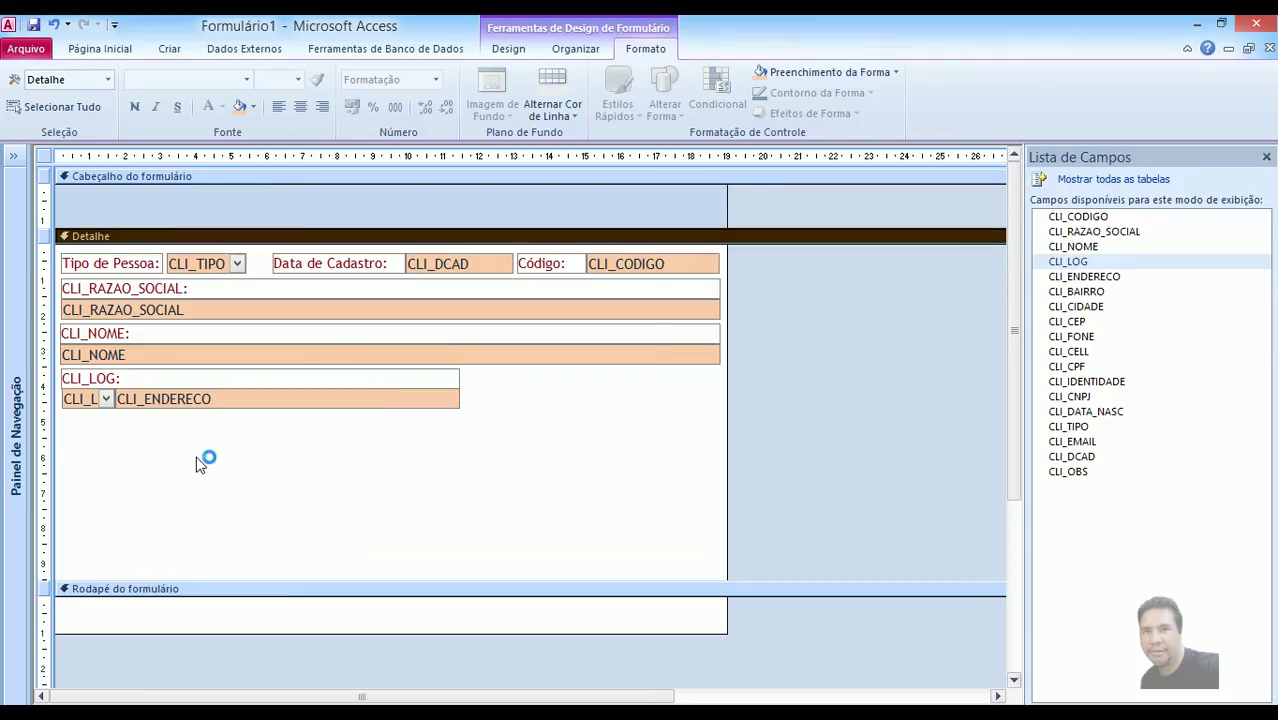
{"action": "left_click", "coordinate": [175, 290]}
{"action": "left_click", "coordinate": [164, 335]}
{"action": "left_click", "coordinate": [131, 378]}
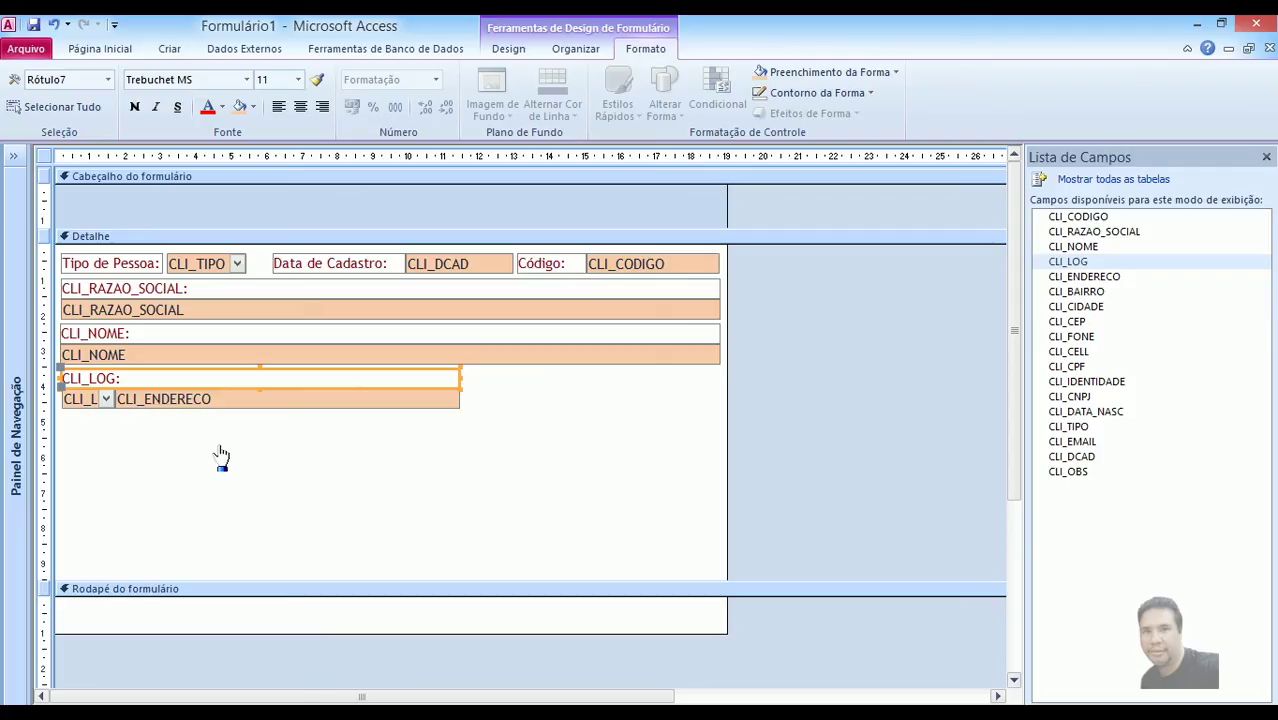
{"action": "left_click", "coordinate": [499, 428]}
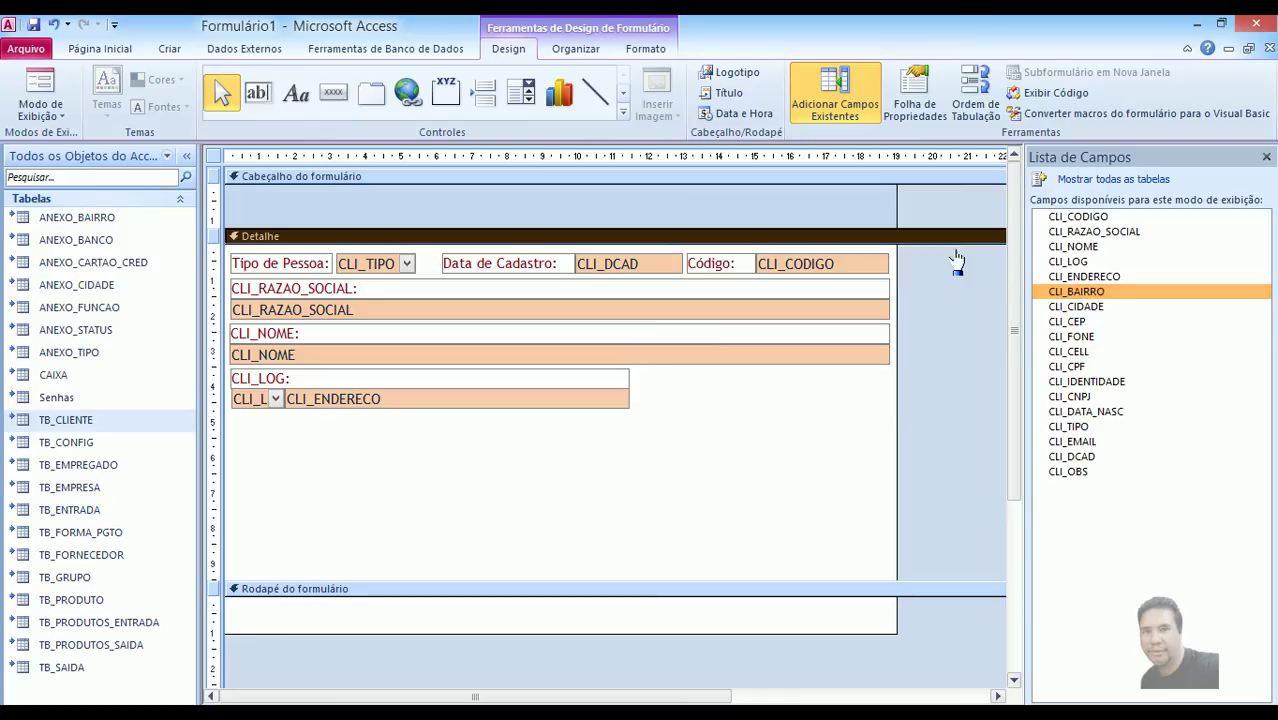
Draw a combo box in the empty area below CLI_ENDERECO and have it get its values from another table or query.
{"action": "left_click", "coordinate": [521, 93]}
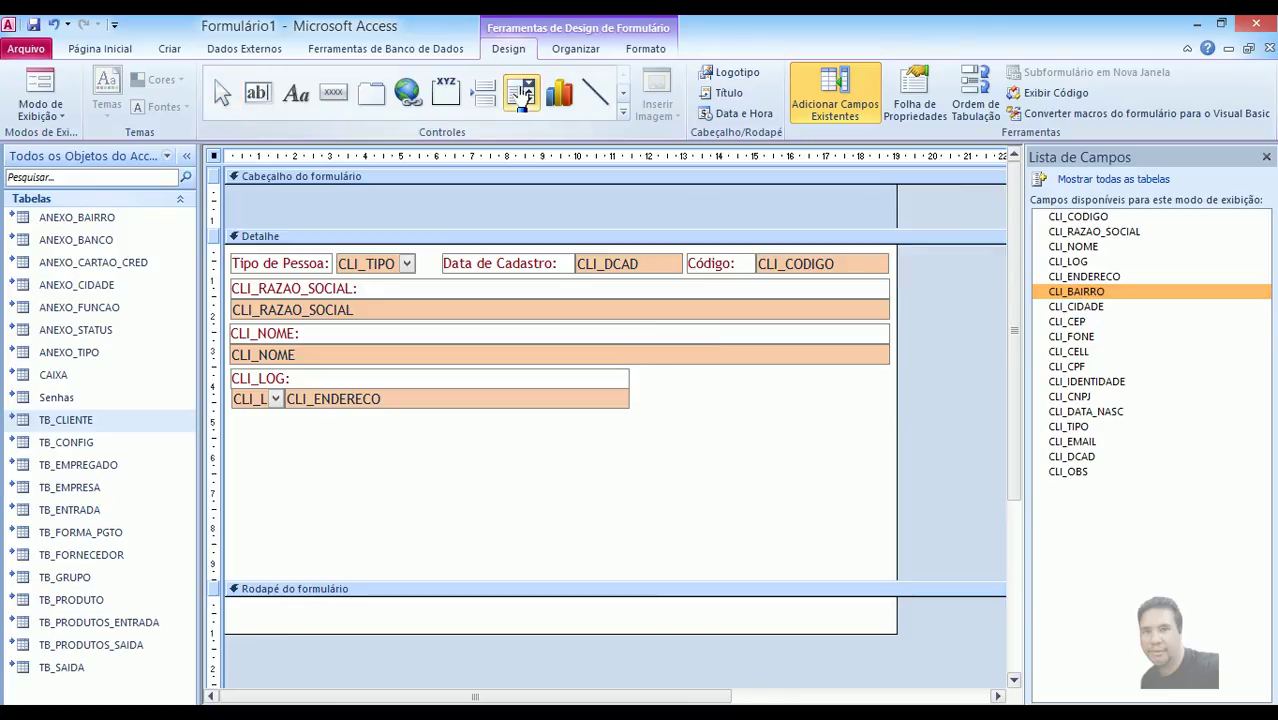
{"action": "left_click_drag", "start_coordinate": [547, 468], "coordinate": [655, 490]}
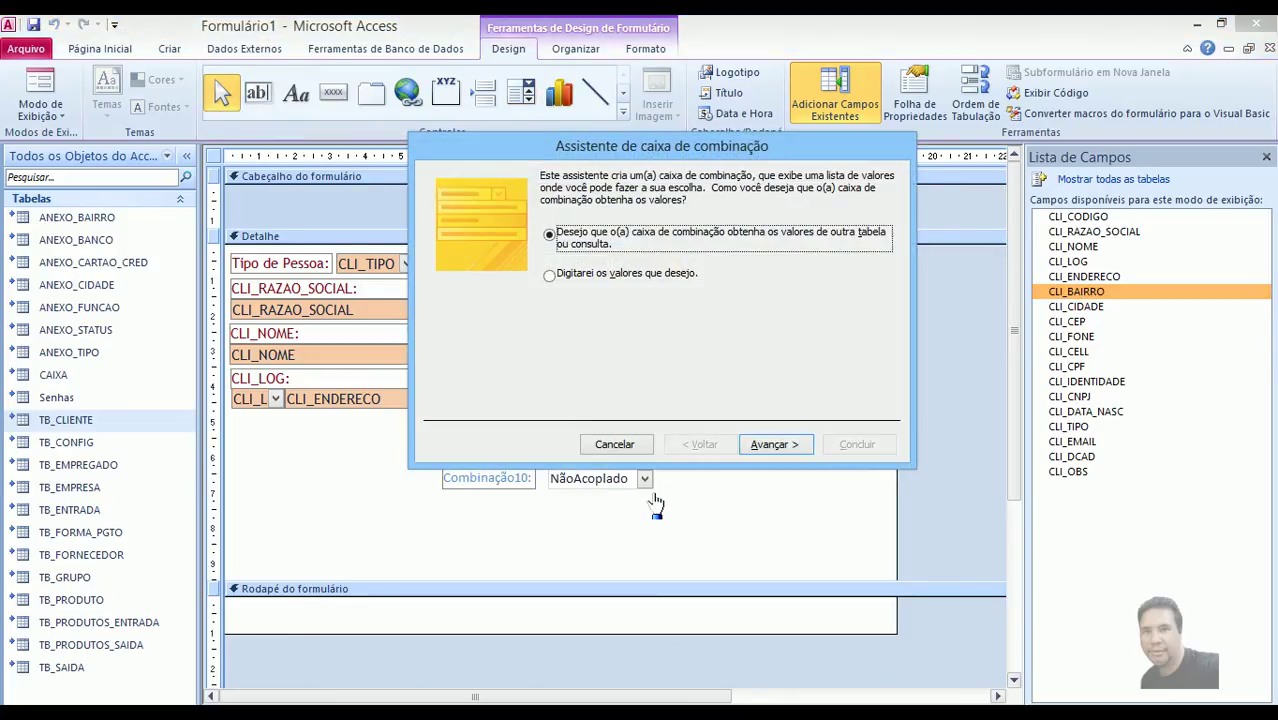
{"action": "left_click", "coordinate": [577, 274]}
{"action": "left_click", "coordinate": [594, 238]}
{"action": "left_click", "coordinate": [589, 279]}
{"action": "left_click", "coordinate": [609, 234]}
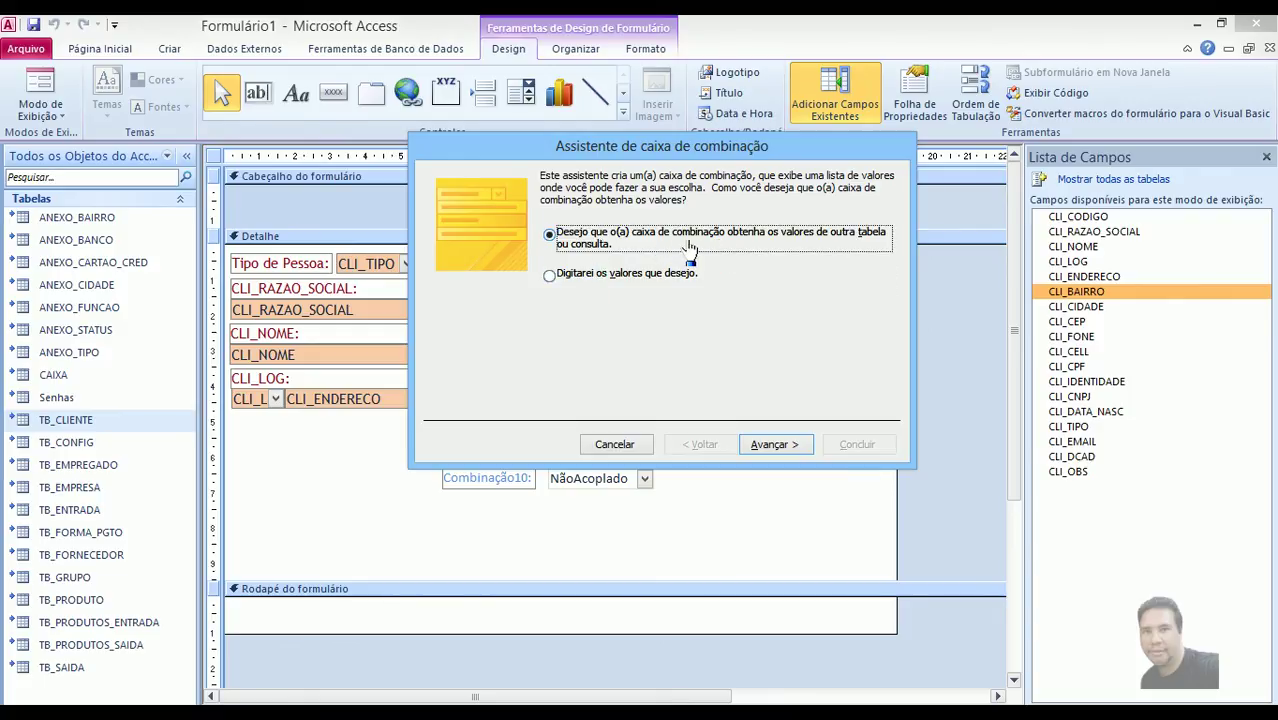
{"action": "left_click", "coordinate": [771, 446]}
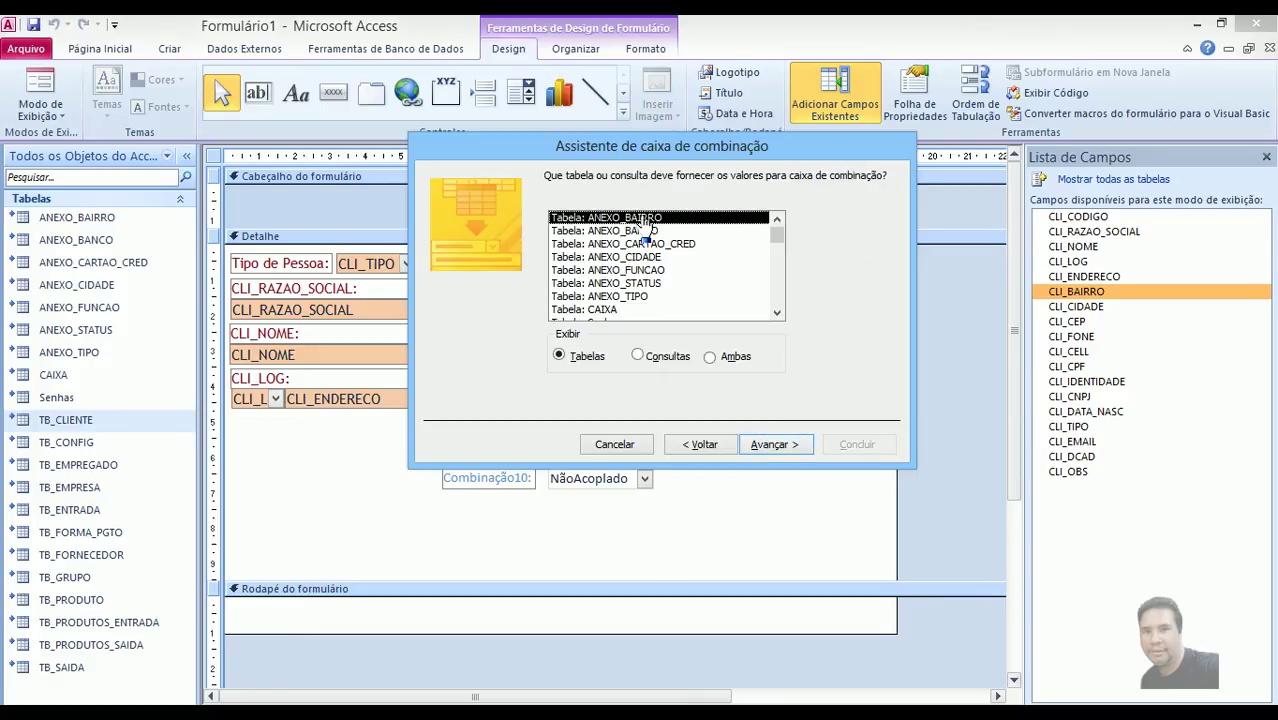
Use the ANEXO_BAIRRO table as the combo box source and include its BA_ID and BAIRRO fields.
{"action": "left_click", "coordinate": [768, 443]}
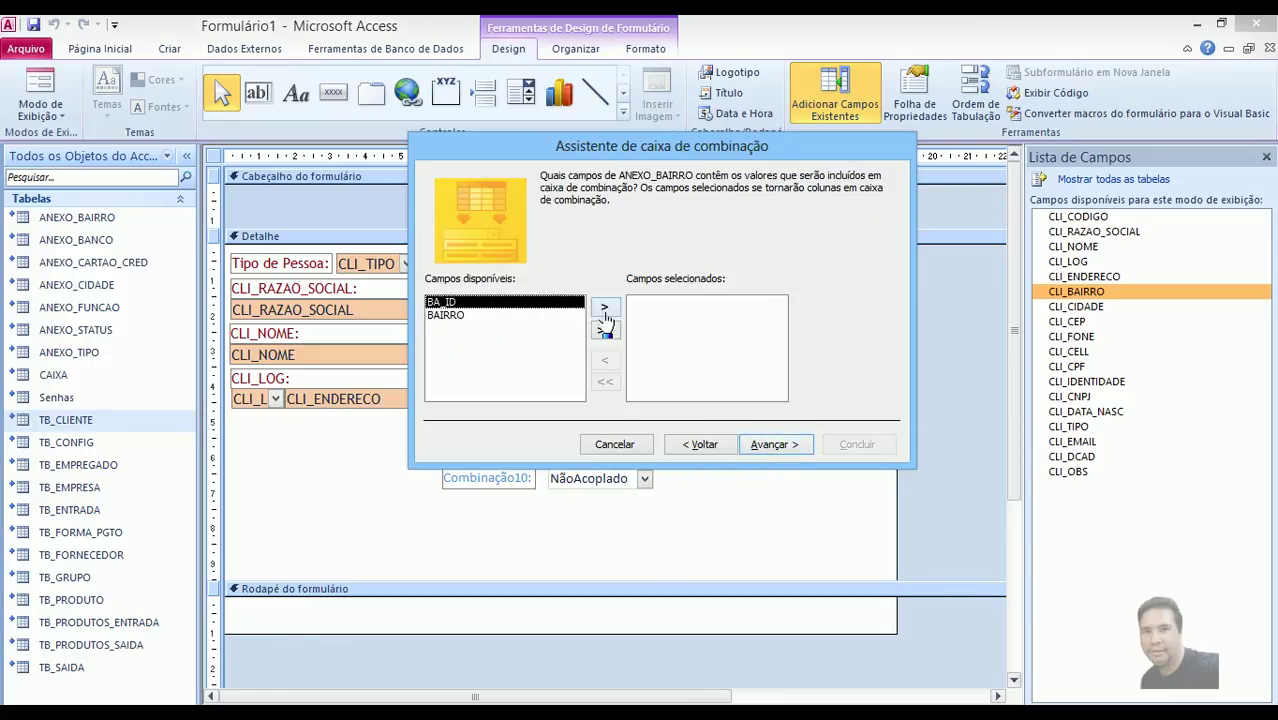
{"action": "double_click", "coordinate": [605, 311]}
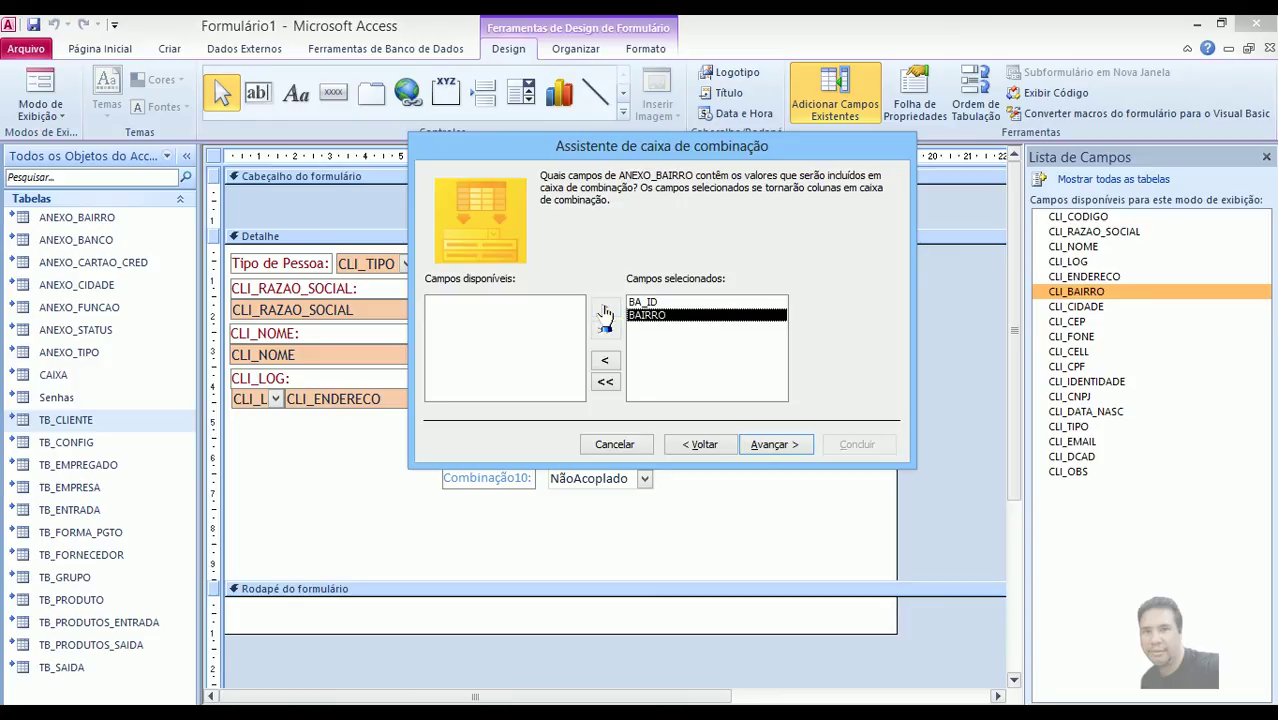
{"action": "left_click", "coordinate": [765, 450]}
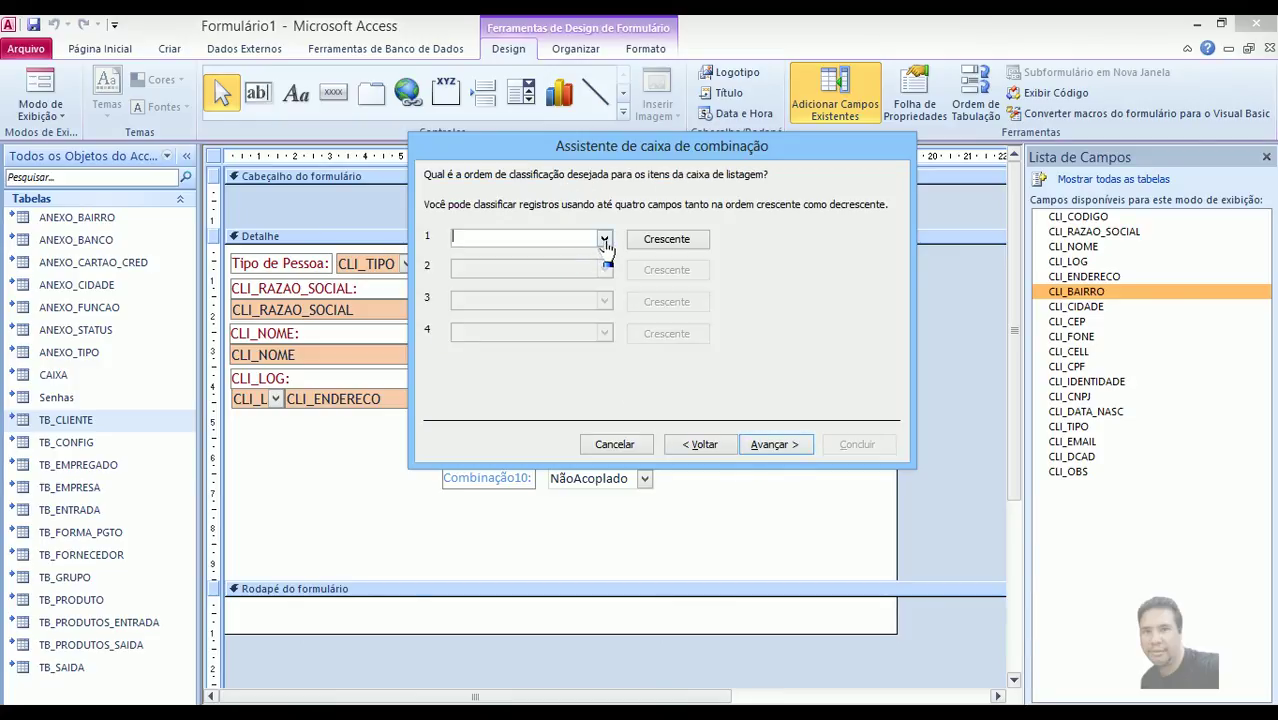
Sort the combo box items by BAIRRO in ascending order.
{"action": "left_click", "coordinate": [605, 240]}
{"action": "left_click", "coordinate": [525, 281]}
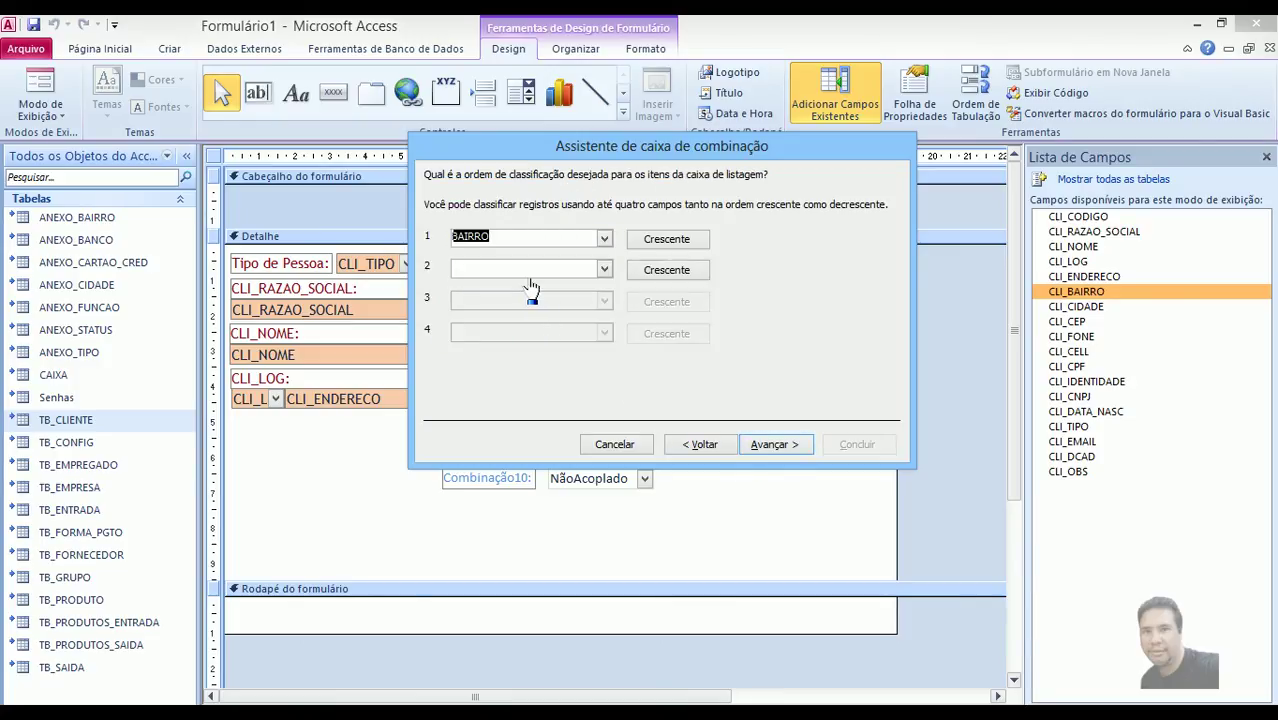
{"action": "left_click", "coordinate": [770, 445]}
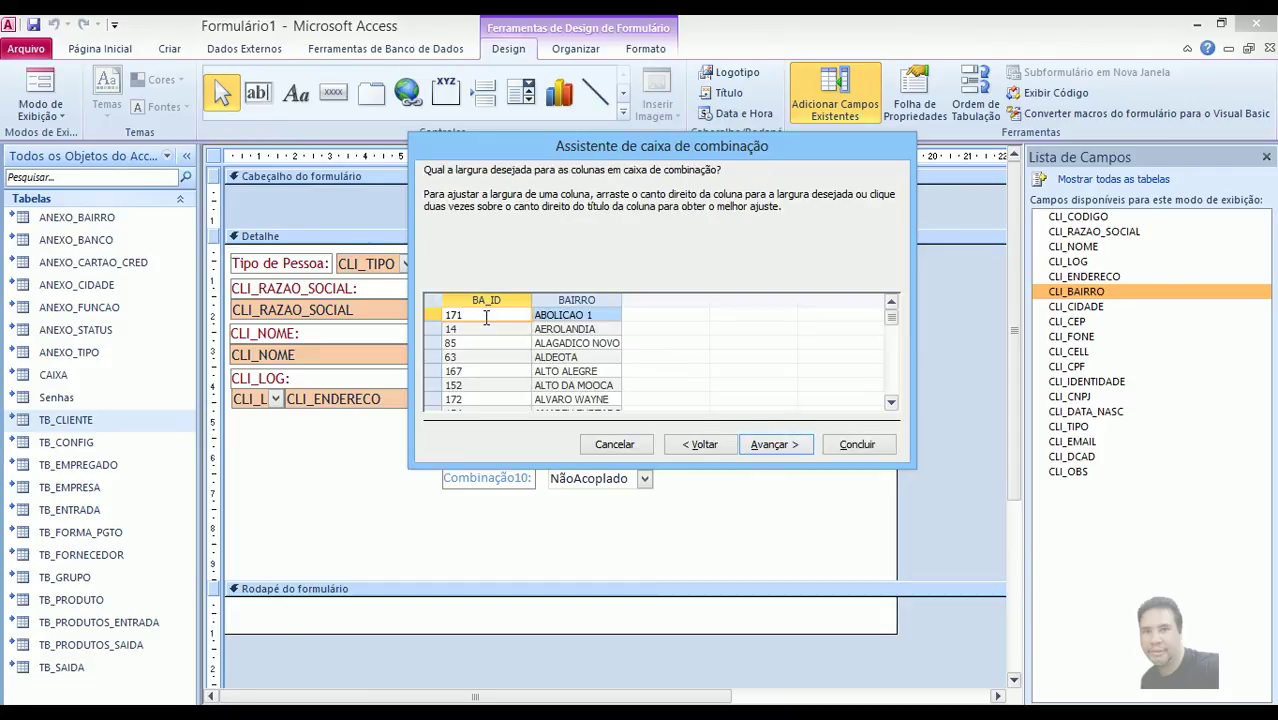
Review the BA_ID and BAIRRO columns in the combo box wizard and accept BA_ID as the column holding the stored value.
{"action": "left_click", "coordinate": [483, 330]}
{"action": "left_click", "coordinate": [482, 358]}
{"action": "left_click", "coordinate": [483, 385]}
{"action": "left_click", "coordinate": [585, 317]}
{"action": "left_click", "coordinate": [587, 356]}
{"action": "left_click", "coordinate": [587, 385]}
{"action": "left_click", "coordinate": [587, 331]}
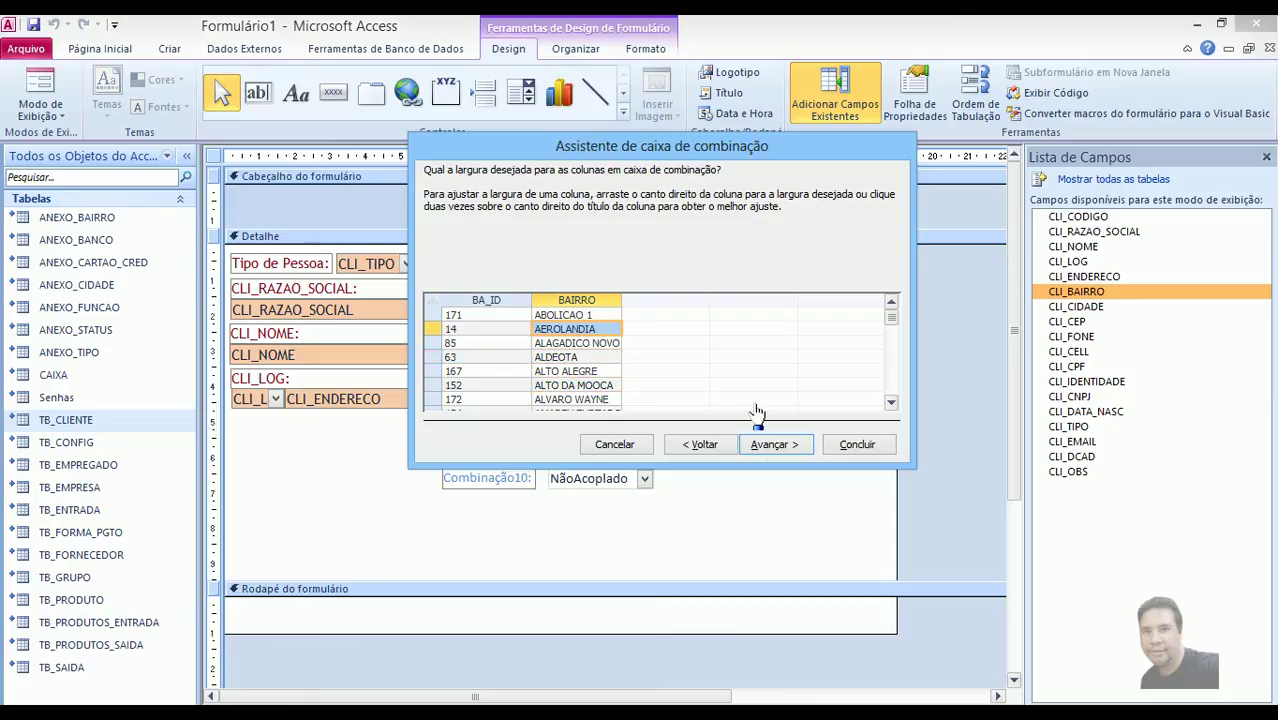
{"action": "left_click", "coordinate": [768, 444]}
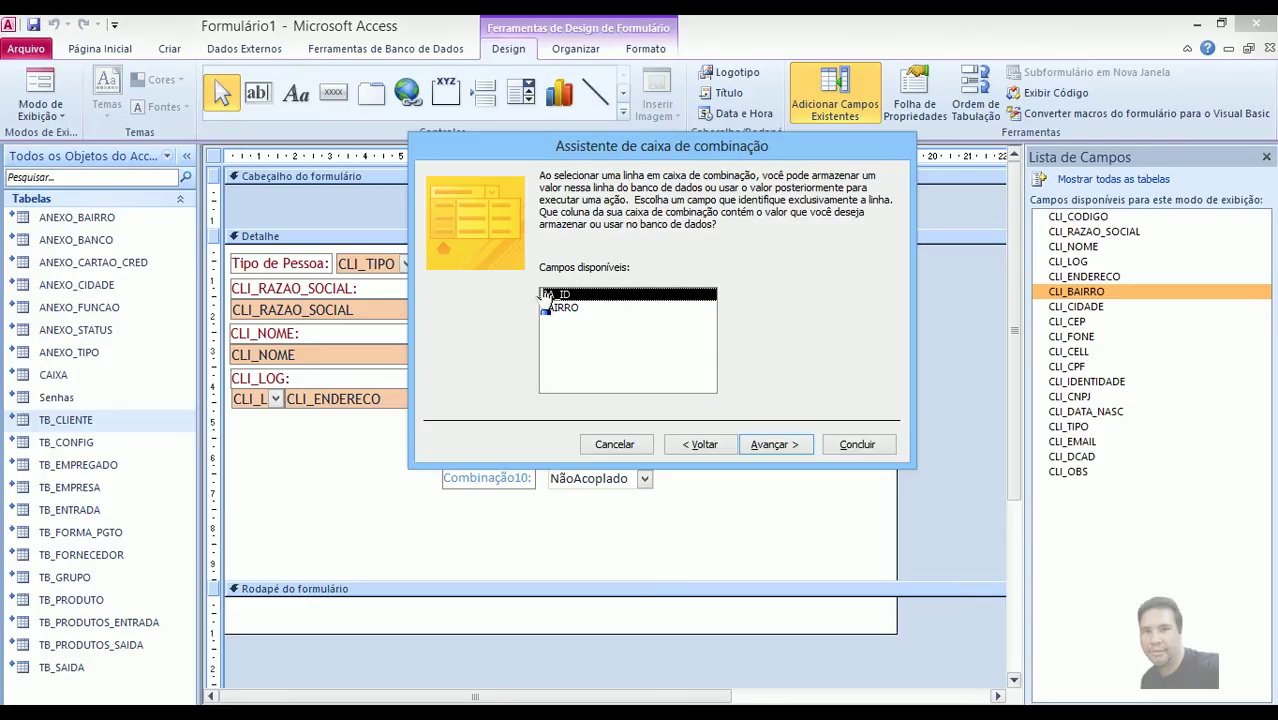
{"action": "left_click", "coordinate": [774, 445]}
Set the combo box to store its value in the CLI_BAIRRO field and finish the wizard.
{"action": "left_click", "coordinate": [692, 274]}
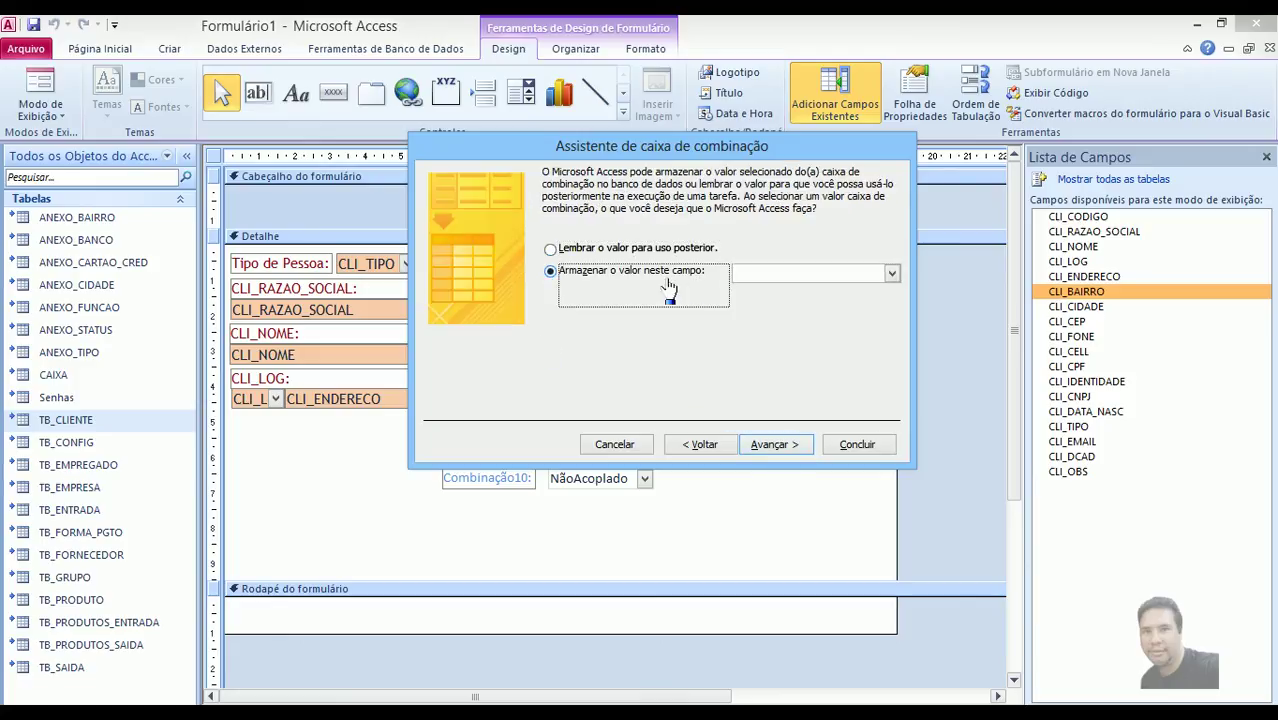
{"action": "left_click", "coordinate": [891, 274]}
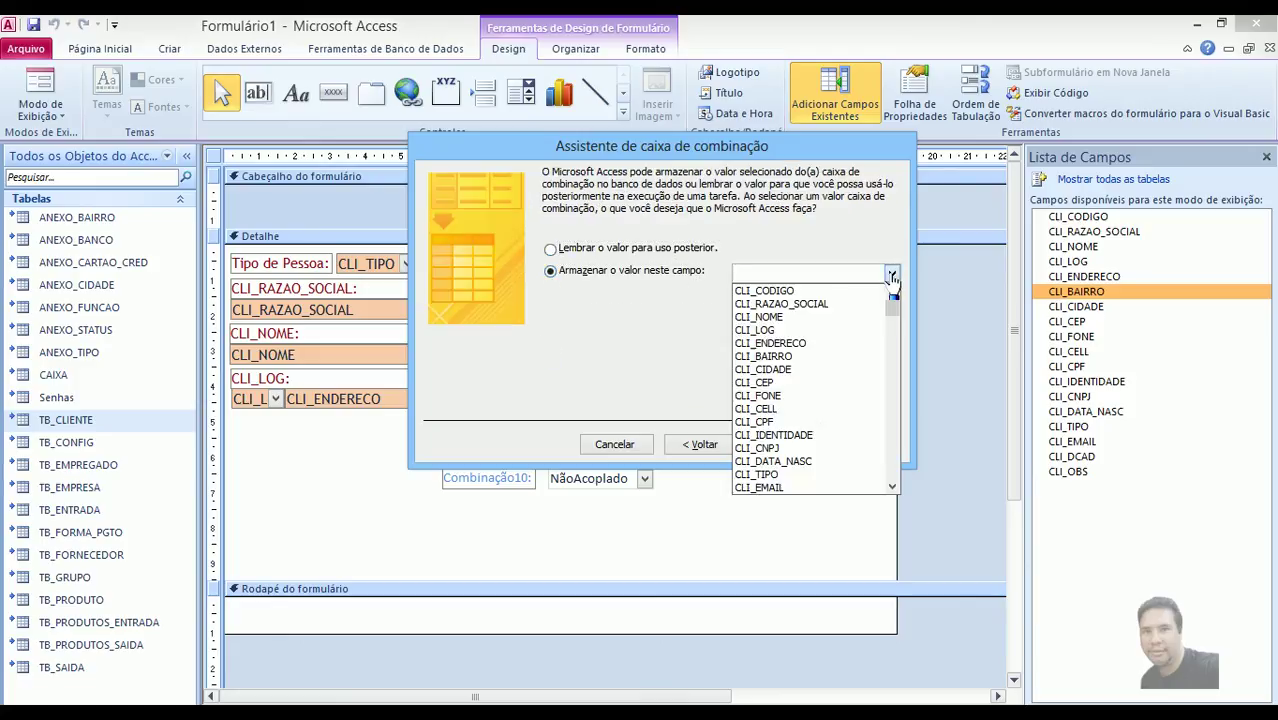
{"action": "left_click", "coordinate": [816, 357]}
{"action": "left_click", "coordinate": [772, 445]}
{"action": "left_click", "coordinate": [860, 448]}
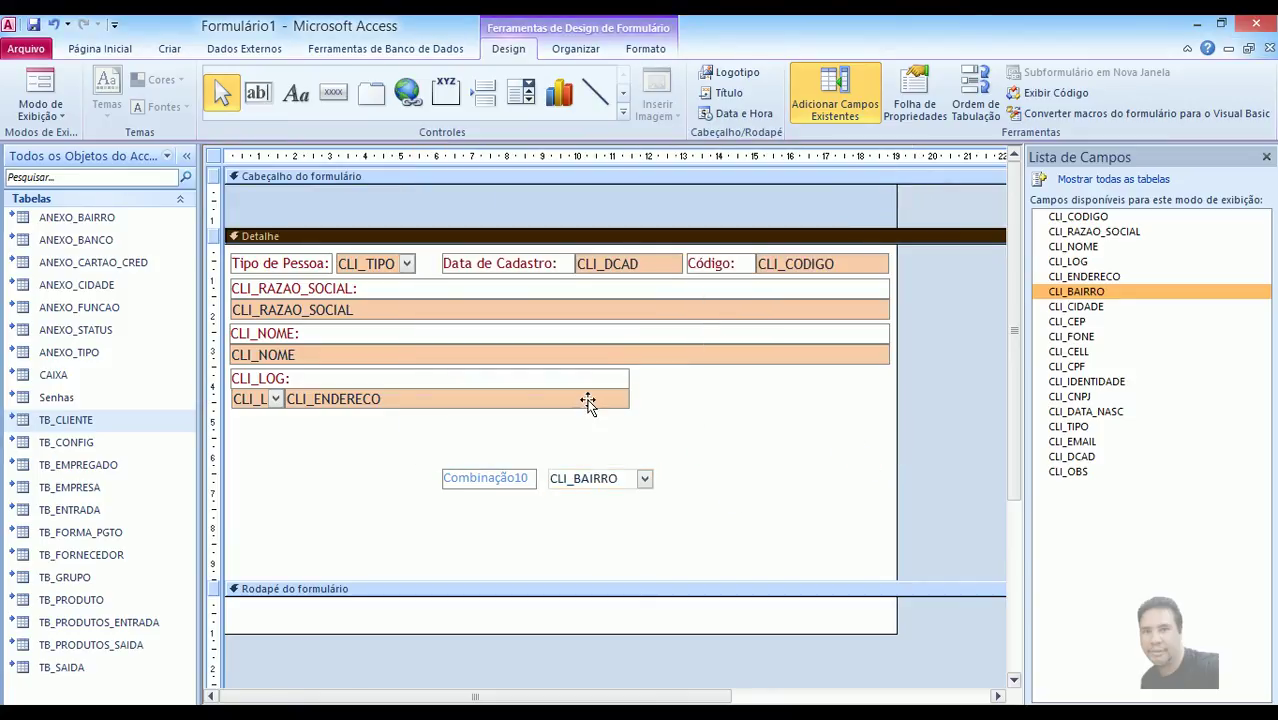
Copy the formatting of the CLI_ENDERECO field onto the new CLI_BAIRRO combo box.
{"action": "left_click", "coordinate": [590, 410]}
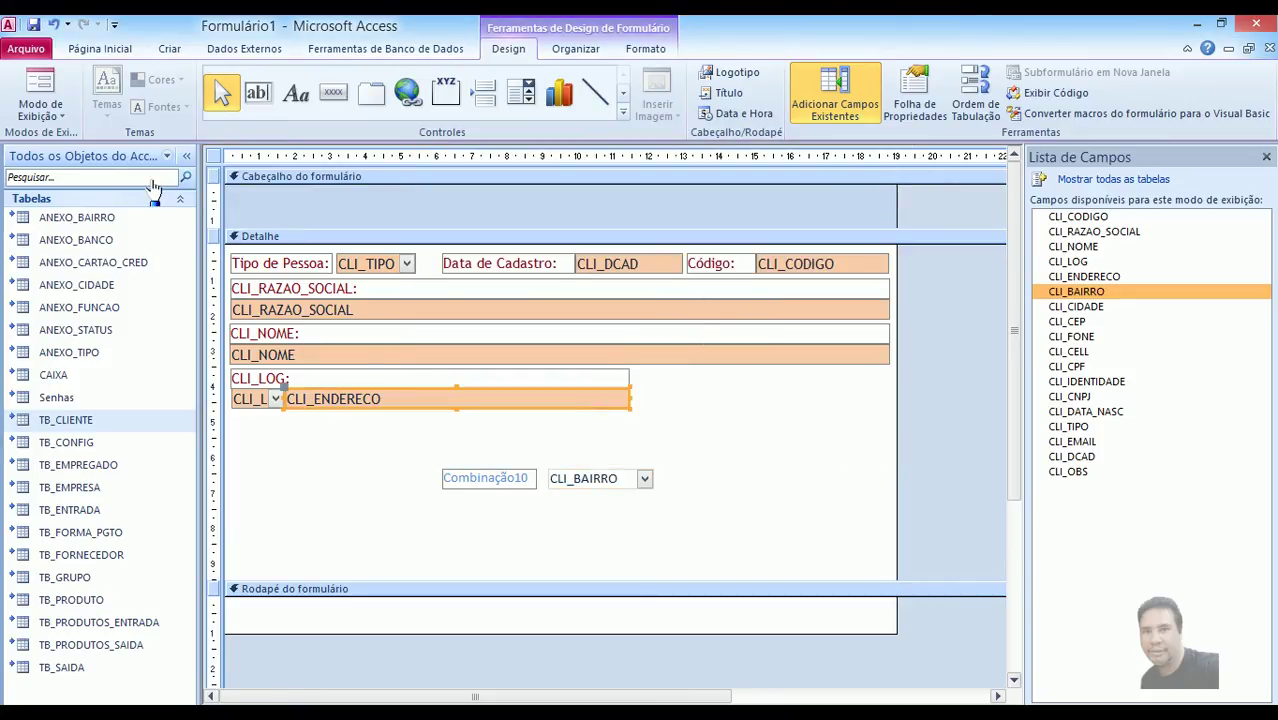
{"action": "left_click", "coordinate": [645, 50]}
{"action": "left_click", "coordinate": [316, 84]}
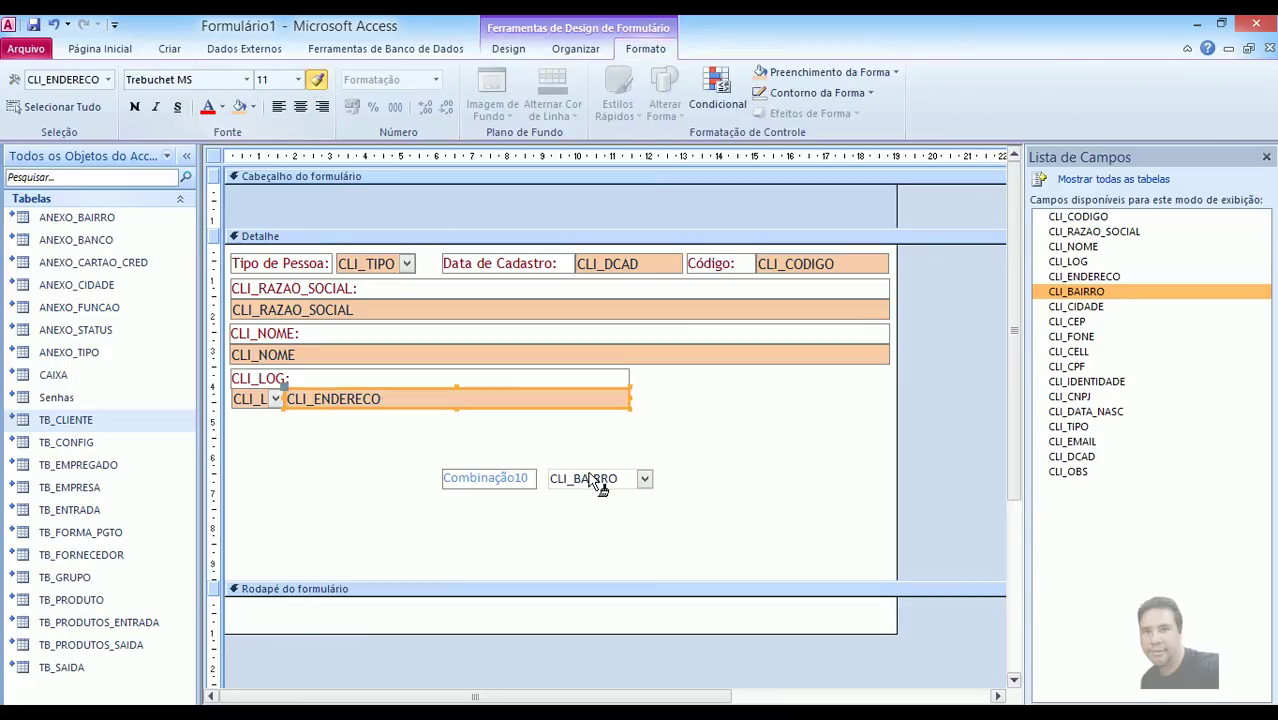
{"action": "left_click", "coordinate": [598, 484]}
{"action": "left_click", "coordinate": [470, 455]}
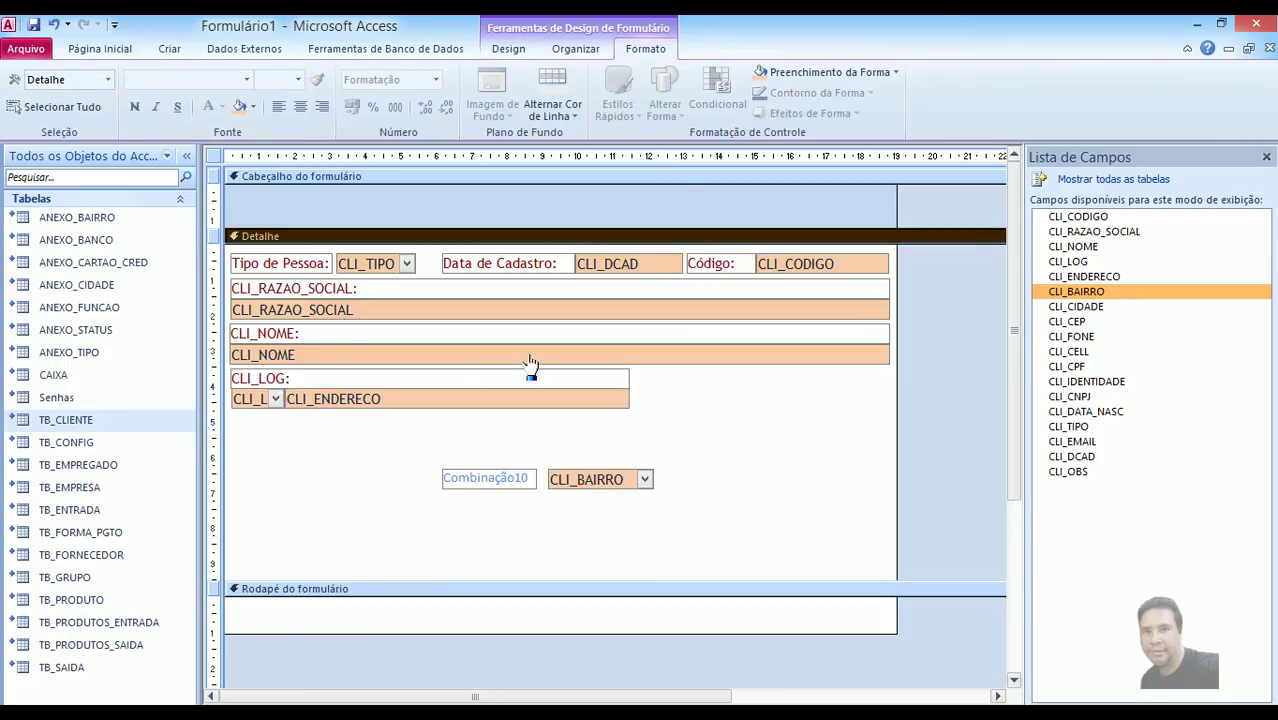
Copy the formatting of the CLI_TIPO combo box so that the CLI_BAIRRO combo box's label matches the other labels.
{"action": "left_click", "coordinate": [360, 265]}
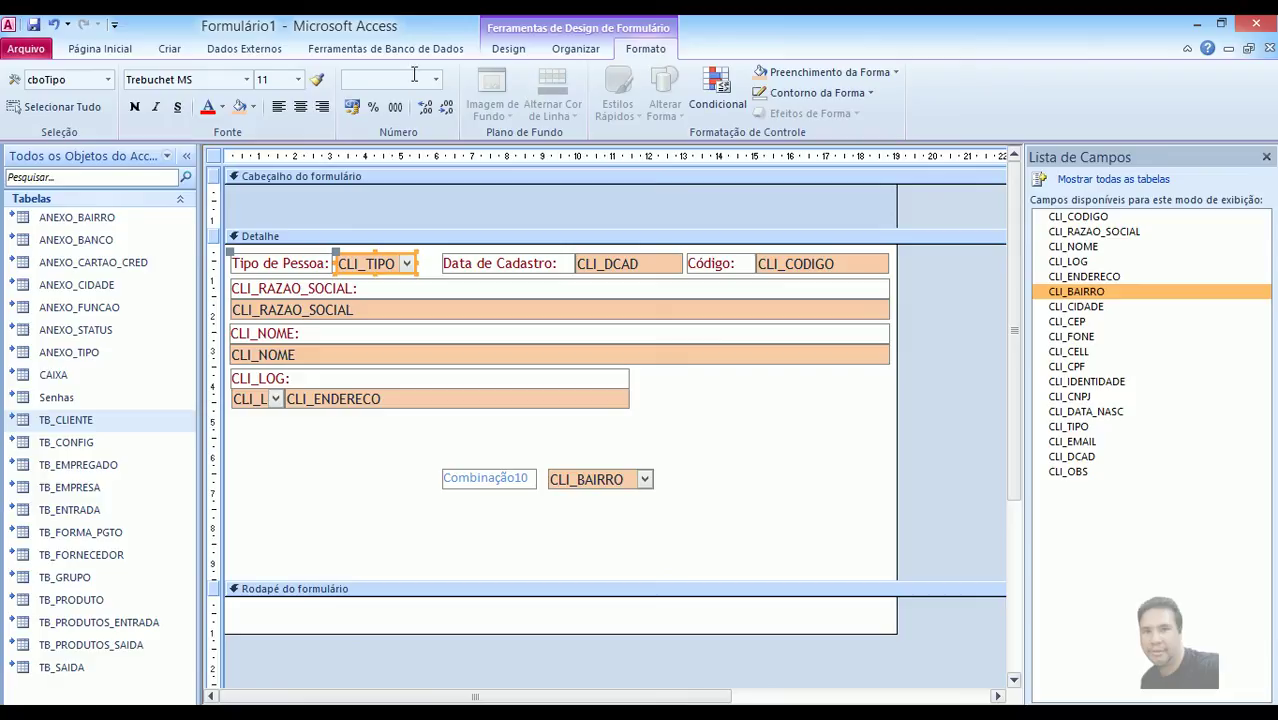
{"action": "left_click", "coordinate": [316, 80]}
{"action": "left_click", "coordinate": [610, 479]}
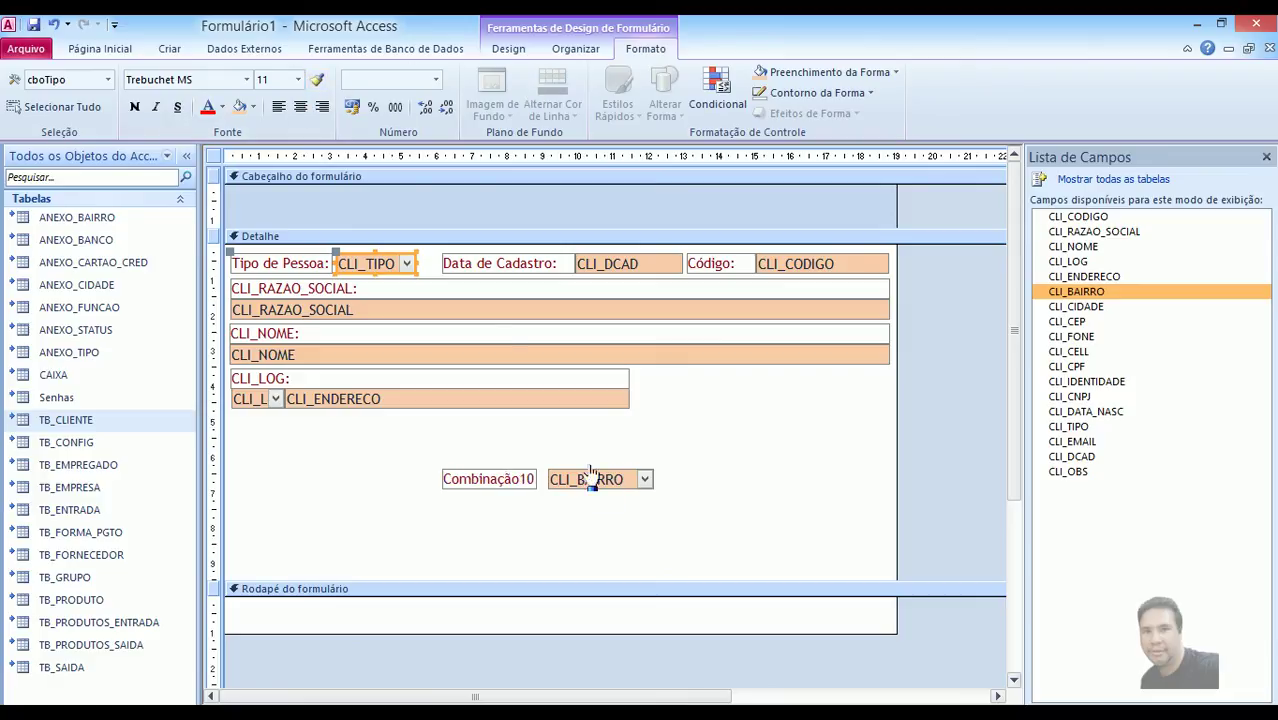
{"action": "left_click", "coordinate": [548, 450]}
Stack the Combinação10 label above the CLI_BAIRRO combo box and place both directly beside the CLI_ENDERECO field, aligned with its row.
{"action": "left_click", "coordinate": [498, 488]}
{"action": "left_click_drag", "start_coordinate": [642, 466], "coordinate": [576, 482]}
{"action": "left_click", "coordinate": [526, 459]}
{"action": "left_click_drag", "start_coordinate": [585, 479], "coordinate": [656, 401]}
{"action": "key", "text": "Right"}
{"action": "key", "text": "Right"}
{"action": "key", "text": "Right"}
{"action": "key", "text": "Right"}
{"action": "key", "text": "Right"}
{"action": "key", "text": "Right"}
{"action": "key", "text": "Right"}
{"action": "key", "text": "Right"}
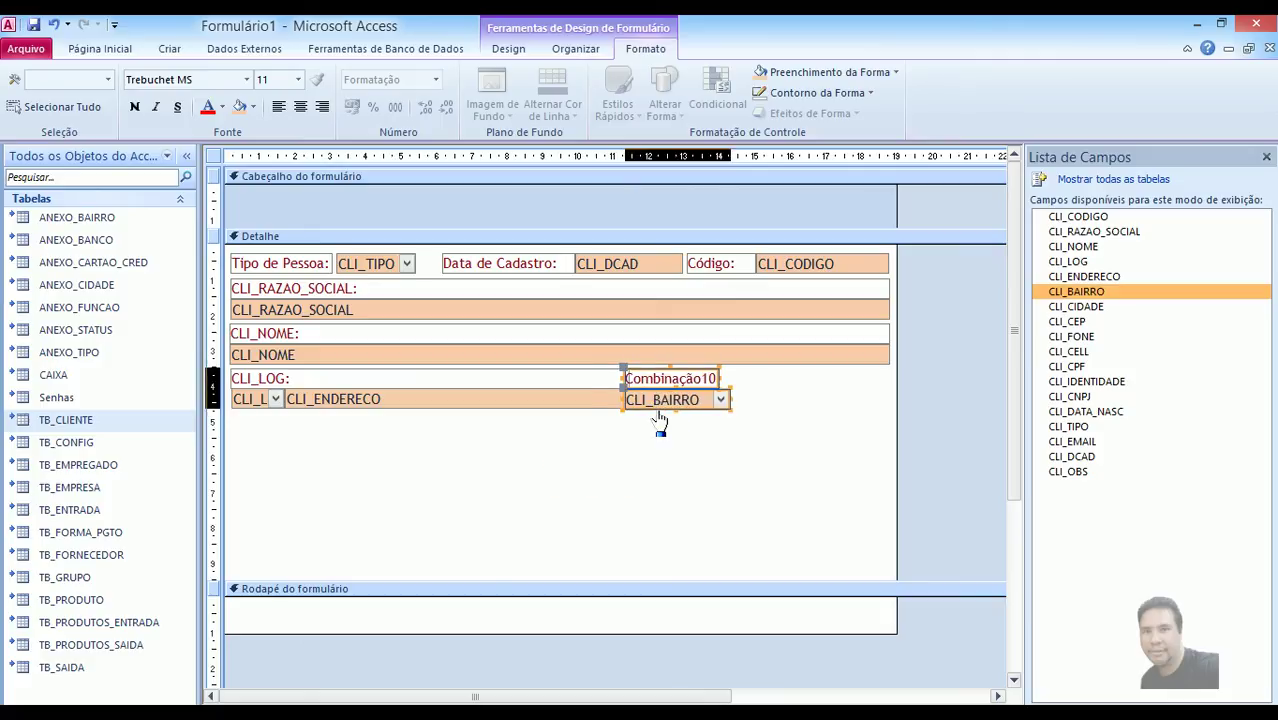
{"action": "left_click", "coordinate": [660, 432]}
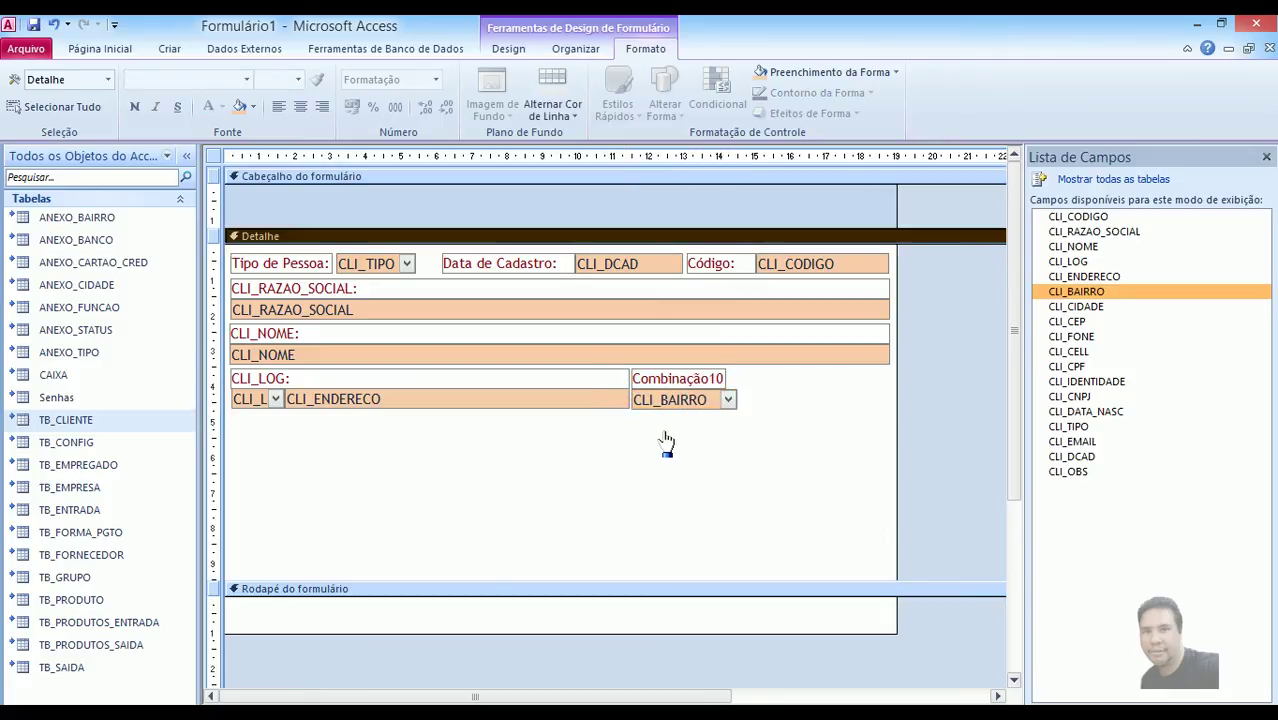
Widen the Combinação10 label and the CLI_BAIRRO combo box until they align with the right edge of the CLI_NOME field.
{"action": "left_click", "coordinate": [722, 378]}
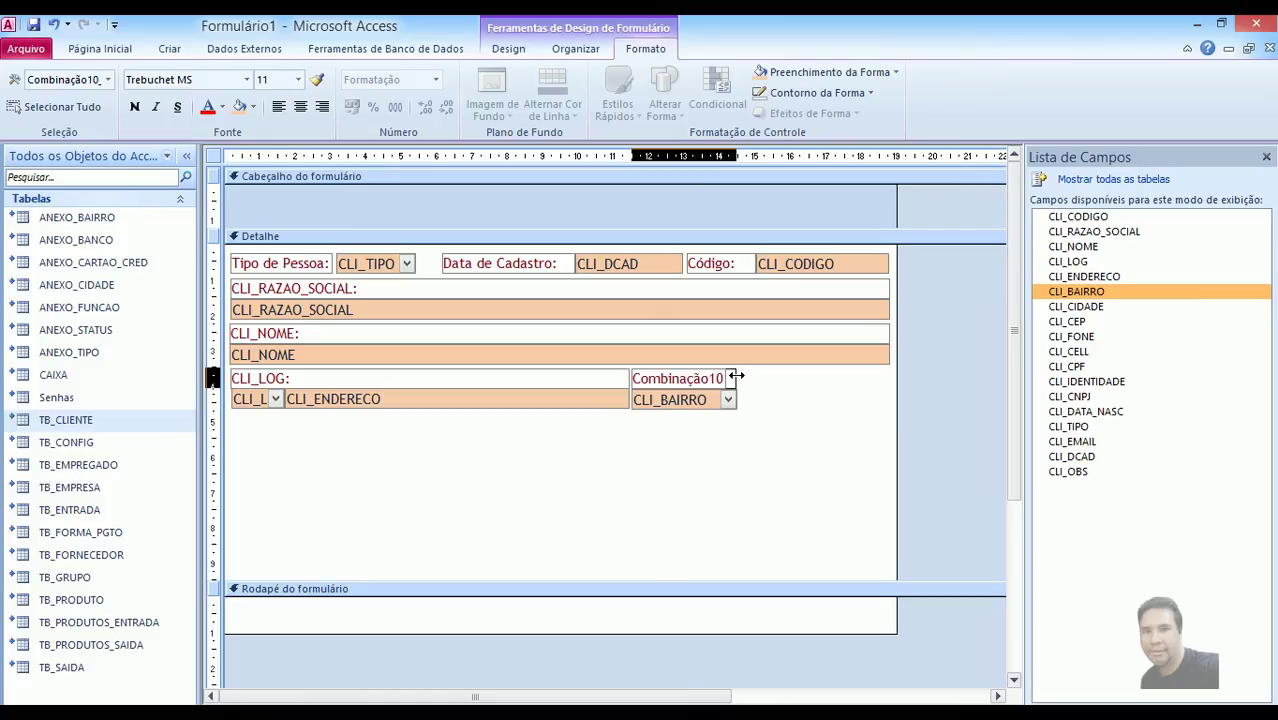
{"action": "left_click_drag", "start_coordinate": [758, 372], "coordinate": [888, 400]}
{"action": "left_click", "coordinate": [864, 434]}
{"action": "left_click", "coordinate": [868, 400]}
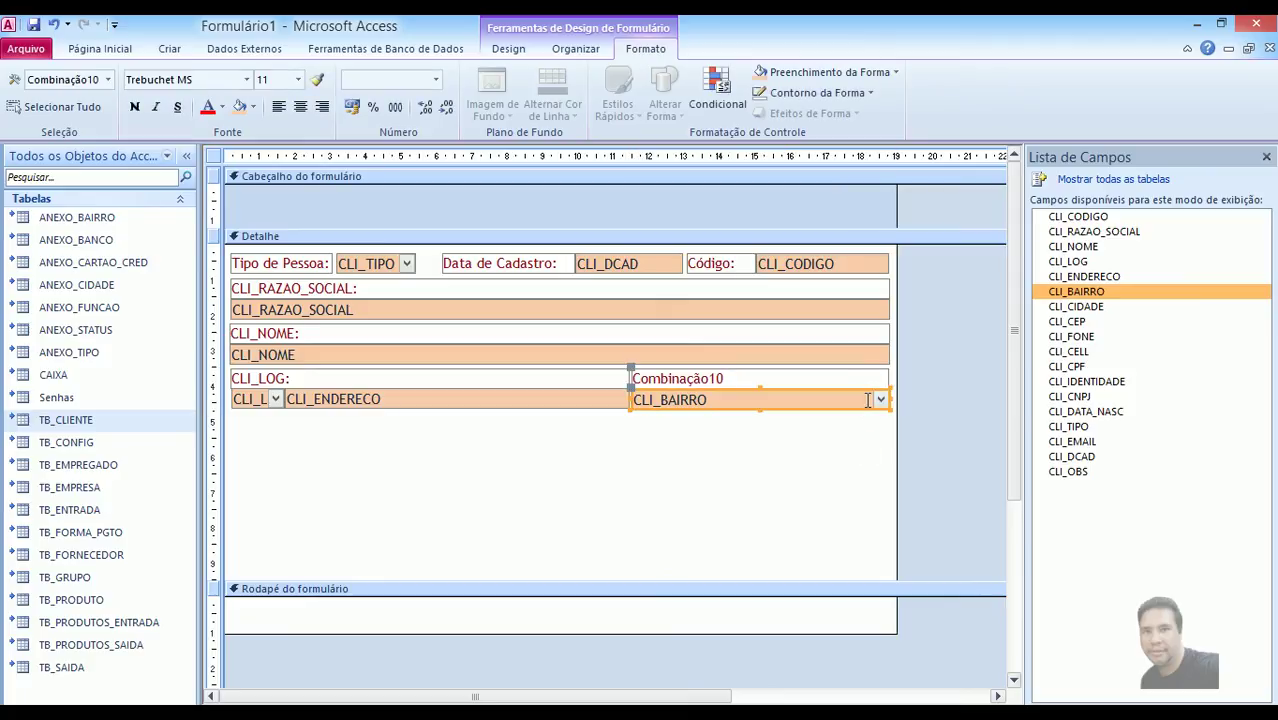
{"action": "left_click", "coordinate": [864, 445]}
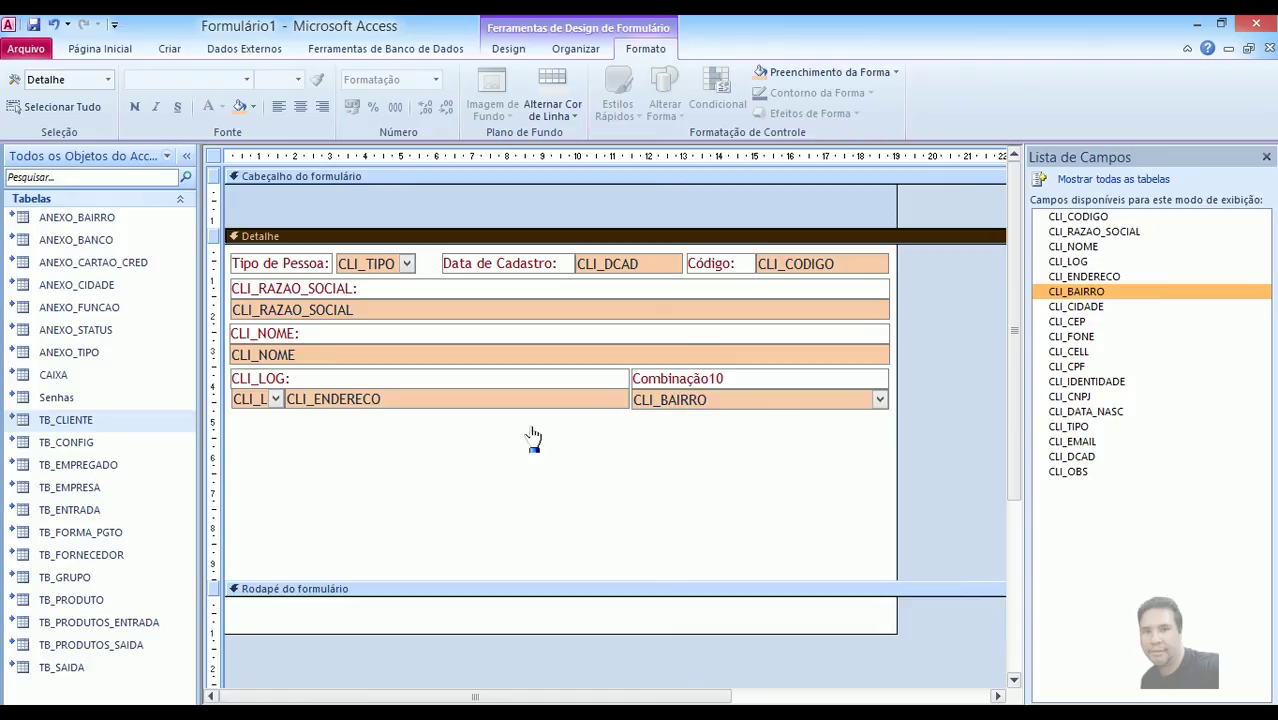
Collapse the navigation pane and restore the form to a floating window.
{"action": "left_click", "coordinate": [186, 156]}
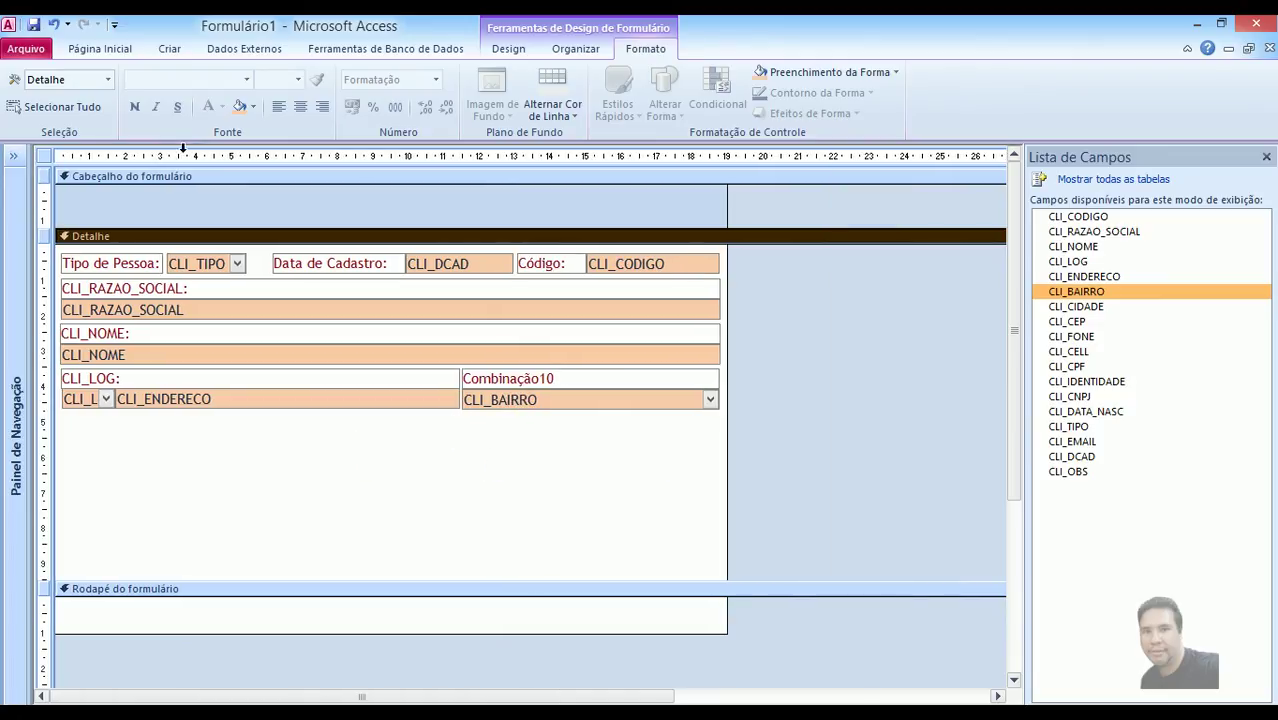
{"action": "left_click", "coordinate": [1248, 48]}
{"action": "left_click_drag", "start_coordinate": [585, 173], "coordinate": [578, 171]}
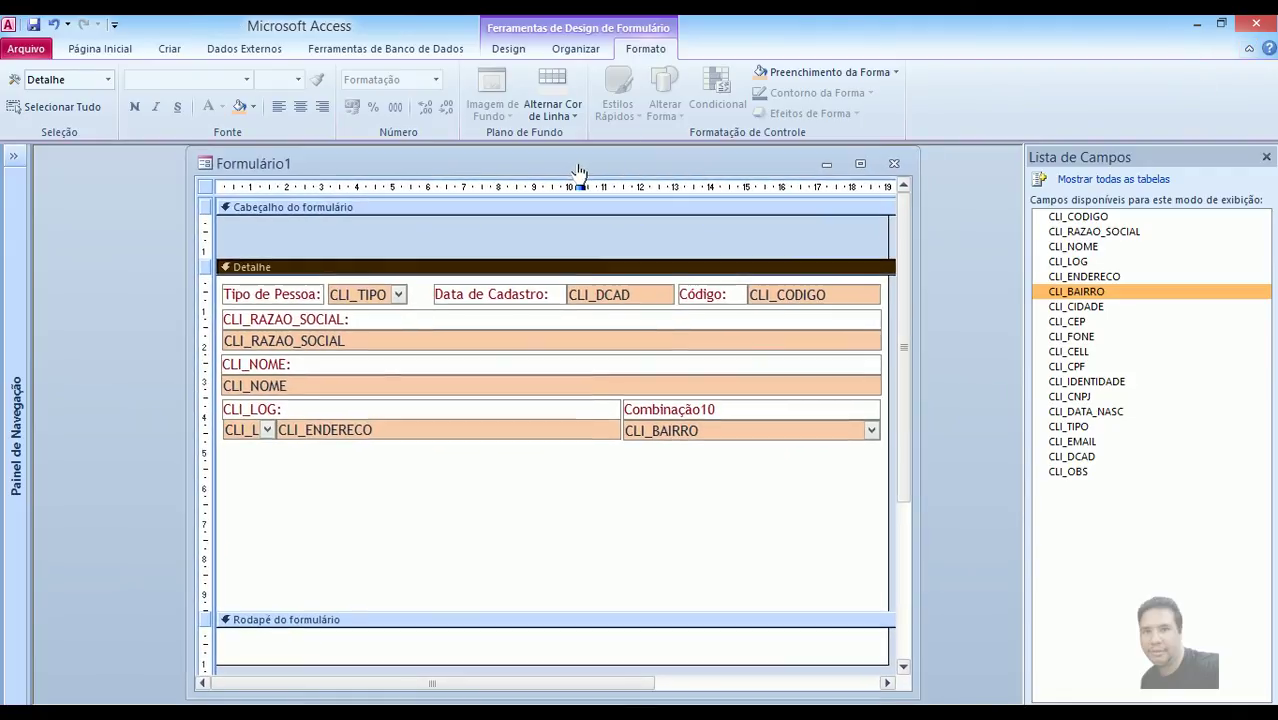
Switch the form to Form view to test the new layout.
{"action": "left_click", "coordinate": [511, 50]}
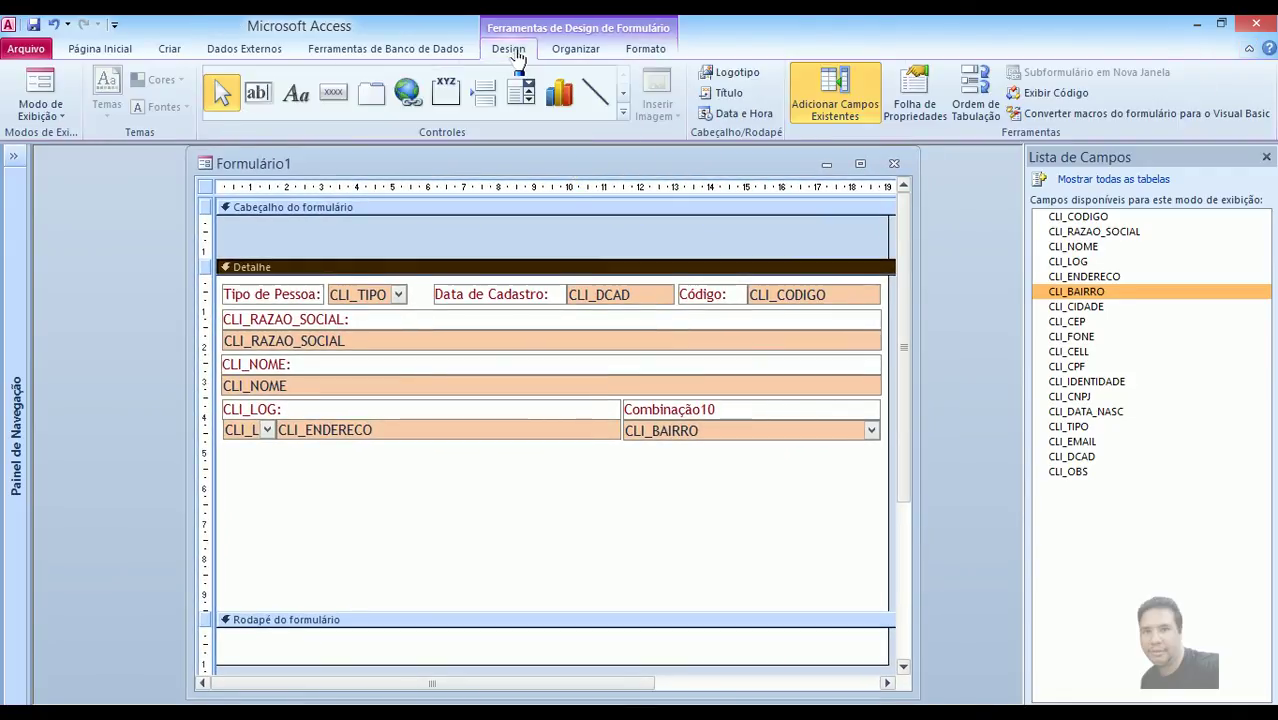
{"action": "left_click", "coordinate": [40, 85]}
{"action": "left_click_drag", "start_coordinate": [493, 178], "coordinate": [505, 177]}
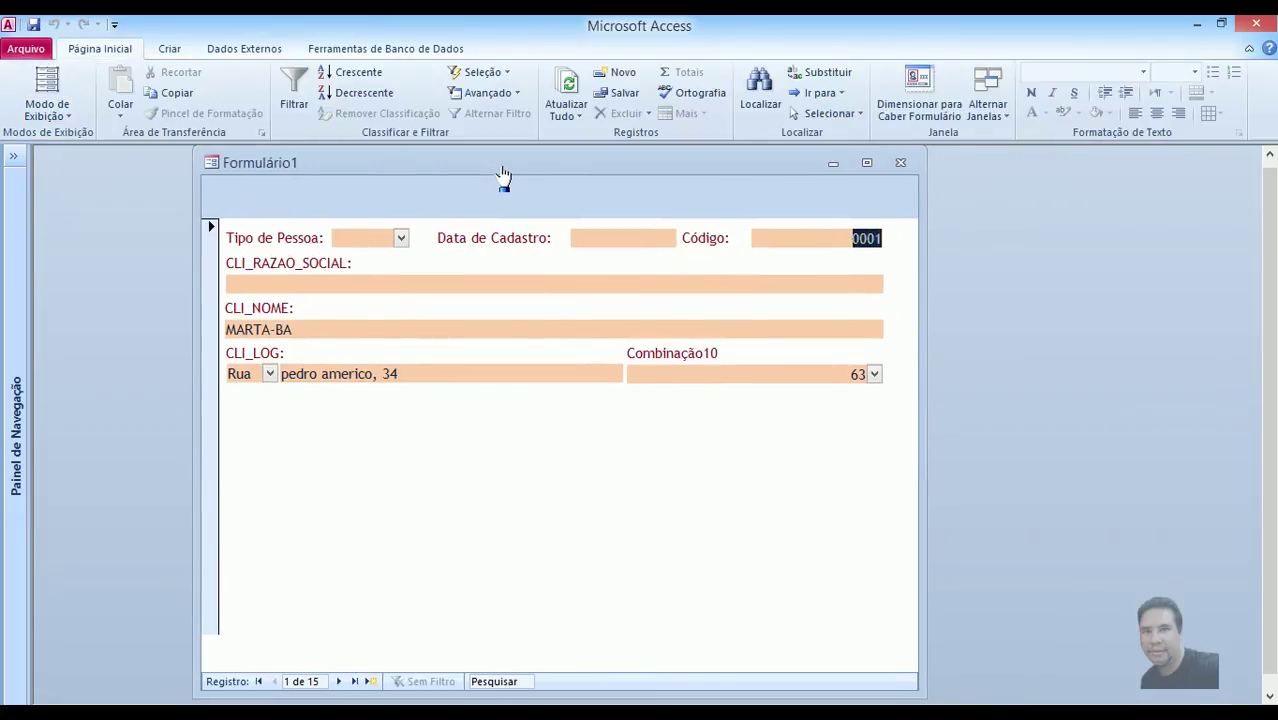
Examine the drop-down lists of the Tipo de Pessoa, CLI_LOG and CLI_BAIRRO combo boxes without choosing any option.
{"action": "left_click", "coordinate": [400, 240]}
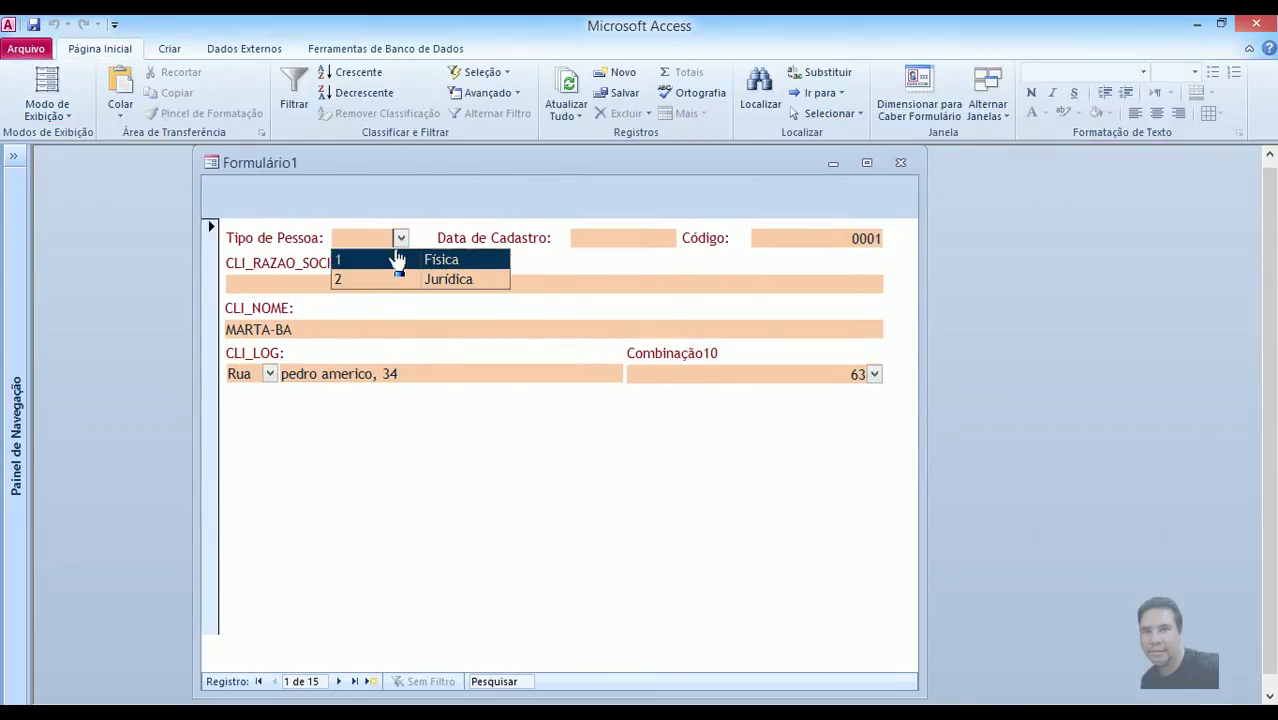
{"action": "left_click", "coordinate": [400, 238]}
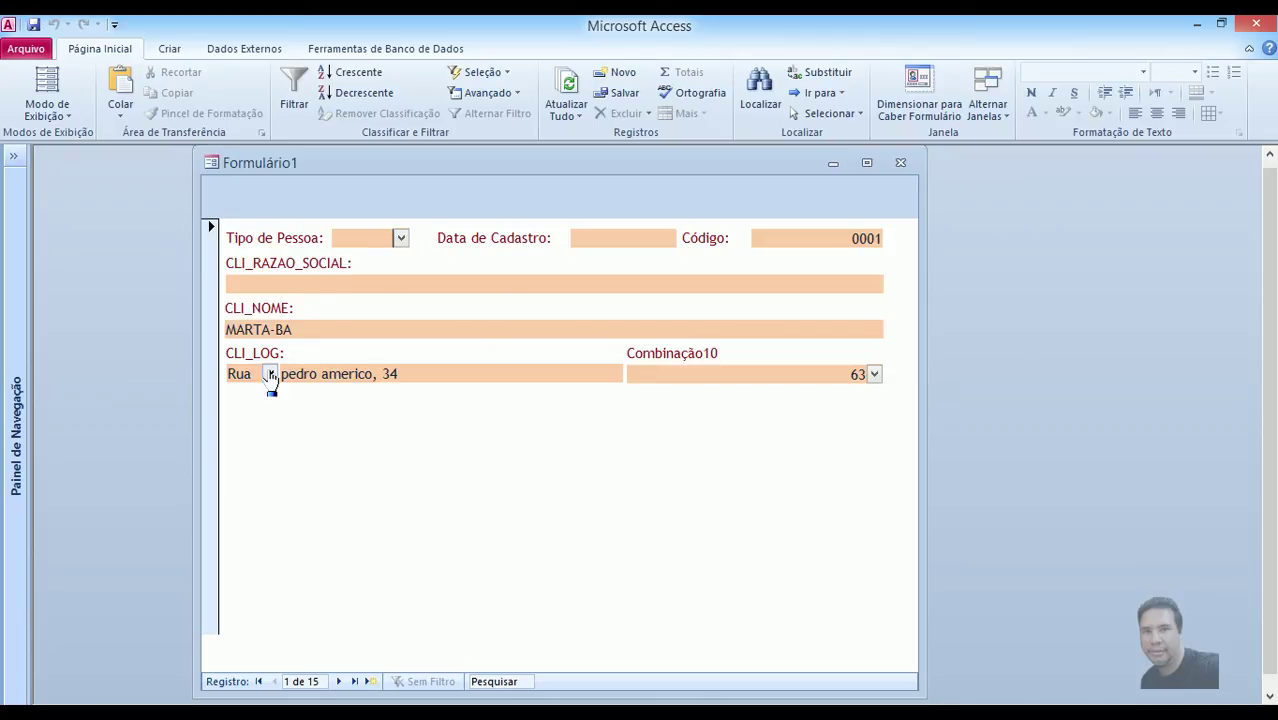
{"action": "left_click", "coordinate": [270, 375]}
{"action": "left_click", "coordinate": [270, 375]}
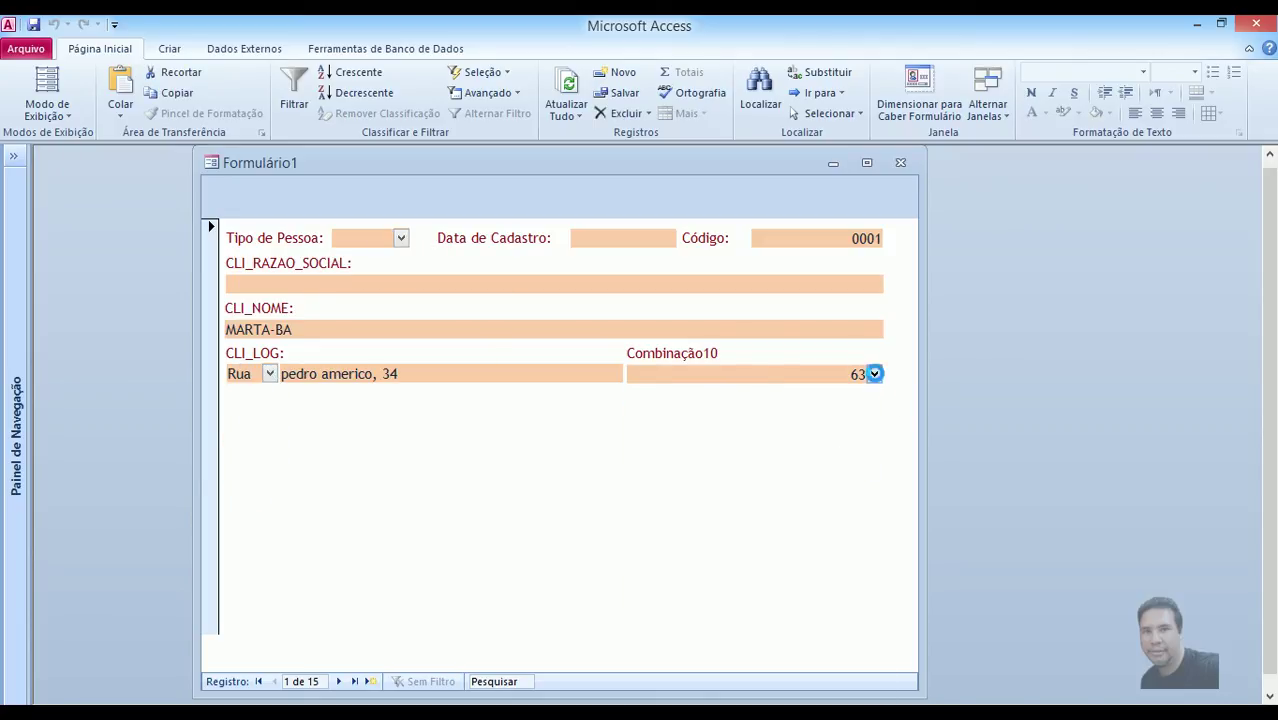
{"action": "left_click", "coordinate": [874, 374]}
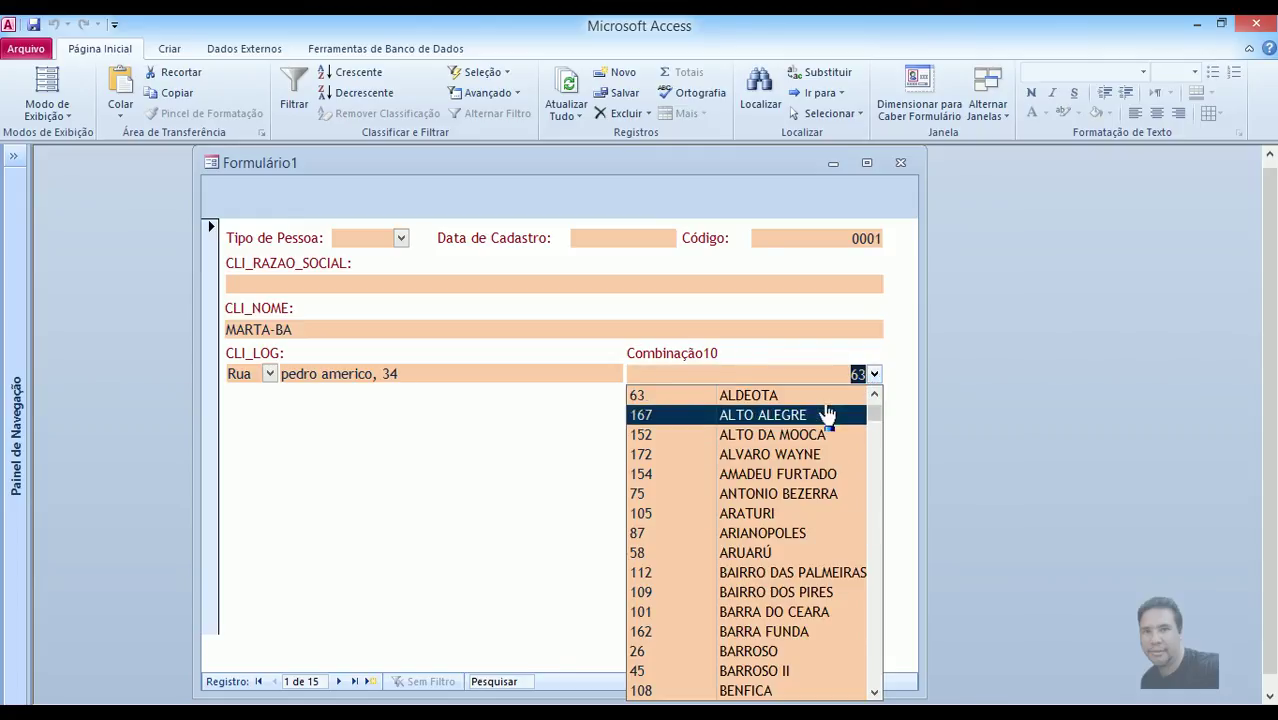
{"action": "left_click", "coordinate": [875, 376]}
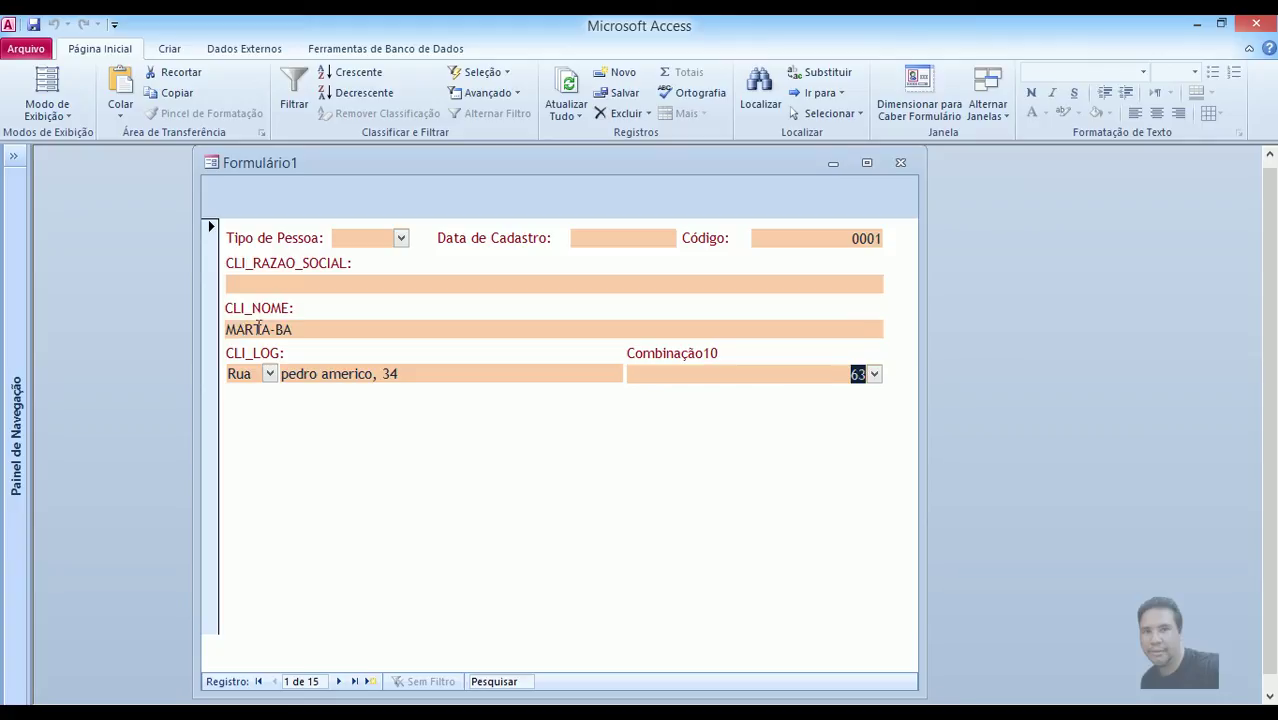
{"action": "left_click", "coordinate": [401, 240]}
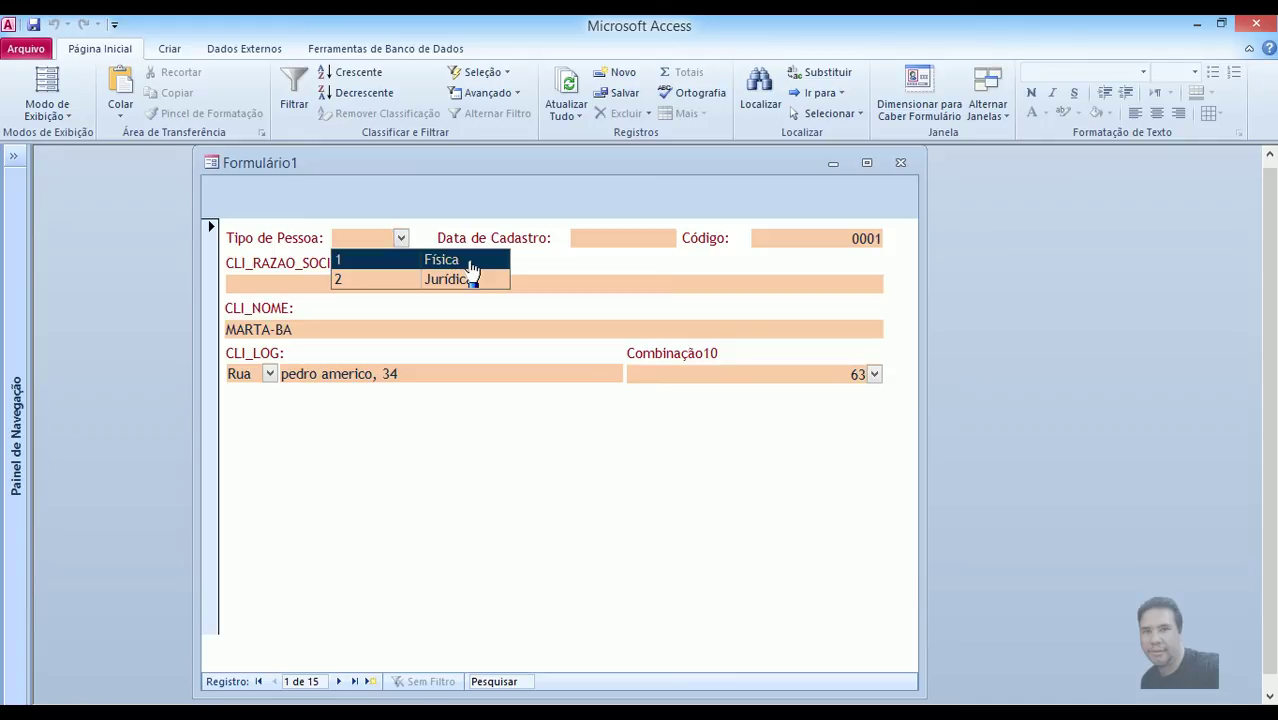
{"action": "left_click", "coordinate": [401, 240]}
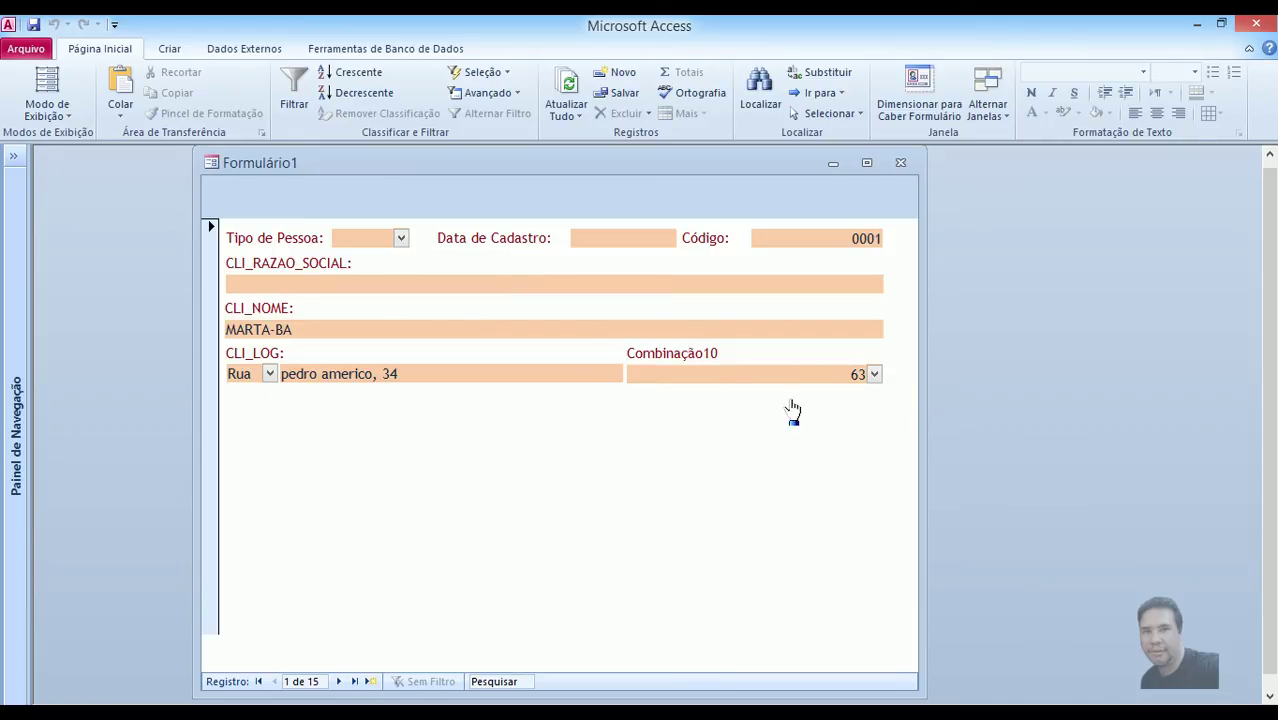
{"action": "left_click", "coordinate": [269, 375]}
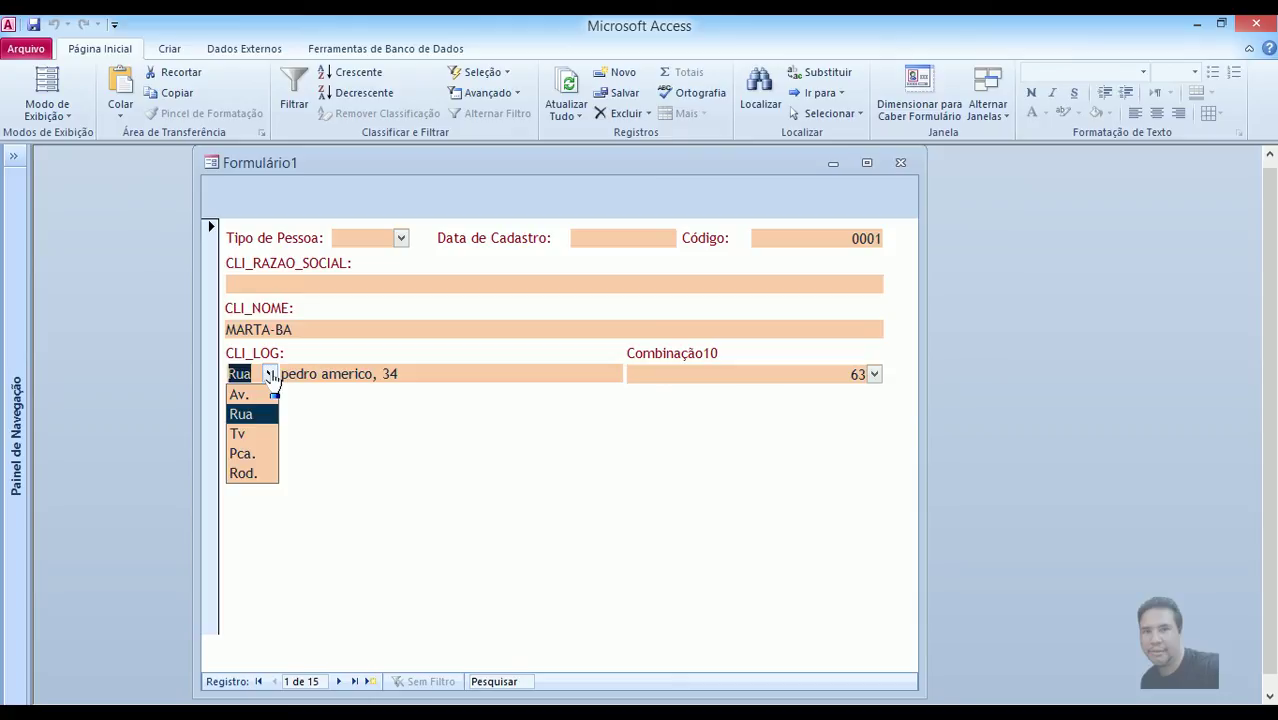
{"action": "left_click", "coordinate": [270, 375]}
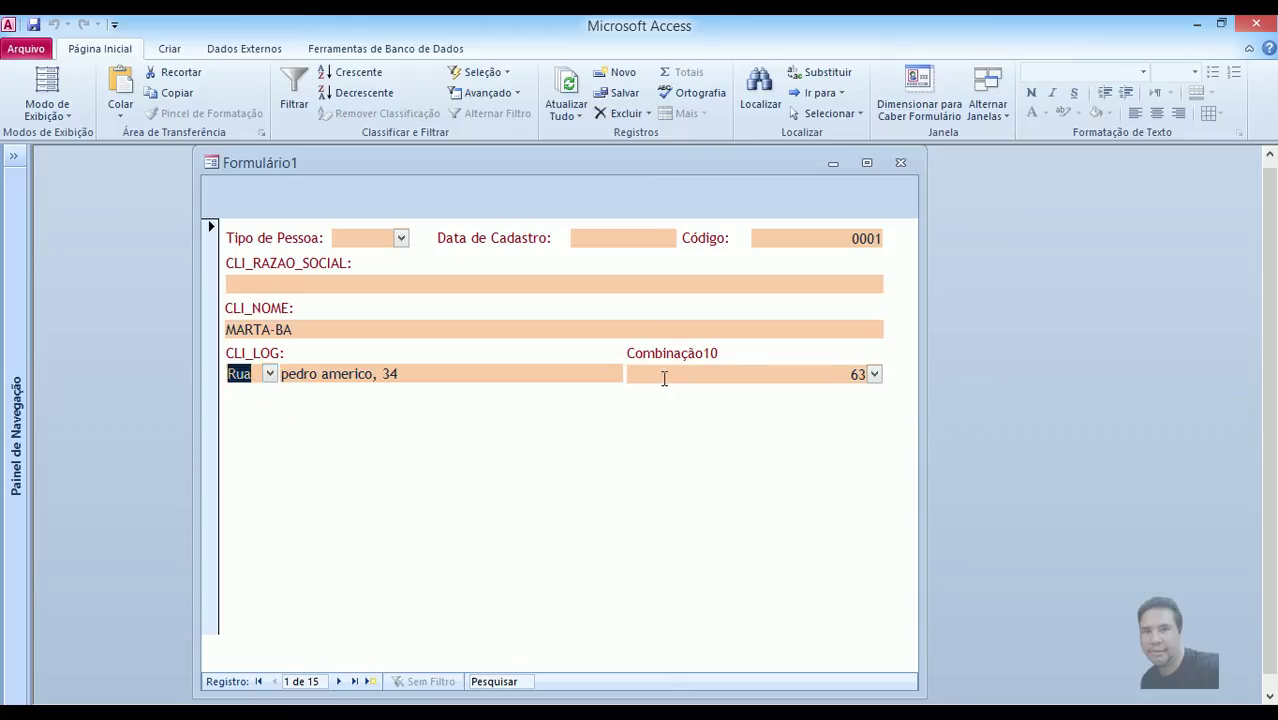
{"action": "left_click", "coordinate": [875, 376]}
{"action": "left_click", "coordinate": [875, 376]}
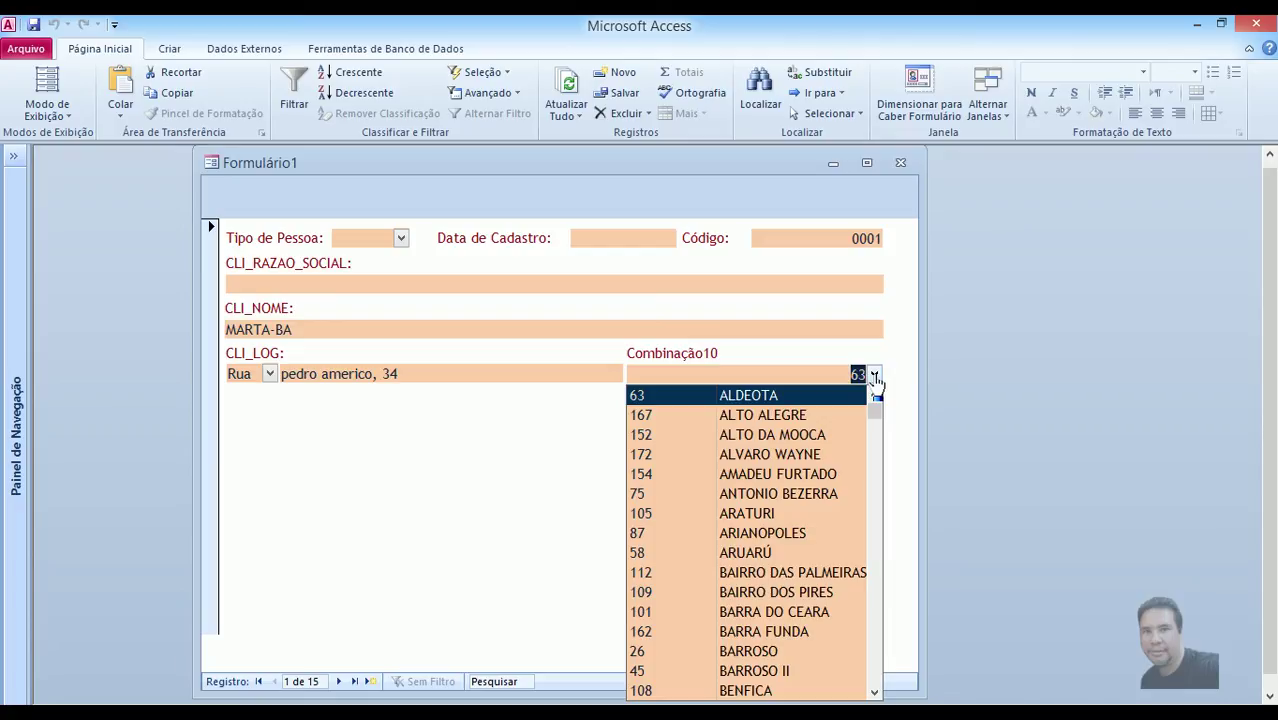
{"action": "left_click", "coordinate": [875, 377]}
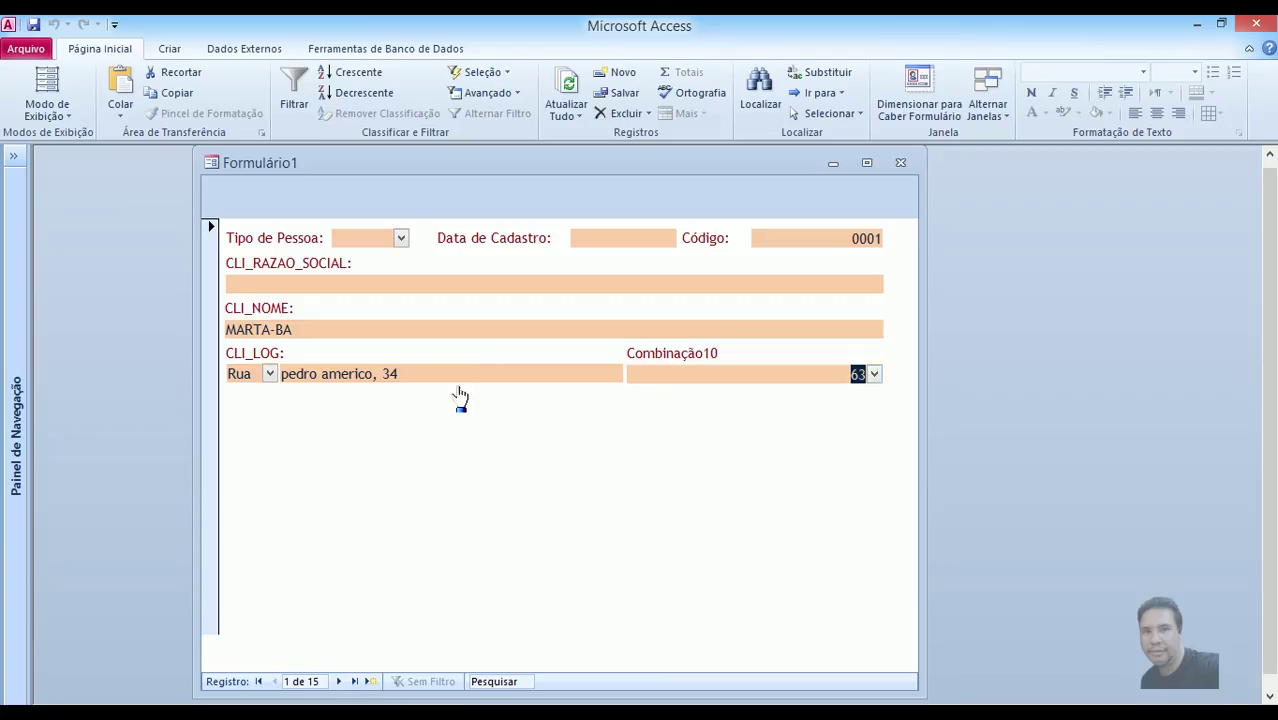
Return the form to Design view and maximize its window.
{"action": "left_click", "coordinate": [47, 108]}
{"action": "left_click", "coordinate": [86, 352]}
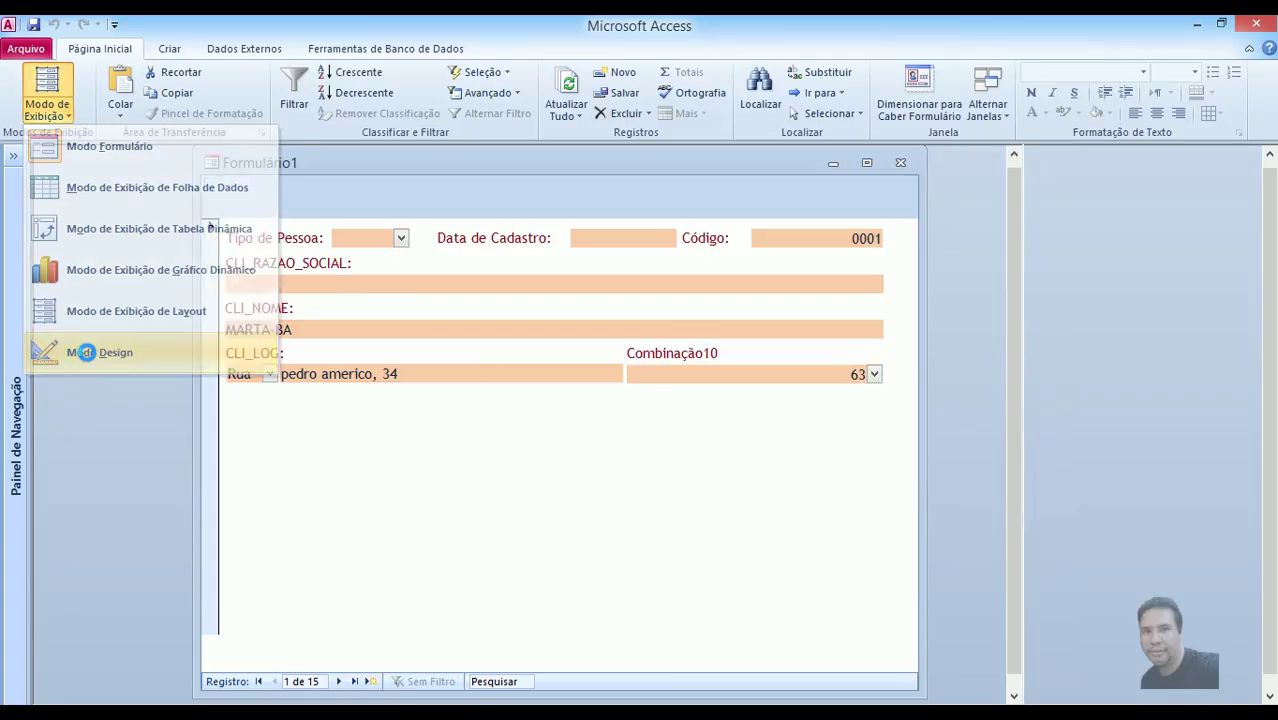
{"action": "left_click", "coordinate": [866, 162]}
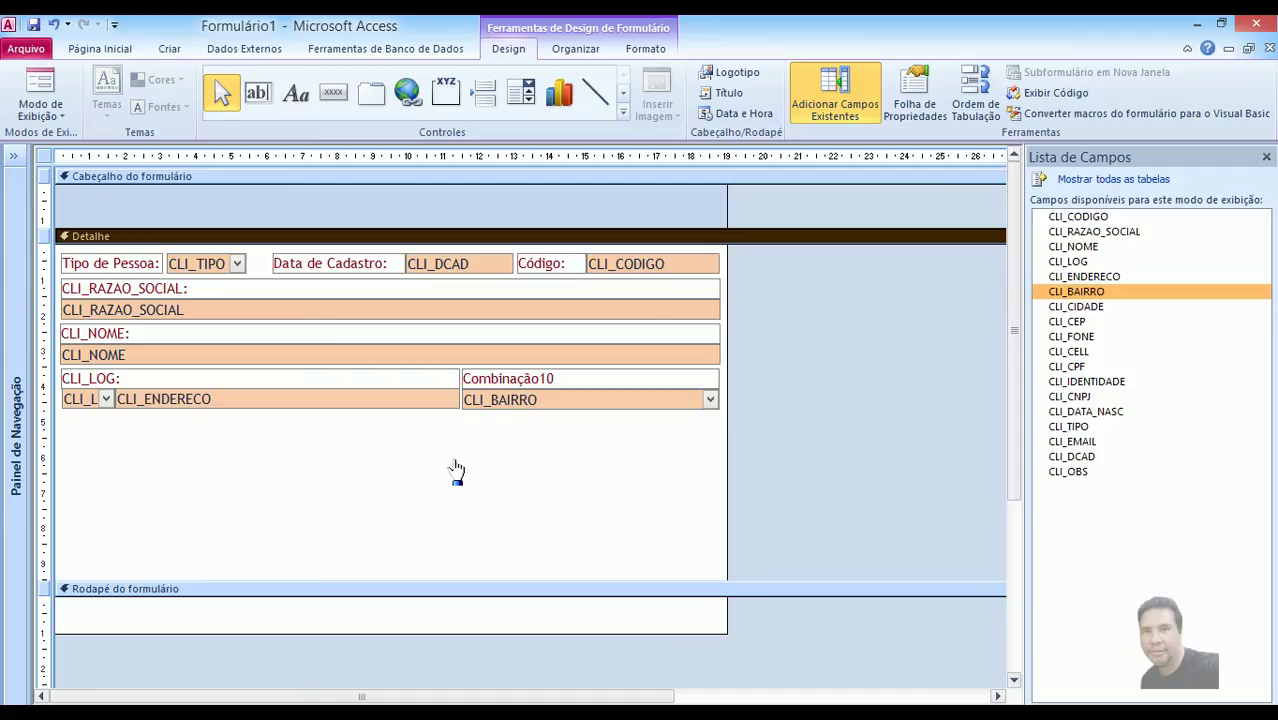
Display the properties of the CLI_TIPO combo box and widen the property sheet.
{"action": "left_click", "coordinate": [199, 268]}
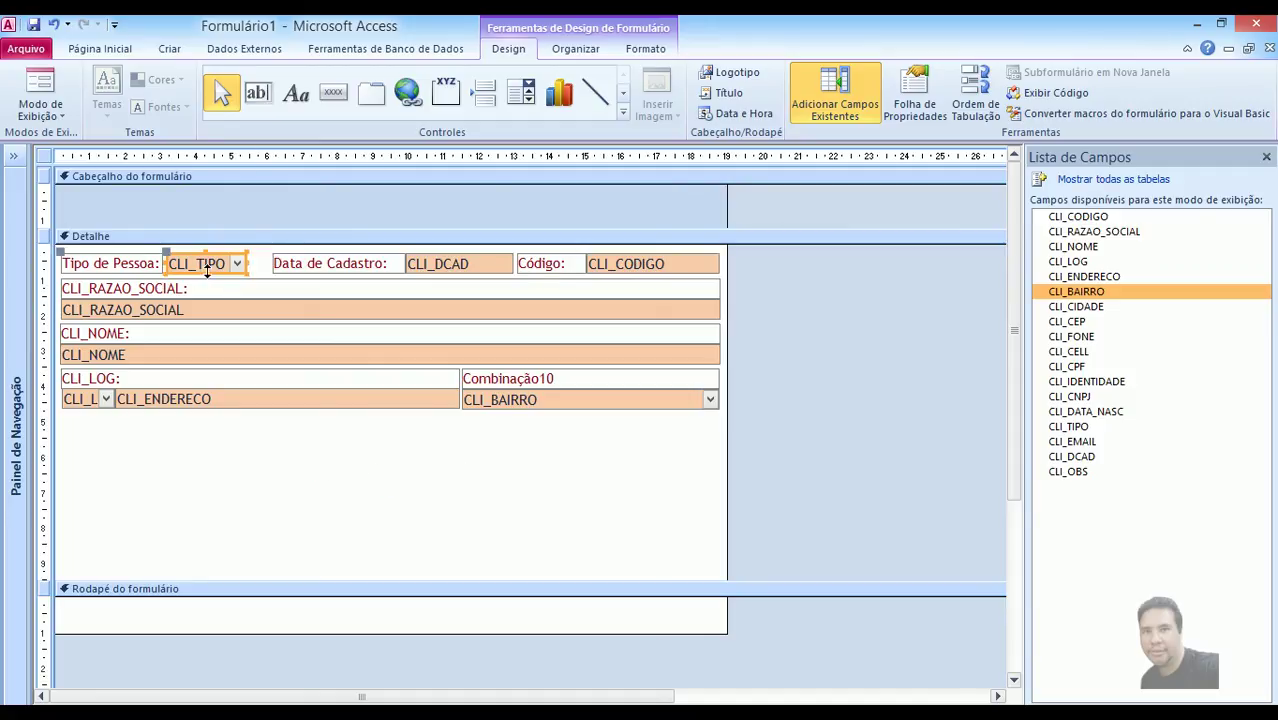
{"action": "left_click", "coordinate": [922, 106]}
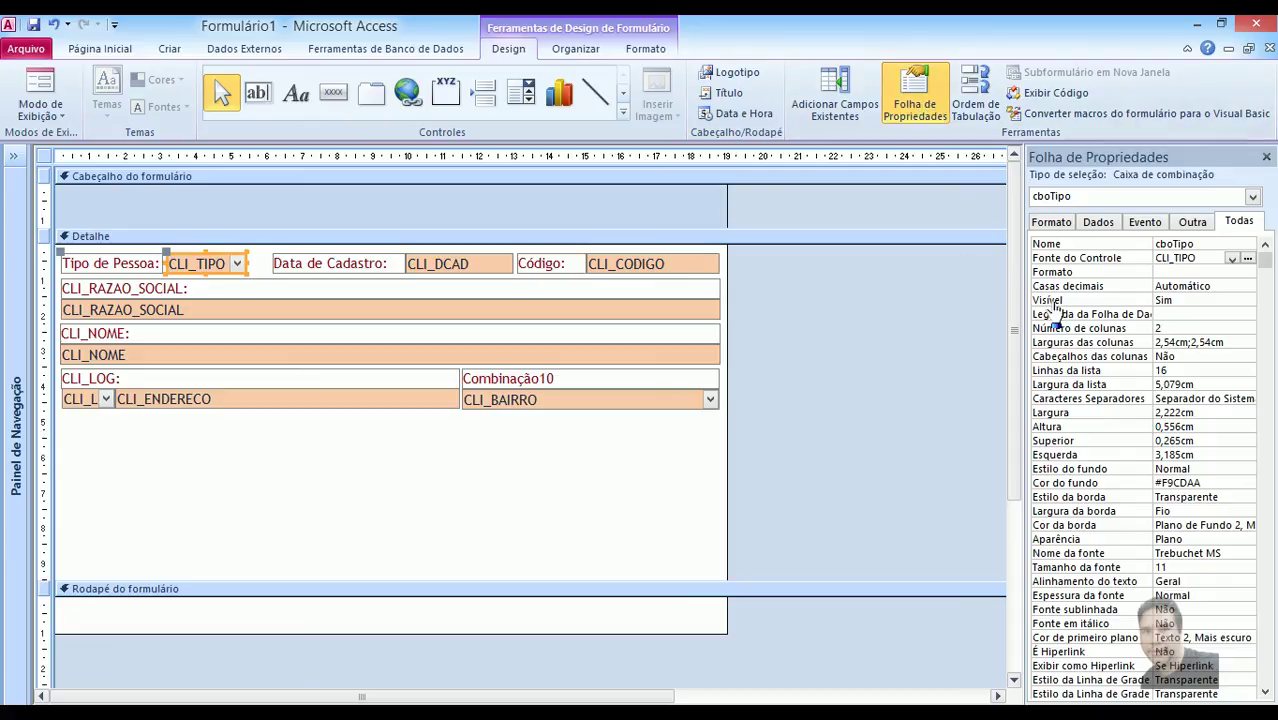
{"action": "left_click_drag", "start_coordinate": [1020, 299], "coordinate": [952, 300]}
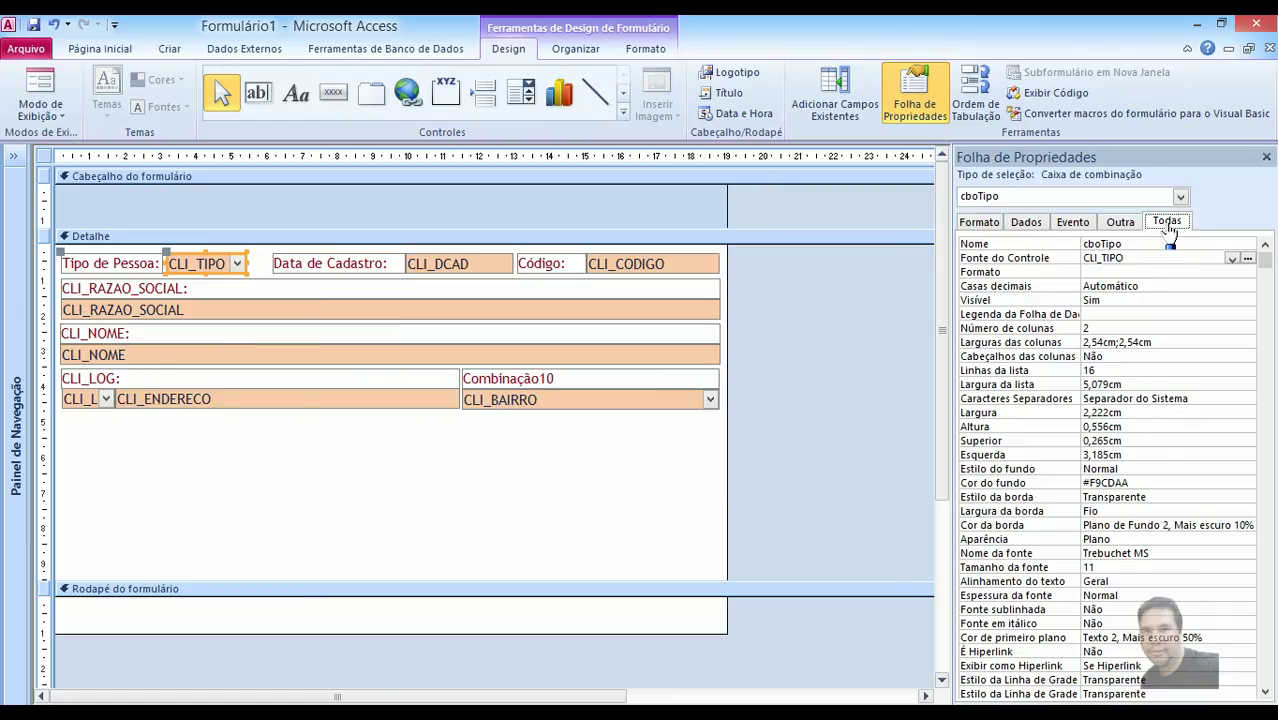
Set the CLI_TIPO combo box's column widths to 0cm;5cm and its list width to 5cm.
{"action": "left_click", "coordinate": [1114, 328]}
{"action": "left_click", "coordinate": [1057, 345]}
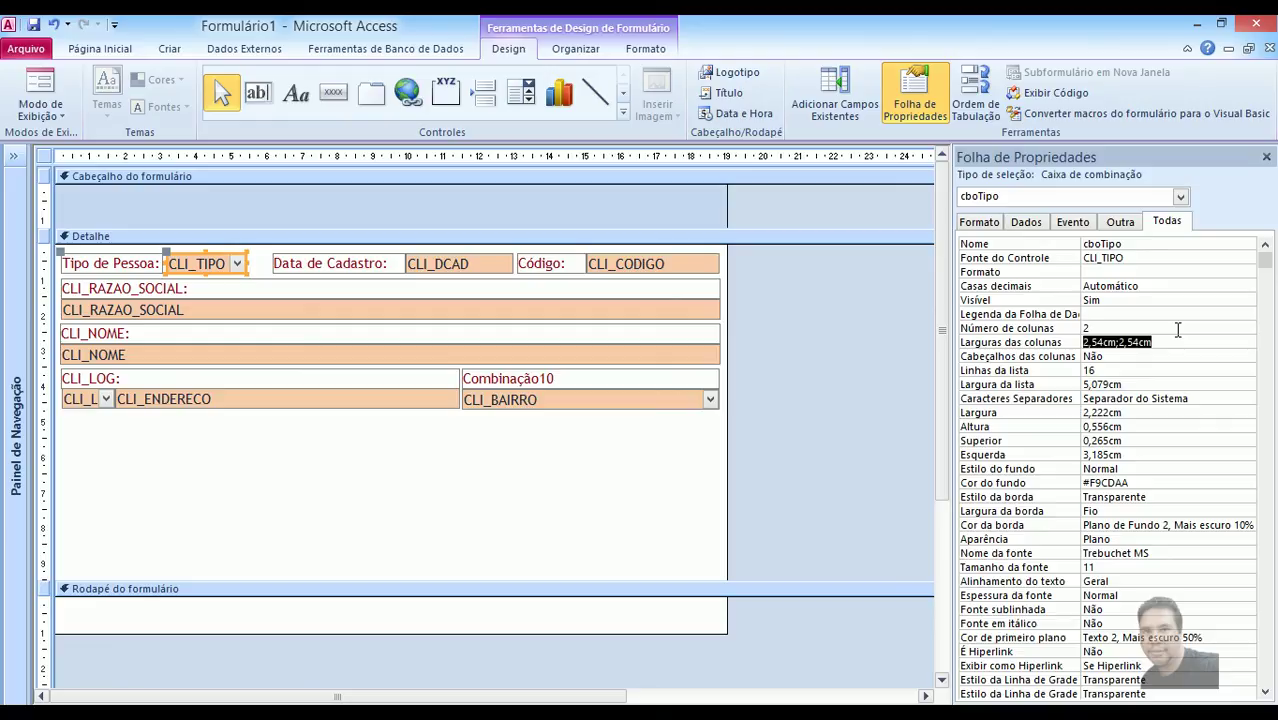
{"action": "type", "text": "0;5"}
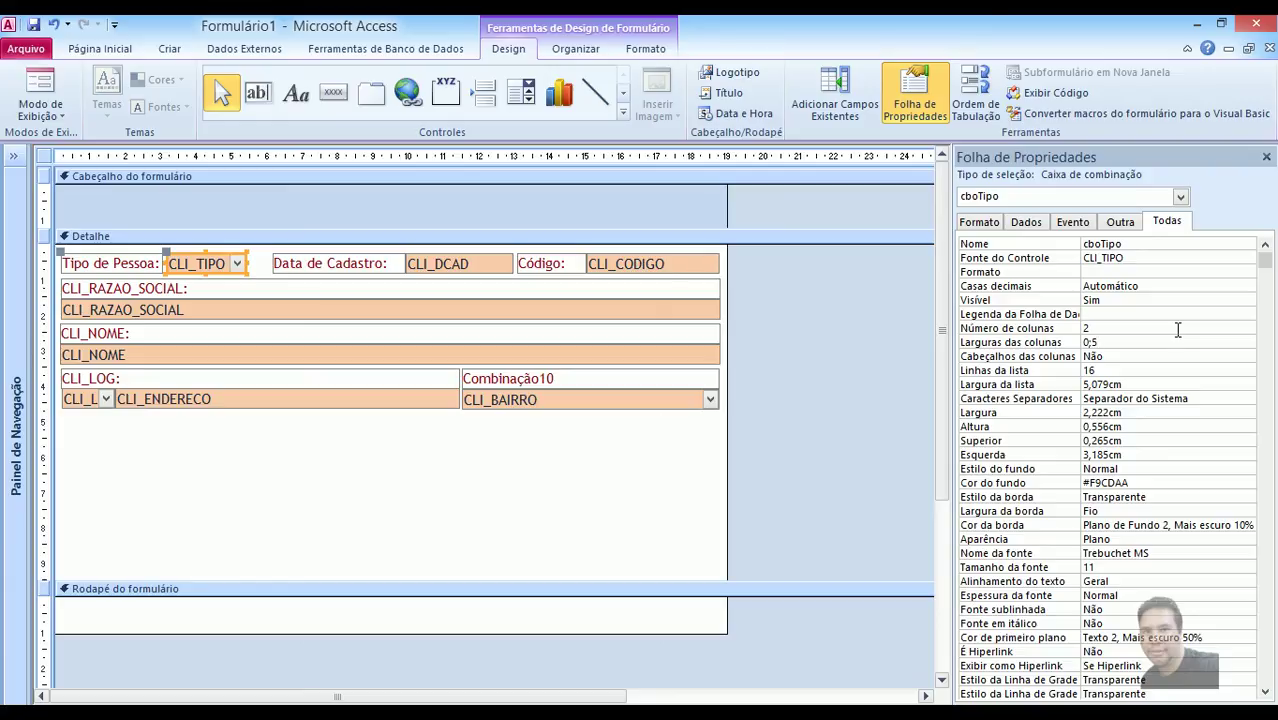
{"action": "key", "text": "Return"}
{"action": "type", "text": "5"}
{"action": "key", "text": "Return"}
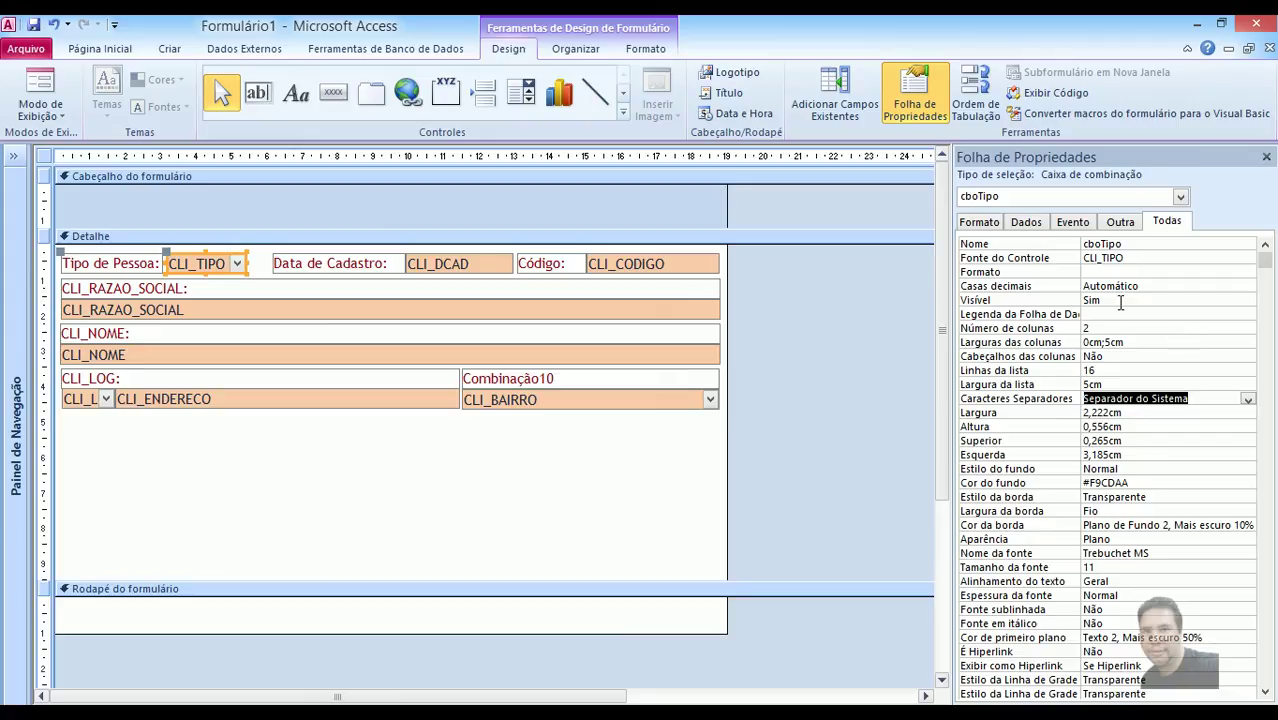
Rename the CLI_BAIRRO combo box as cboBairro.
{"action": "left_click", "coordinate": [442, 436]}
{"action": "left_click", "coordinate": [612, 400]}
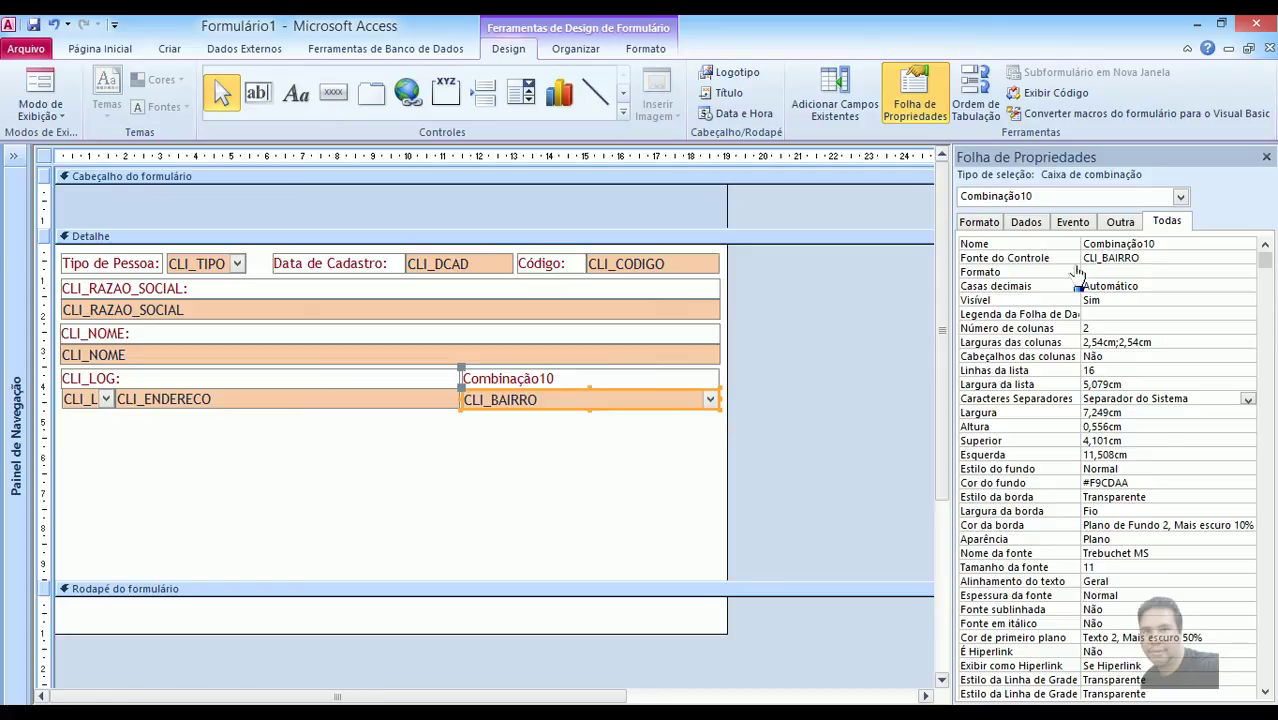
{"action": "left_click", "coordinate": [982, 246]}
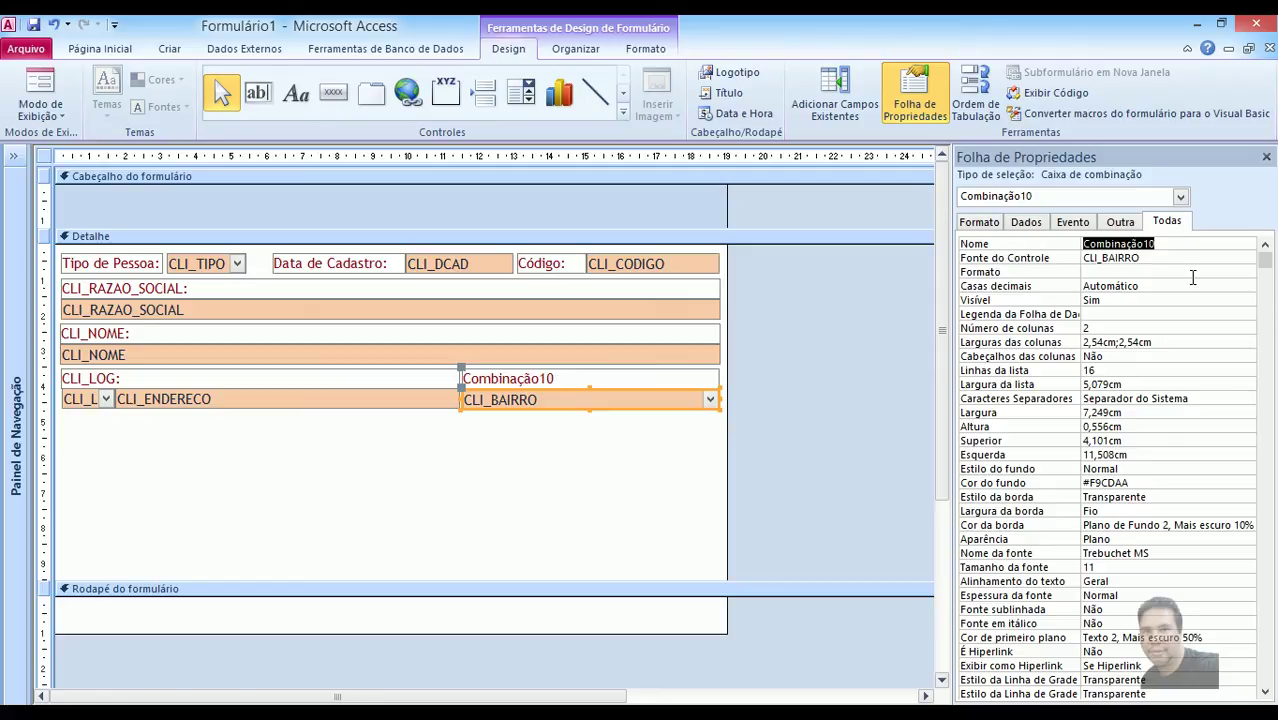
{"action": "type", "text": "cboBairro"}
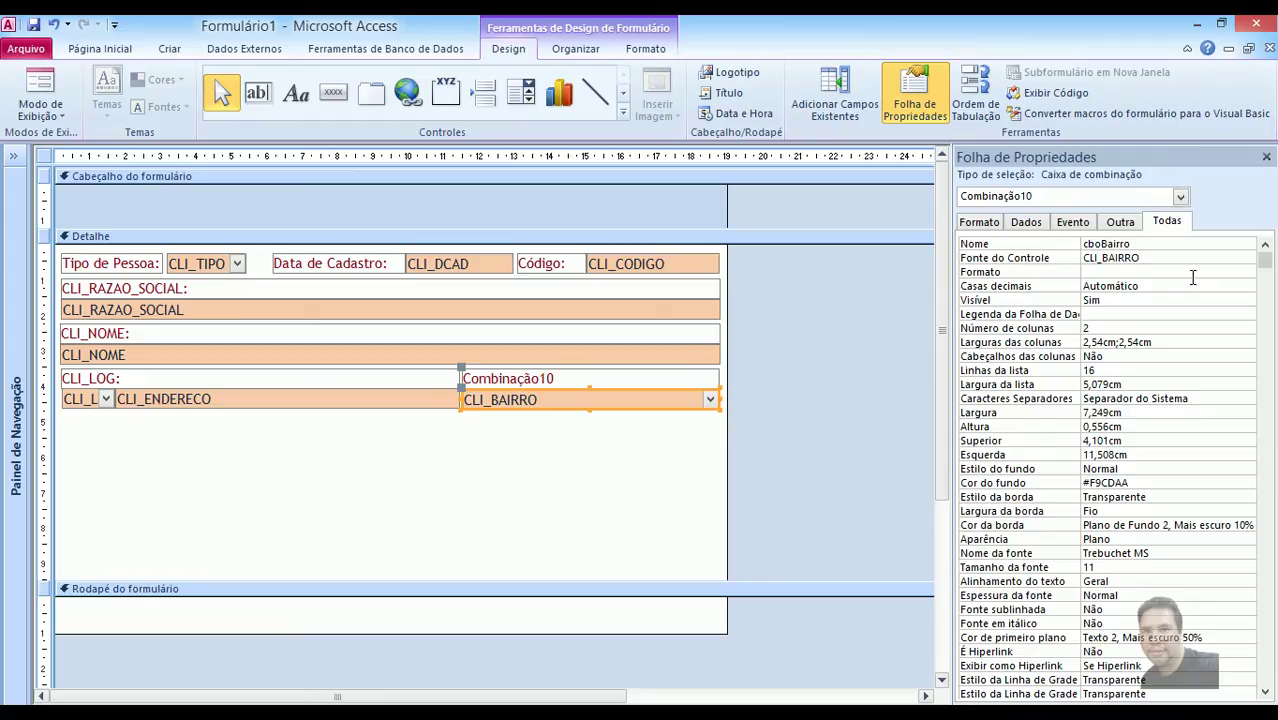
{"action": "key", "text": "Return"}
{"action": "left_click", "coordinate": [673, 456]}
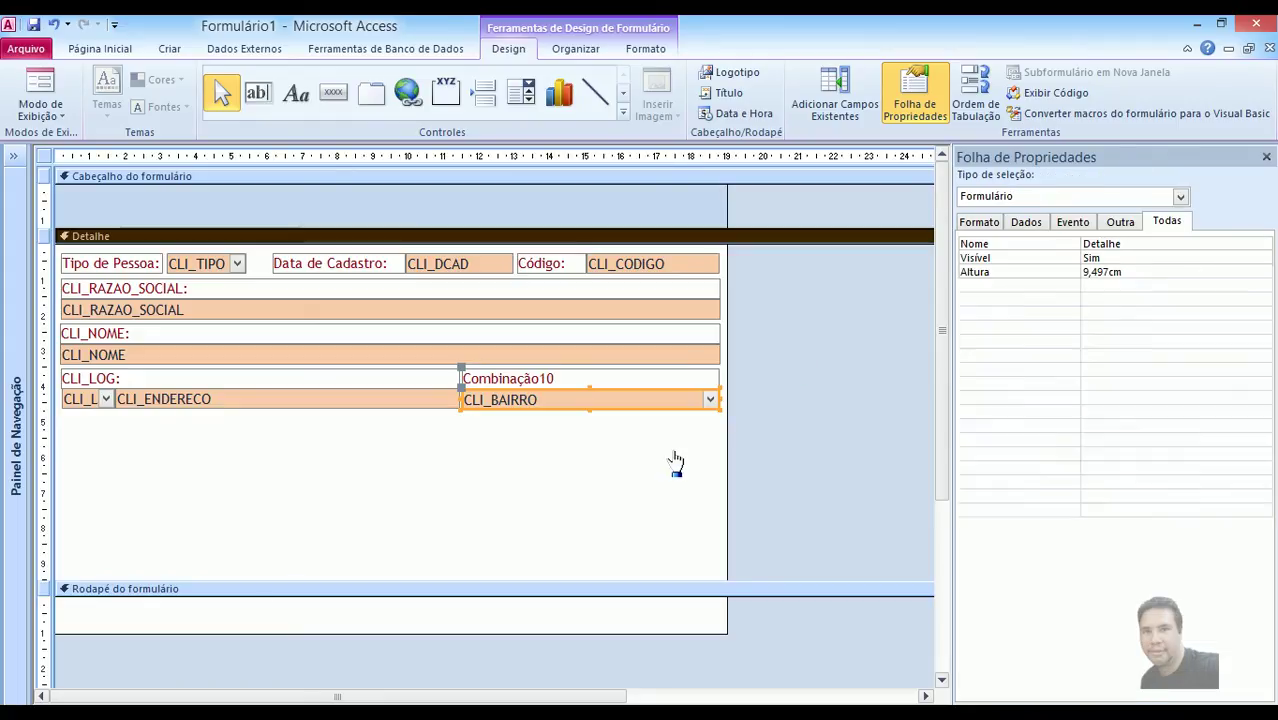
Set the CLI_BAIRRO combo box's column widths to 0cm;10cm and its list width to 10cm.
{"action": "left_click", "coordinate": [652, 404]}
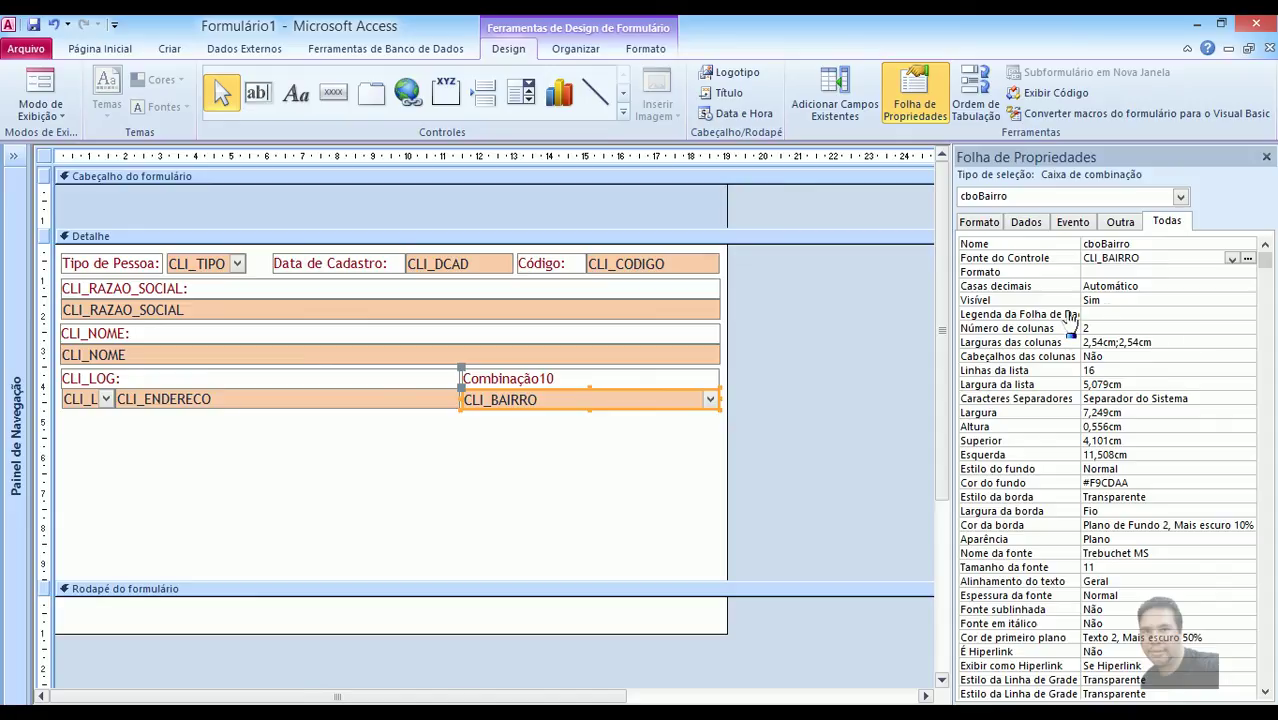
{"action": "left_click", "coordinate": [1147, 326]}
{"action": "key", "text": "Return"}
{"action": "type", "text": "0;"}
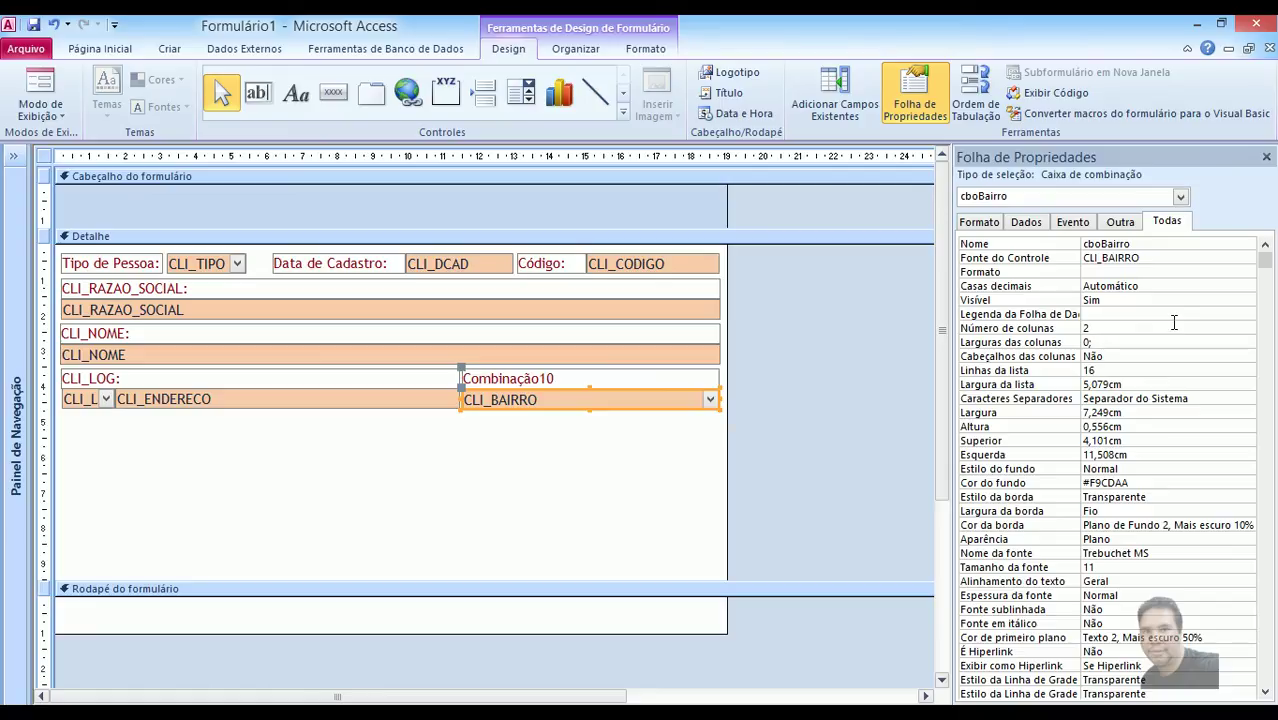
{"action": "key", "text": "Return"}
{"action": "key", "text": "Return"}
{"action": "key", "text": "Return"}
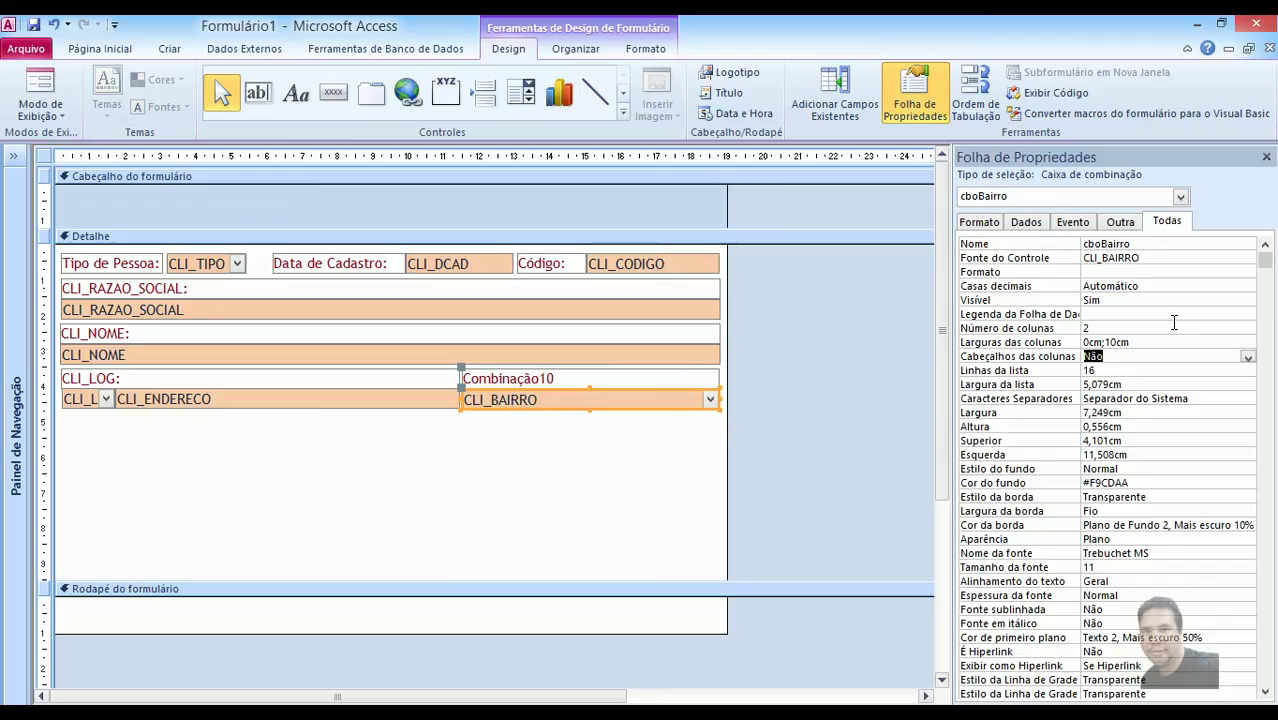
{"action": "type", "text": "10"}
{"action": "key", "text": "Up"}
{"action": "key", "text": "Up"}
{"action": "key", "text": "Up"}
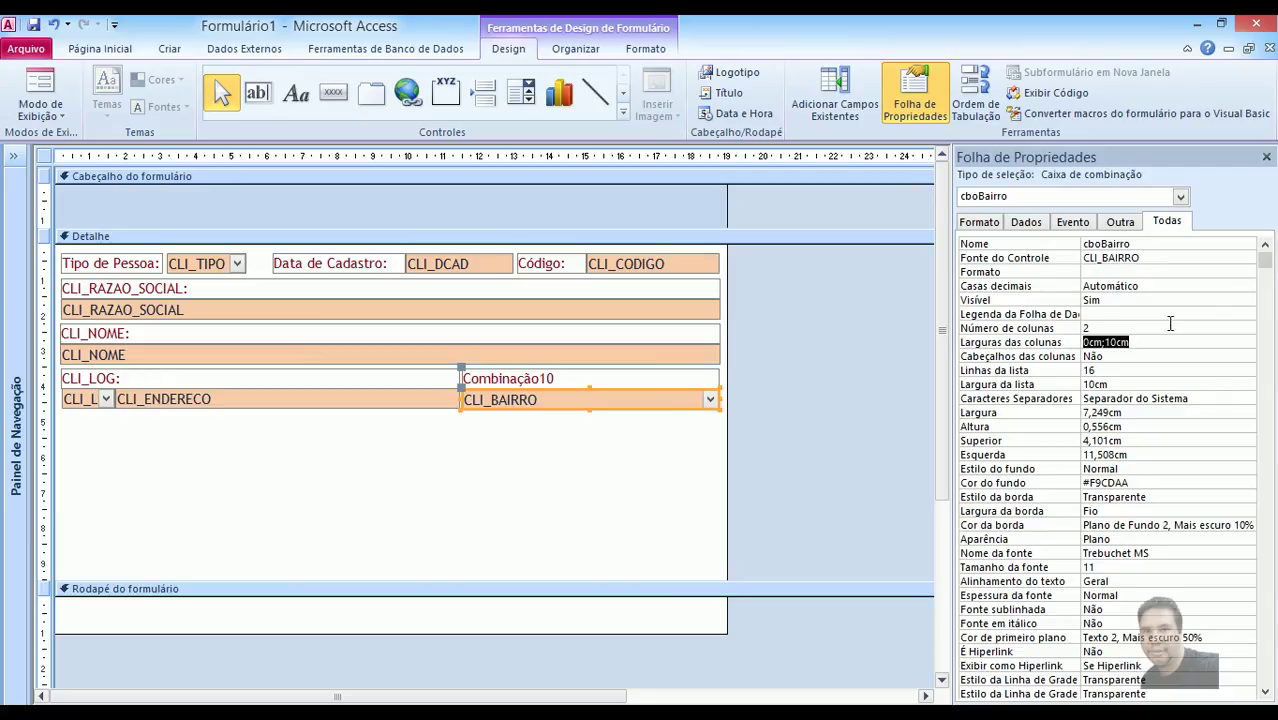
{"action": "left_click", "coordinate": [1120, 368]}
{"action": "left_click", "coordinate": [640, 486]}
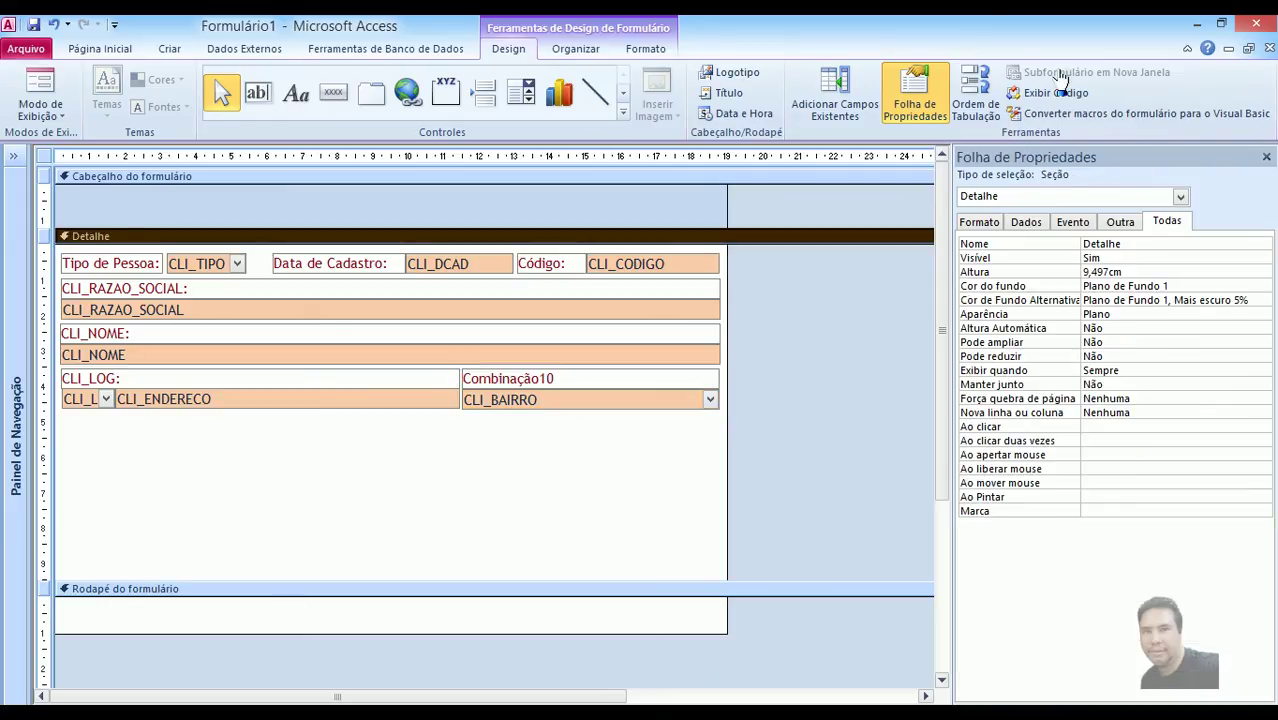
Switch to Form view and examine the drop-down lists of the CLI_BAIRRO and Tipo de Pessoa combo boxes.
{"action": "left_click", "coordinate": [40, 85]}
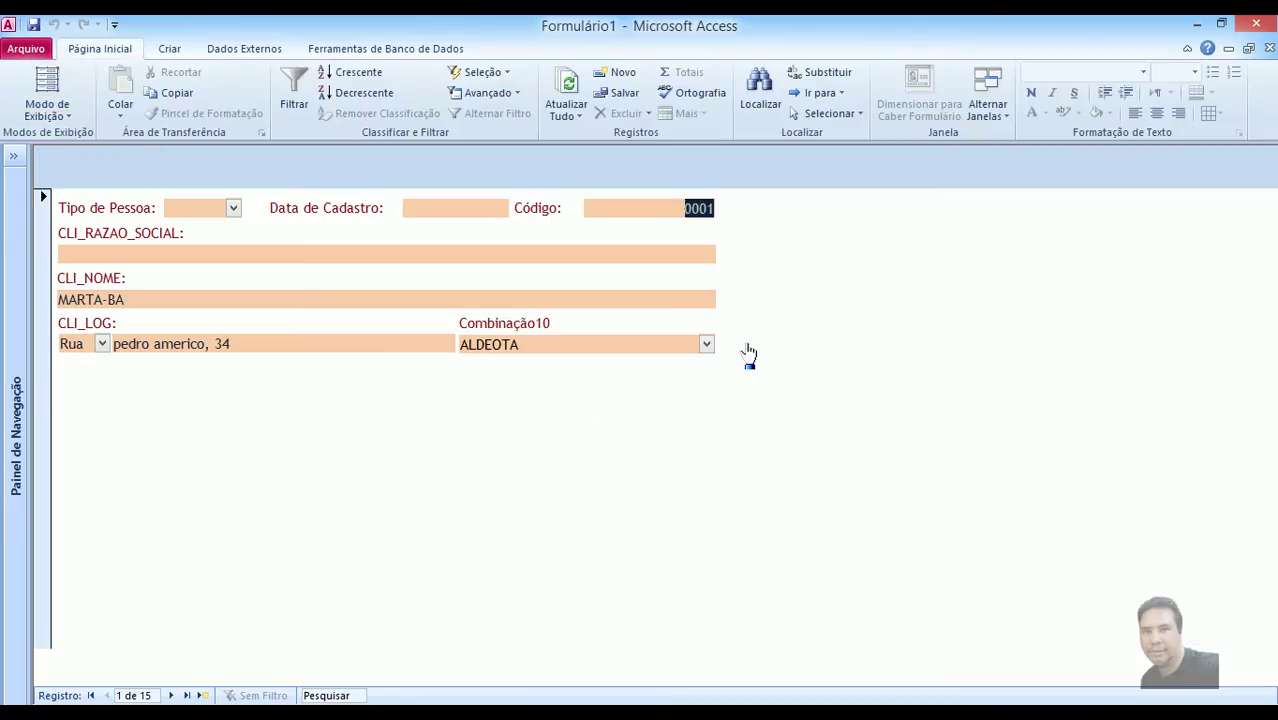
{"action": "left_click", "coordinate": [706, 344]}
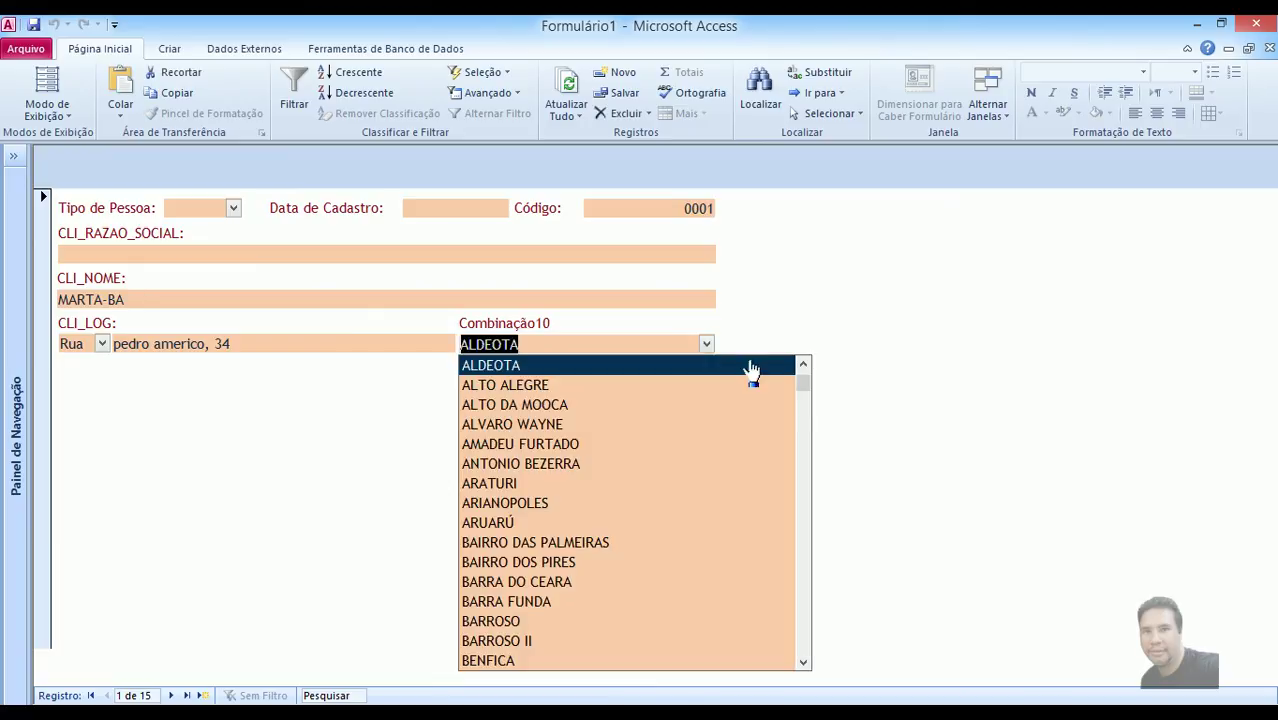
{"action": "left_click_drag", "start_coordinate": [804, 378], "coordinate": [864, 331]}
{"action": "left_click", "coordinate": [864, 314]}
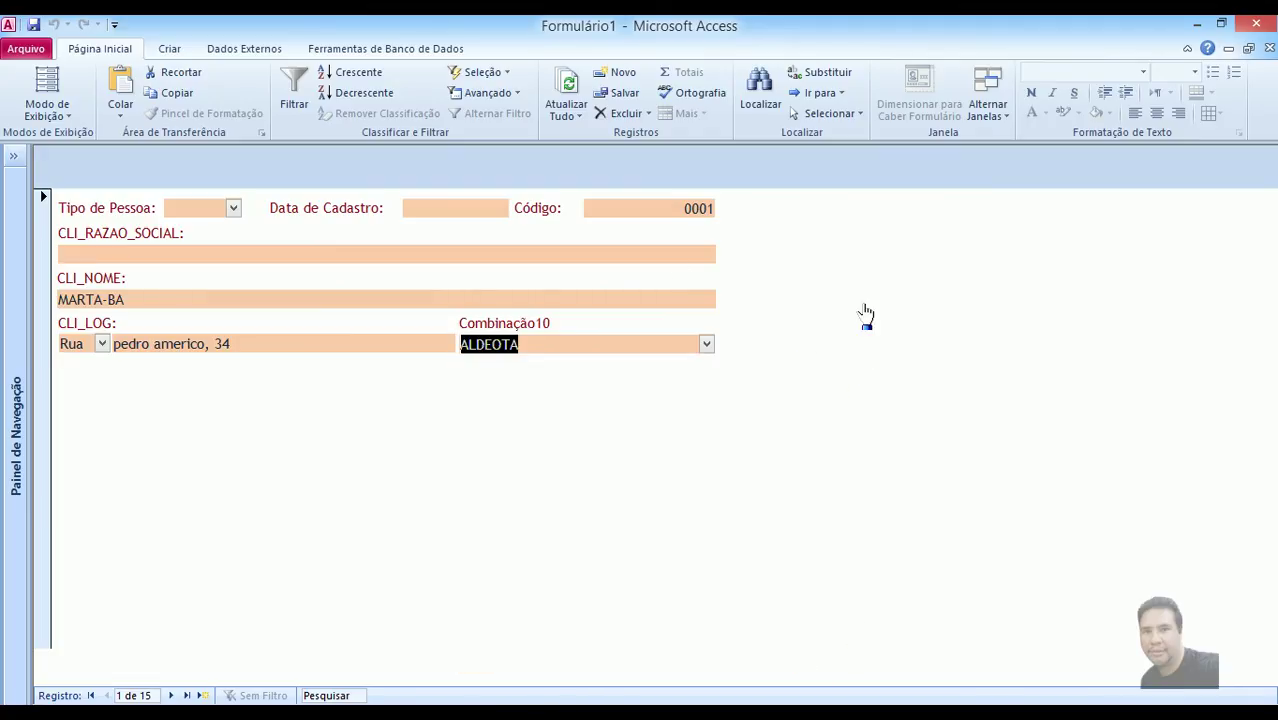
{"action": "left_click", "coordinate": [233, 208]}
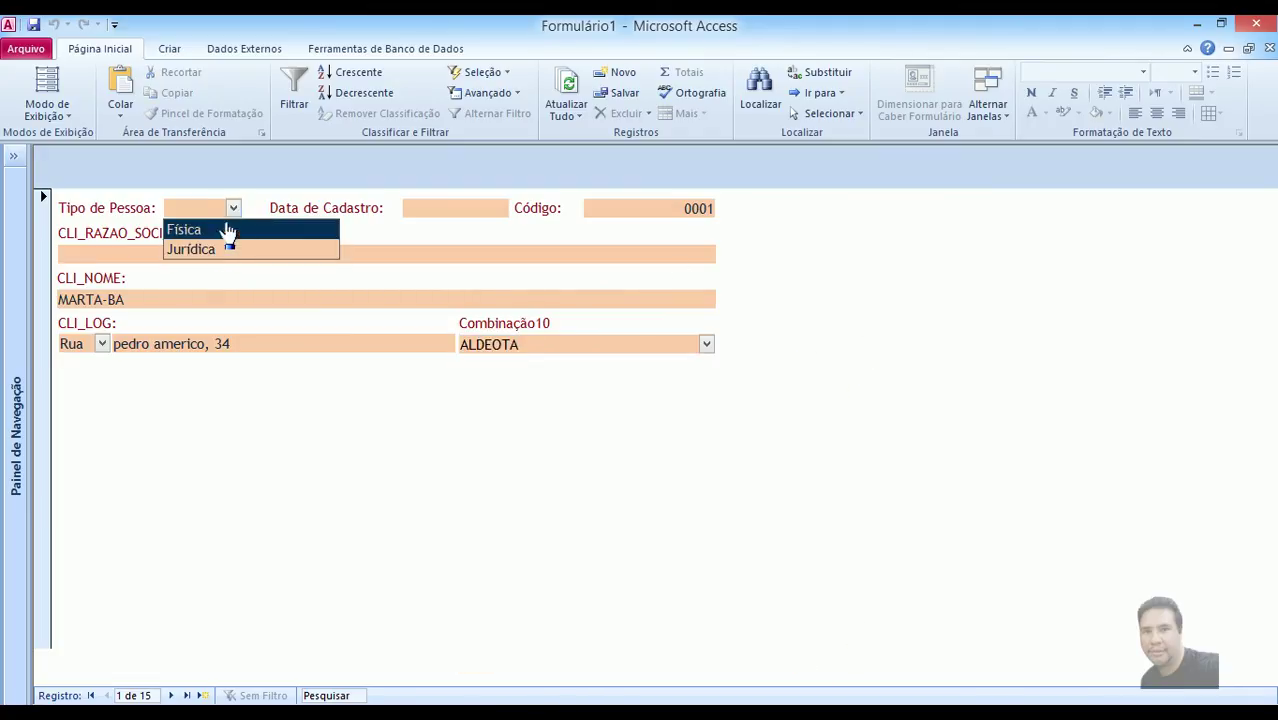
{"action": "left_click", "coordinate": [232, 207]}
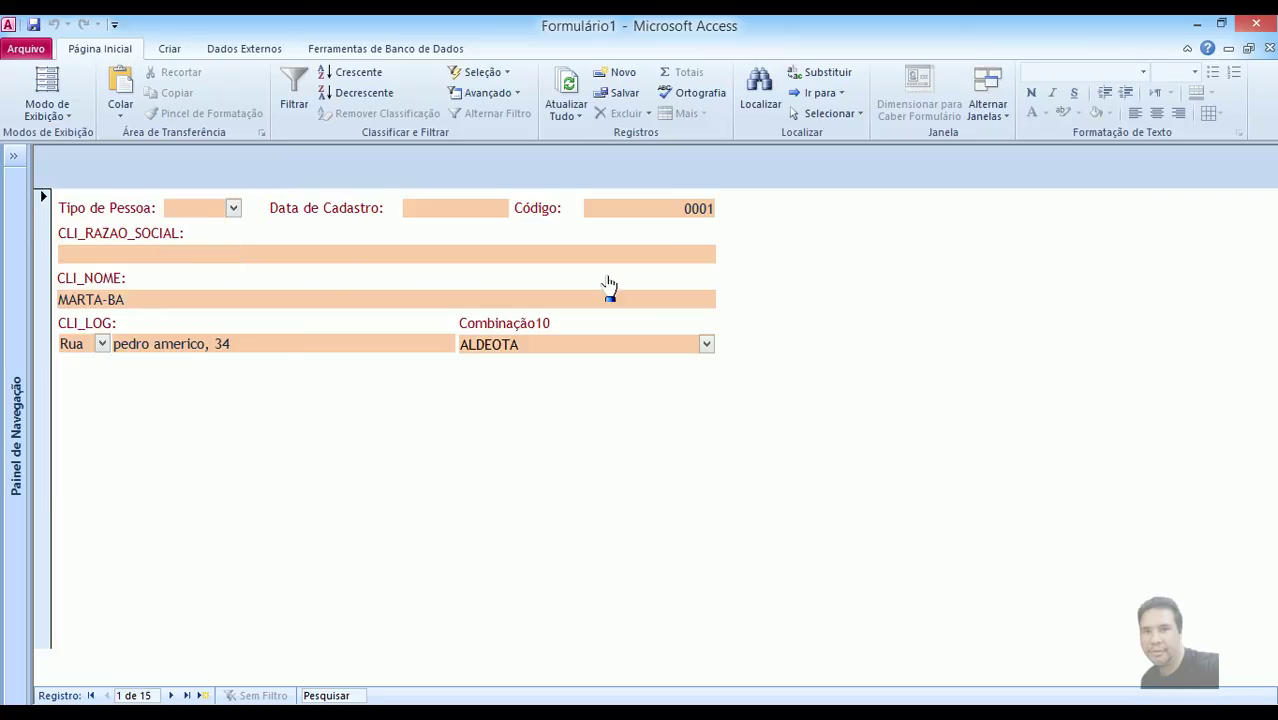
In Design view, set the CLI_TIPO combo box's column widths to 0cm;3cm and its list width to 3cm.
{"action": "right_click", "coordinate": [780, 235]}
{"action": "left_click", "coordinate": [834, 282]}
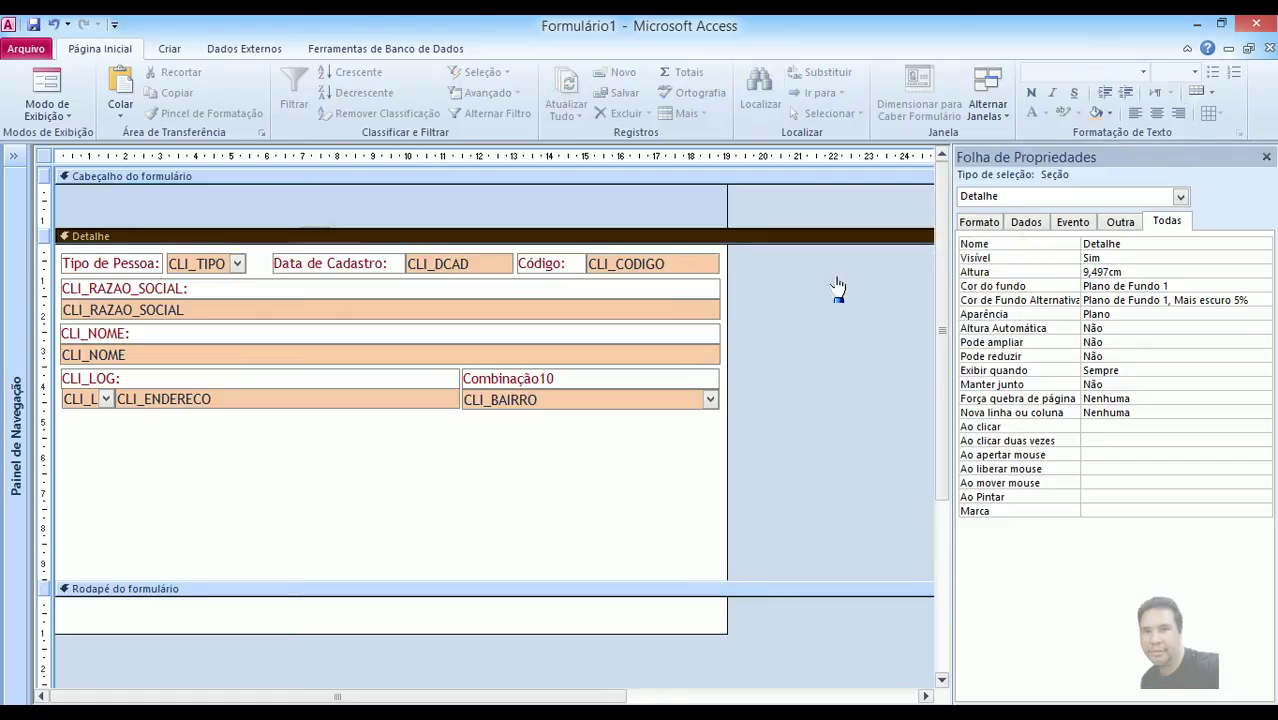
{"action": "left_click", "coordinate": [189, 263]}
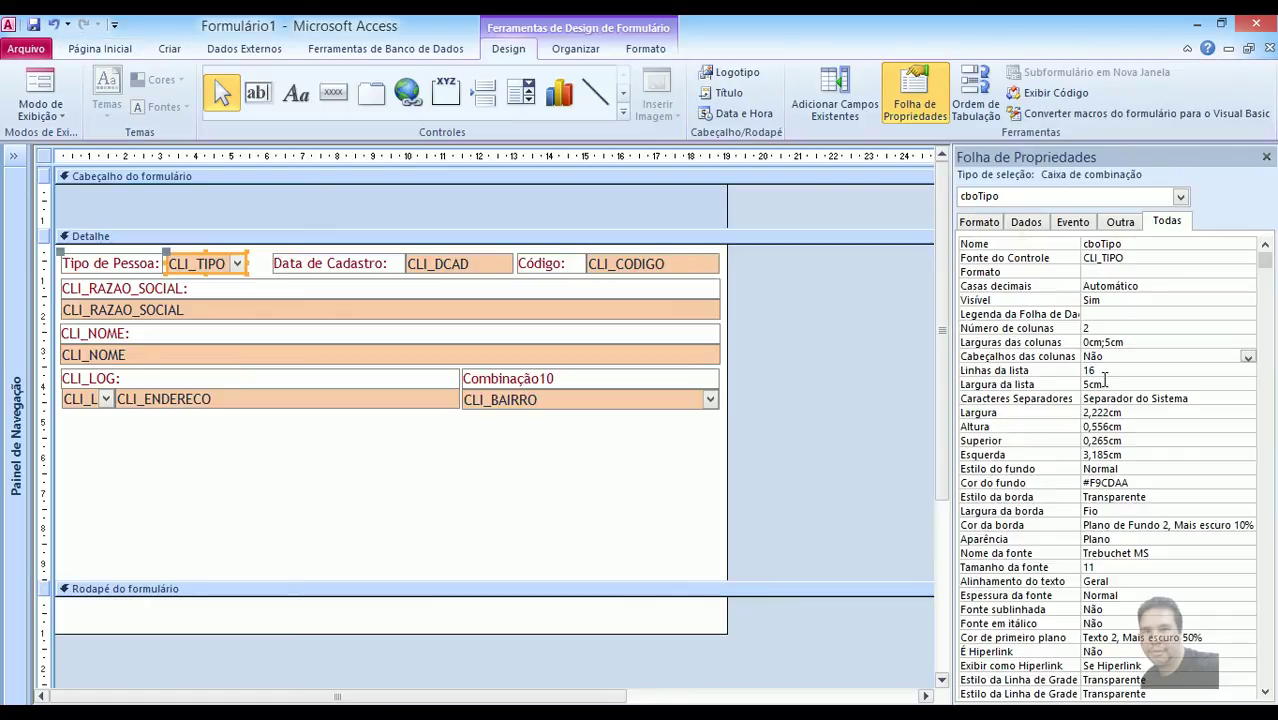
{"action": "left_click", "coordinate": [1149, 343]}
{"action": "type", "text": "3"}
{"action": "key", "text": "Return"}
{"action": "key", "text": "Return"}
{"action": "key", "text": "Return"}
{"action": "type", "text": "3"}
{"action": "key", "text": "Return"}
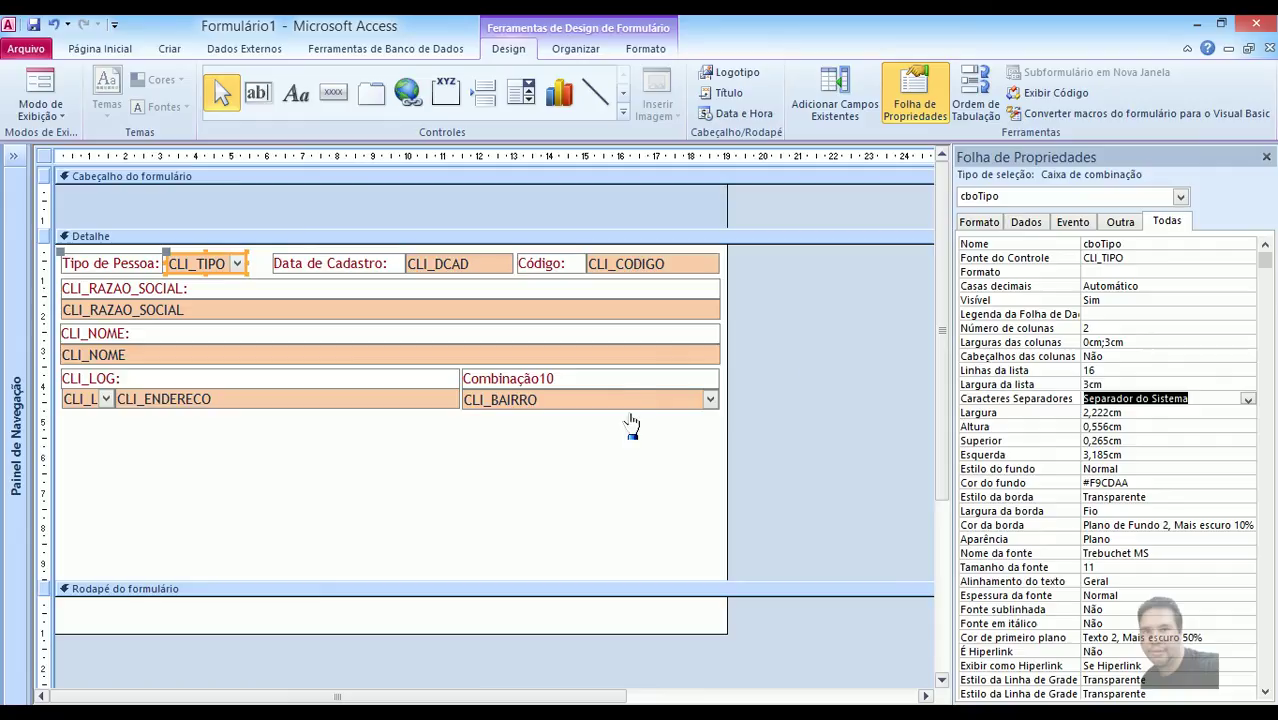
Narrow the CLI_BAIRRO combo box to column widths of 0cm;8cm and a list width of 8cm.
{"action": "left_click", "coordinate": [634, 404]}
{"action": "left_click", "coordinate": [1145, 341]}
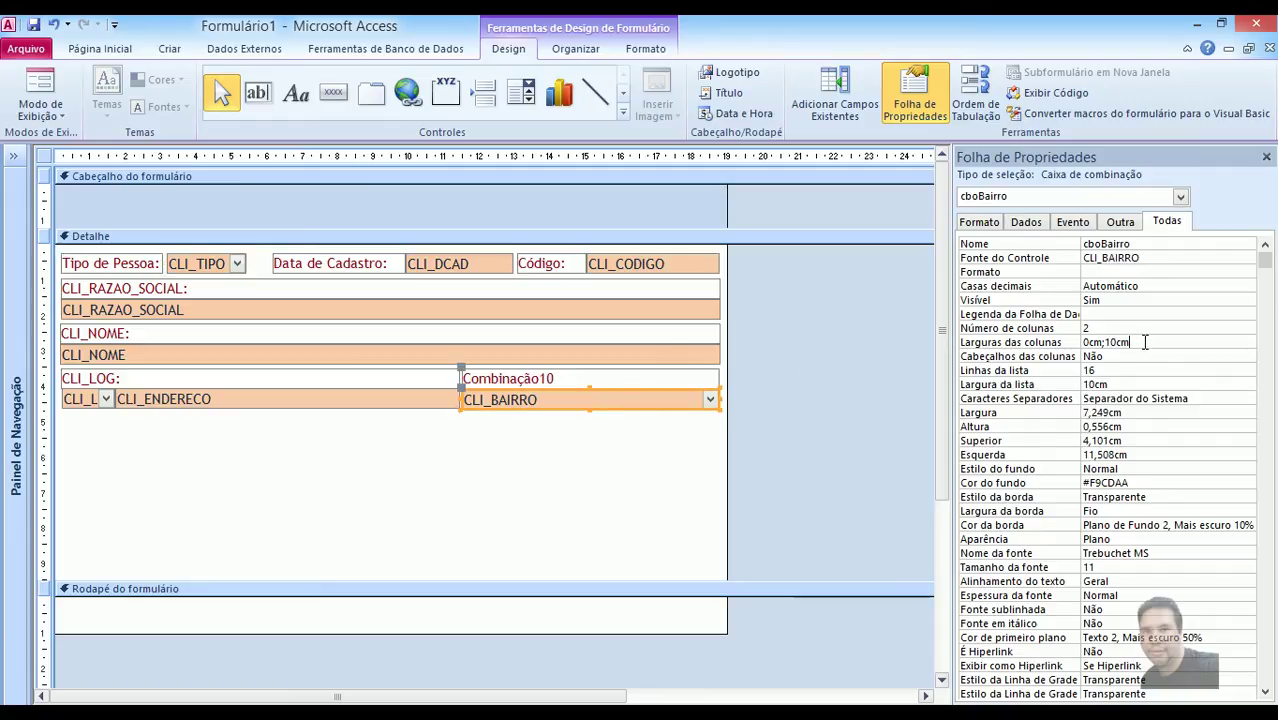
{"action": "key", "text": "BackSpace"}
{"action": "key", "text": "BackSpace"}
{"action": "type", "text": "8cm"}
{"action": "key", "text": "Return"}
{"action": "key", "text": "Return"}
{"action": "key", "text": "Return"}
{"action": "key", "text": "Return"}
{"action": "left_click", "coordinate": [707, 505]}
Check the narrowed Tipo de Pessoa and CLI_BAIRRO drop-down lists in Form view without choosing any option.
{"action": "left_click", "coordinate": [42, 90]}
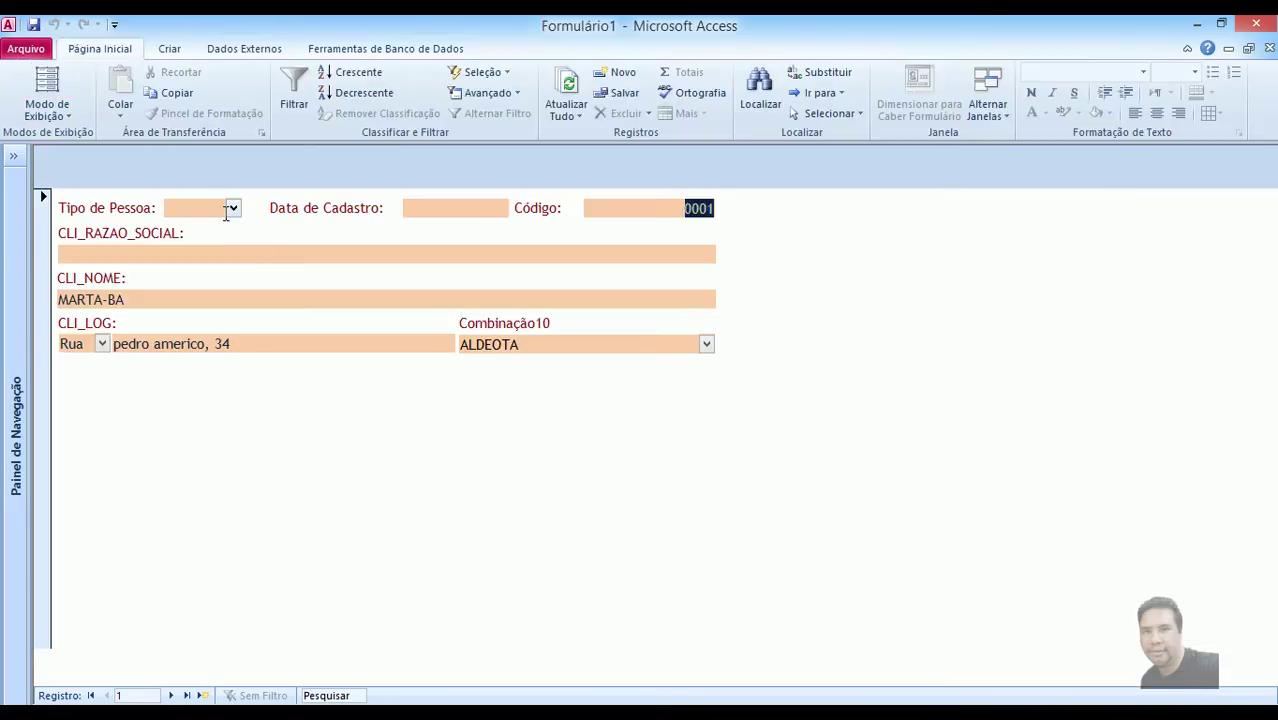
{"action": "left_click", "coordinate": [233, 209]}
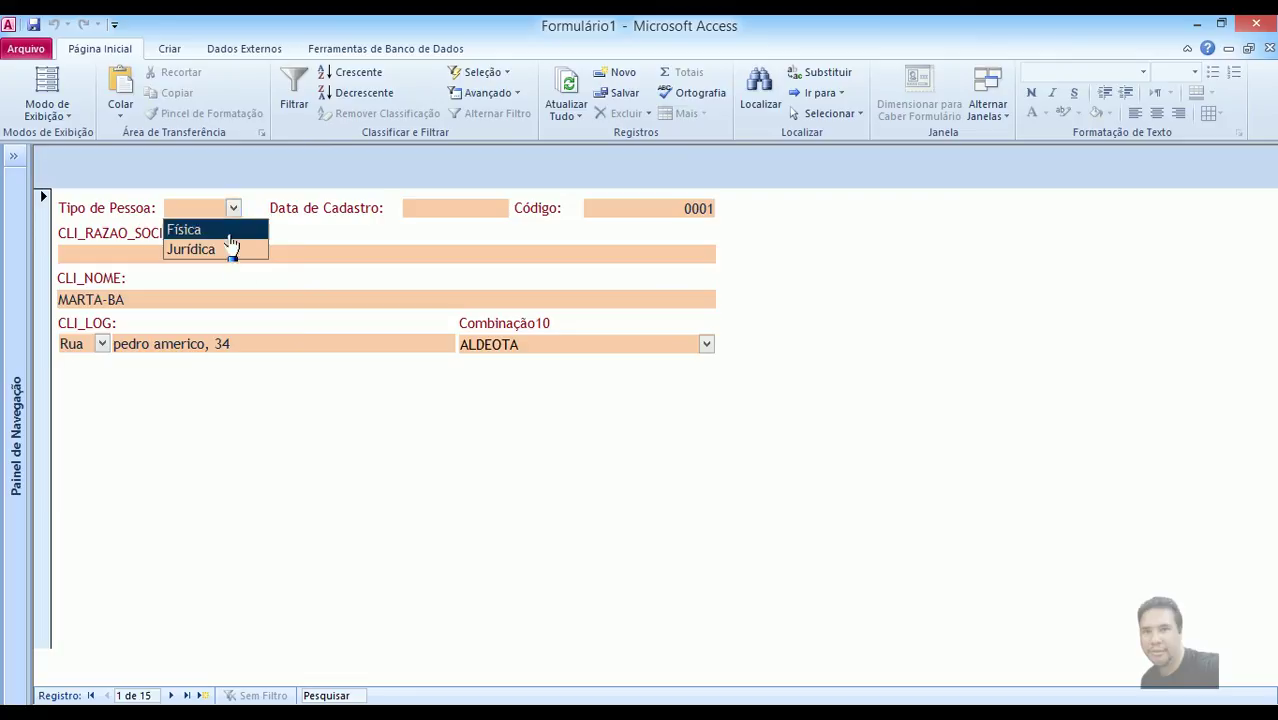
{"action": "left_click", "coordinate": [233, 224]}
{"action": "left_click", "coordinate": [706, 344]}
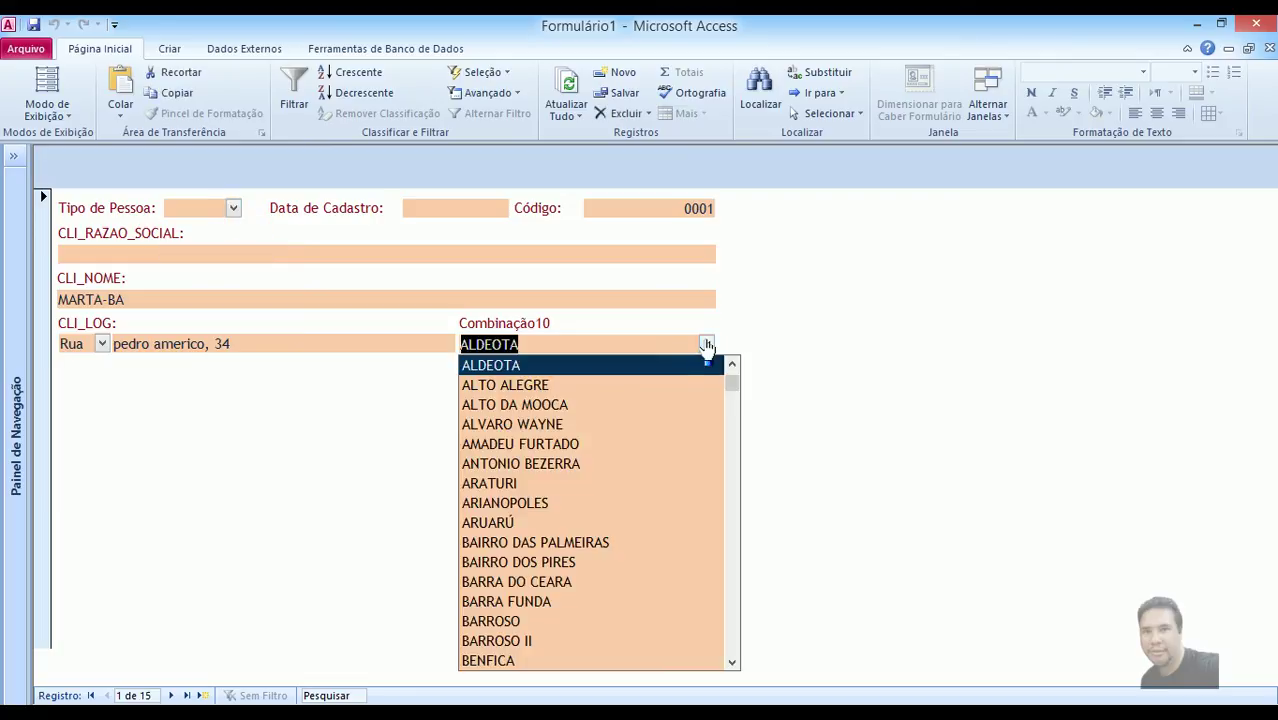
{"action": "left_click", "coordinate": [705, 348]}
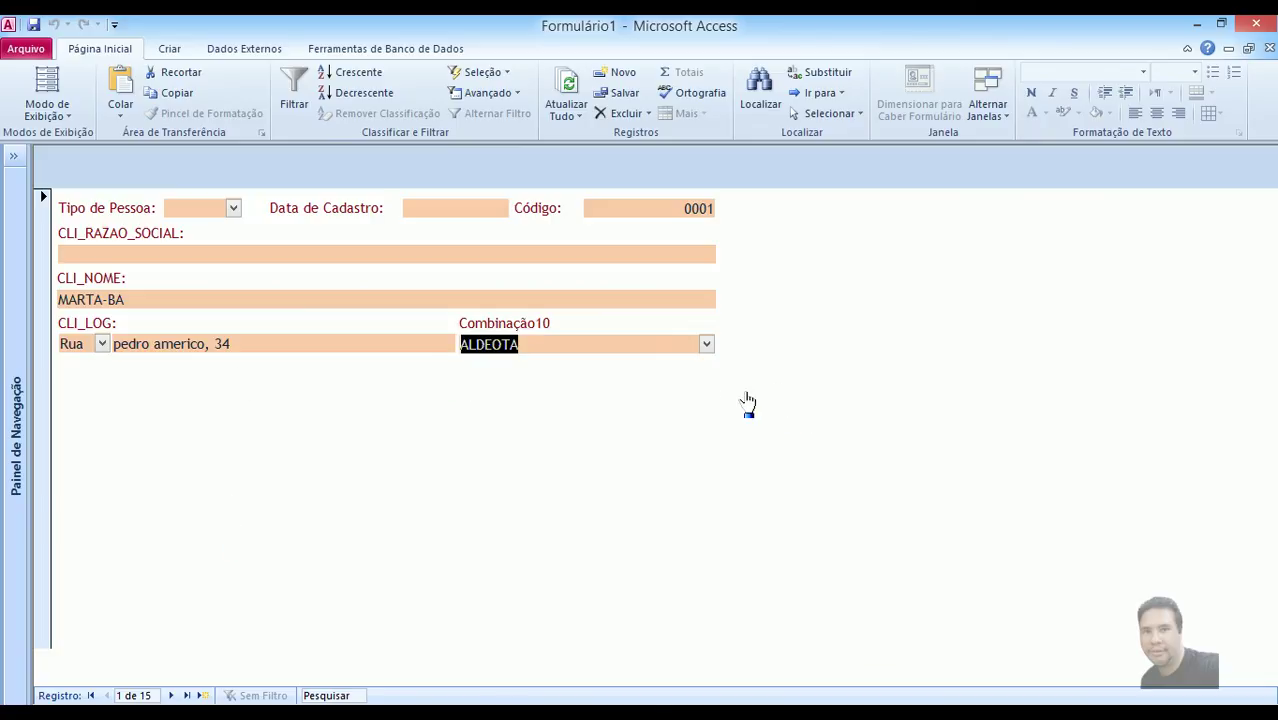
Return the form to Design view and restore its maximized window to a floating size.
{"action": "key", "text": "ctrl+period"}
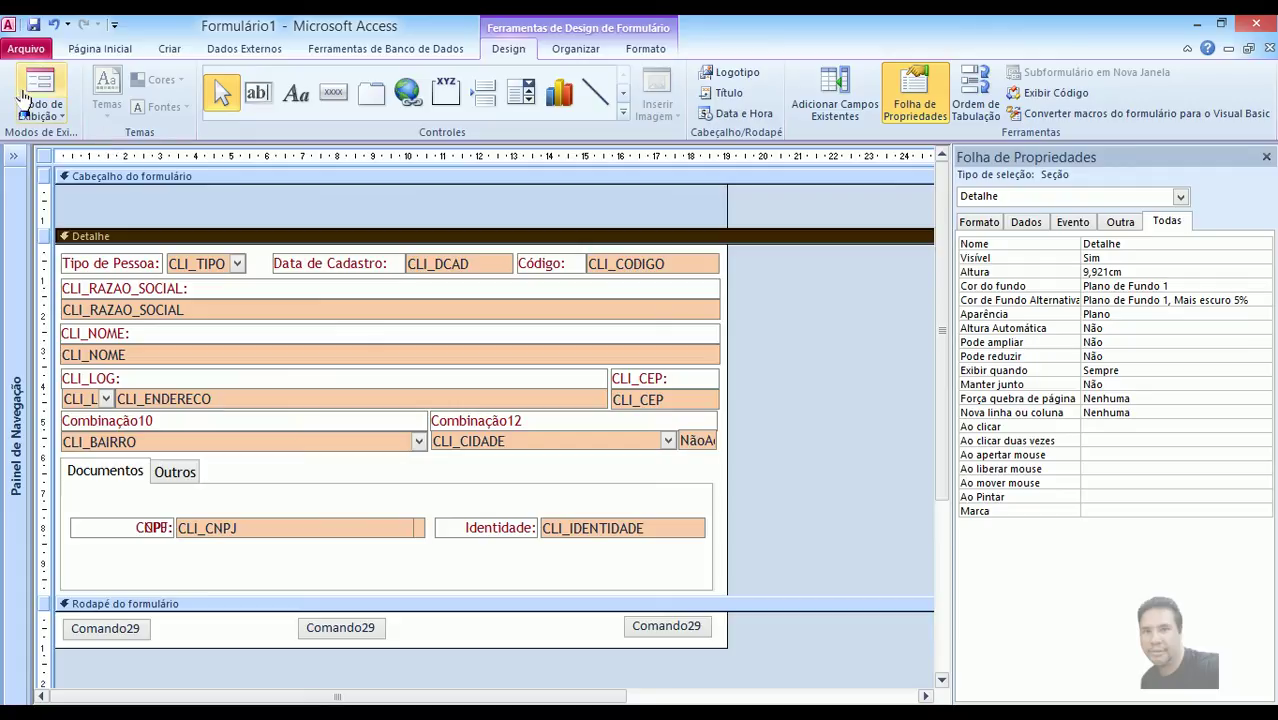
{"action": "left_click", "coordinate": [1248, 48]}
{"action": "left_click_drag", "start_coordinate": [719, 163], "coordinate": [707, 164]}
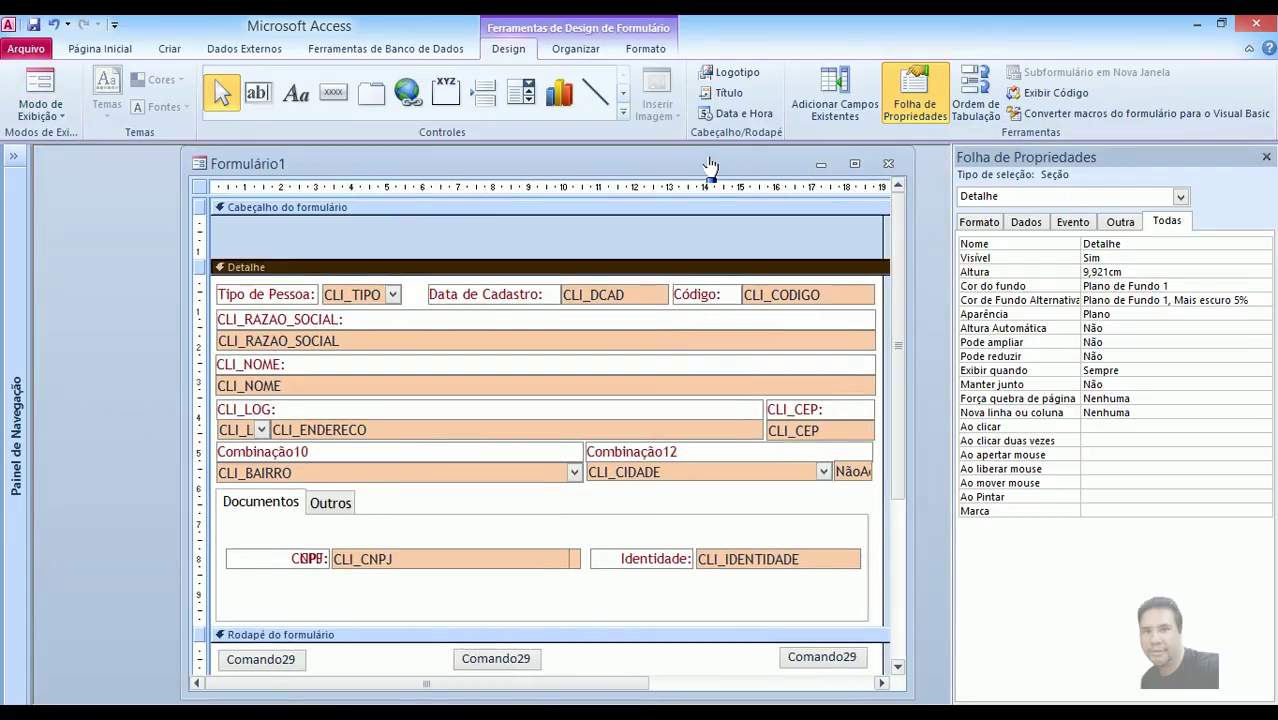
Display the form in Form view and shorten its window to remove the empty space above the command buttons.
{"action": "left_click", "coordinate": [38, 88]}
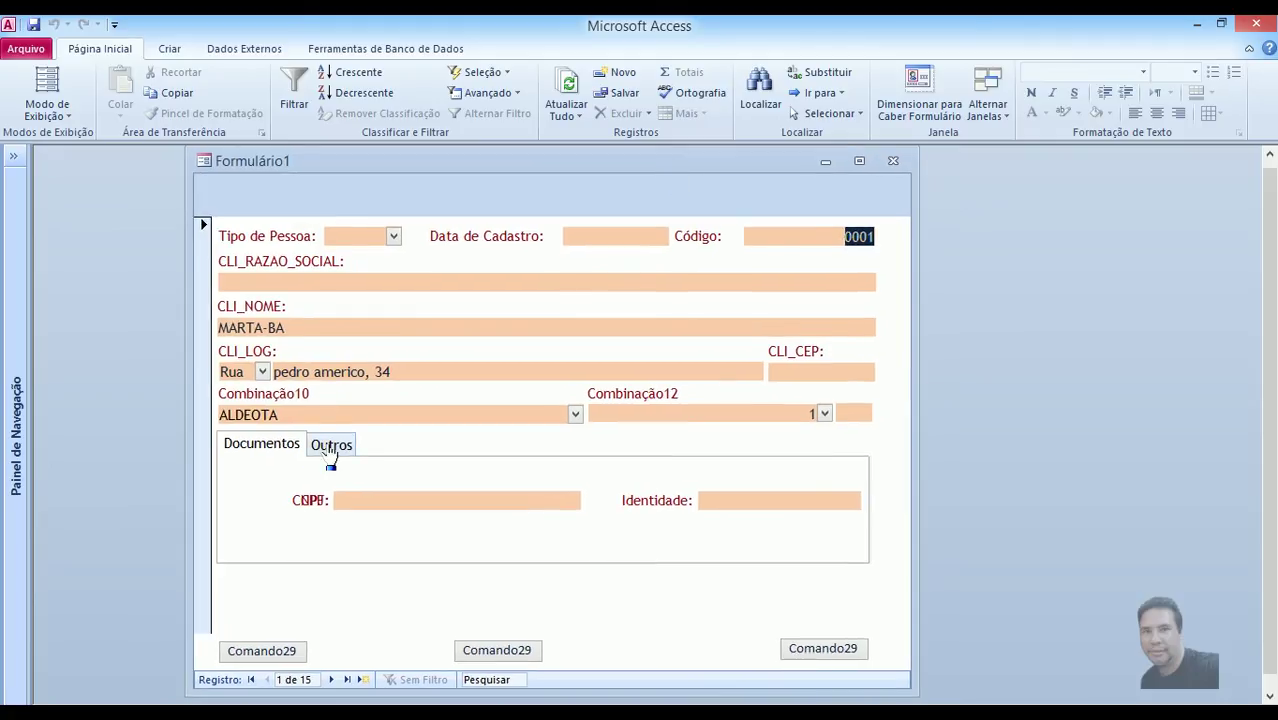
{"action": "left_click", "coordinate": [331, 450]}
{"action": "left_click", "coordinate": [278, 452]}
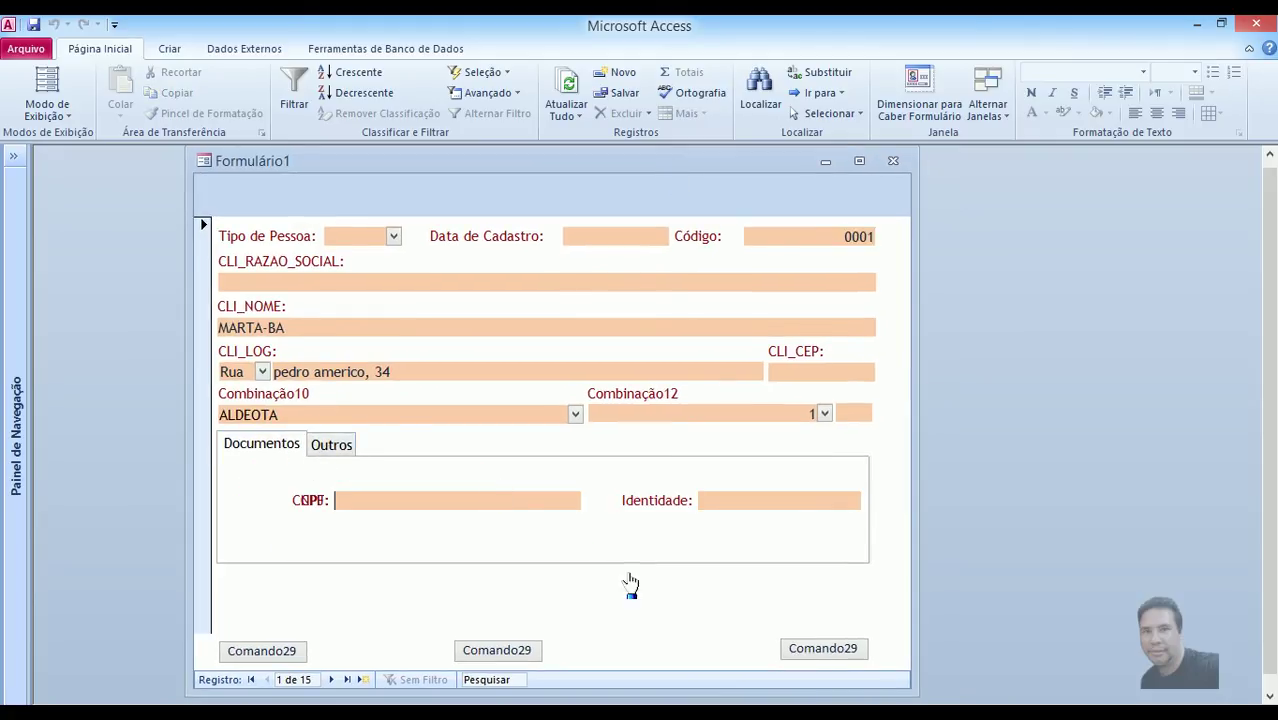
{"action": "left_click_drag", "start_coordinate": [625, 694], "coordinate": [642, 644]}
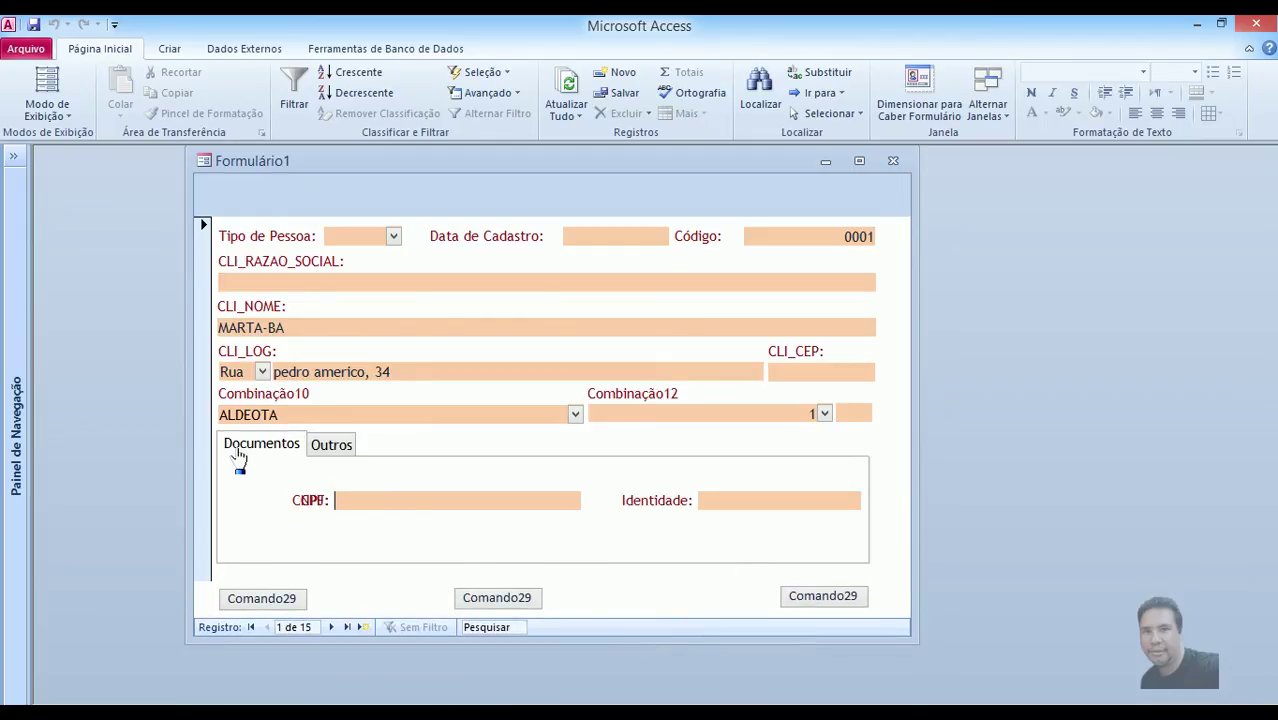
Alternate between the Documentos and Outros pages of the tab control to examine their contents.
{"action": "left_click", "coordinate": [328, 452]}
{"action": "left_click", "coordinate": [289, 451]}
{"action": "left_click", "coordinate": [333, 452]}
{"action": "left_click", "coordinate": [289, 452]}
{"action": "left_click", "coordinate": [331, 452]}
{"action": "left_click", "coordinate": [287, 452]}
{"action": "left_click", "coordinate": [333, 452]}
{"action": "left_click", "coordinate": [288, 452]}
{"action": "left_click", "coordinate": [318, 452]}
{"action": "left_click", "coordinate": [287, 452]}
Examine the drop-down lists of the Tipo de Pessoa, CLI_BAIRRO and CLI_CIDADE combo boxes without choosing any option.
{"action": "left_click", "coordinate": [394, 237]}
{"action": "left_click", "coordinate": [396, 240]}
{"action": "left_click", "coordinate": [575, 414]}
{"action": "left_click", "coordinate": [575, 414]}
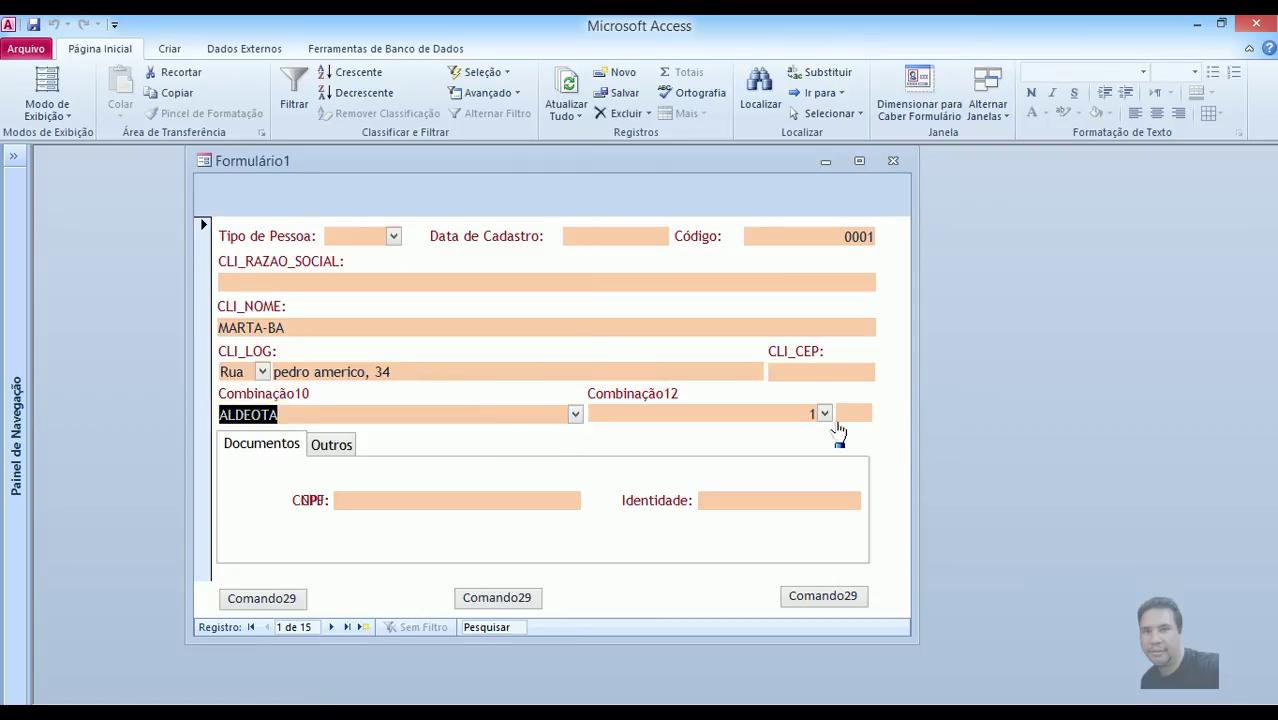
{"action": "left_click", "coordinate": [824, 414]}
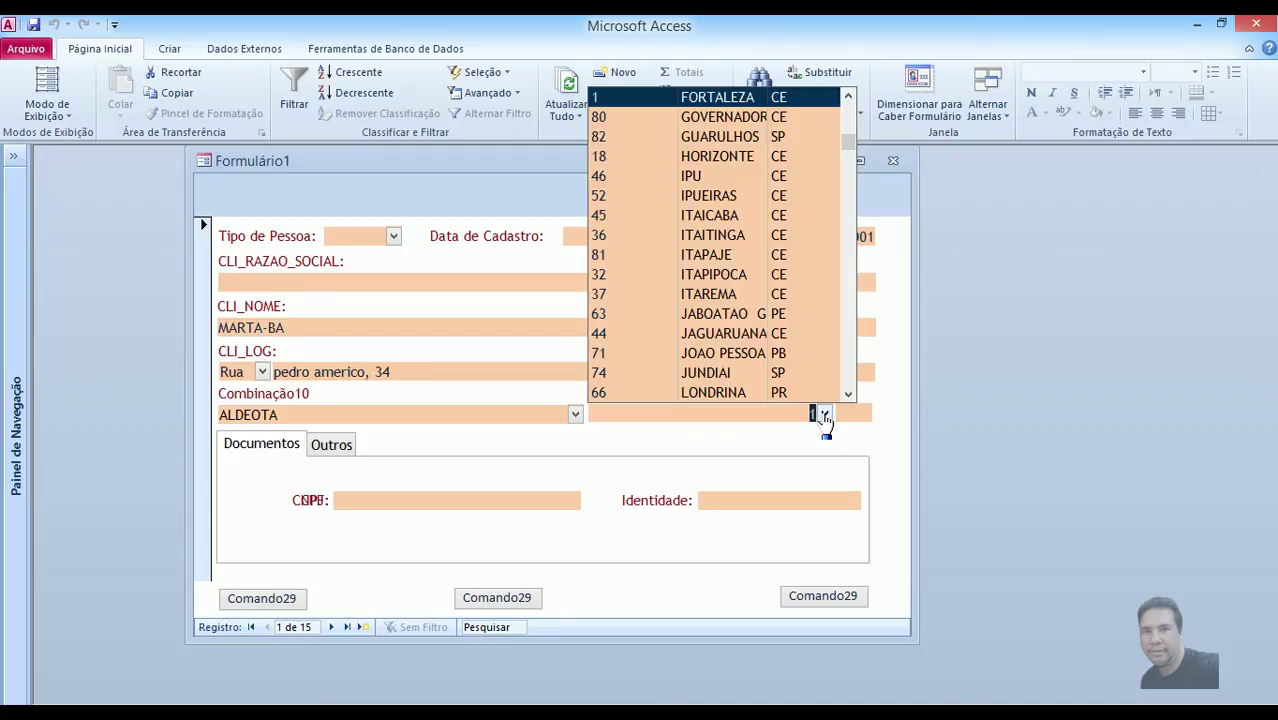
{"action": "left_click", "coordinate": [822, 415]}
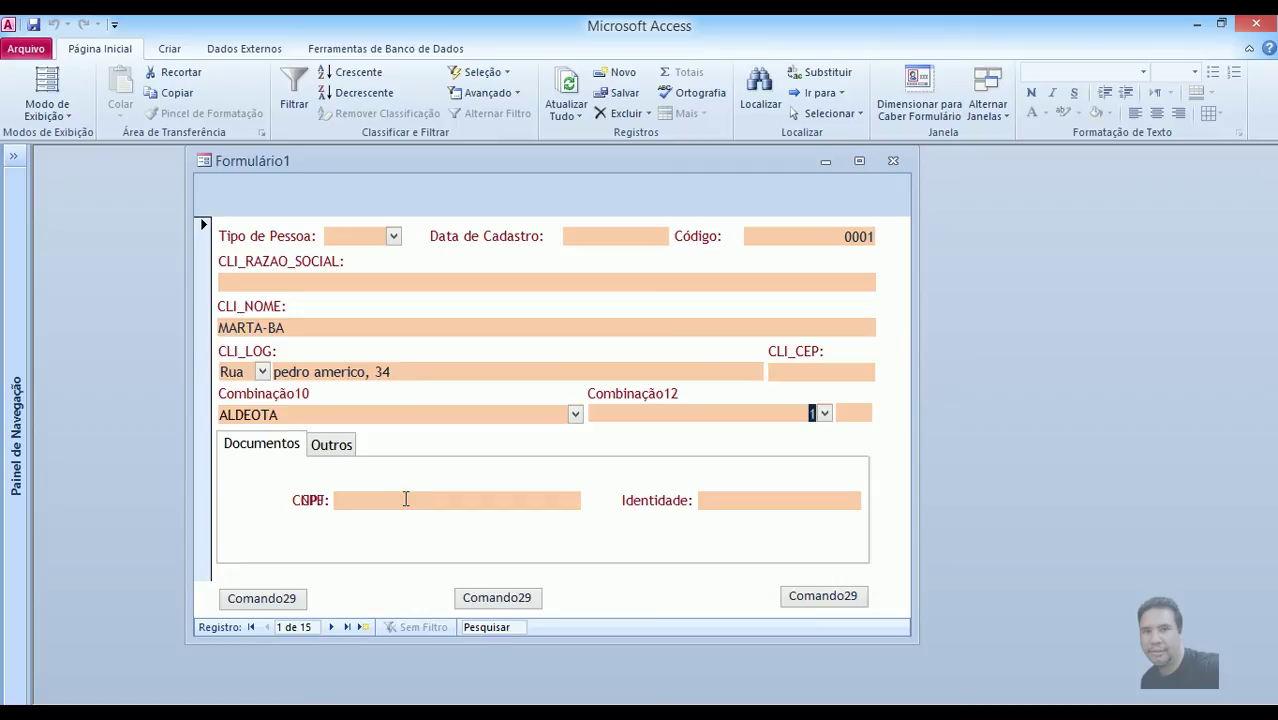
Set Tipo de Pessoa to Física in the first record.
{"action": "left_click", "coordinate": [393, 237]}
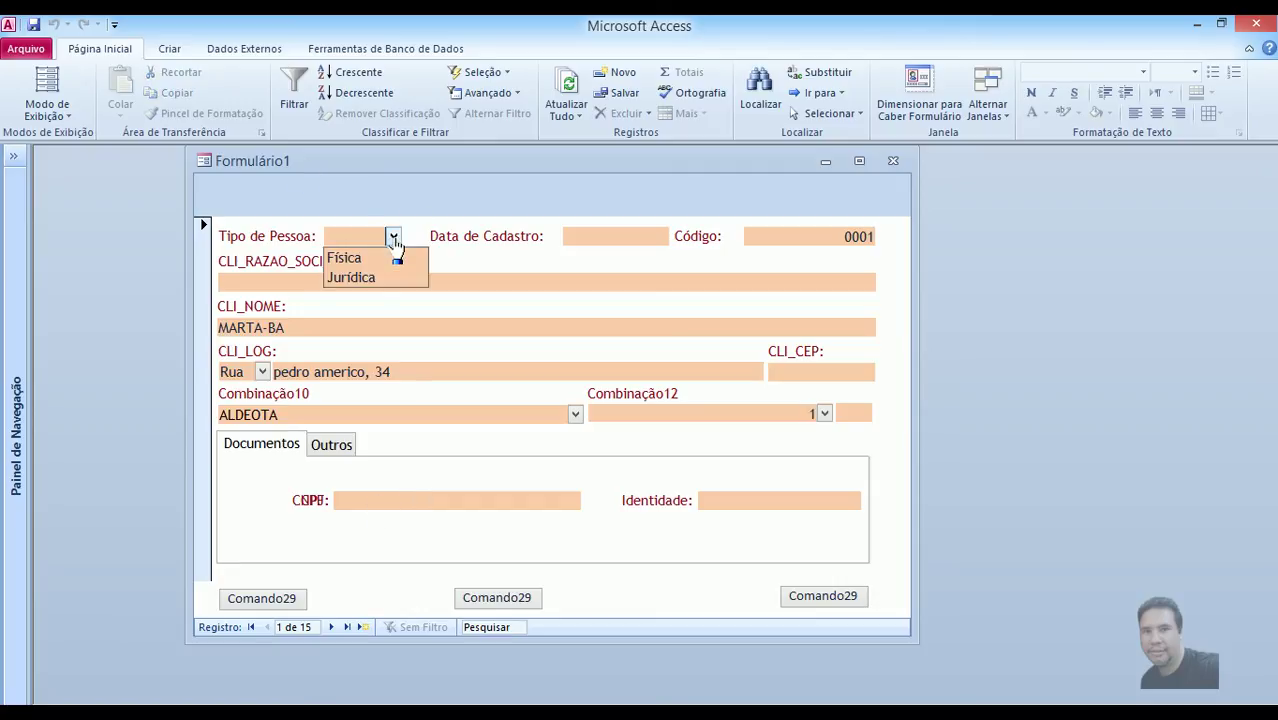
{"action": "left_click", "coordinate": [368, 258]}
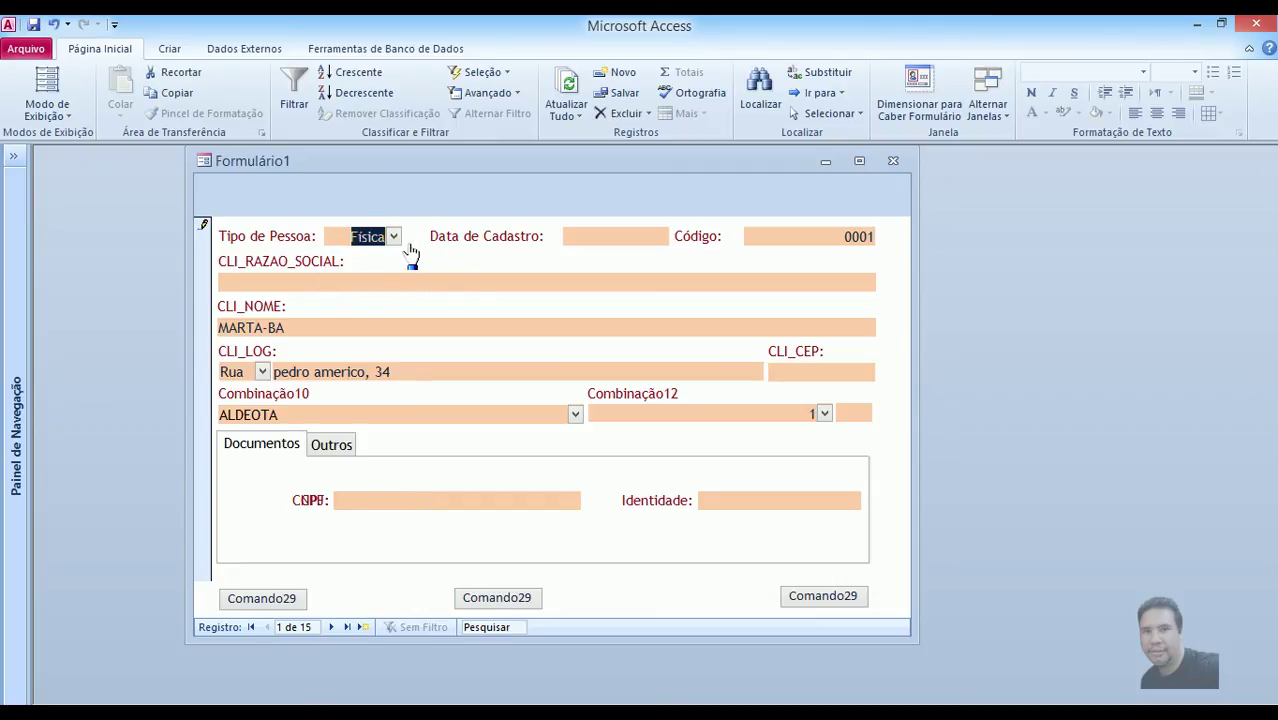
Switch Tipo de Pessoa between Jurídica and Física, finish on Jurídica and save the record.
{"action": "left_click", "coordinate": [393, 237]}
{"action": "left_click", "coordinate": [383, 276]}
{"action": "left_click", "coordinate": [394, 237]}
{"action": "left_click", "coordinate": [394, 262]}
{"action": "left_click", "coordinate": [399, 238]}
{"action": "left_click", "coordinate": [378, 278]}
{"action": "left_click", "coordinate": [616, 93]}
Return the form to Design view and maximize its window.
{"action": "right_click", "coordinate": [466, 199]}
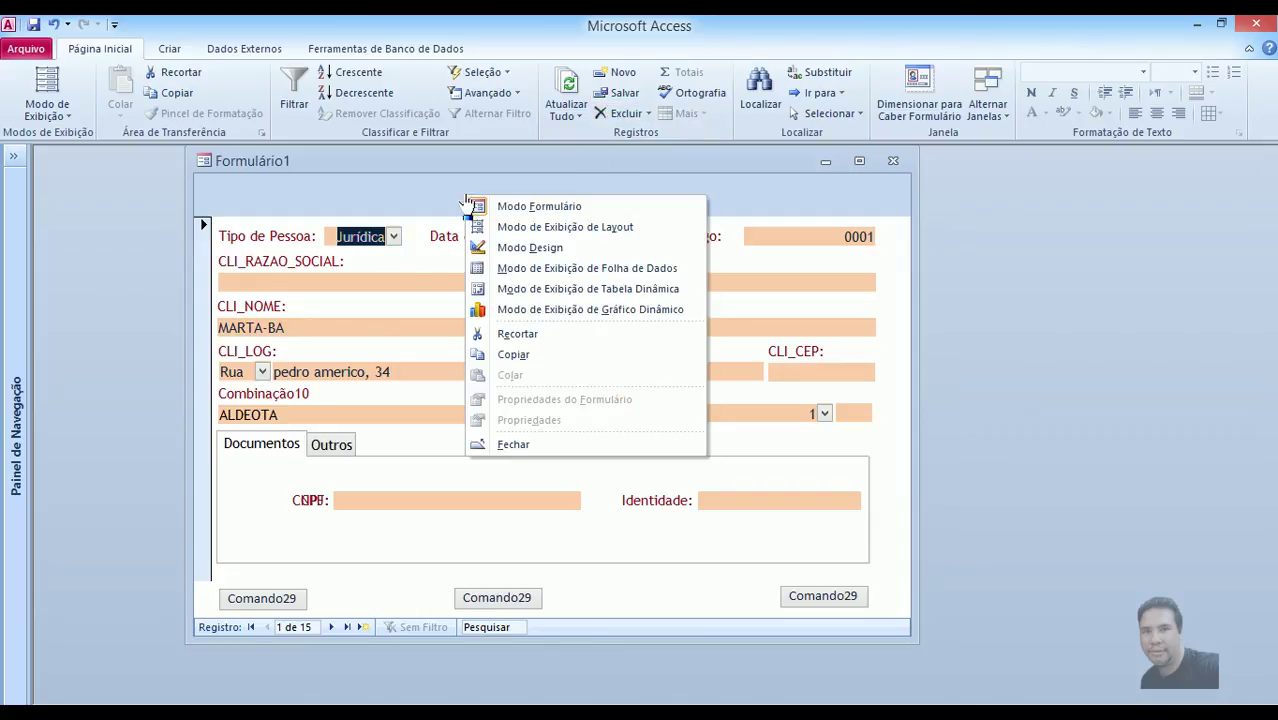
{"action": "left_click", "coordinate": [504, 247]}
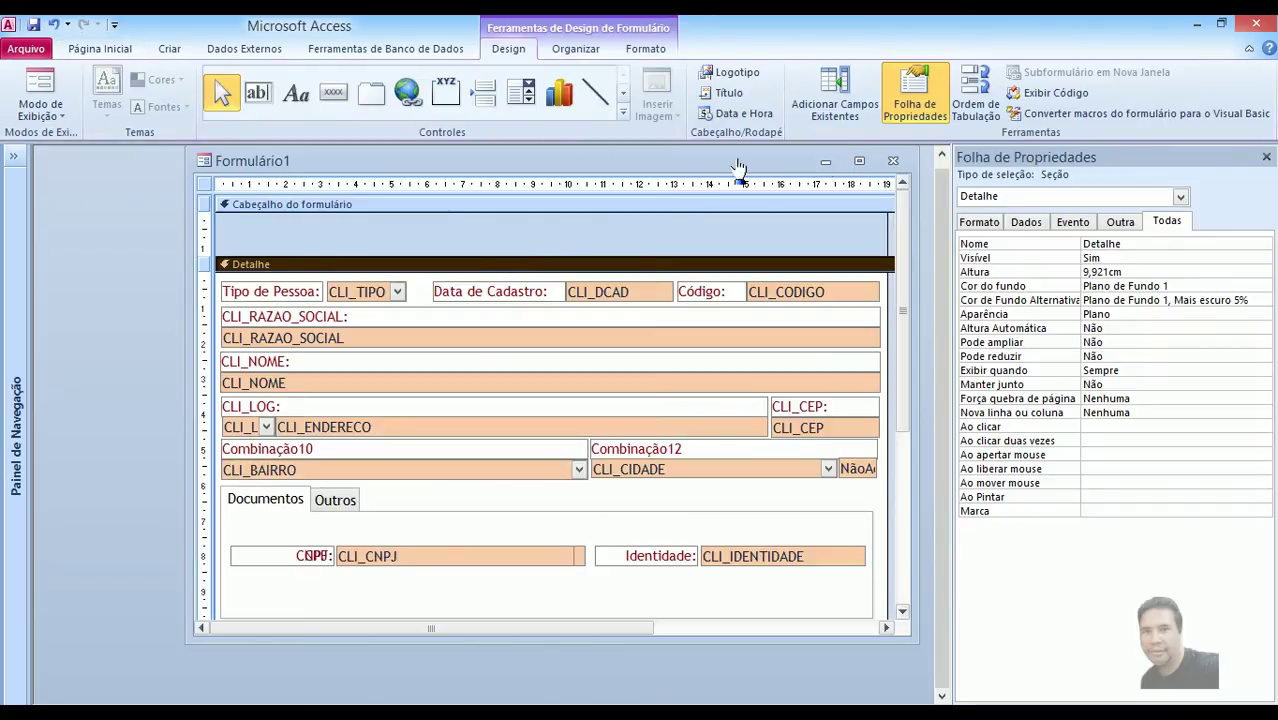
{"action": "left_click_drag", "start_coordinate": [773, 166], "coordinate": [732, 166]}
{"action": "left_click", "coordinate": [818, 162]}
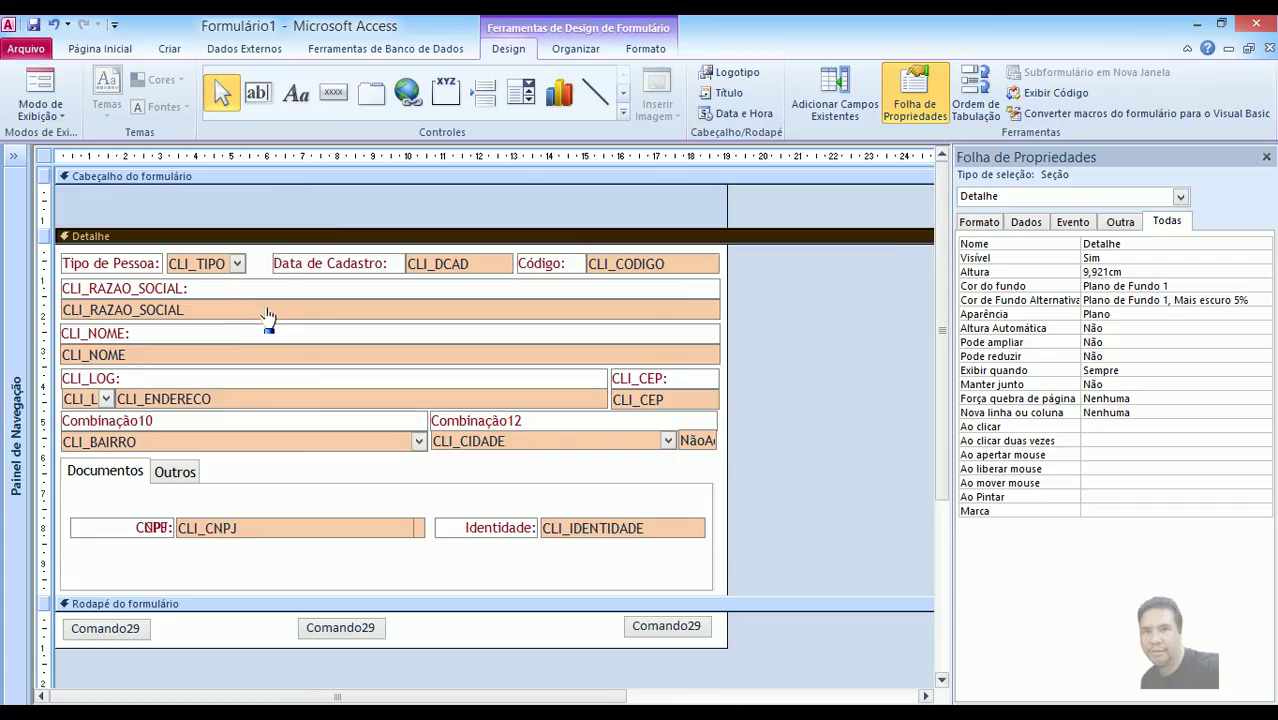
Delete the CLI_RAZAO_SOCIAL label and text box from the Detail section.
{"action": "left_click", "coordinate": [201, 290]}
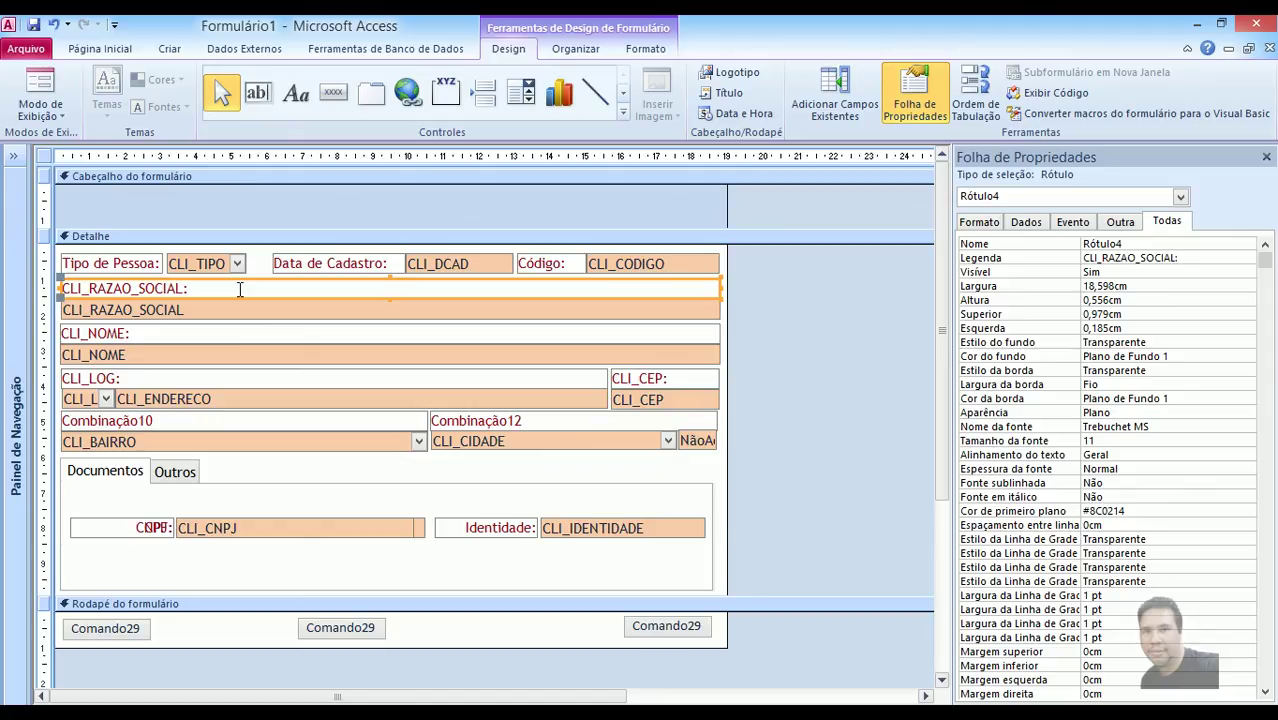
{"action": "left_click", "coordinate": [782, 308]}
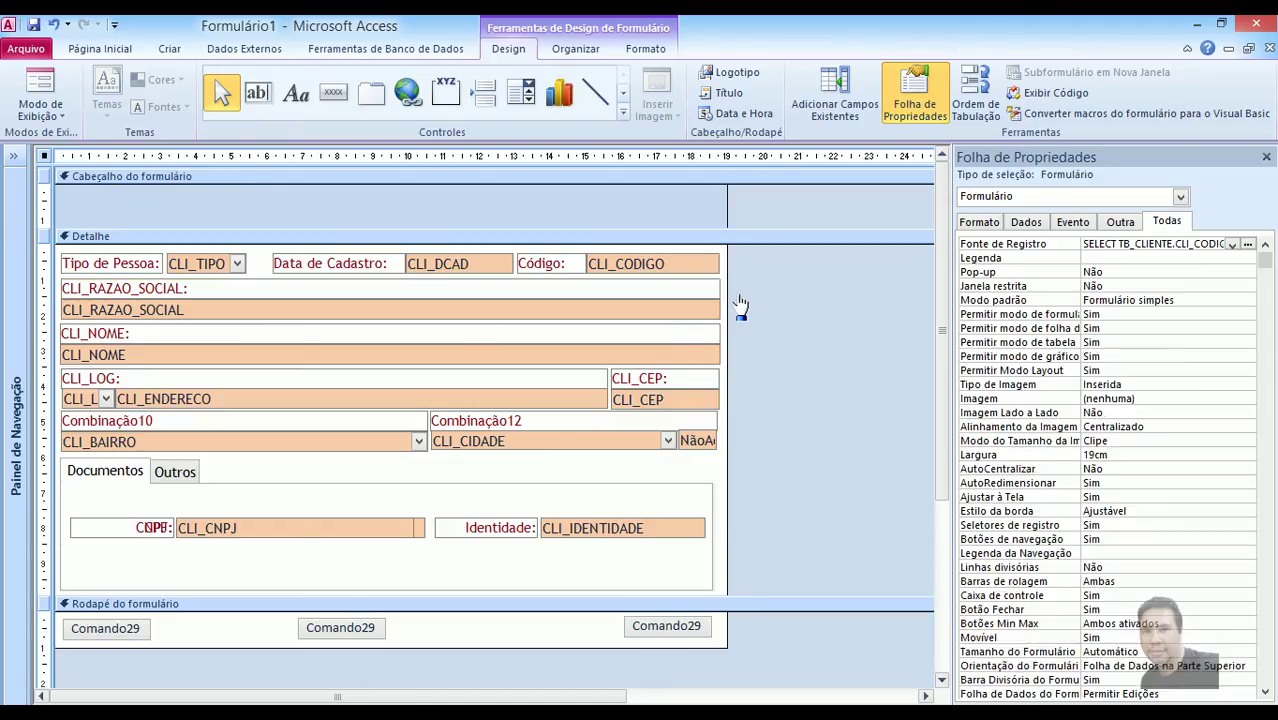
{"action": "left_click_drag", "start_coordinate": [748, 288], "coordinate": [566, 306]}
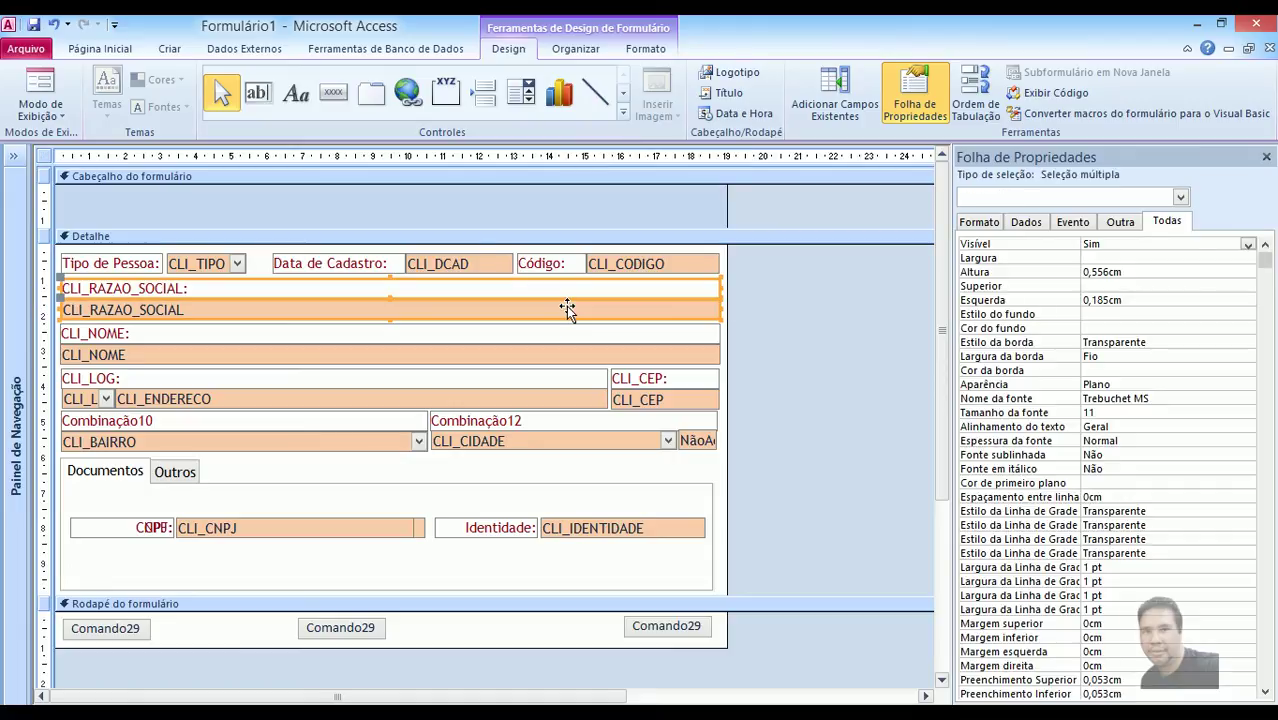
{"action": "key", "text": "Delete"}
{"action": "left_click", "coordinate": [568, 316]}
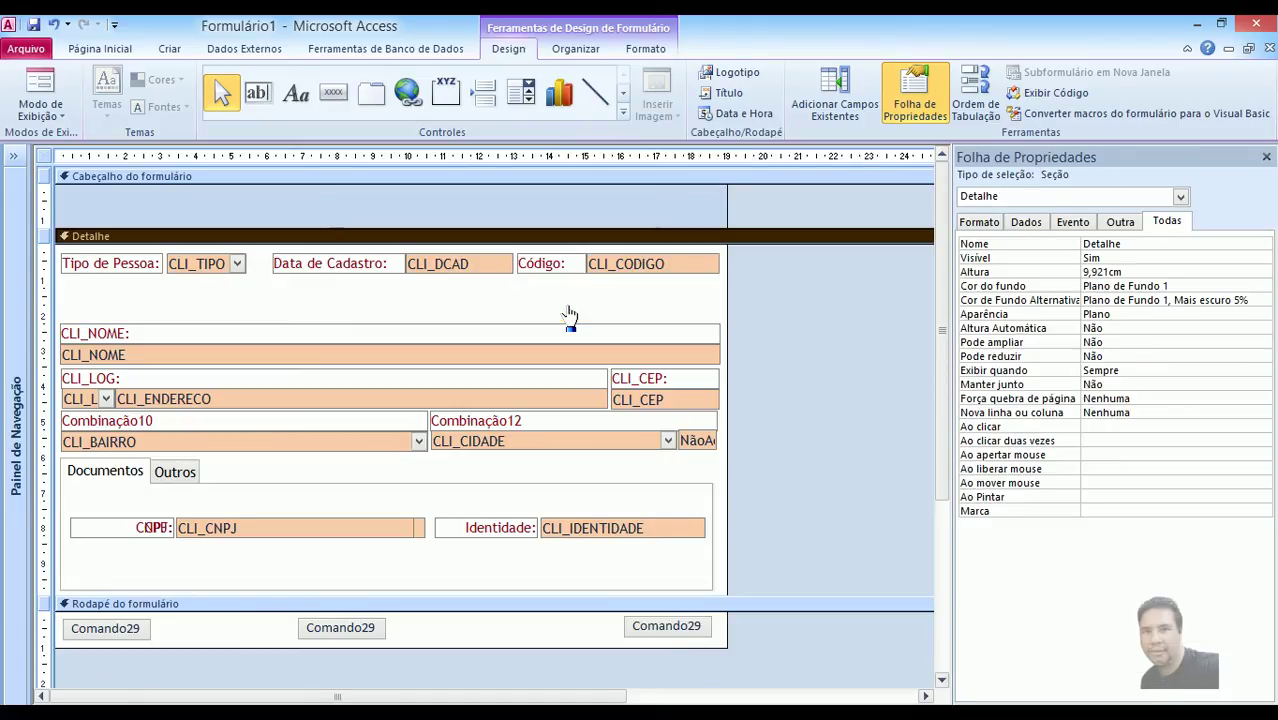
Move the name, address, CEP, district and city controls up together to close the gap beneath the Tipo de Pessoa row.
{"action": "left_click_drag", "start_coordinate": [90, 305], "coordinate": [698, 460]}
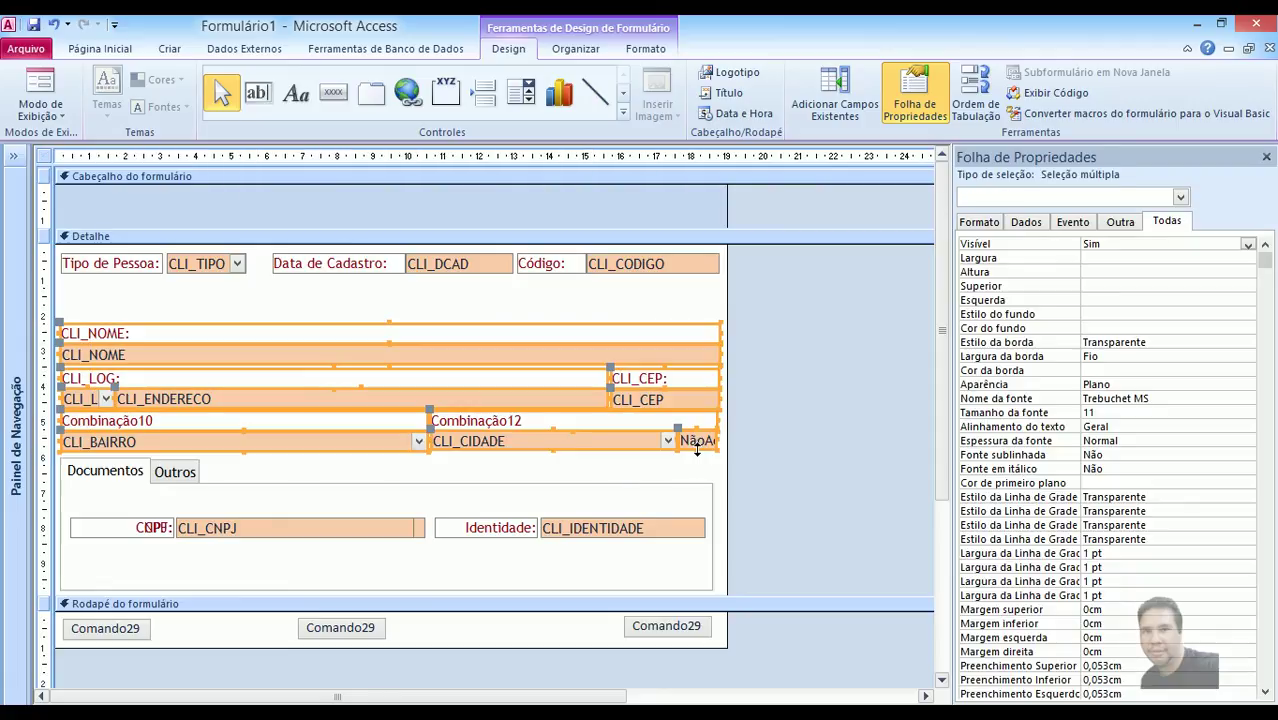
{"action": "key", "text": "Up"}
{"action": "key", "text": "Up"}
{"action": "key", "text": "Up"}
{"action": "key", "text": "Up"}
{"action": "key", "text": "Up"}
{"action": "key", "text": "Up"}
{"action": "key", "text": "Up"}
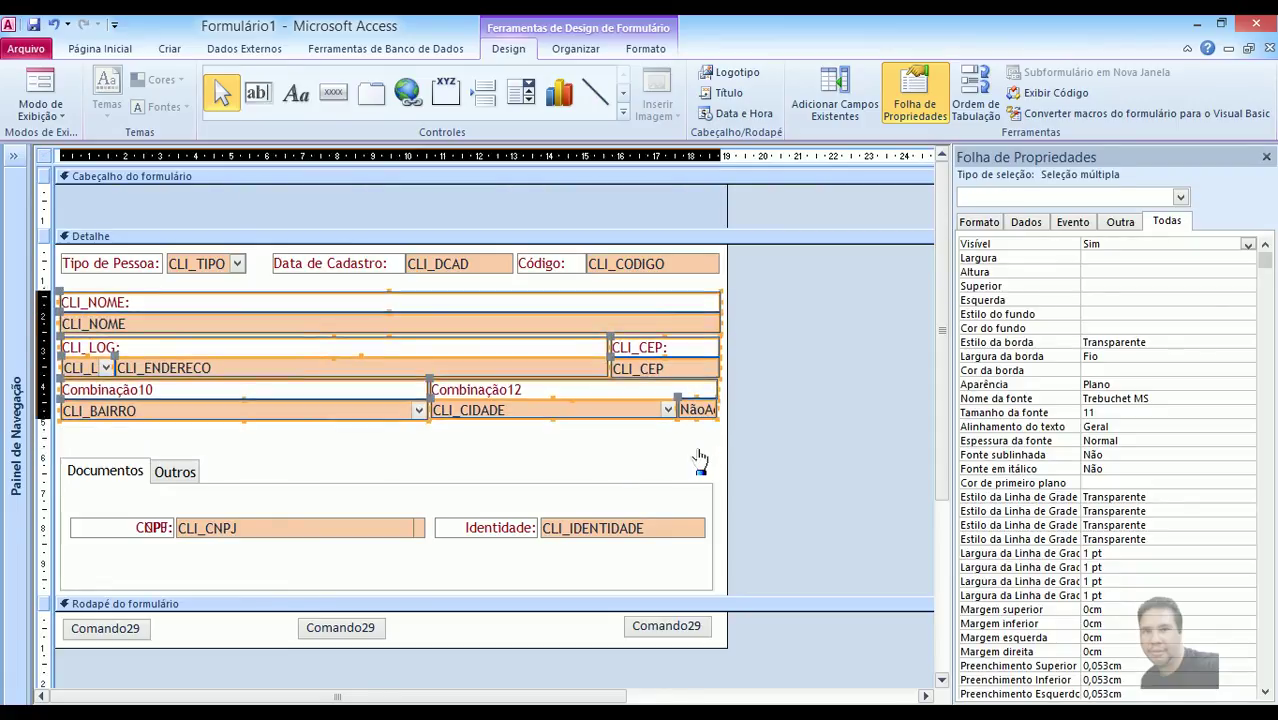
{"action": "key", "text": "Up"}
{"action": "key", "text": "Up"}
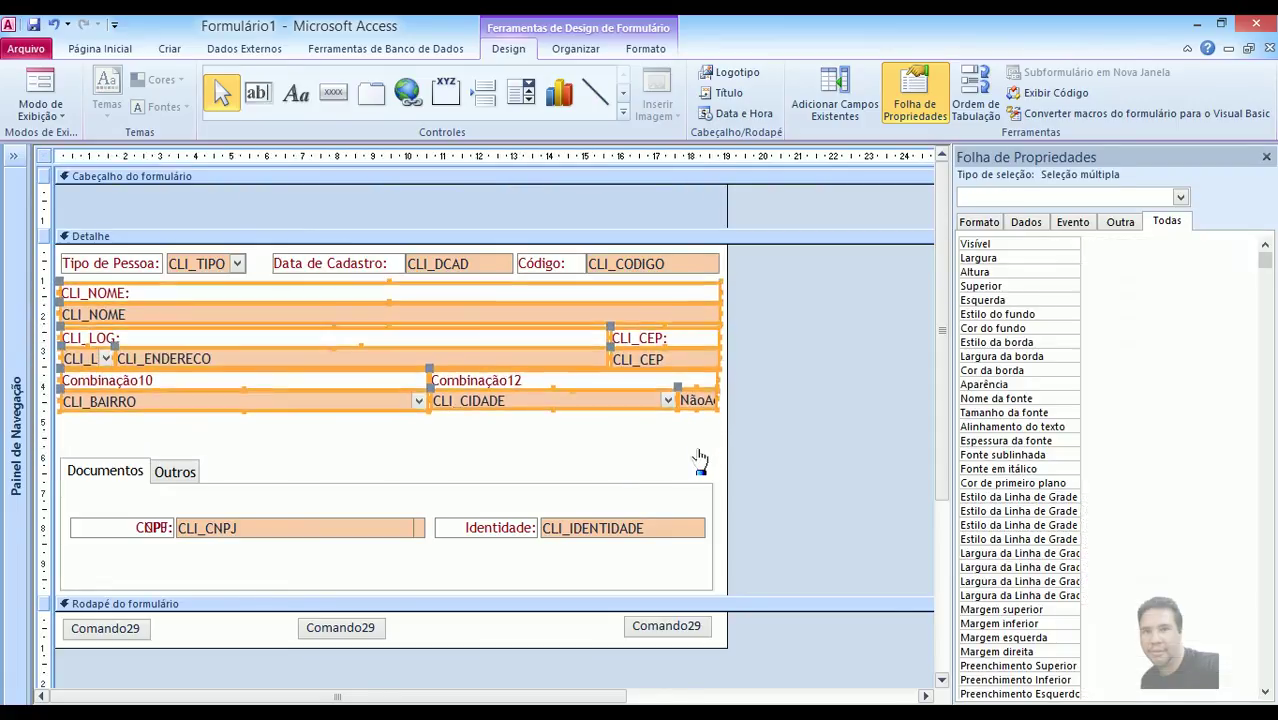
{"action": "left_click", "coordinate": [699, 457]}
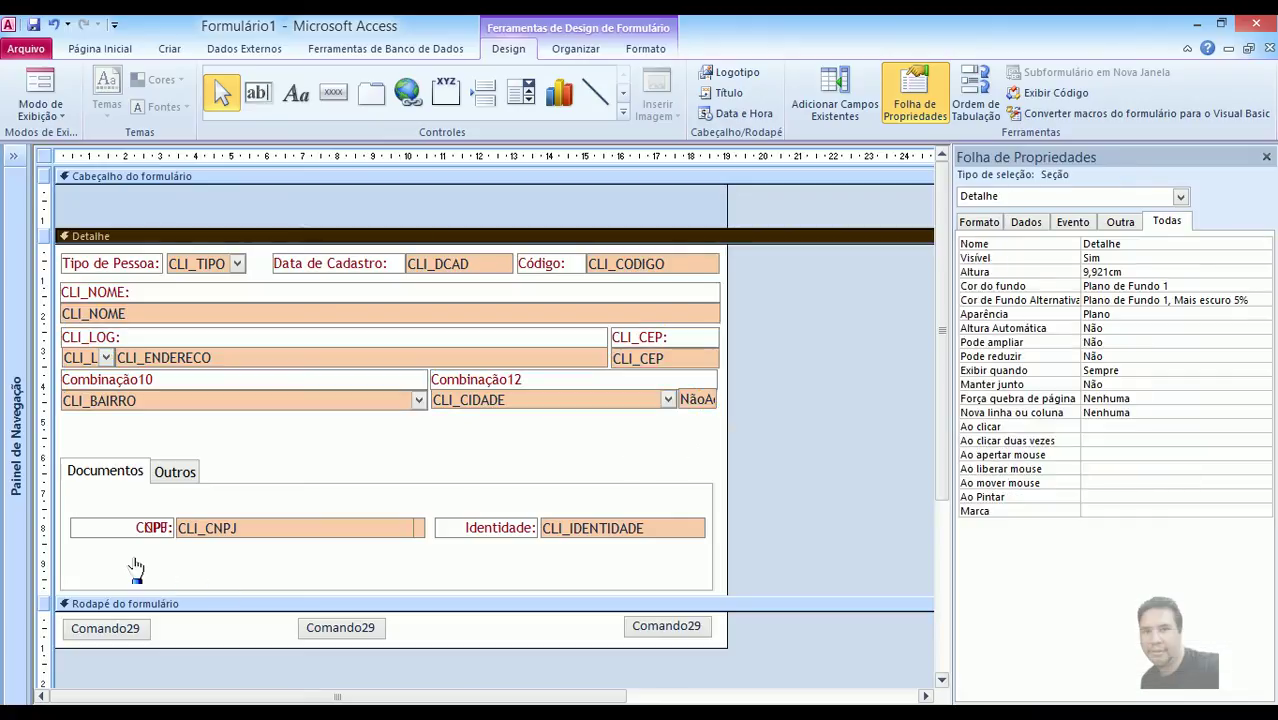
Lower the CNPJ/CPF and Identidade controls on the Documentos page and add the CLI_RAZAO_SOCIAL field above them.
{"action": "left_click_drag", "start_coordinate": [118, 562], "coordinate": [621, 563]}
{"action": "left_click", "coordinate": [600, 536]}
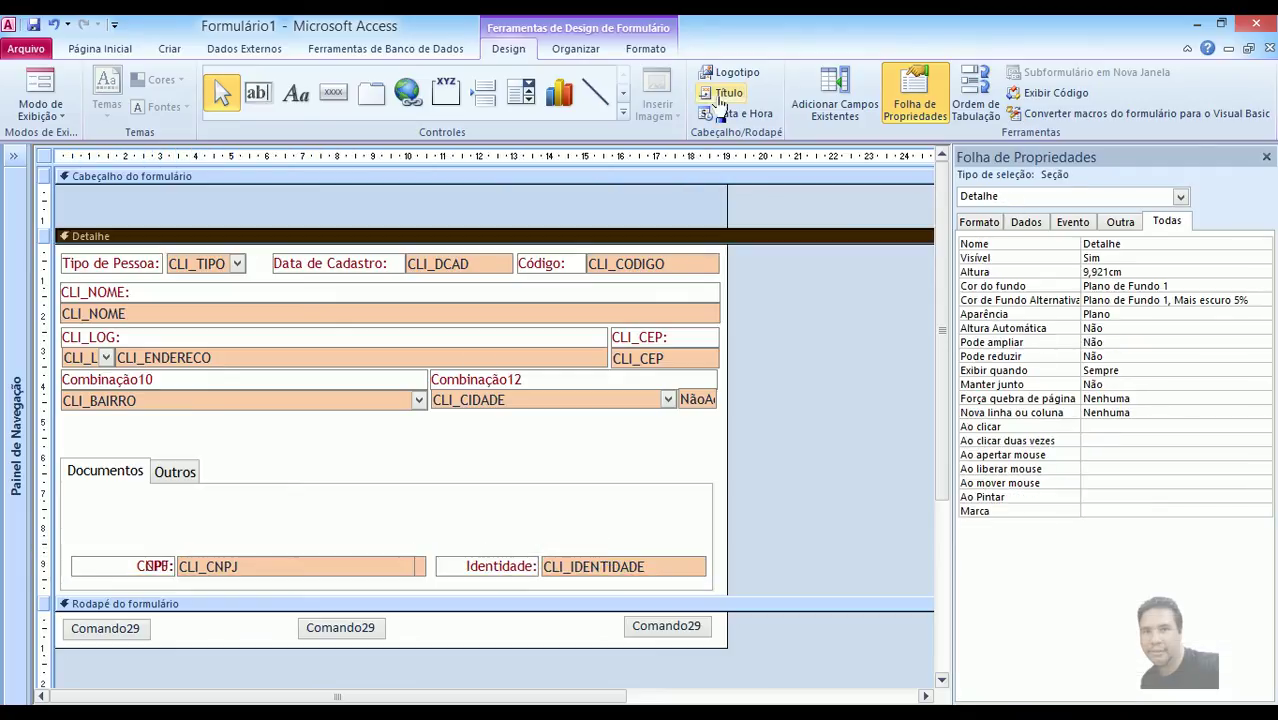
{"action": "left_click", "coordinate": [835, 95]}
{"action": "left_click_drag", "start_coordinate": [1025, 232], "coordinate": [375, 510]}
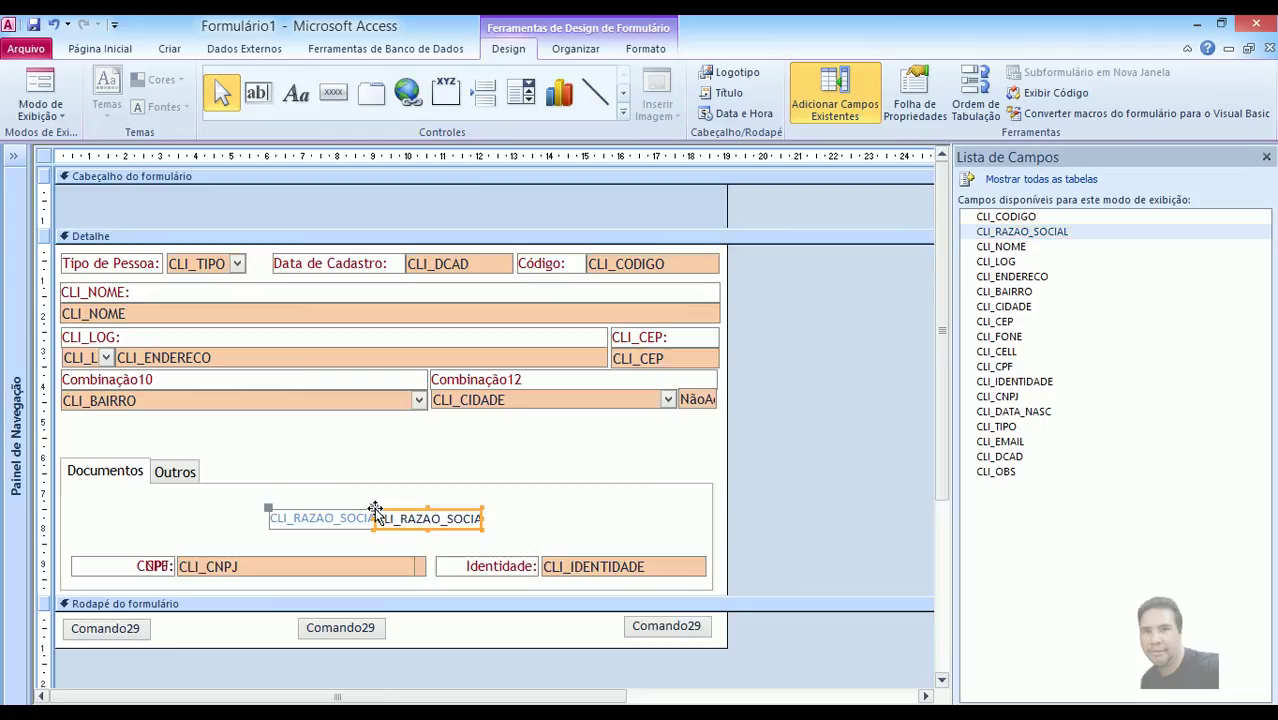
{"action": "left_click", "coordinate": [552, 527]}
Copy the CLI_NOME text box's formatting onto the new CLI_RAZAO_SOCIAL field with the Format Painter.
{"action": "left_click", "coordinate": [518, 310]}
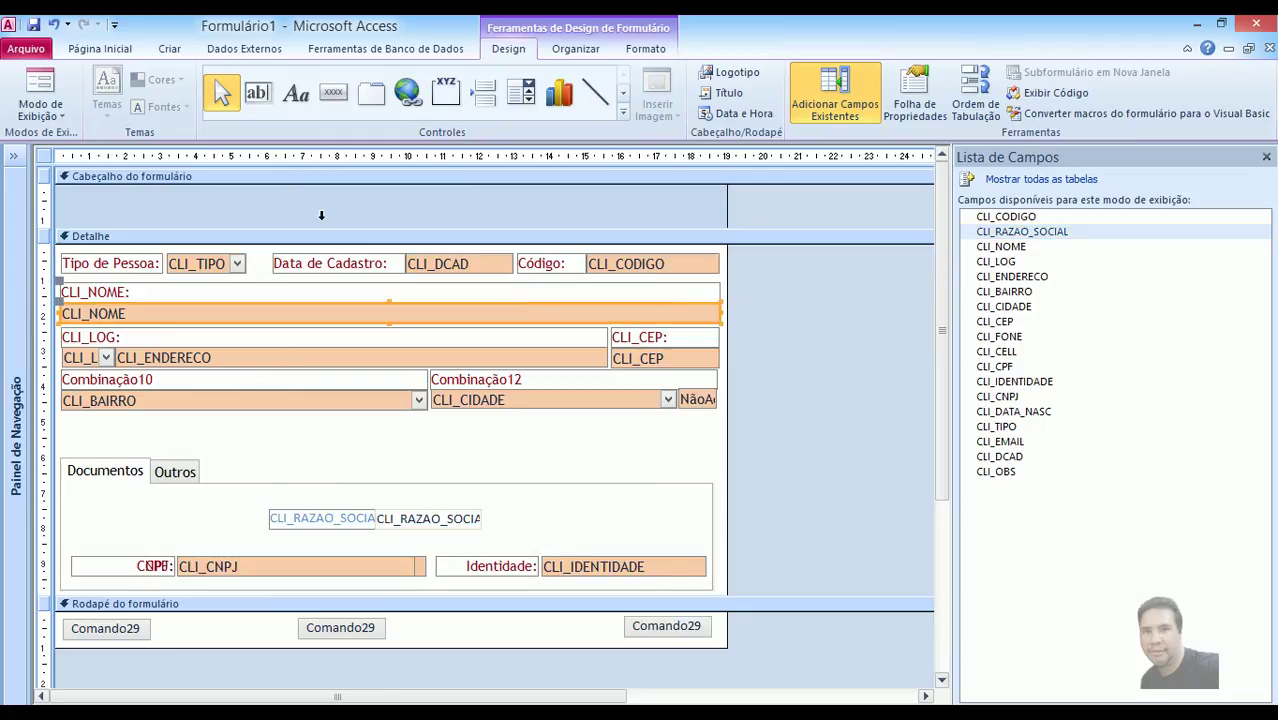
{"action": "left_click", "coordinate": [645, 48]}
{"action": "left_click", "coordinate": [316, 84]}
{"action": "left_click", "coordinate": [440, 522]}
{"action": "left_click", "coordinate": [536, 528]}
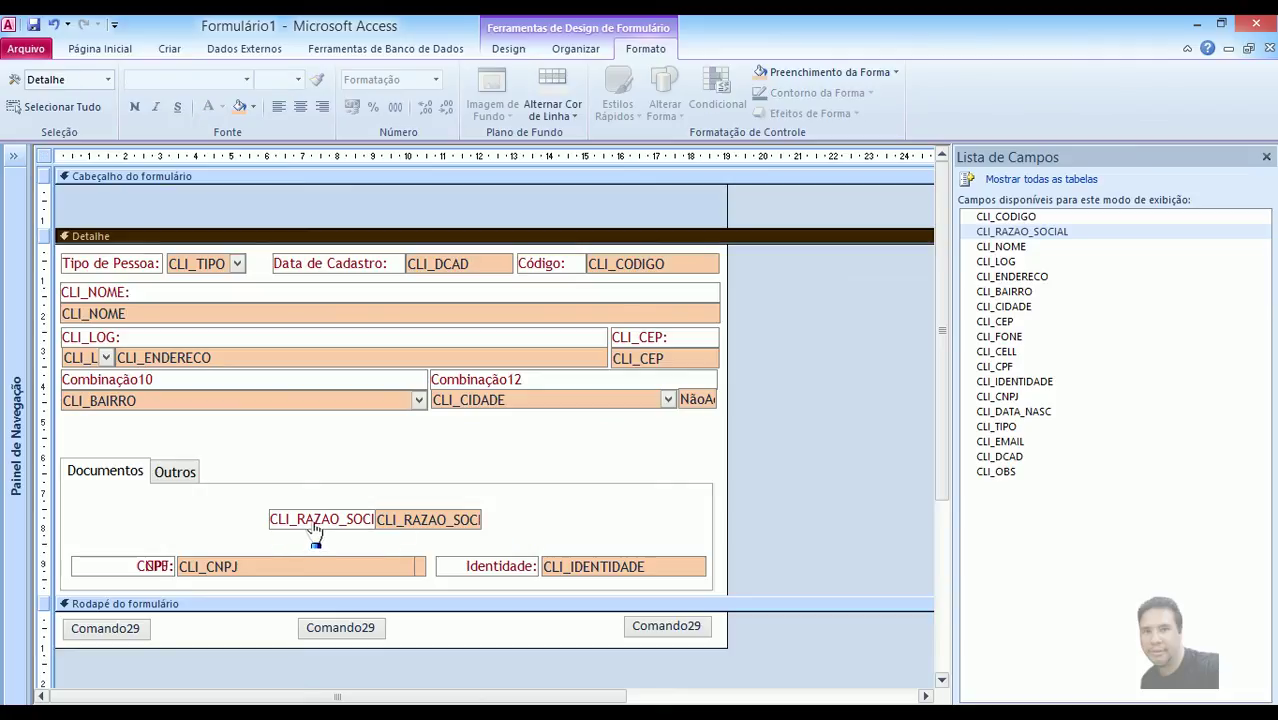
Place the CLI_RAZAO_SOCIAL label above its text box and stretch the text box across the Documentos page, aligned with the fields below.
{"action": "left_click_drag", "start_coordinate": [405, 525], "coordinate": [394, 540]}
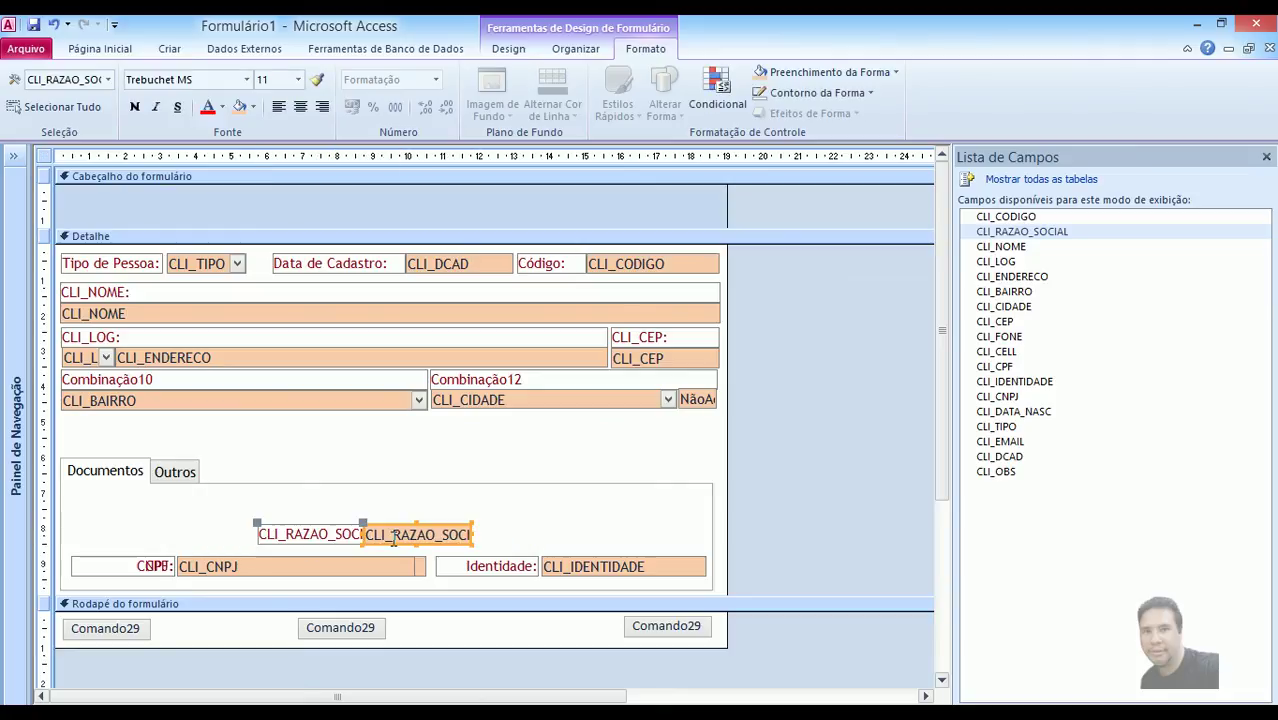
{"action": "left_click", "coordinate": [229, 519]}
{"action": "left_click", "coordinate": [268, 540]}
{"action": "left_click_drag", "start_coordinate": [260, 523], "coordinate": [360, 498]}
{"action": "left_click_drag", "start_coordinate": [432, 535], "coordinate": [704, 535]}
{"action": "left_click", "coordinate": [148, 538]}
{"action": "left_click", "coordinate": [646, 516]}
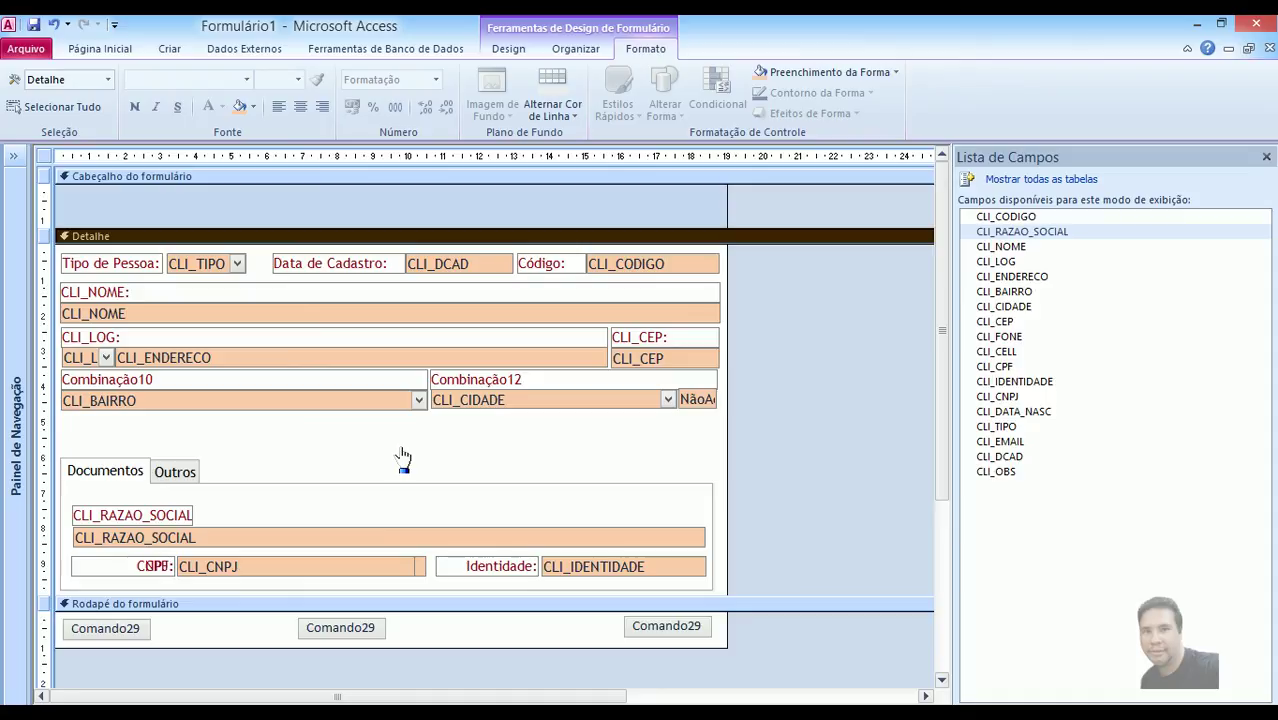
Move the tab control and its document fields up to just below the district and city row.
{"action": "left_click_drag", "start_coordinate": [101, 435], "coordinate": [619, 596]}
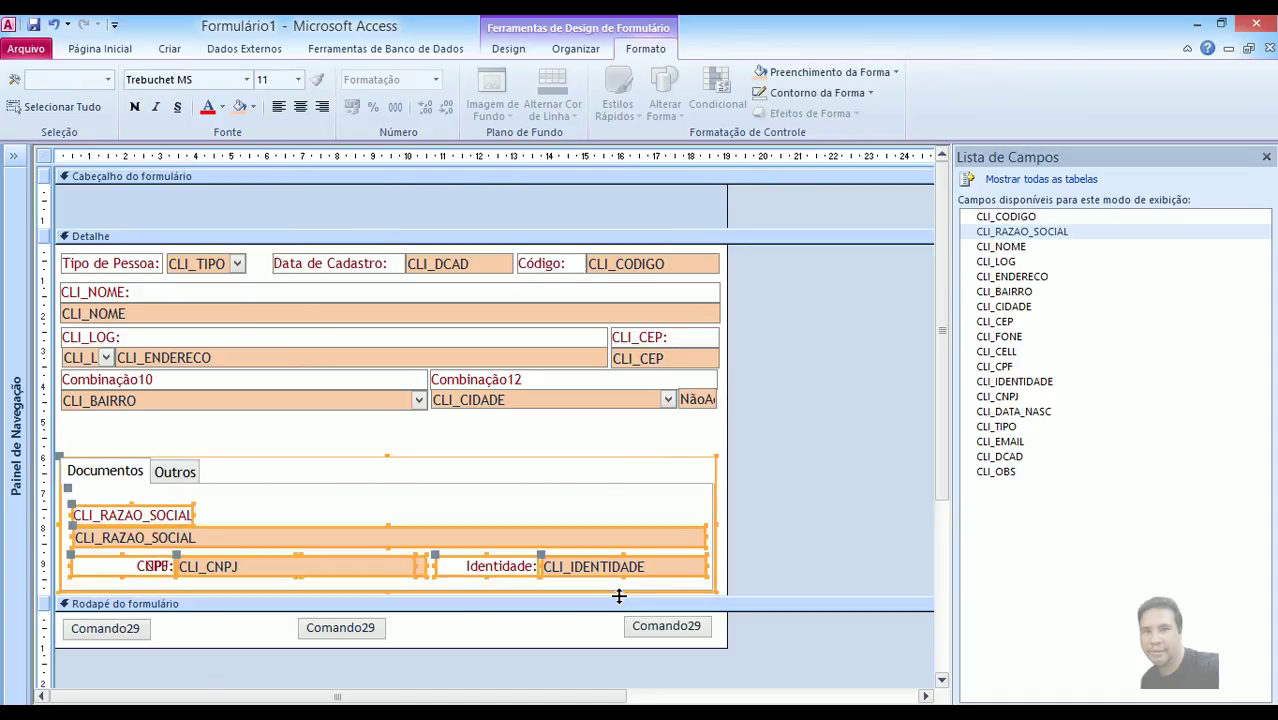
{"action": "key", "text": "Up"}
{"action": "key", "text": "Up"}
{"action": "key", "text": "Up"}
{"action": "key", "text": "Up"}
{"action": "key", "text": "Up"}
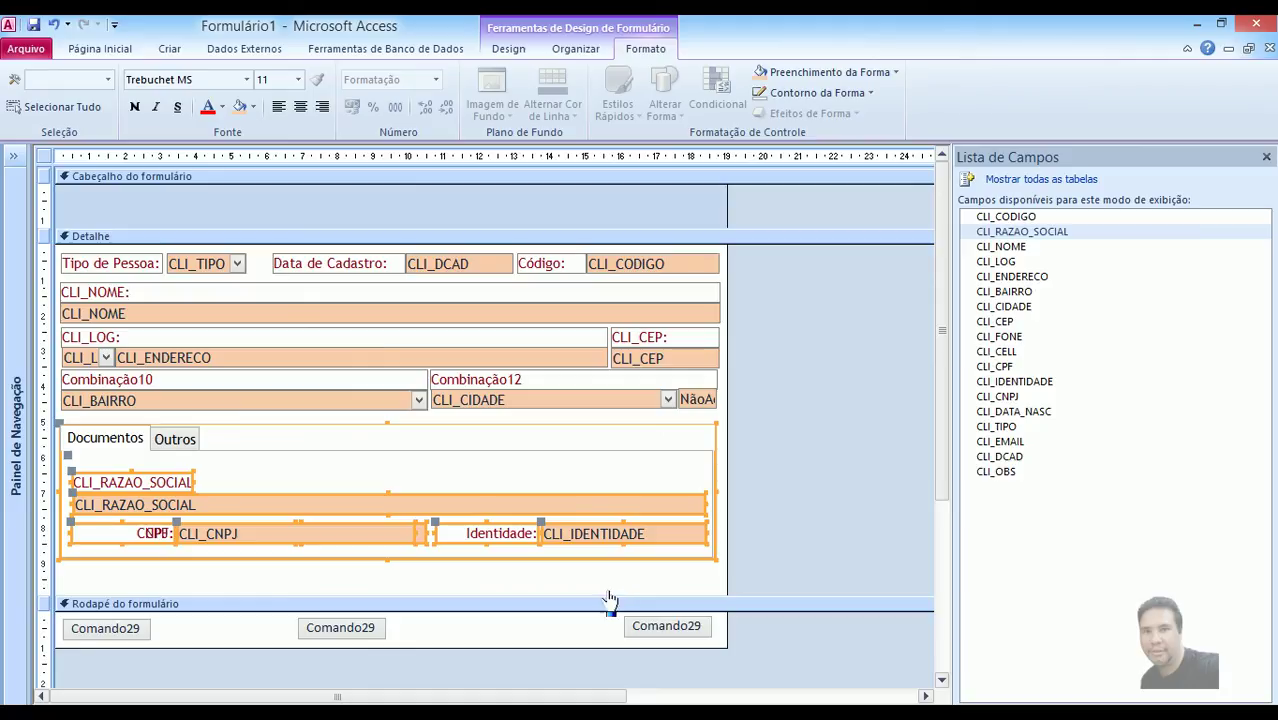
{"action": "left_click", "coordinate": [613, 596]}
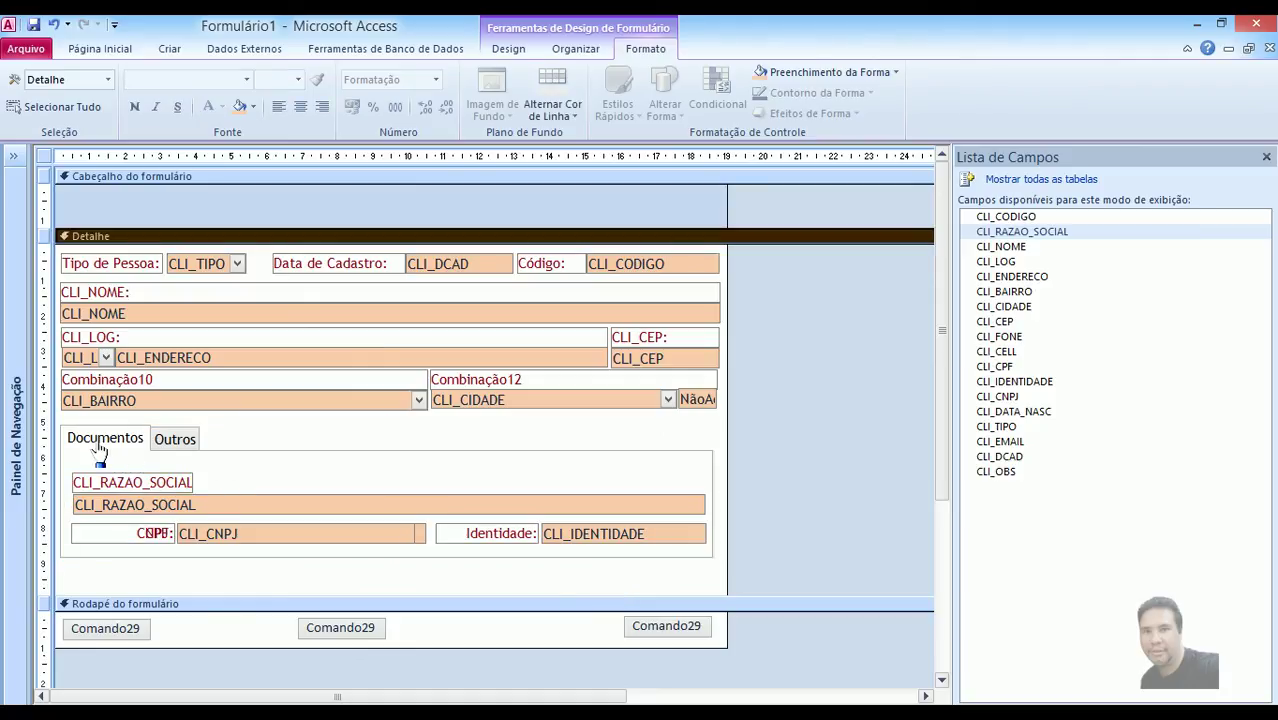
Widen the CLI_RAZAO_SOCIAL label to match its text box and check the Outros and Documentos pages.
{"action": "left_click", "coordinate": [186, 483]}
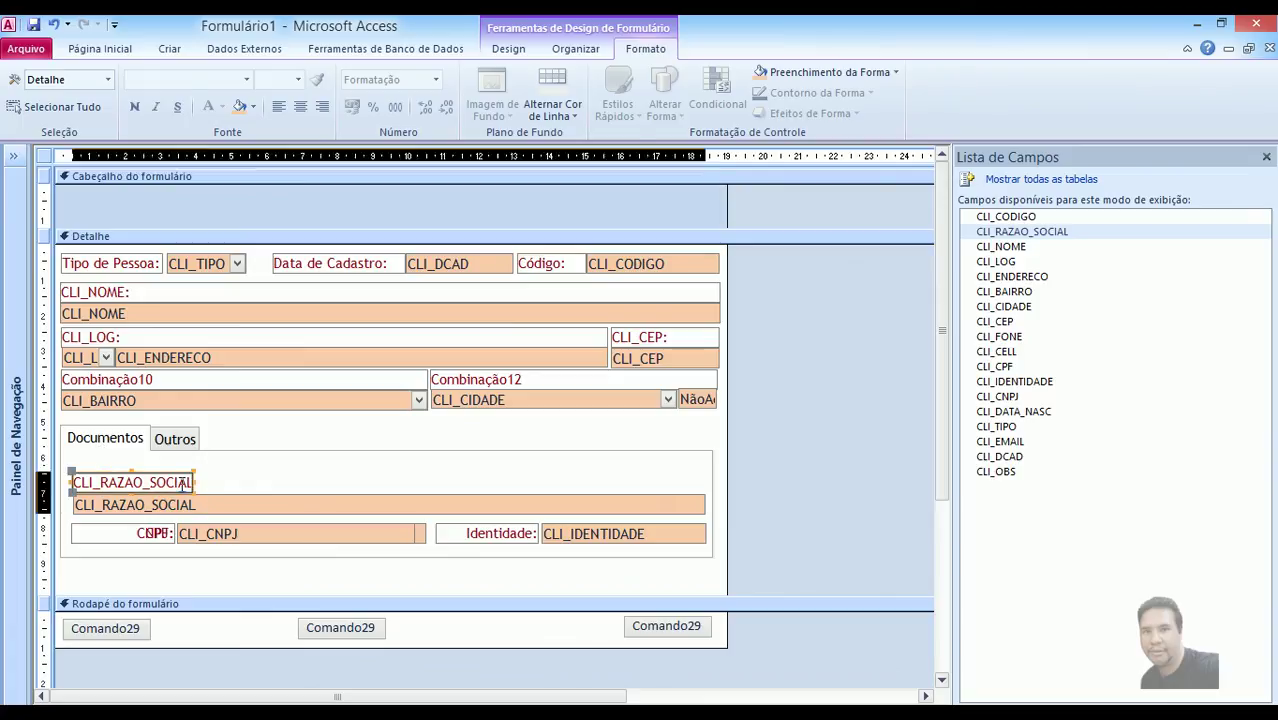
{"action": "left_click_drag", "start_coordinate": [190, 482], "coordinate": [705, 484]}
{"action": "left_click", "coordinate": [809, 502]}
{"action": "left_click", "coordinate": [182, 446]}
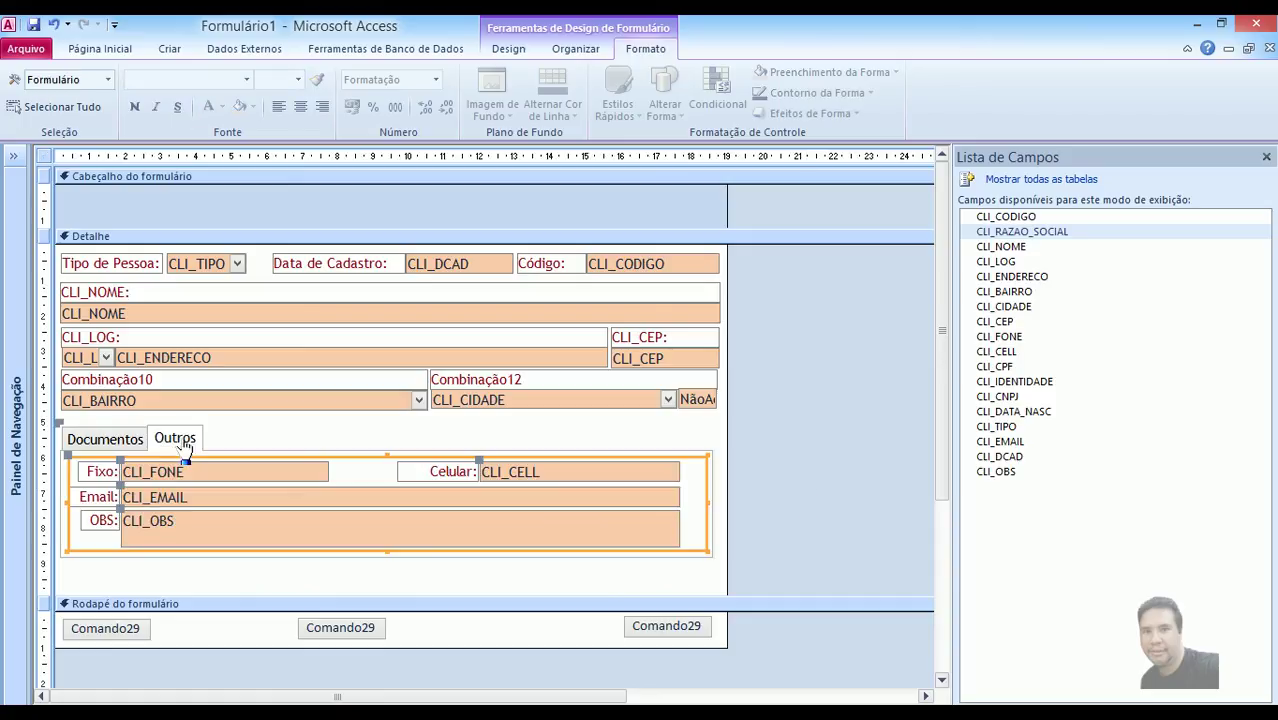
{"action": "left_click", "coordinate": [116, 446]}
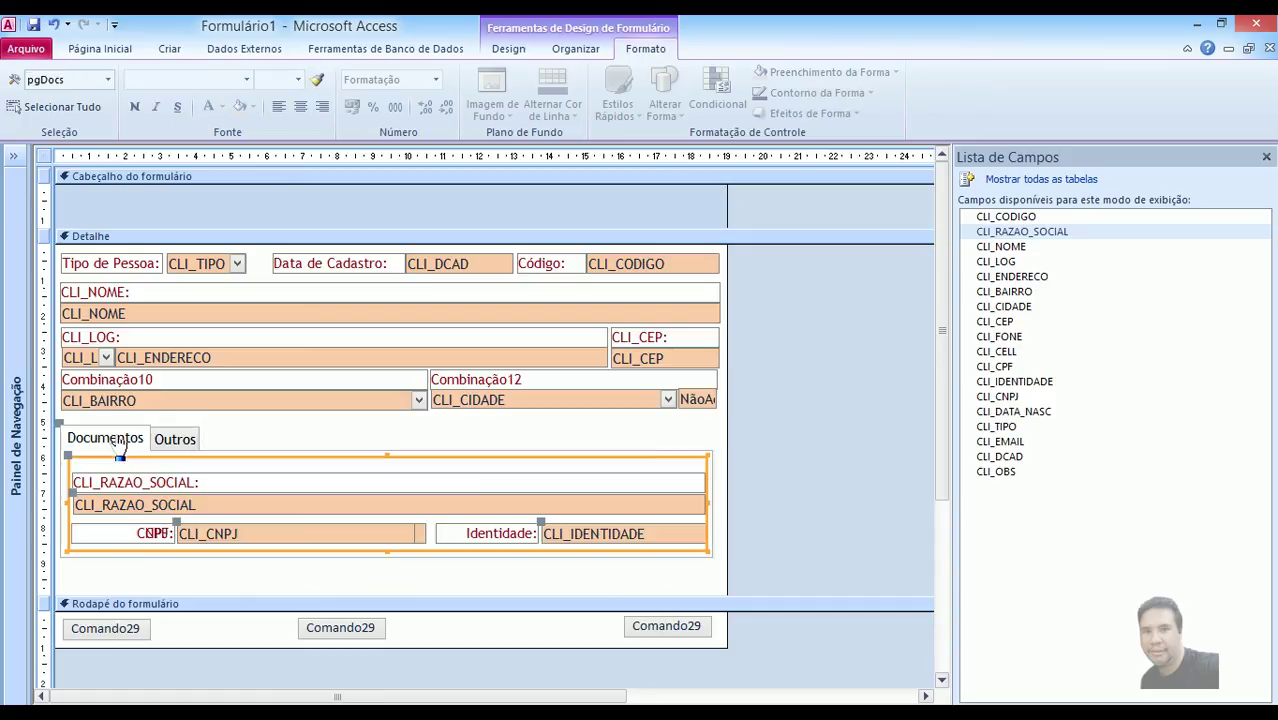
{"action": "left_click", "coordinate": [795, 502]}
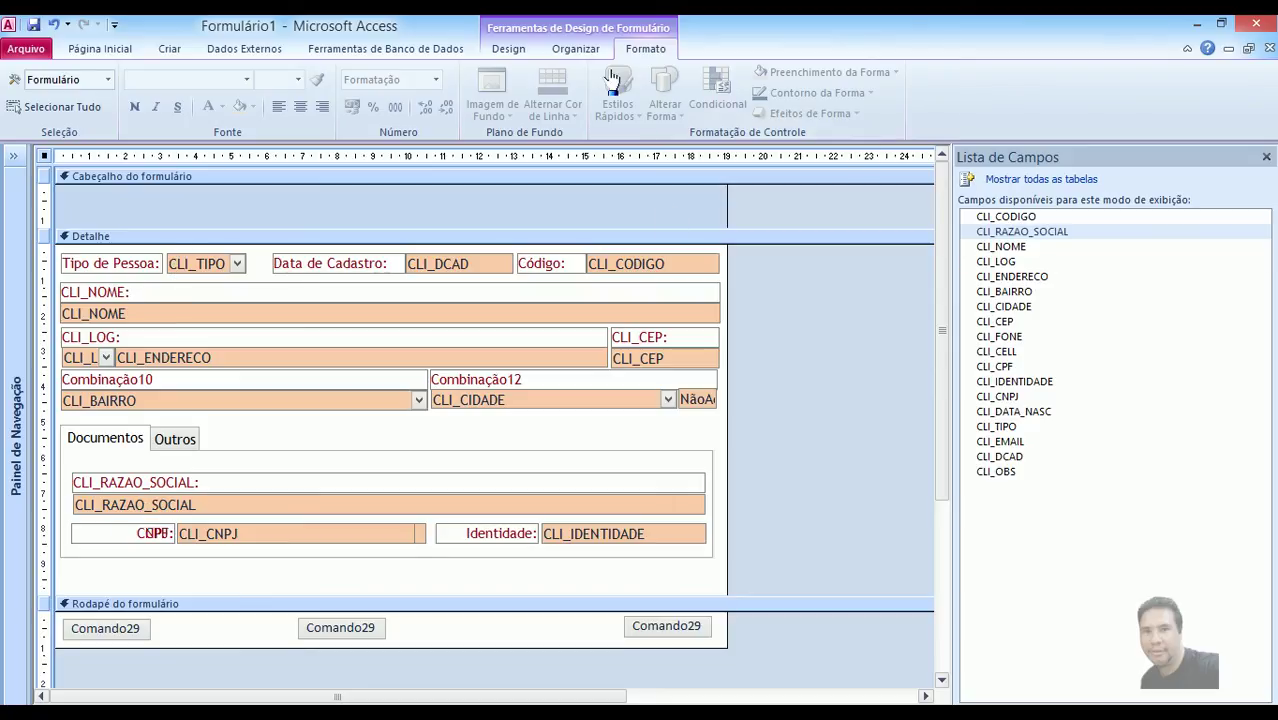
Show the property sheet again and change the CLI_NOME label's caption to "Nome:".
{"action": "left_click", "coordinate": [576, 49]}
{"action": "left_click", "coordinate": [508, 49]}
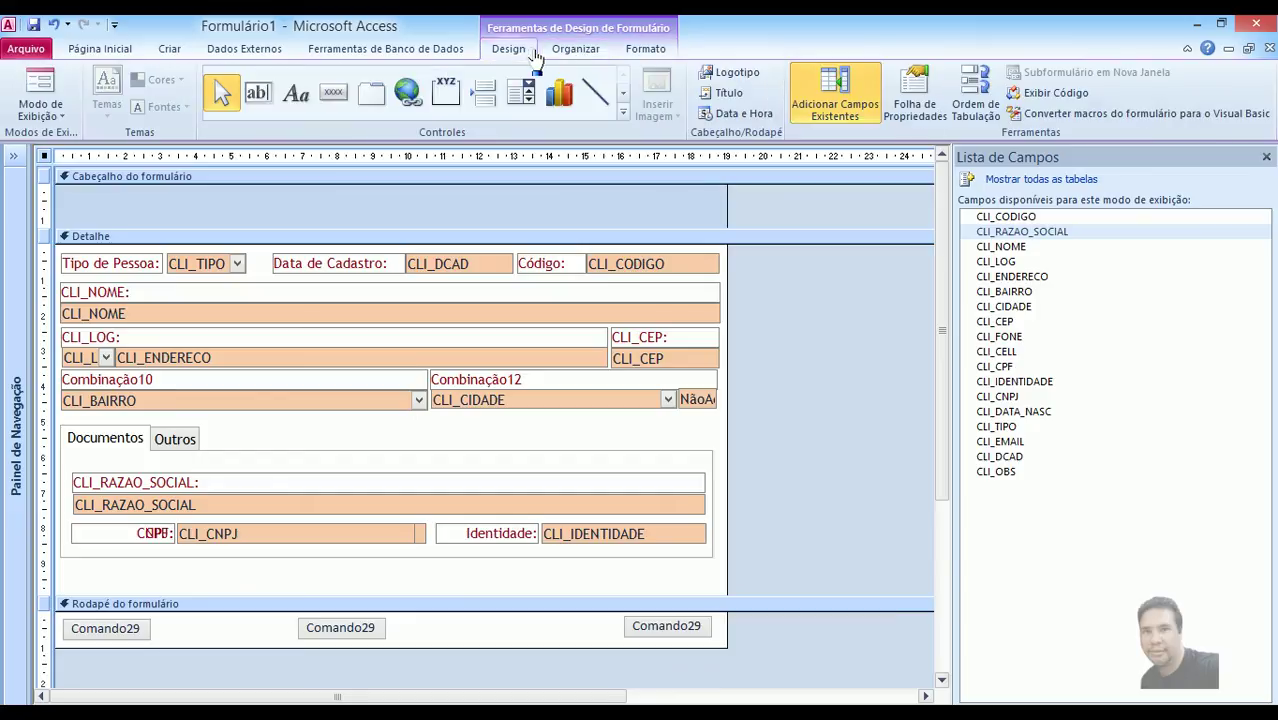
{"action": "left_click", "coordinate": [914, 95]}
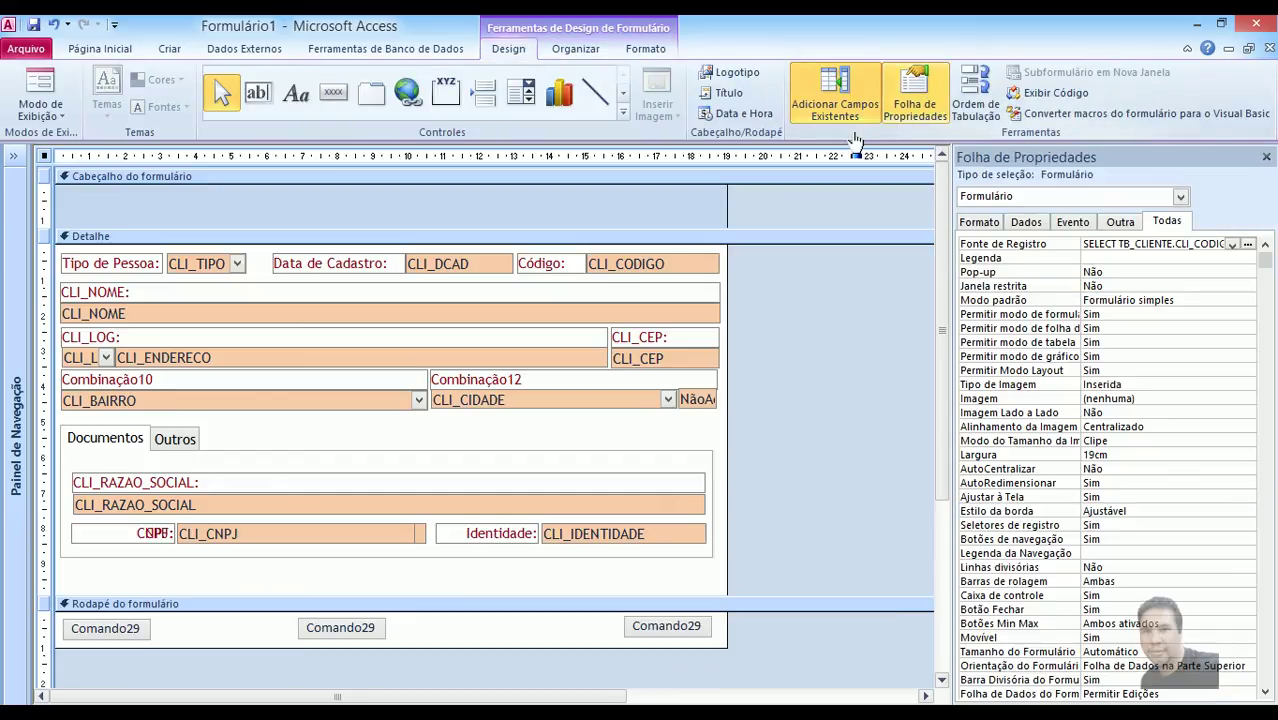
{"action": "left_click", "coordinate": [105, 298]}
{"action": "left_click", "coordinate": [163, 293]}
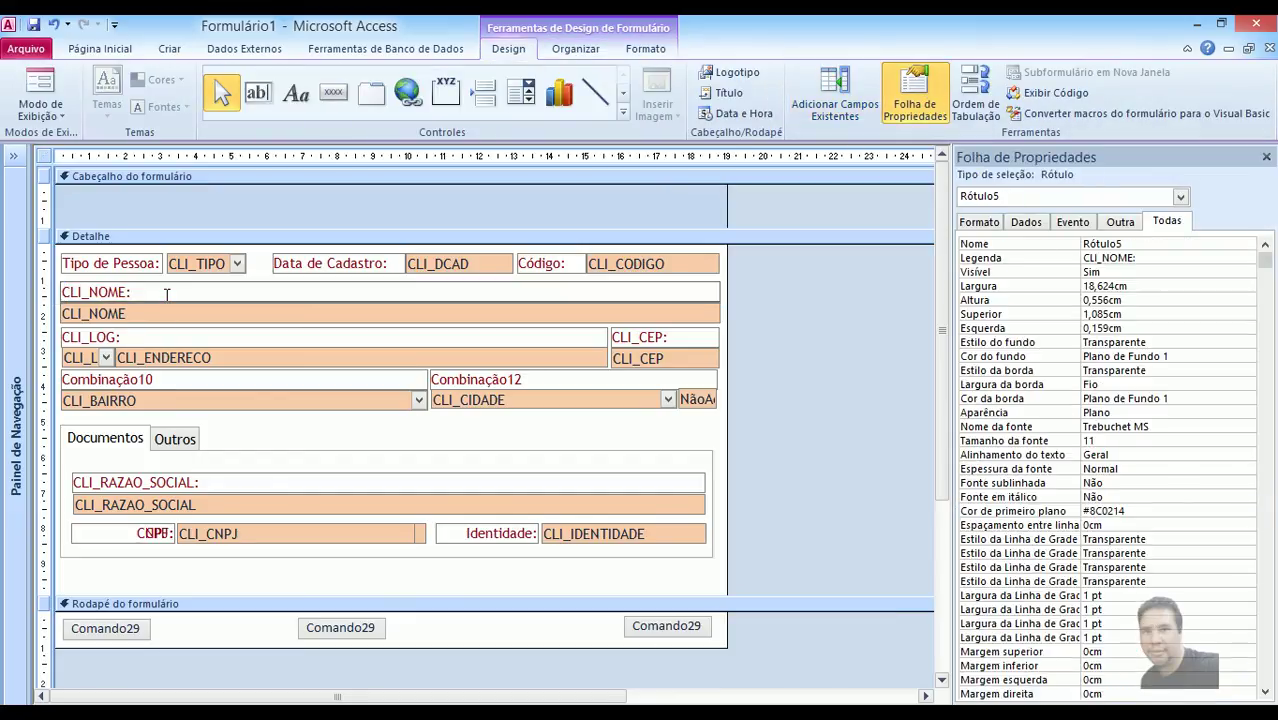
{"action": "key", "text": "BackSpace"}
{"action": "key", "text": "BackSpace"}
{"action": "key", "text": "BackSpace"}
{"action": "key", "text": "BackSpace"}
{"action": "key", "text": "BackSpace"}
{"action": "key", "text": "BackSpace"}
{"action": "type", "text": "Nome:"}
{"action": "key", "text": "Return"}
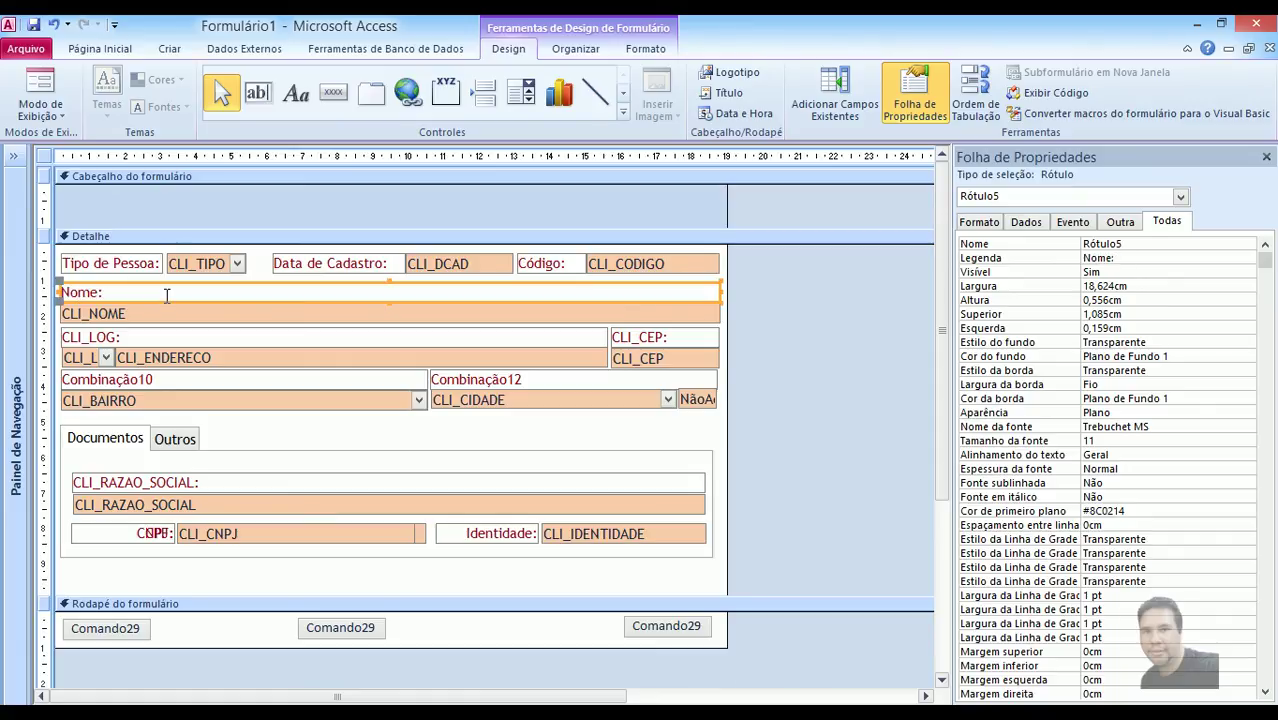
Change the CLI_LOG label's caption to "Endereço:" and the CLI_CEP label's caption to "CEP:".
{"action": "left_click", "coordinate": [141, 338]}
{"action": "left_click", "coordinate": [167, 336]}
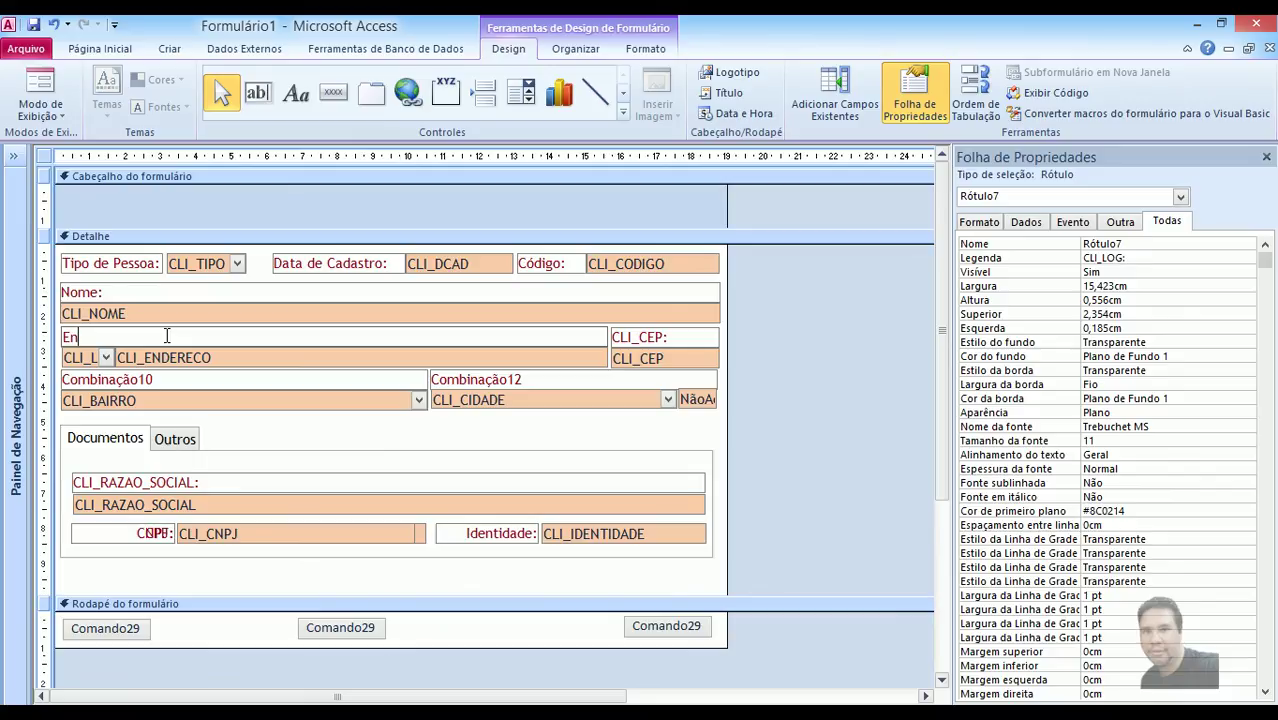
{"action": "type", "text": "ço:"}
{"action": "key", "text": "Return"}
{"action": "left_click", "coordinate": [645, 337]}
{"action": "left_click", "coordinate": [633, 337]}
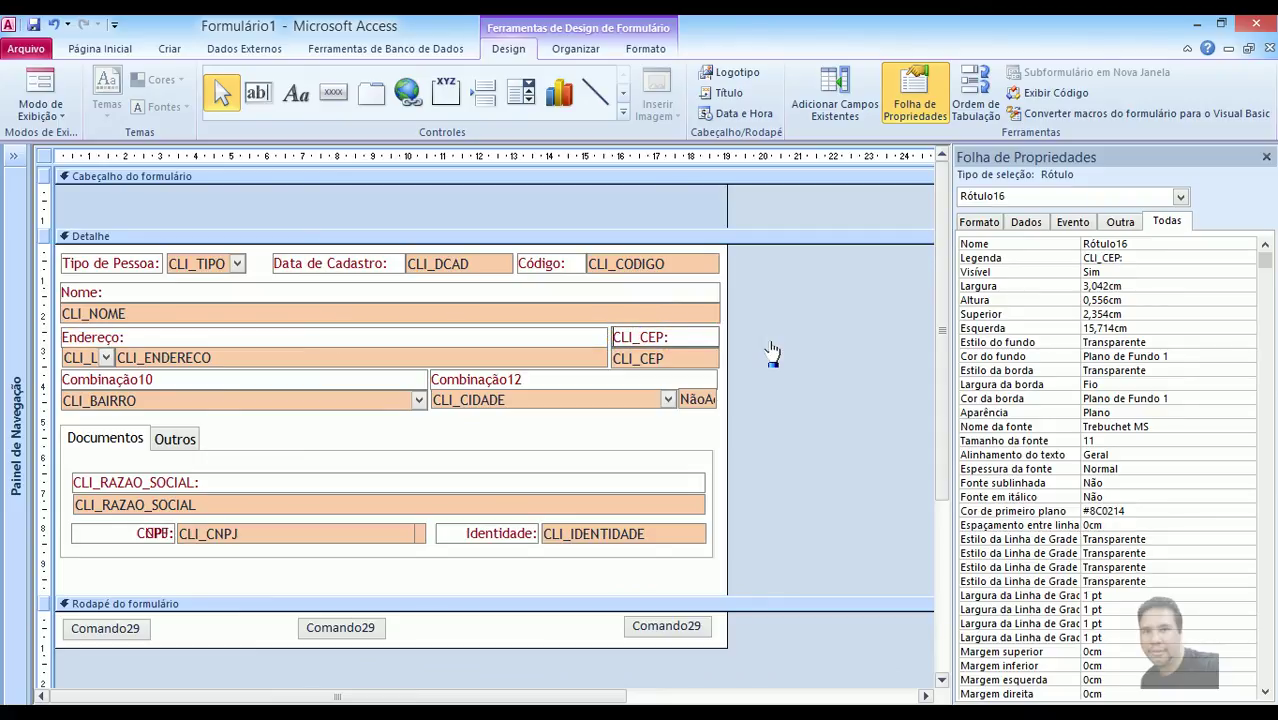
{"action": "key", "text": "Return"}
Examine the CLI_CEP text box's format and data properties and select its input mask text.
{"action": "key", "text": "Tab"}
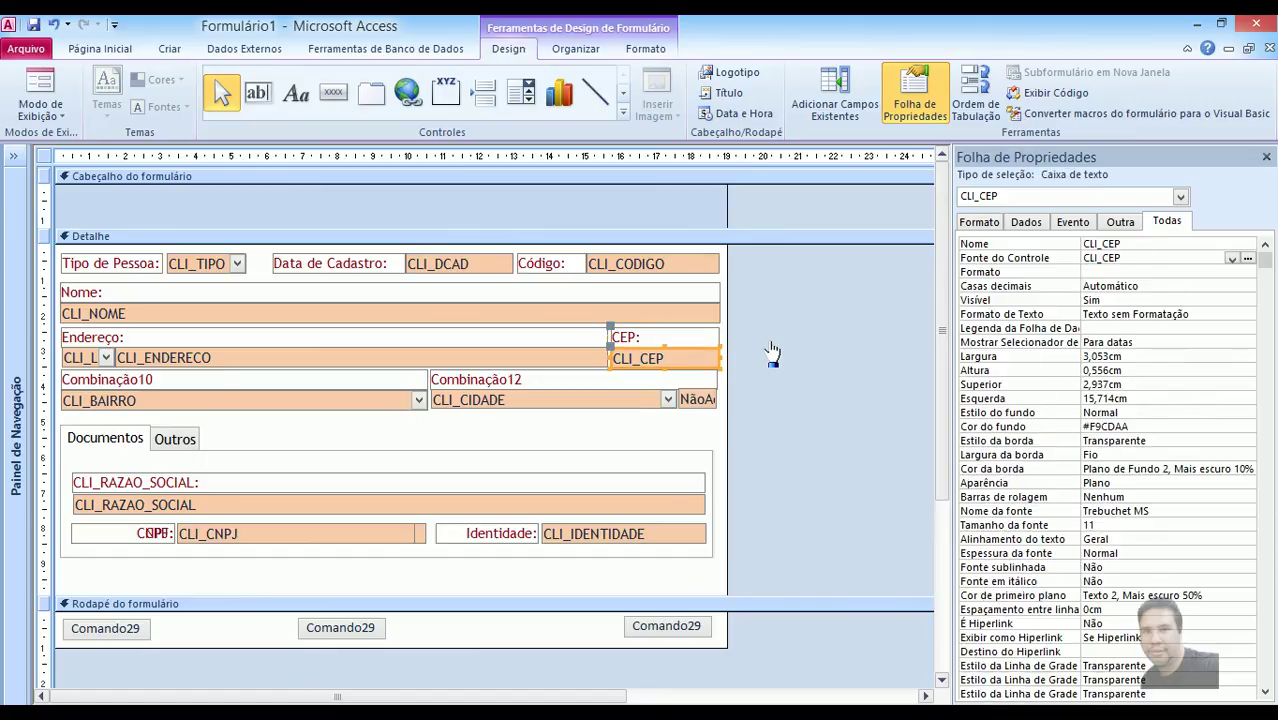
{"action": "left_click", "coordinate": [976, 223]}
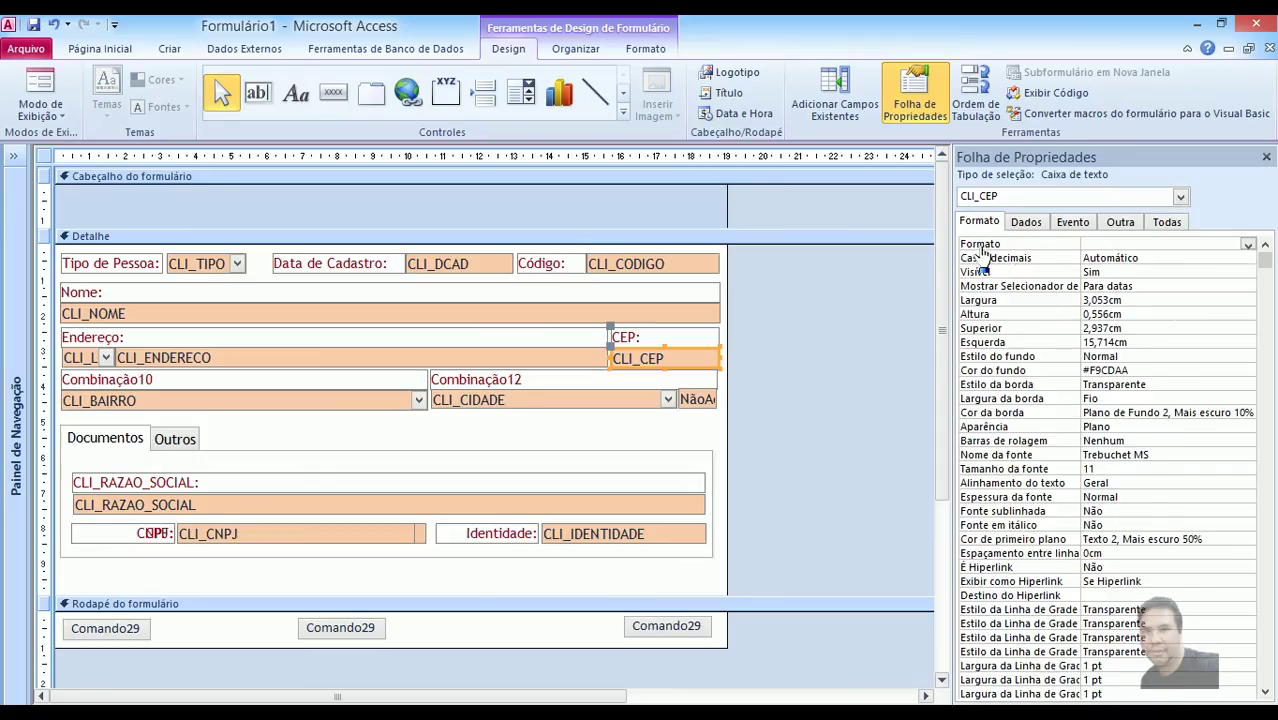
{"action": "left_click", "coordinate": [1025, 222]}
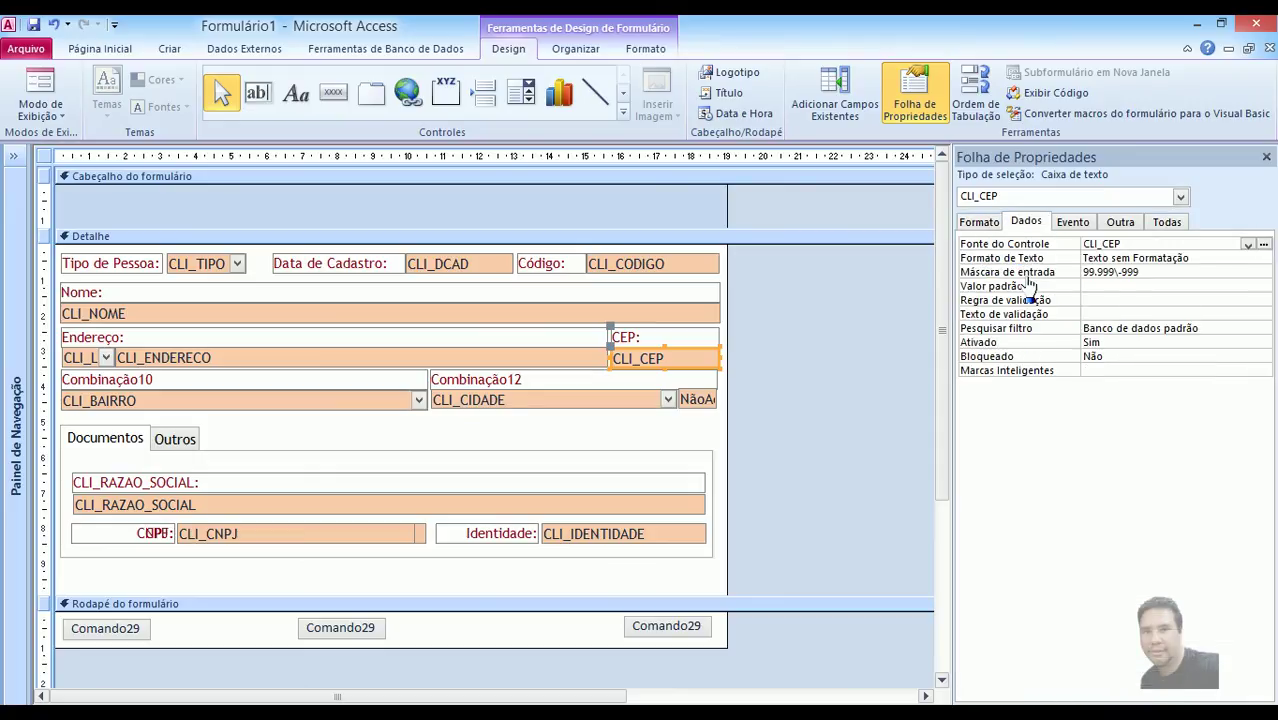
{"action": "left_click", "coordinate": [1164, 272]}
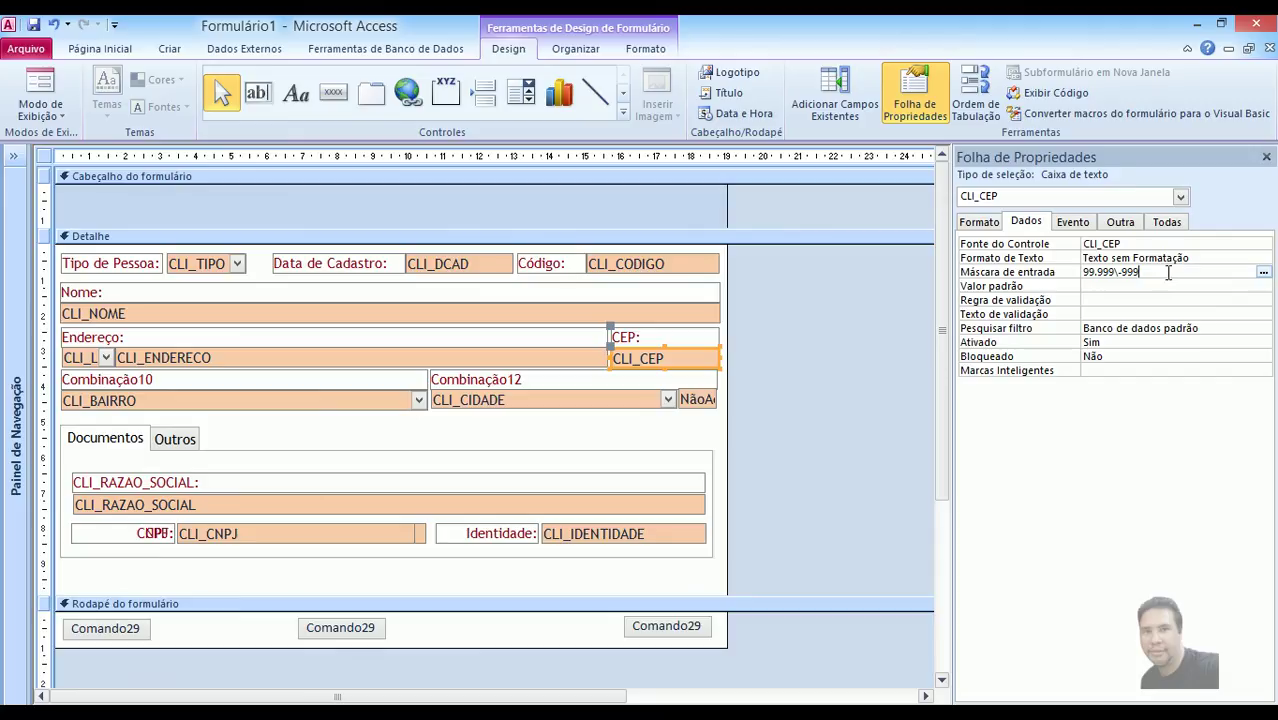
{"action": "left_click", "coordinate": [1055, 271]}
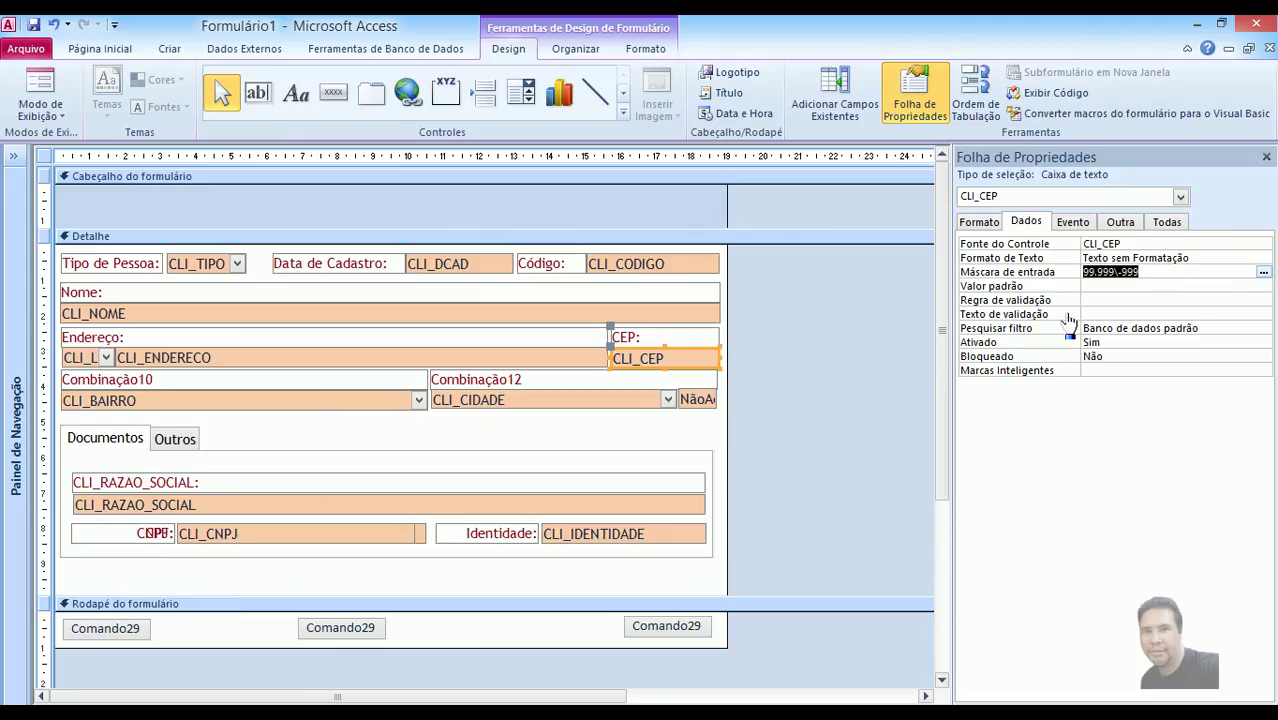
Set the CLI_CEP text box's input mask to 99.999\-999.
{"action": "type", "text": "99"}
{"action": "key", "text": "Return"}
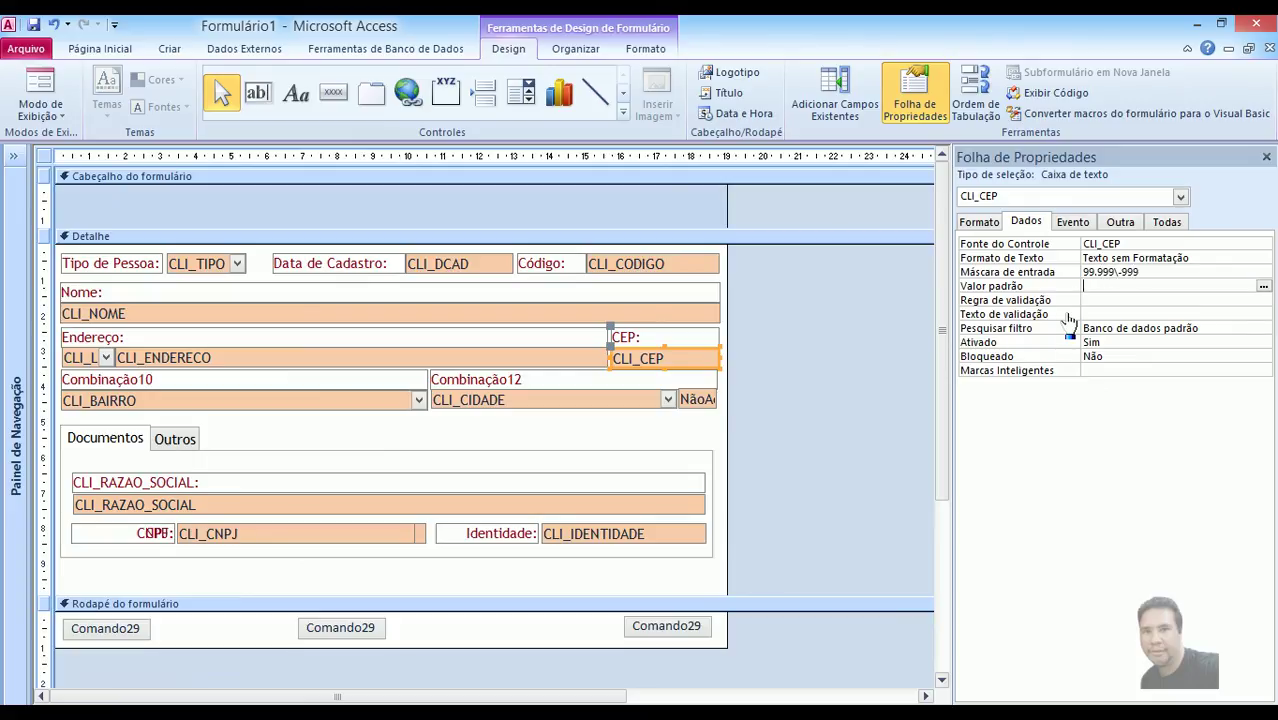
{"action": "left_click", "coordinate": [822, 464]}
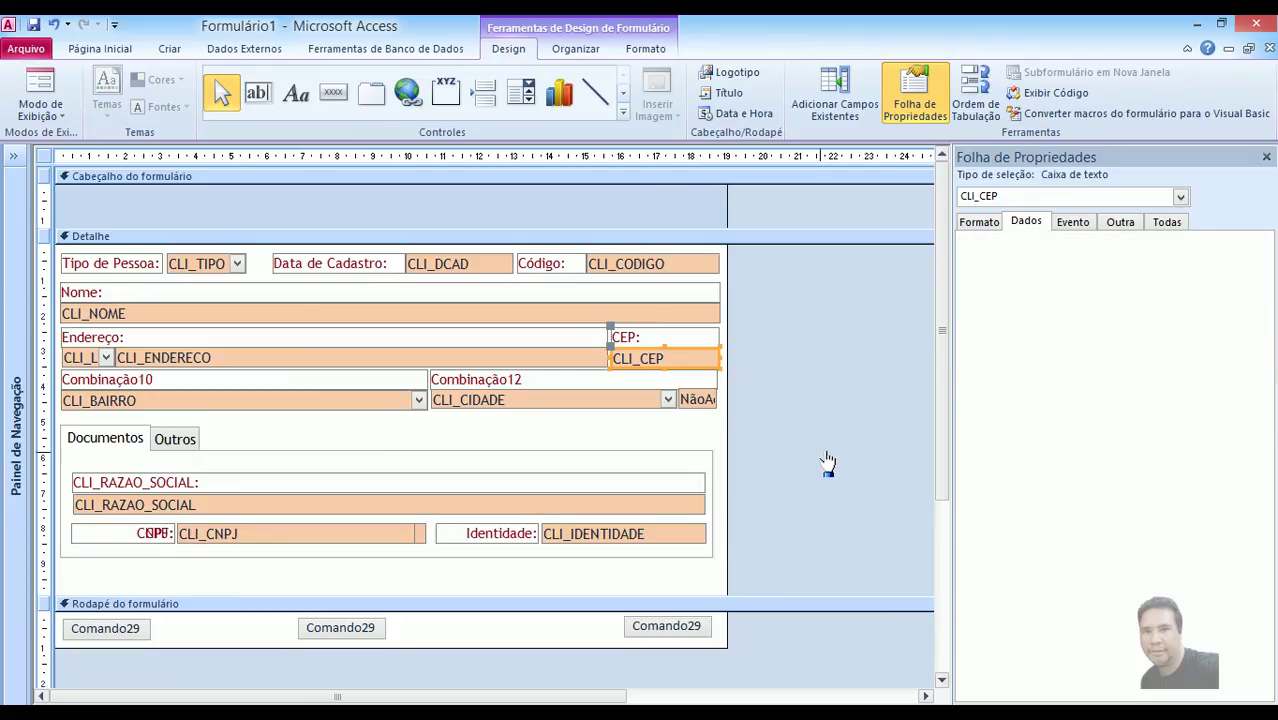
Change the caption of the Combinação10 label above the CLI_BAIRRO combo box to "Bairro:".
{"action": "left_click", "coordinate": [337, 383]}
{"action": "left_click", "coordinate": [269, 381]}
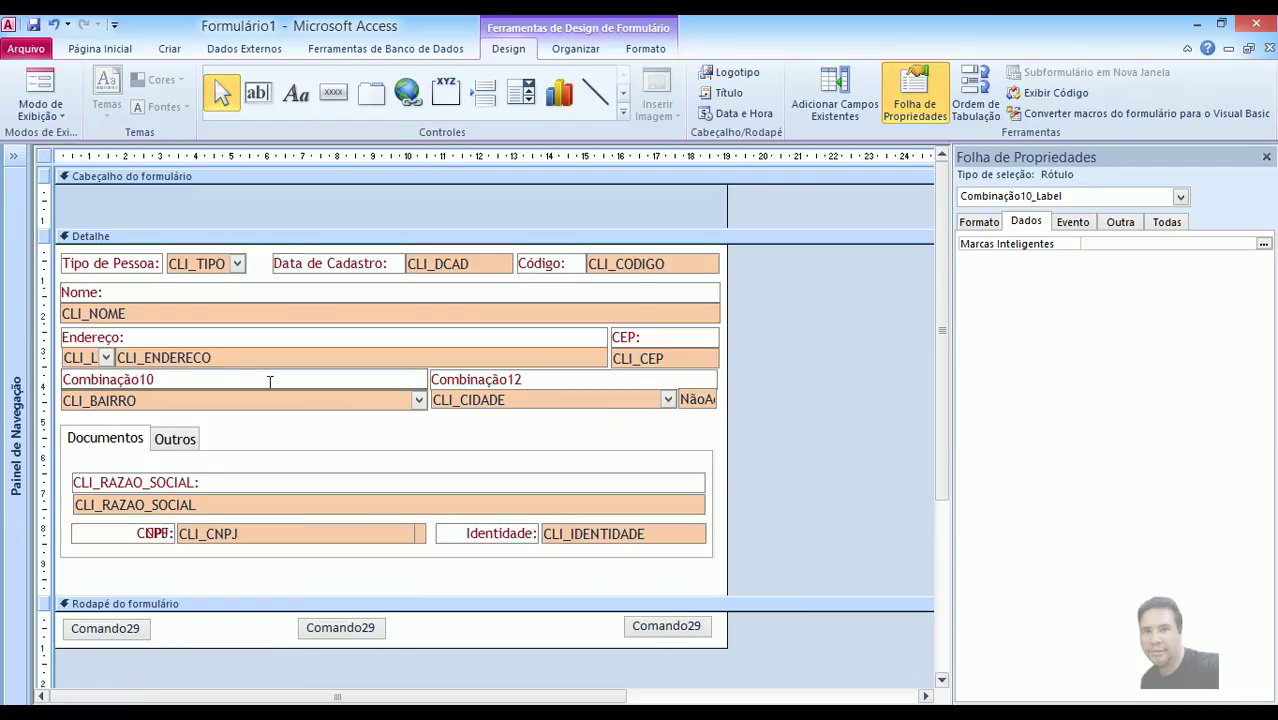
{"action": "key", "text": "BackSpace"}
{"action": "key", "text": "BackSpace"}
{"action": "key", "text": "BackSpace"}
{"action": "key", "text": "BackSpace"}
{"action": "key", "text": "BackSpace"}
{"action": "key", "text": "BackSpace"}
{"action": "key", "text": "BackSpace"}
{"action": "key", "text": "BackSpace"}
{"action": "type", "text": "Bairro:"}
{"action": "key", "text": "Return"}
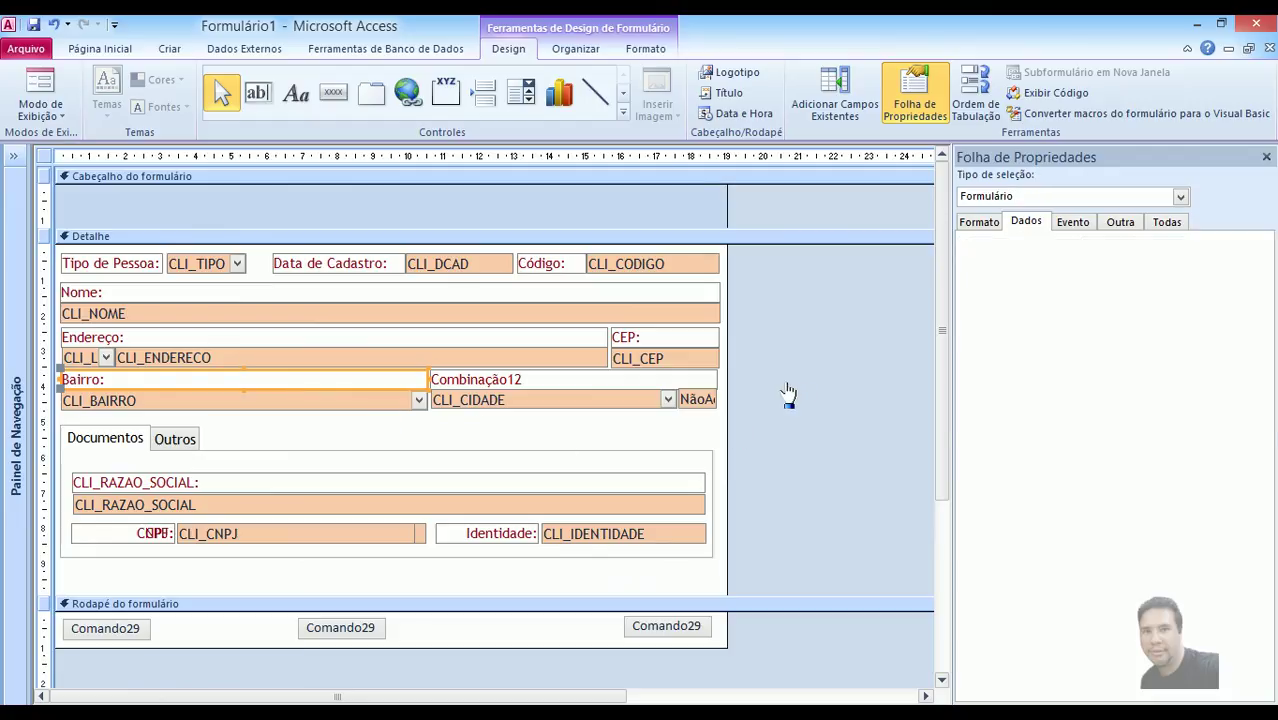
Rename the CLI_CIDADE combo box as cboEstado while showing all of its properties.
{"action": "left_click", "coordinate": [470, 400]}
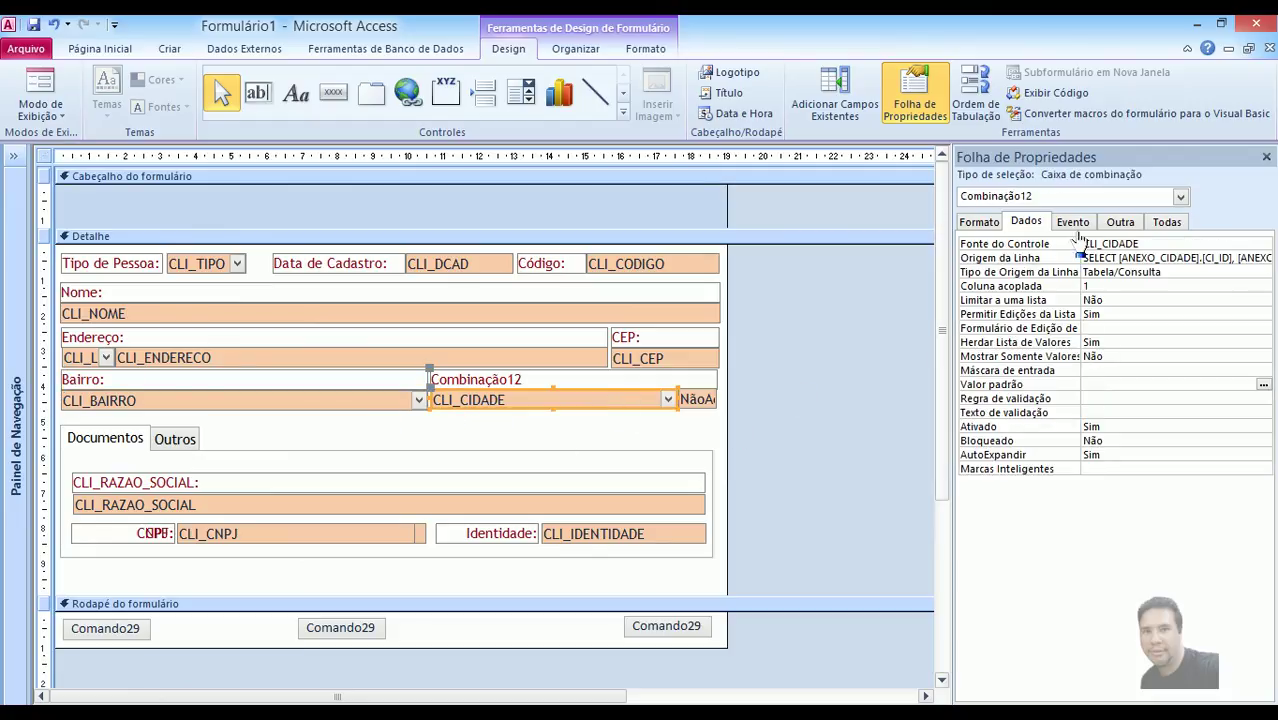
{"action": "left_click", "coordinate": [1166, 221]}
{"action": "left_click_drag", "start_coordinate": [1265, 656], "coordinate": [1267, 262]}
{"action": "left_click", "coordinate": [1032, 246]}
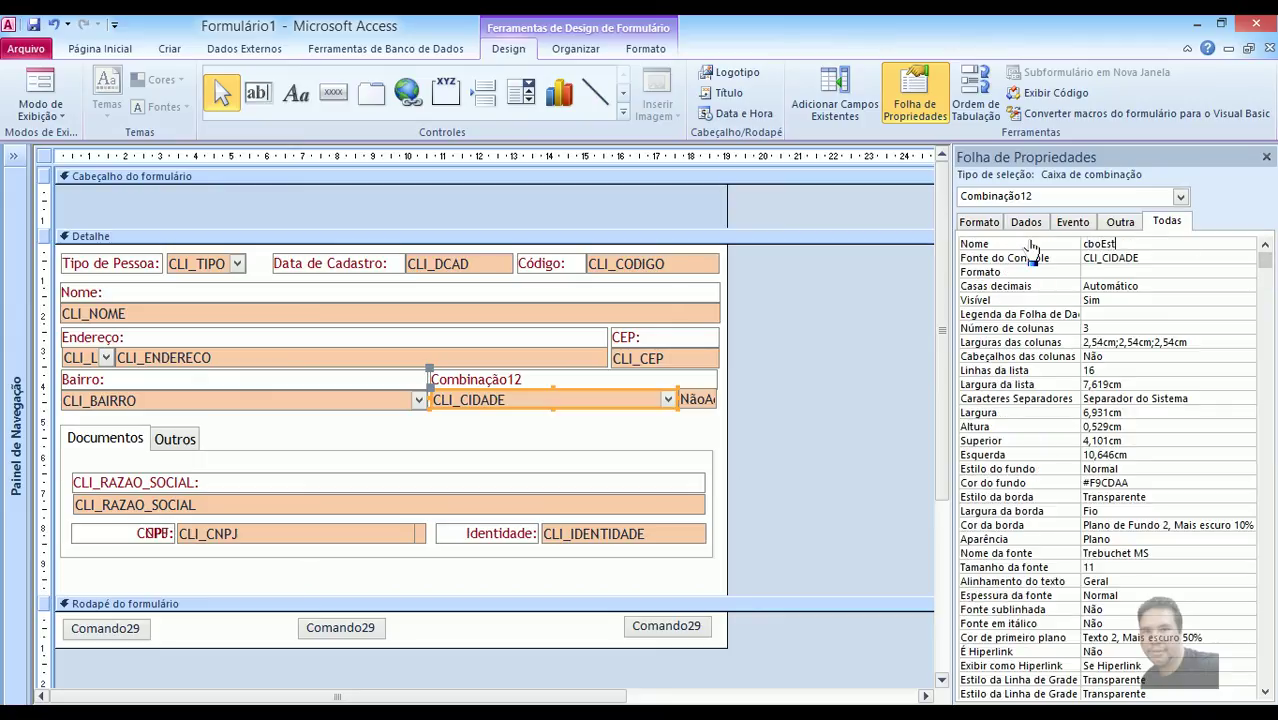
{"action": "type", "text": "o"}
{"action": "key", "text": "Return"}
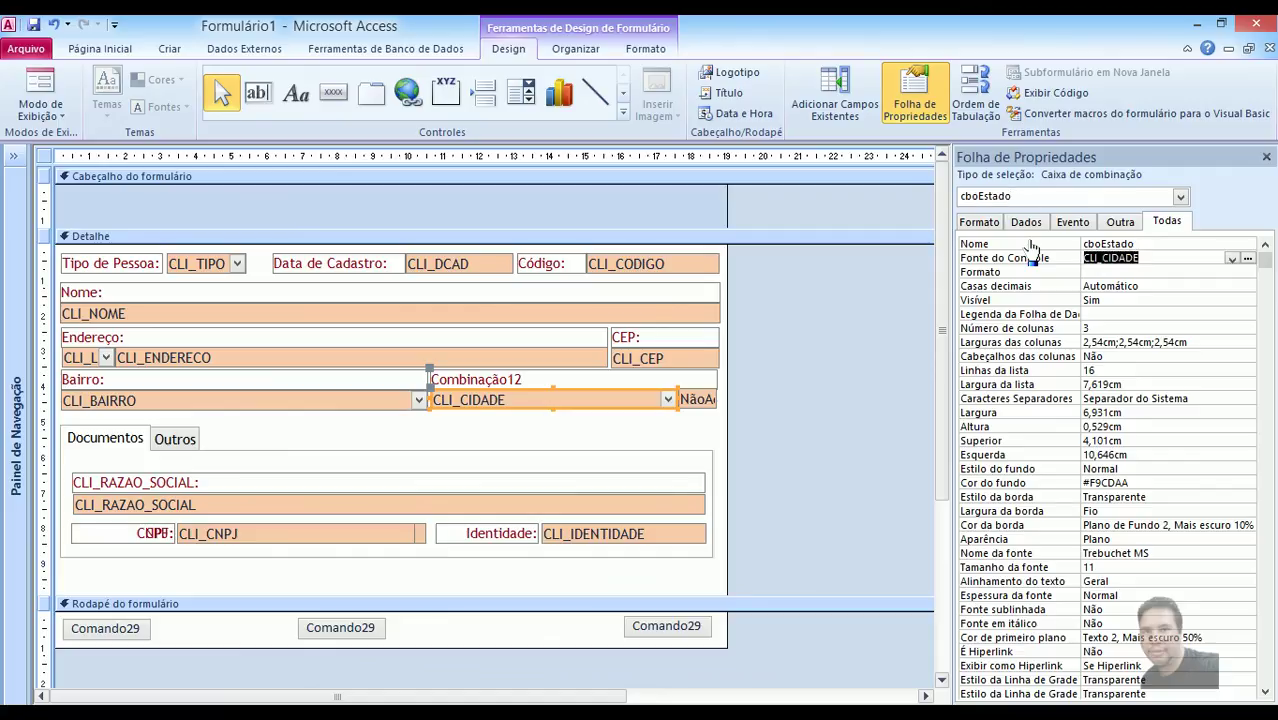
Set the cboEstado combo box's column widths to 0cm;8cm;1cm and its list width to 8cm.
{"action": "left_click", "coordinate": [1025, 328]}
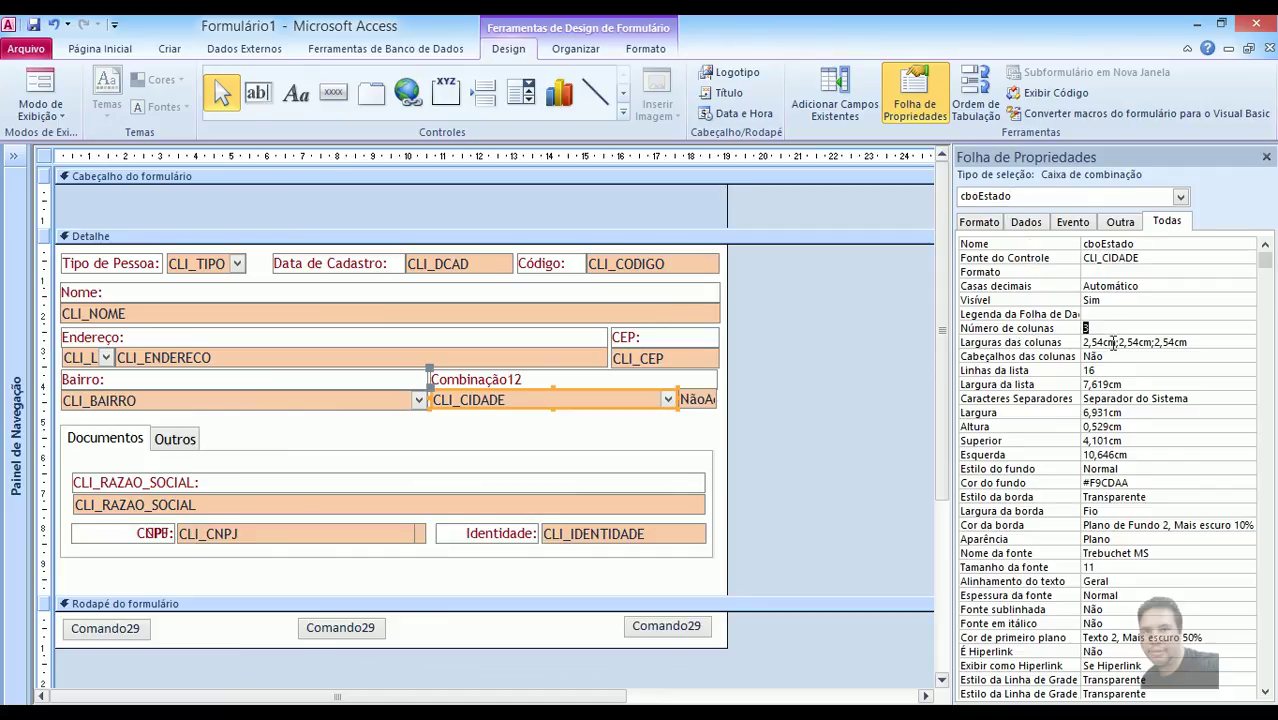
{"action": "left_click", "coordinate": [1055, 342]}
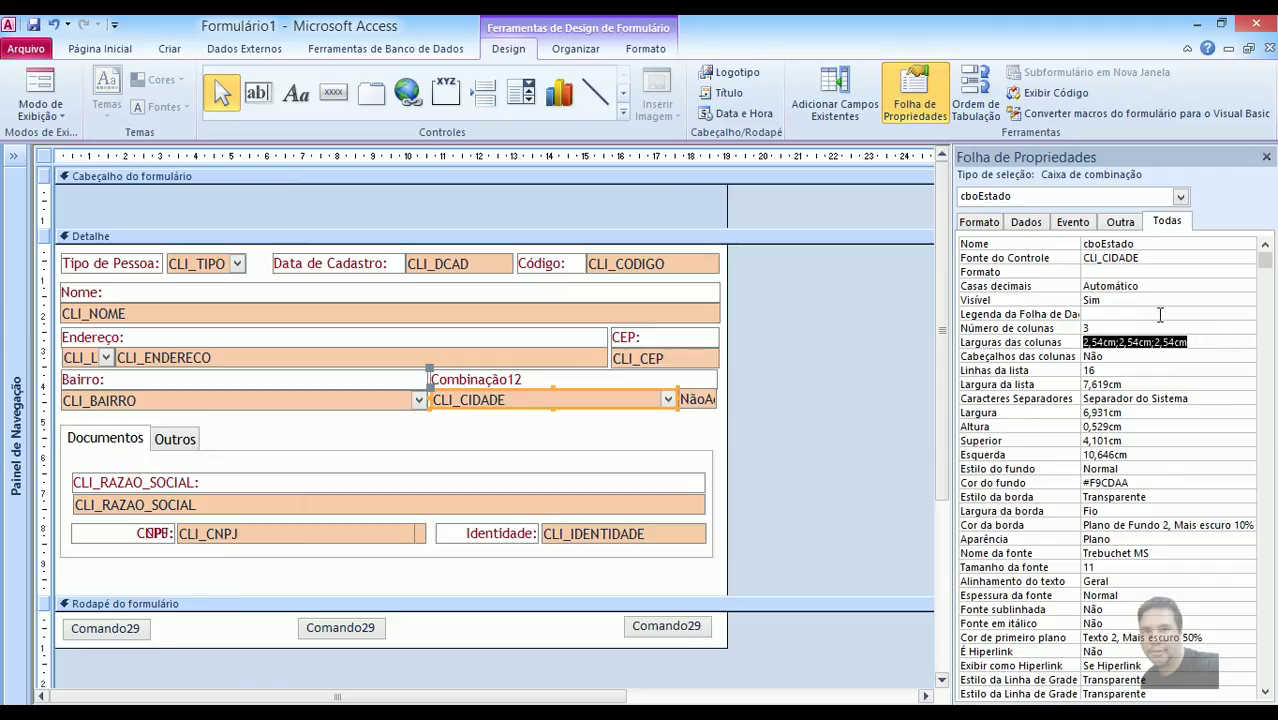
{"action": "type", "text": "0cm;8cm;1cm"}
{"action": "key", "text": "Return"}
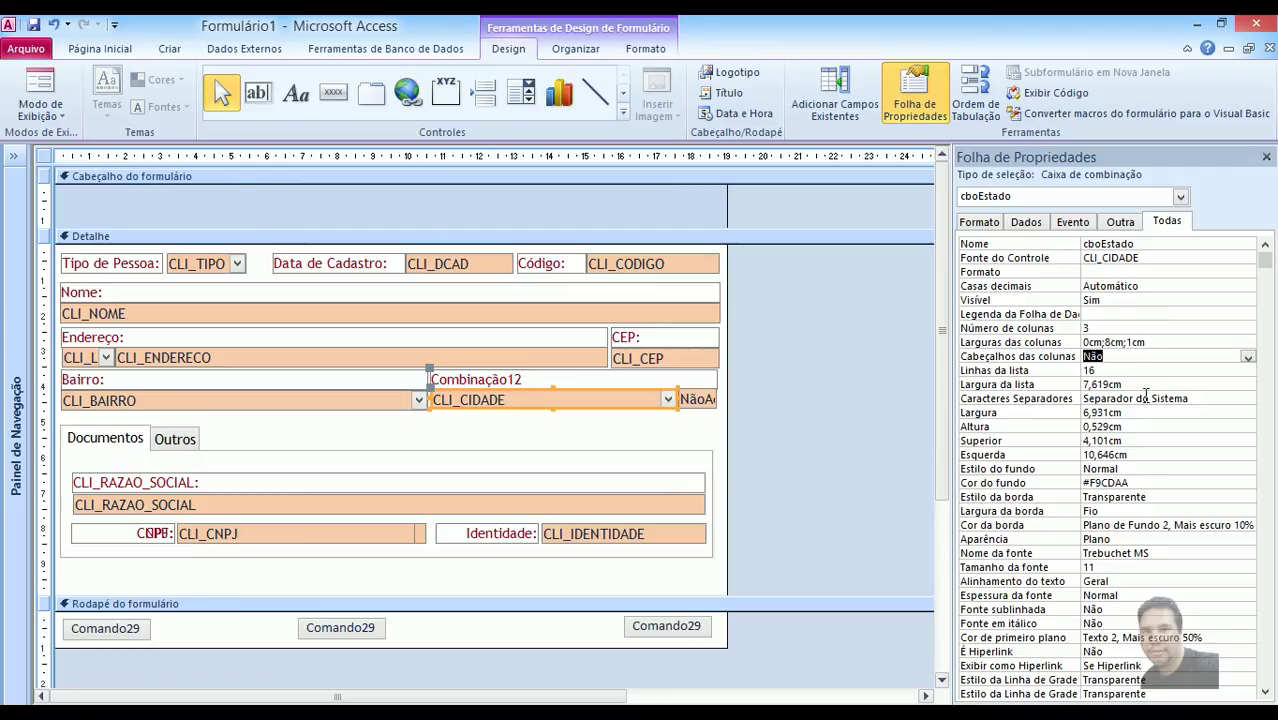
{"action": "left_click", "coordinate": [1060, 388]}
{"action": "left_click", "coordinate": [1190, 389]}
{"action": "key", "text": "shift+Home"}
{"action": "type", "text": "8cm"}
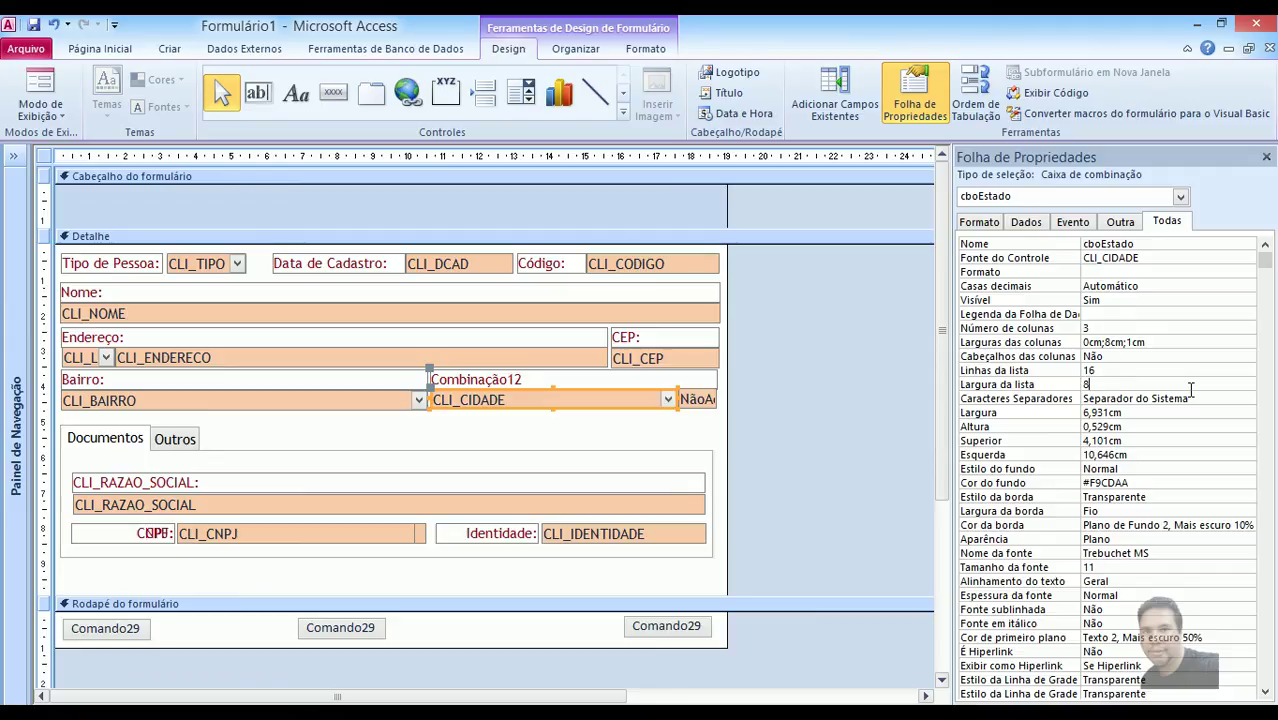
{"action": "key", "text": "Return"}
{"action": "left_click", "coordinate": [685, 425]}
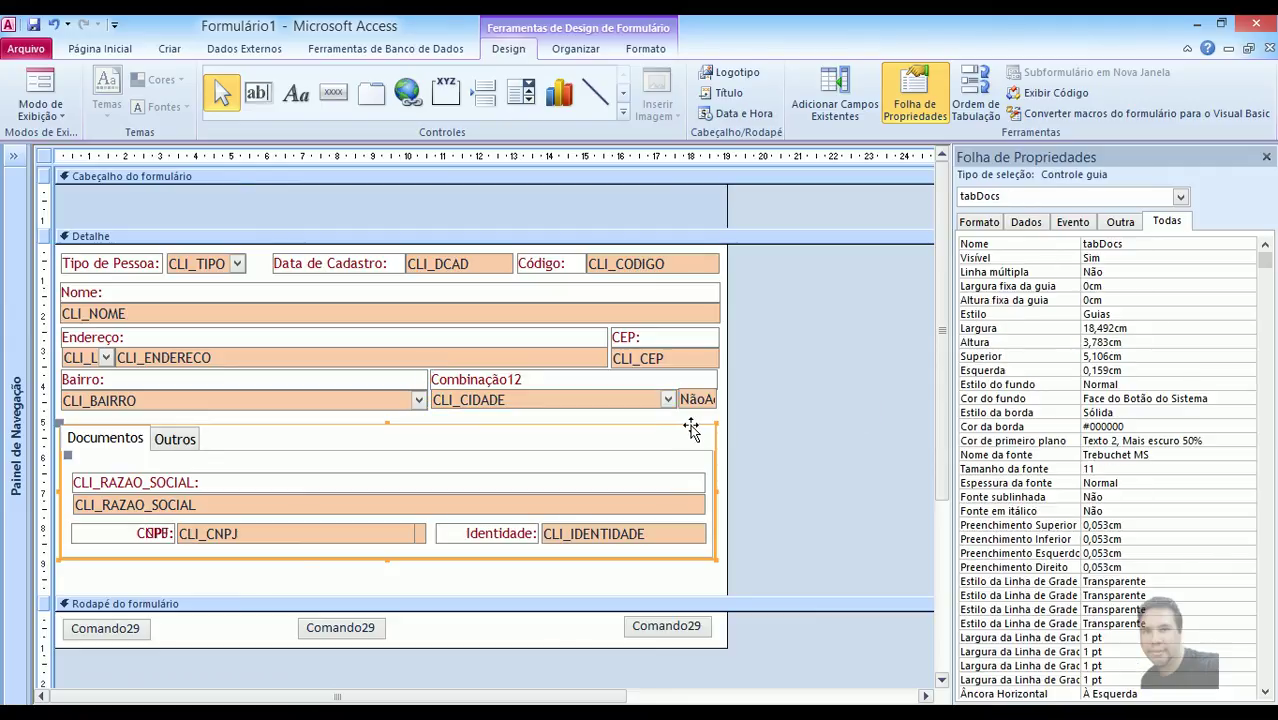
{"action": "left_click", "coordinate": [785, 413]}
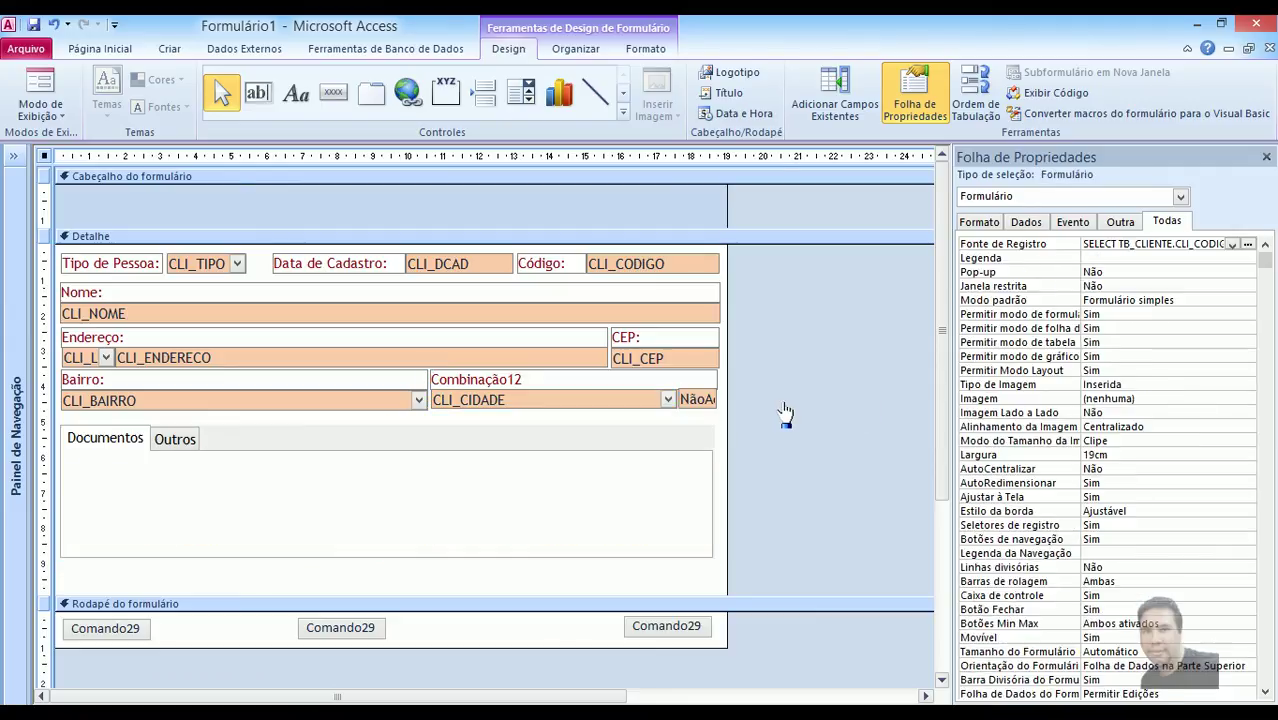
{"action": "left_click", "coordinate": [688, 404]}
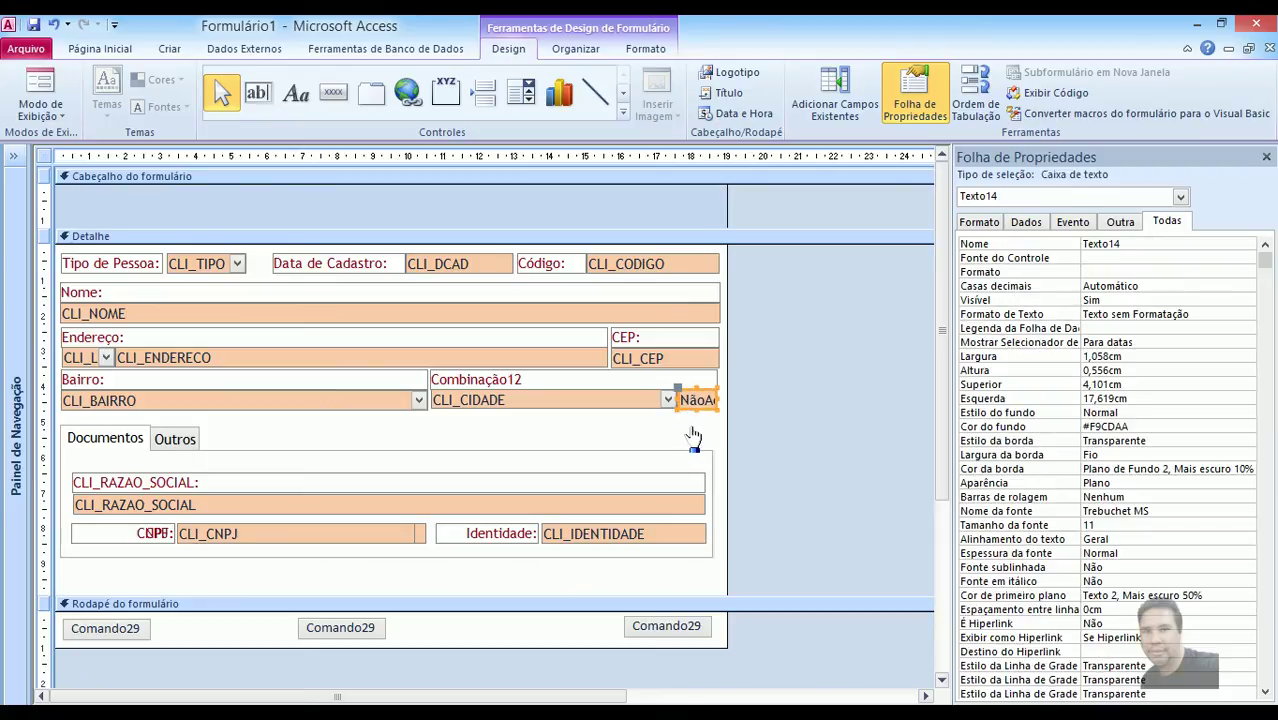
{"action": "left_click", "coordinate": [688, 430]}
{"action": "left_click", "coordinate": [800, 425]}
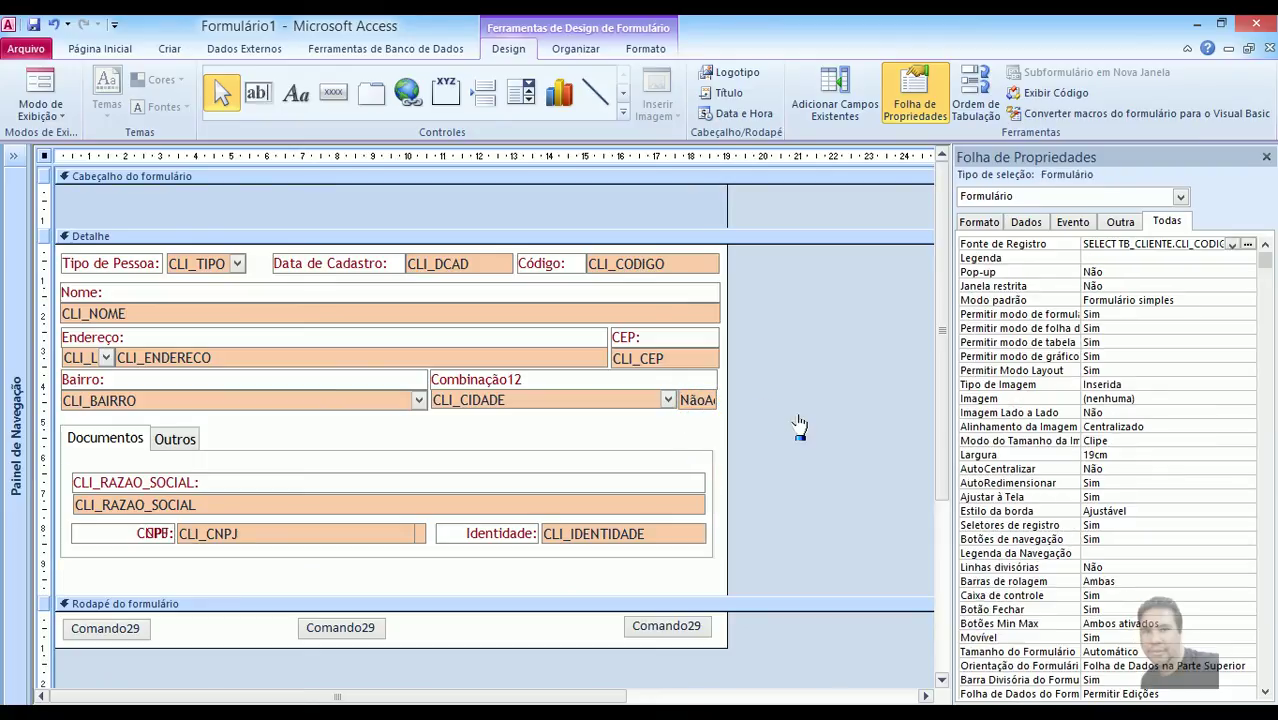
Change the caption of the Combinação12 label above the CLI_CIDADE combo box to "Estado".
{"action": "left_click", "coordinate": [540, 398]}
{"action": "left_click", "coordinate": [577, 380]}
{"action": "left_click", "coordinate": [577, 380]}
{"action": "key", "text": "BackSpace"}
{"action": "key", "text": "BackSpace"}
{"action": "key", "text": "BackSpace"}
{"action": "key", "text": "BackSpace"}
{"action": "key", "text": "BackSpace"}
{"action": "key", "text": "BackSpace"}
{"action": "key", "text": "BackSpace"}
{"action": "key", "text": "BackSpace"}
{"action": "key", "text": "BackSpace"}
{"action": "key", "text": "BackSpace"}
{"action": "key", "text": "BackSpace"}
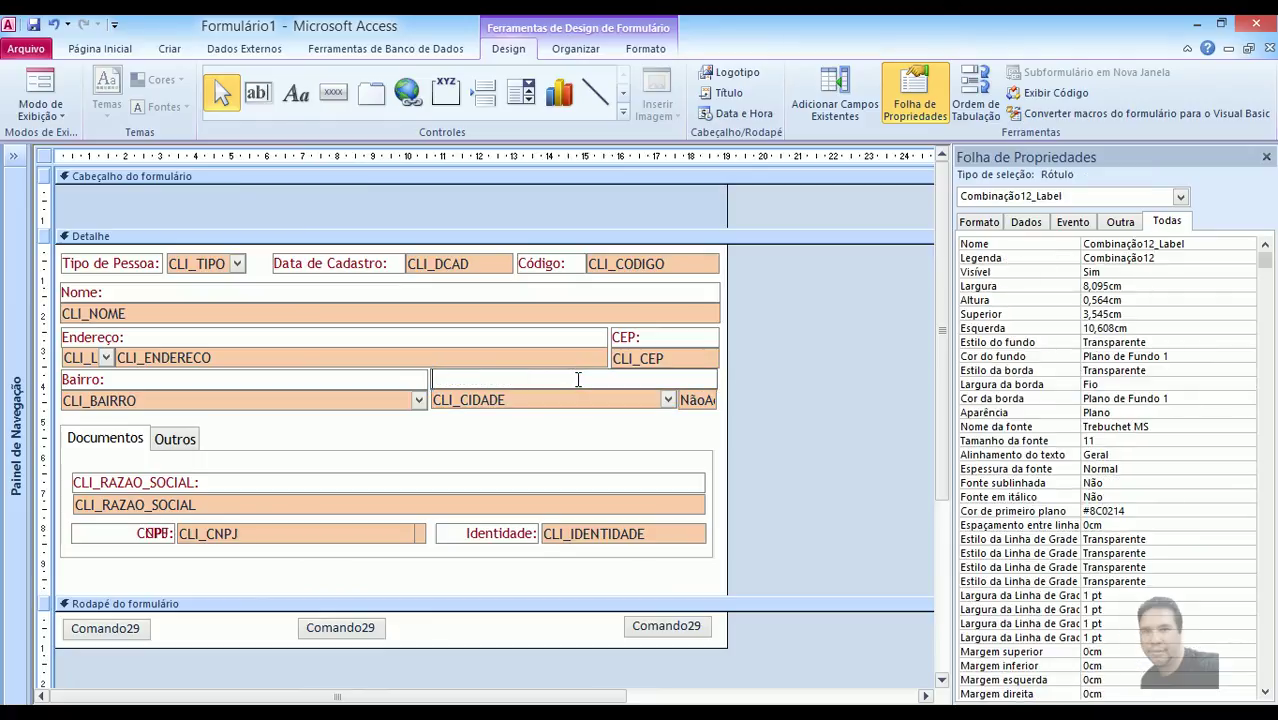
{"action": "type", "text": "Estado"}
{"action": "key", "text": "Return"}
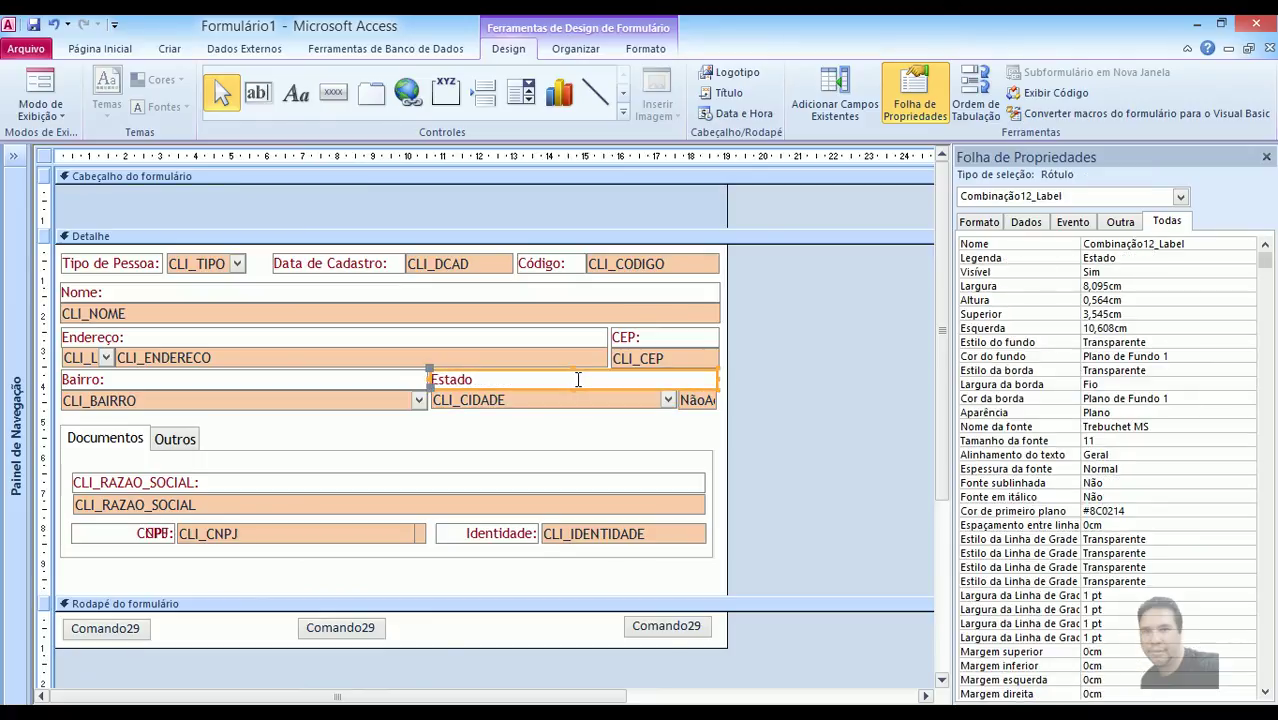
Rename the small unbound text box beside the CLI_CIDADE combo box as txtUf.
{"action": "left_click", "coordinate": [765, 400]}
{"action": "left_click", "coordinate": [706, 403]}
{"action": "left_click", "coordinate": [992, 247]}
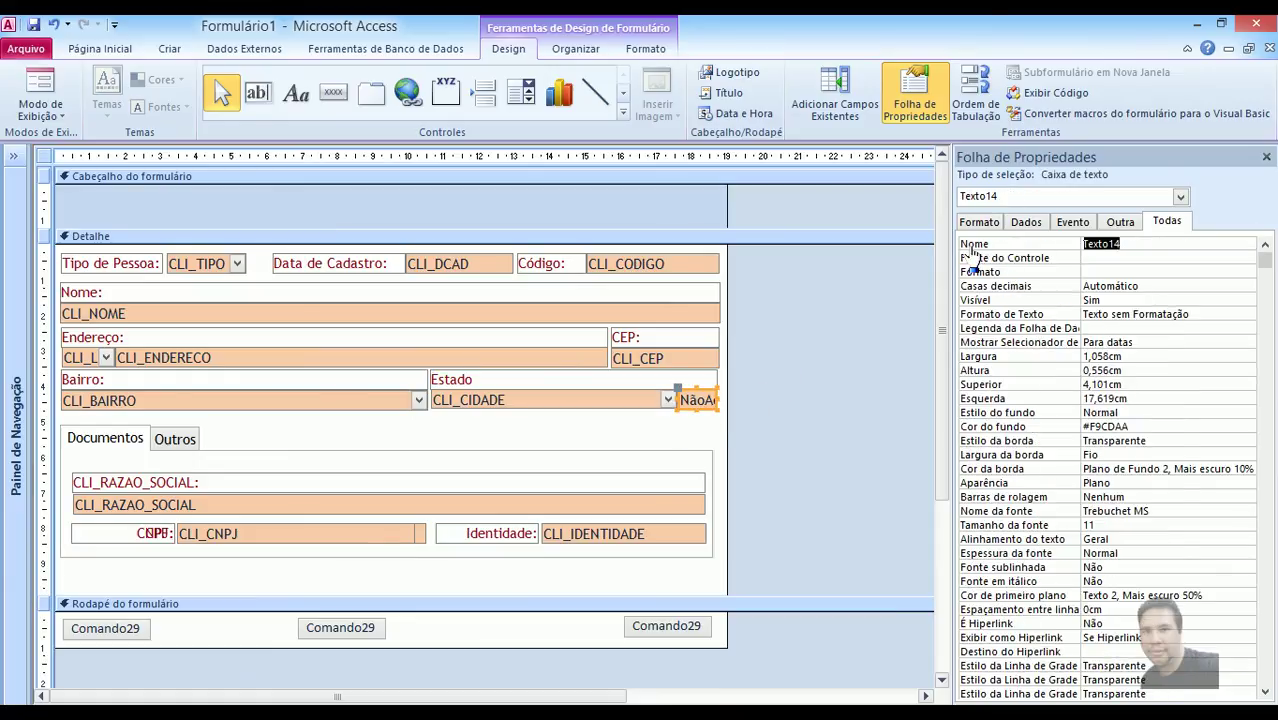
{"action": "left_click", "coordinate": [1145, 247]}
{"action": "left_click", "coordinate": [1034, 246]}
{"action": "type", "text": "txtUf"}
{"action": "key", "text": "Return"}
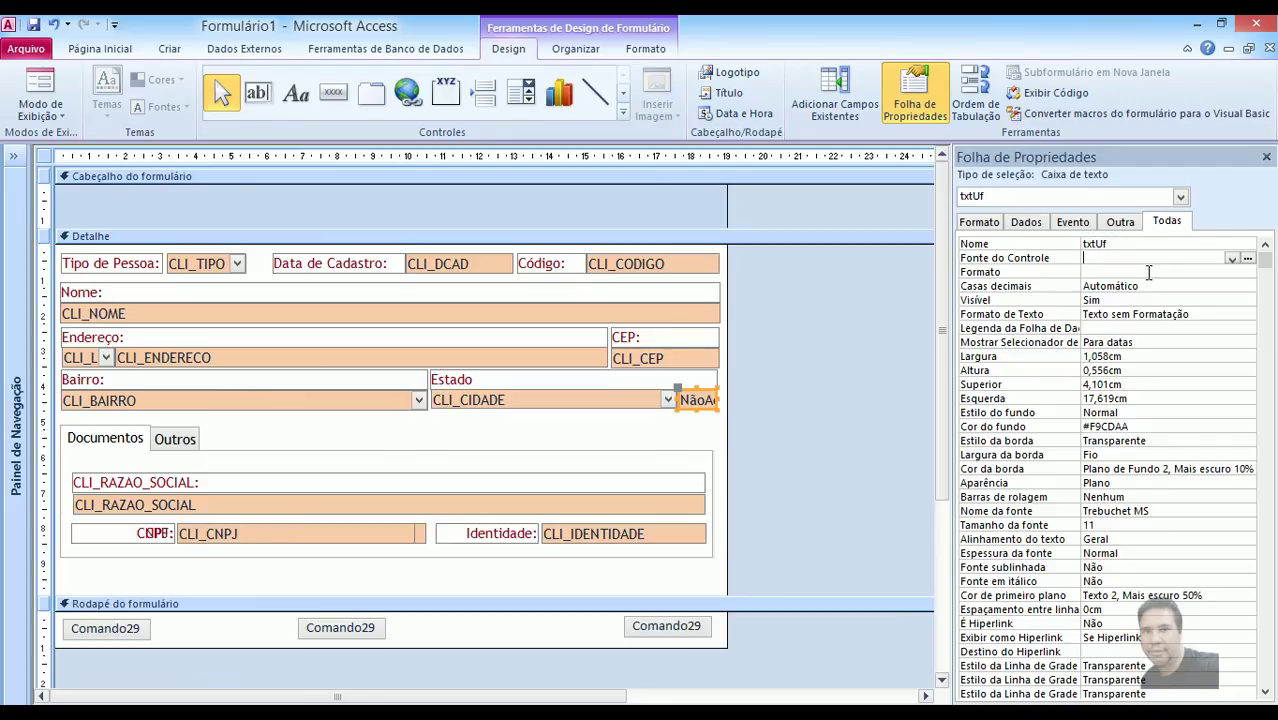
{"action": "left_click", "coordinate": [850, 412]}
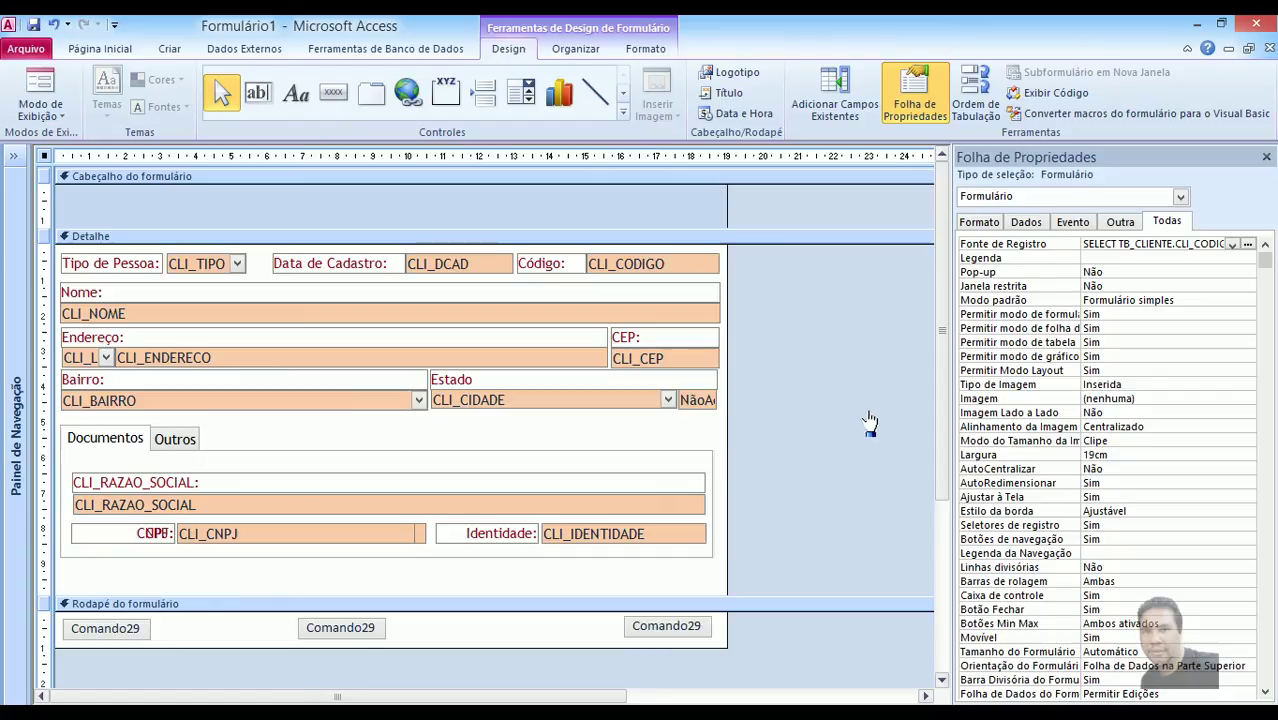
Save the form under the name frmCliente.
{"action": "left_click", "coordinate": [33, 24]}
{"action": "left_click_drag", "start_coordinate": [603, 225], "coordinate": [561, 395]}
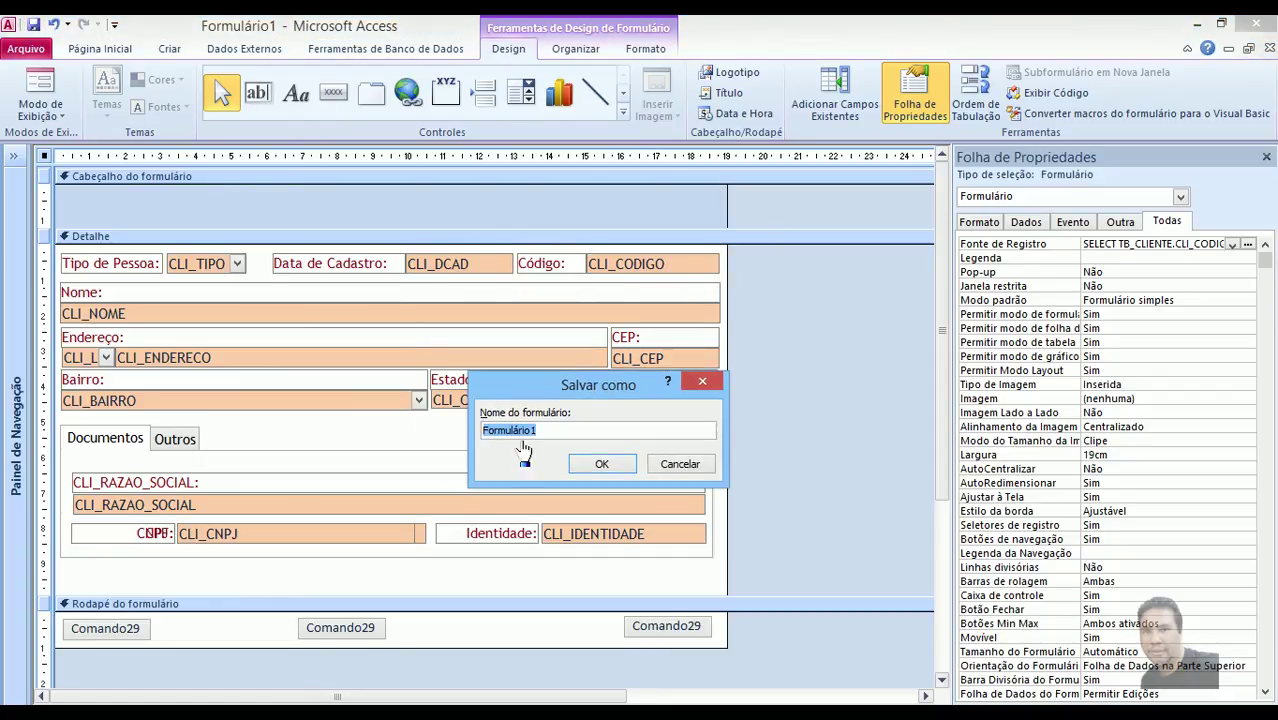
{"action": "type", "text": "f"}
{"action": "key", "text": "Return"}
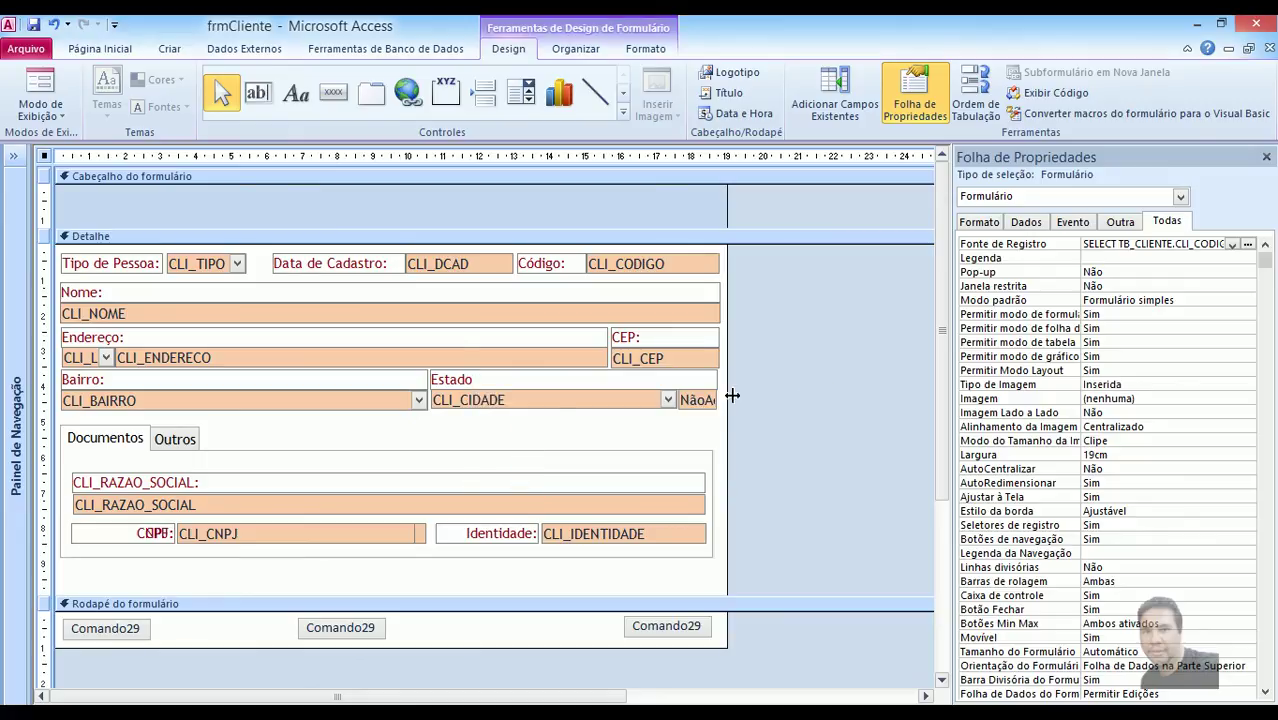
{"action": "left_click", "coordinate": [700, 400]}
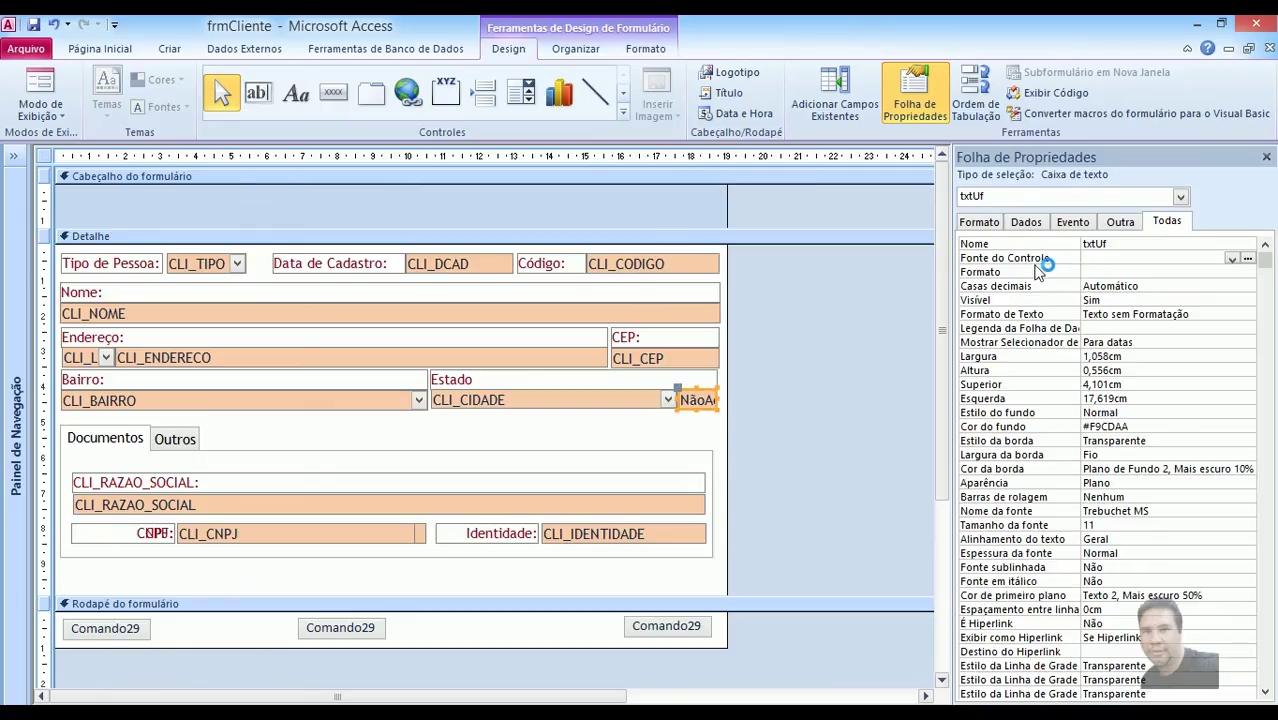
{"action": "left_click", "coordinate": [1113, 259]}
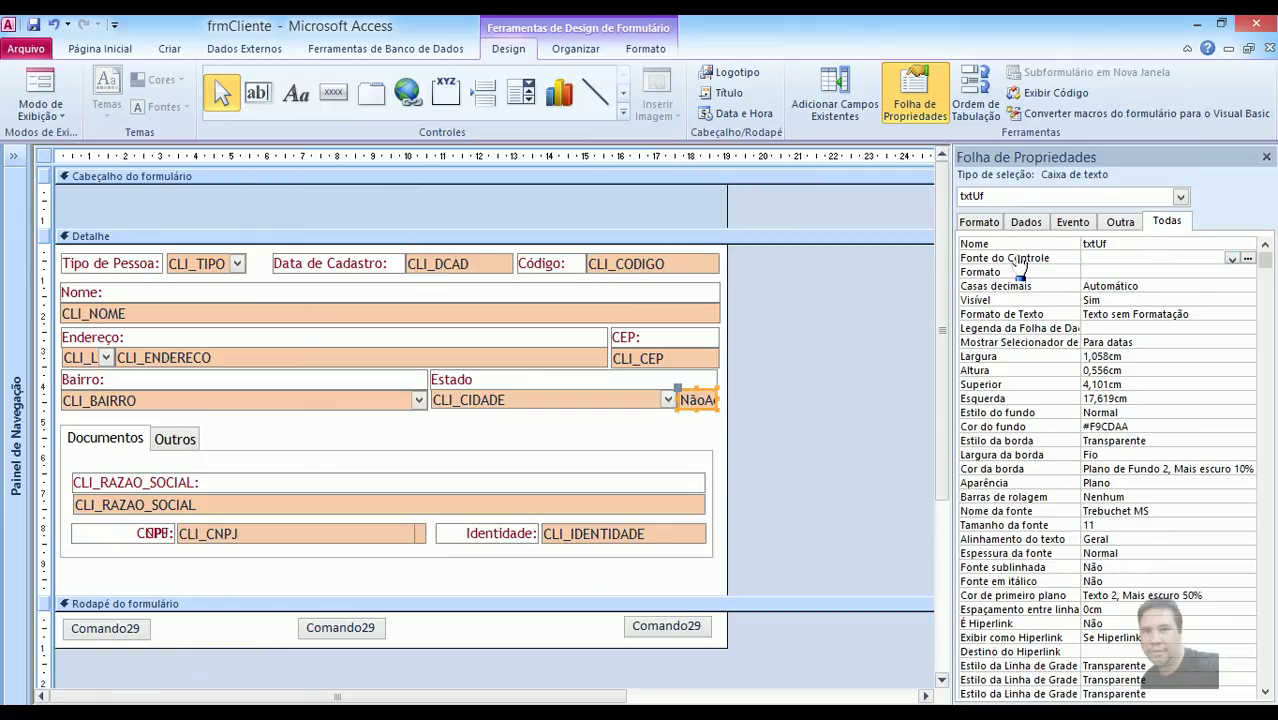
{"action": "left_click", "coordinate": [1247, 258]}
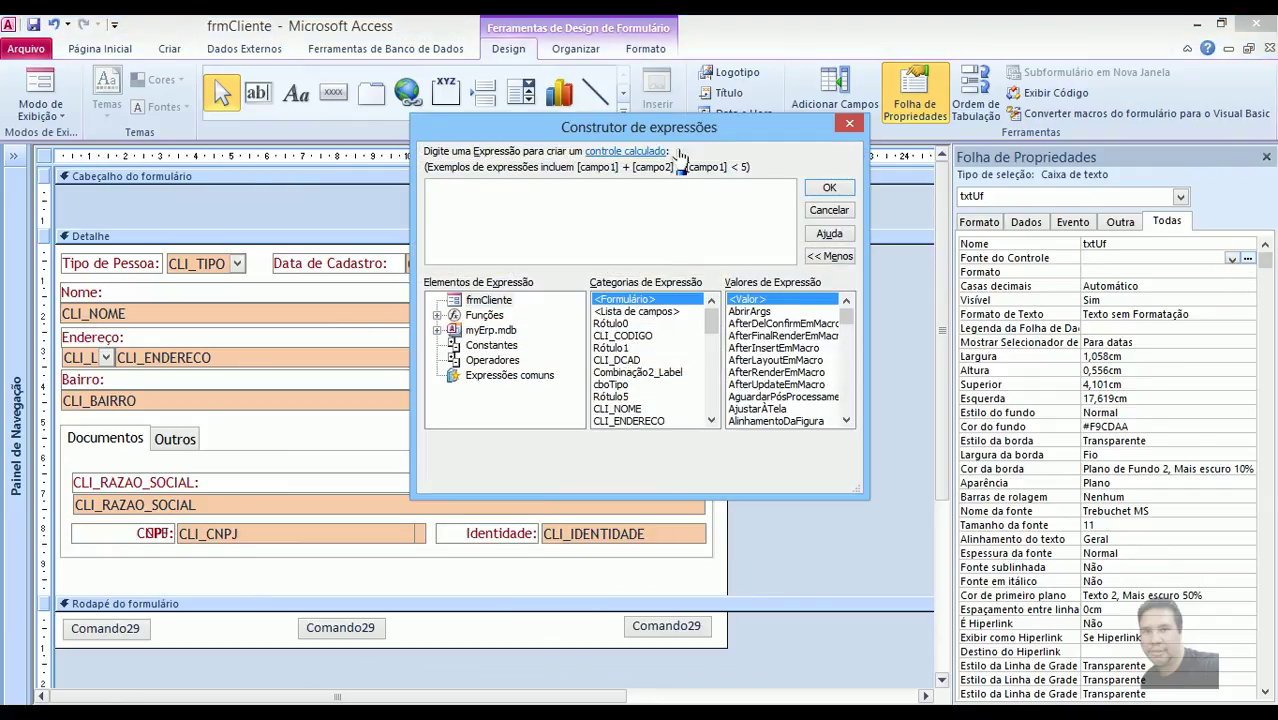
{"action": "left_click_drag", "start_coordinate": [696, 133], "coordinate": [551, 265]}
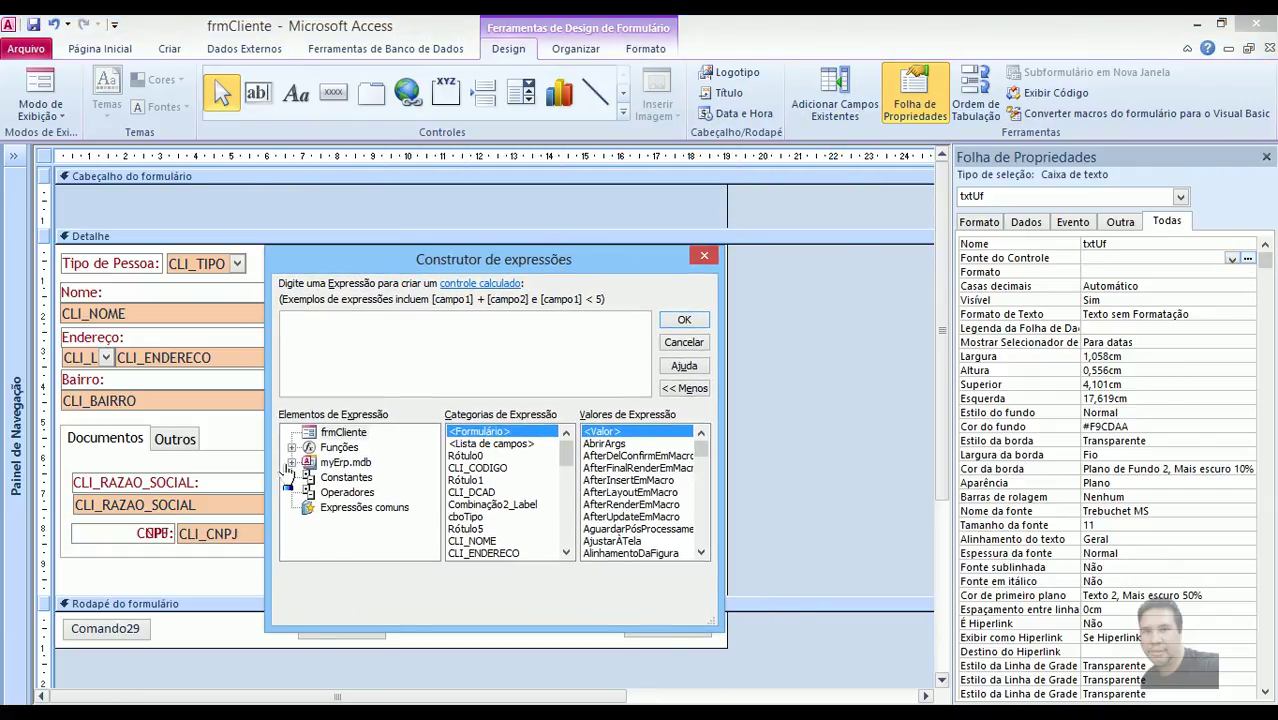
{"action": "left_click", "coordinate": [343, 434]}
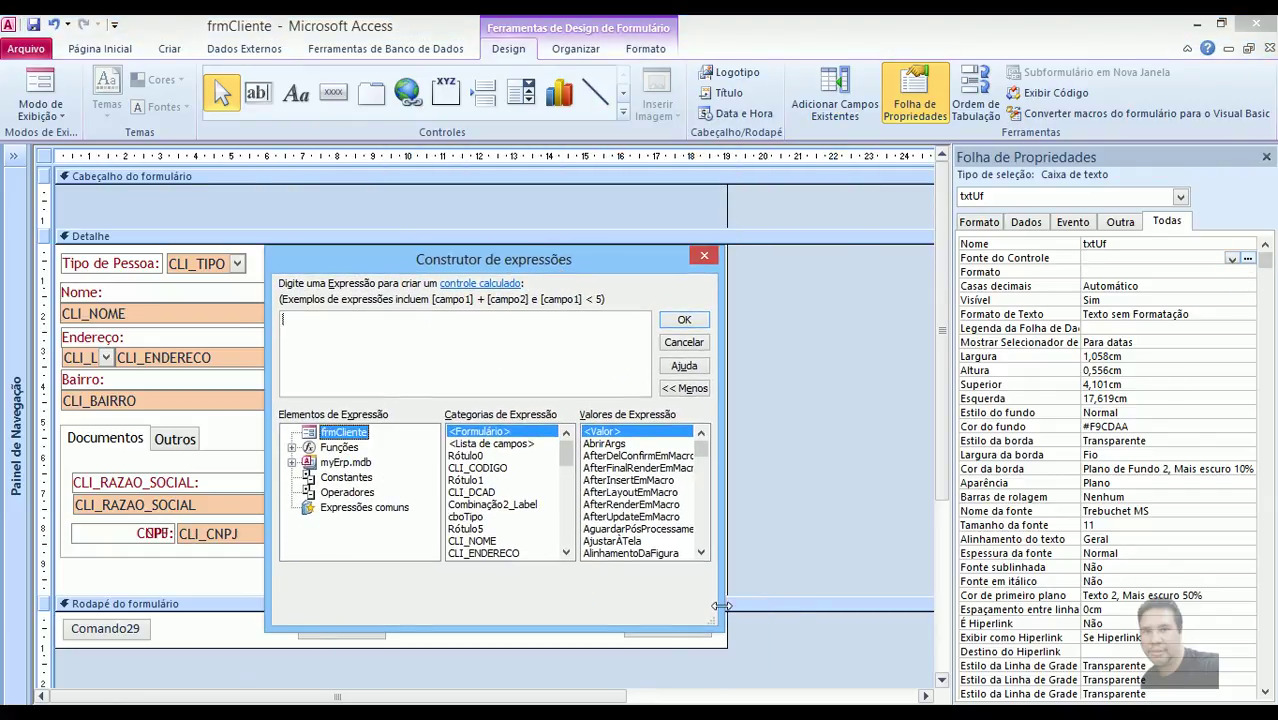
{"action": "left_click_drag", "start_coordinate": [718, 612], "coordinate": [946, 702]}
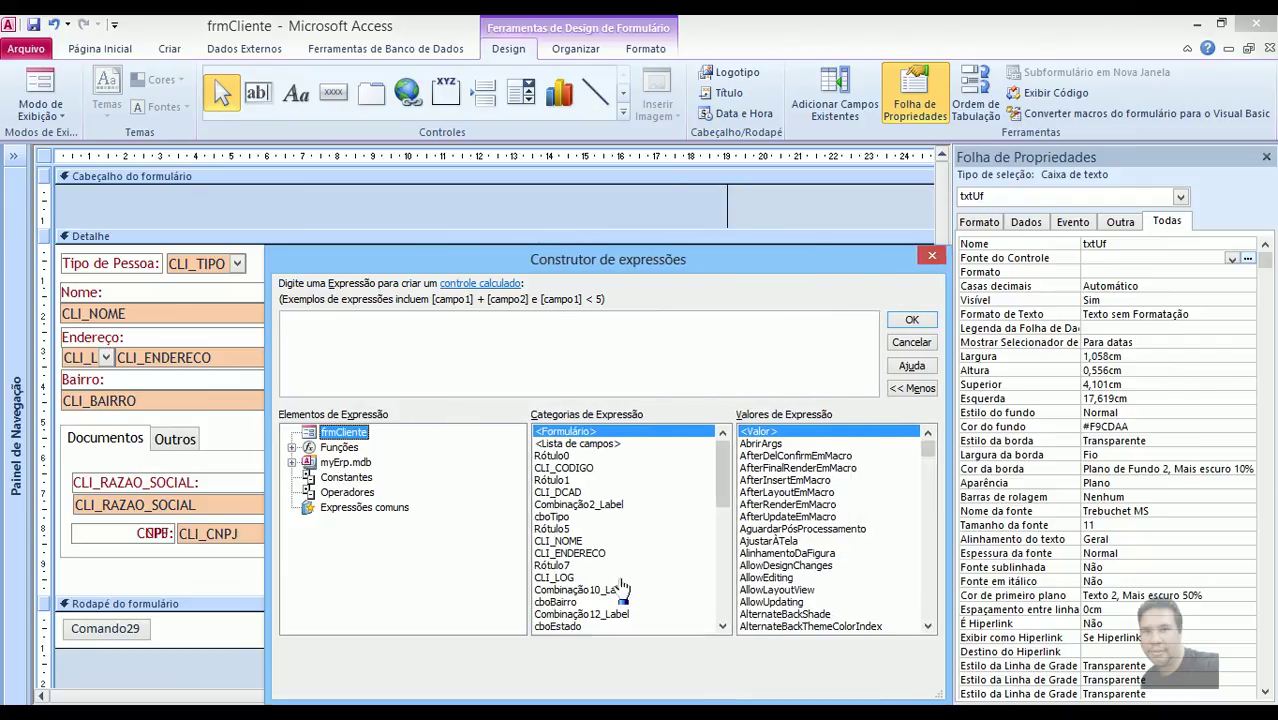
{"action": "left_click", "coordinate": [558, 627]}
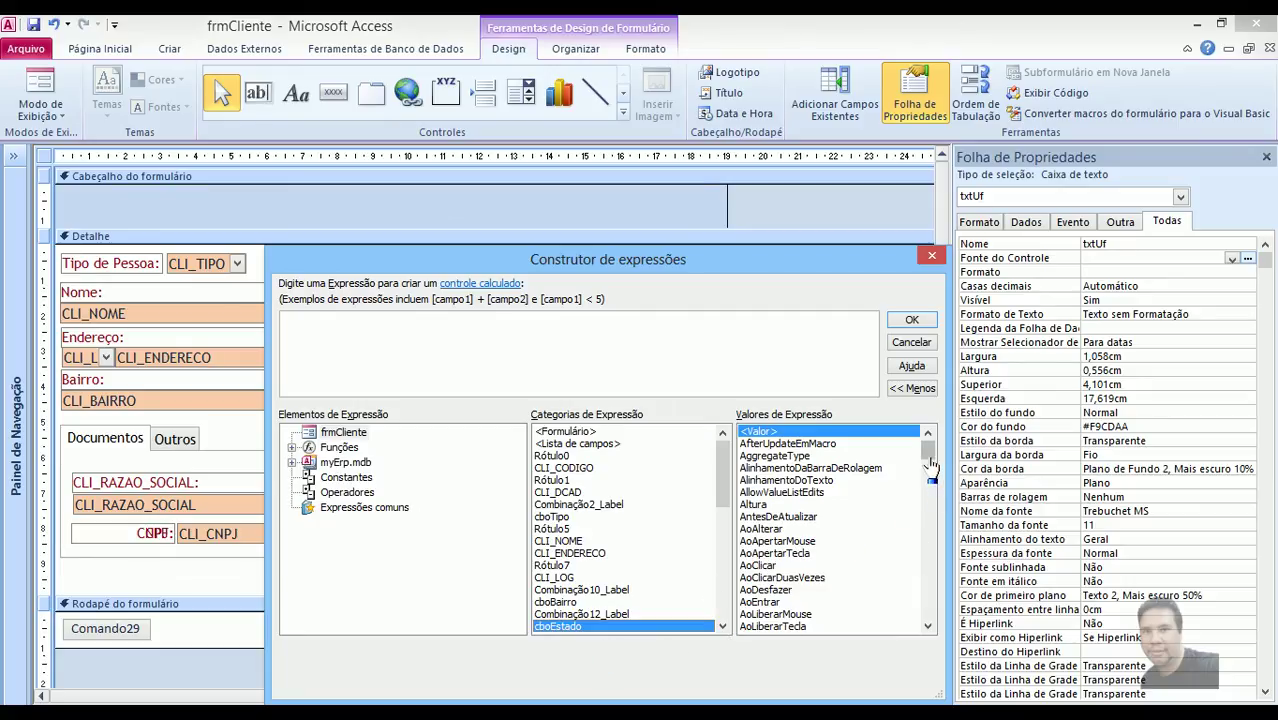
{"action": "left_click_drag", "start_coordinate": [929, 457], "coordinate": [929, 490]}
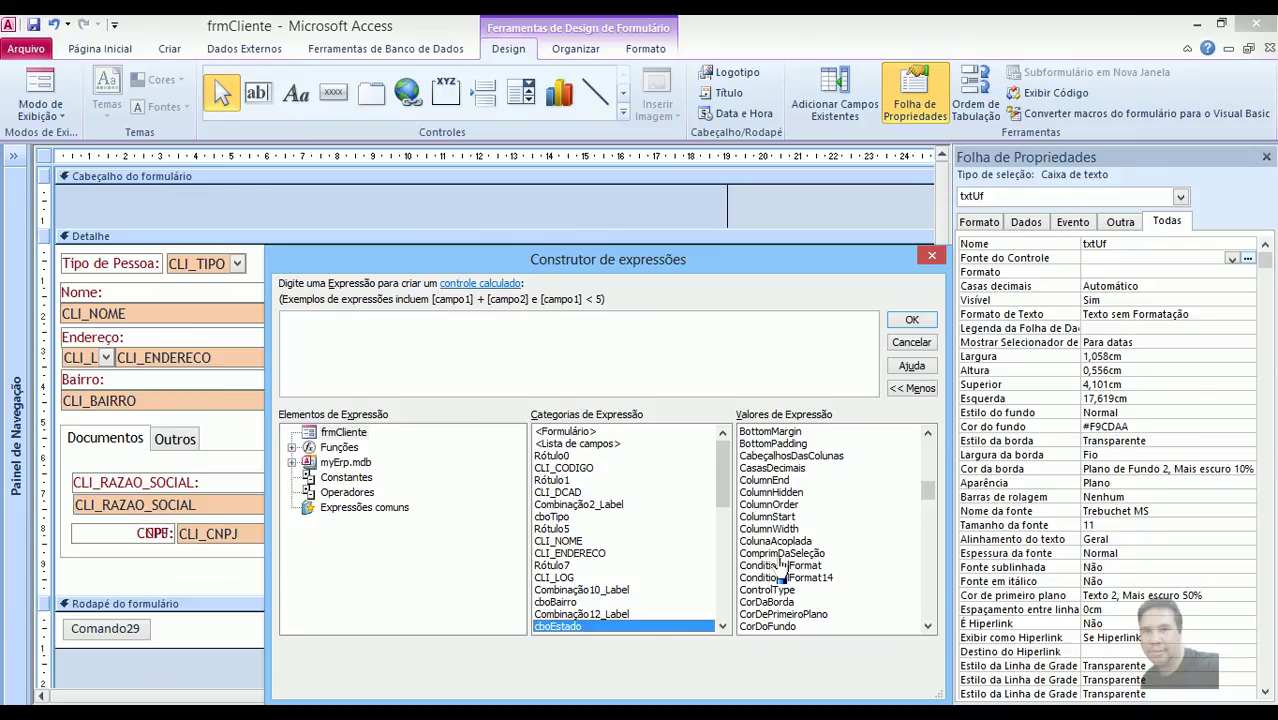
{"action": "left_click", "coordinate": [899, 345]}
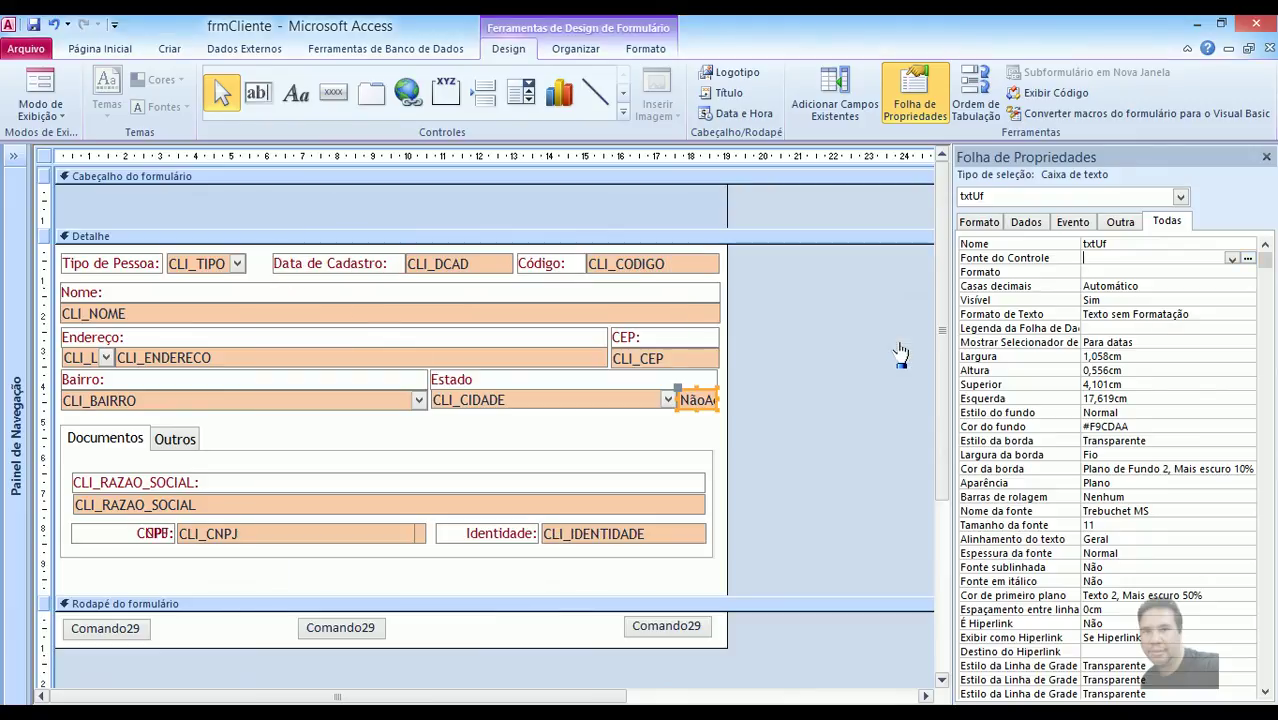
Copy the name of the cboEstado combo box from its properties.
{"action": "left_click", "coordinate": [614, 428]}
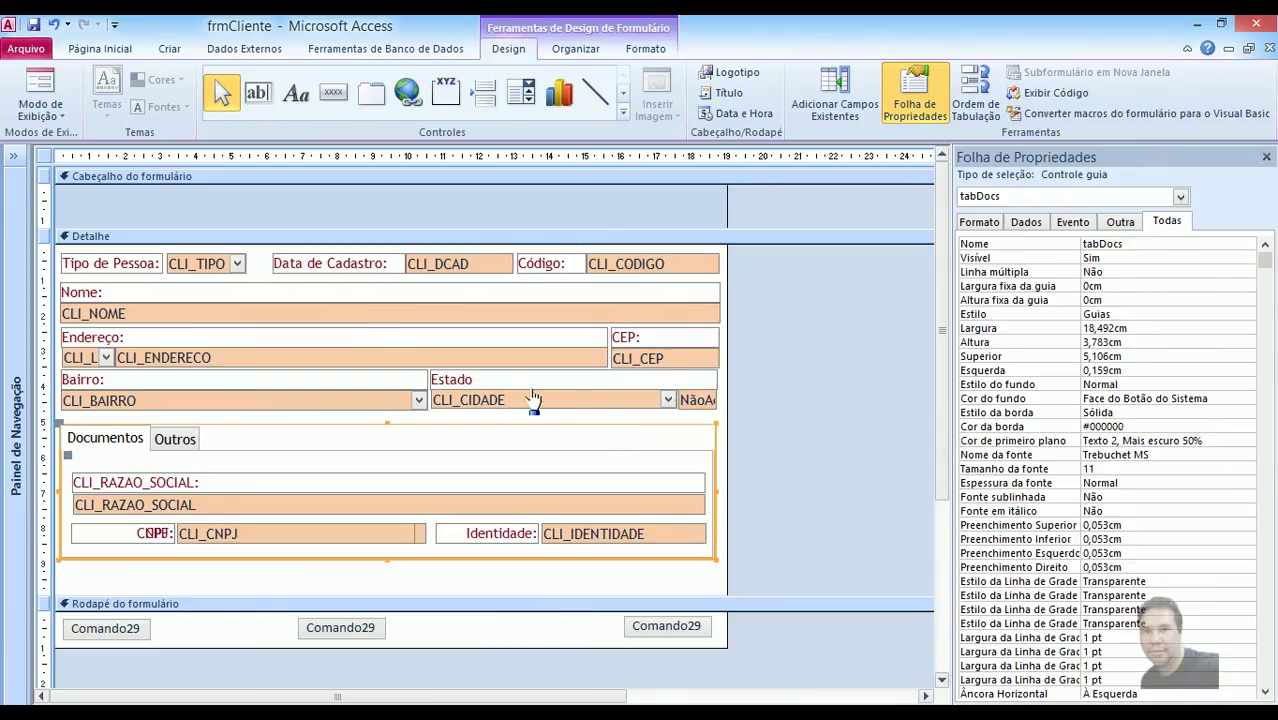
{"action": "left_click", "coordinate": [553, 400]}
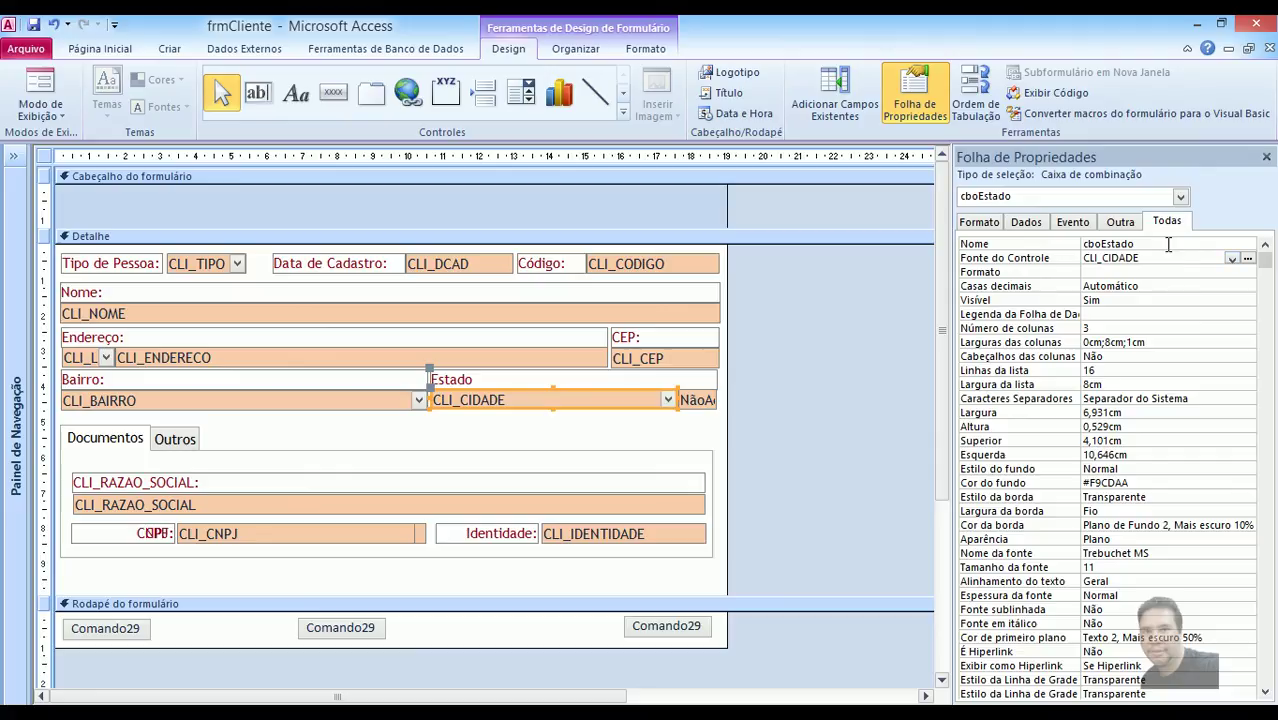
{"action": "left_click", "coordinate": [1166, 245]}
{"action": "key", "text": "ctrl+c"}
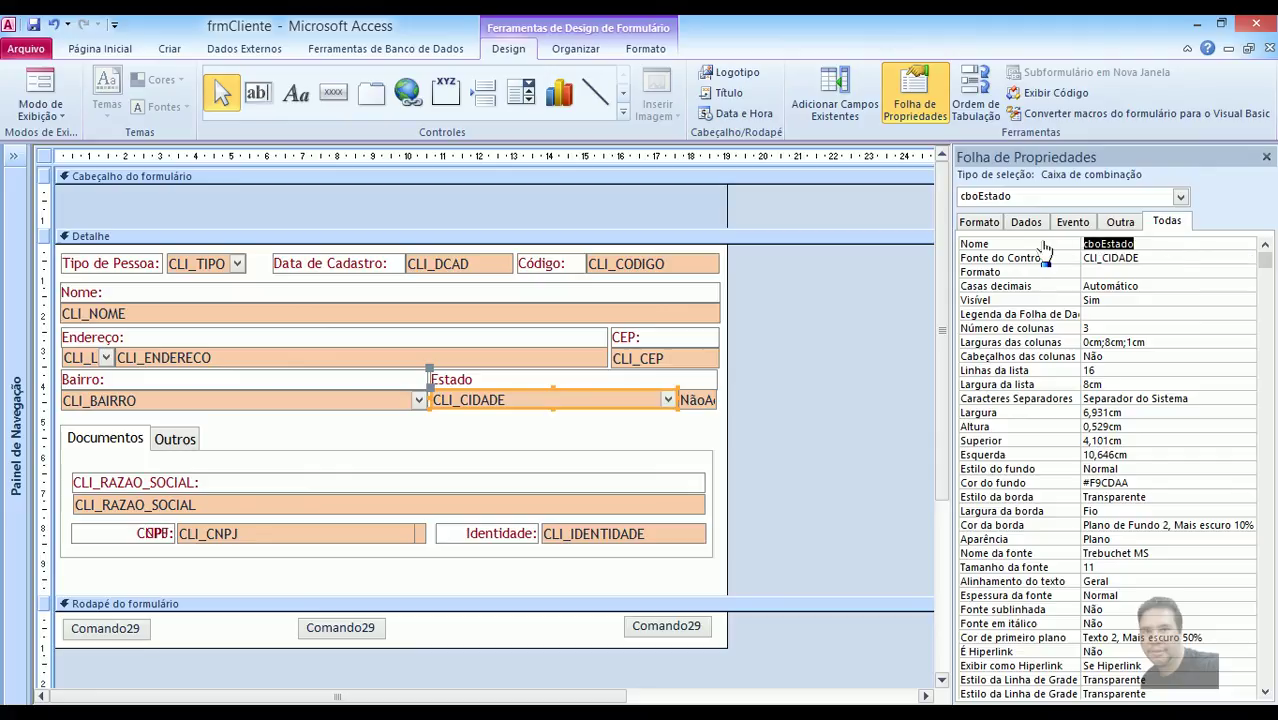
Set the control source of the txtUf text box to [cboEstado].column(2), widening the property sheet for the expression.
{"action": "left_click", "coordinate": [708, 402]}
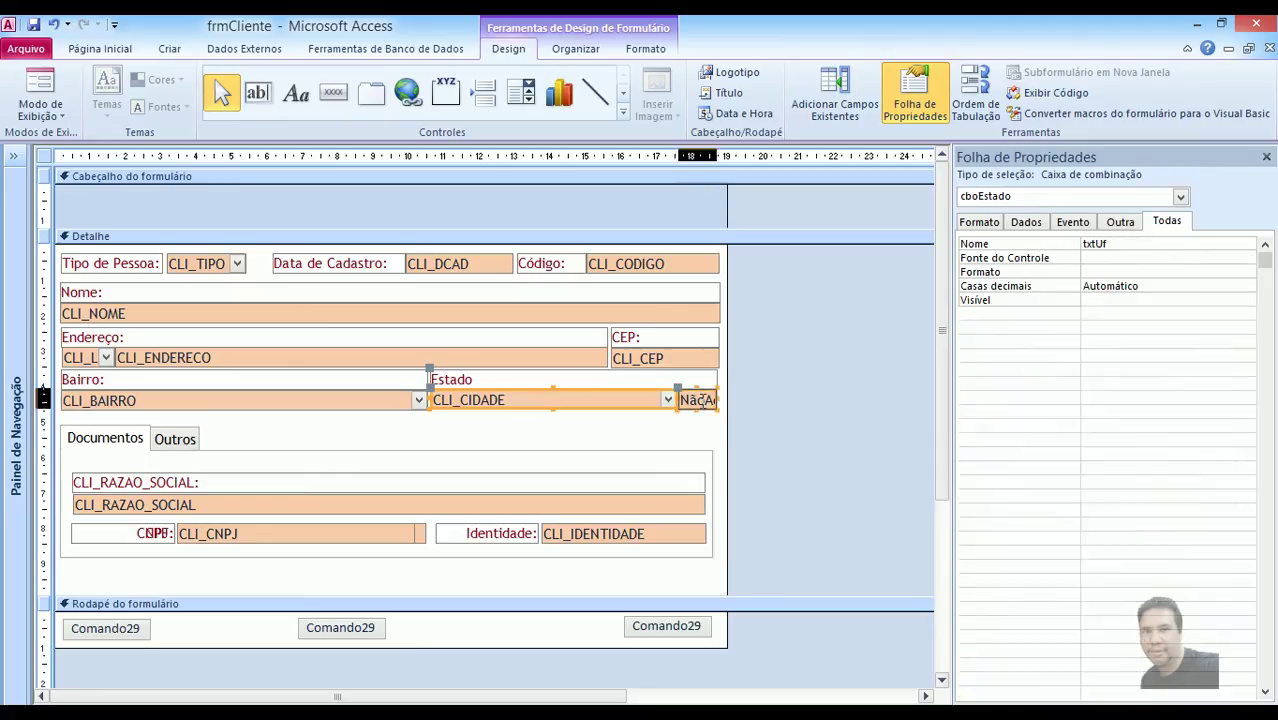
{"action": "left_click", "coordinate": [1115, 260]}
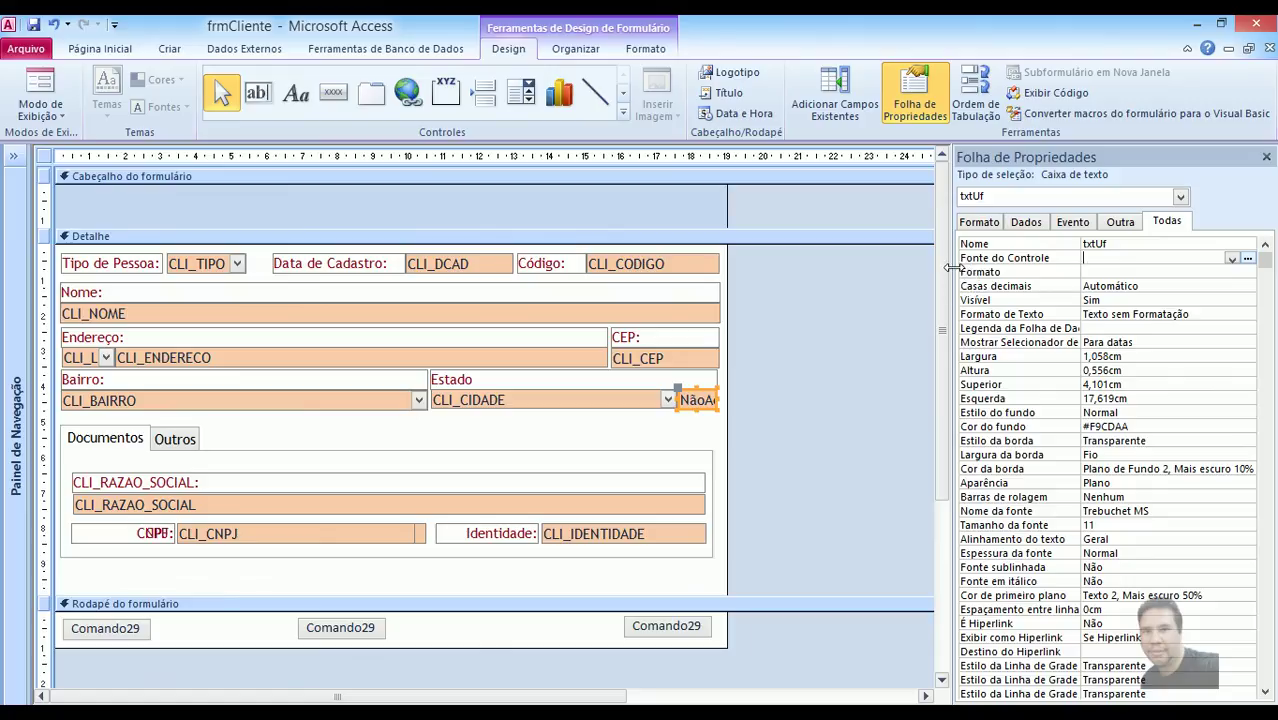
{"action": "left_click_drag", "start_coordinate": [949, 267], "coordinate": [842, 267]}
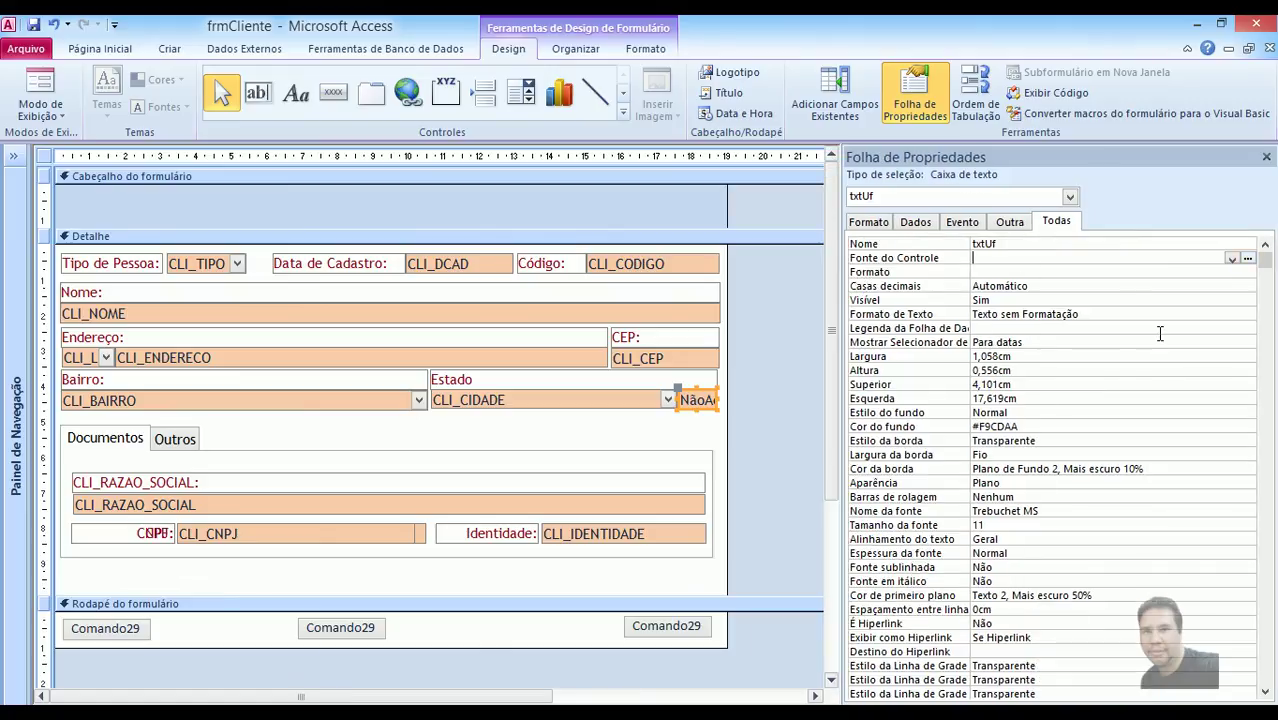
{"action": "type", "text": "["}
{"action": "key", "text": "ctrl+v"}
{"action": "type", "text": "].column"}
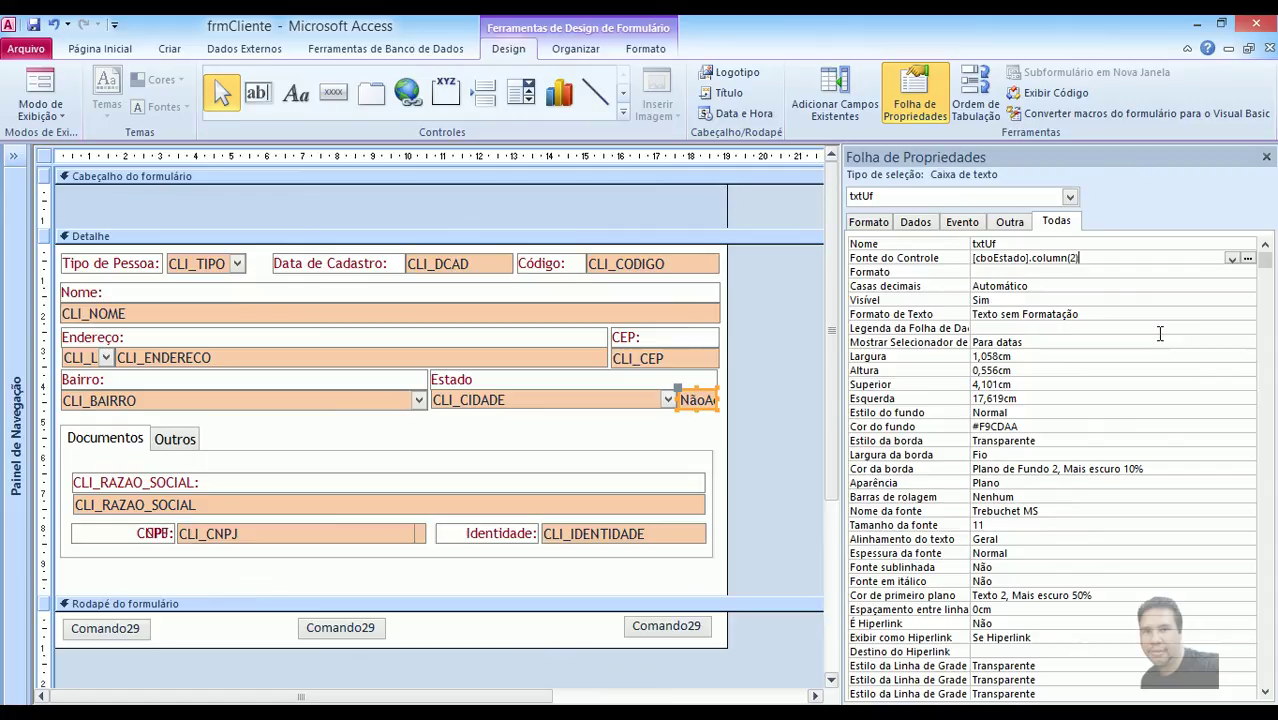
{"action": "type", "text": "(2)"}
{"action": "key", "text": "Return"}
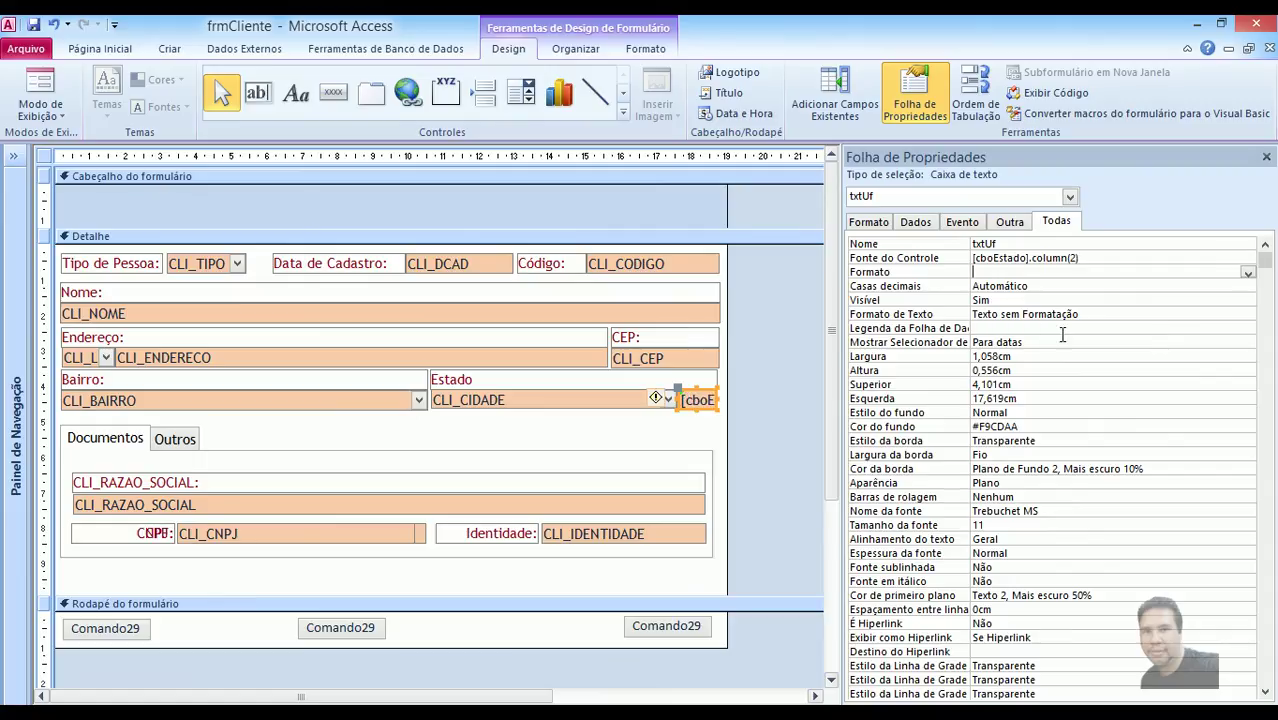
{"action": "left_click", "coordinate": [774, 413]}
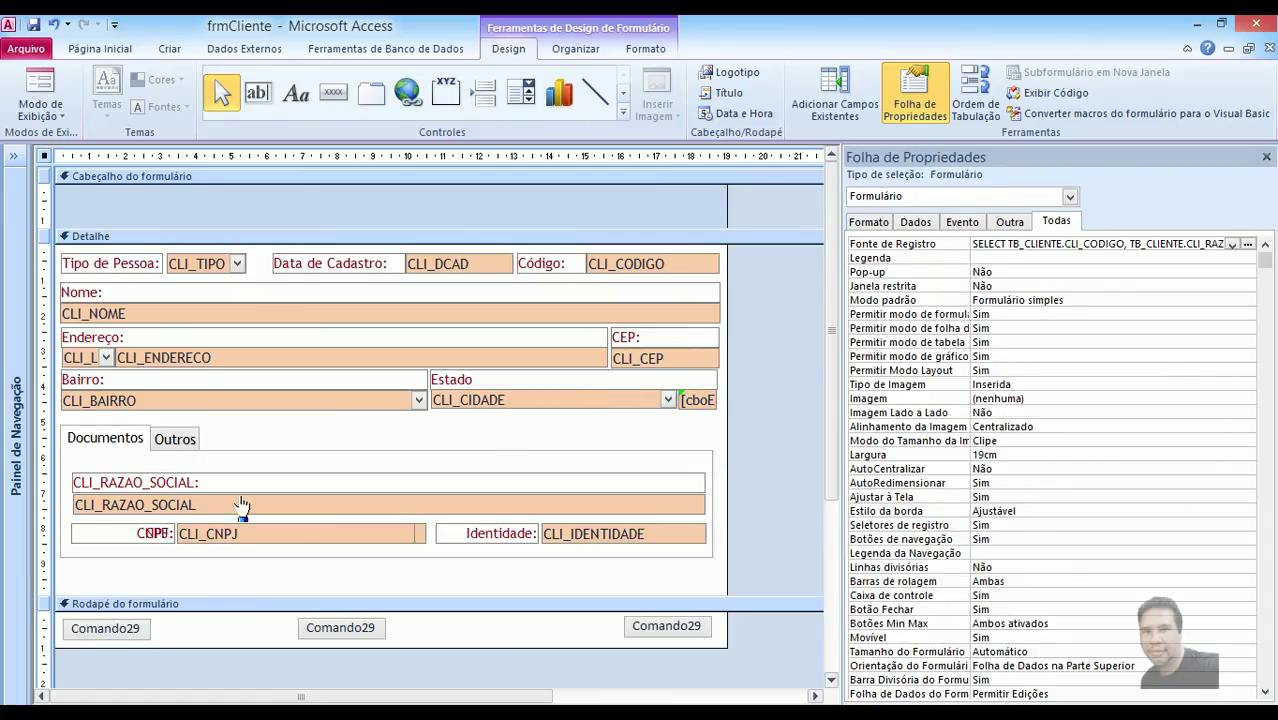
Change the caption of the label above the CLI_RAZAO_SOCIAL text box to "Razão Social:".
{"action": "left_click", "coordinate": [223, 487]}
{"action": "left_click", "coordinate": [217, 483]}
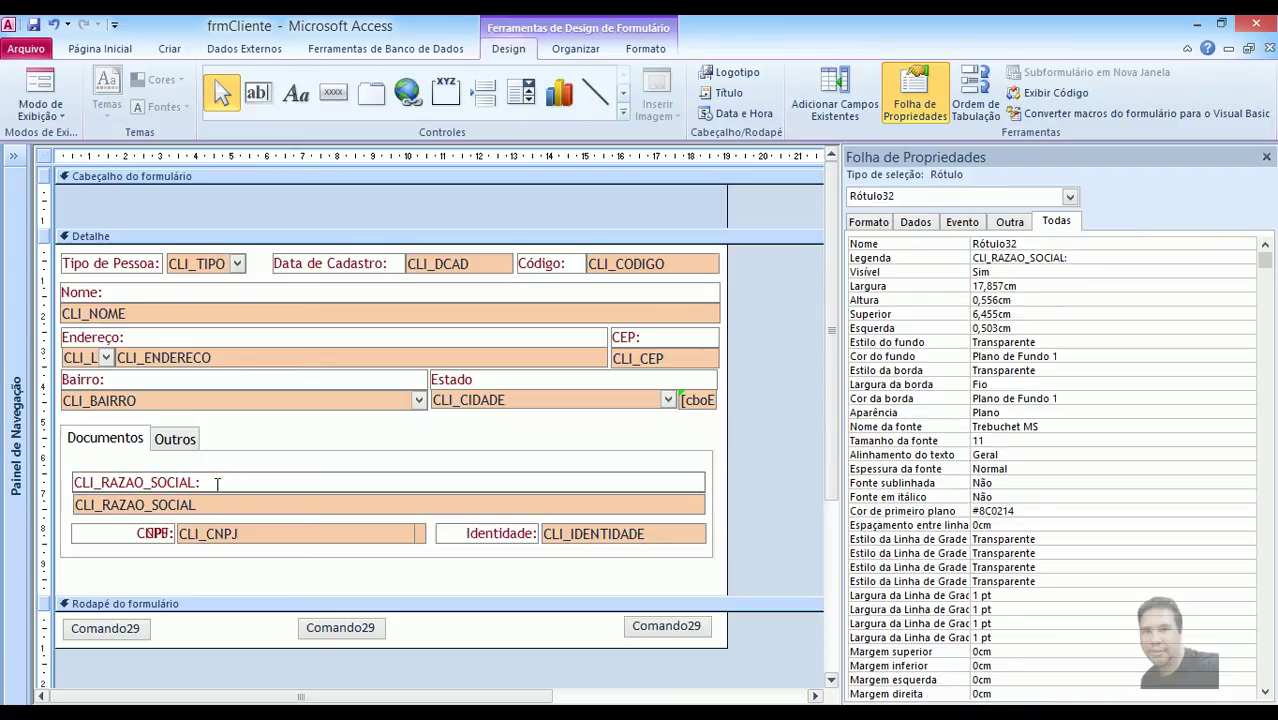
{"action": "key", "text": "Delete"}
{"action": "key", "text": "Delete"}
{"action": "key", "text": "Delete"}
{"action": "key", "text": "Delete"}
{"action": "key", "text": "Delete"}
{"action": "key", "text": "Delete"}
{"action": "key", "text": "Delete"}
{"action": "key", "text": "Delete"}
{"action": "key", "text": "Delete"}
{"action": "key", "text": "Delete"}
{"action": "key", "text": "Delete"}
{"action": "key", "text": "Delete"}
{"action": "key", "text": "Delete"}
{"action": "key", "text": "Delete"}
{"action": "key", "text": "Delete"}
{"action": "key", "text": "Delete"}
{"action": "key", "text": "Delete"}
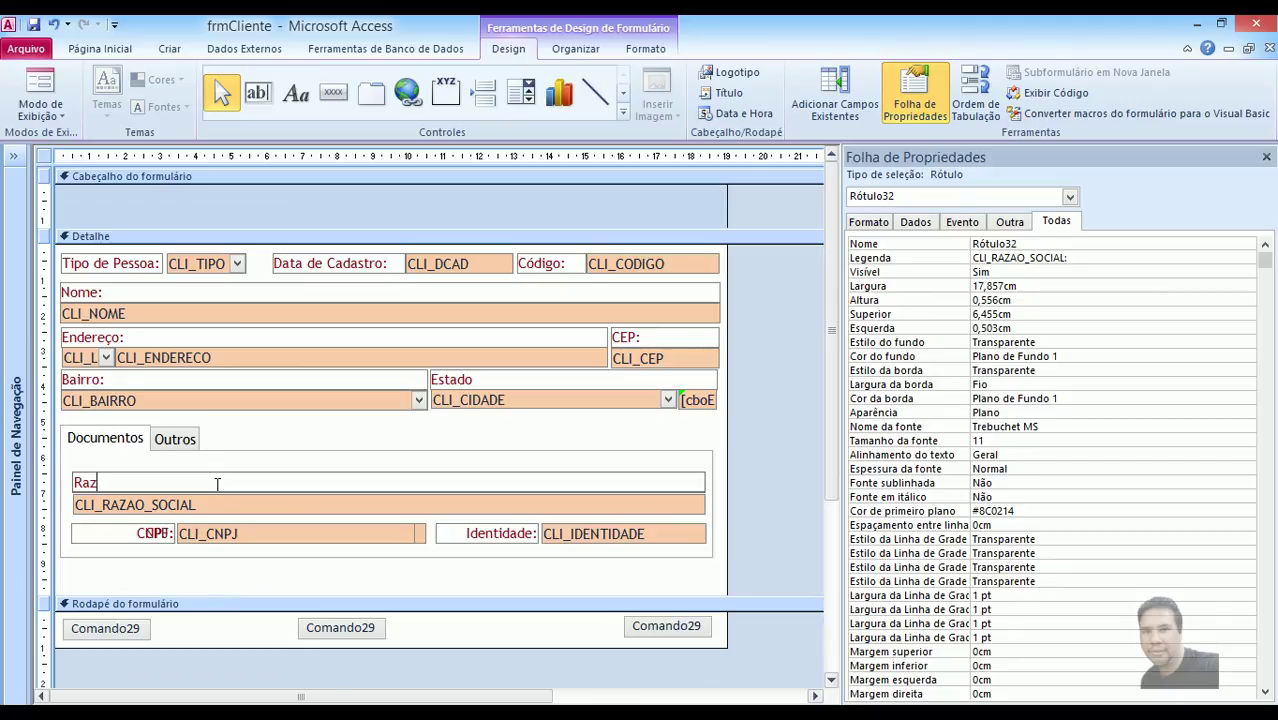
{"action": "type", "text": "Razão Social:"}
{"action": "left_click", "coordinate": [219, 497]}
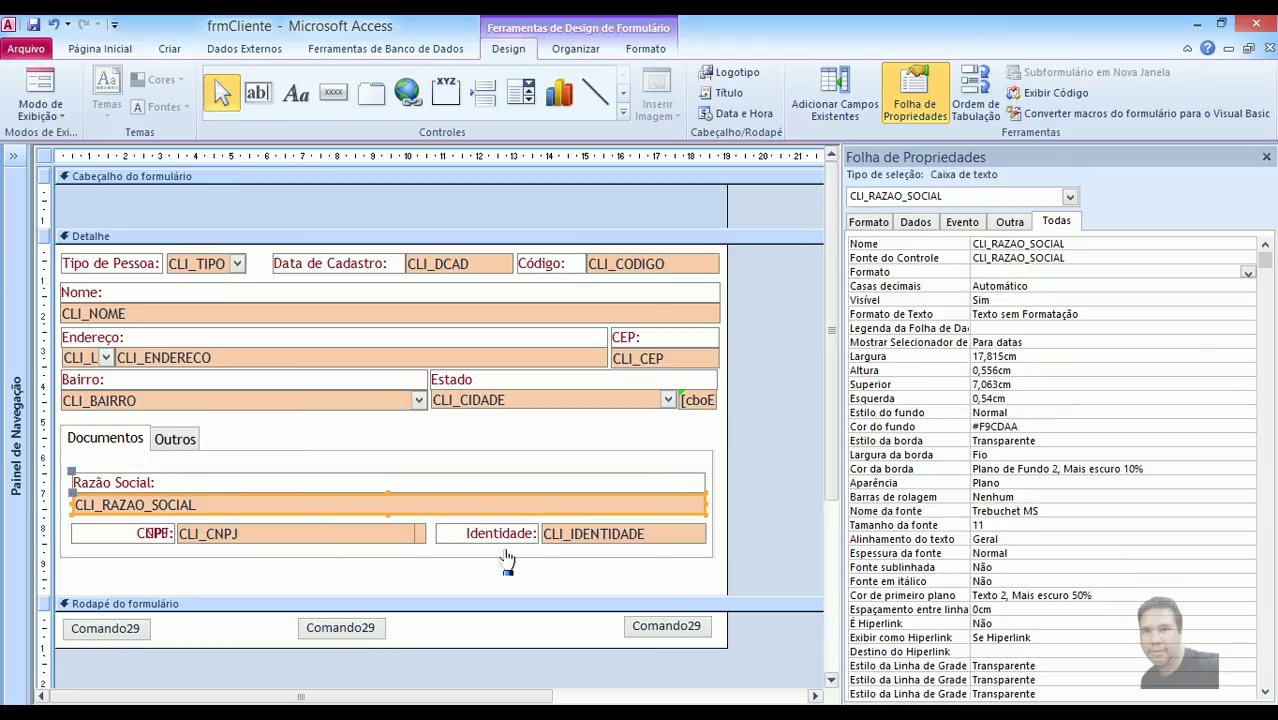
{"action": "left_click", "coordinate": [760, 530]}
Show the Outros page of the tab control and shorten the Detalhe section to end just below it.
{"action": "left_click", "coordinate": [185, 443]}
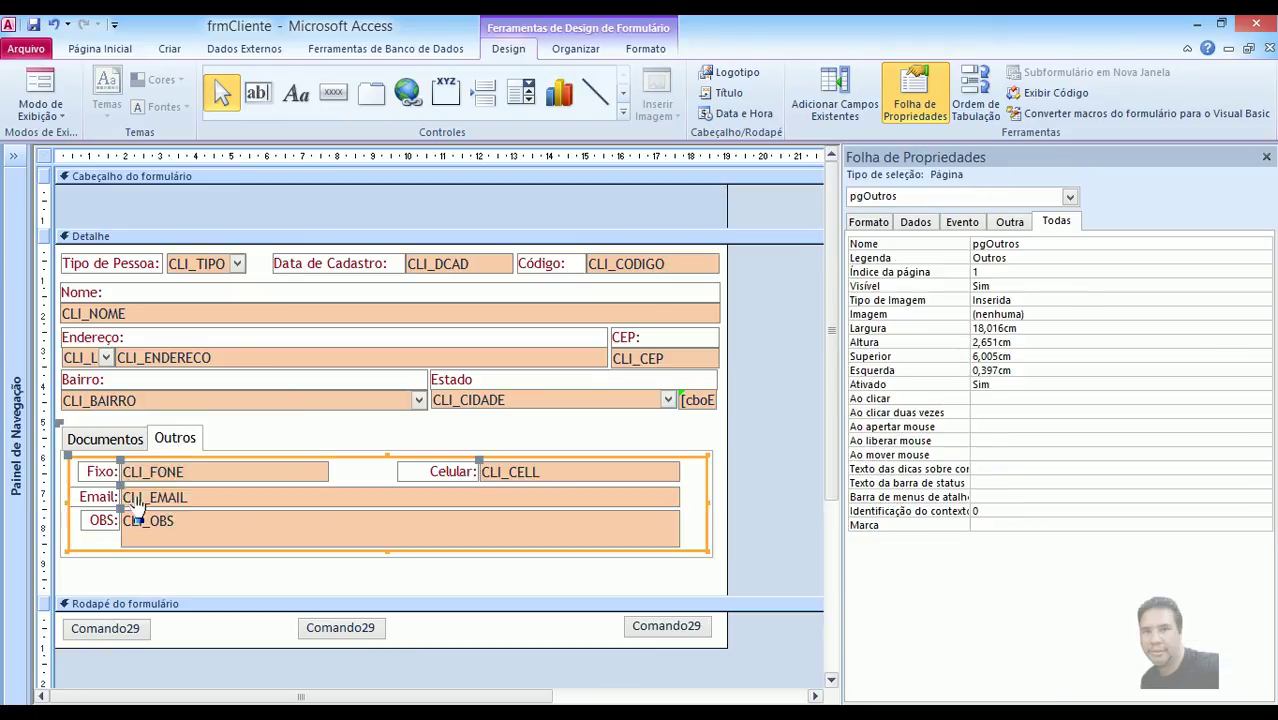
{"action": "left_click", "coordinate": [765, 472]}
{"action": "left_click_drag", "start_coordinate": [436, 596], "coordinate": [441, 573]}
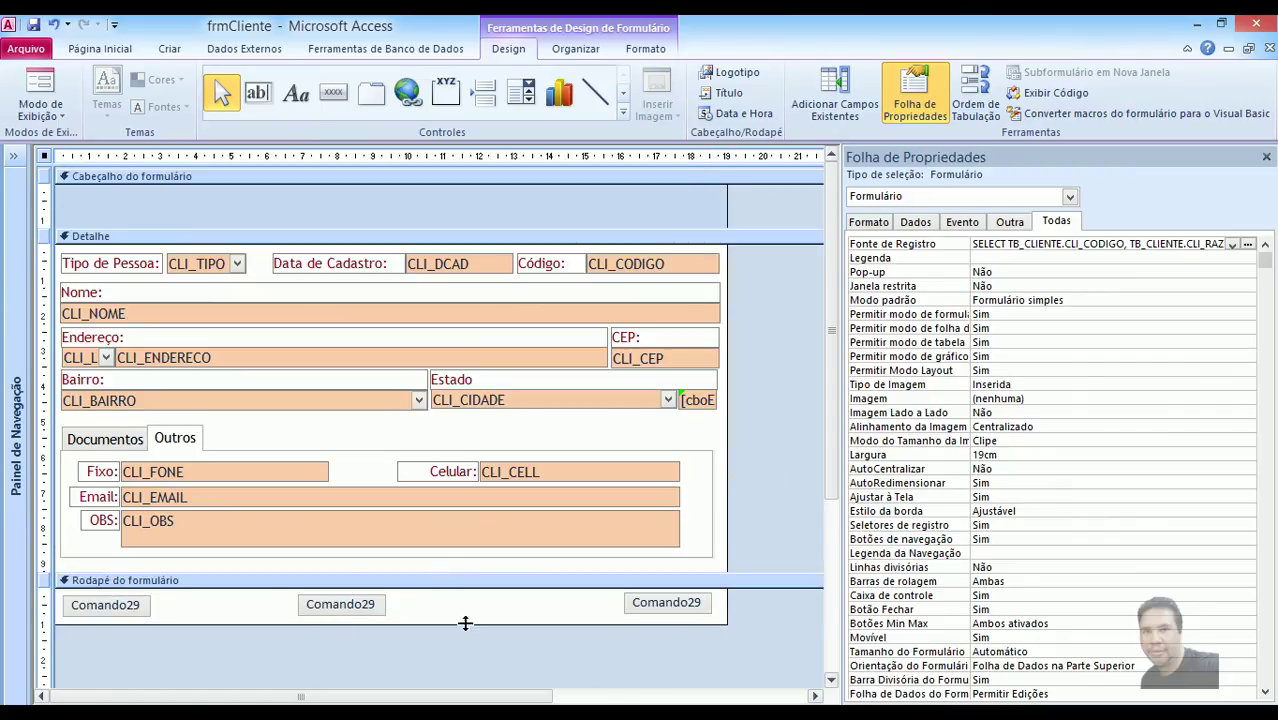
Rename the first command button in the form footer as btnNovo and set its caption to "novo".
{"action": "left_click", "coordinate": [133, 614]}
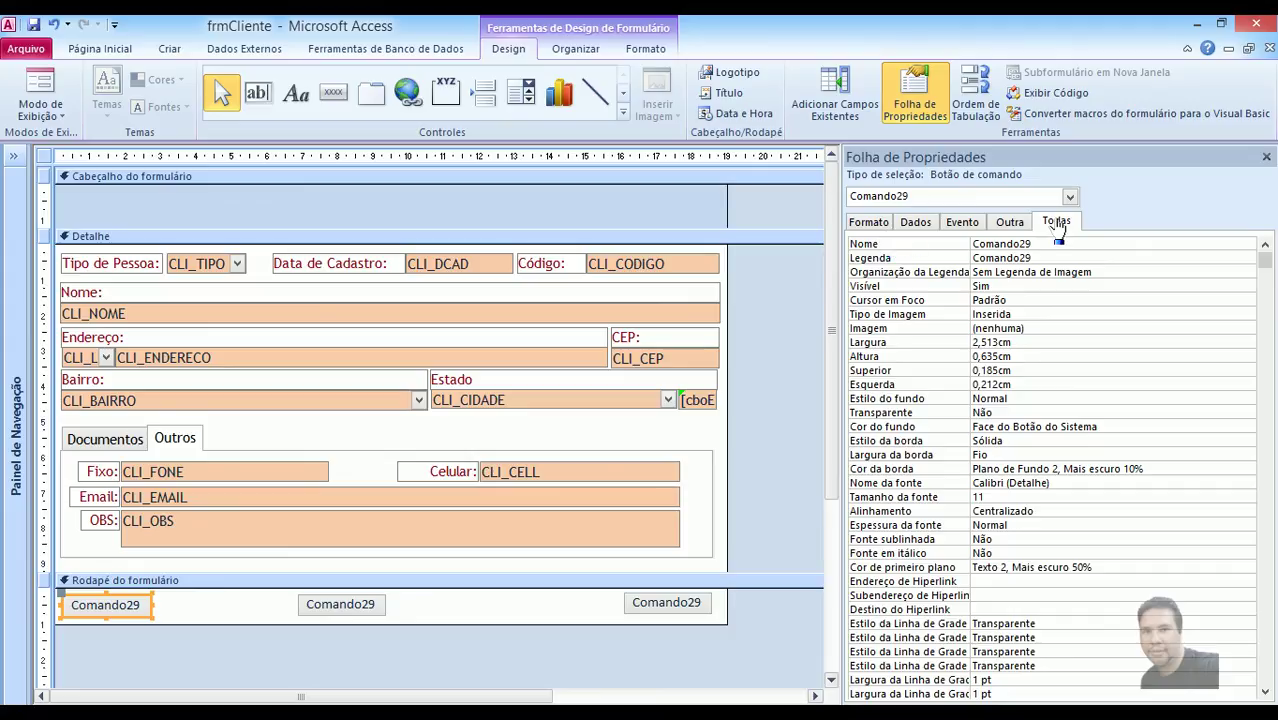
{"action": "left_click", "coordinate": [904, 246]}
{"action": "type", "text": "btnNovo"}
{"action": "key", "text": "Return"}
{"action": "type", "text": "novo"}
{"action": "key", "text": "Return"}
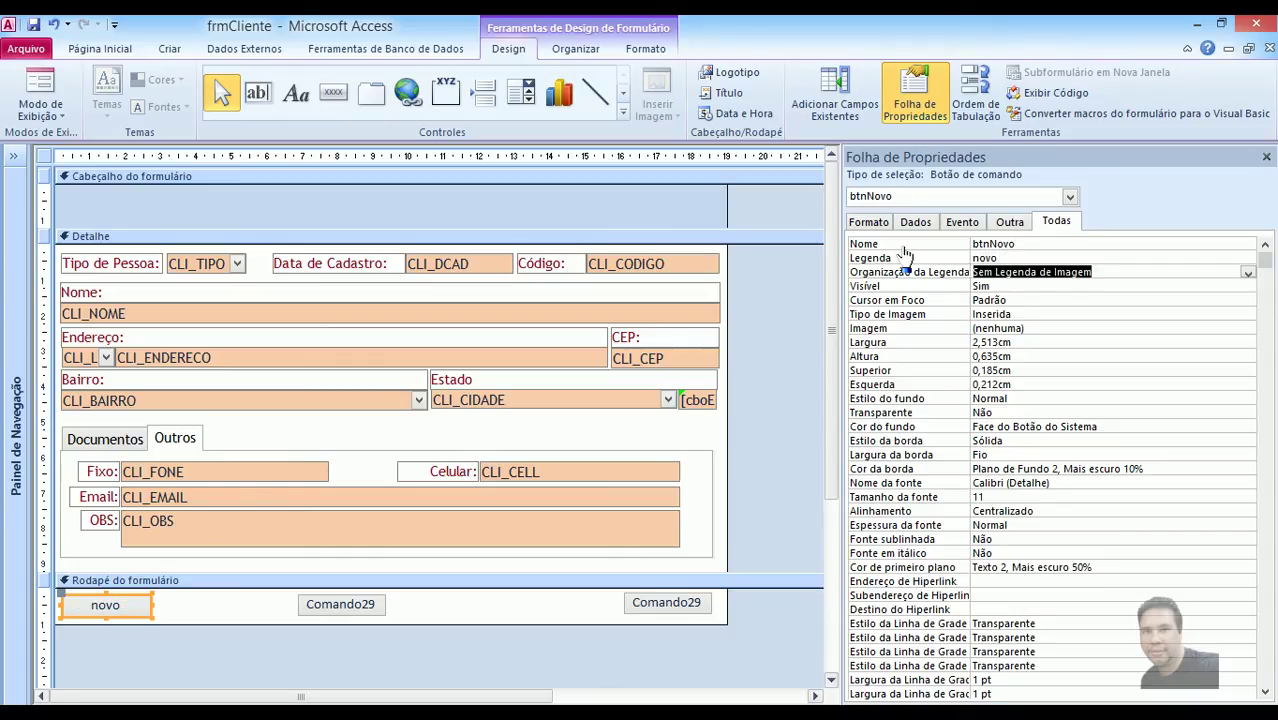
Rename the middle command button in the form footer as btnSalvar and set its caption to "Salvar".
{"action": "left_click", "coordinate": [352, 604]}
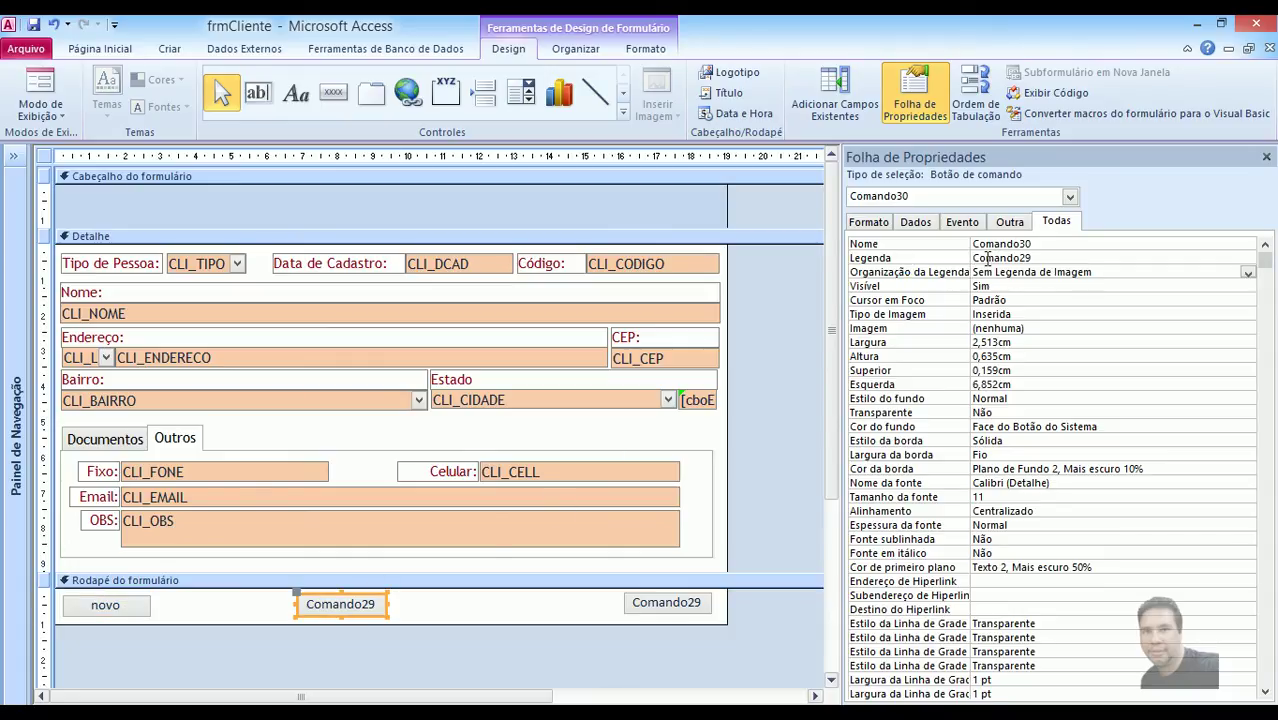
{"action": "left_click", "coordinate": [878, 244]}
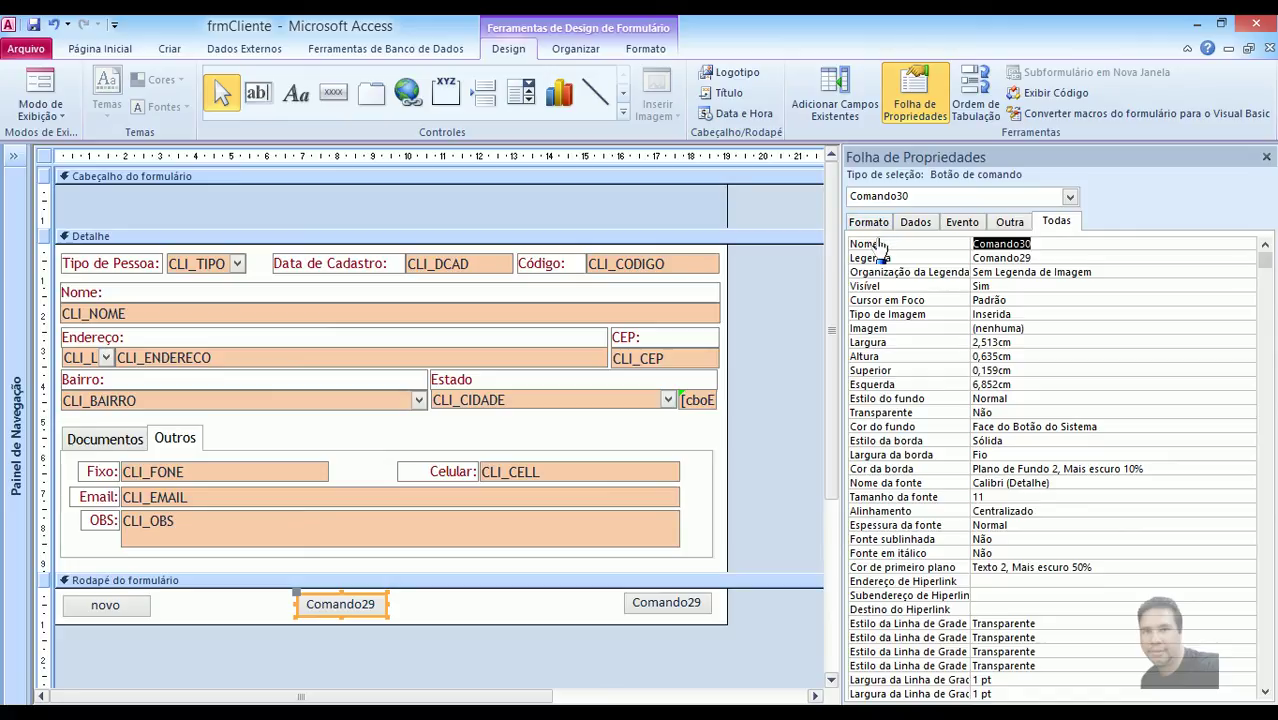
{"action": "type", "text": "btnSalvar"}
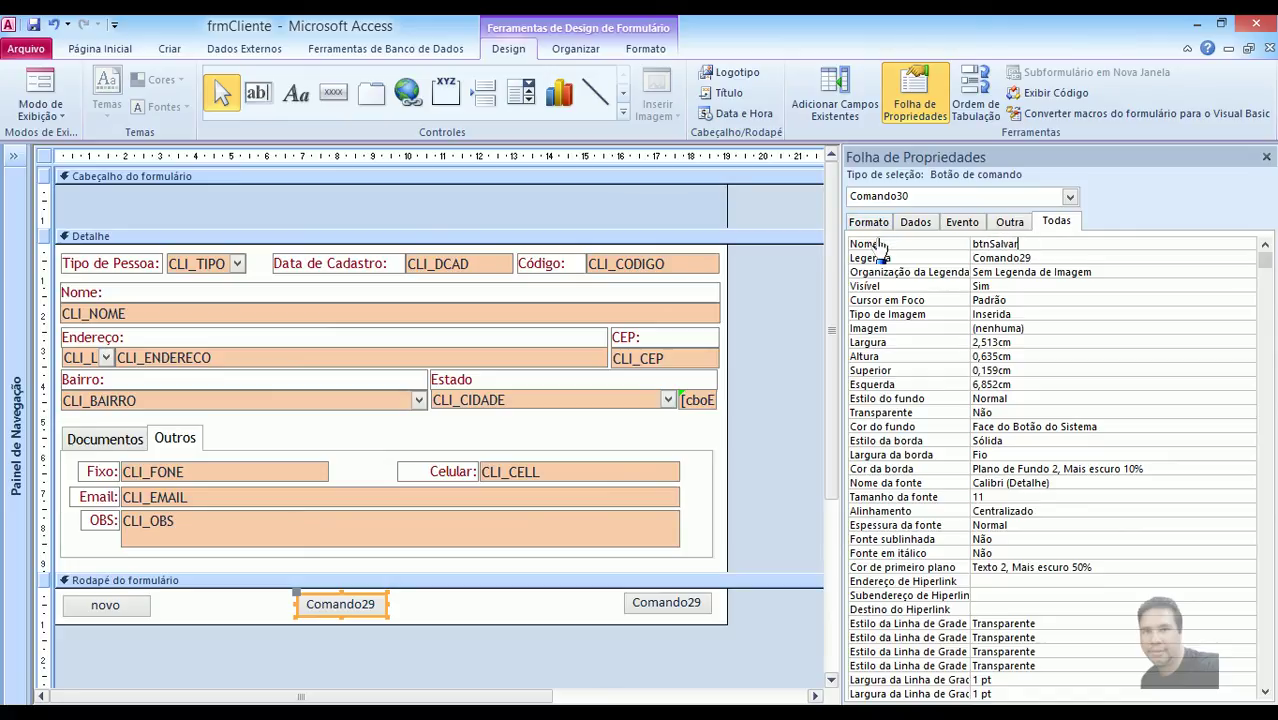
{"action": "key", "text": "Tab"}
{"action": "type", "text": "Sa"}
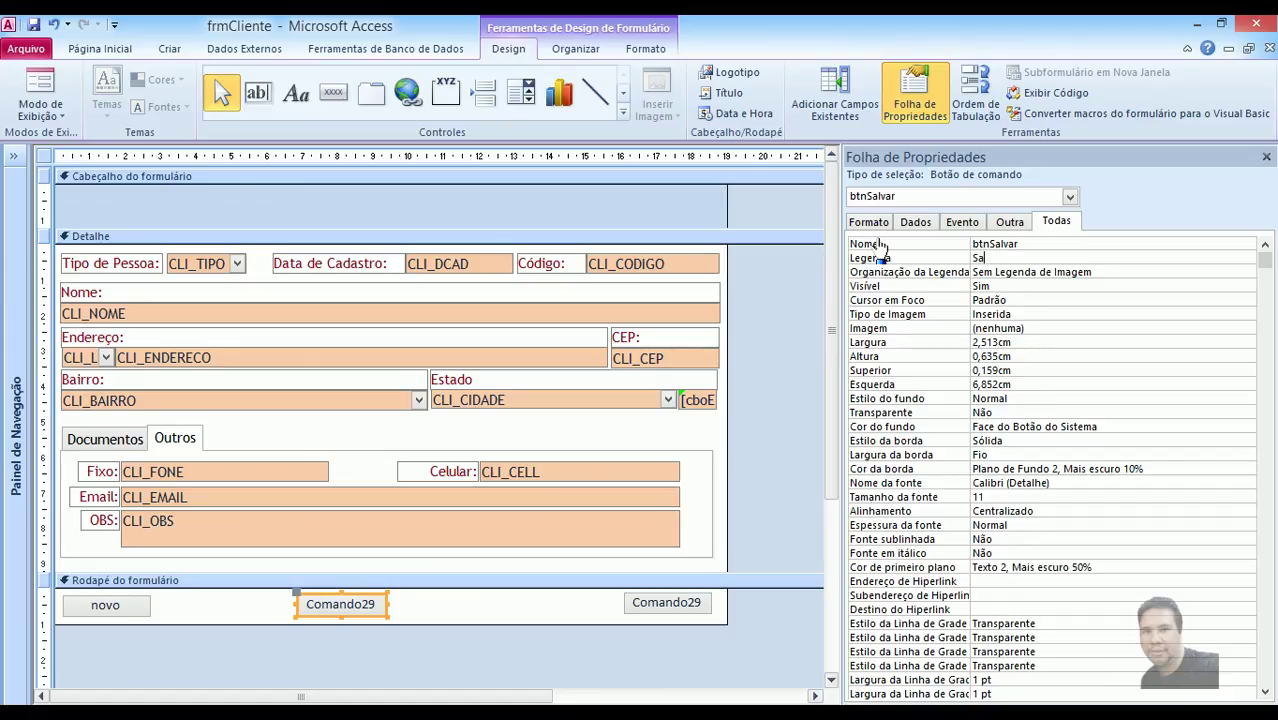
{"action": "type", "text": "lvar"}
{"action": "key", "text": "Tab"}
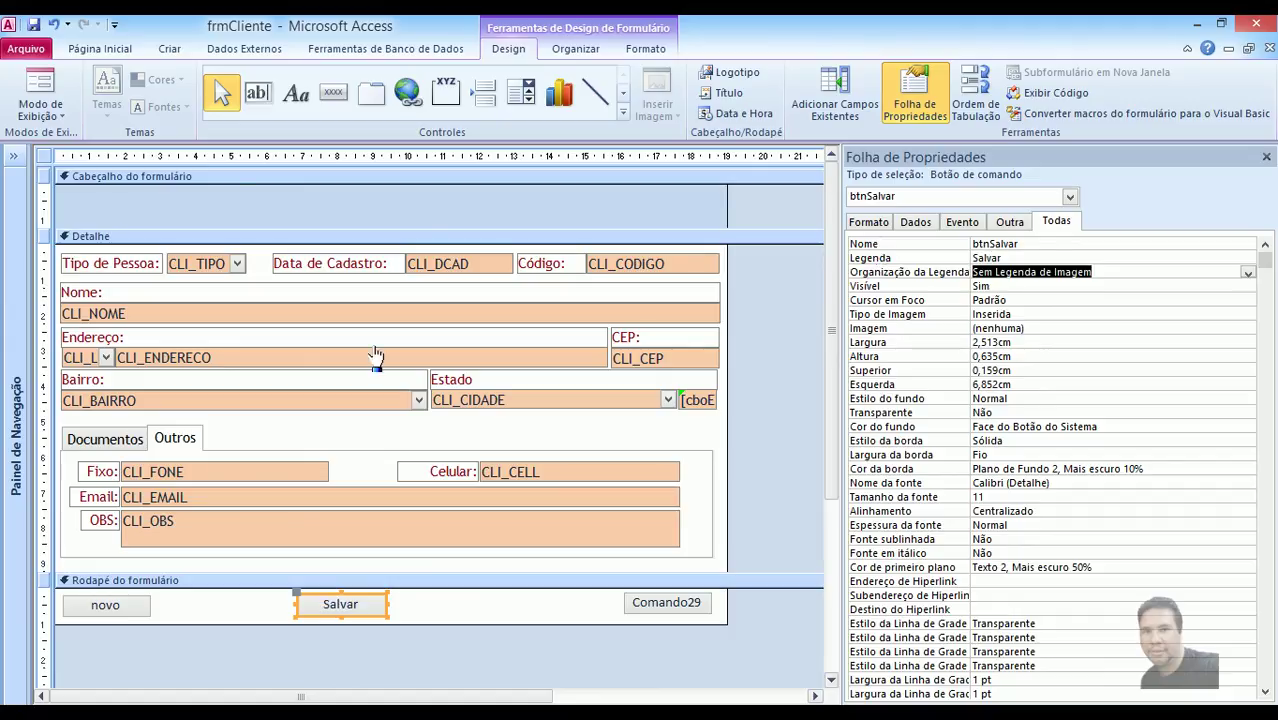
Rename the last command button in the form footer as btnFechar and set its caption to "fechar".
{"action": "left_click", "coordinate": [687, 601]}
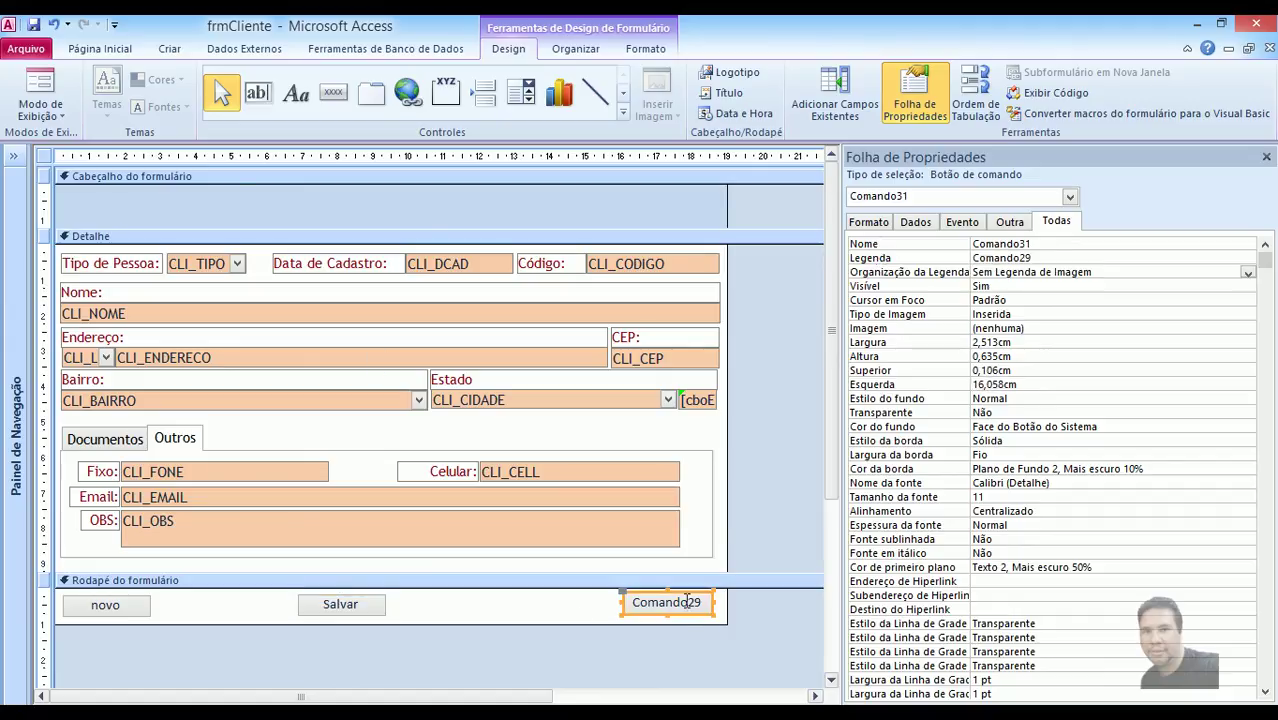
{"action": "left_click", "coordinate": [889, 246]}
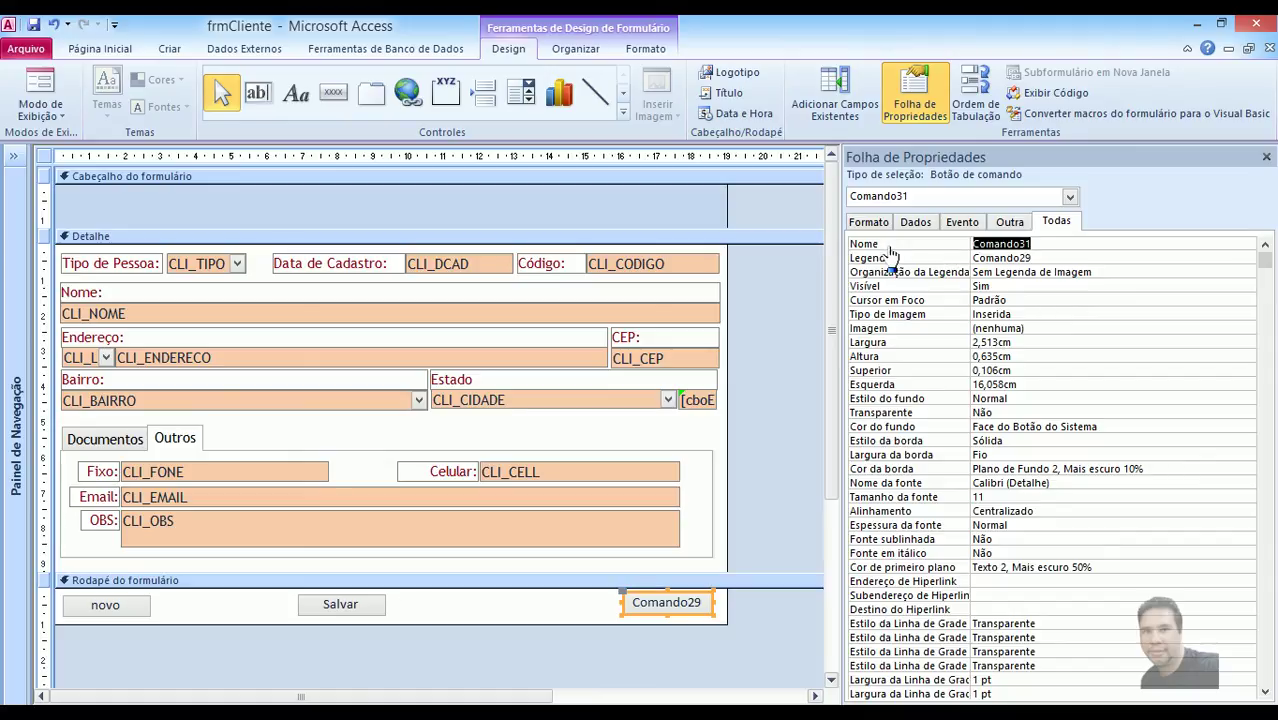
{"action": "type", "text": "btnFechar"}
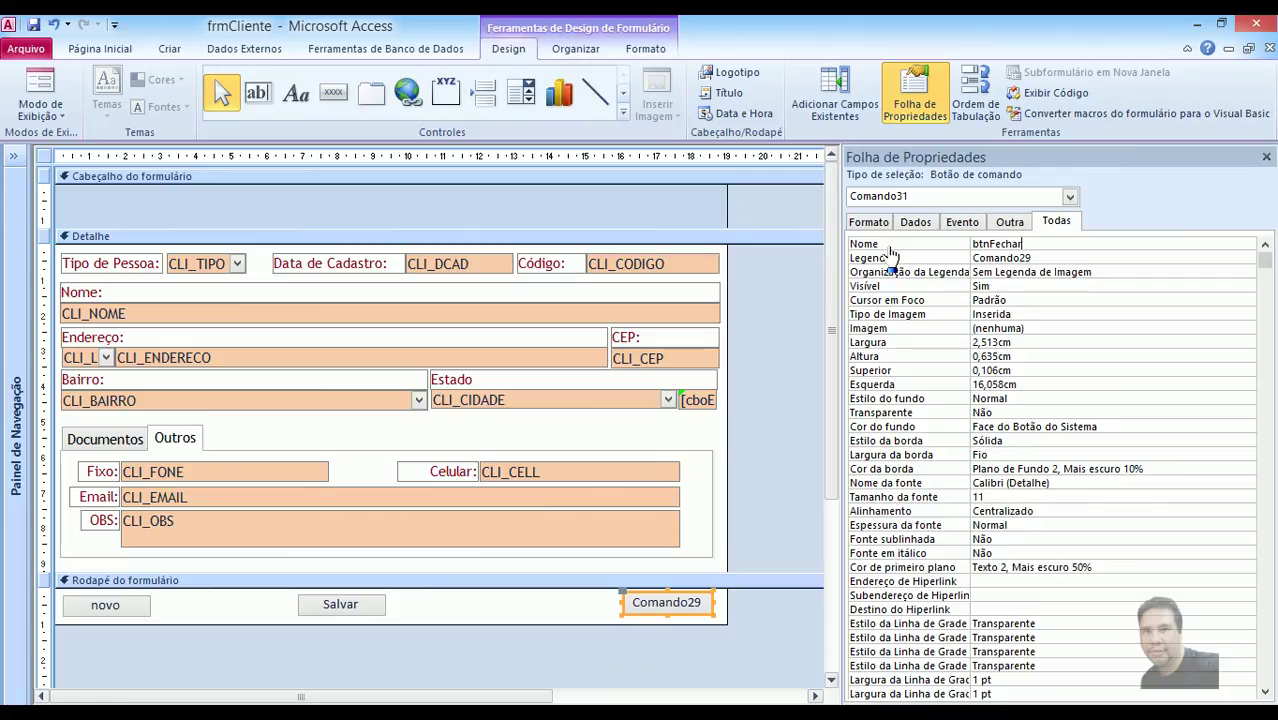
{"action": "key", "text": "Return"}
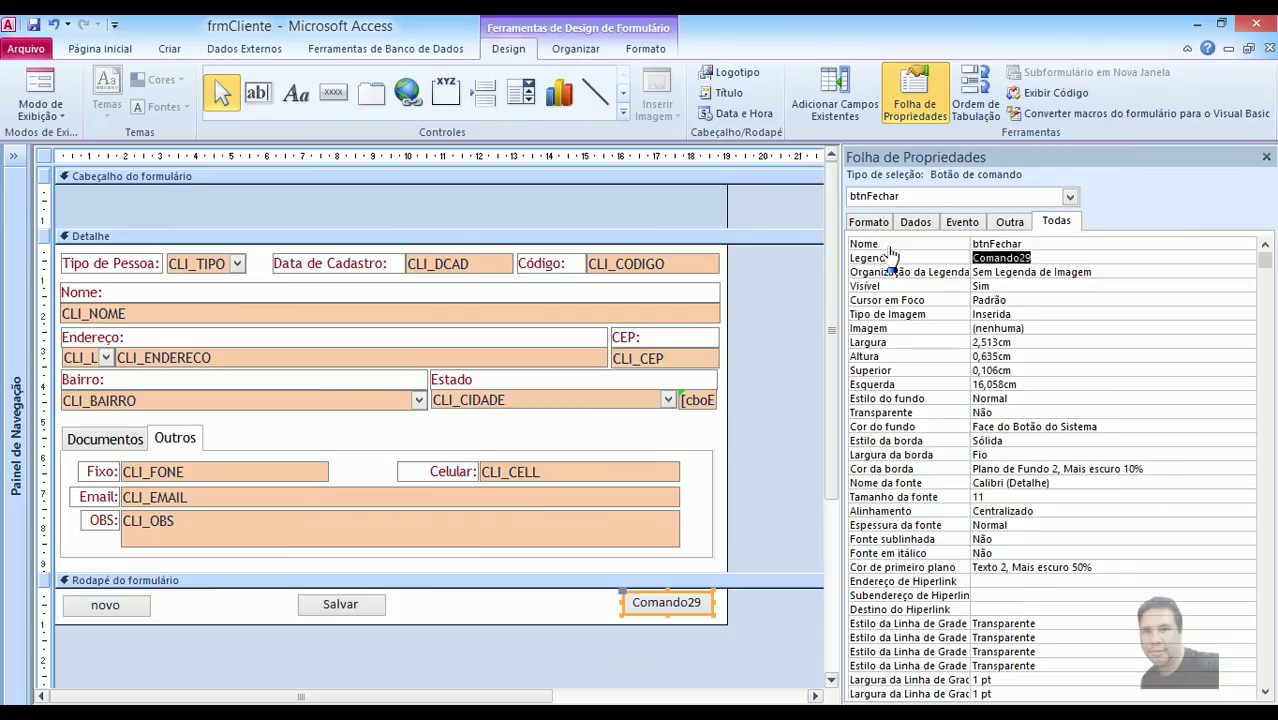
{"action": "type", "text": "fech"}
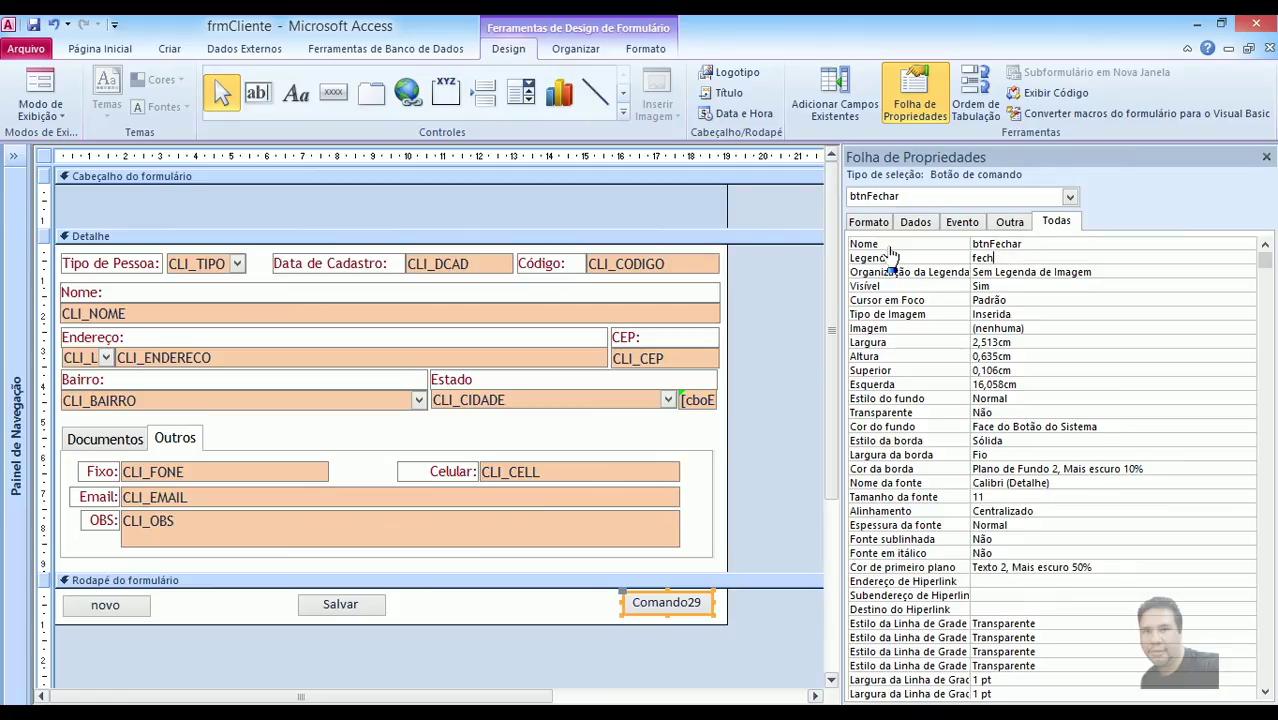
{"action": "key", "text": "Return"}
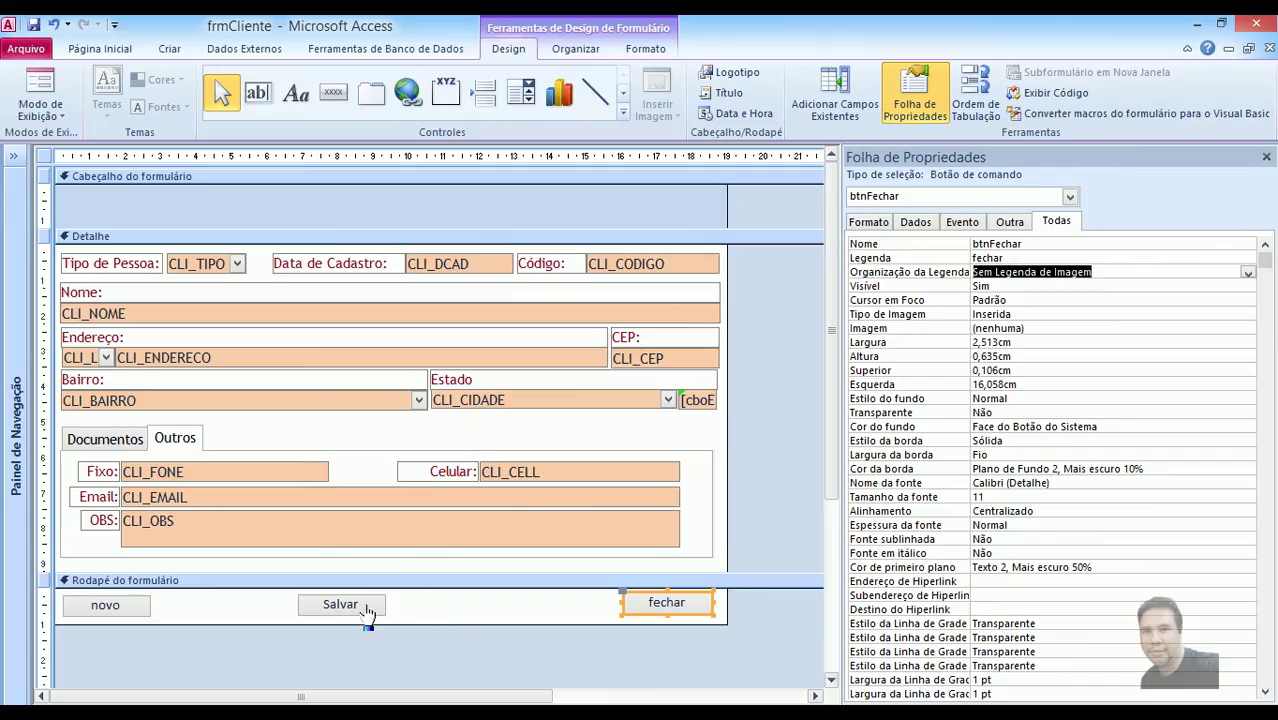
{"action": "left_click", "coordinate": [460, 614]}
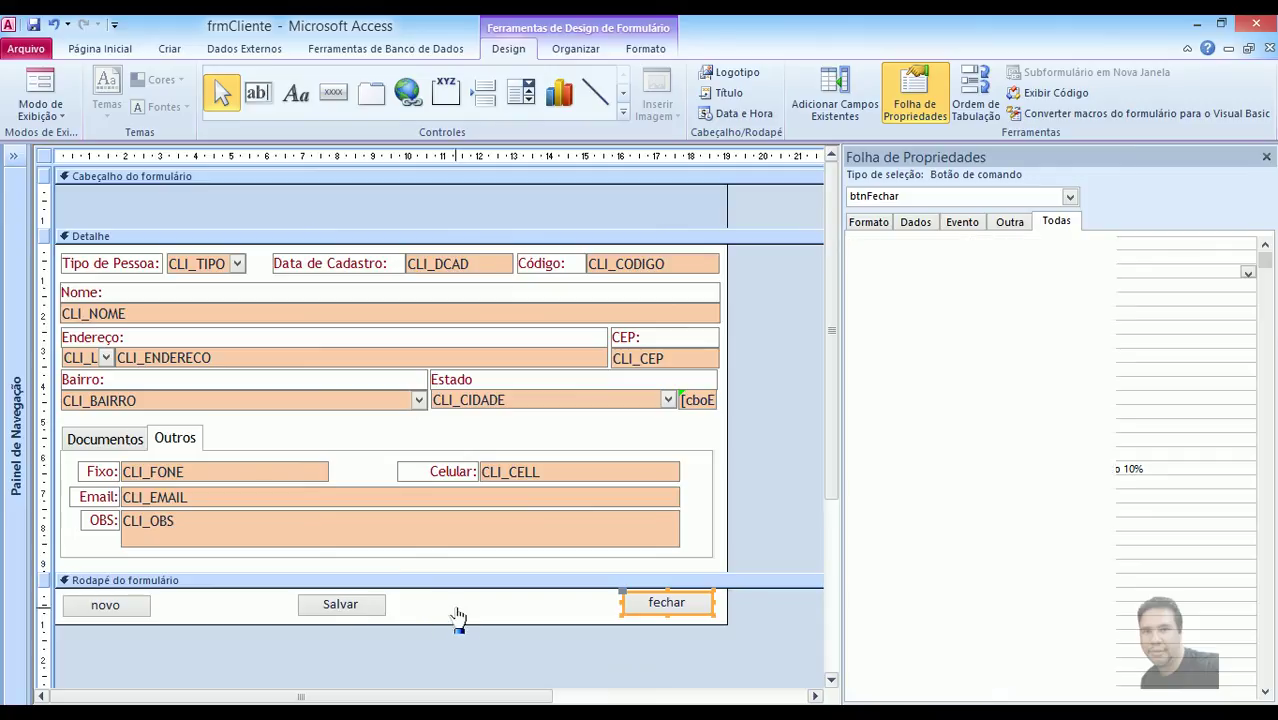
Browse for a custom image for the btnNovo footer button in the maia_novo folder inside img.
{"action": "left_click", "coordinate": [134, 610]}
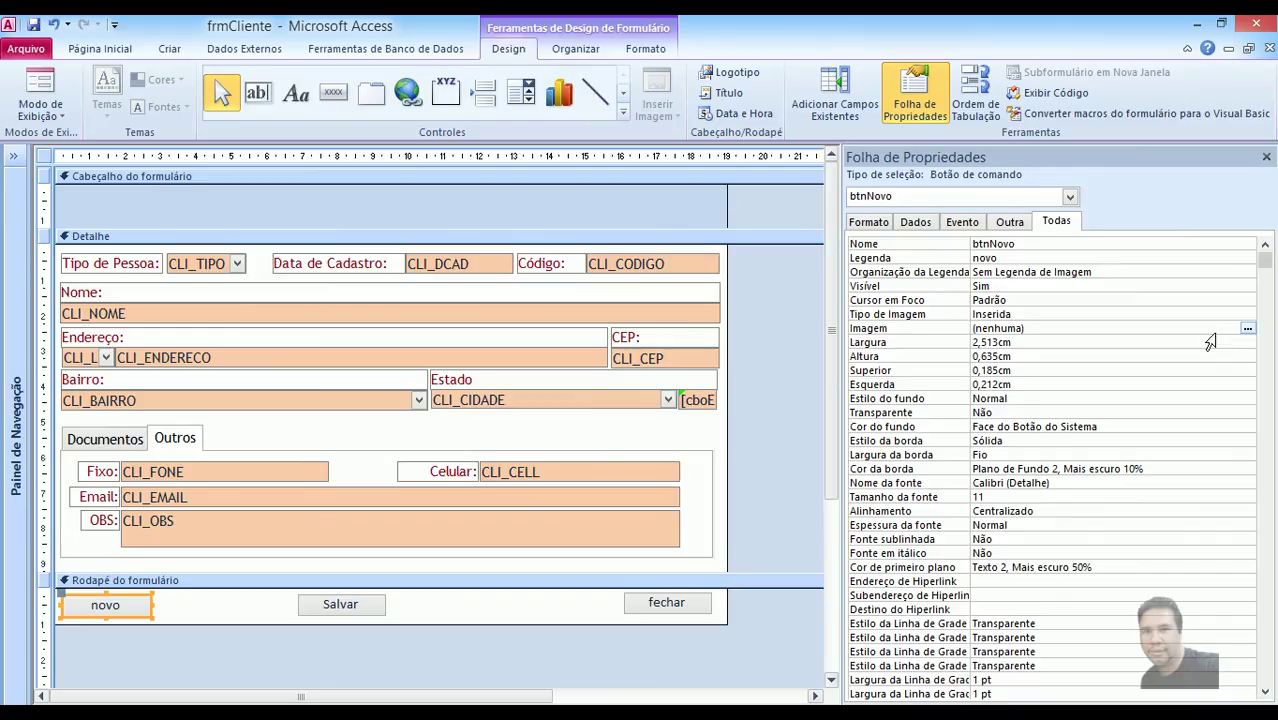
{"action": "left_click", "coordinate": [1248, 332]}
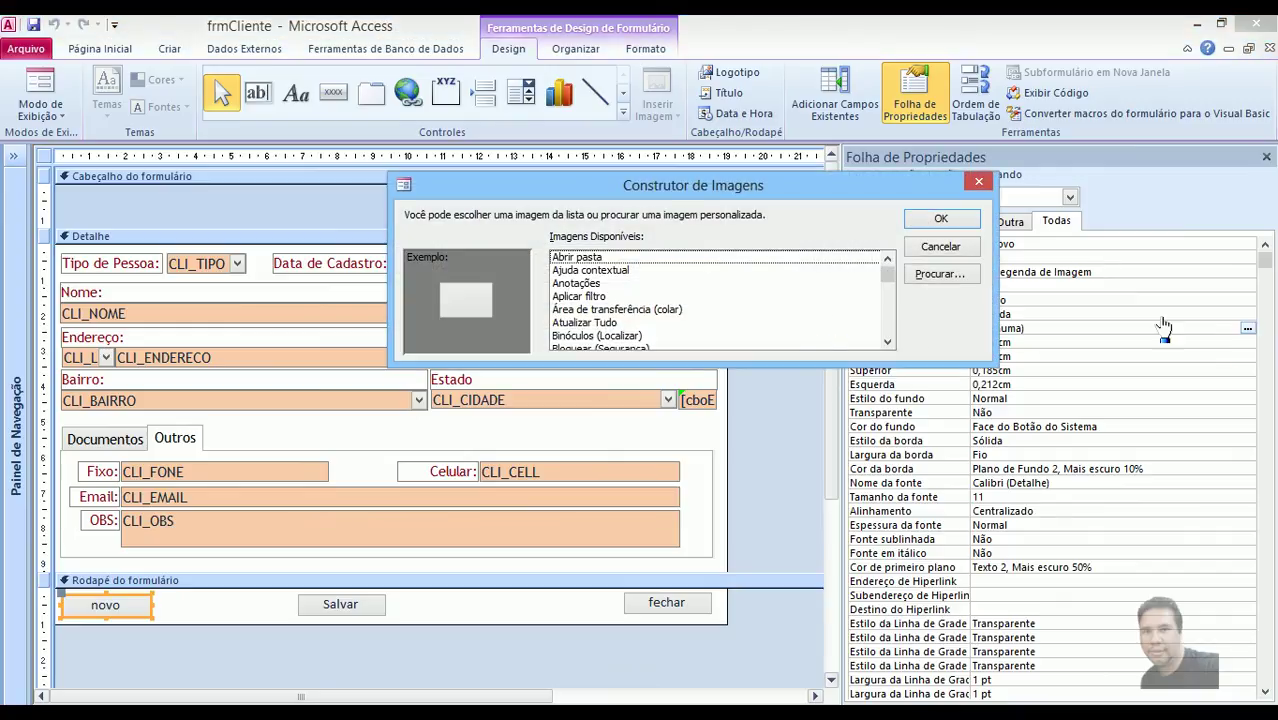
{"action": "left_click", "coordinate": [939, 276]}
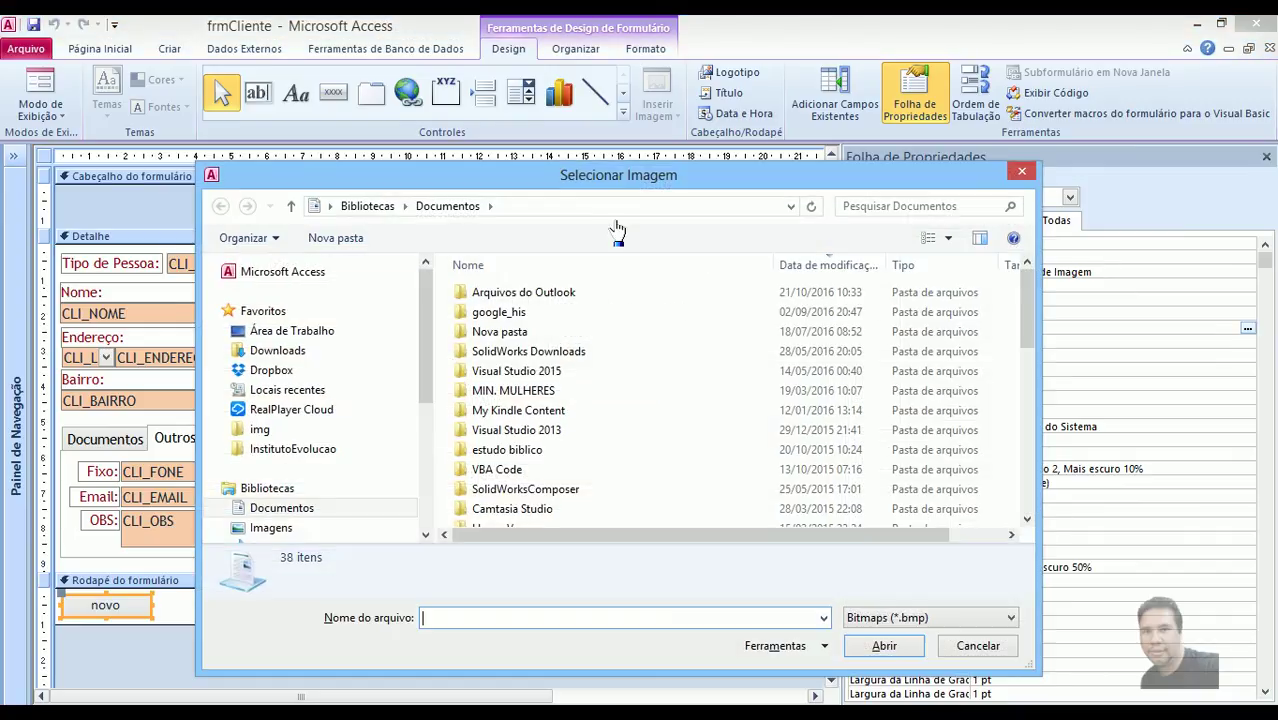
{"action": "left_click_drag", "start_coordinate": [632, 190], "coordinate": [614, 168]}
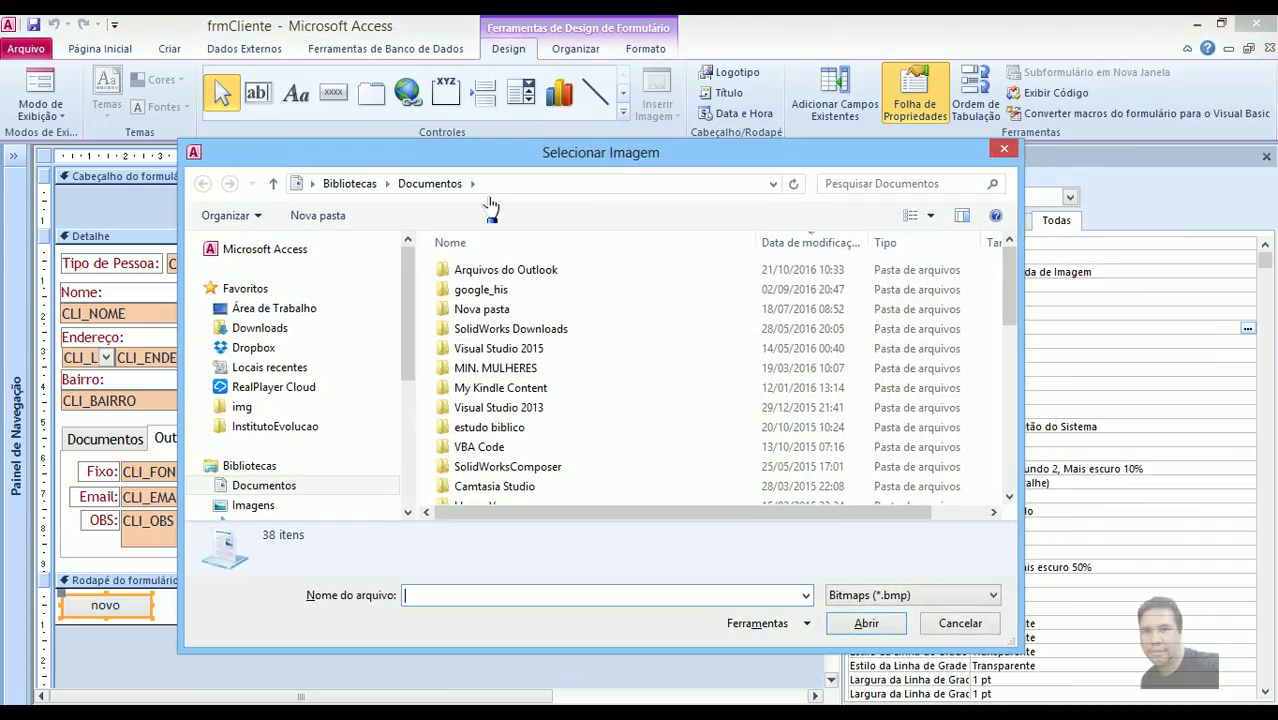
{"action": "left_click", "coordinate": [245, 407]}
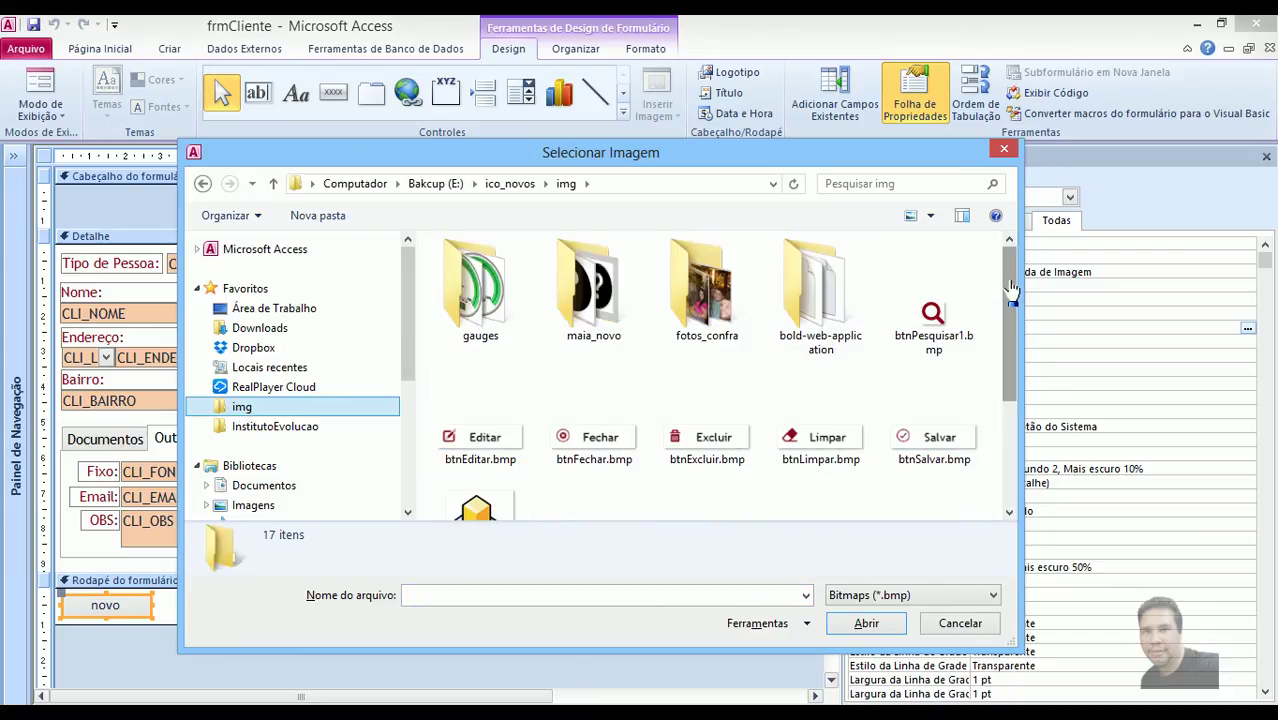
{"action": "mouse_move", "coordinate": [1012, 285]}
{"action": "left_mouse_down"}
{"action": "mouse_move", "coordinate": [1019, 381]}
{"action": "mouse_move", "coordinate": [1021, 265]}
{"action": "left_mouse_up"}
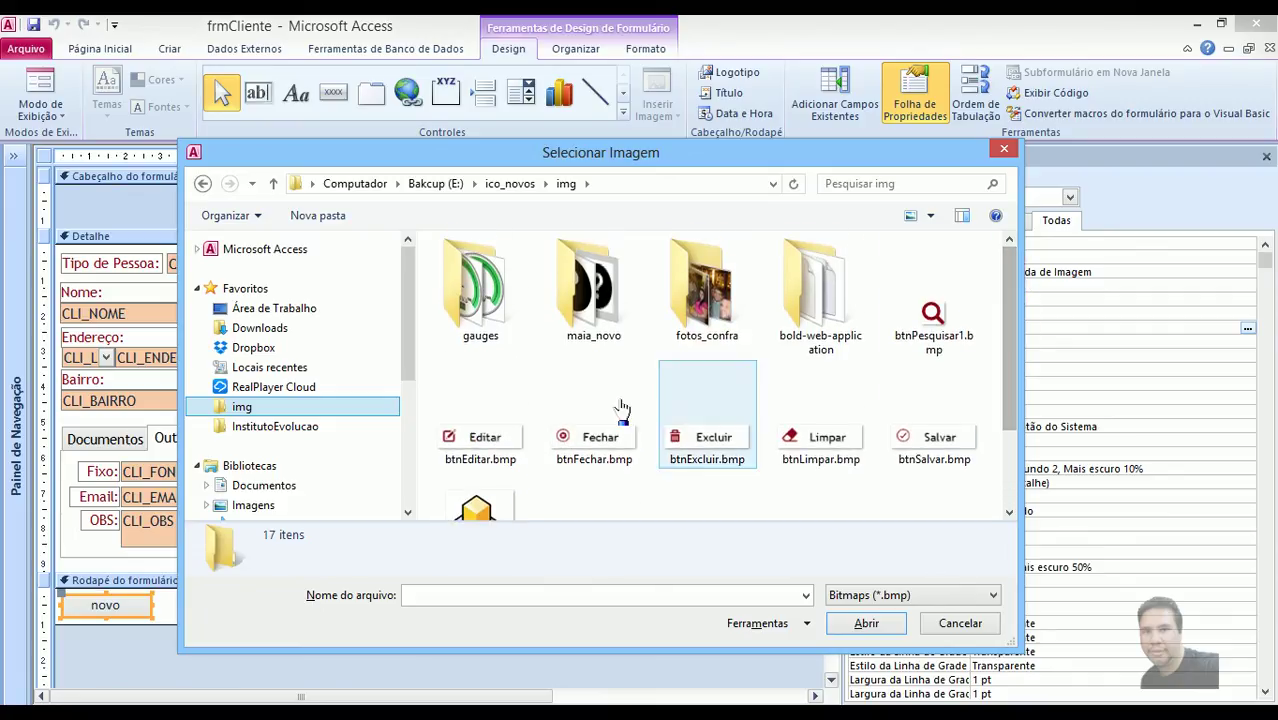
{"action": "double_click", "coordinate": [586, 300]}
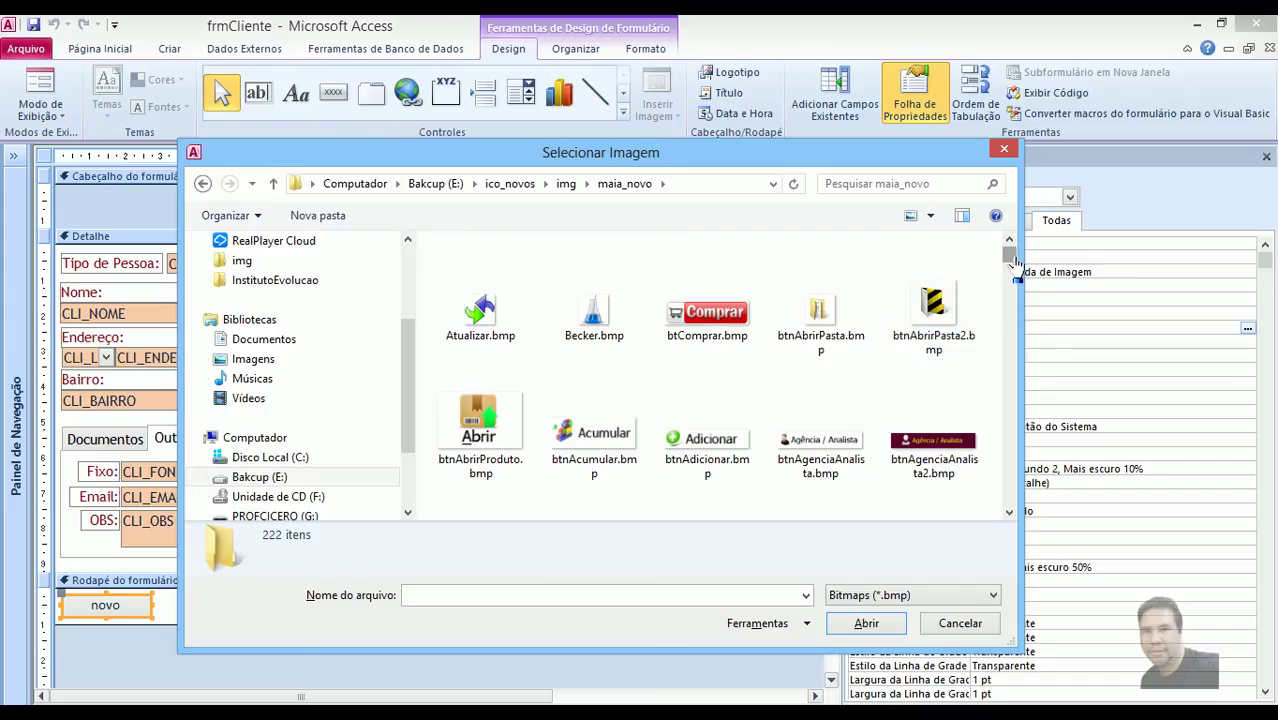
Choose btnNovoMetroUi.bmp and apply it as the image of the btnNovo button.
{"action": "left_click_drag", "start_coordinate": [1014, 262], "coordinate": [976, 267]}
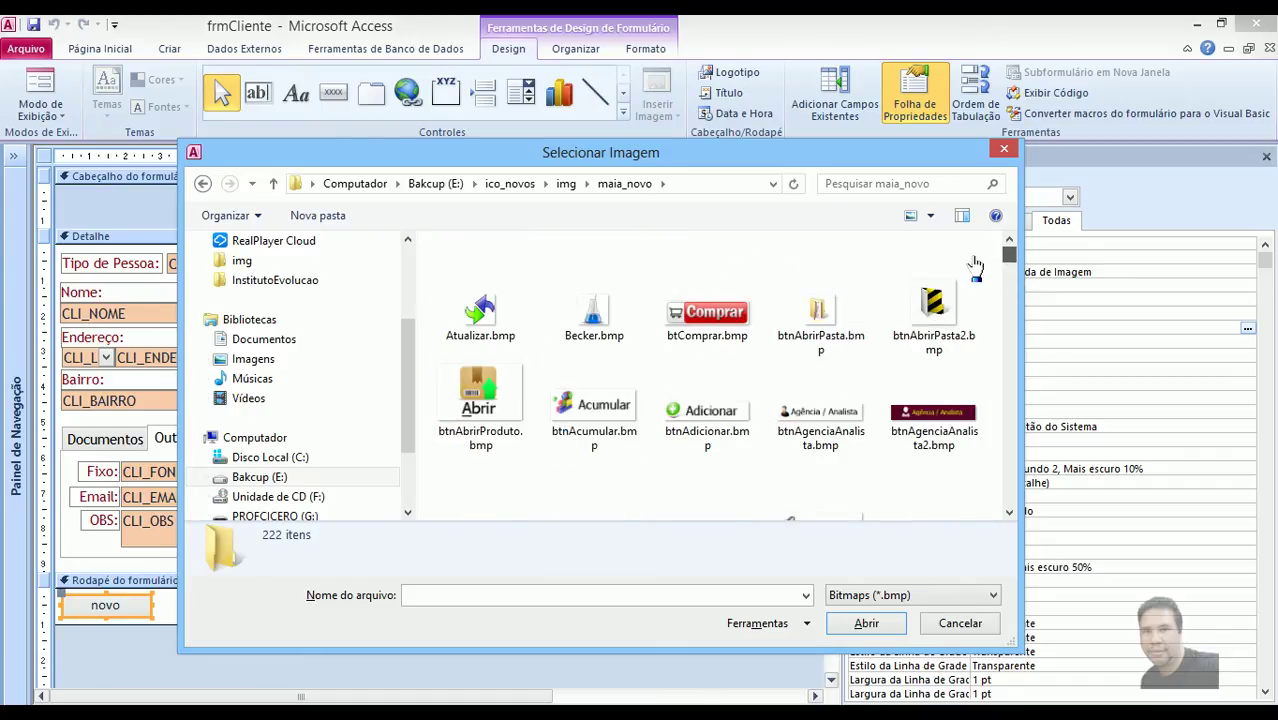
{"action": "scroll", "coordinate": [545, 360], "scroll_direction": "up", "scroll_amount": 3}
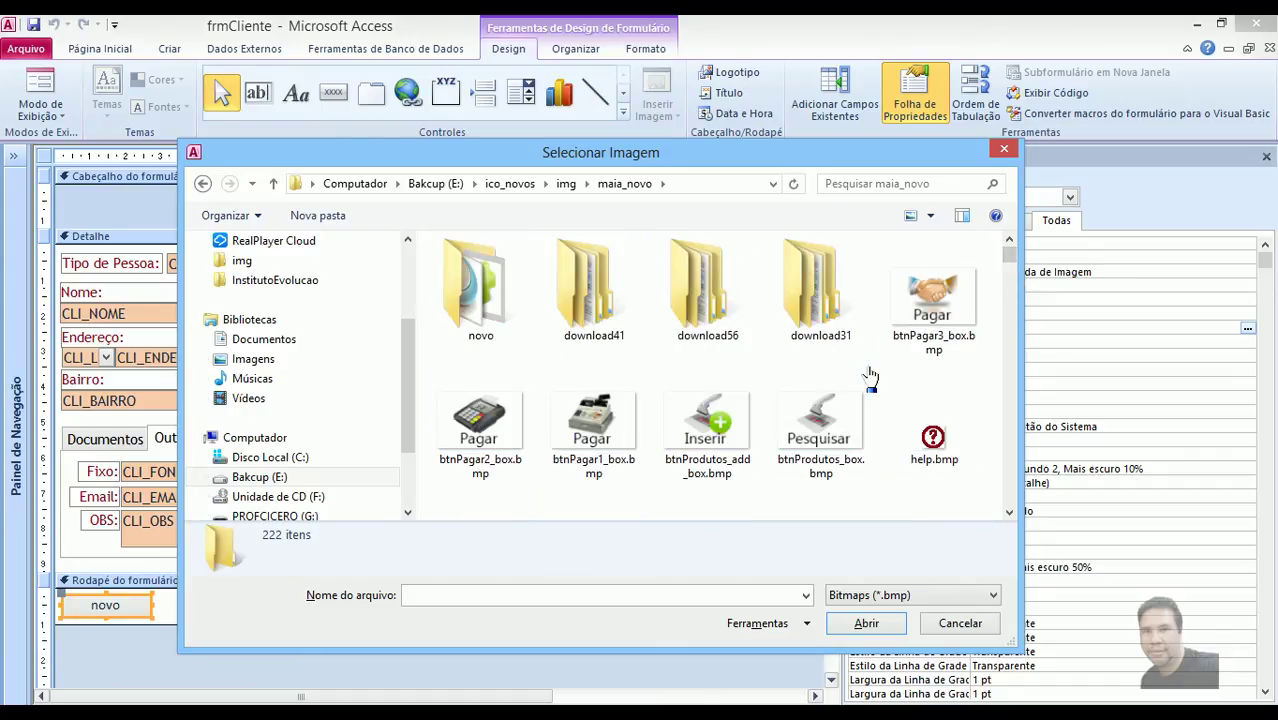
{"action": "left_click_drag", "start_coordinate": [1010, 258], "coordinate": [1017, 283]}
{"action": "left_click", "coordinate": [595, 300]}
{"action": "left_click", "coordinate": [578, 459]}
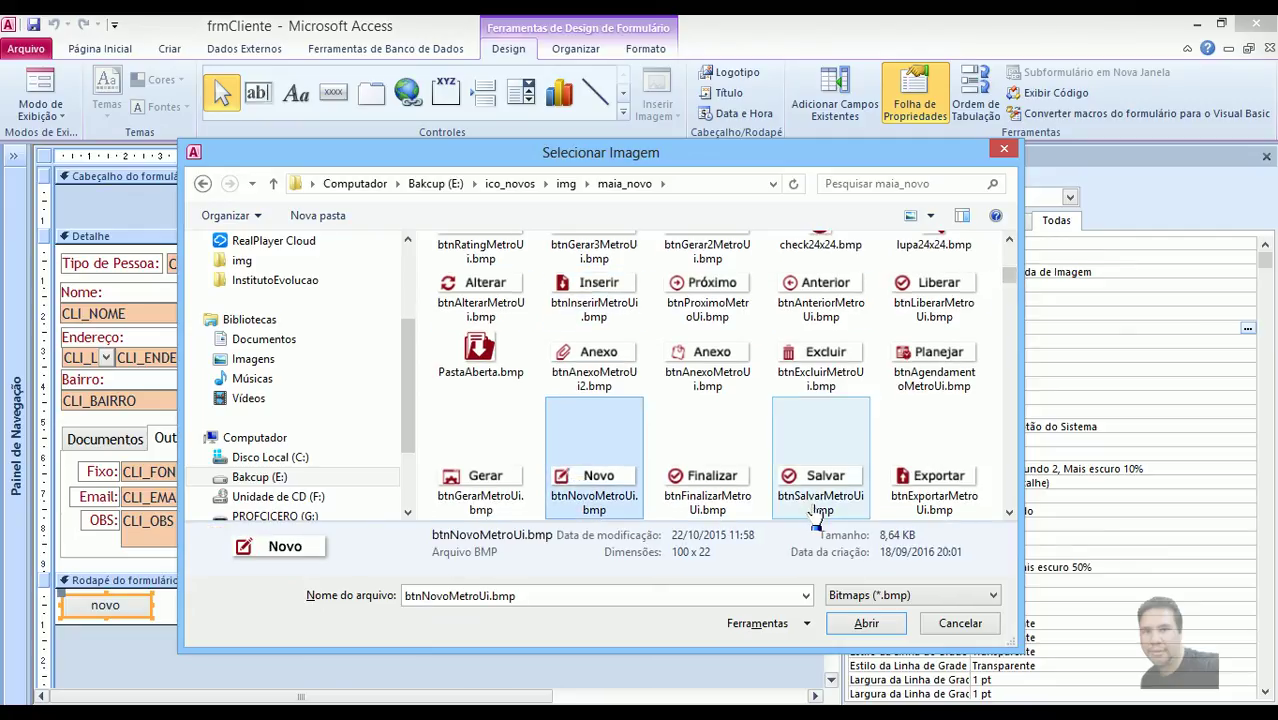
{"action": "left_click", "coordinate": [865, 623]}
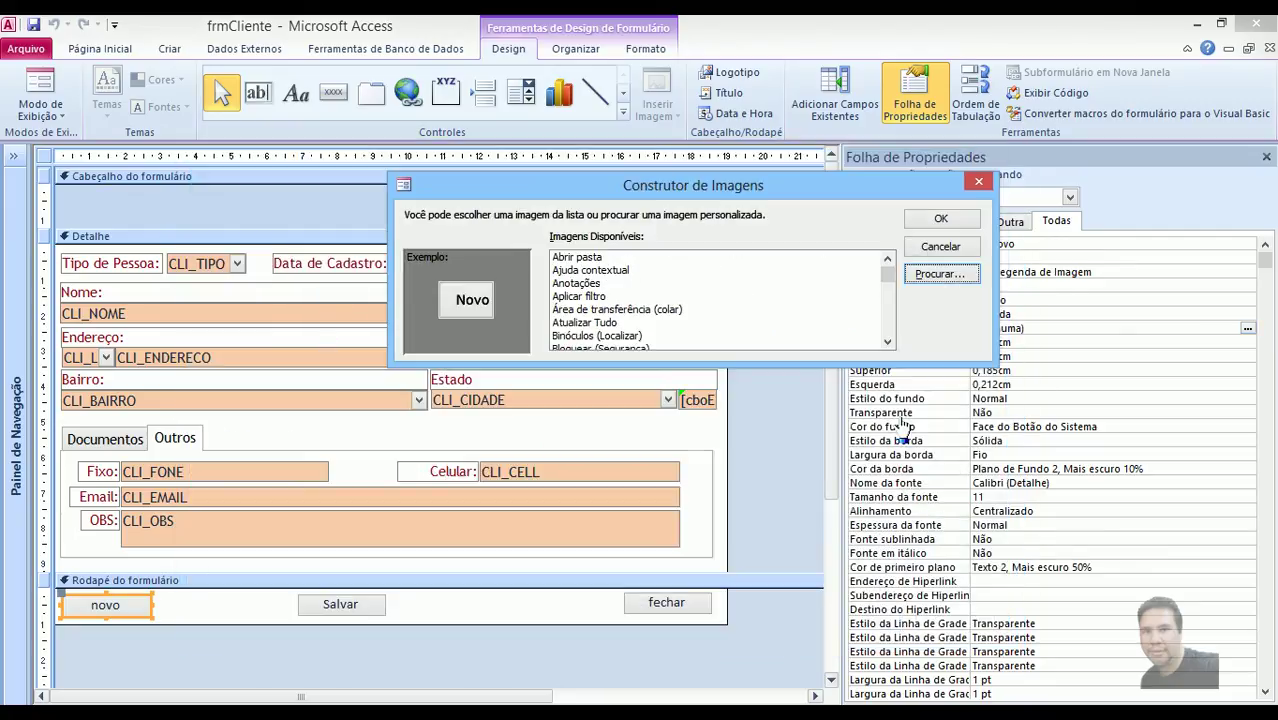
{"action": "left_click", "coordinate": [940, 218]}
{"action": "left_click", "coordinate": [192, 614]}
Browse for a custom image for the btnSalvar footer button in the maia_novo folder inside img.
{"action": "left_click", "coordinate": [366, 612]}
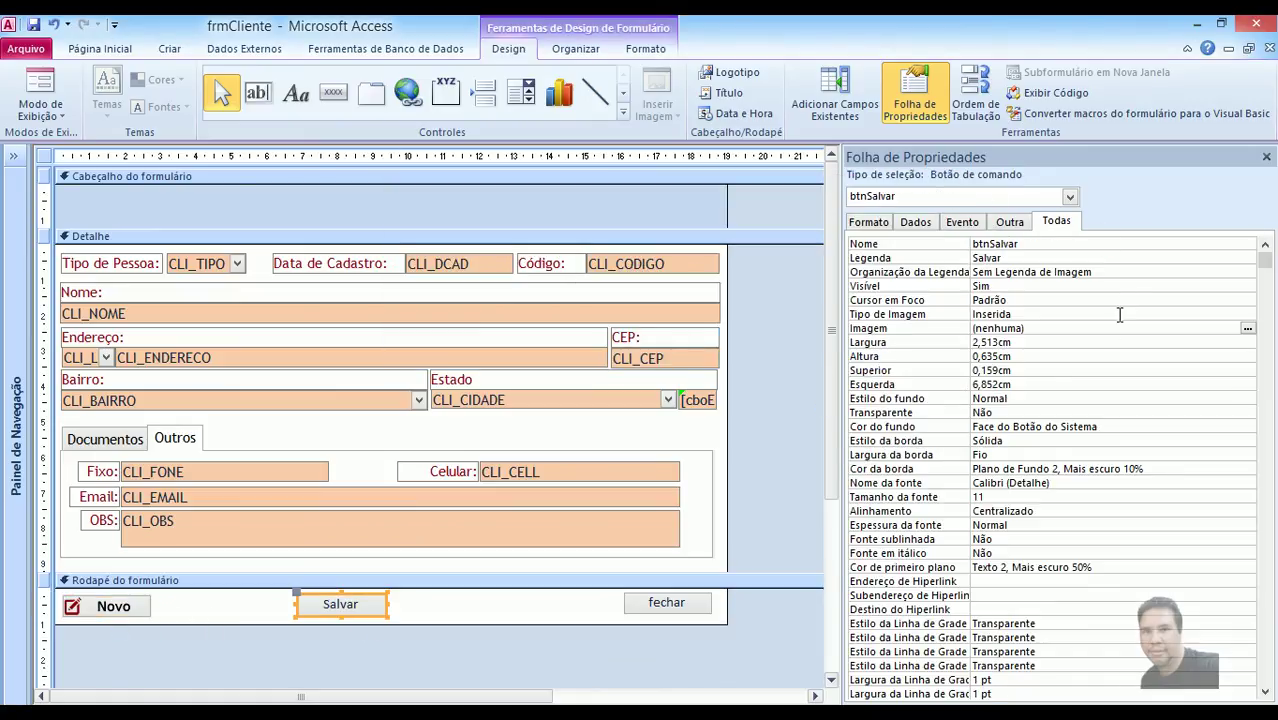
{"action": "left_click", "coordinate": [1247, 329]}
{"action": "left_click", "coordinate": [945, 272]}
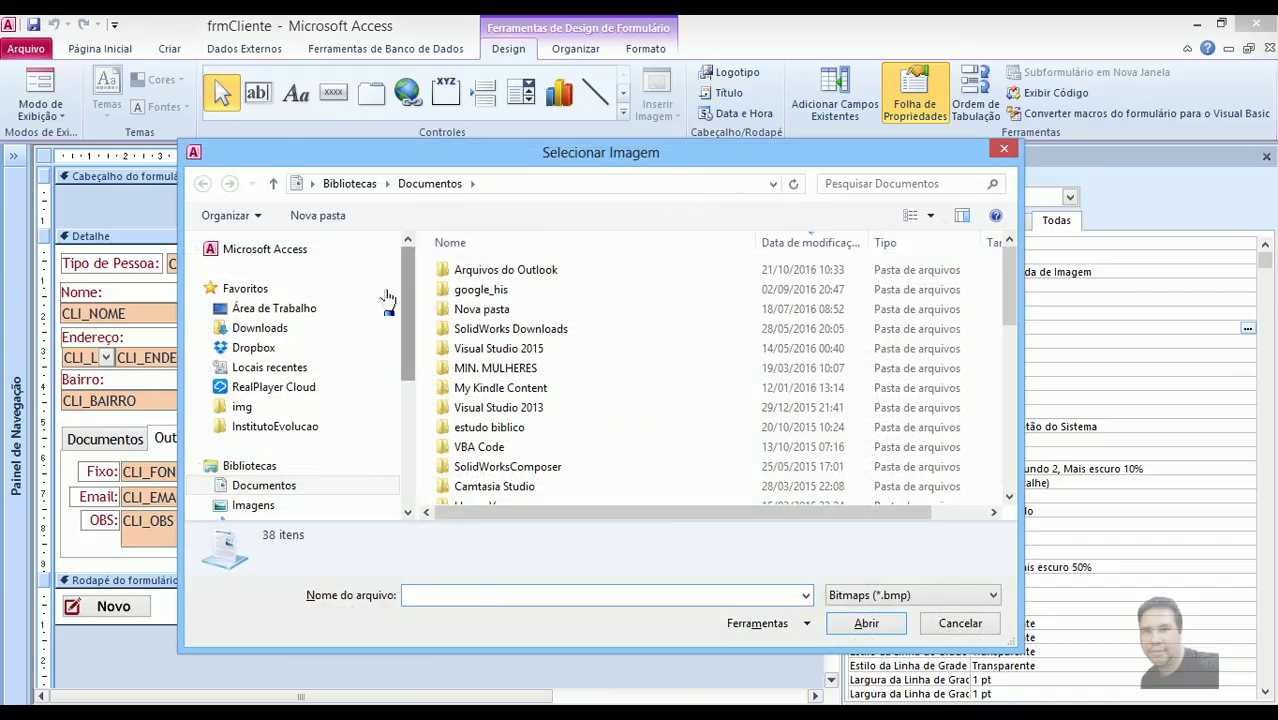
{"action": "left_click", "coordinate": [242, 406]}
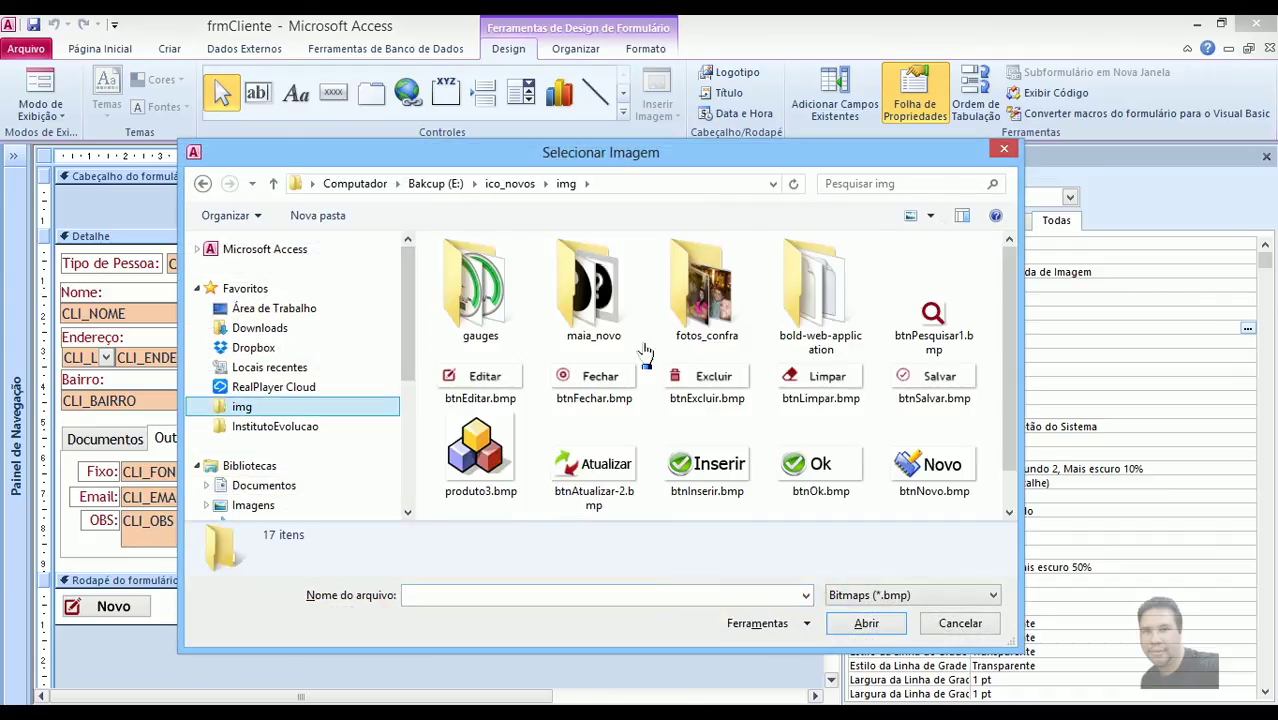
{"action": "double_click", "coordinate": [593, 290]}
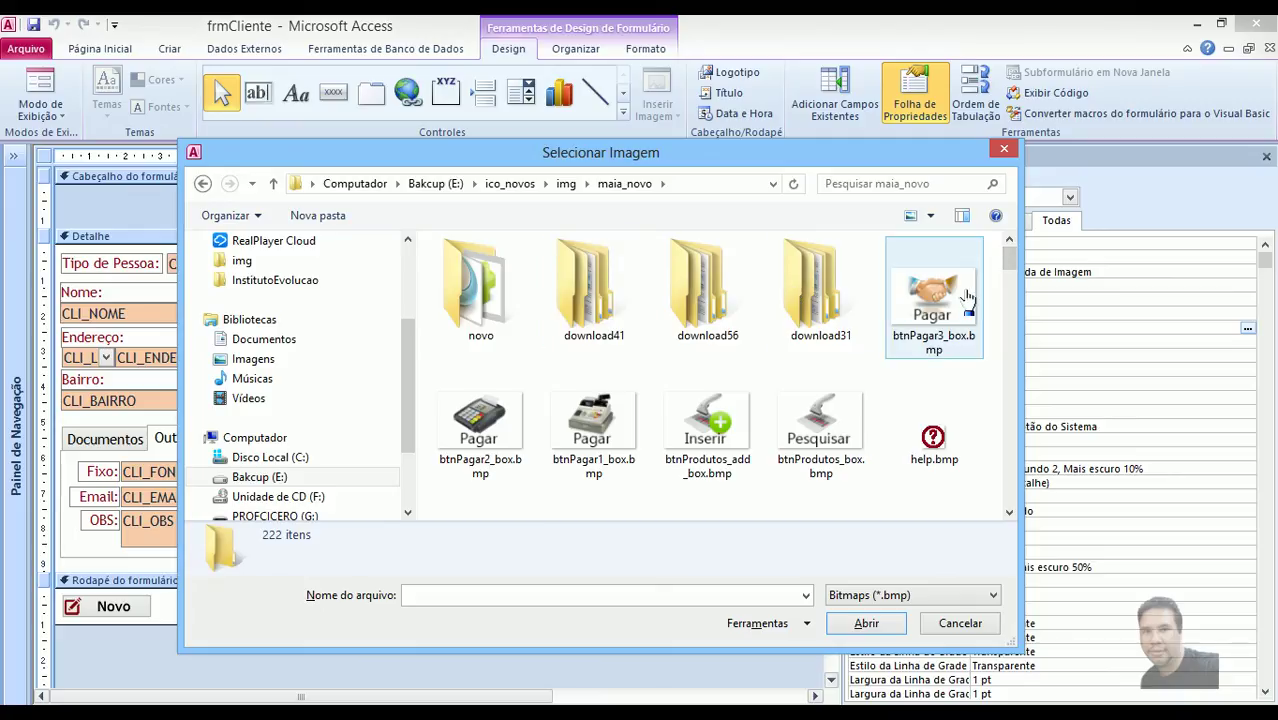
Choose btnSalvarMetroUi.bmp and apply it as the image of the btnSalvar button.
{"action": "left_click", "coordinate": [941, 318]}
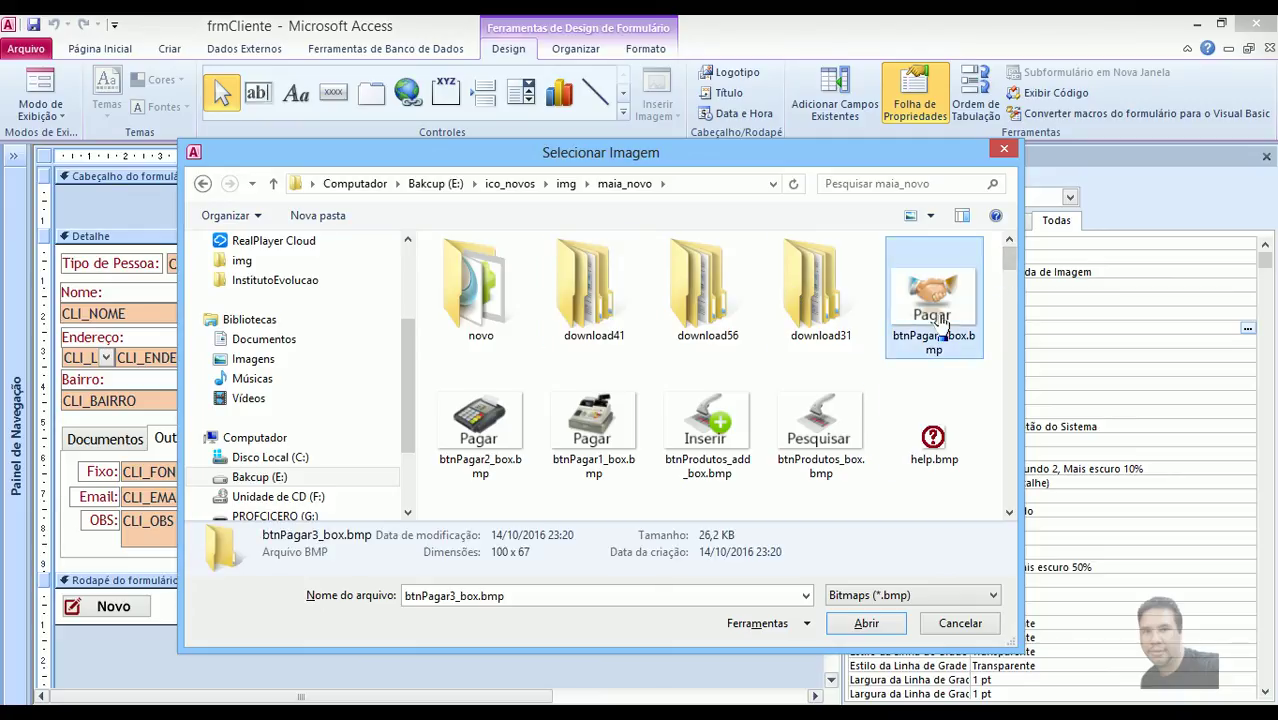
{"action": "key", "text": "Down"}
{"action": "key", "text": "Down"}
{"action": "key", "text": "Down"}
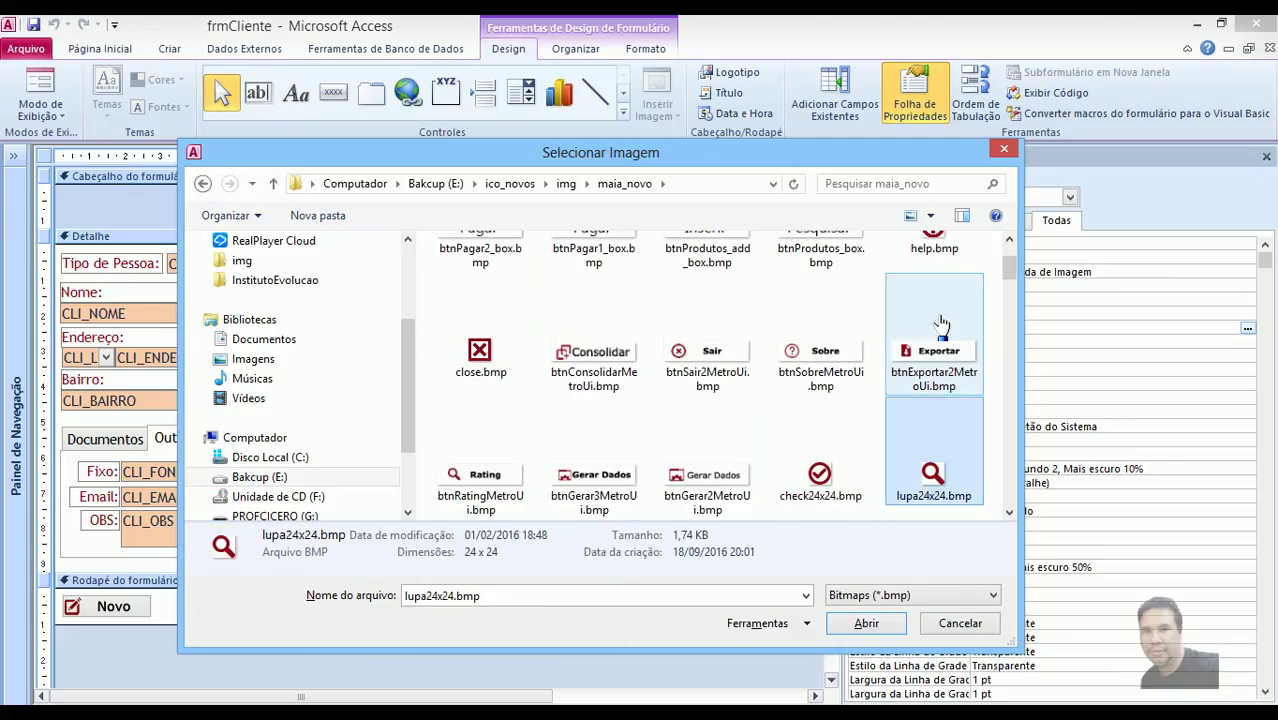
{"action": "key", "text": "Down"}
{"action": "key", "text": "Down"}
{"action": "key", "text": "Up"}
{"action": "key", "text": "Down"}
{"action": "key", "text": "Down"}
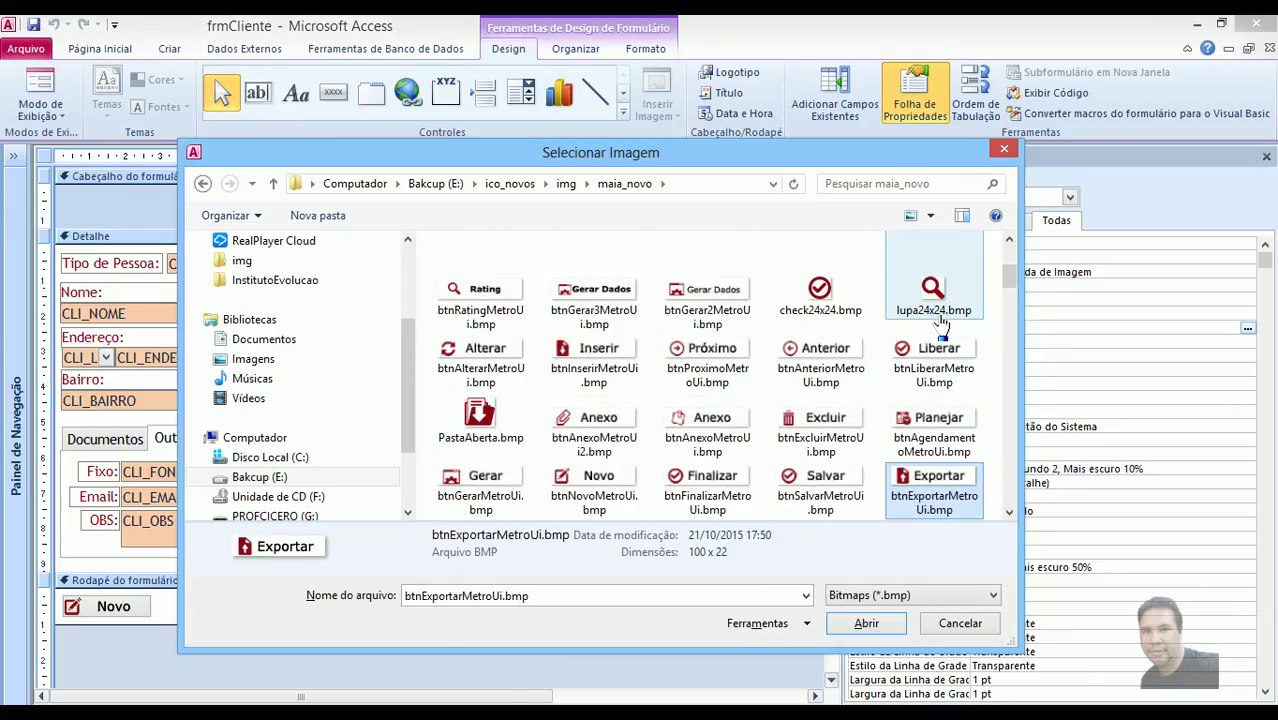
{"action": "key", "text": "Left"}
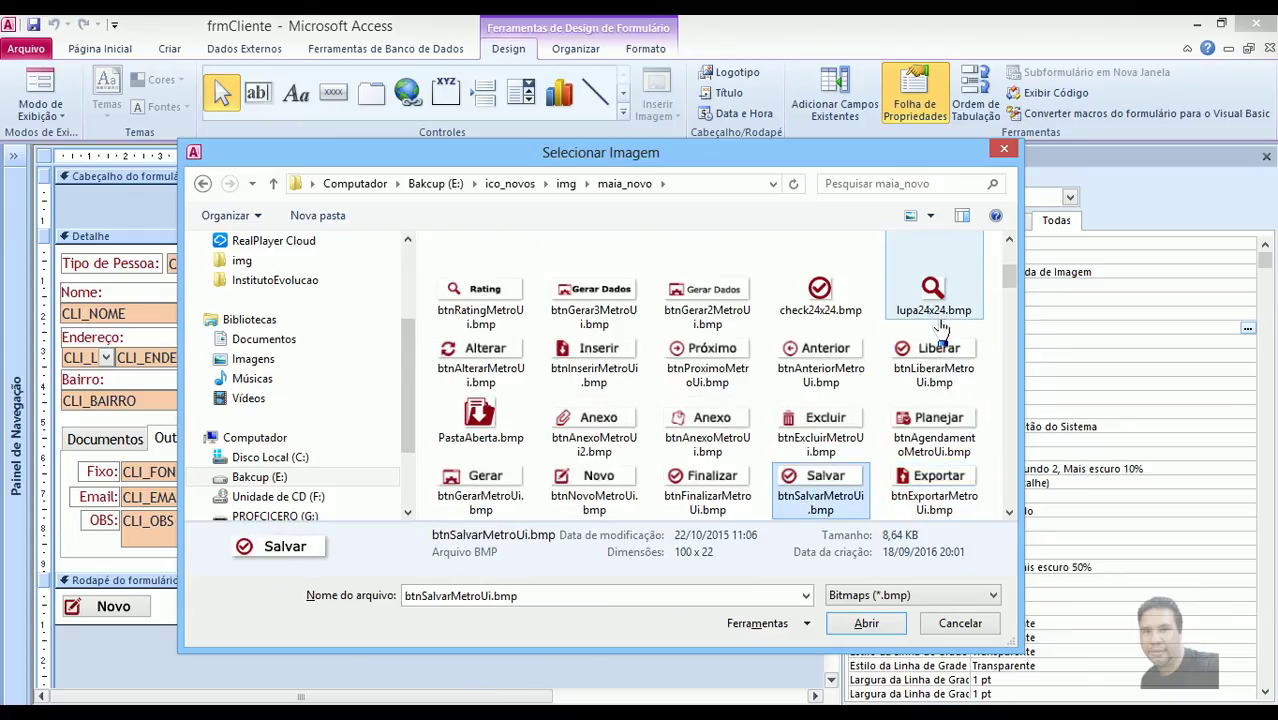
{"action": "left_click", "coordinate": [866, 624]}
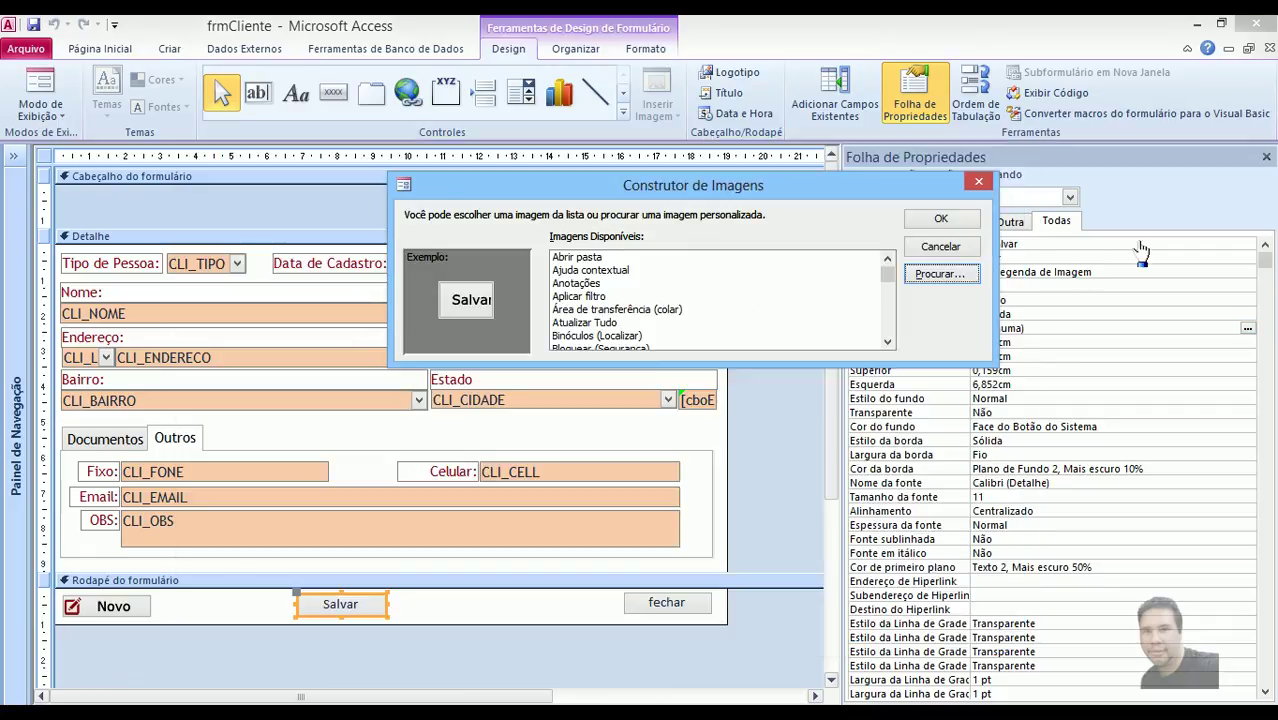
{"action": "left_click", "coordinate": [935, 222]}
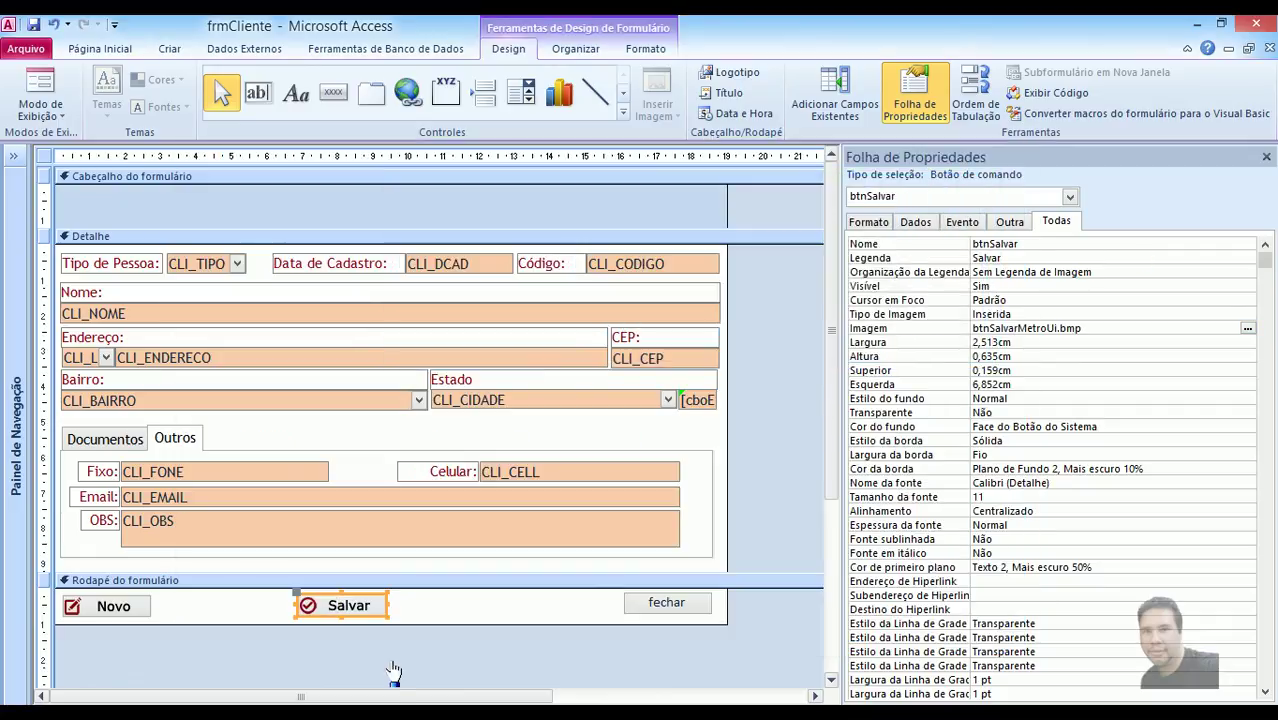
{"action": "left_click", "coordinate": [447, 617]}
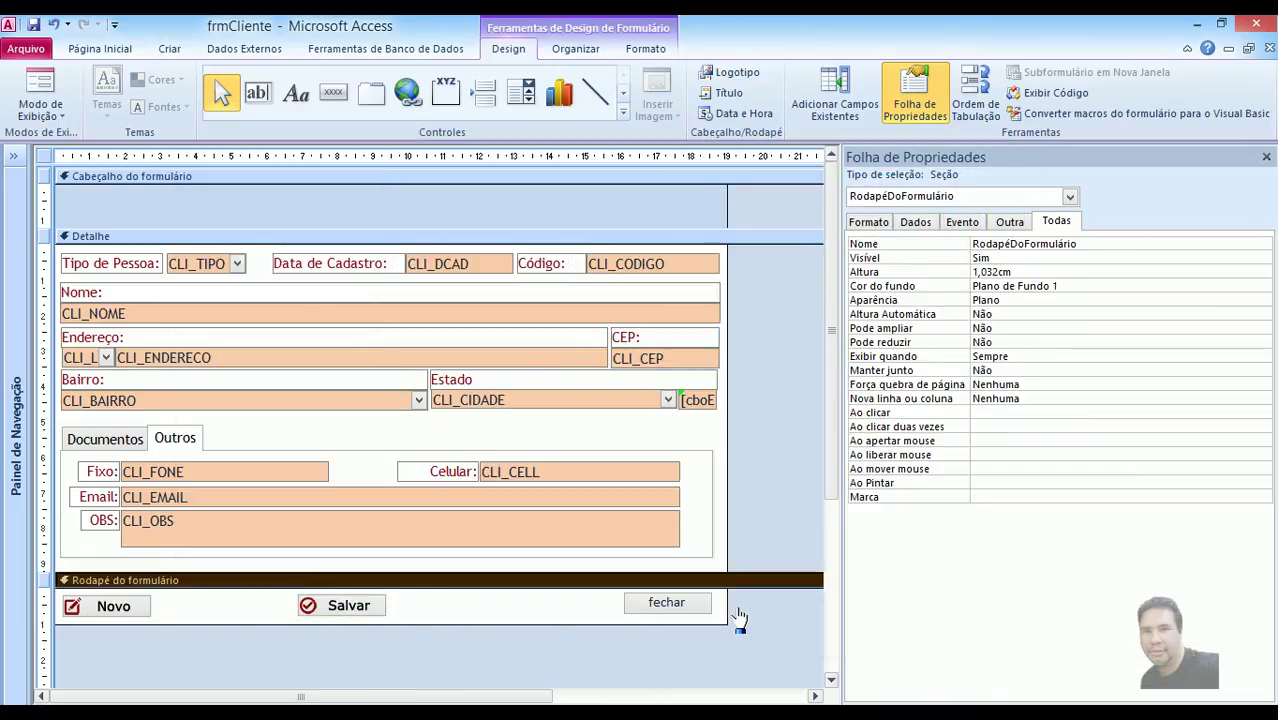
Browse for a custom image for the btnFechar footer button in the maia_novo folder inside img.
{"action": "left_click", "coordinate": [680, 605]}
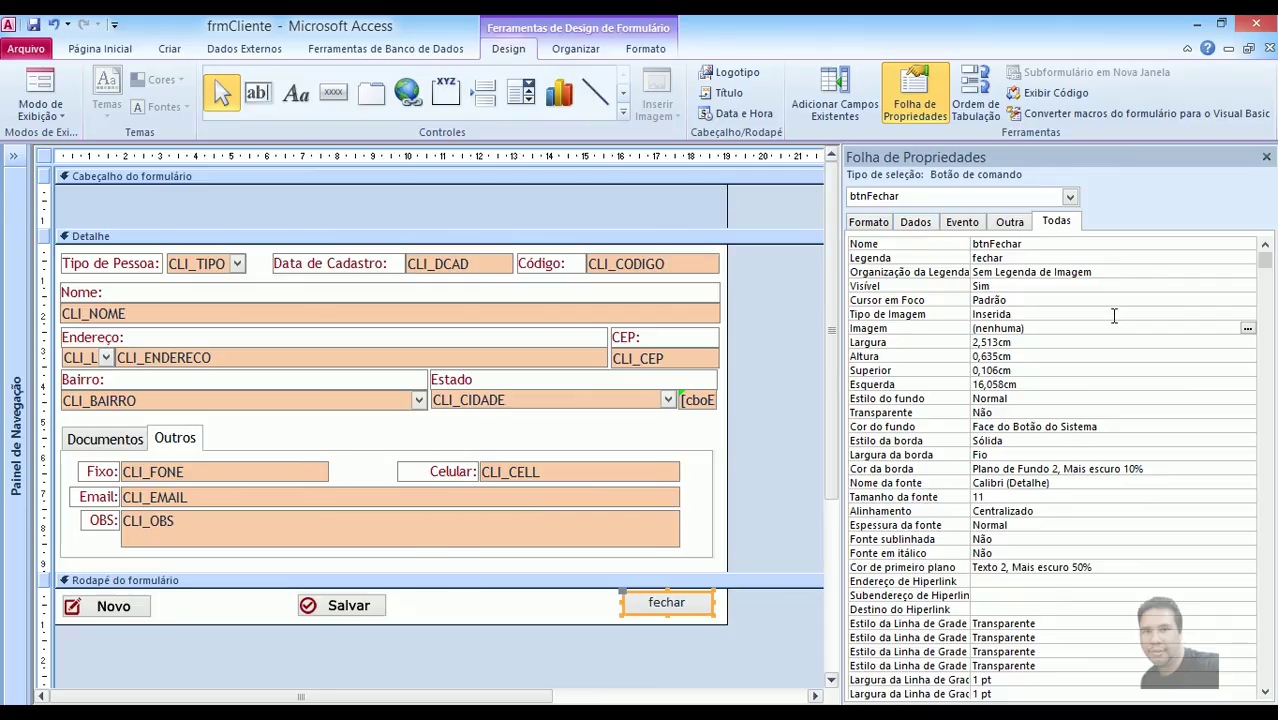
{"action": "left_click", "coordinate": [1245, 328]}
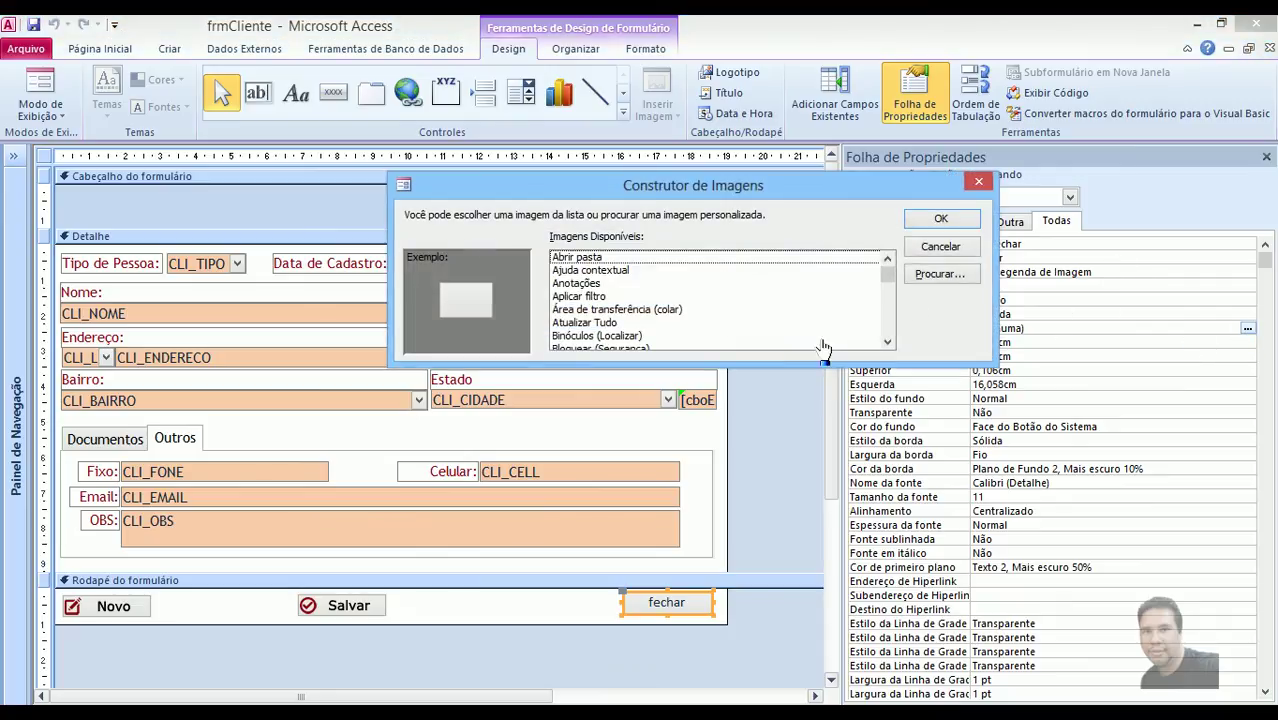
{"action": "left_click", "coordinate": [938, 280]}
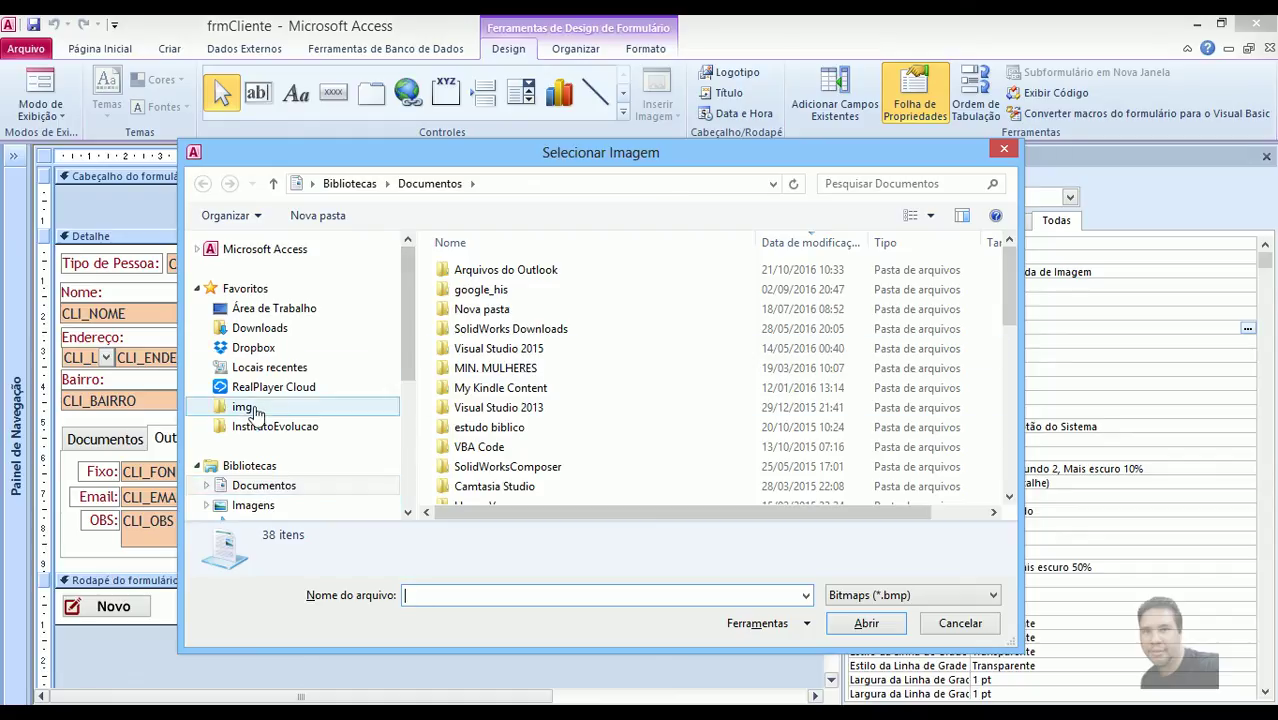
{"action": "left_click", "coordinate": [243, 408]}
{"action": "left_click_drag", "start_coordinate": [1010, 286], "coordinate": [1012, 330]}
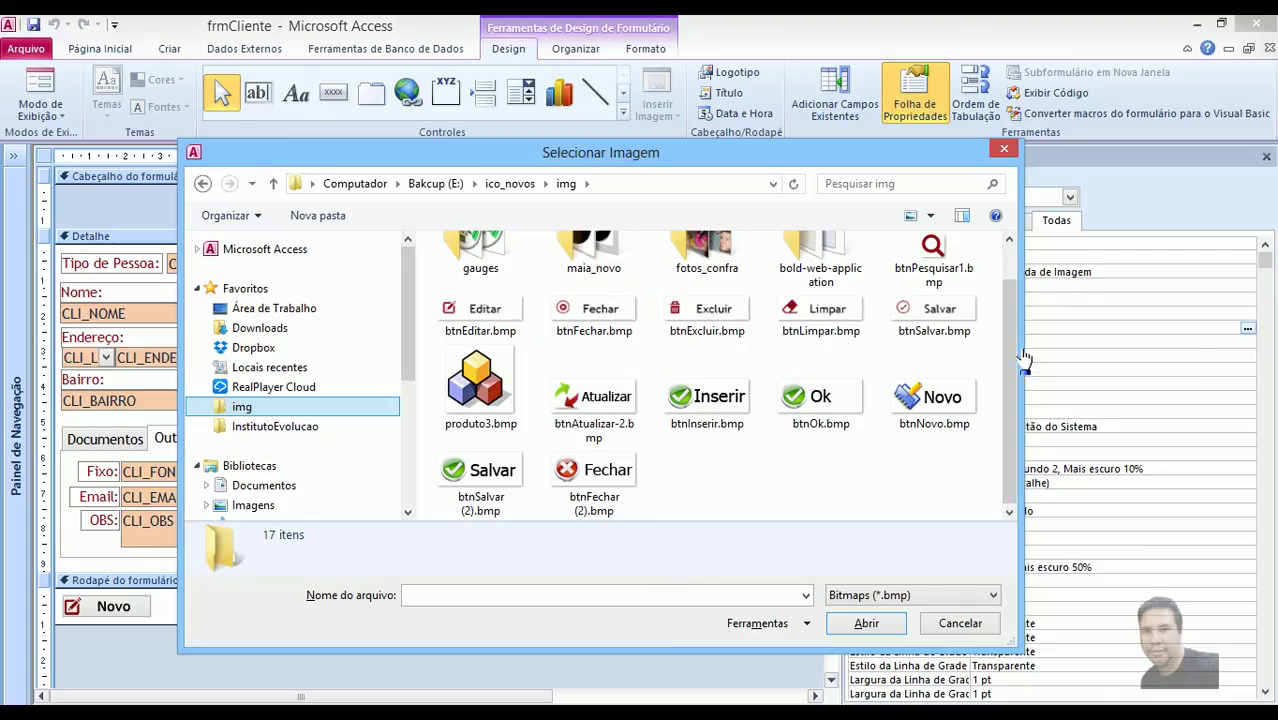
{"action": "left_click_drag", "start_coordinate": [1008, 368], "coordinate": [1008, 320]}
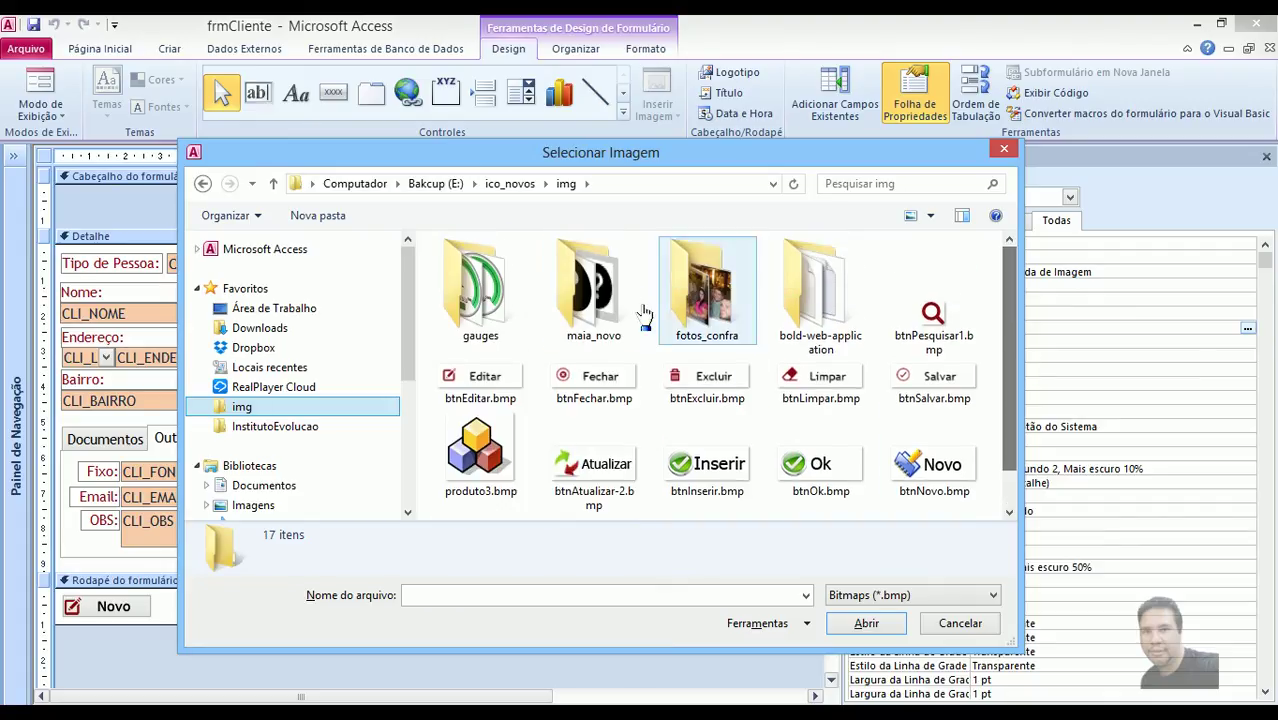
{"action": "double_click", "coordinate": [594, 290]}
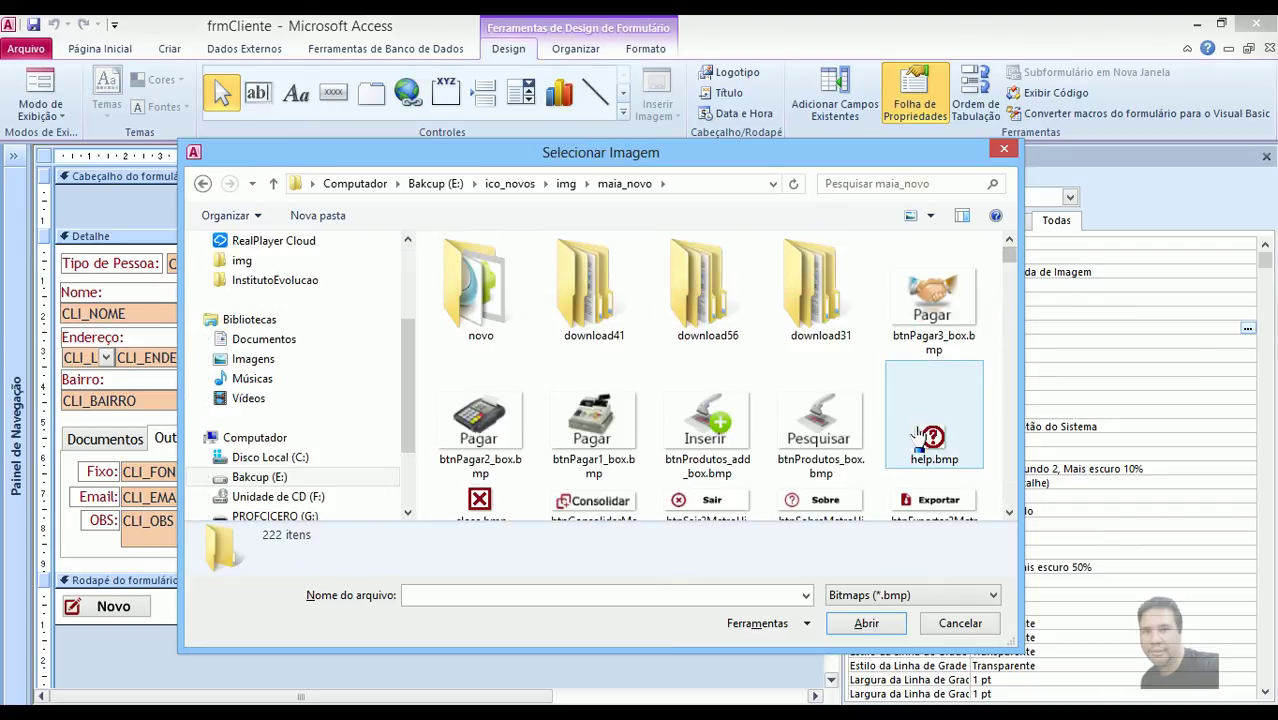
Choose btnFecharMetroUi2.bmp and apply it as the image of the btnFechar button.
{"action": "left_click", "coordinate": [917, 431]}
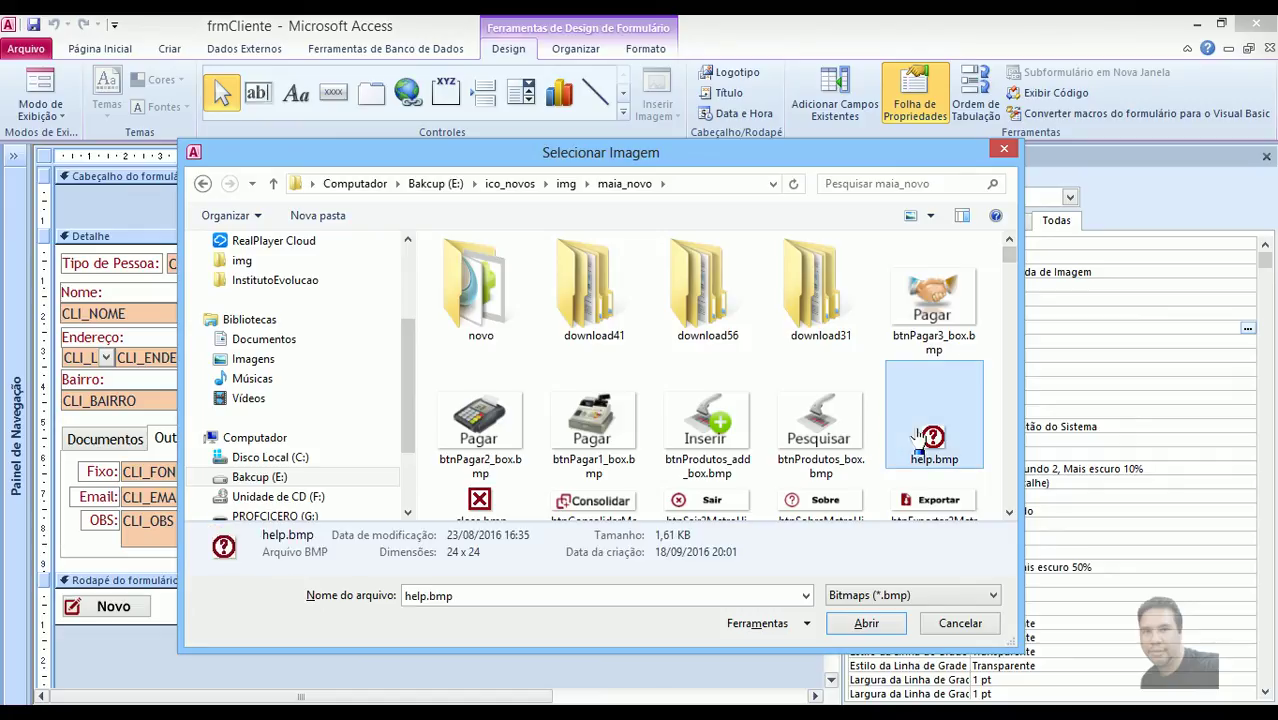
{"action": "key", "text": "Down"}
{"action": "key", "text": "Down"}
{"action": "key", "text": "Down"}
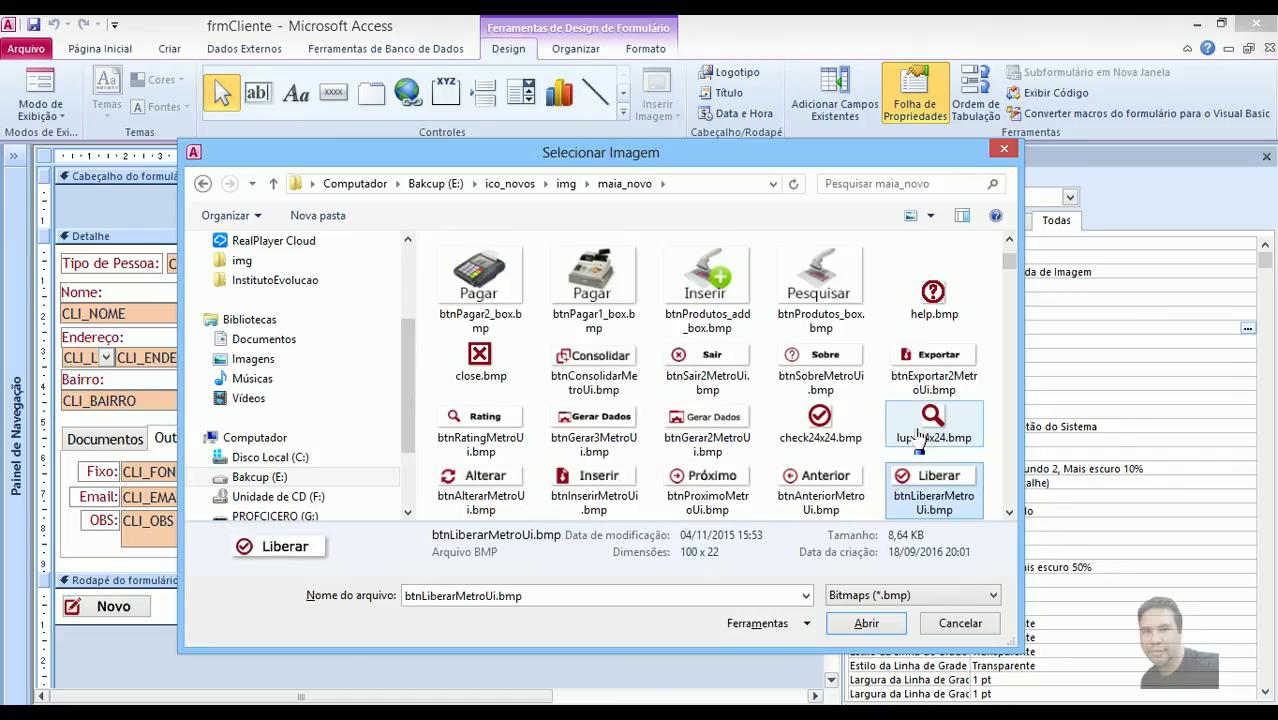
{"action": "key", "text": "Down"}
{"action": "key", "text": "Down"}
{"action": "key", "text": "Down"}
{"action": "key", "text": "Down"}
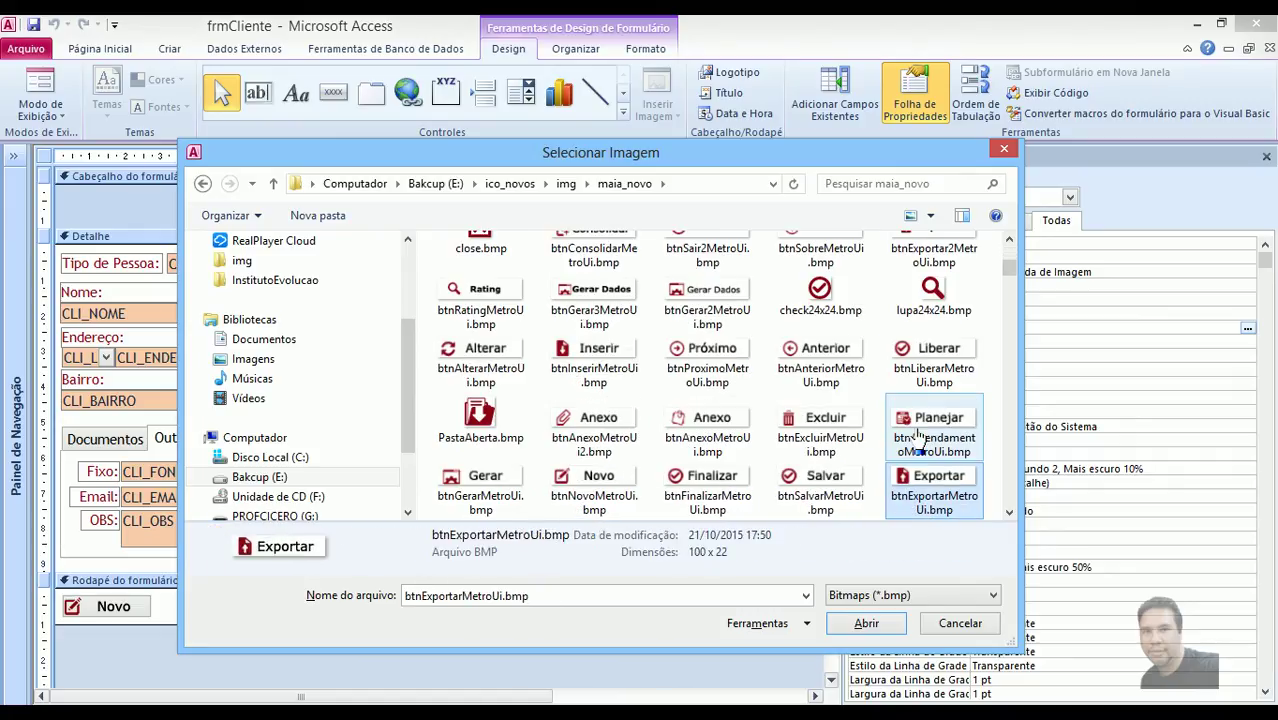
{"action": "key", "text": "Down"}
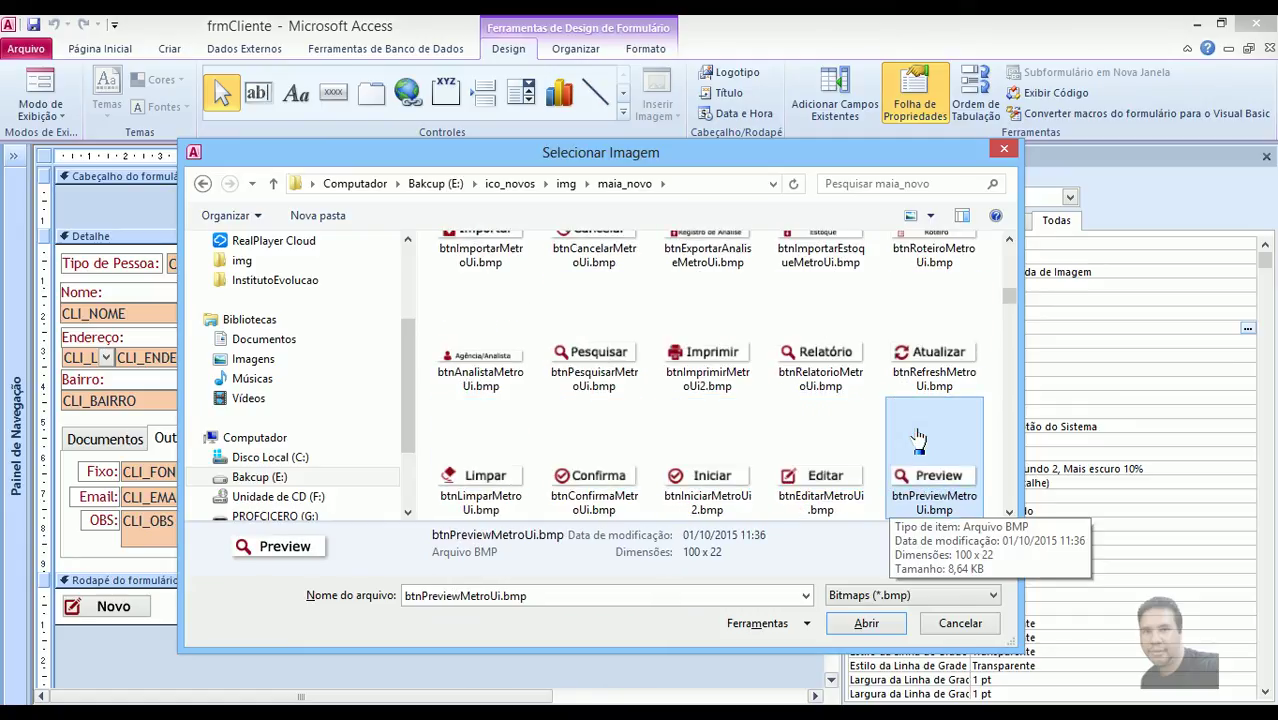
{"action": "key", "text": "Left"}
{"action": "key", "text": "Down"}
{"action": "key", "text": "Left"}
{"action": "key", "text": "Left"}
{"action": "key", "text": "Left"}
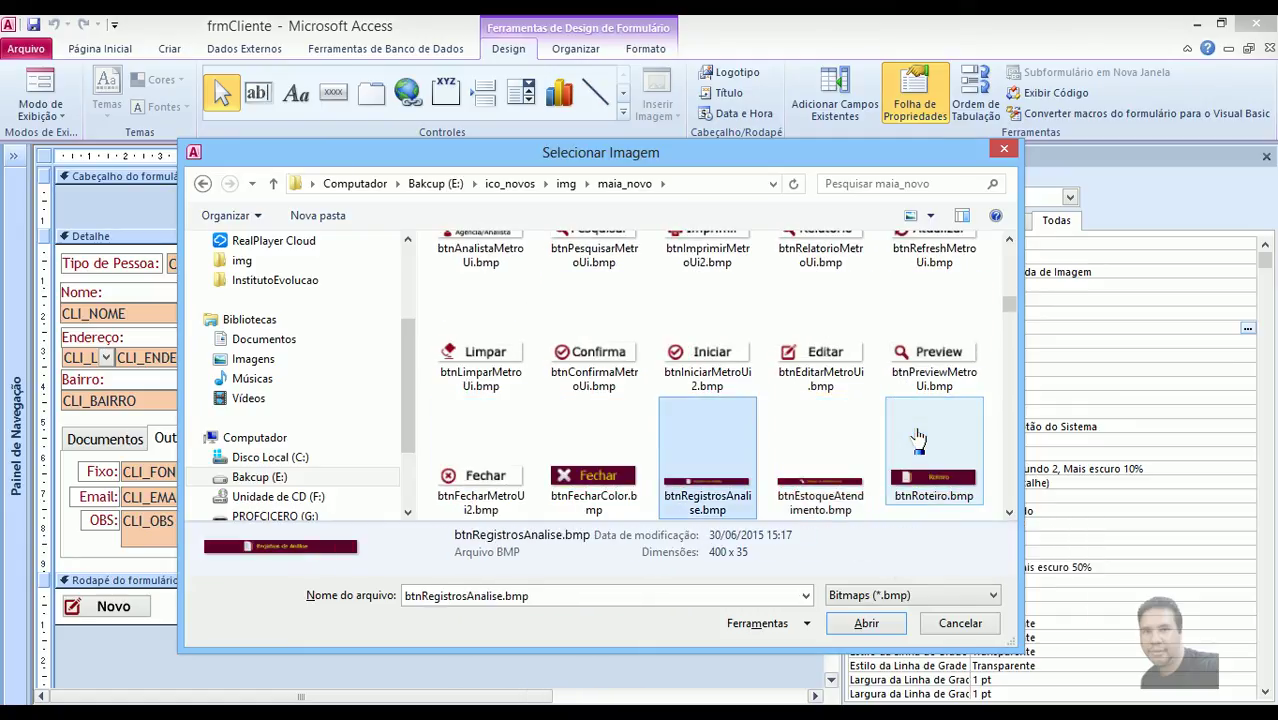
{"action": "left_click", "coordinate": [482, 478]}
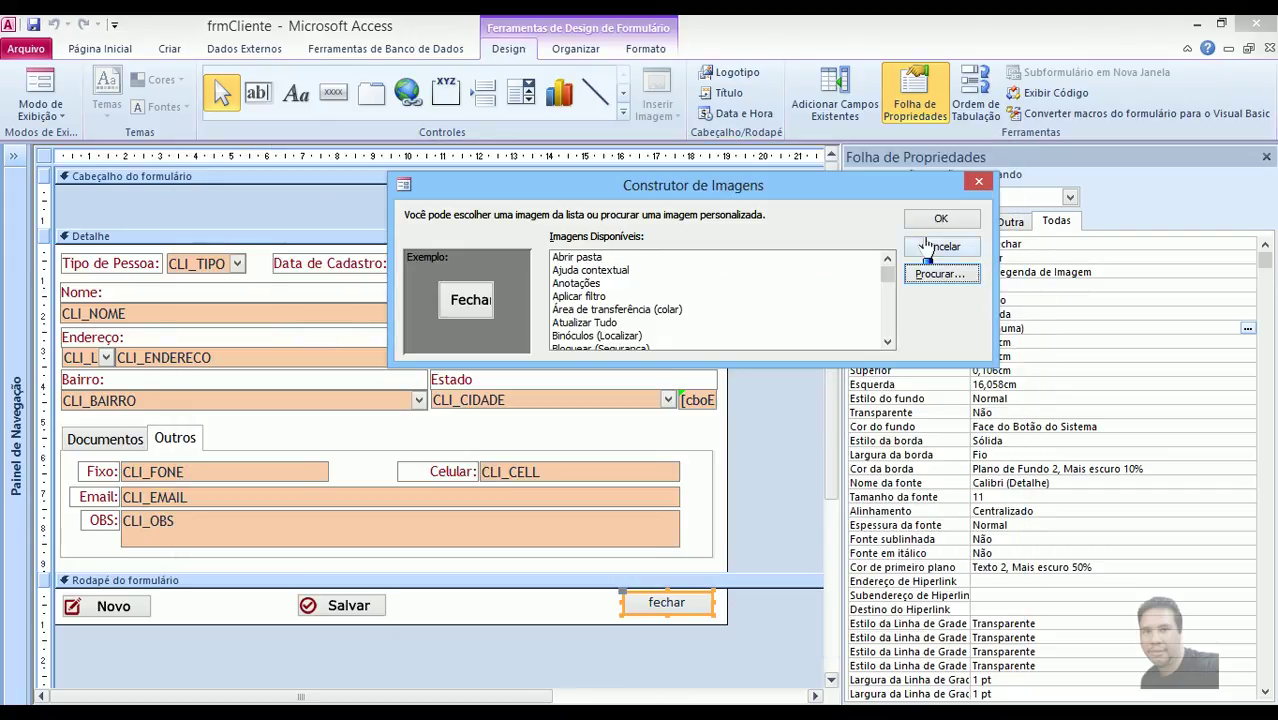
{"action": "left_click", "coordinate": [941, 219]}
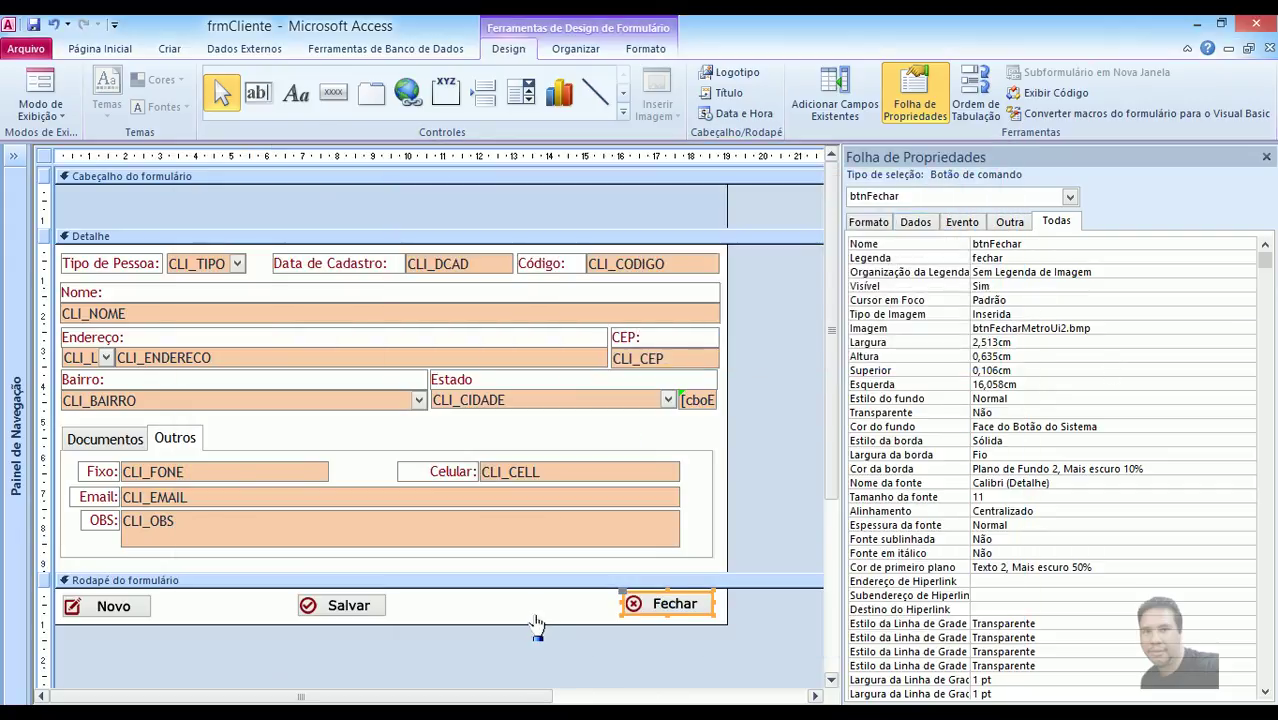
Fill the form header section with a custom RGB colour of red 140, green 6 and blue 20.
{"action": "left_click", "coordinate": [535, 620]}
{"action": "left_click", "coordinate": [510, 203]}
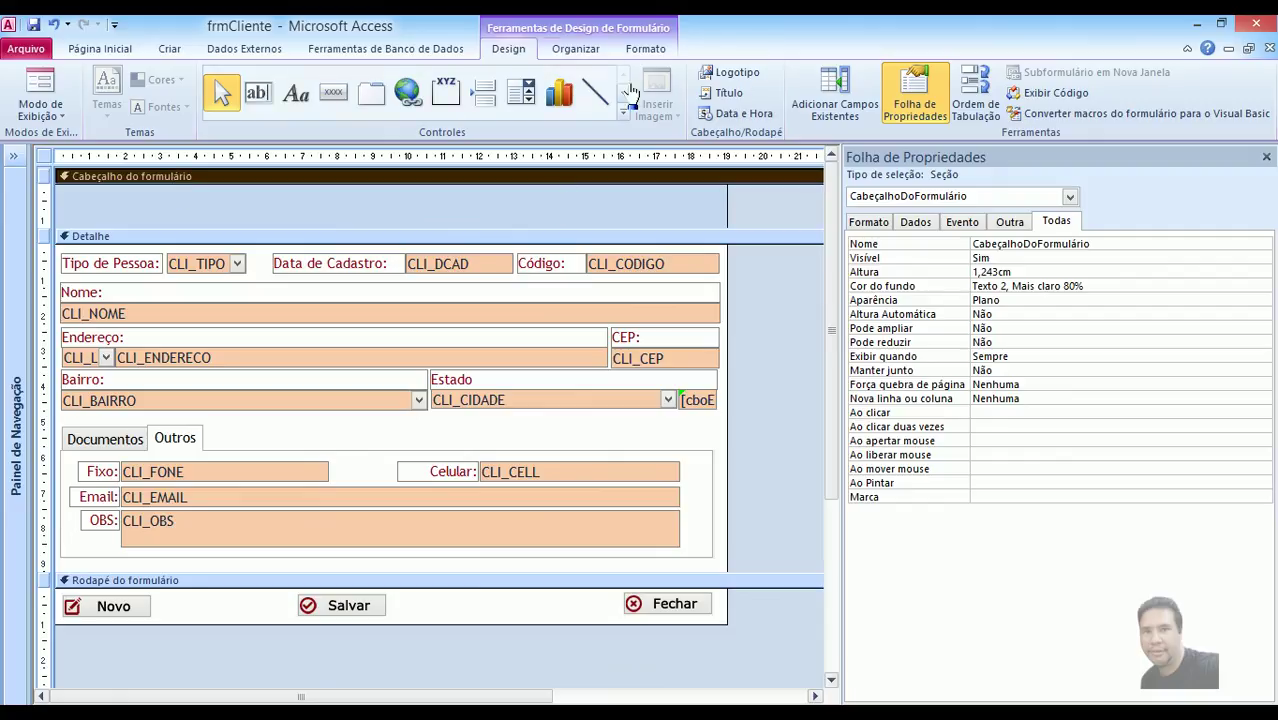
{"action": "left_click", "coordinate": [645, 49]}
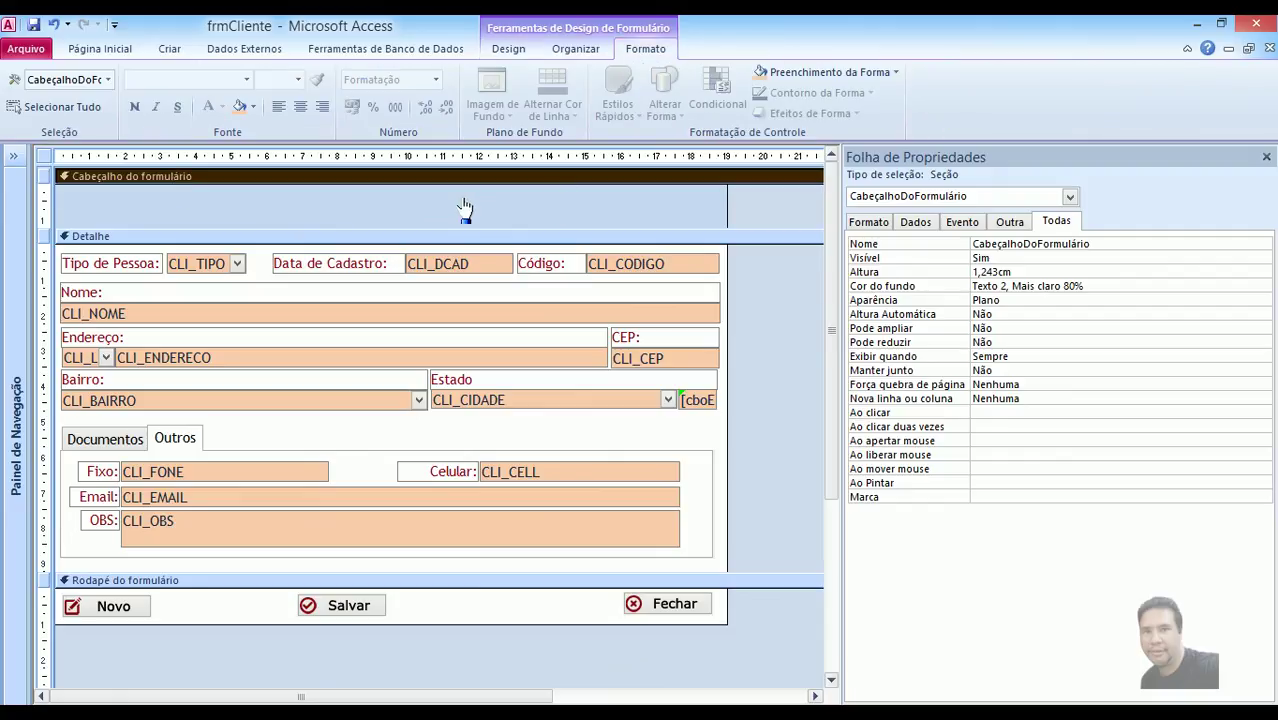
{"action": "left_click", "coordinate": [828, 72]}
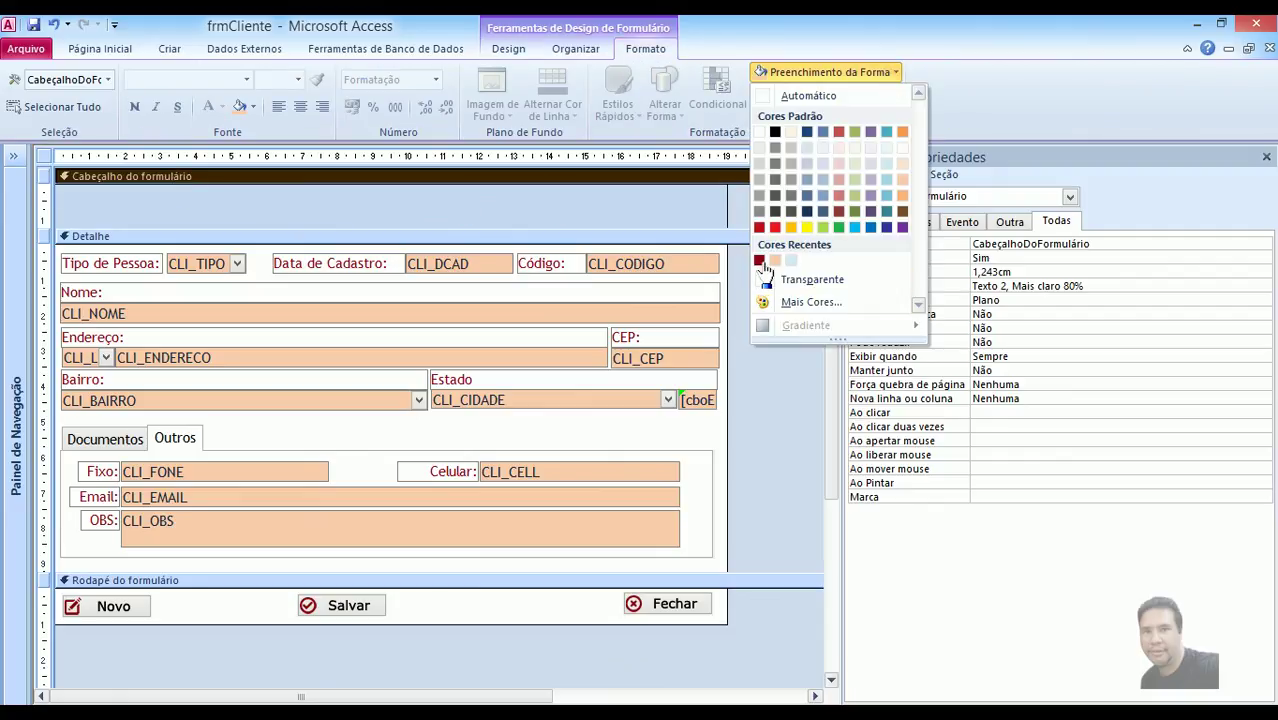
{"action": "left_click", "coordinate": [801, 303]}
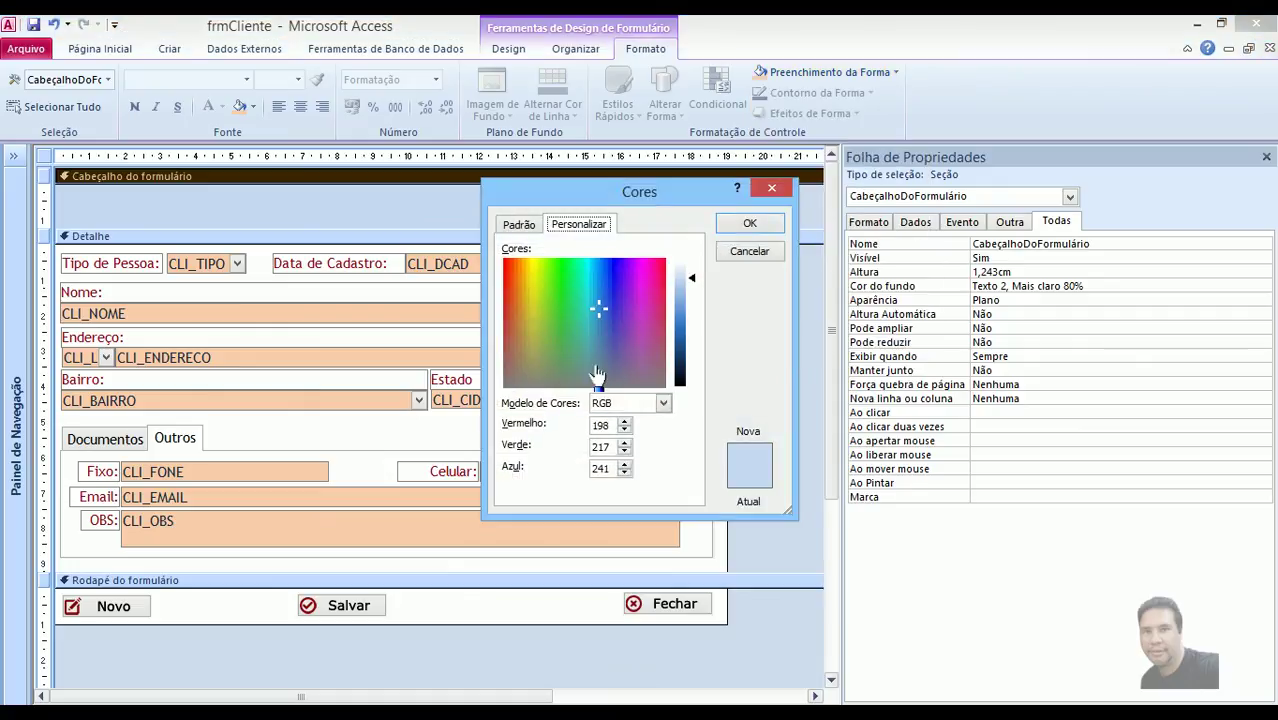
{"action": "left_click_drag", "start_coordinate": [613, 428], "coordinate": [566, 432]}
{"action": "type", "text": "140"}
{"action": "key", "text": "Tab"}
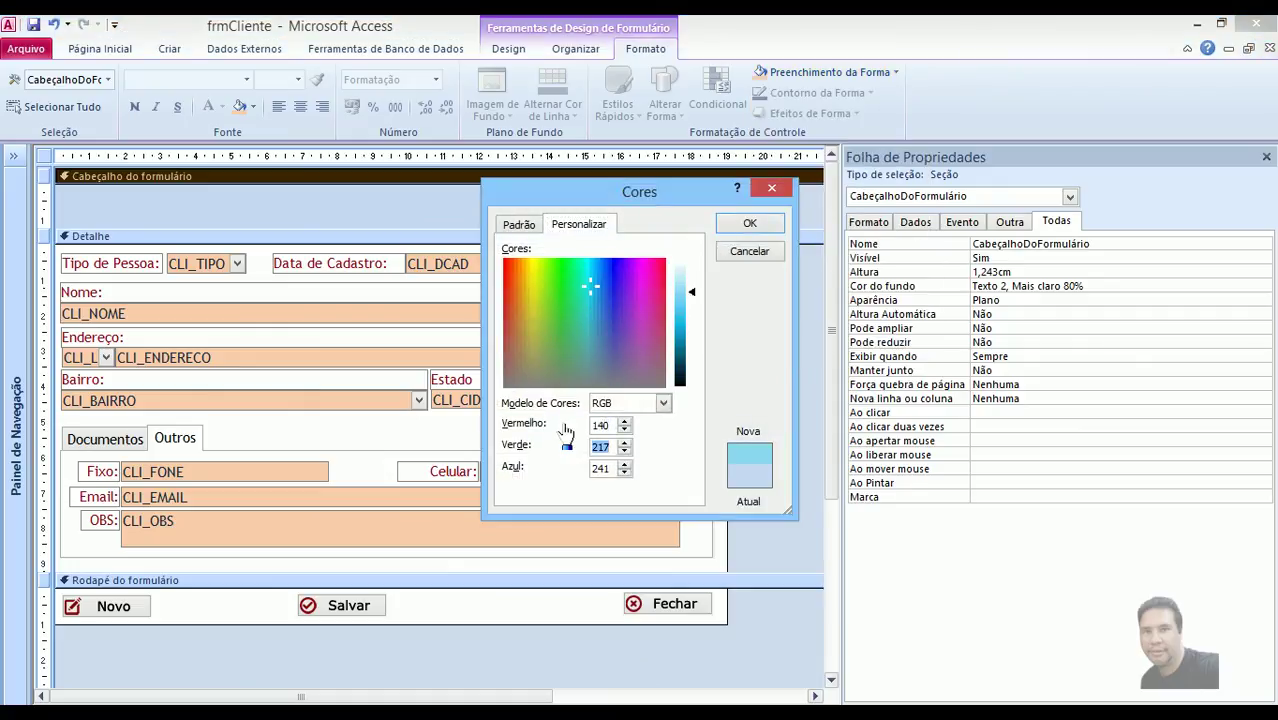
{"action": "type", "text": "2"}
{"action": "key", "text": "Tab"}
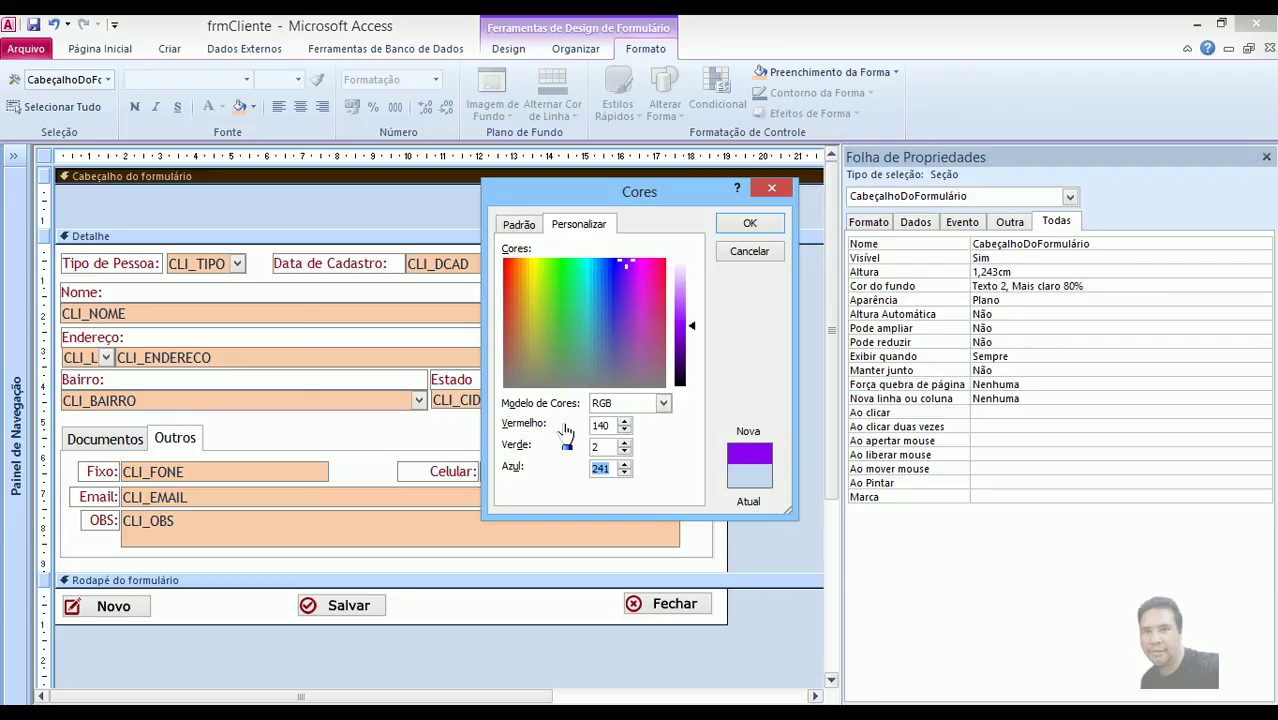
{"action": "type", "text": "20"}
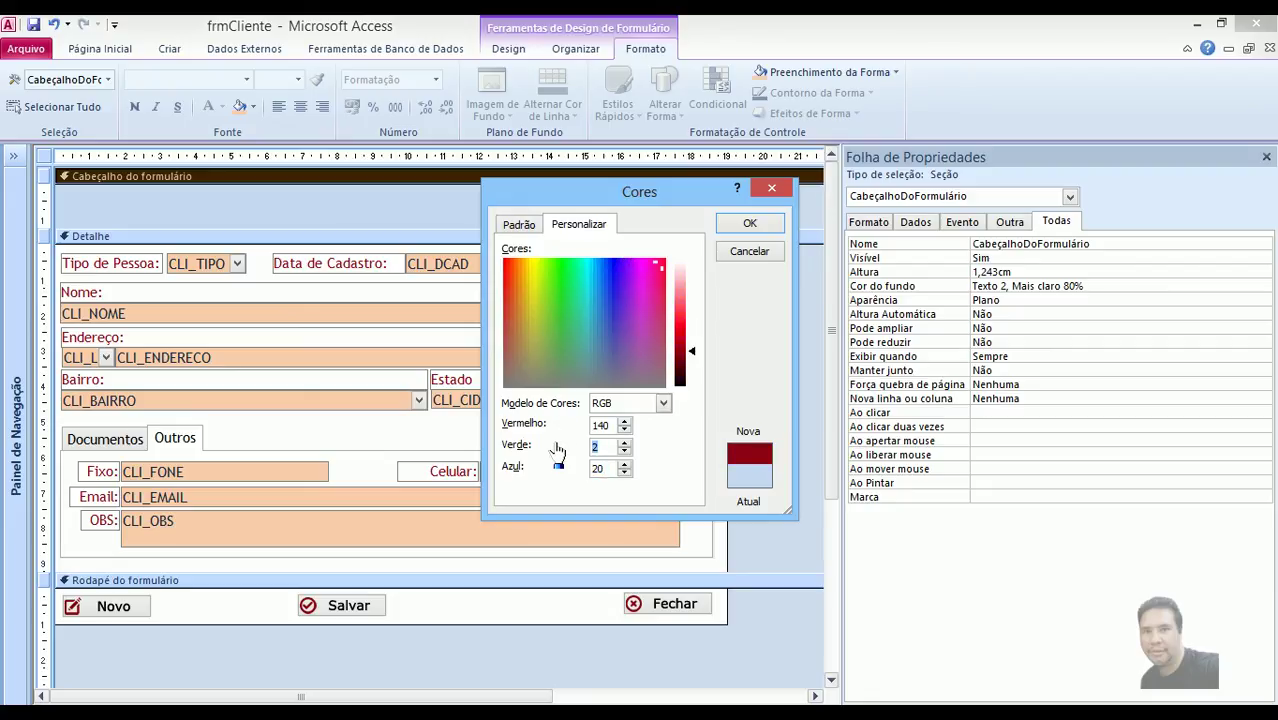
{"action": "left_click", "coordinate": [752, 224]}
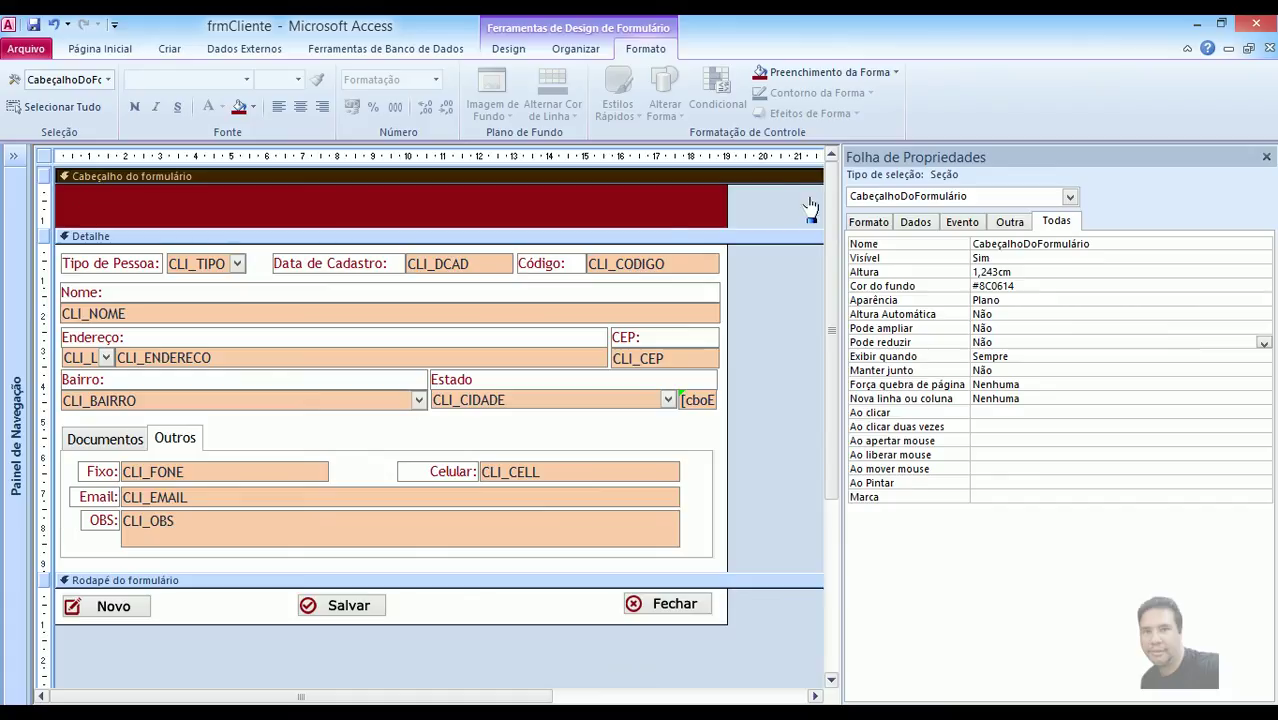
Insert an image about 1.09 cm wide and 0.93 cm high in the form header, using Atendimento-64x64.jpg from the img folder.
{"action": "left_click", "coordinate": [508, 48]}
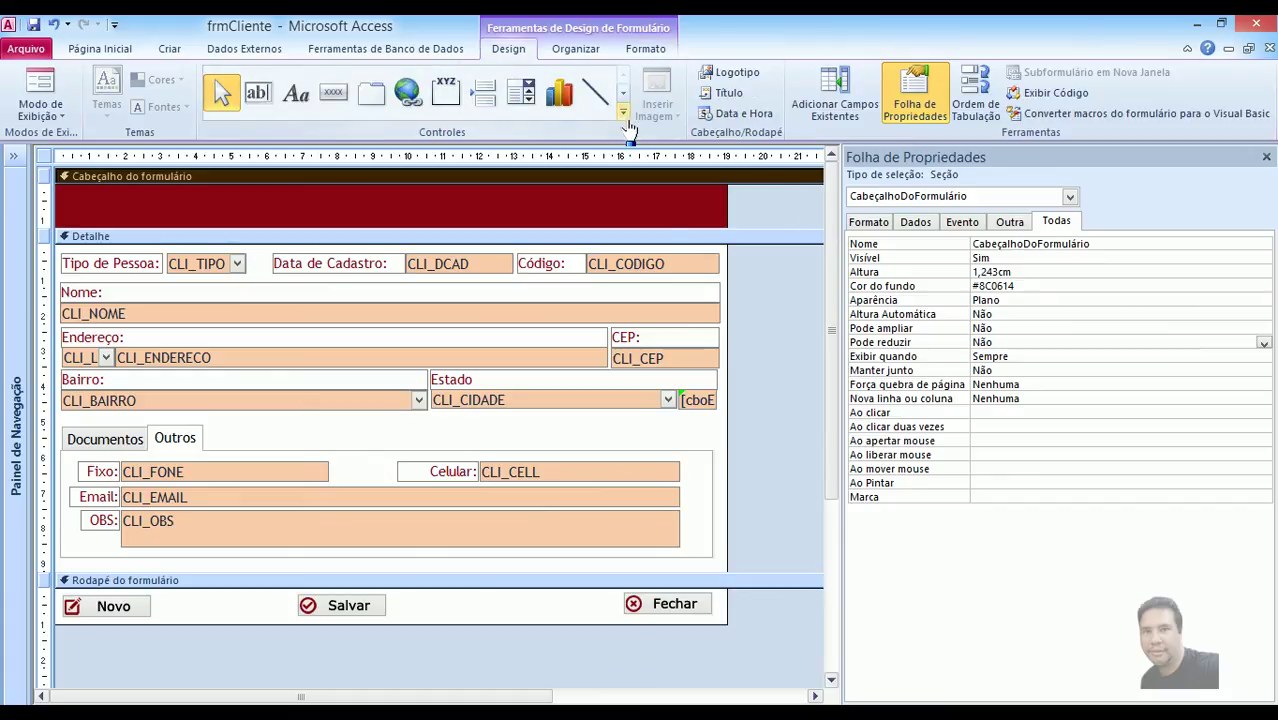
{"action": "left_click", "coordinate": [623, 97]}
{"action": "left_click", "coordinate": [521, 92]}
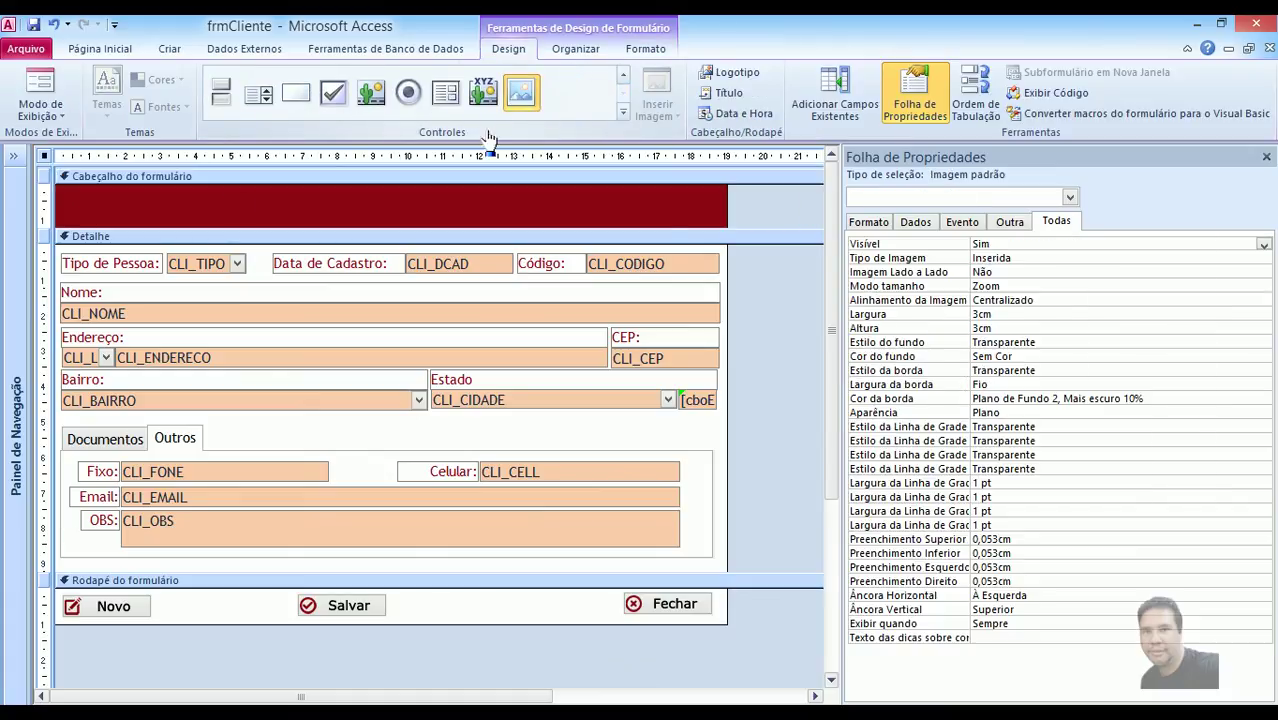
{"action": "left_click_drag", "start_coordinate": [70, 188], "coordinate": [112, 221]}
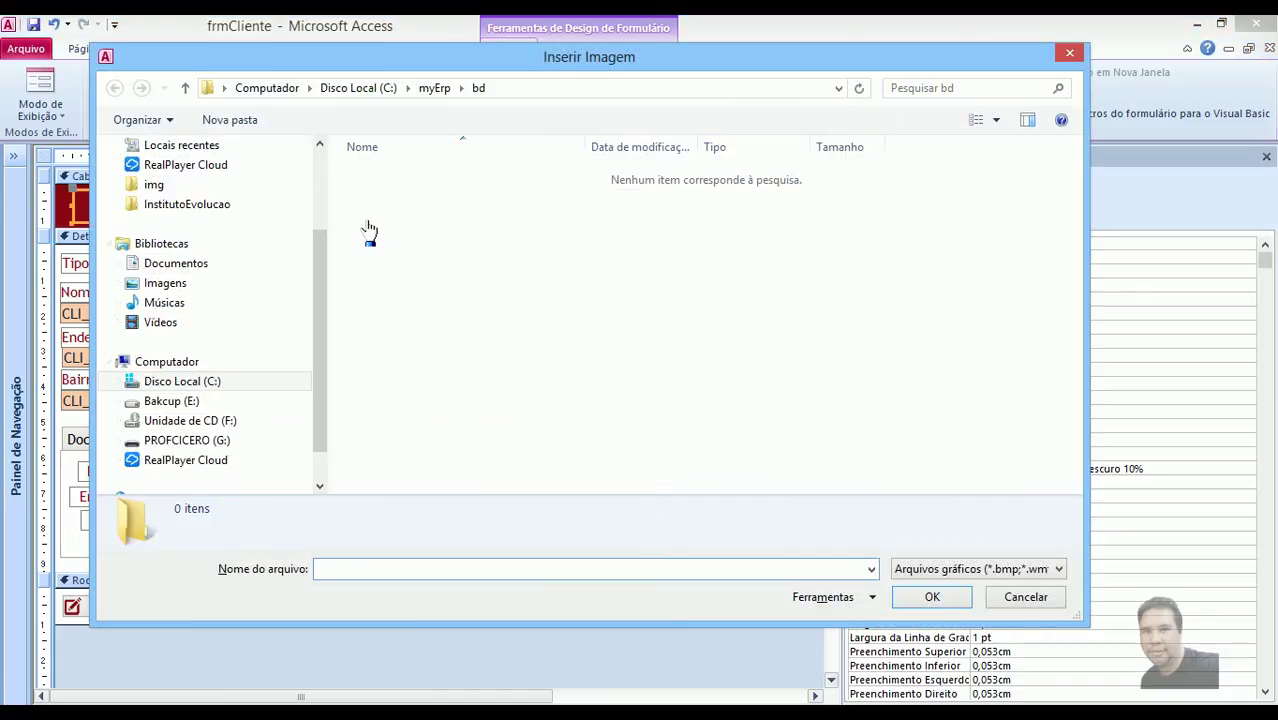
{"action": "left_click", "coordinate": [155, 190]}
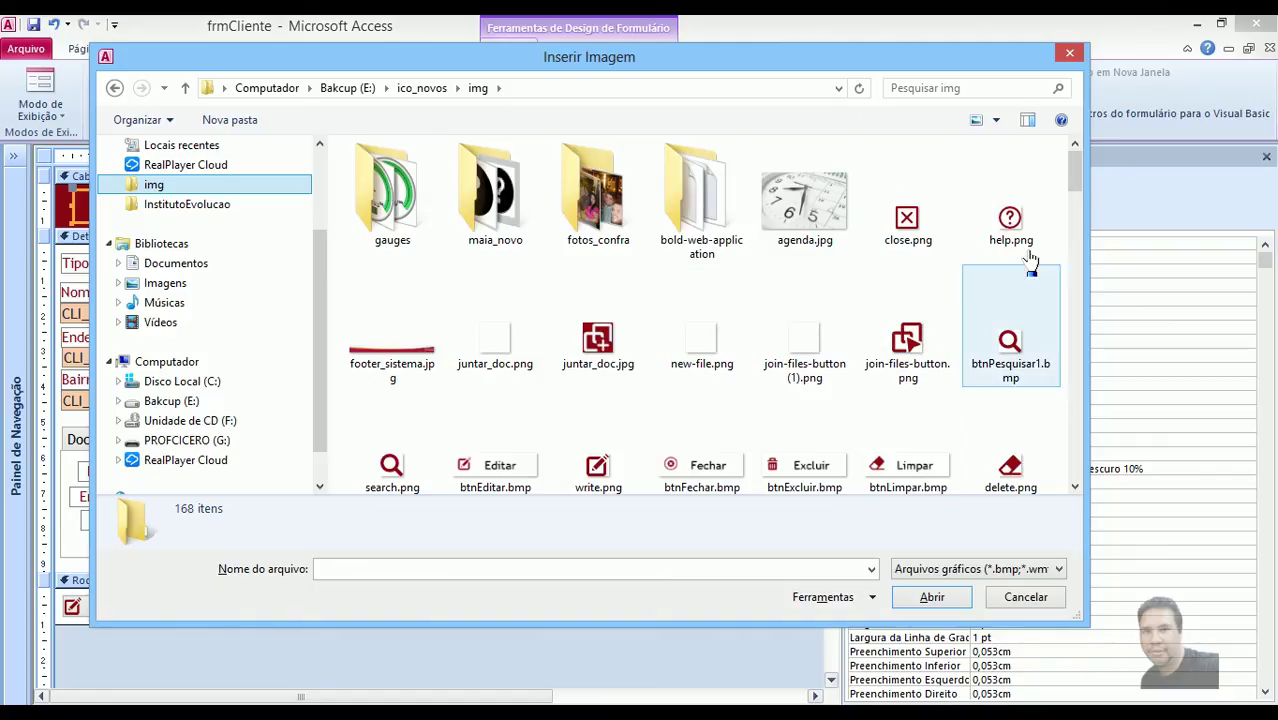
{"action": "left_click_drag", "start_coordinate": [1076, 178], "coordinate": [1078, 376]}
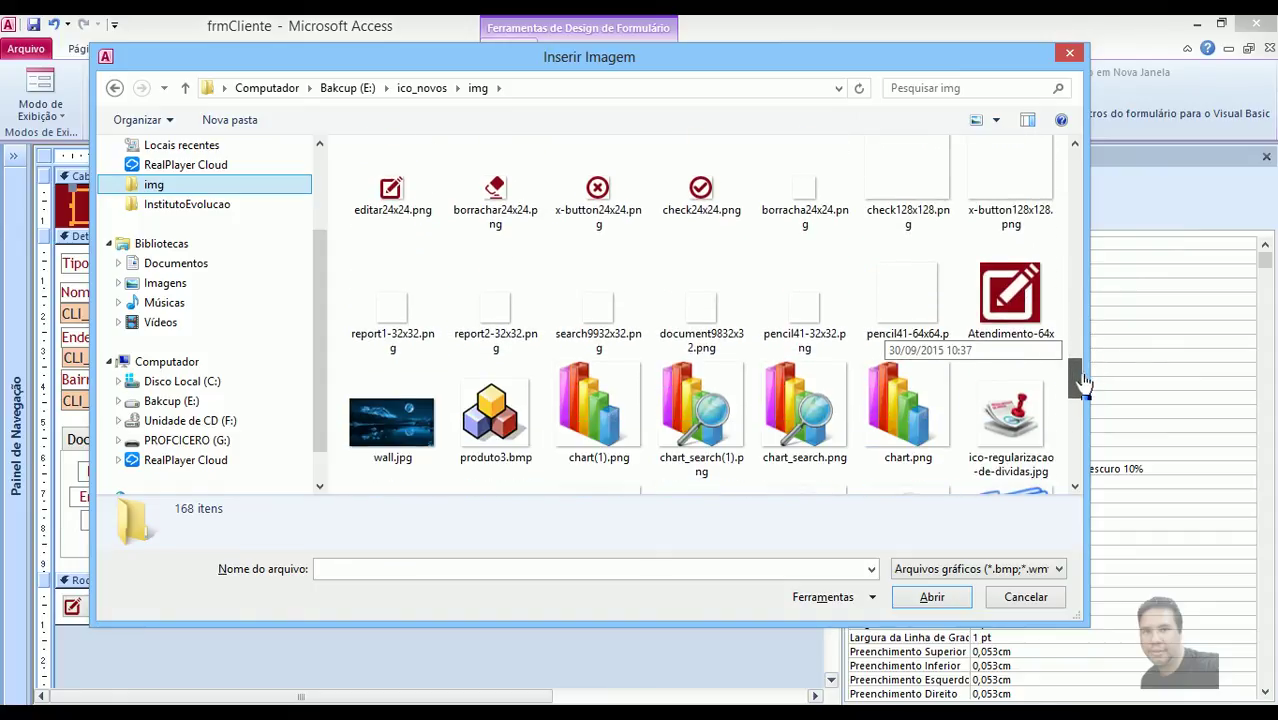
{"action": "left_click", "coordinate": [1010, 298]}
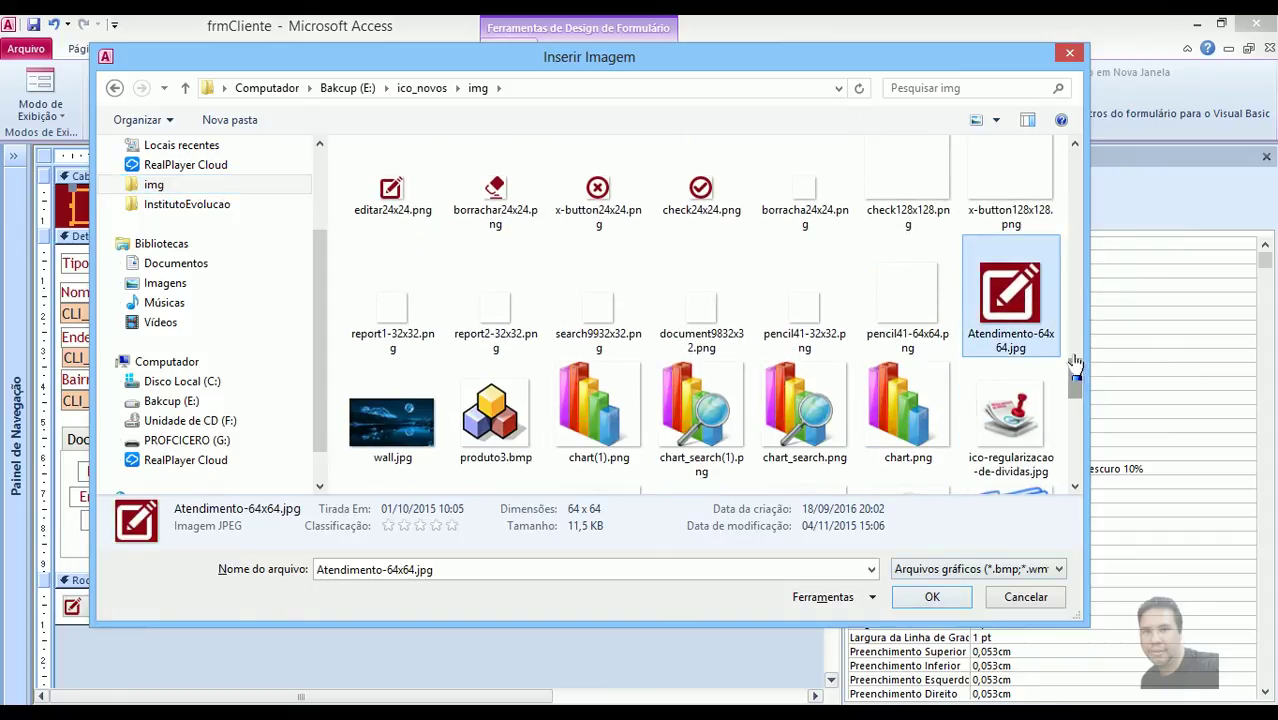
{"action": "left_click_drag", "start_coordinate": [1076, 380], "coordinate": [1078, 345]}
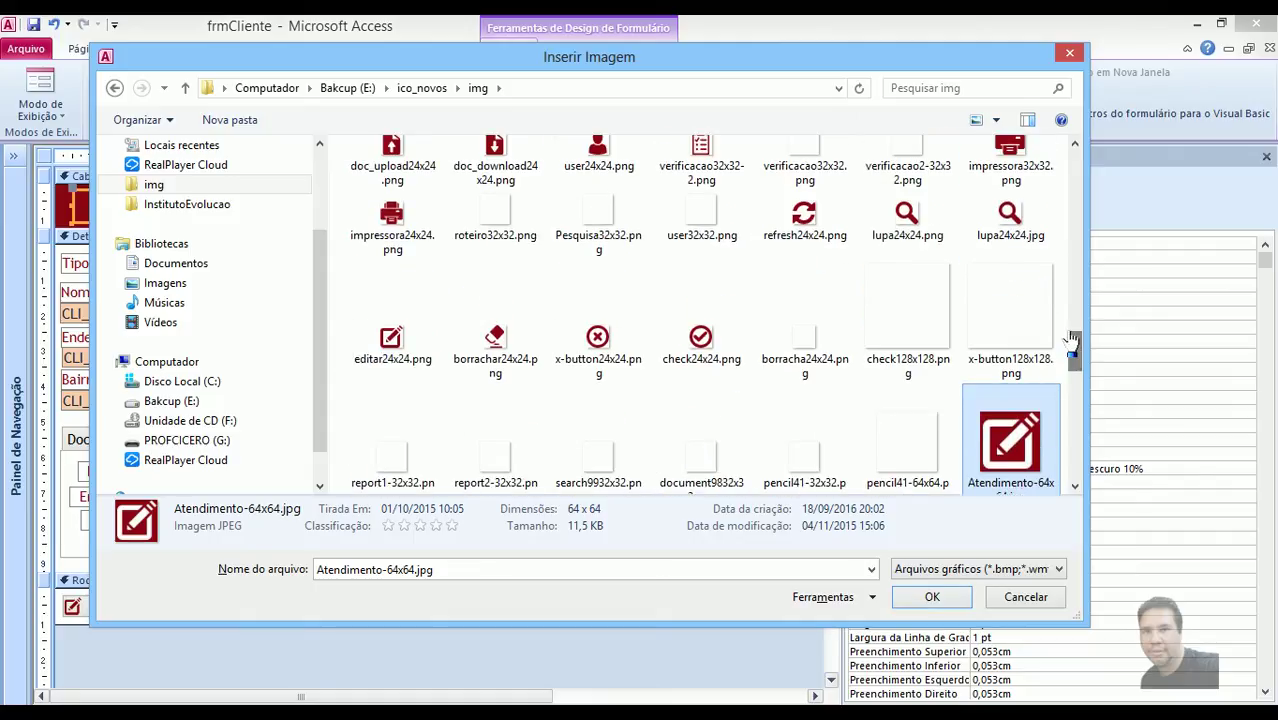
{"action": "left_click", "coordinate": [930, 597]}
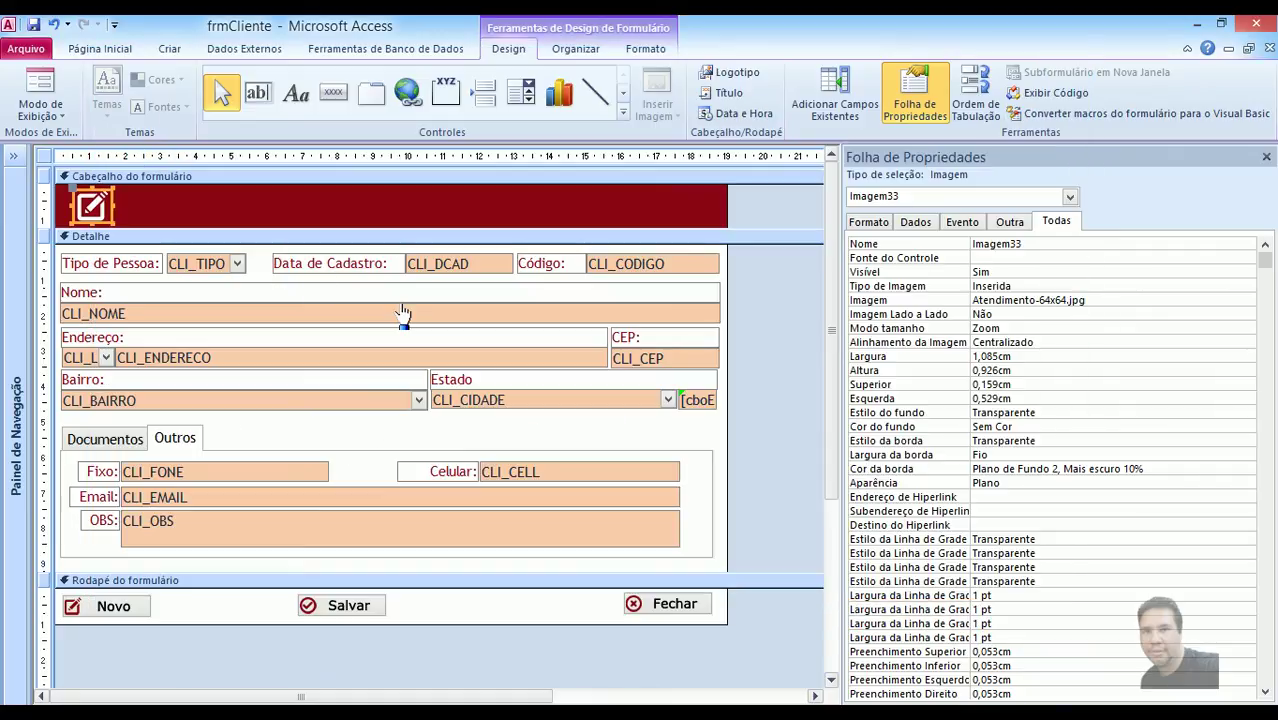
Move the header icon slightly left so it sits near the left edge of the form header.
{"action": "left_click", "coordinate": [155, 212]}
{"action": "left_click_drag", "start_coordinate": [91, 210], "coordinate": [78, 208]}
{"action": "left_click", "coordinate": [152, 214]}
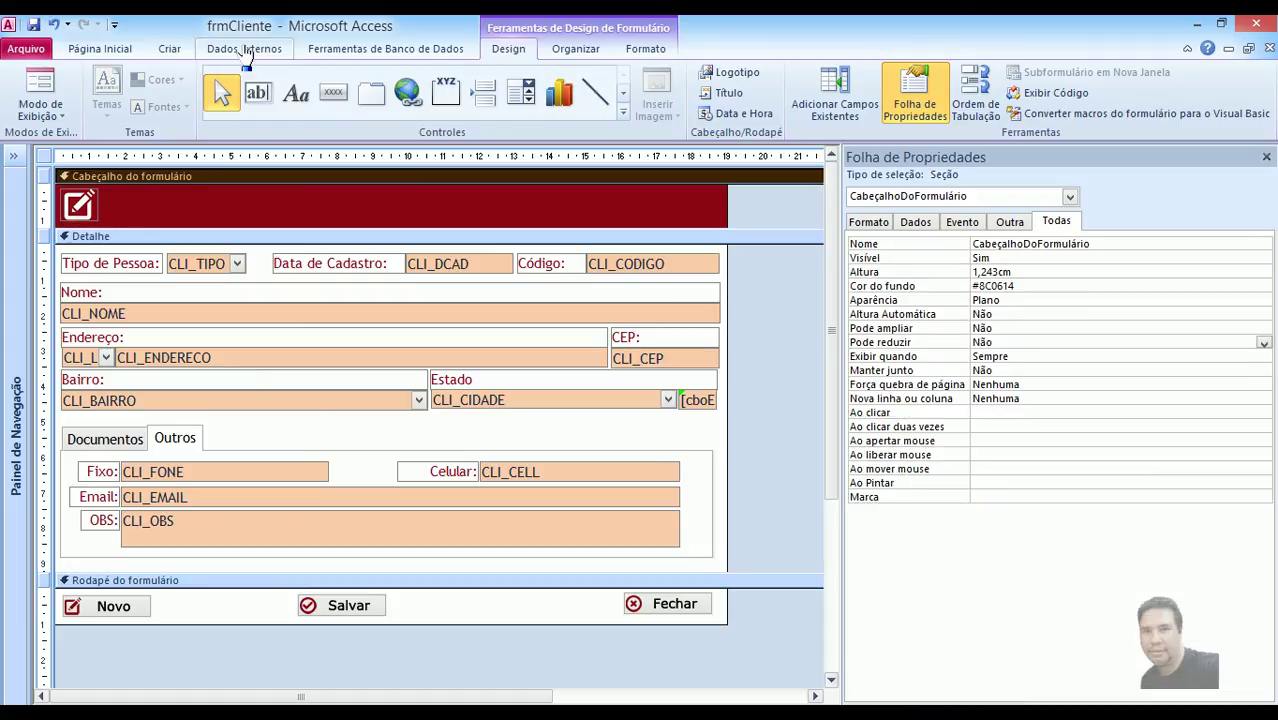
Add a header label about 6.8 cm wide reading "Cadastro de Clientes" and place it right beside the icon.
{"action": "left_click", "coordinate": [296, 93]}
{"action": "left_click_drag", "start_coordinate": [110, 194], "coordinate": [352, 218]}
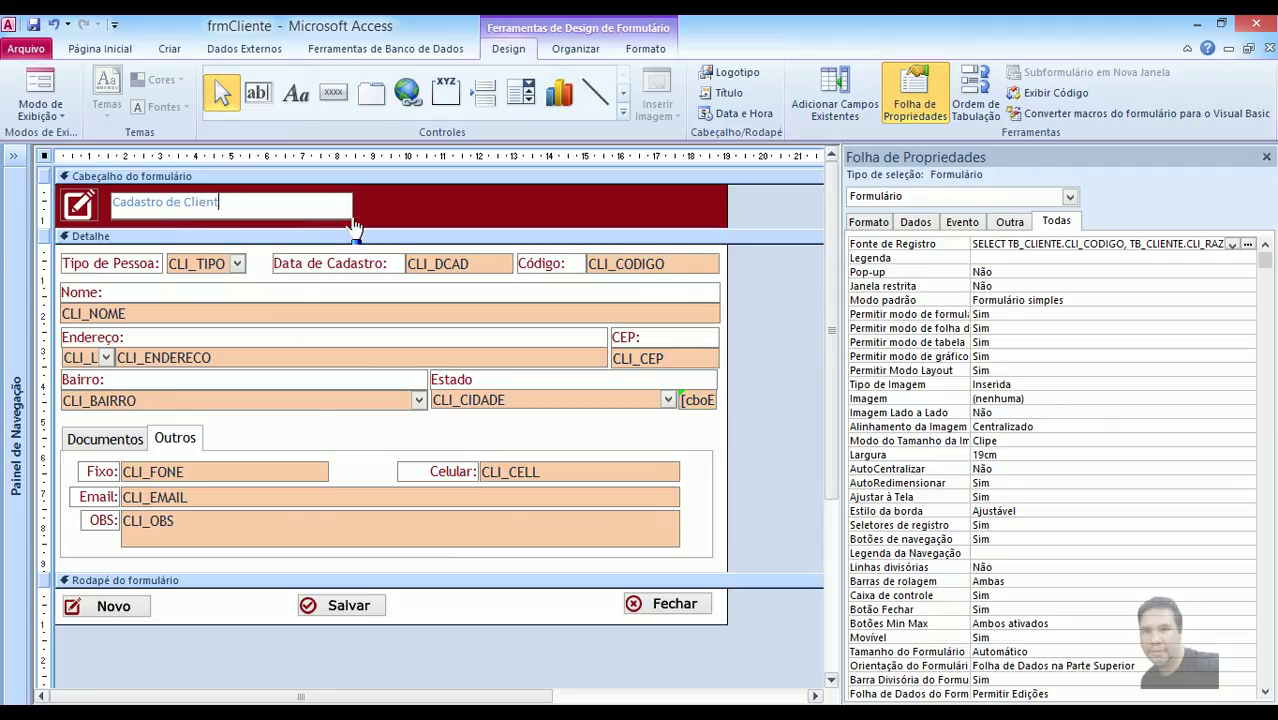
{"action": "left_click", "coordinate": [352, 217]}
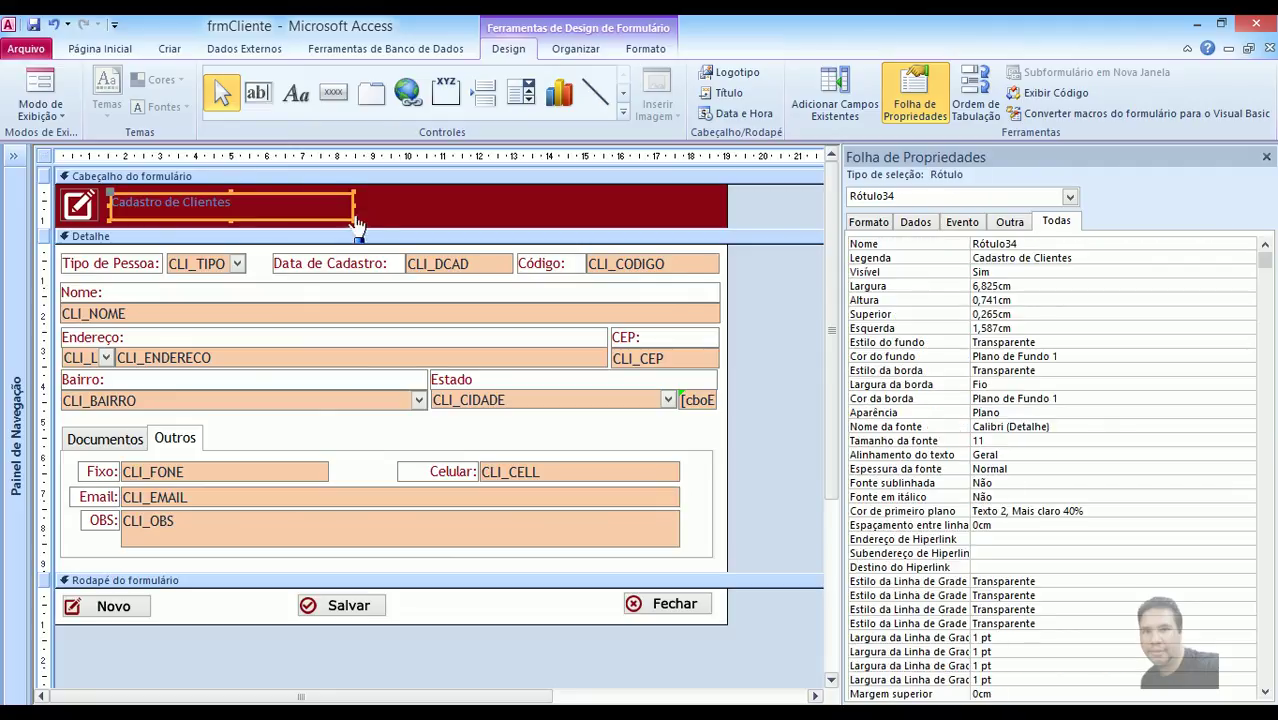
{"action": "left_click", "coordinate": [370, 215]}
{"action": "left_click", "coordinate": [279, 210]}
{"action": "left_click_drag", "start_coordinate": [279, 210], "coordinate": [268, 213]}
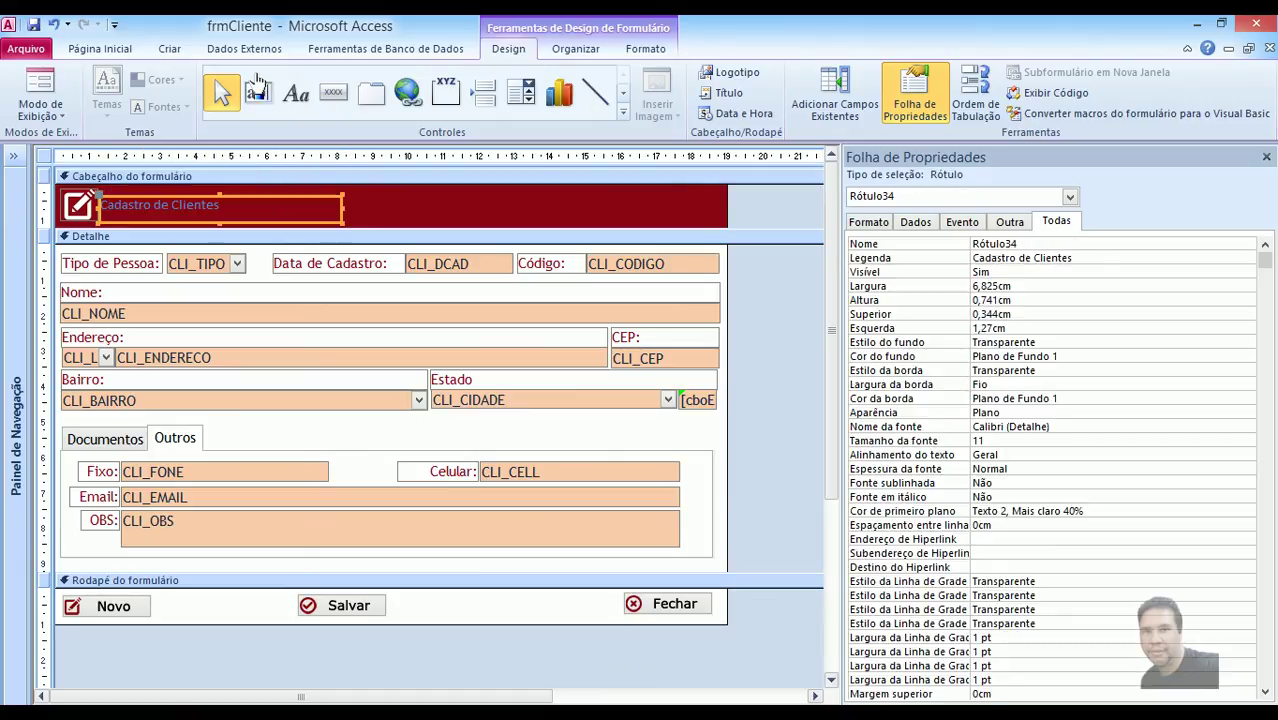
Format the "Cadastro de Clientes" label in Trebuchet MS size 20 and enlarge it to about 9.13 by 0.87 cm.
{"action": "left_click", "coordinate": [645, 48]}
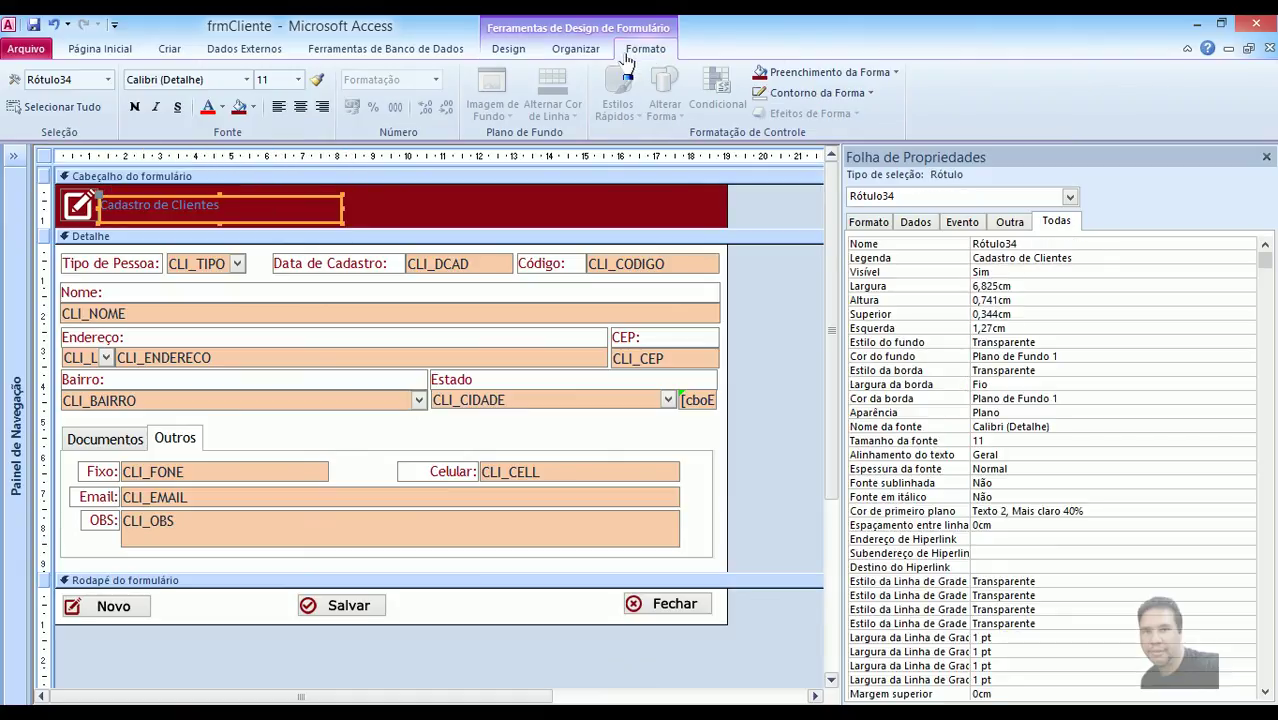
{"action": "left_click", "coordinate": [247, 80]}
{"action": "type", "text": "Trebuchet MS"}
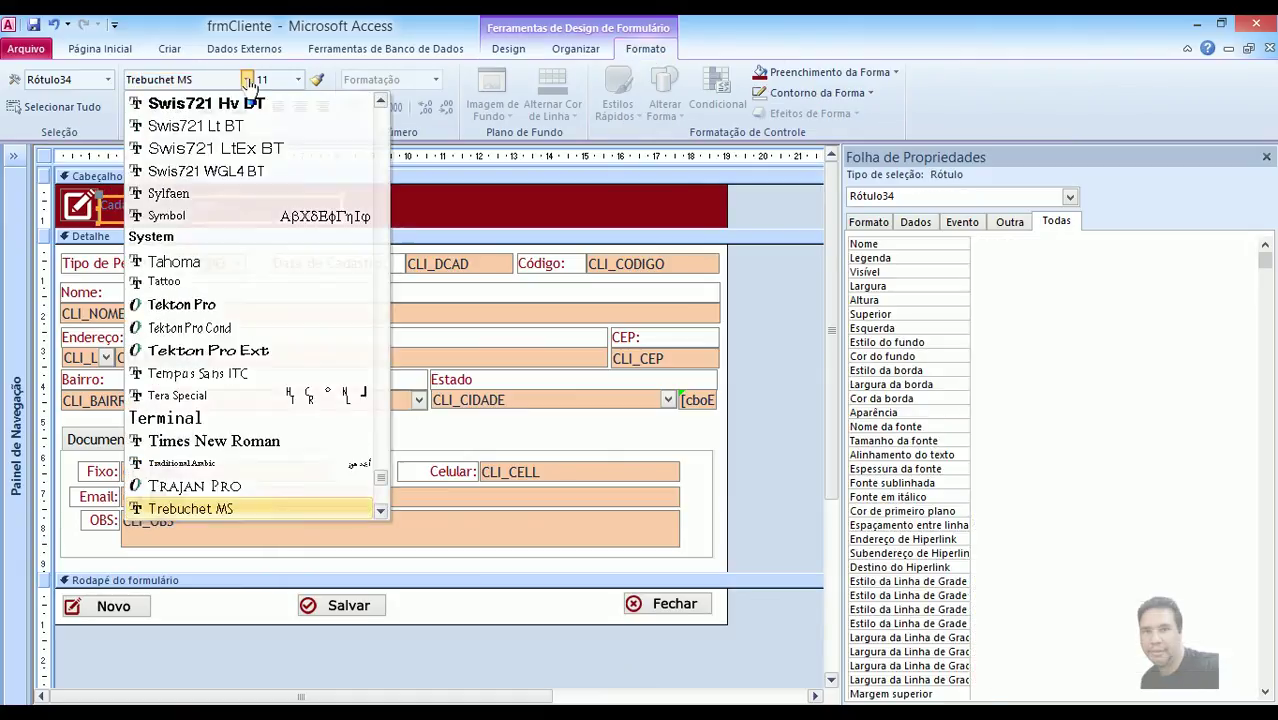
{"action": "key", "text": "Return"}
{"action": "left_click", "coordinate": [297, 79]}
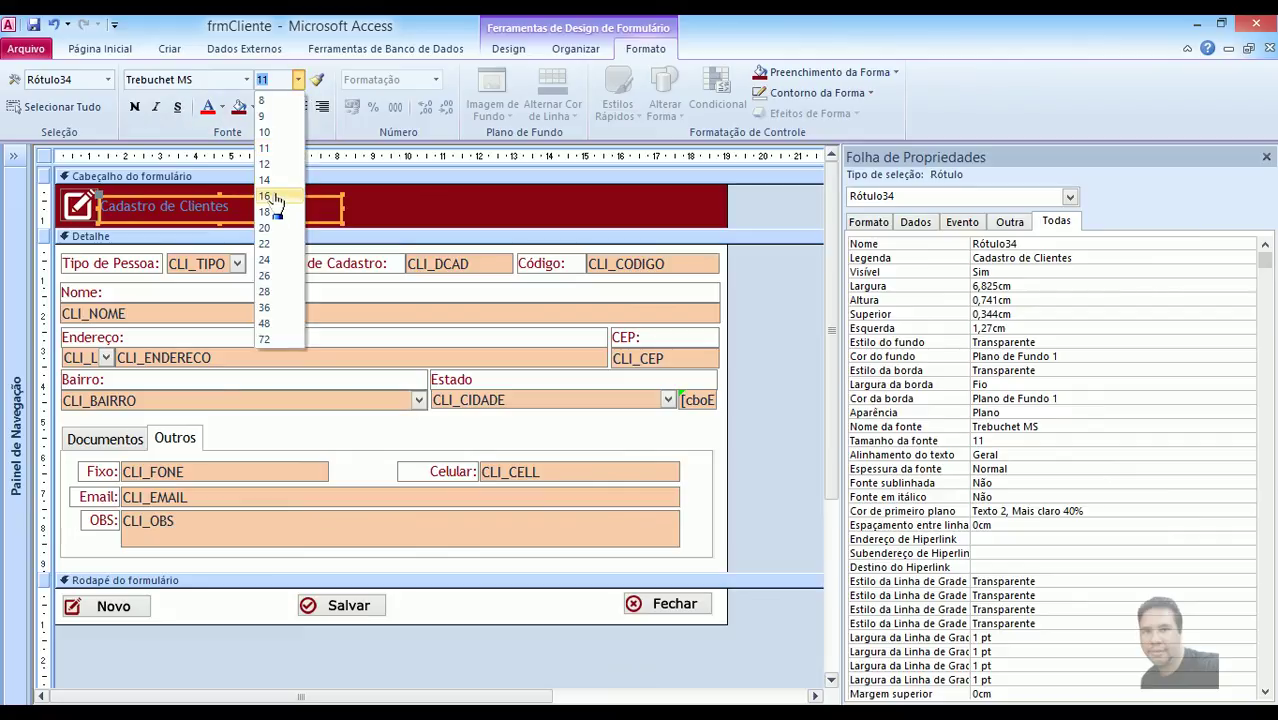
{"action": "left_click", "coordinate": [266, 196]}
{"action": "left_click", "coordinate": [297, 79]}
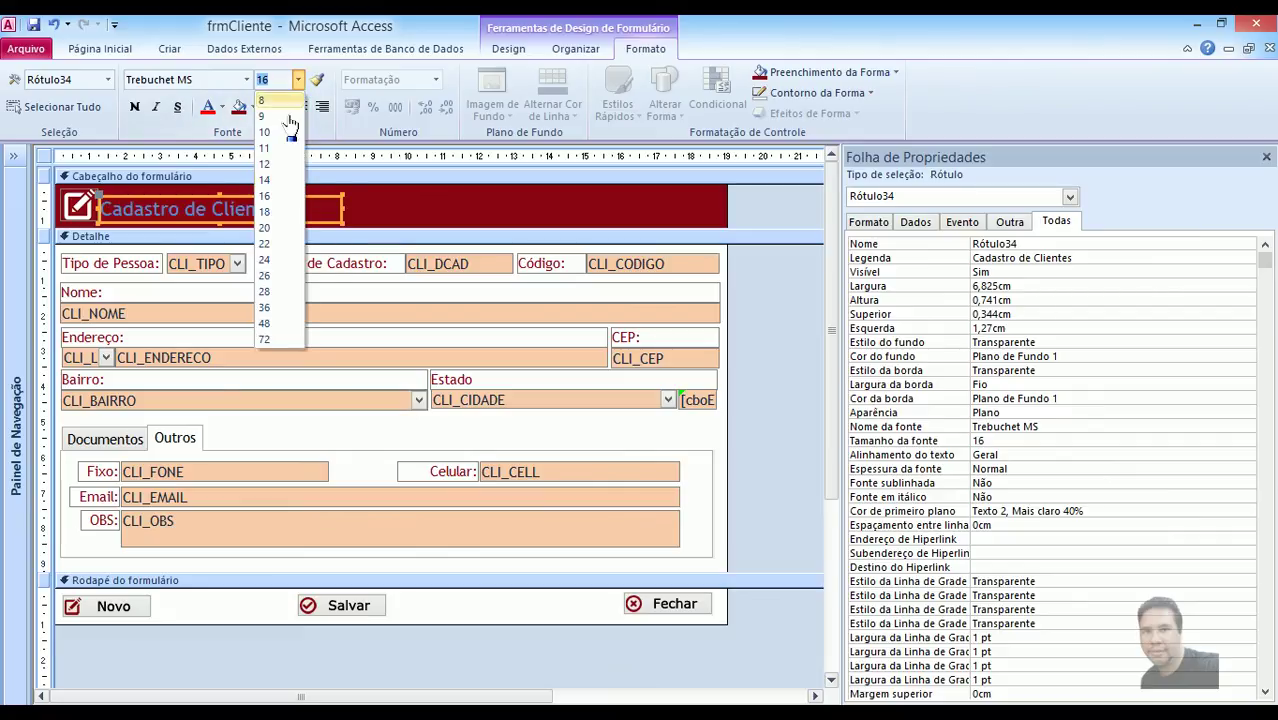
{"action": "left_click", "coordinate": [267, 229]}
{"action": "left_click_drag", "start_coordinate": [228, 193], "coordinate": [224, 190]}
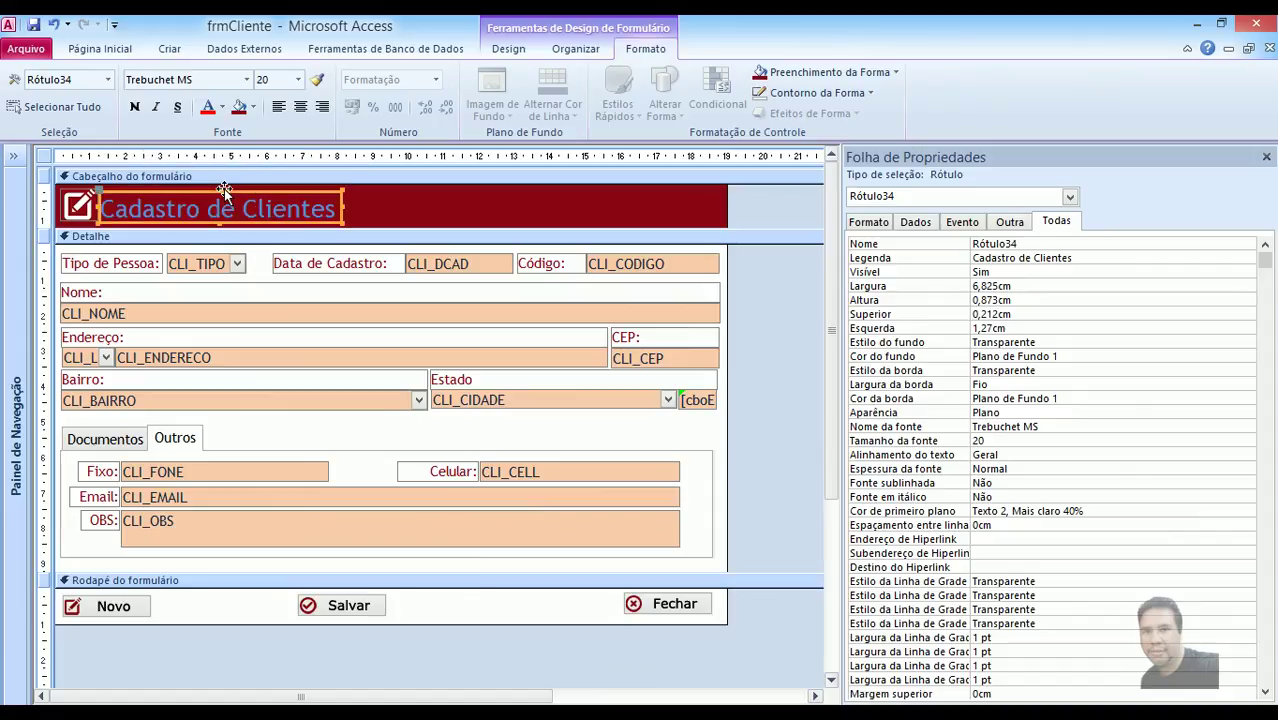
{"action": "left_click_drag", "start_coordinate": [342, 207], "coordinate": [424, 210]}
Make the "Cadastro de Clientes" title text white and reduce the form header's height to about 1.09 cm.
{"action": "left_click", "coordinate": [224, 108]}
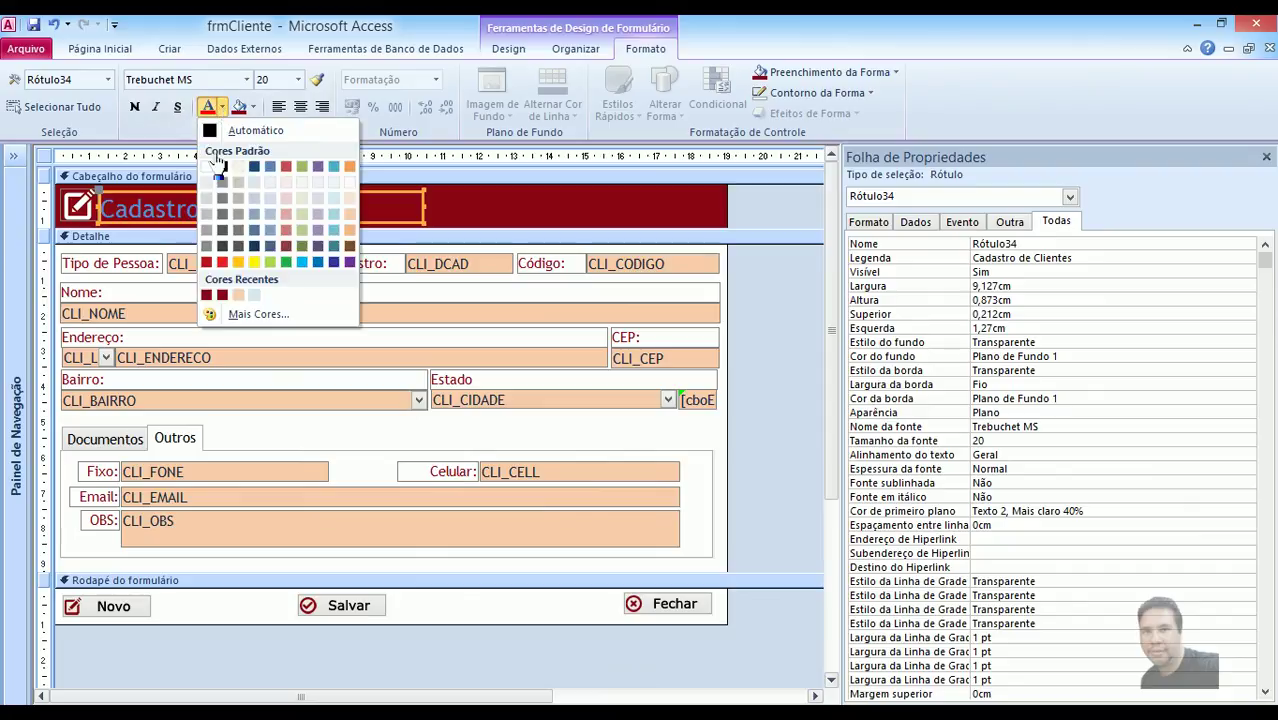
{"action": "left_click", "coordinate": [205, 165]}
{"action": "left_click", "coordinate": [565, 218]}
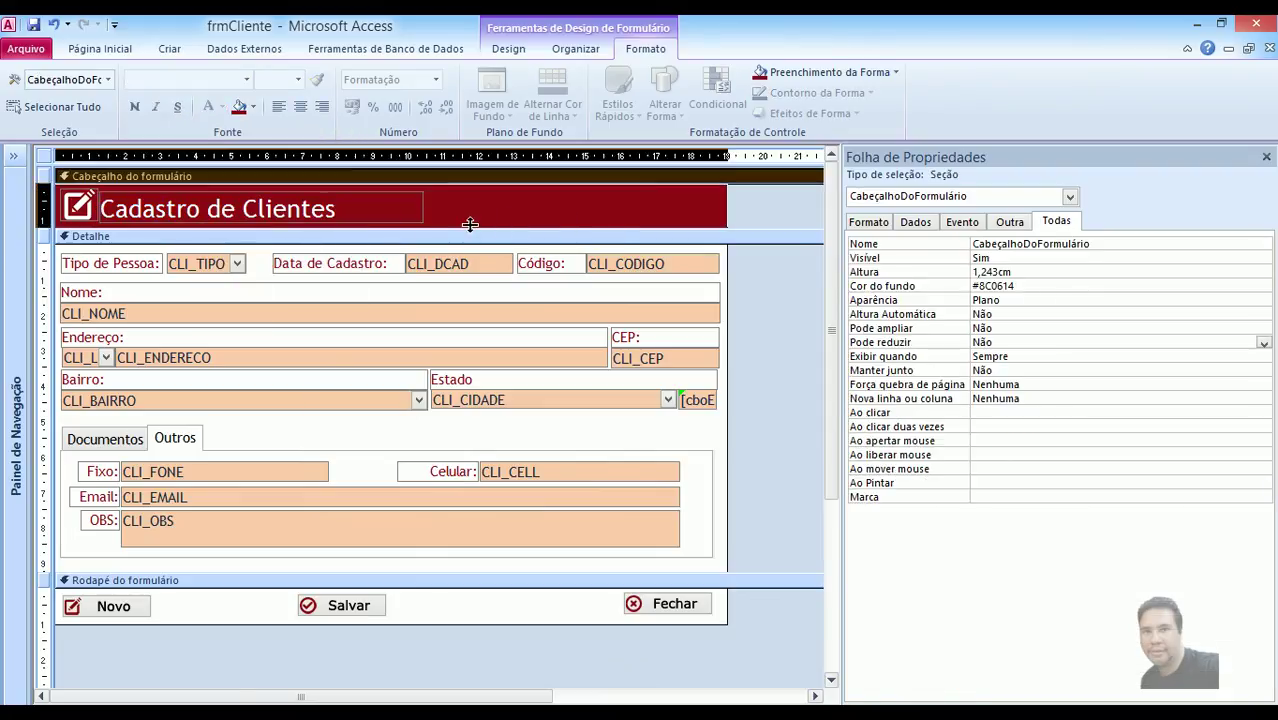
{"action": "left_click_drag", "start_coordinate": [475, 228], "coordinate": [490, 212]}
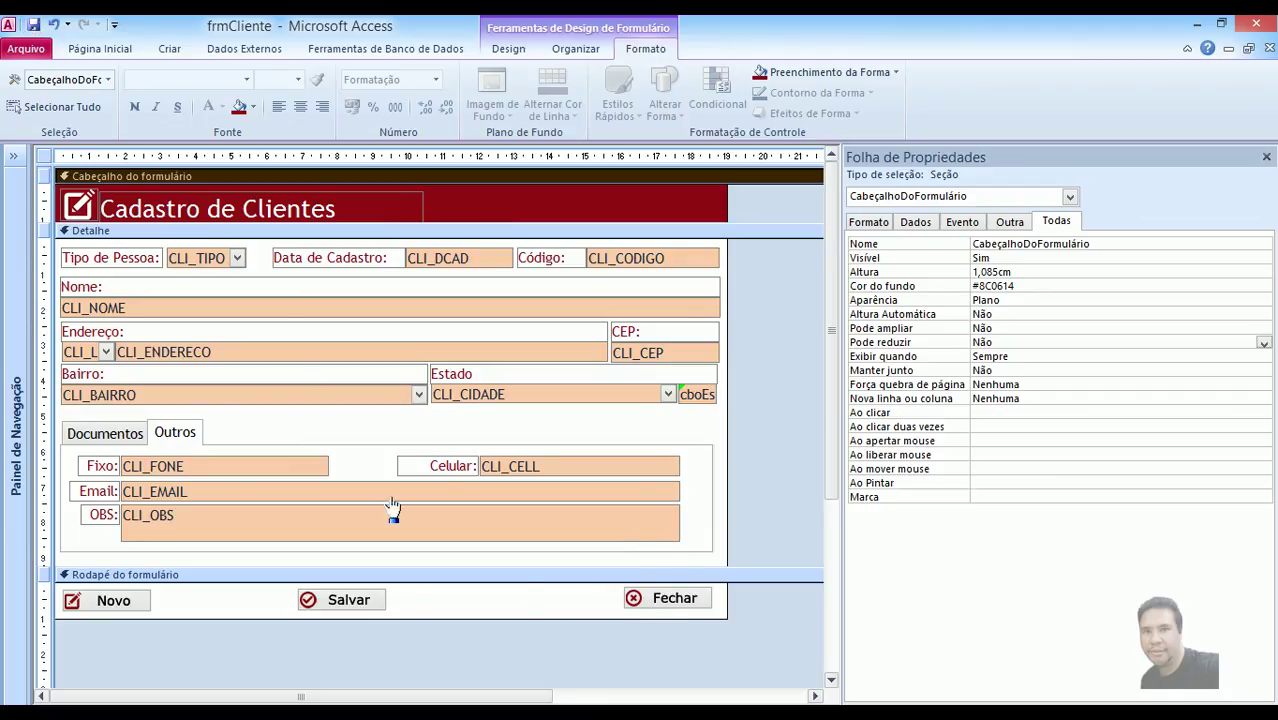
Set the form's AutoCentralizar to Sim, AutoRedimensionar to Não, Estilo da borda to Diálogo and Seletores de registro to Não.
{"action": "left_click", "coordinate": [108, 433]}
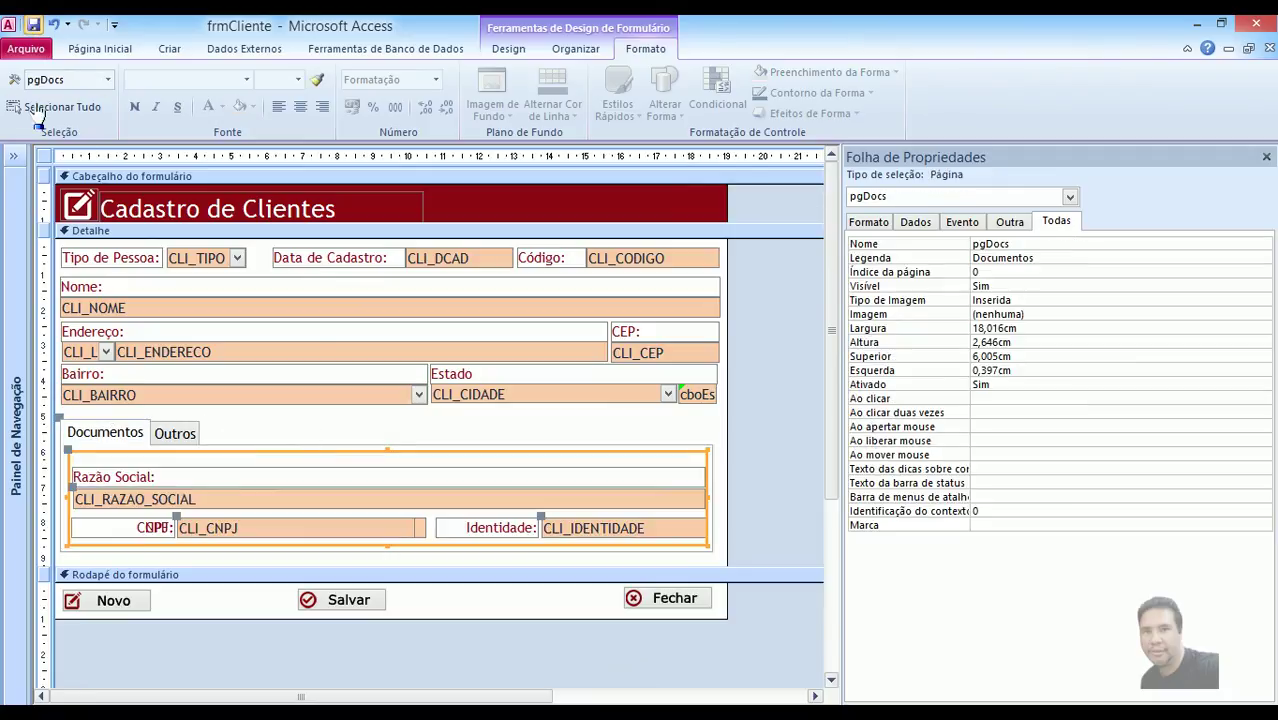
{"action": "left_click", "coordinate": [46, 159]}
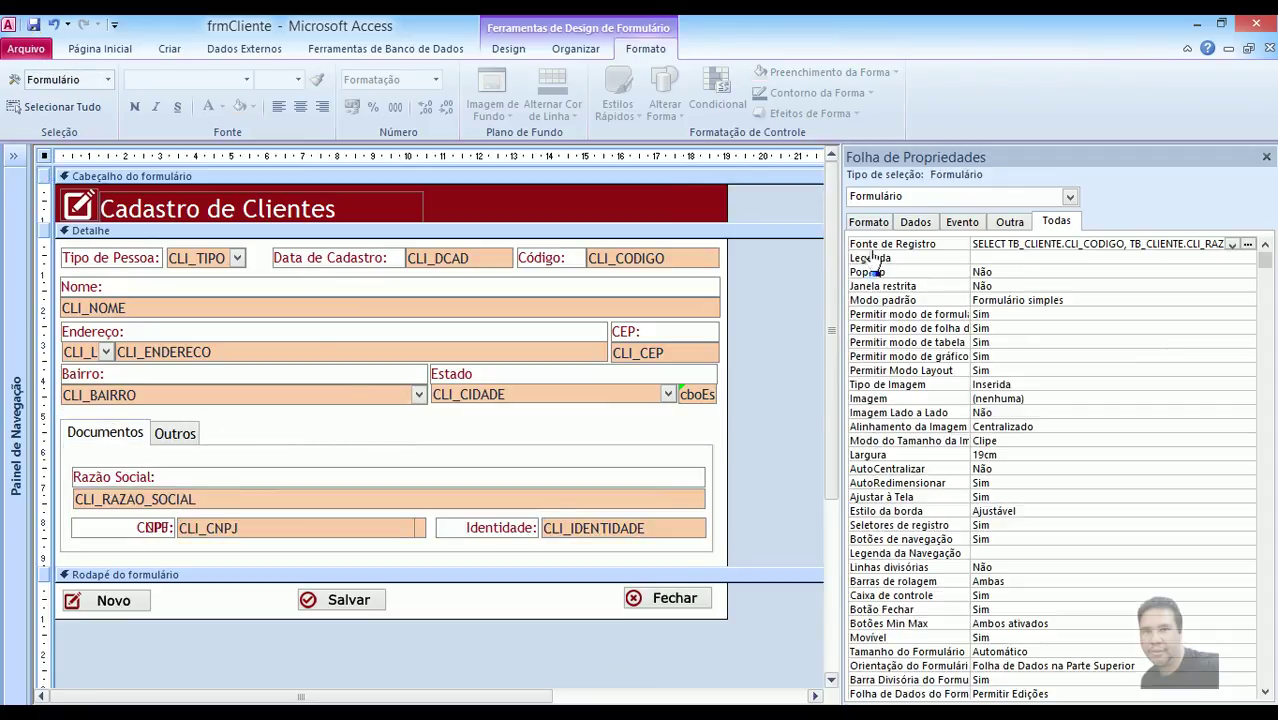
{"action": "left_click", "coordinate": [870, 224]}
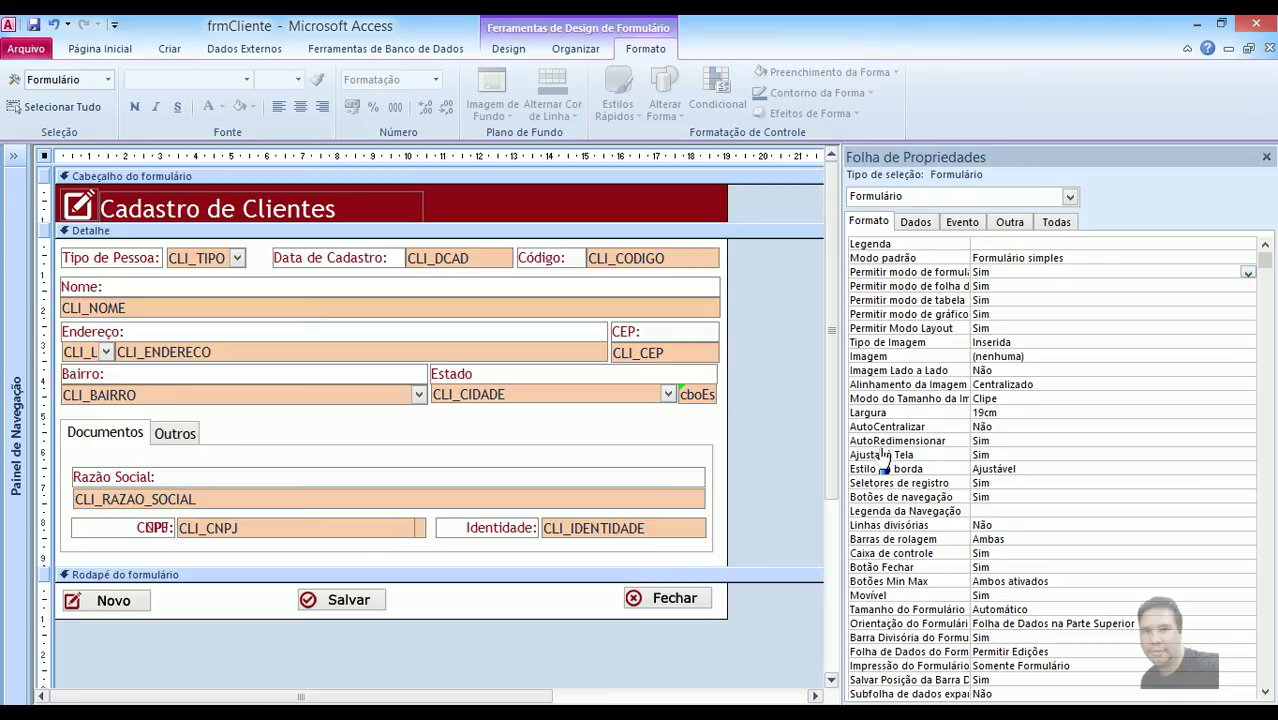
{"action": "double_click", "coordinate": [1017, 426]}
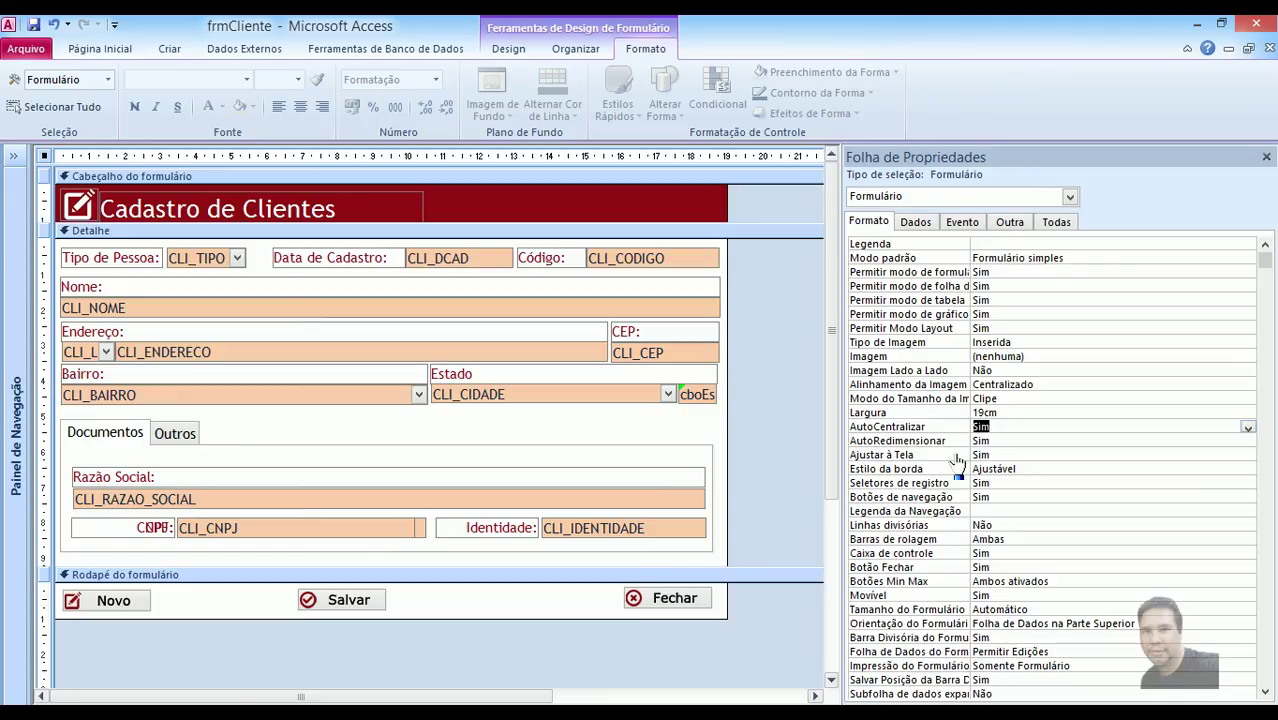
{"action": "double_click", "coordinate": [1004, 440]}
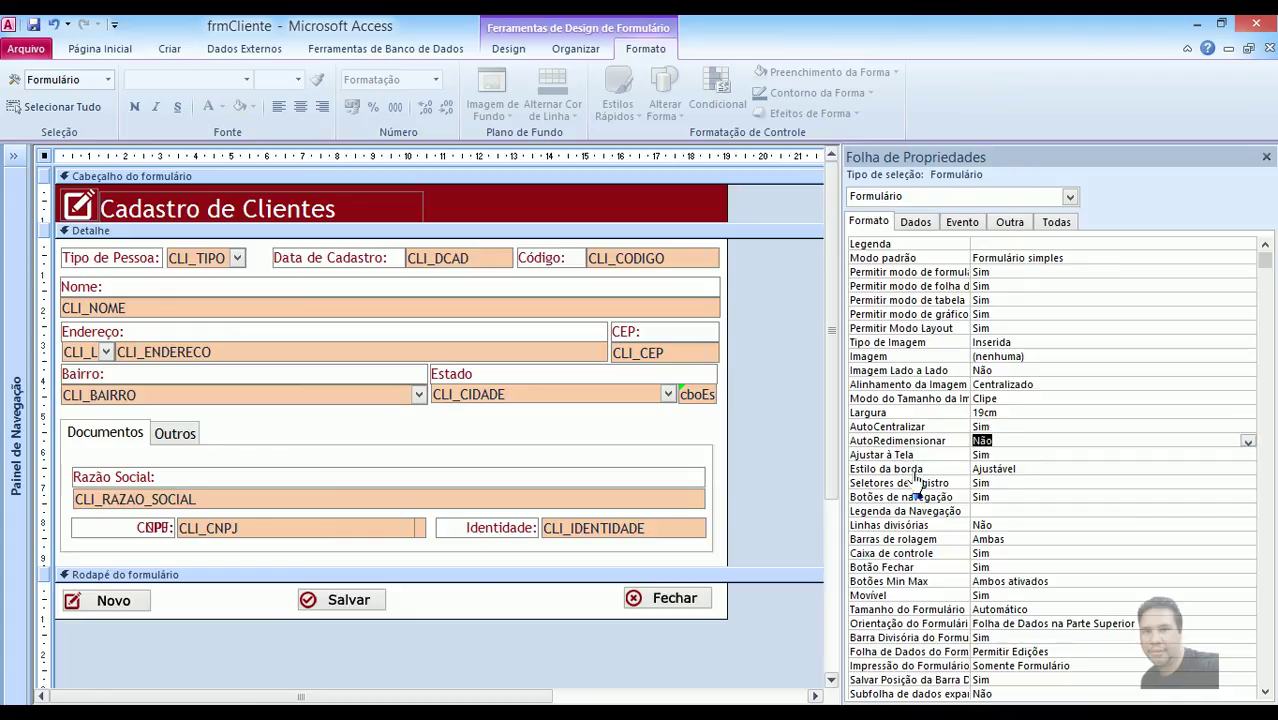
{"action": "double_click", "coordinate": [1065, 466]}
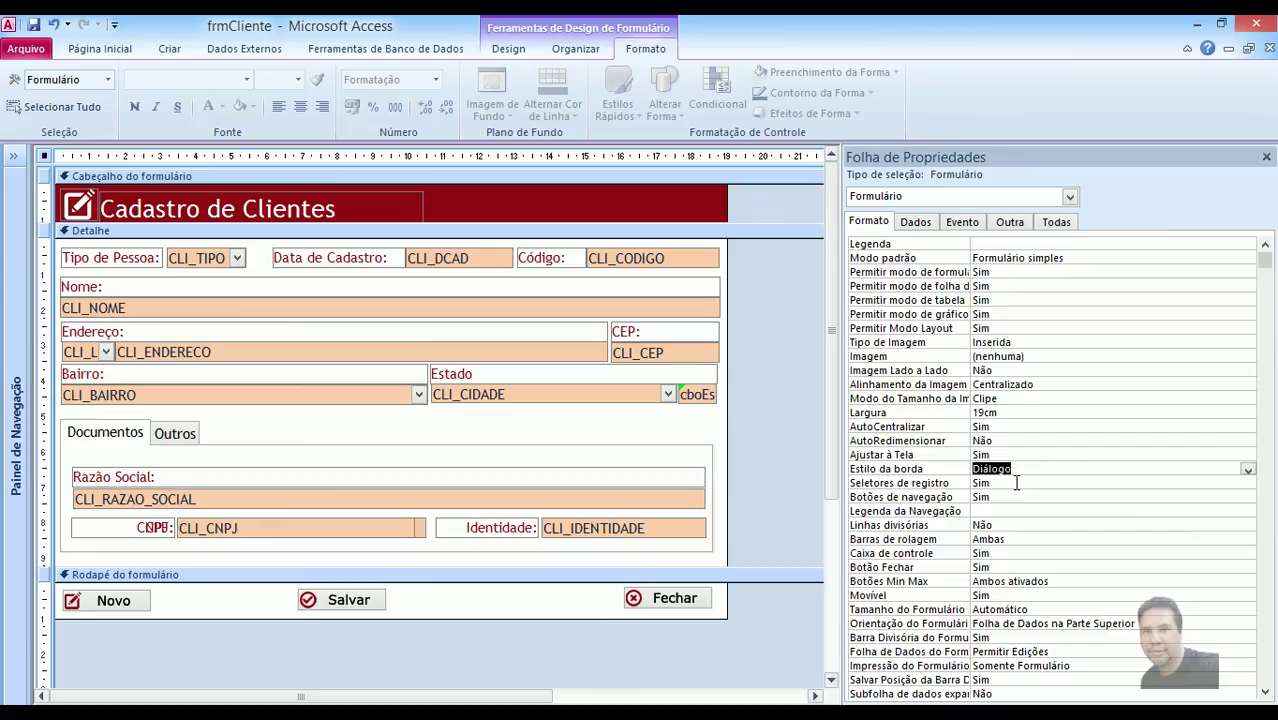
{"action": "double_click", "coordinate": [1012, 483]}
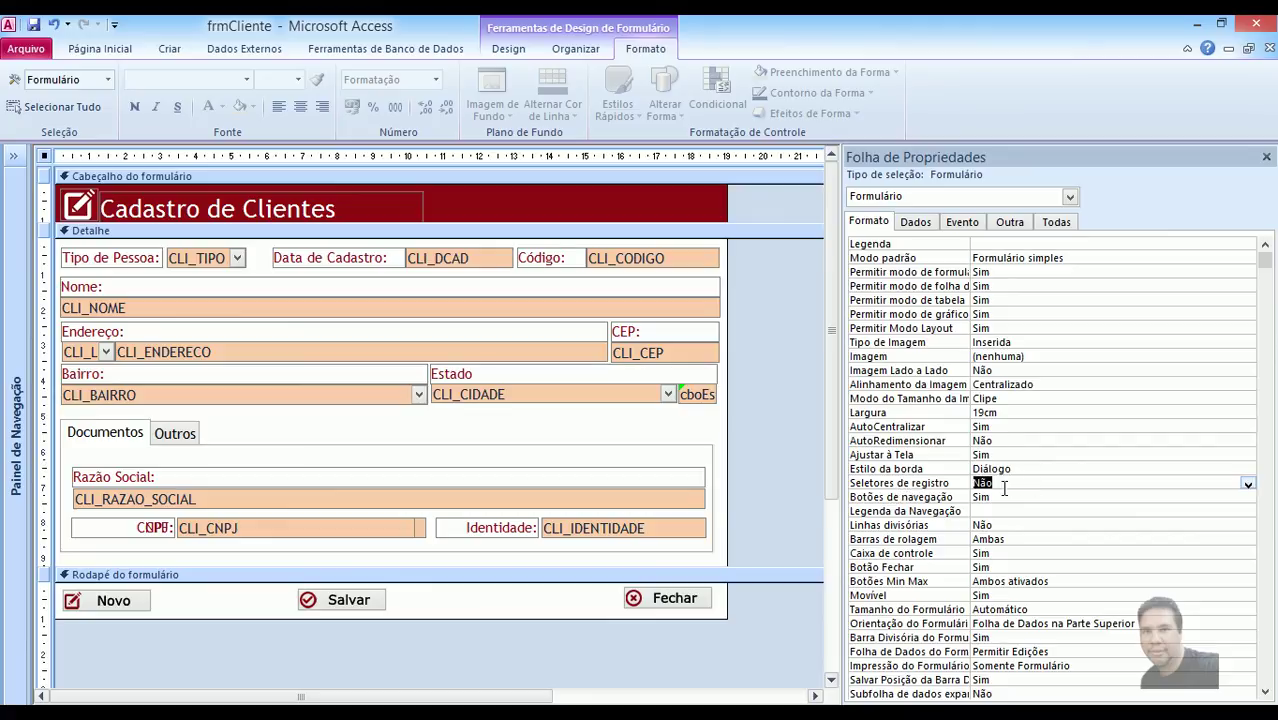
Set the form's Barras de rolagem property to Nenhuma.
{"action": "left_click", "coordinate": [1015, 497]}
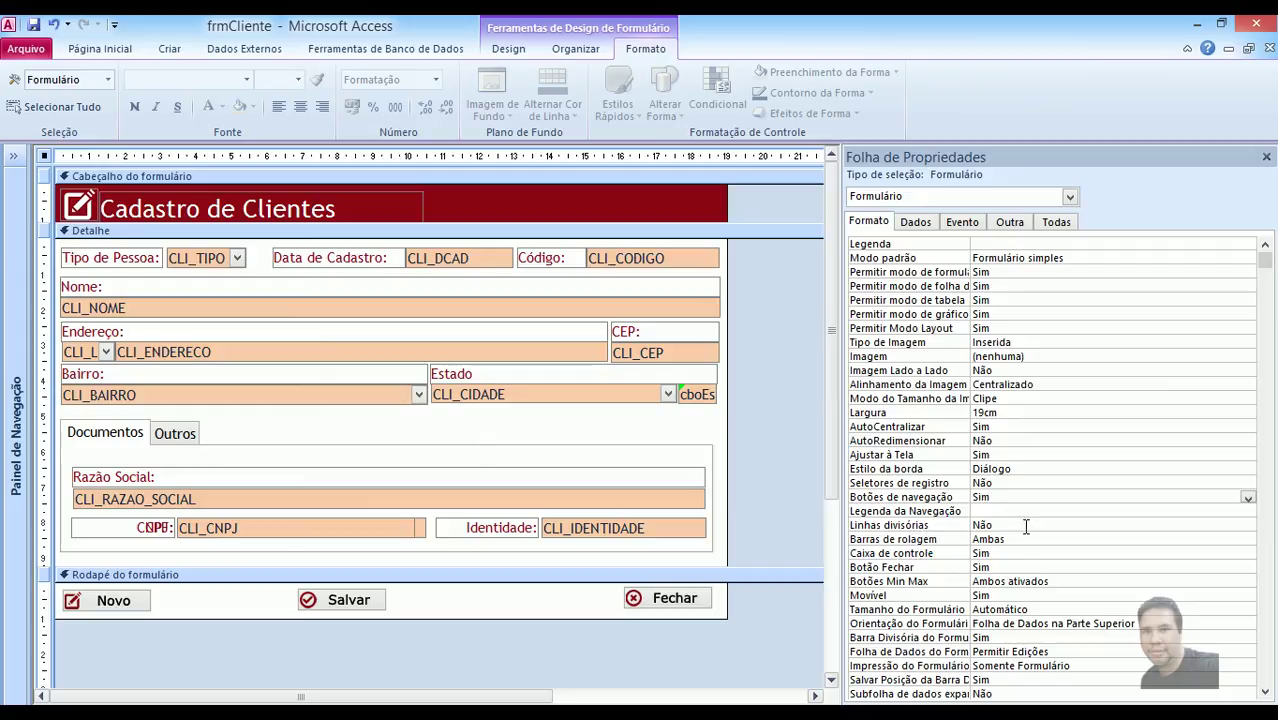
{"action": "left_click", "coordinate": [1047, 539]}
{"action": "left_click", "coordinate": [1247, 540]}
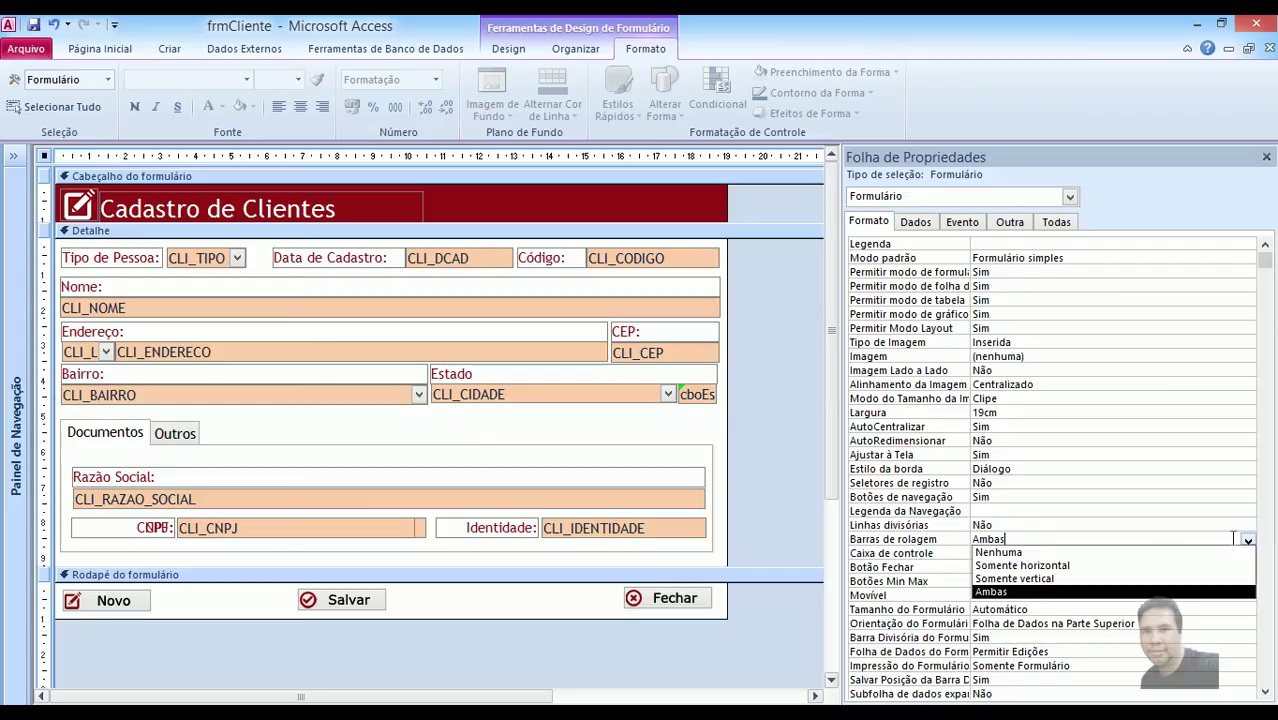
{"action": "left_click", "coordinate": [1030, 554]}
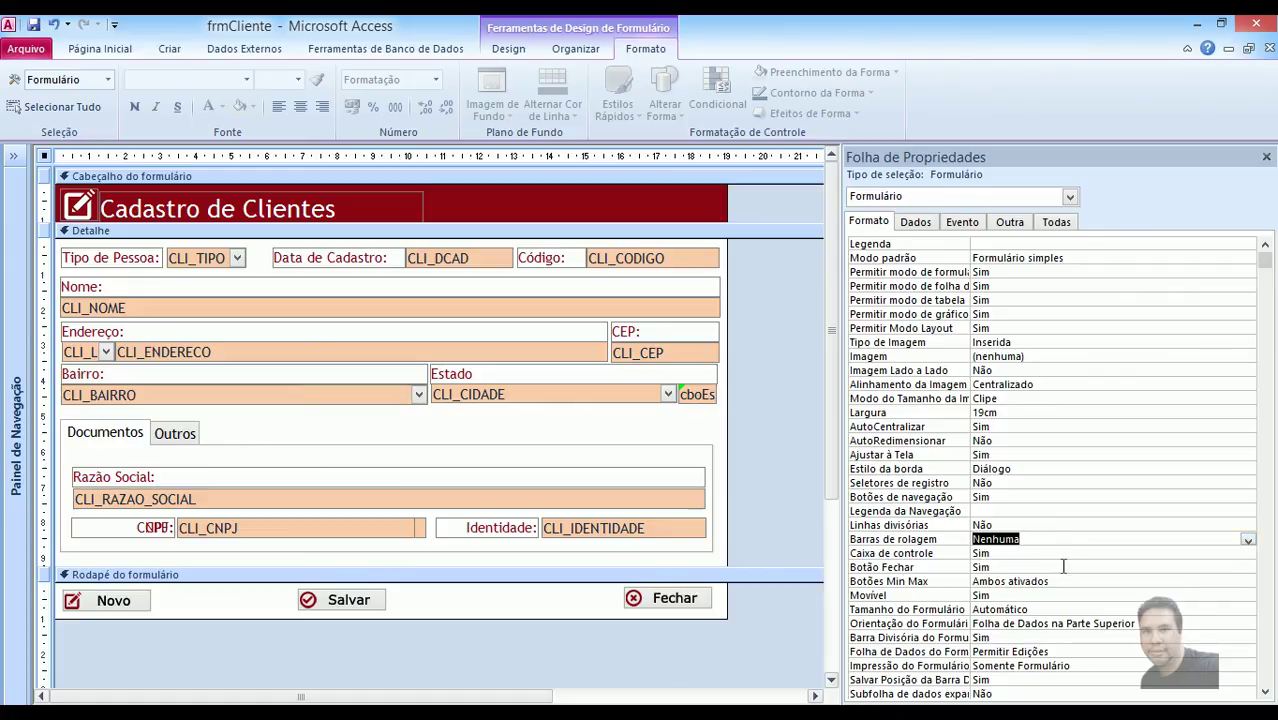
{"action": "left_click", "coordinate": [1054, 564]}
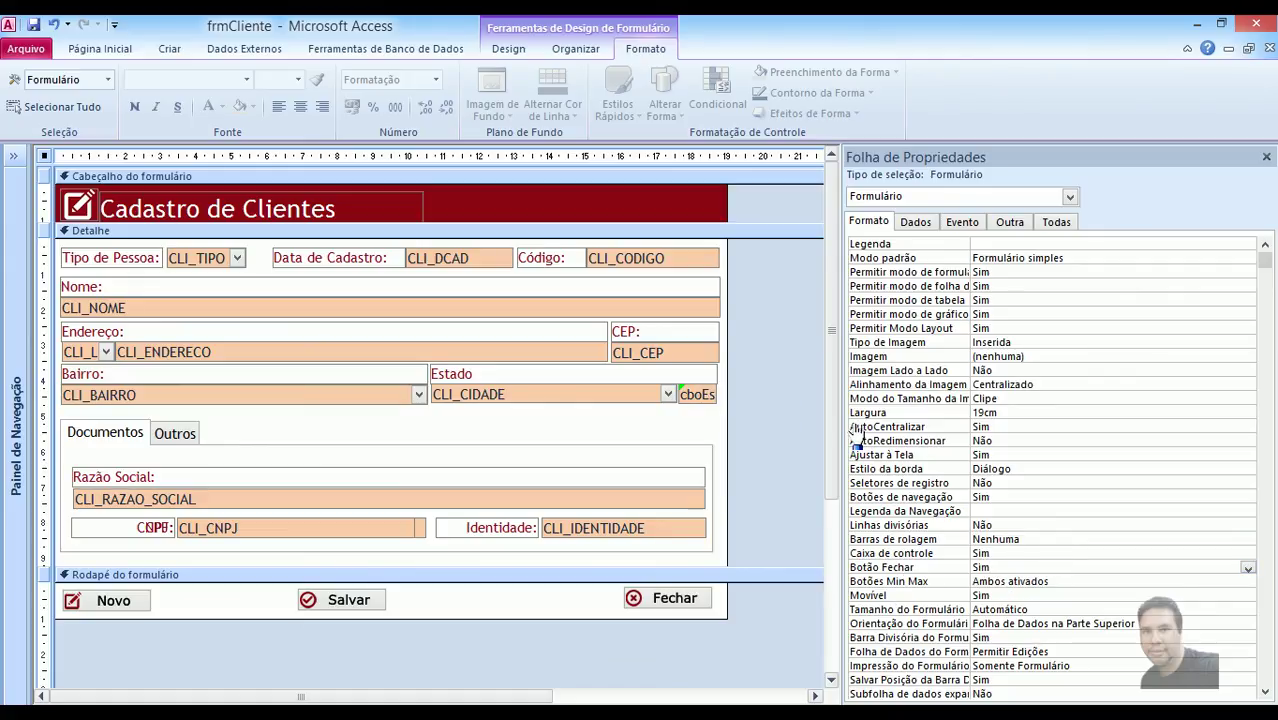
Restore frmCliente to a slightly narrower floating window, save the form and display it in Form view.
{"action": "left_click_drag", "start_coordinate": [838, 424], "coordinate": [896, 424]}
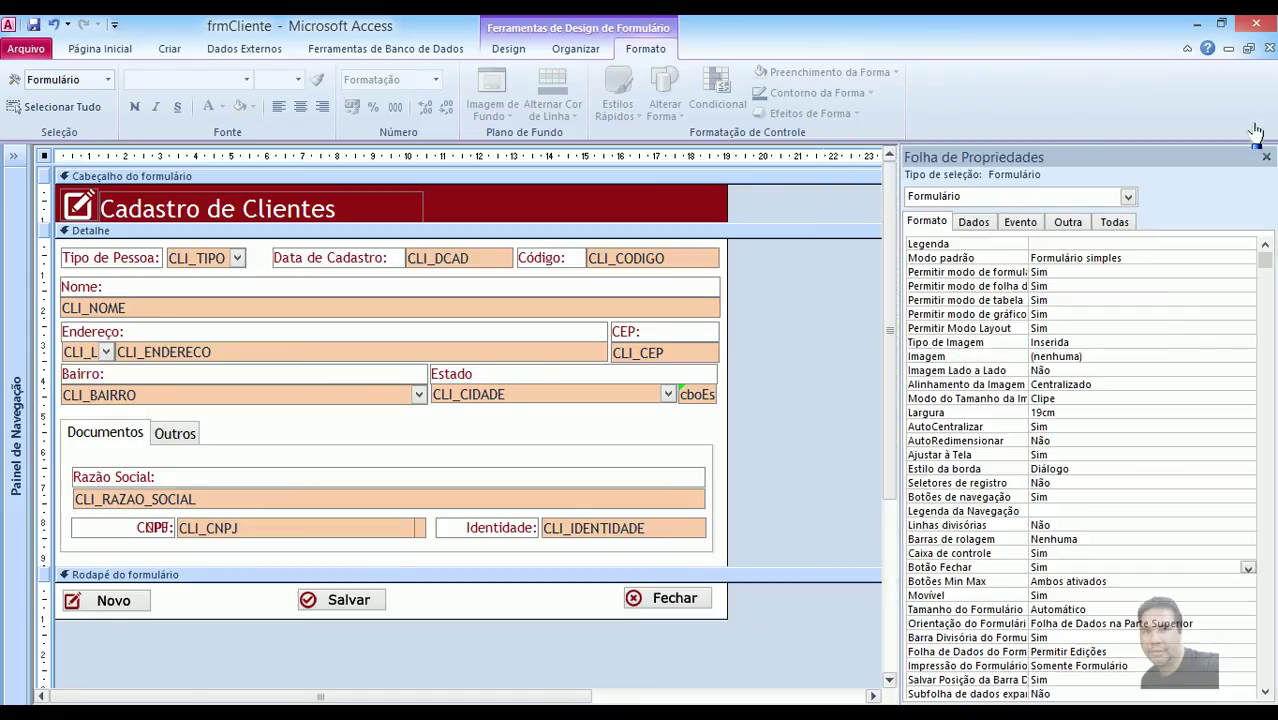
{"action": "left_click", "coordinate": [1248, 49]}
{"action": "left_click_drag", "start_coordinate": [866, 640], "coordinate": [845, 638]}
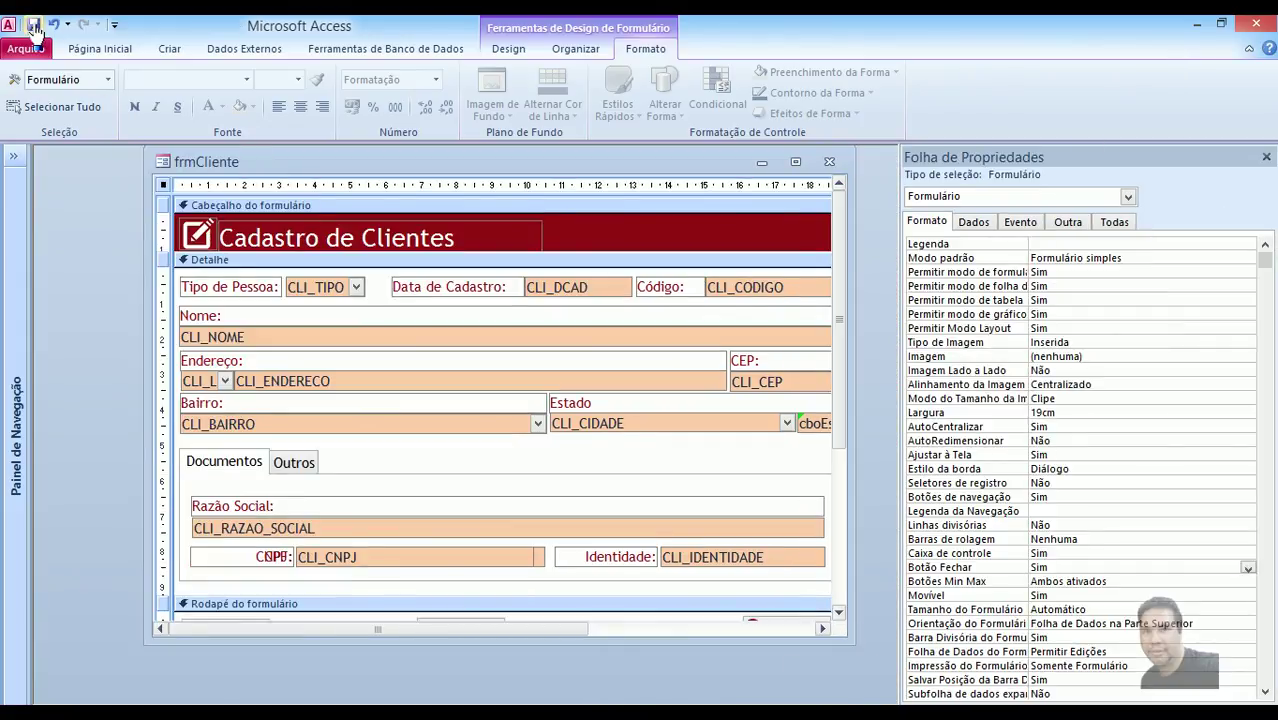
{"action": "left_click", "coordinate": [90, 52]}
{"action": "left_click", "coordinate": [33, 88]}
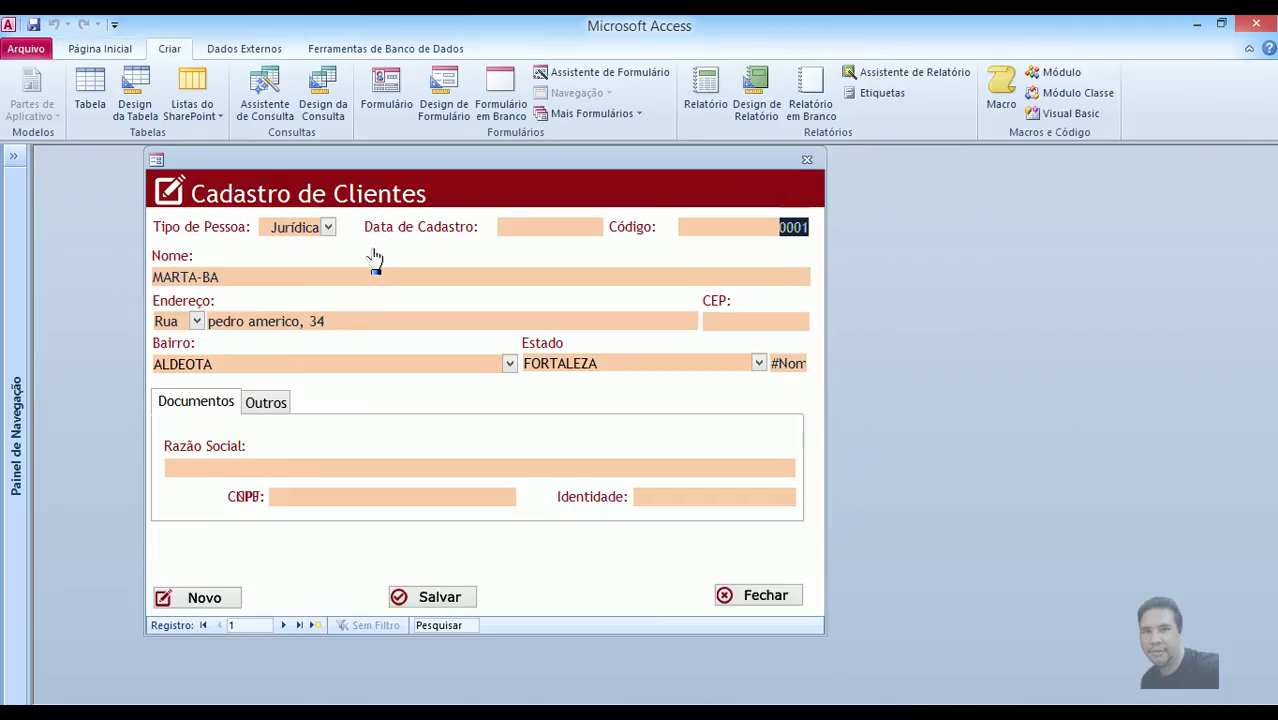
Examine the dialog-style form in Form view, moving its window and switching between the Documentos and Outros pages.
{"action": "left_click_drag", "start_coordinate": [510, 172], "coordinate": [551, 191]}
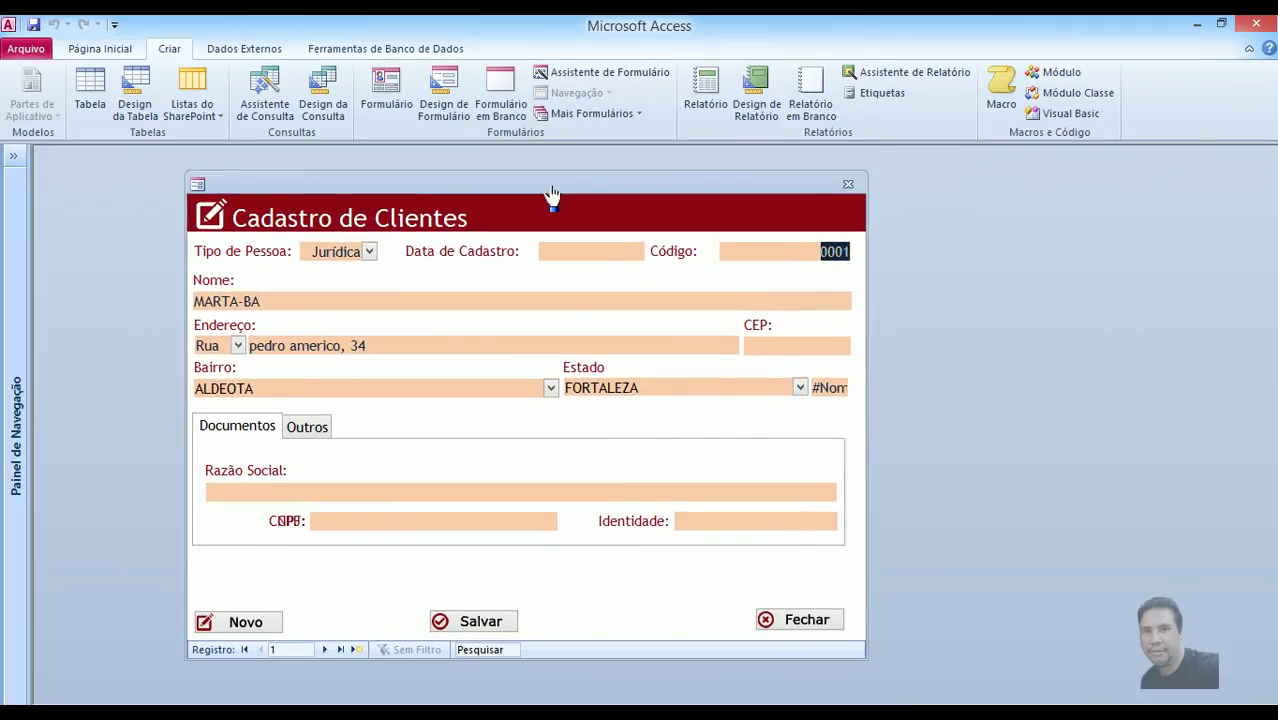
{"action": "left_click", "coordinate": [300, 430]}
{"action": "left_click", "coordinate": [268, 430]}
{"action": "left_click", "coordinate": [300, 430]}
{"action": "left_click", "coordinate": [250, 430]}
{"action": "left_click", "coordinate": [290, 433]}
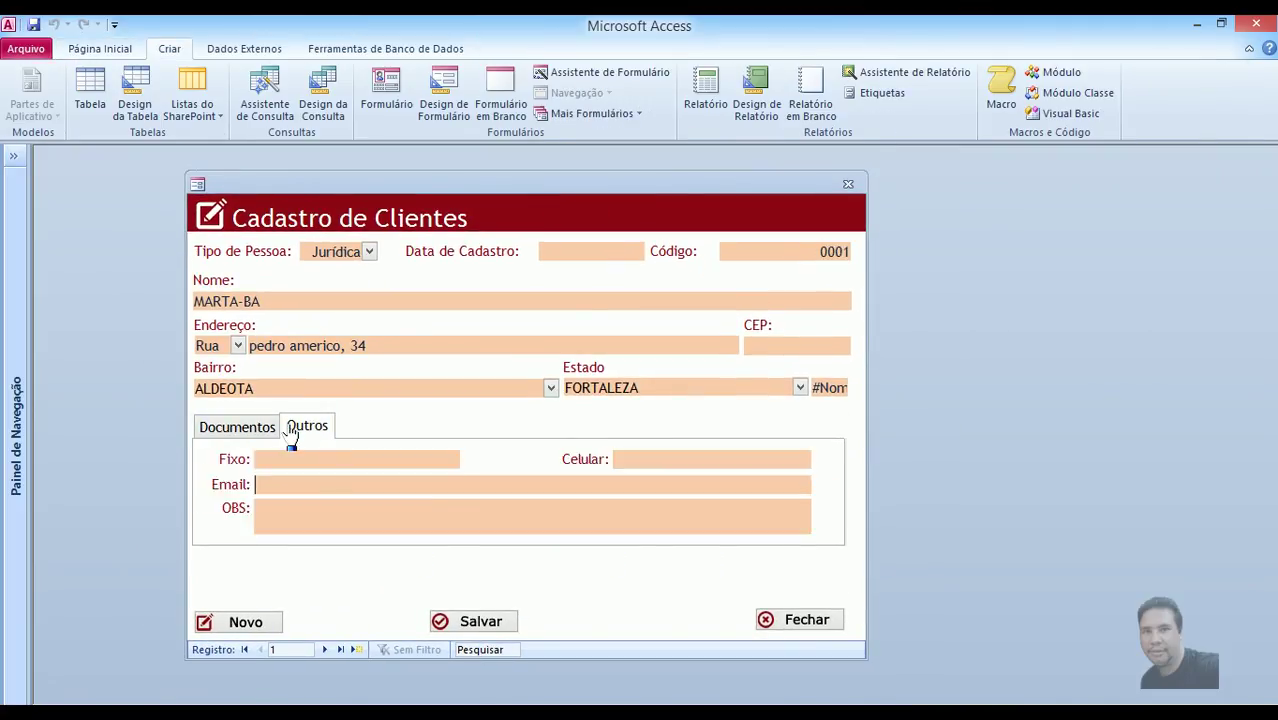
Return the form to Design view and reduce the height of its window.
{"action": "right_click", "coordinate": [583, 190]}
{"action": "left_click", "coordinate": [622, 285]}
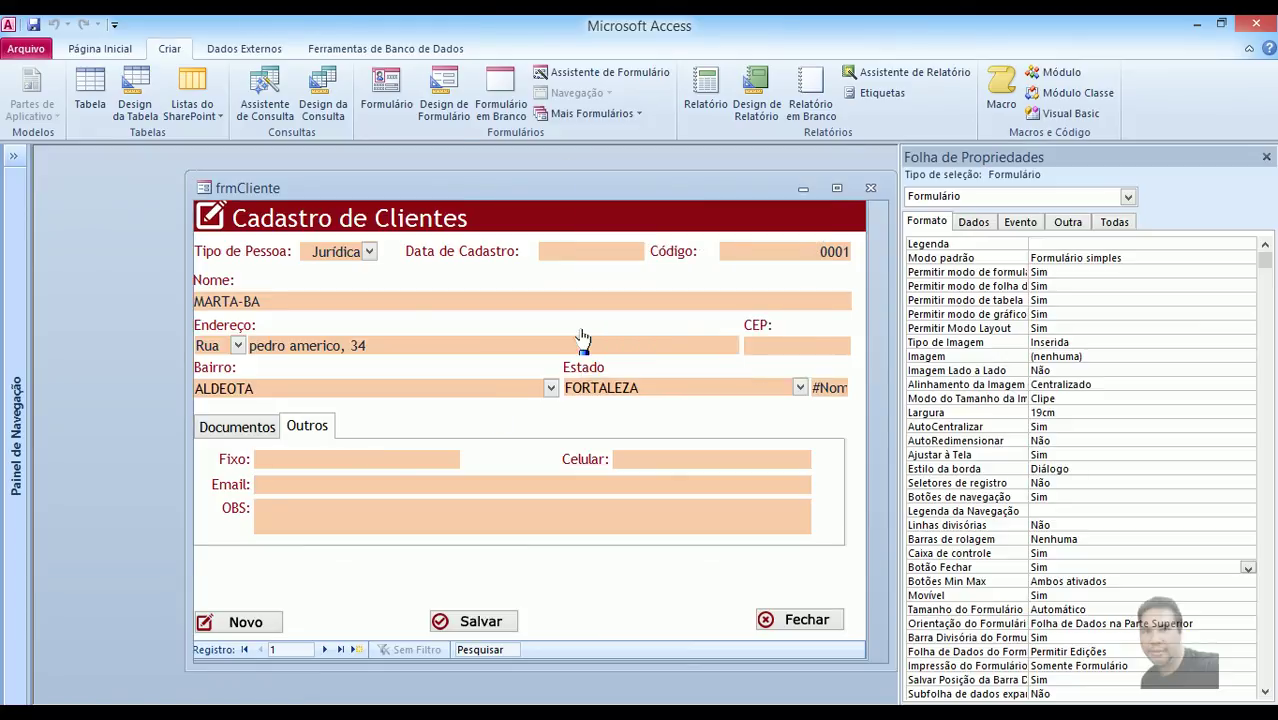
{"action": "left_click_drag", "start_coordinate": [518, 672], "coordinate": [526, 628]}
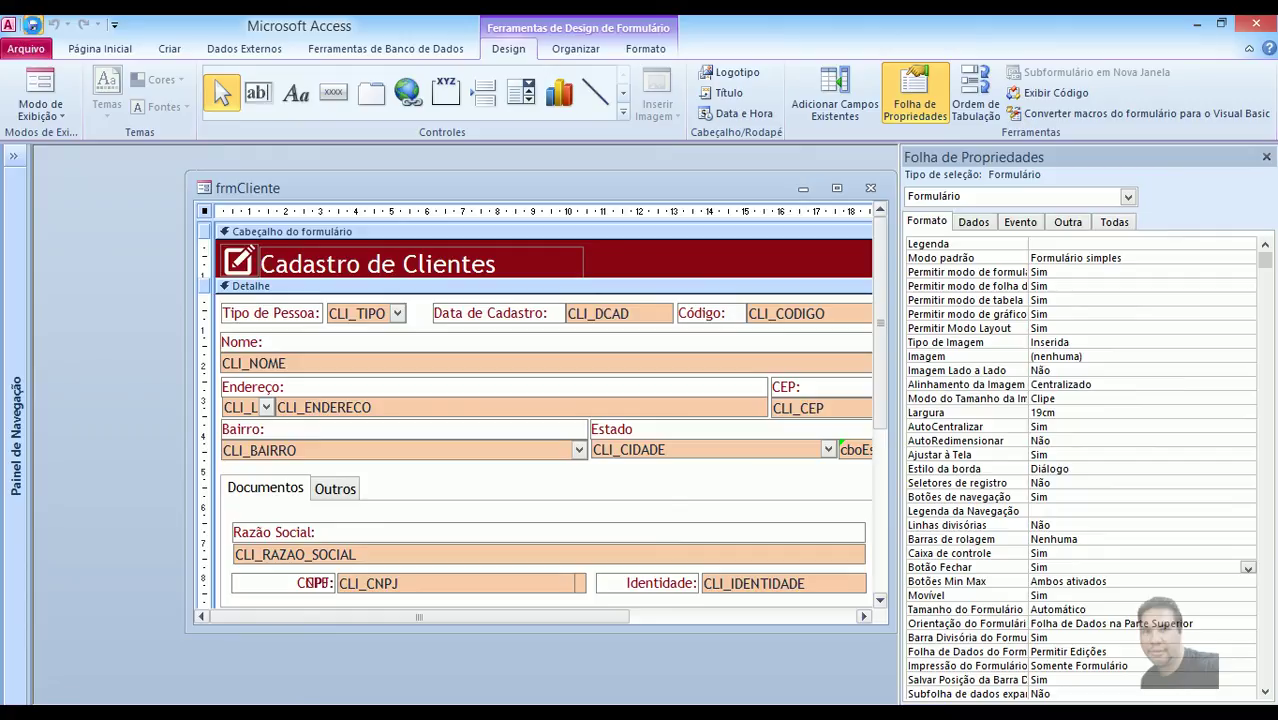
Check the shortened form in Form view, trying the Documentos and Outros pages and the Novo and Salvar buttons.
{"action": "left_click", "coordinate": [40, 85]}
{"action": "left_click", "coordinate": [310, 427]}
{"action": "left_click", "coordinate": [266, 432]}
{"action": "left_click", "coordinate": [305, 428]}
{"action": "left_click", "coordinate": [252, 588]}
{"action": "left_click", "coordinate": [472, 584]}
{"action": "left_click", "coordinate": [256, 585]}
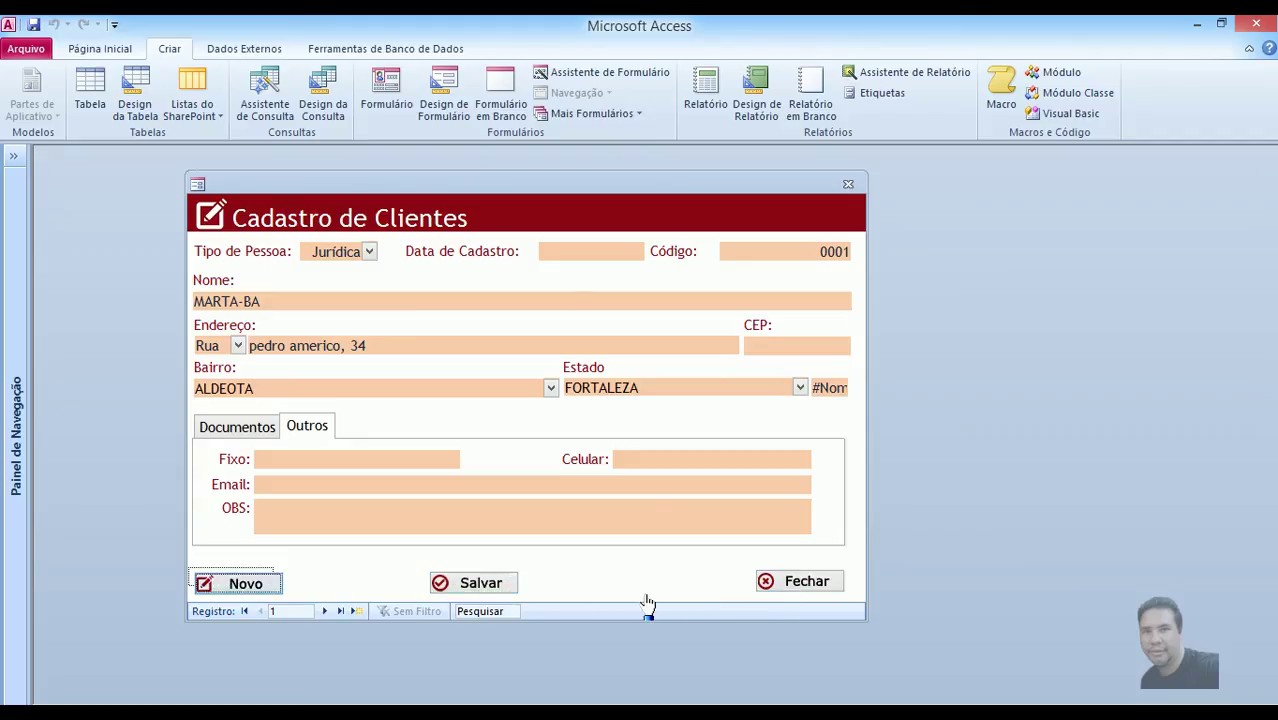
In Design view, shift the Salvar footer button right to a left position of 8,466 cm and save the form.
{"action": "right_click", "coordinate": [595, 226]}
{"action": "left_click", "coordinate": [660, 272]}
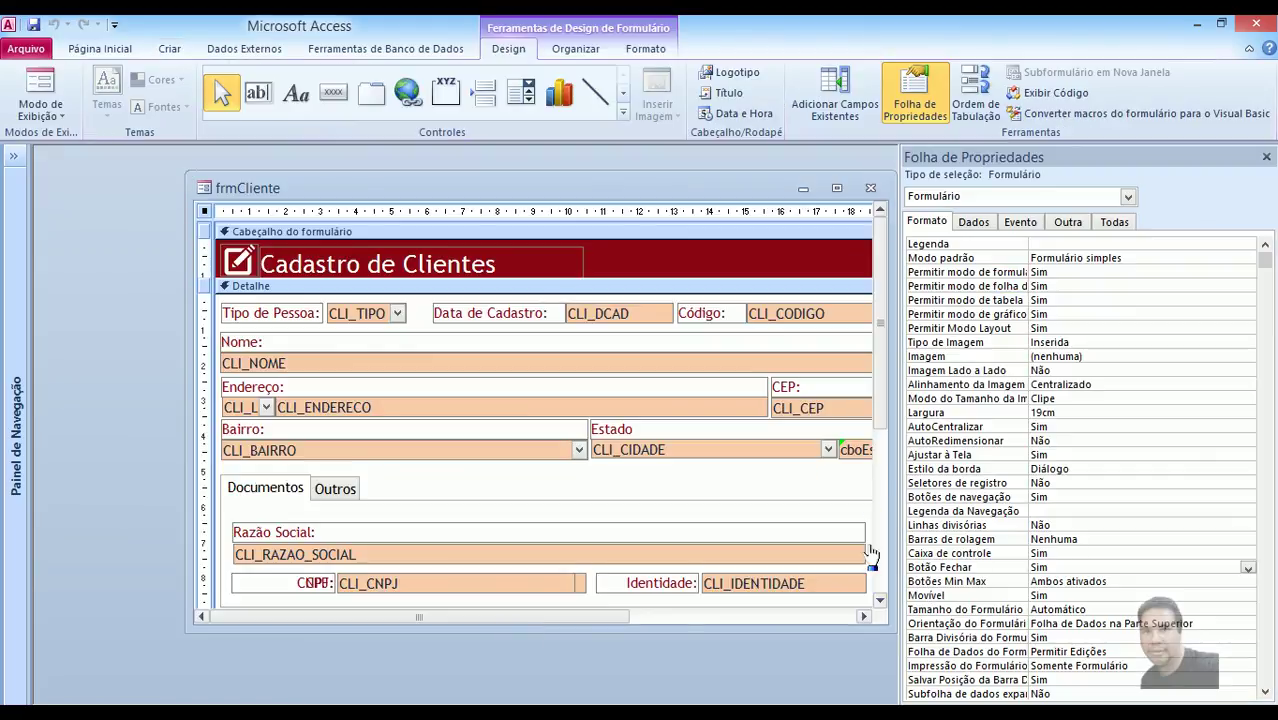
{"action": "scroll", "coordinate": [885, 430], "scroll_direction": "down", "scroll_amount": 2}
{"action": "scroll", "coordinate": [885, 430], "scroll_direction": "down", "scroll_amount": 3}
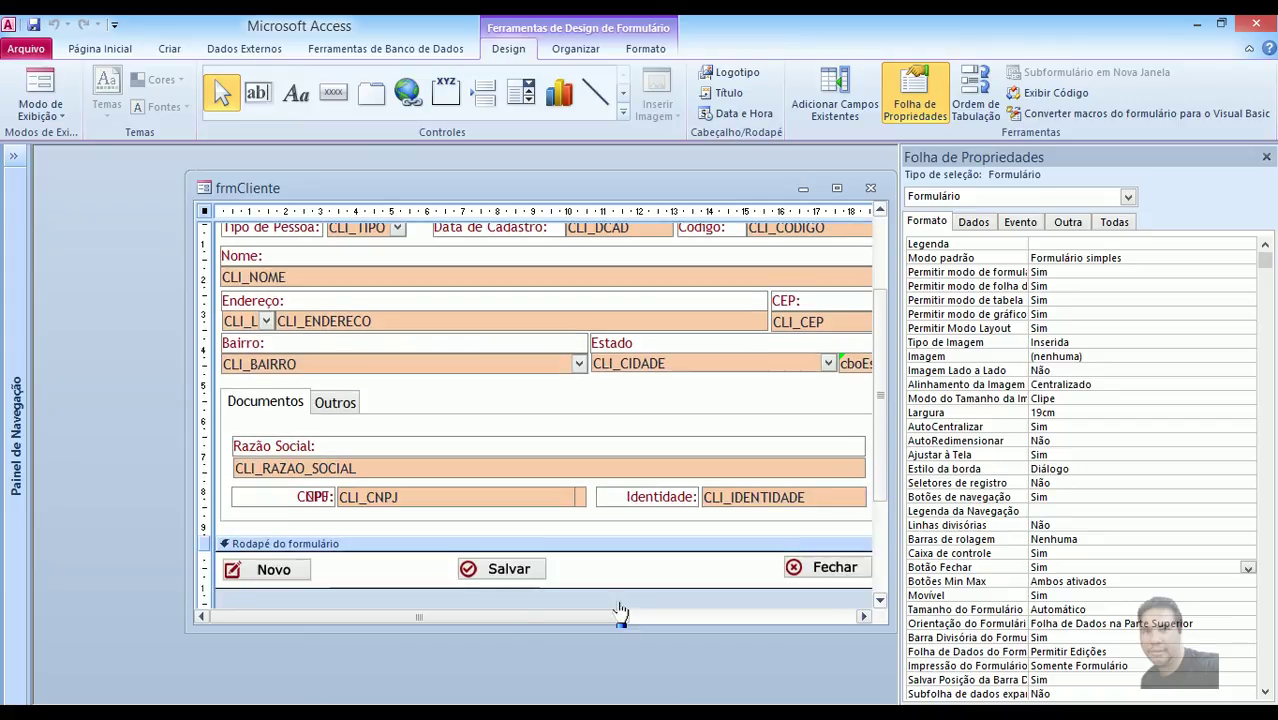
{"action": "left_click", "coordinate": [512, 576]}
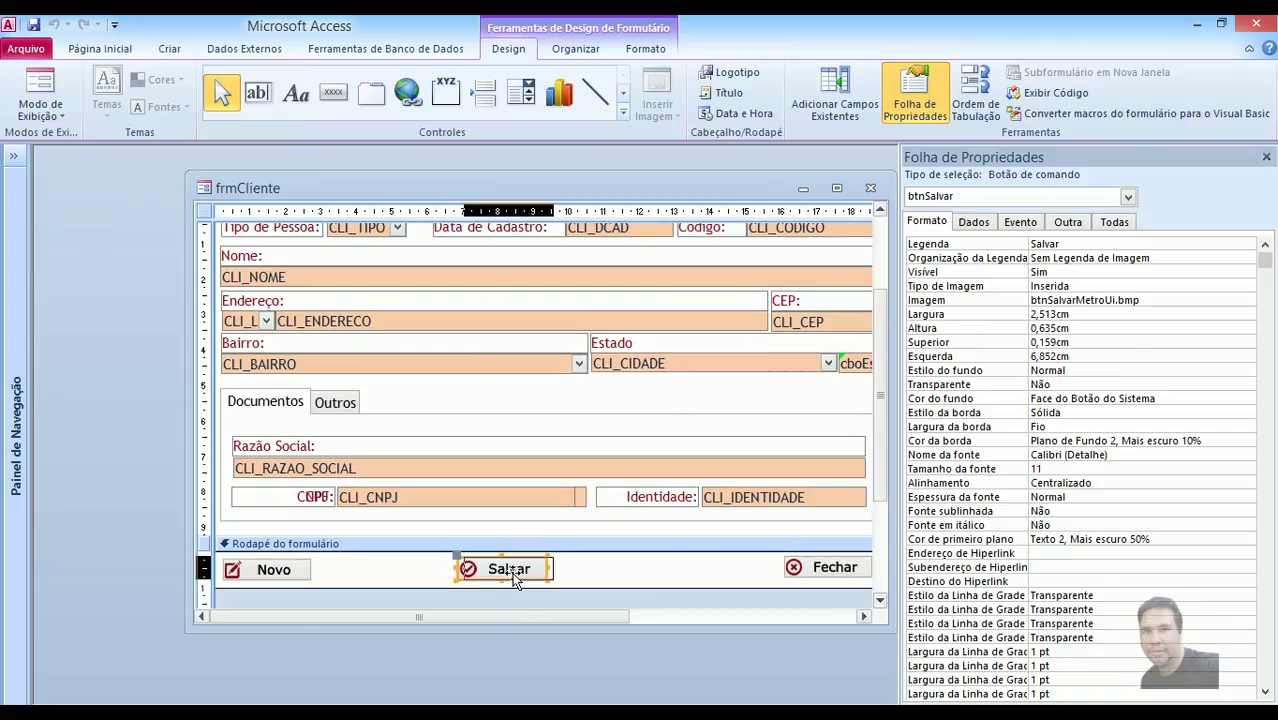
{"action": "key", "text": "Right"}
{"action": "key", "text": "Right"}
{"action": "key", "text": "Right"}
{"action": "key", "text": "Right"}
{"action": "key", "text": "Right"}
{"action": "key", "text": "Right"}
{"action": "key", "text": "Right"}
{"action": "key", "text": "Right"}
{"action": "key", "text": "Right"}
{"action": "key", "text": "Right"}
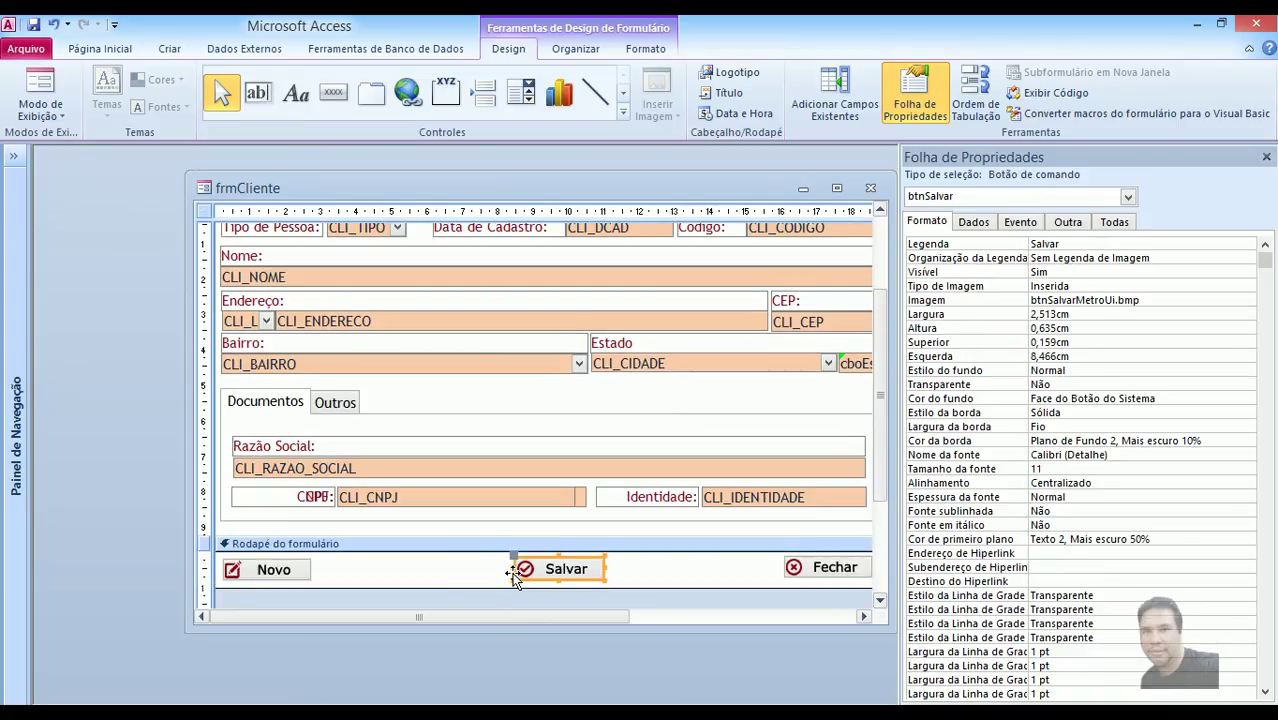
{"action": "left_click", "coordinate": [472, 582]}
{"action": "left_click", "coordinate": [33, 27]}
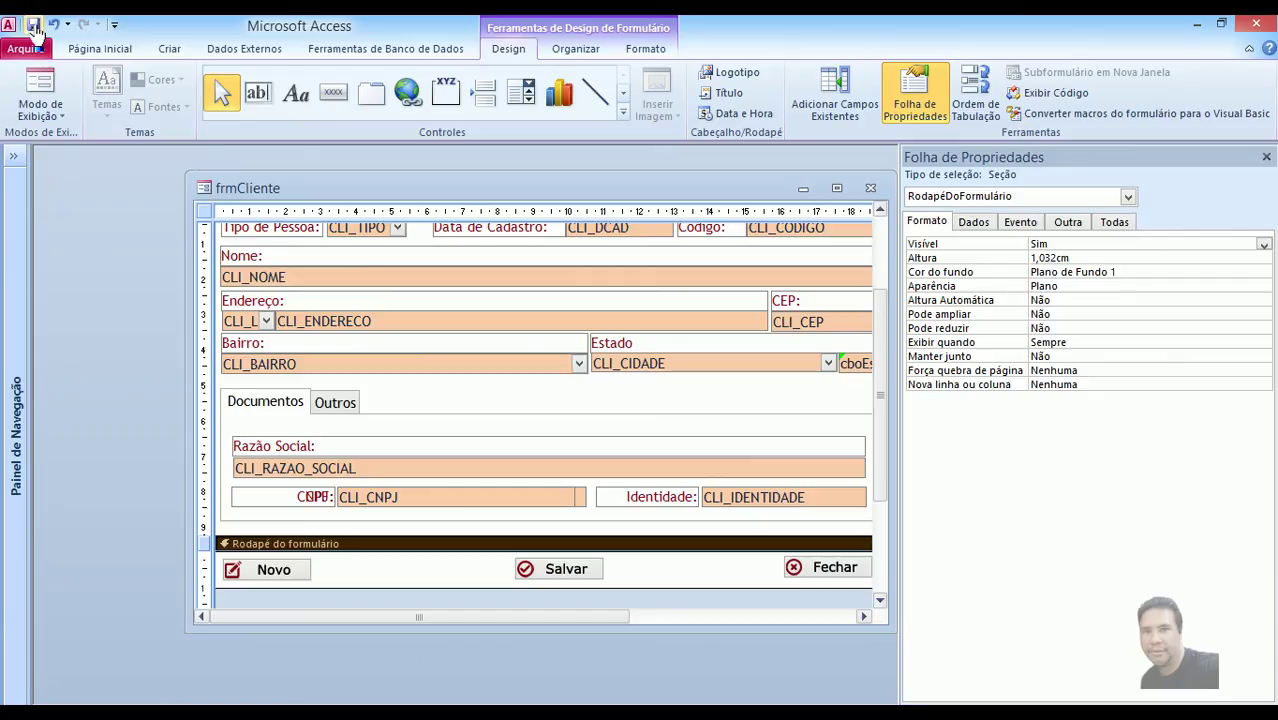
Copy the Novo button's Superior value of 0,185 cm to the Salvar and Fechar buttons so all three line up.
{"action": "left_click", "coordinate": [296, 584]}
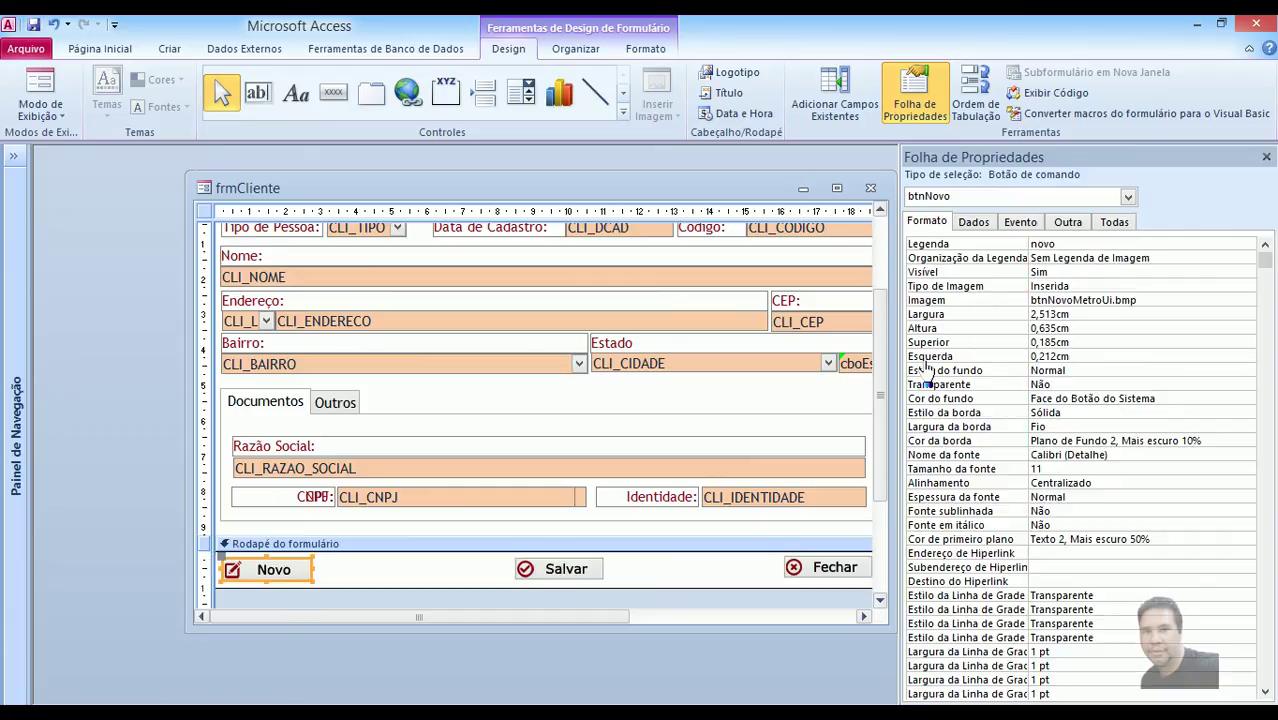
{"action": "left_click", "coordinate": [993, 345]}
{"action": "key", "text": "ctrl+c"}
{"action": "left_click", "coordinate": [566, 568]}
{"action": "left_click", "coordinate": [797, 568], "text": "shift"}
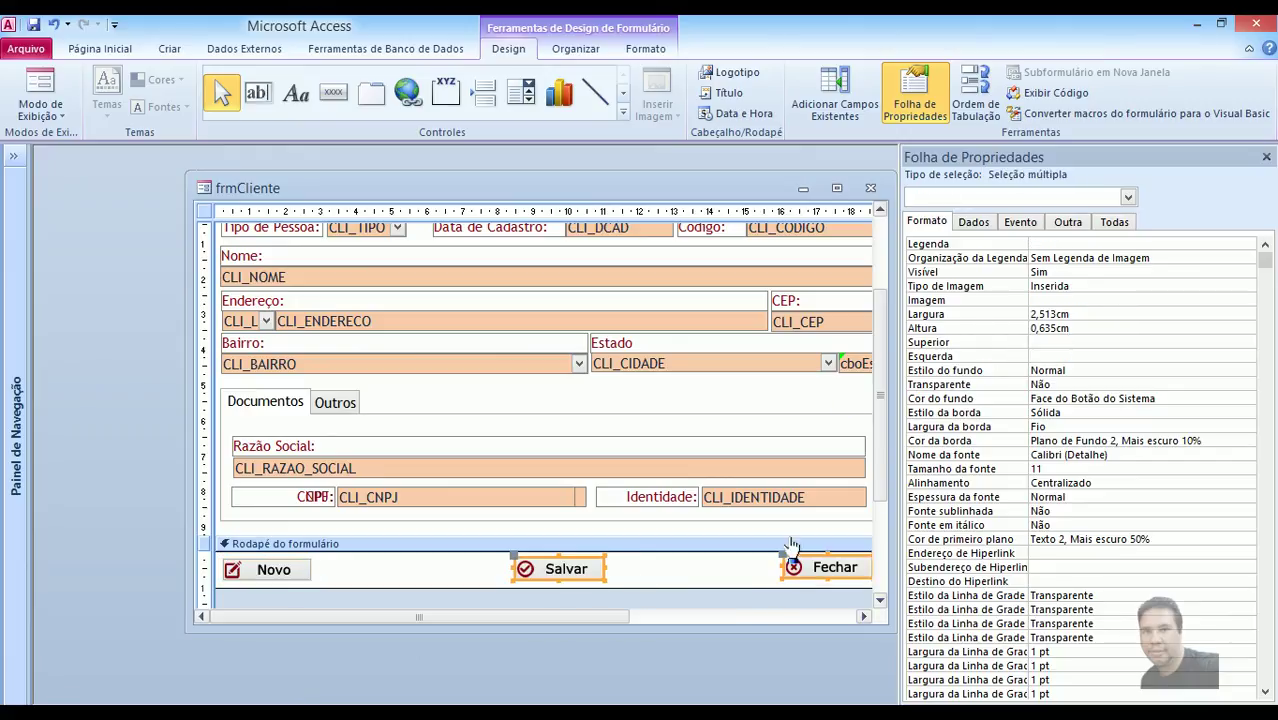
{"action": "left_click", "coordinate": [1083, 346]}
{"action": "key", "text": "ctrl+v"}
{"action": "left_click", "coordinate": [645, 586]}
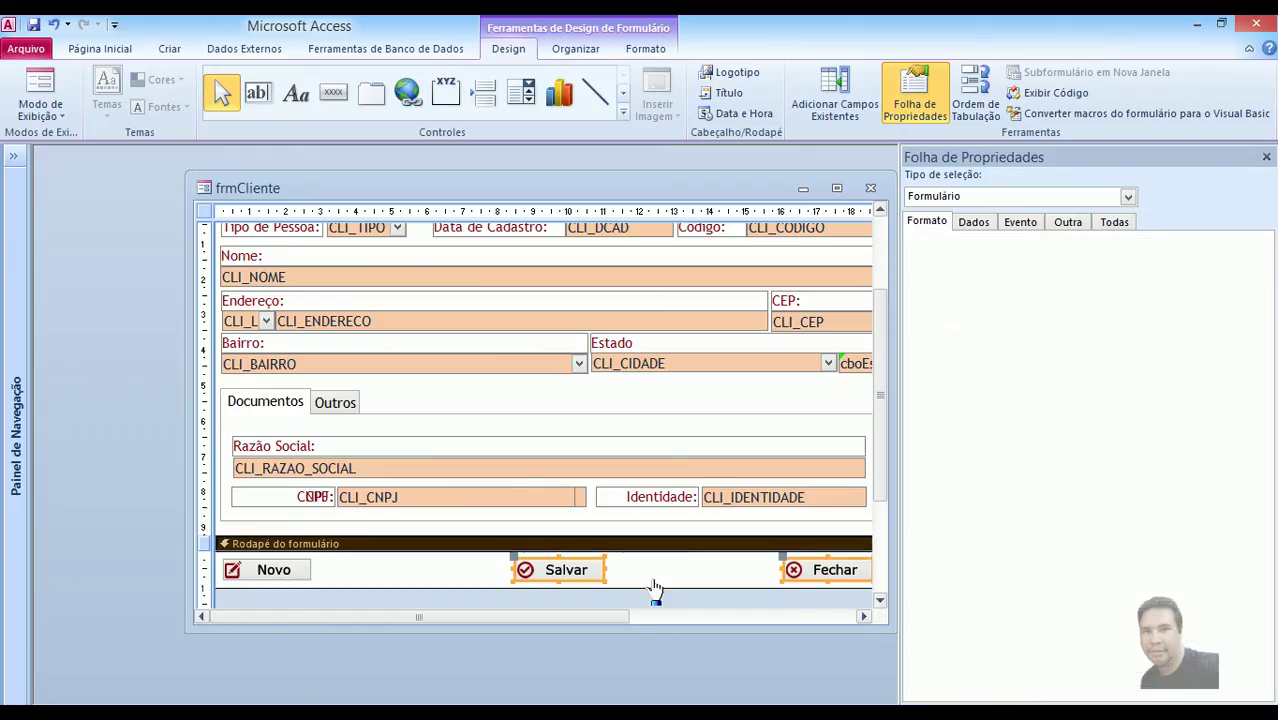
Check the form in Form view, testing the city list and the state box beside it.
{"action": "left_click", "coordinate": [42, 86]}
{"action": "left_click_drag", "start_coordinate": [533, 186], "coordinate": [548, 189]}
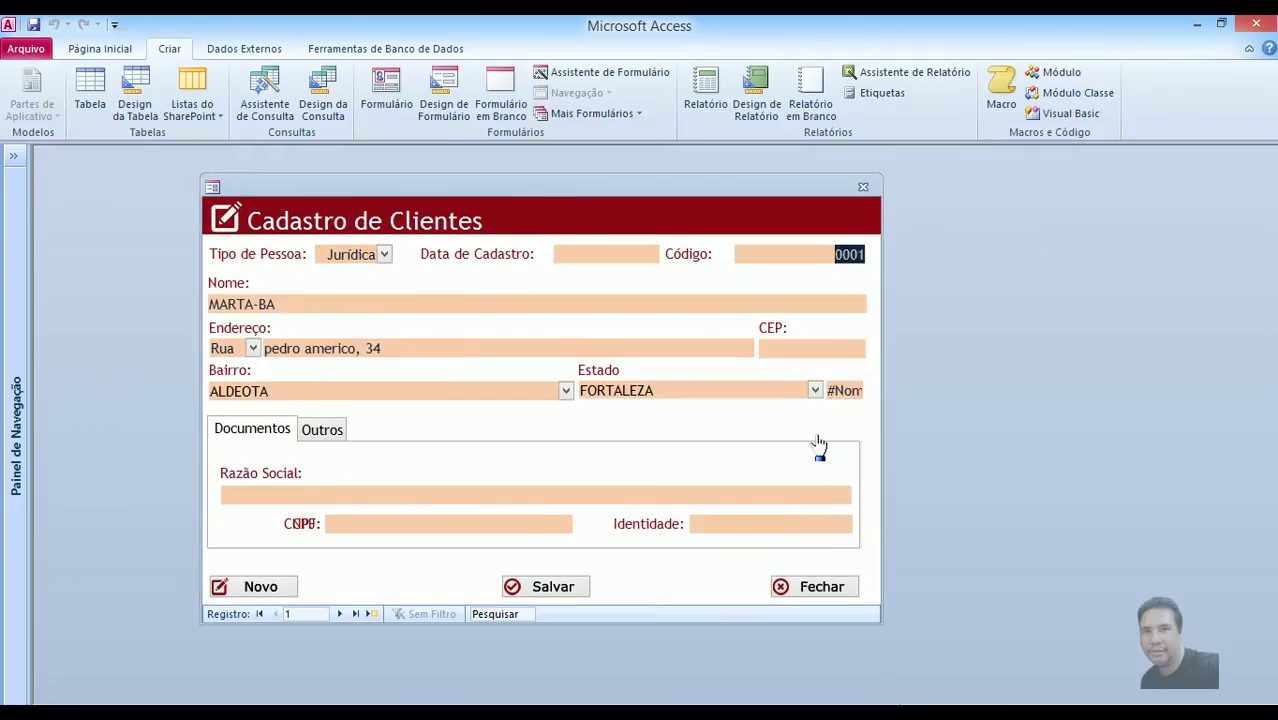
{"action": "left_click", "coordinate": [816, 391]}
{"action": "left_click", "coordinate": [817, 392]}
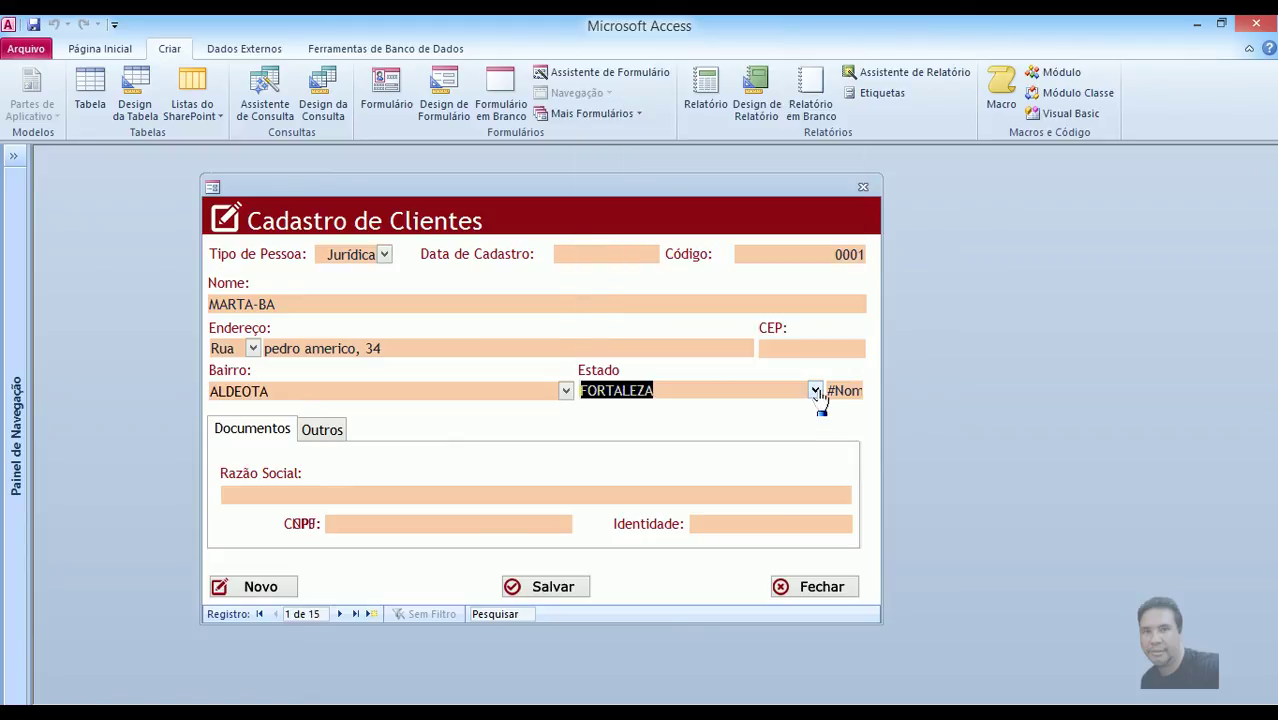
{"action": "left_click", "coordinate": [852, 390]}
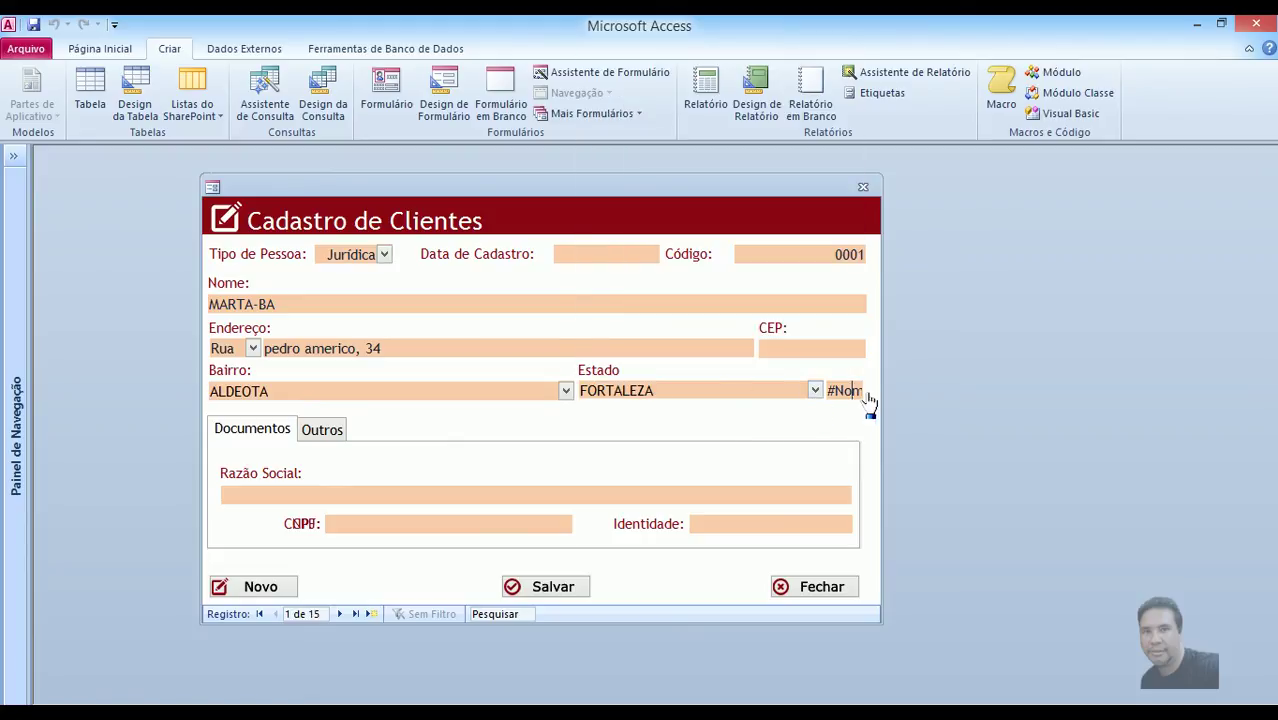
{"action": "left_click", "coordinate": [815, 391]}
{"action": "left_click", "coordinate": [816, 391]}
In Design view, set the txtUf text box's control source to =[cboEstado].[column(2)].
{"action": "right_click", "coordinate": [542, 212]}
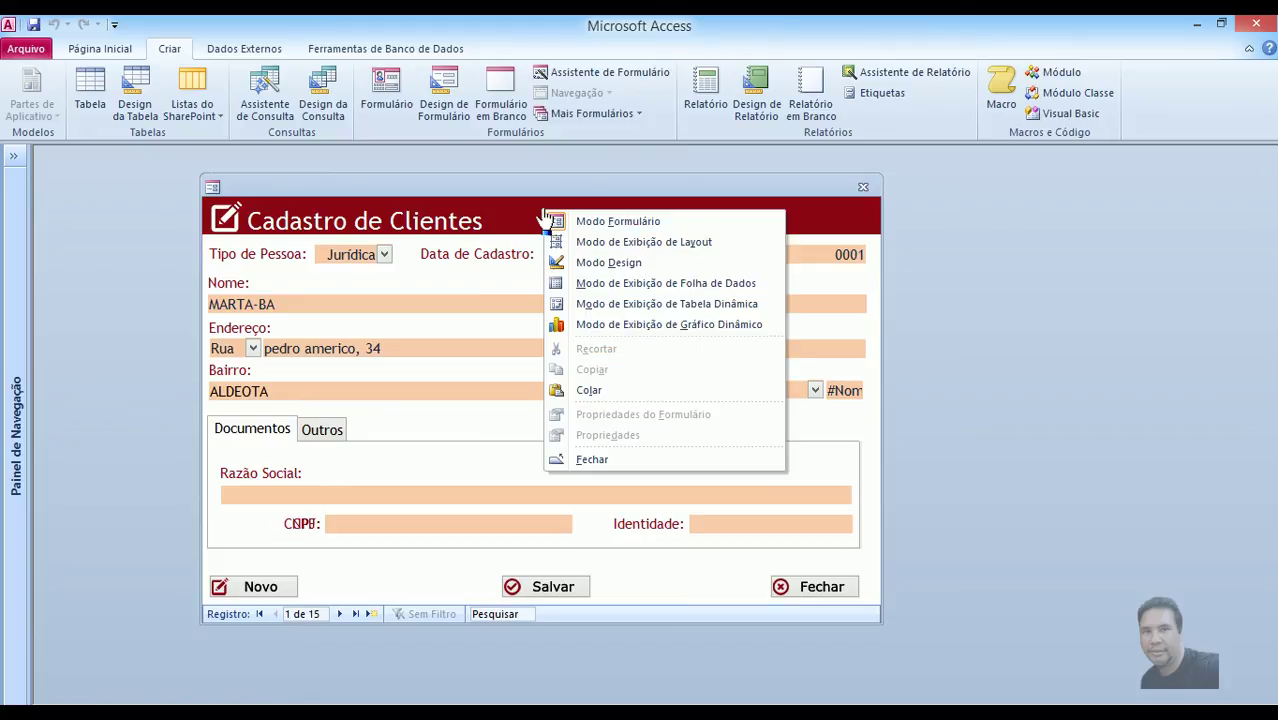
{"action": "left_click", "coordinate": [594, 266]}
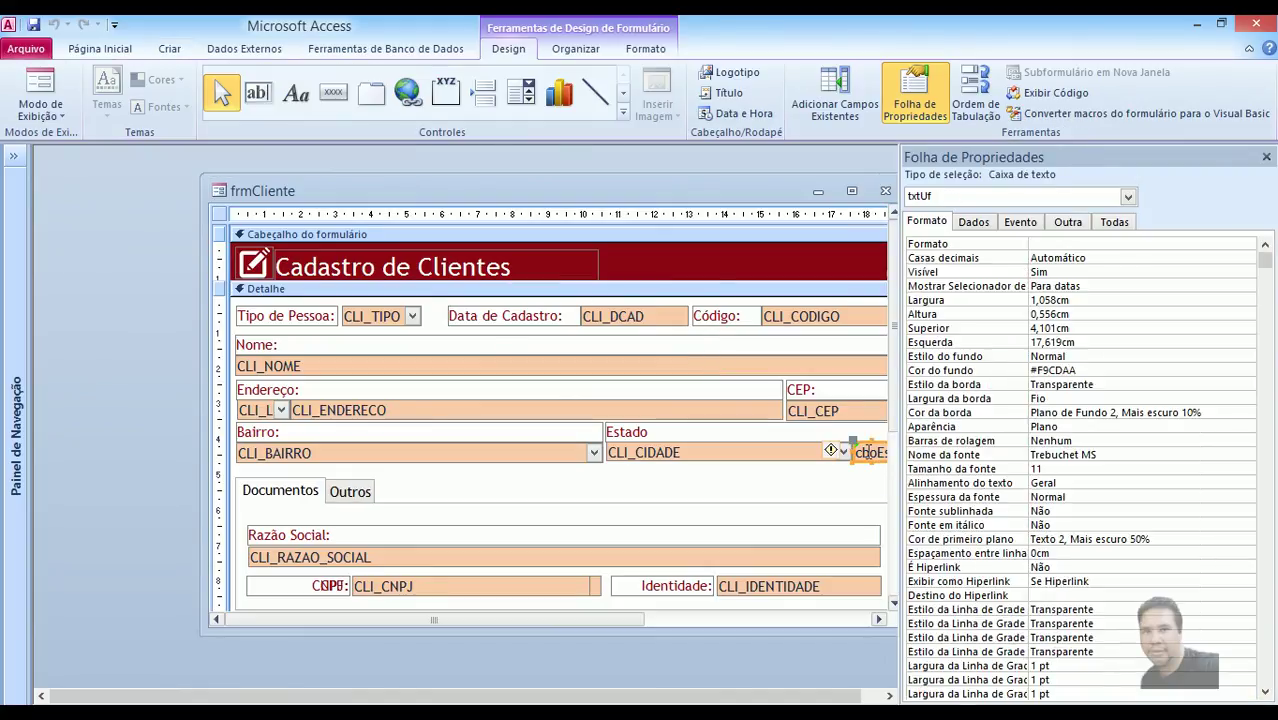
{"action": "left_click", "coordinate": [970, 222]}
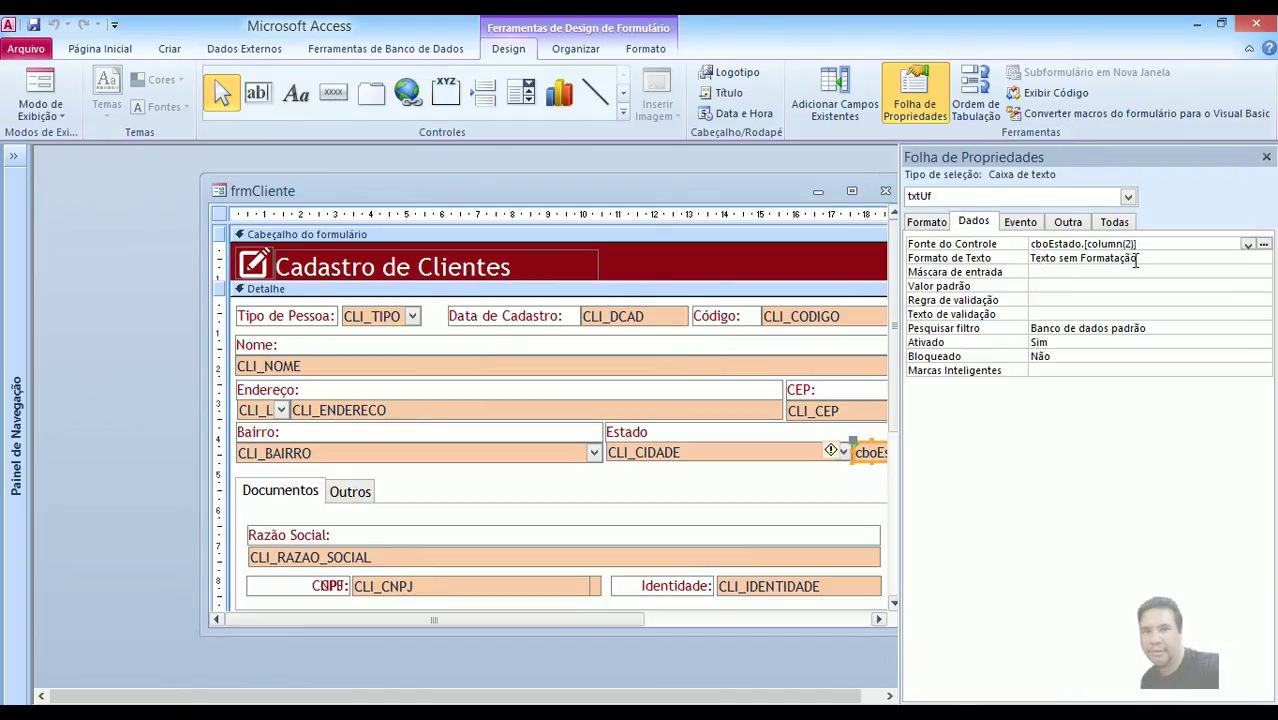
{"action": "left_click", "coordinate": [1146, 244]}
{"action": "type", "text": "="}
{"action": "key", "text": "Return"}
{"action": "left_click", "coordinate": [1113, 284]}
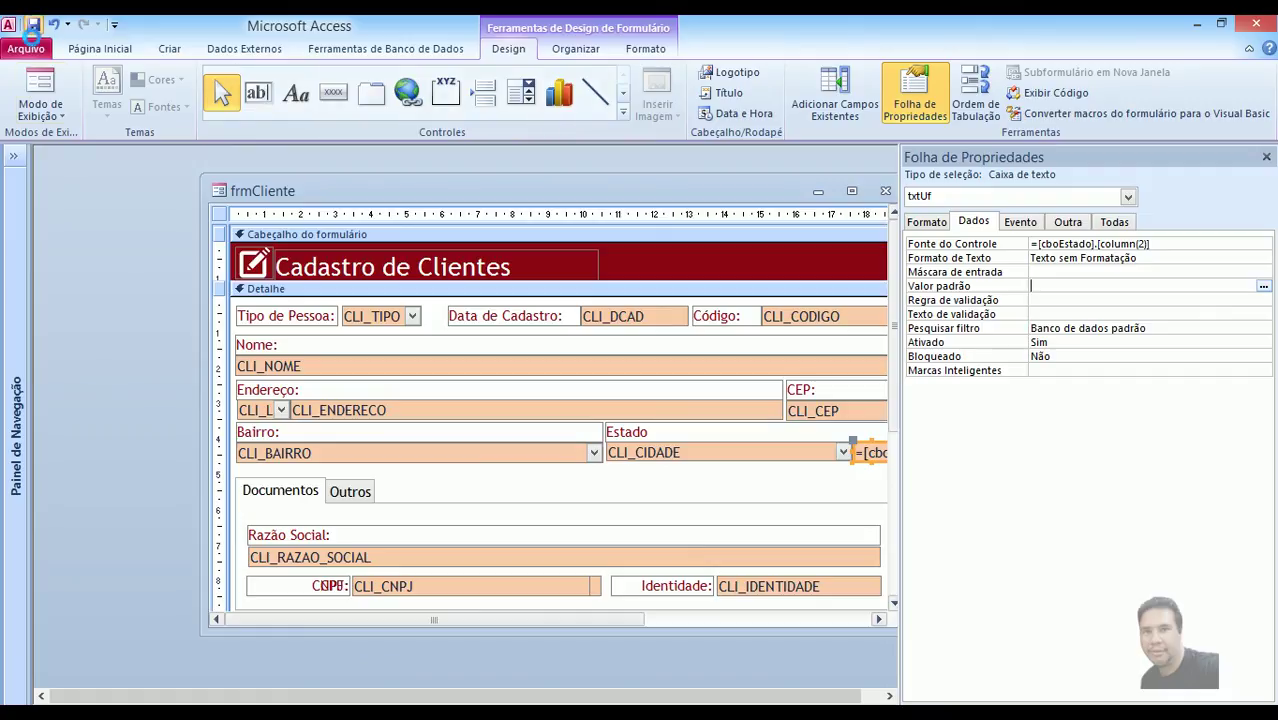
Check the state box beside the city in Form view and return to Design view.
{"action": "left_click", "coordinate": [40, 88]}
{"action": "left_click", "coordinate": [840, 392]}
{"action": "right_click", "coordinate": [868, 370]}
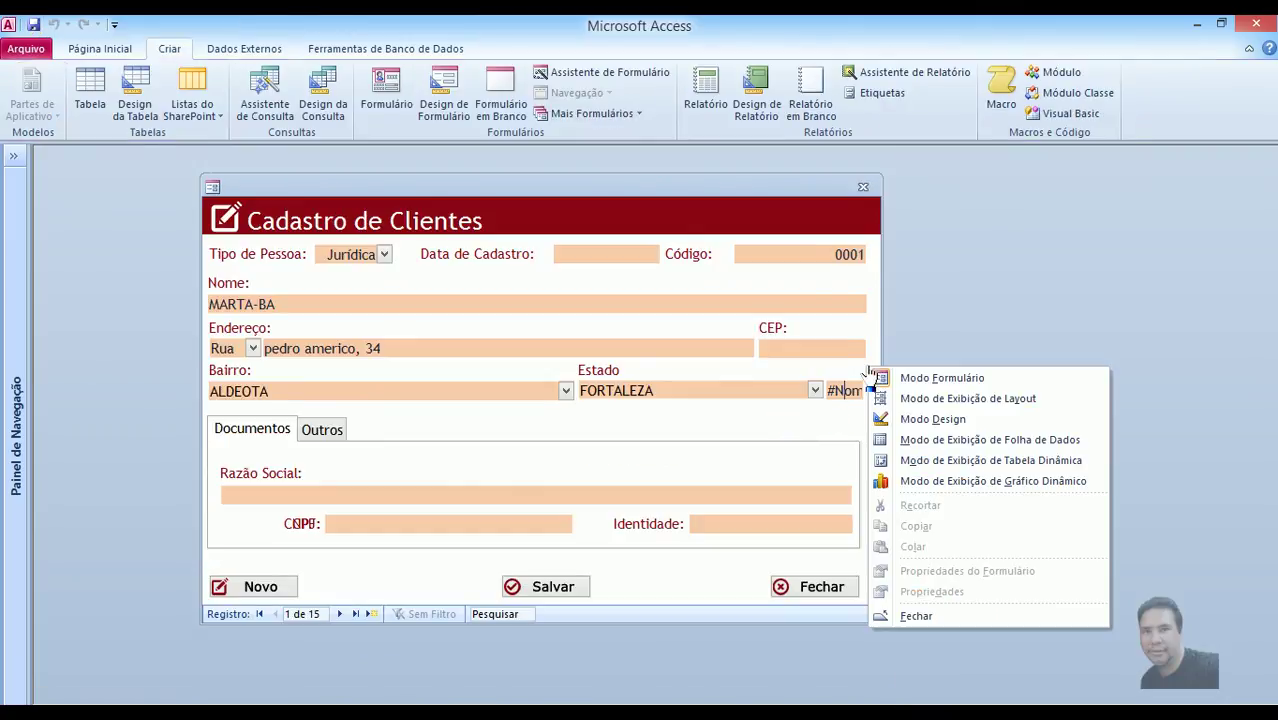
{"action": "left_click", "coordinate": [915, 419]}
Examine the format, data and event properties of the txtUf text box.
{"action": "left_click", "coordinate": [874, 449]}
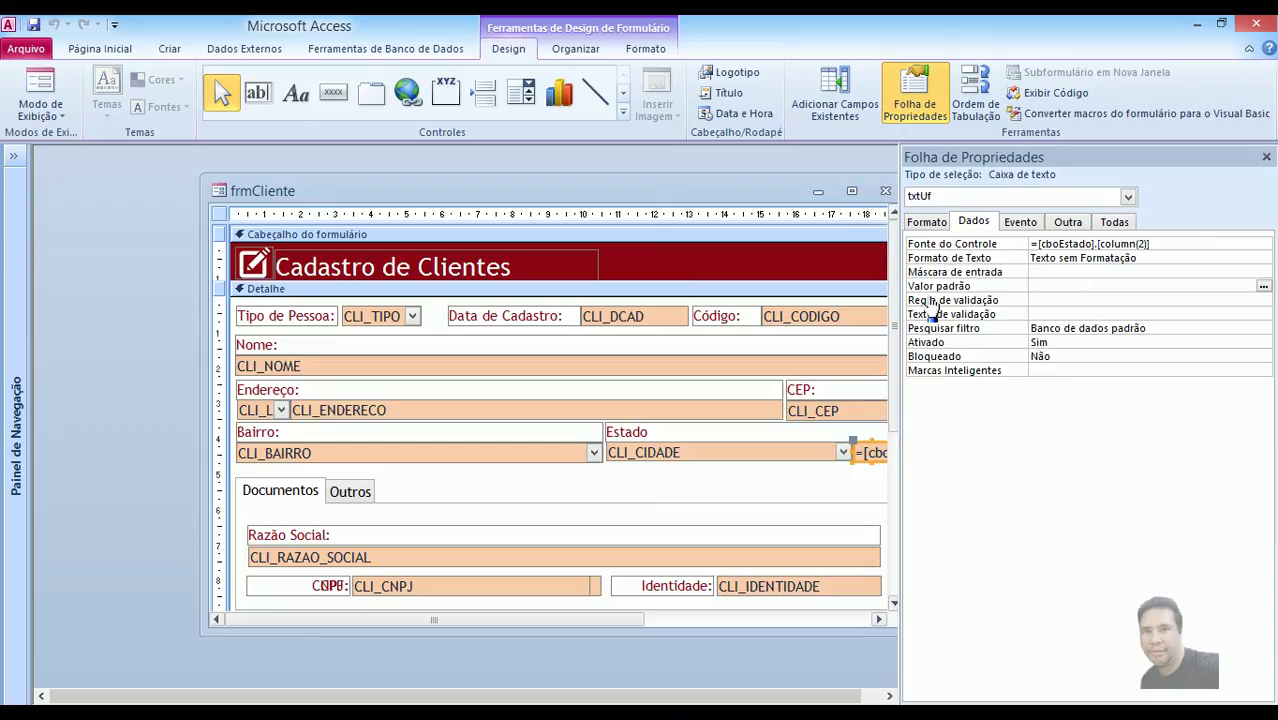
{"action": "left_click", "coordinate": [927, 222]}
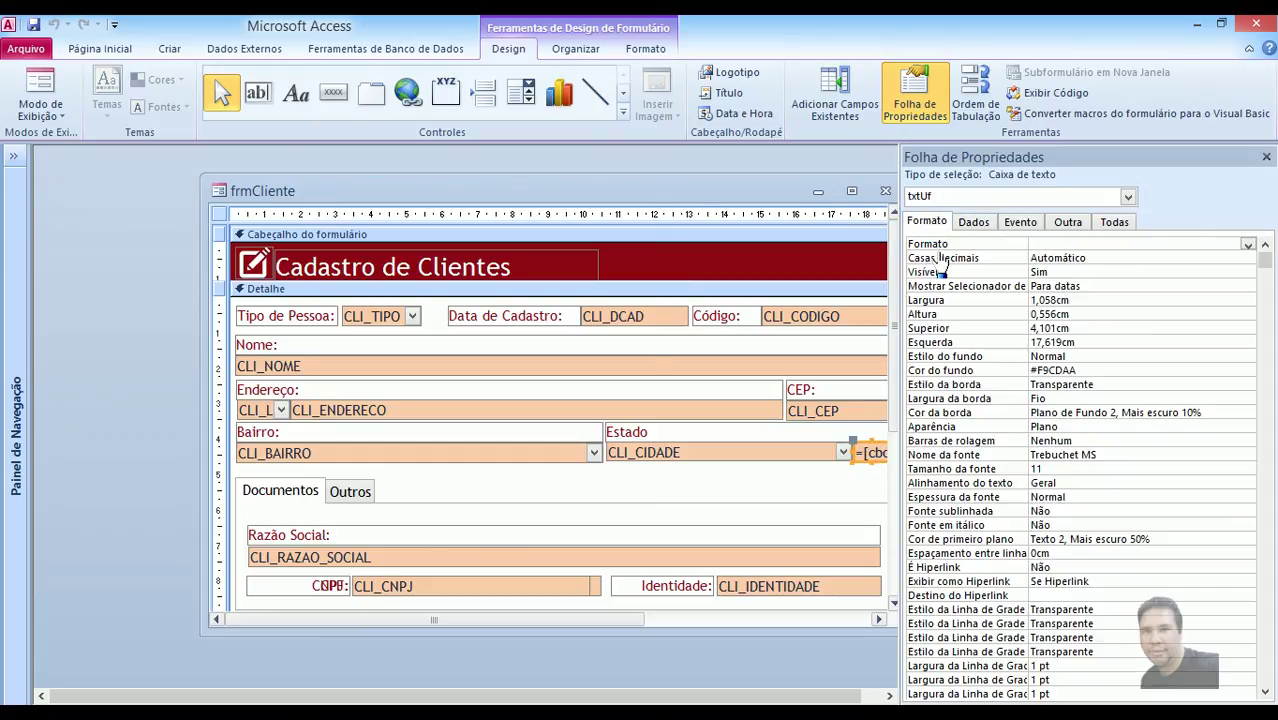
{"action": "left_click", "coordinate": [972, 224]}
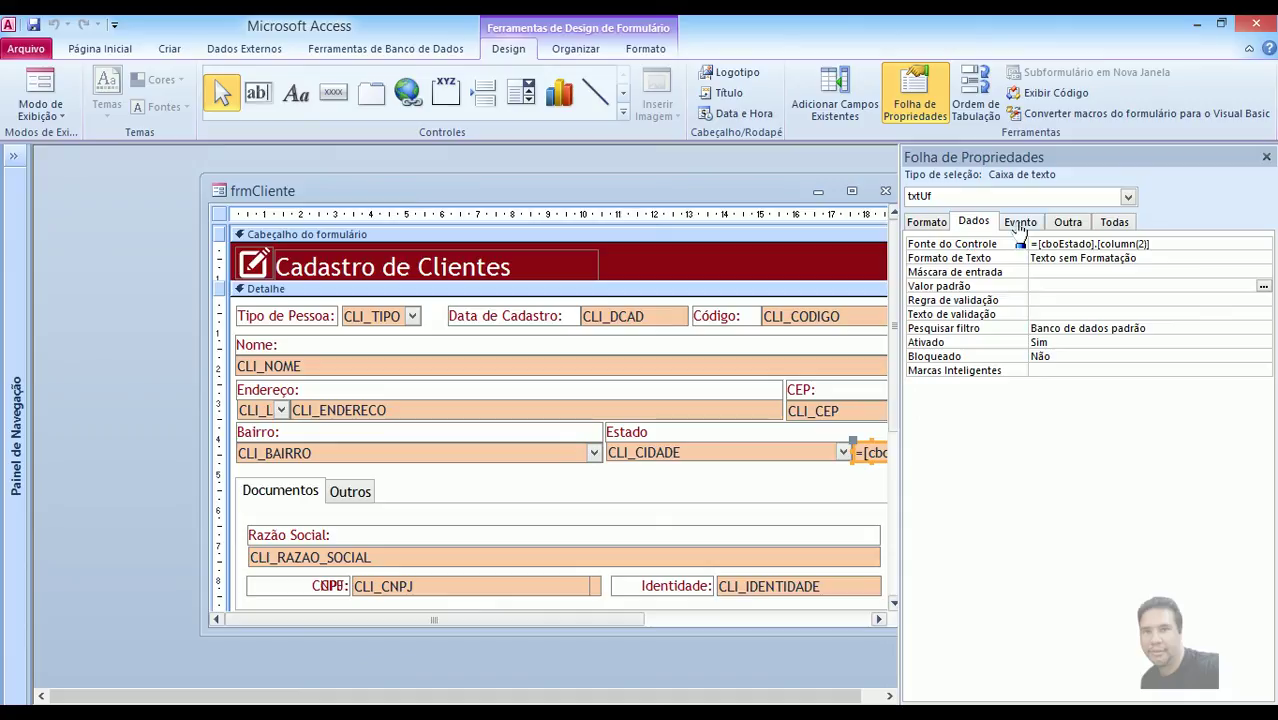
{"action": "left_click", "coordinate": [1020, 224]}
{"action": "left_click", "coordinate": [975, 223]}
{"action": "left_click", "coordinate": [1184, 245]}
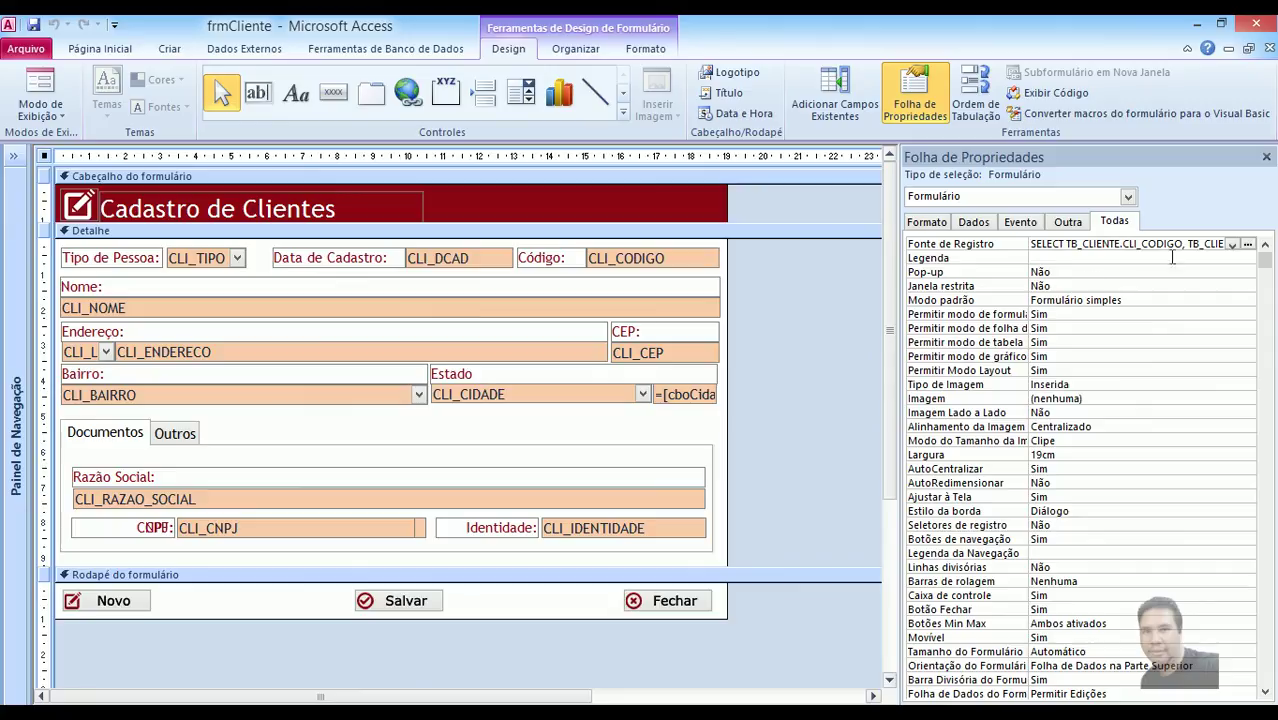
Shorten the state text box beside the city list slightly and rename it txtuf.
{"action": "left_click", "coordinate": [682, 396]}
{"action": "key", "text": "shift+Up"}
{"action": "left_click", "coordinate": [812, 410]}
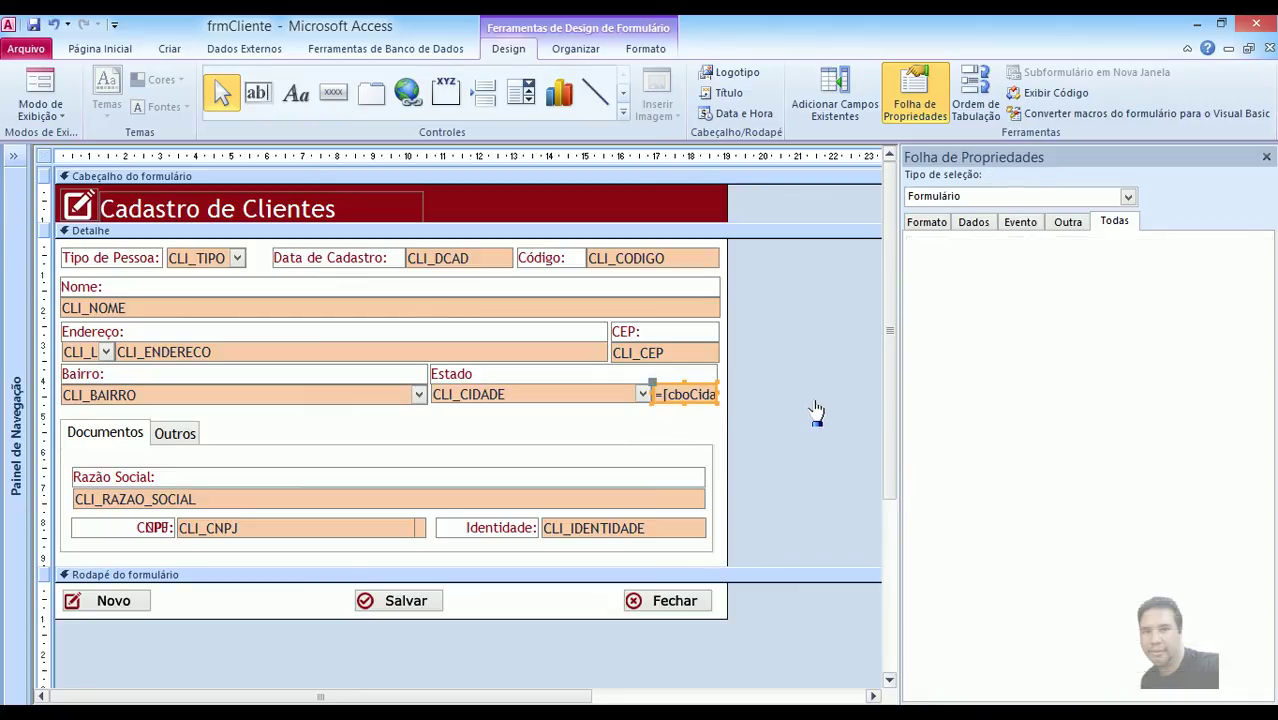
{"action": "left_click", "coordinate": [686, 396]}
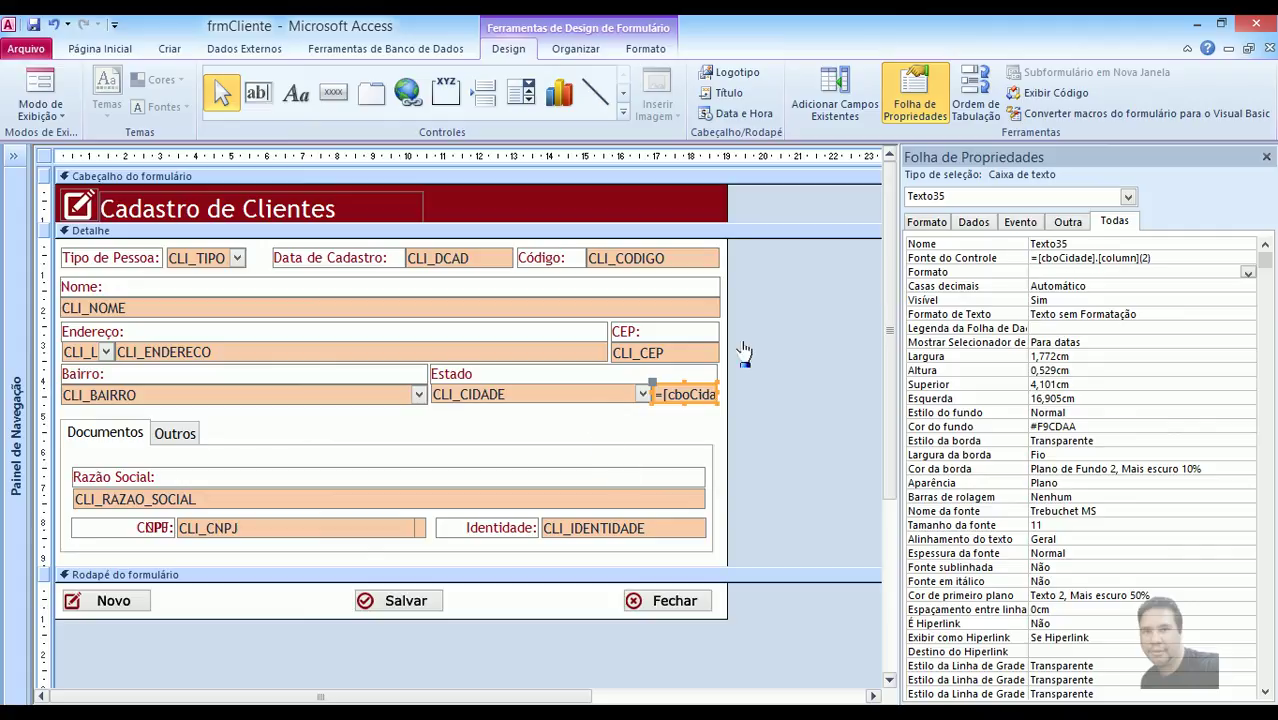
{"action": "left_click", "coordinate": [968, 246]}
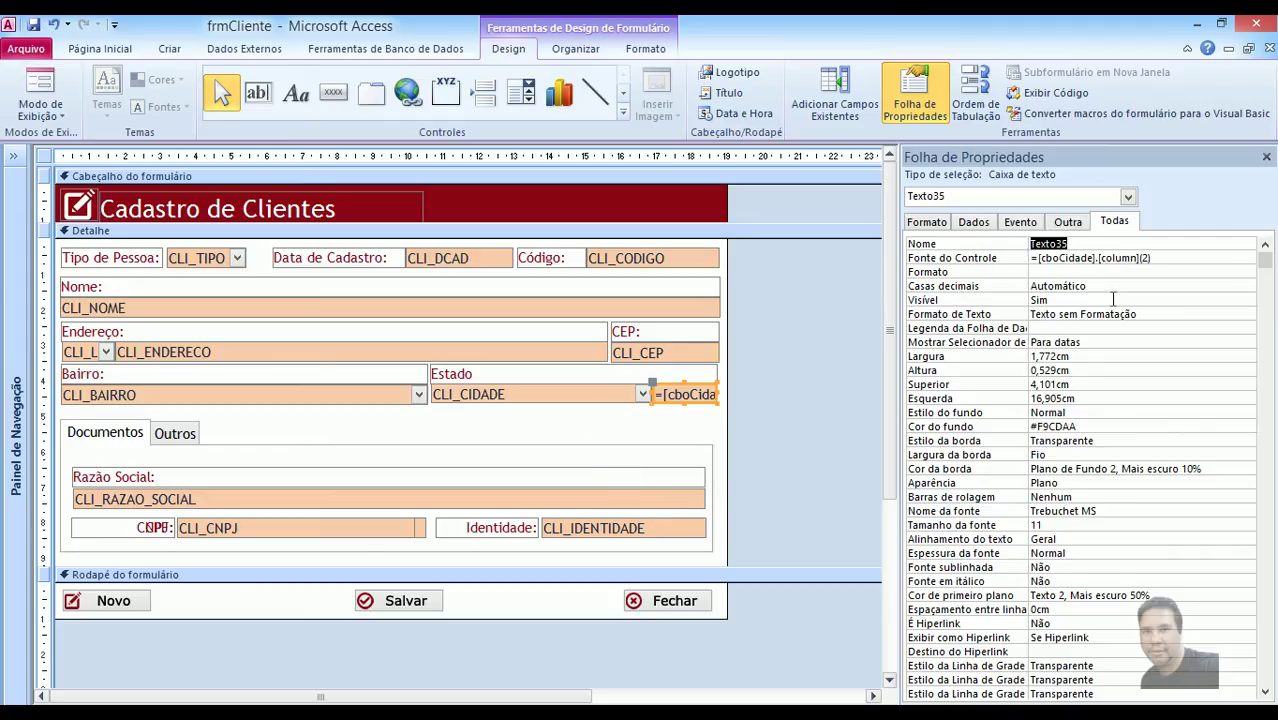
{"action": "type", "text": "txtuf"}
{"action": "key", "text": "Return"}
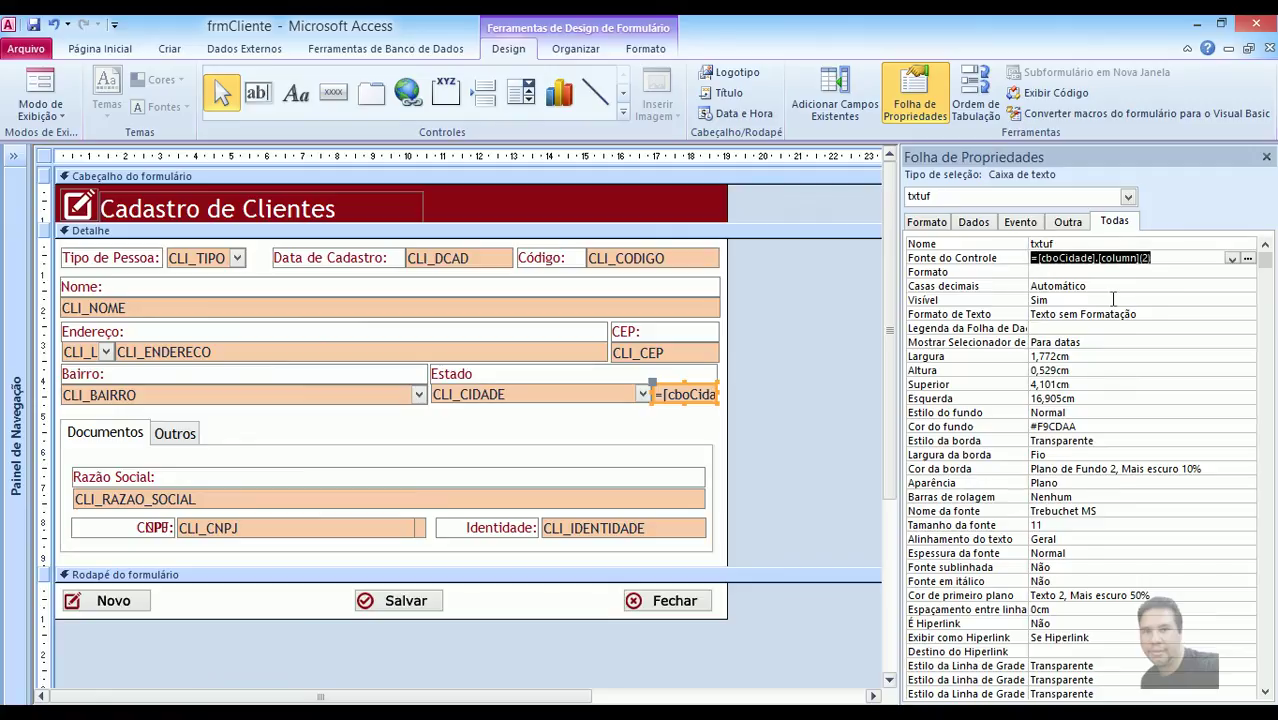
Examine the txtuf control source expression in the Zoom window and the properties of the city combo box it refers to.
{"action": "left_click", "coordinate": [1160, 260]}
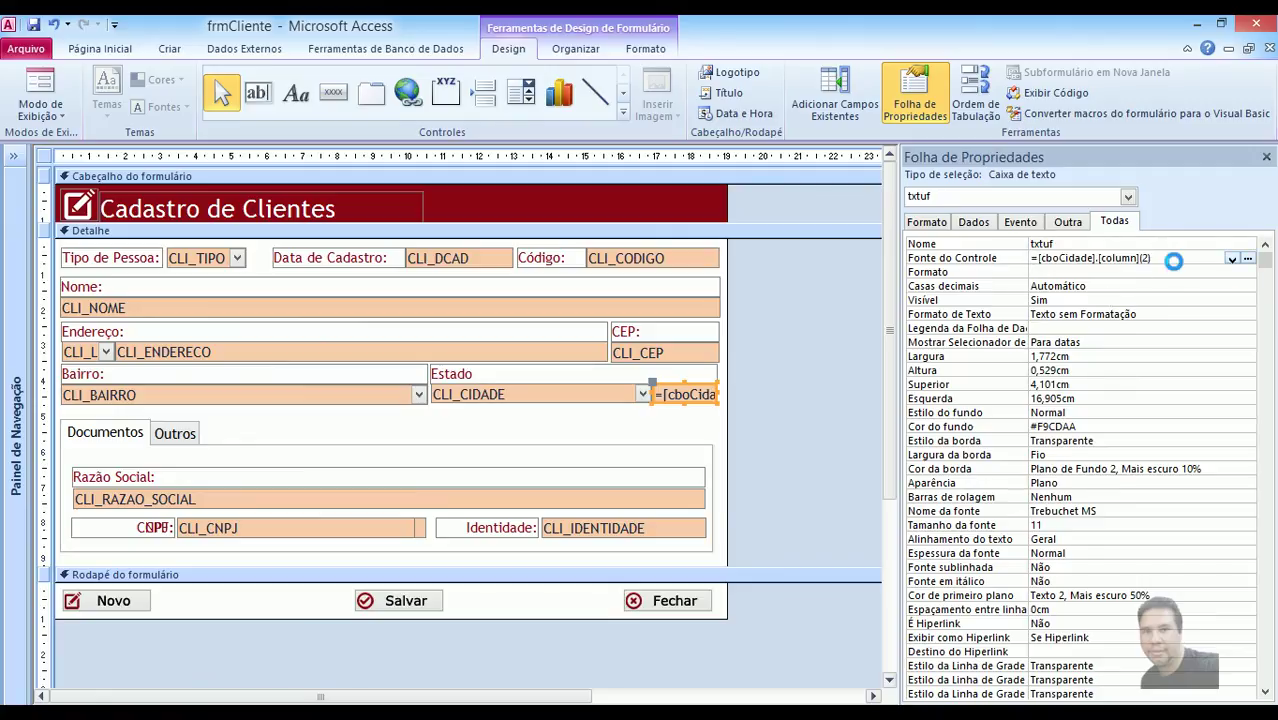
{"action": "key", "text": "shift+F2"}
{"action": "left_click", "coordinate": [575, 241]}
{"action": "left_click_drag", "start_coordinate": [648, 176], "coordinate": [552, 433]}
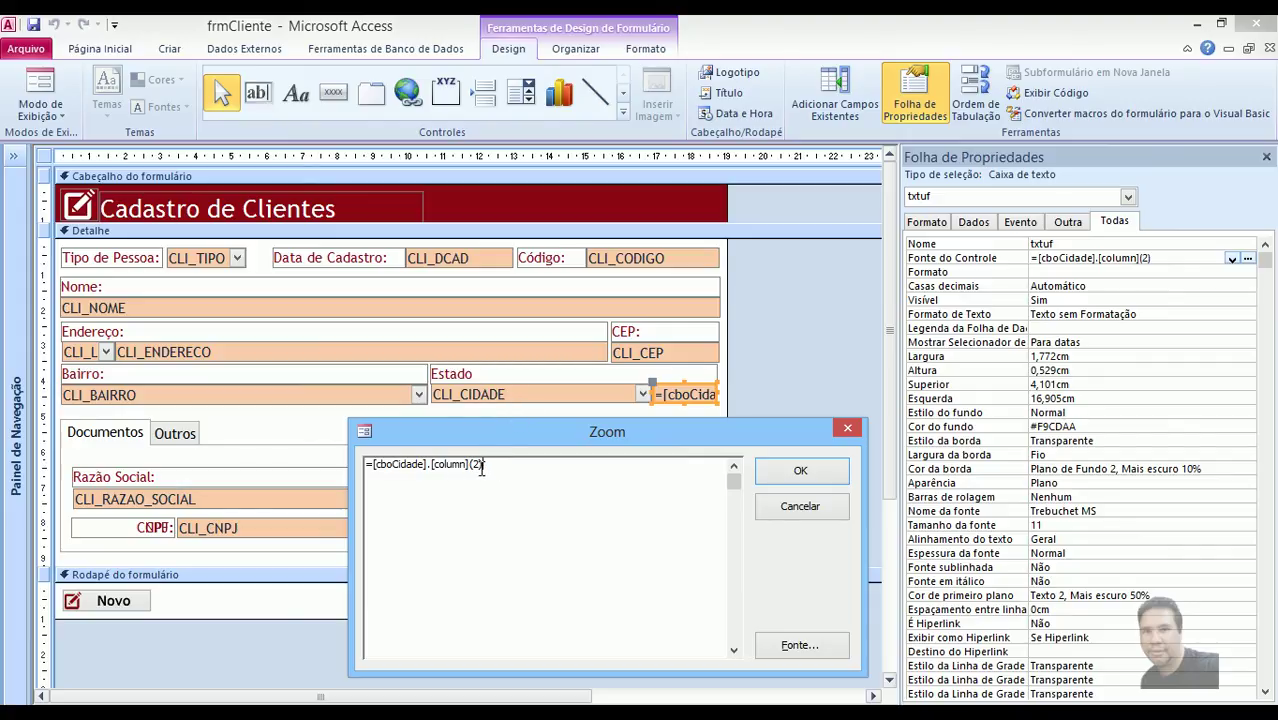
{"action": "left_click", "coordinate": [799, 471]}
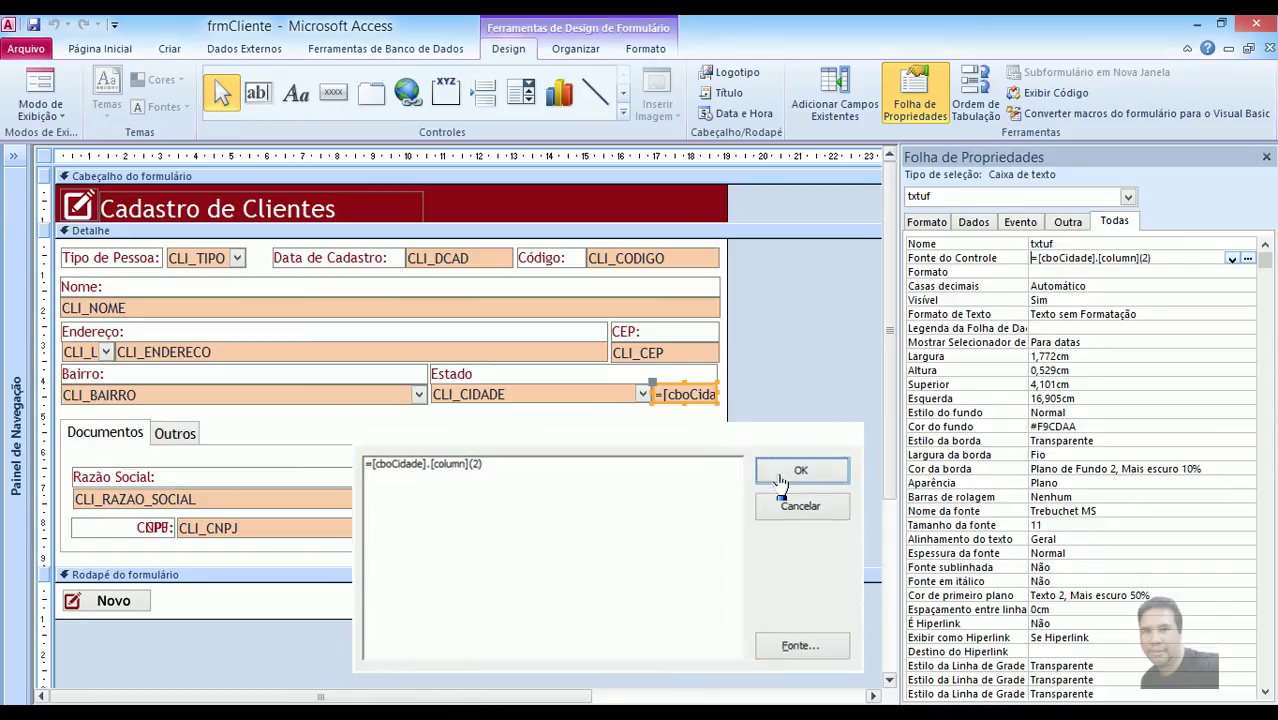
{"action": "left_click", "coordinate": [1052, 271]}
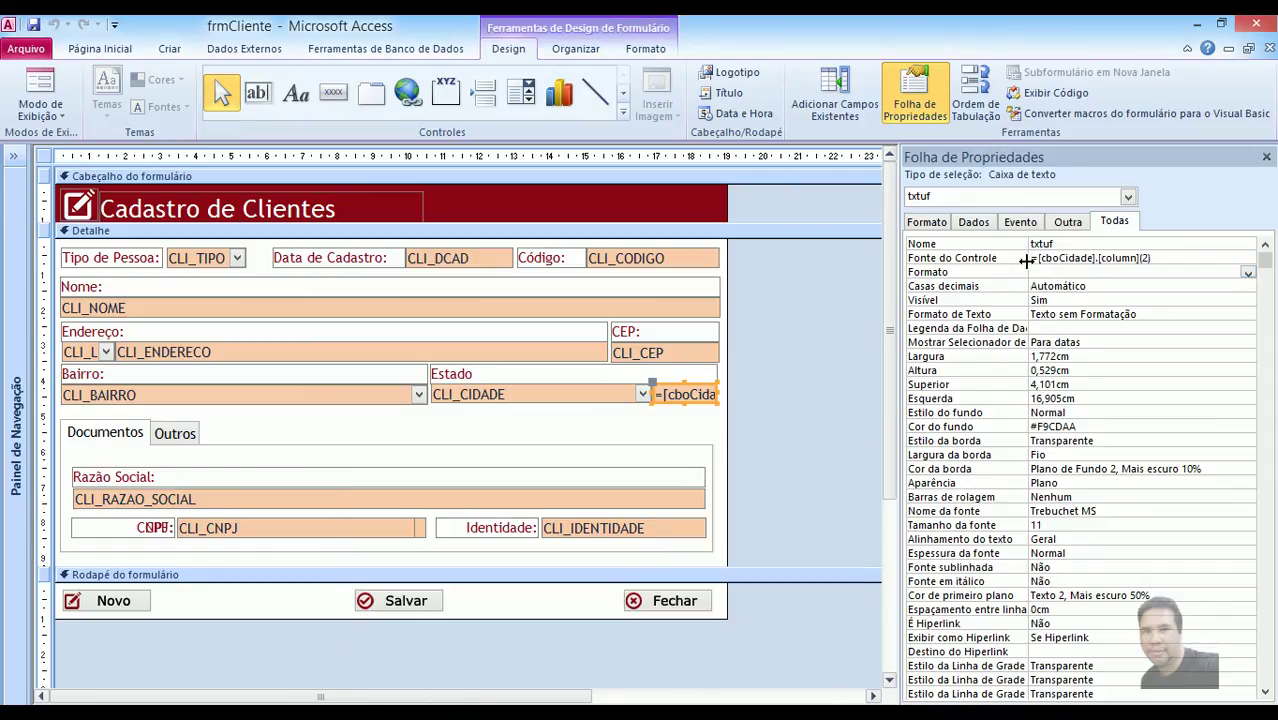
{"action": "left_click", "coordinate": [571, 396]}
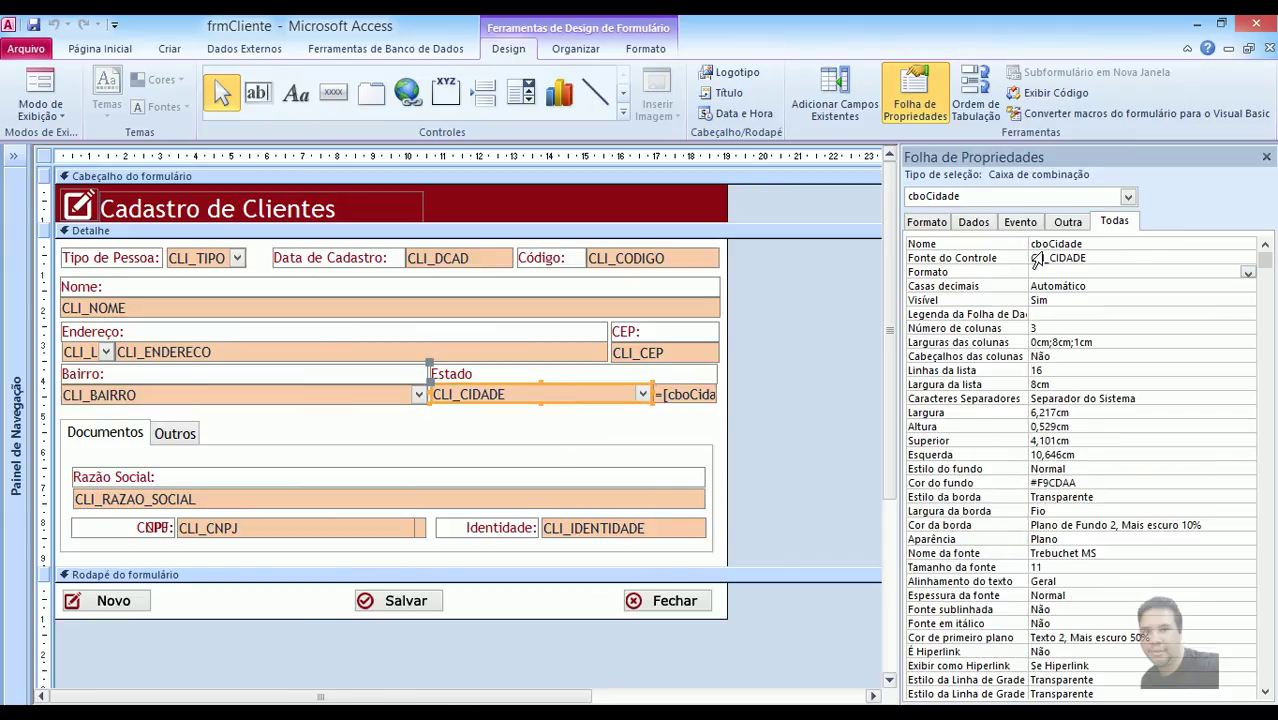
{"action": "left_click", "coordinate": [750, 428]}
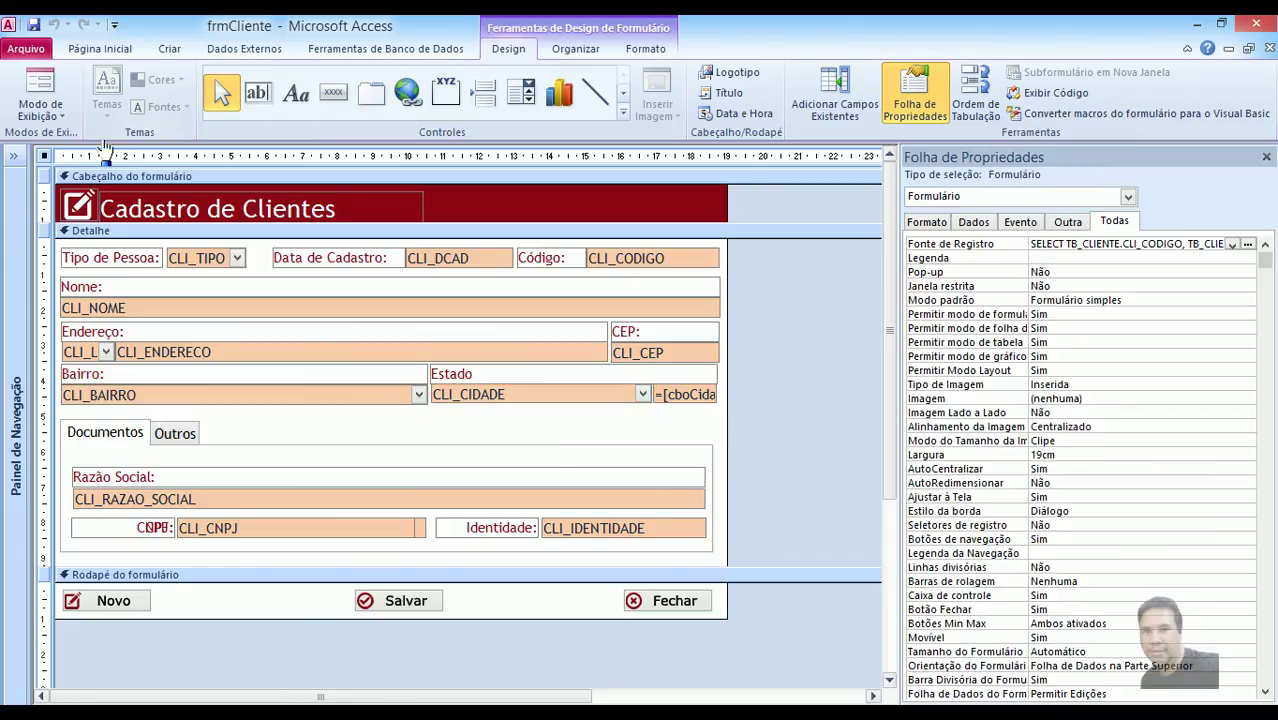
Save the form and display it in Form view as a floating window near the middle of the workspace.
{"action": "left_click", "coordinate": [32, 28]}
{"action": "left_click", "coordinate": [56, 78]}
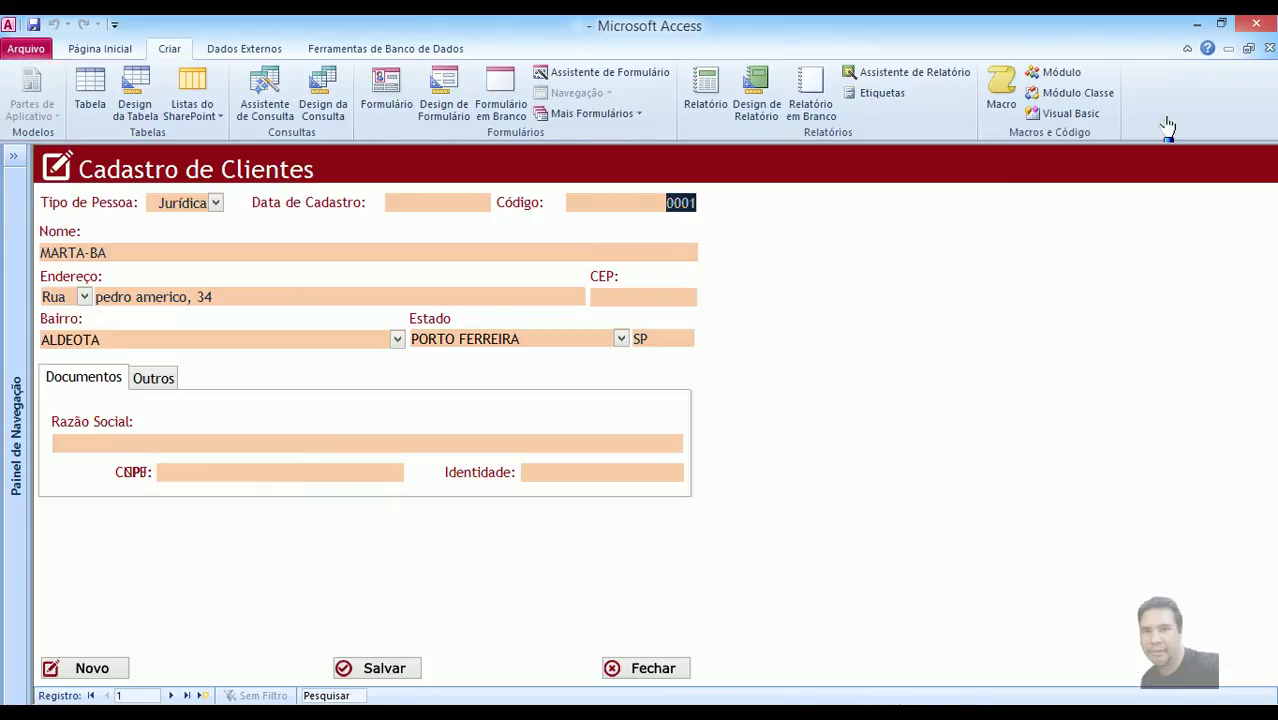
{"action": "left_click", "coordinate": [1248, 48]}
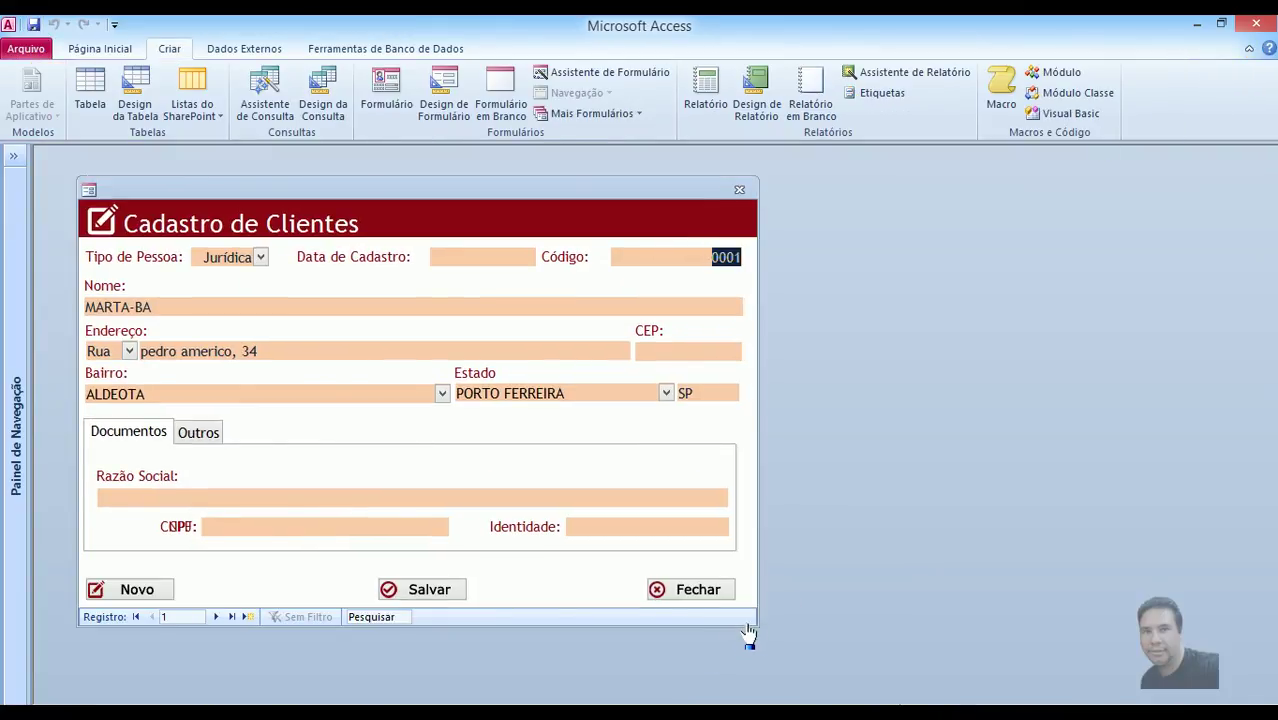
{"action": "left_click_drag", "start_coordinate": [597, 190], "coordinate": [759, 200]}
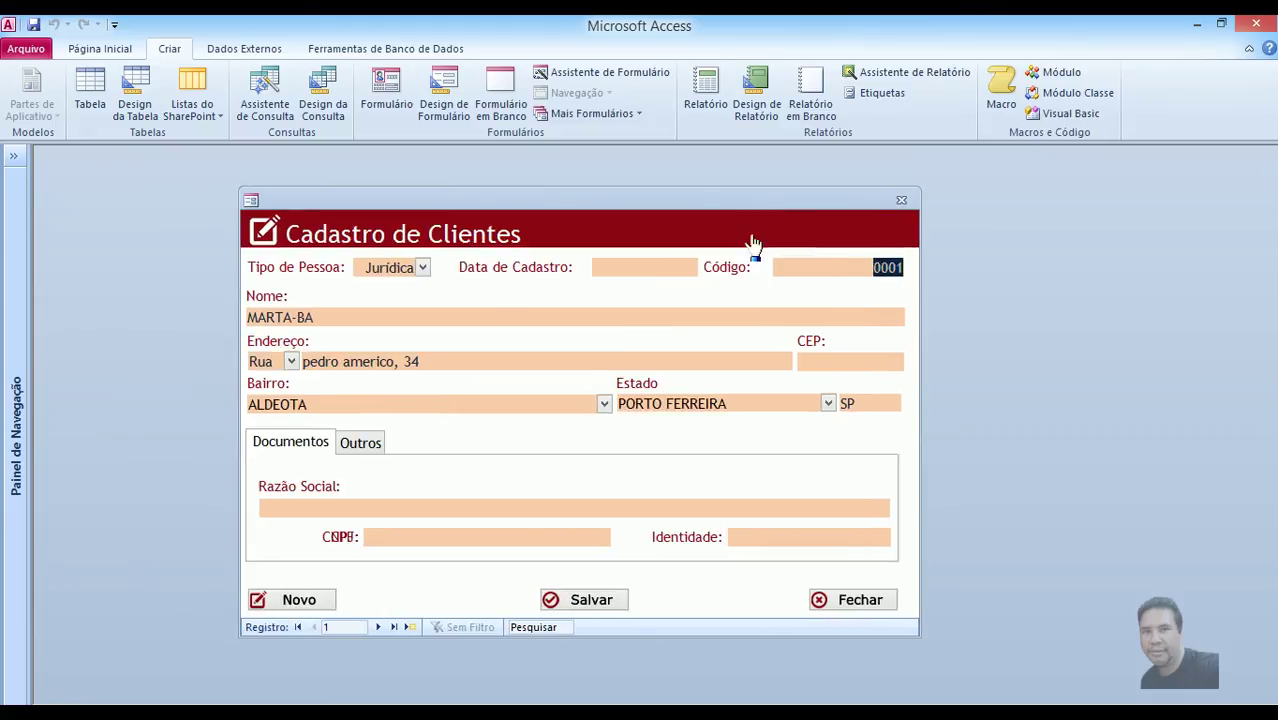
Test the state box by changing the first record's city to FORTALEZA.
{"action": "left_click", "coordinate": [828, 403]}
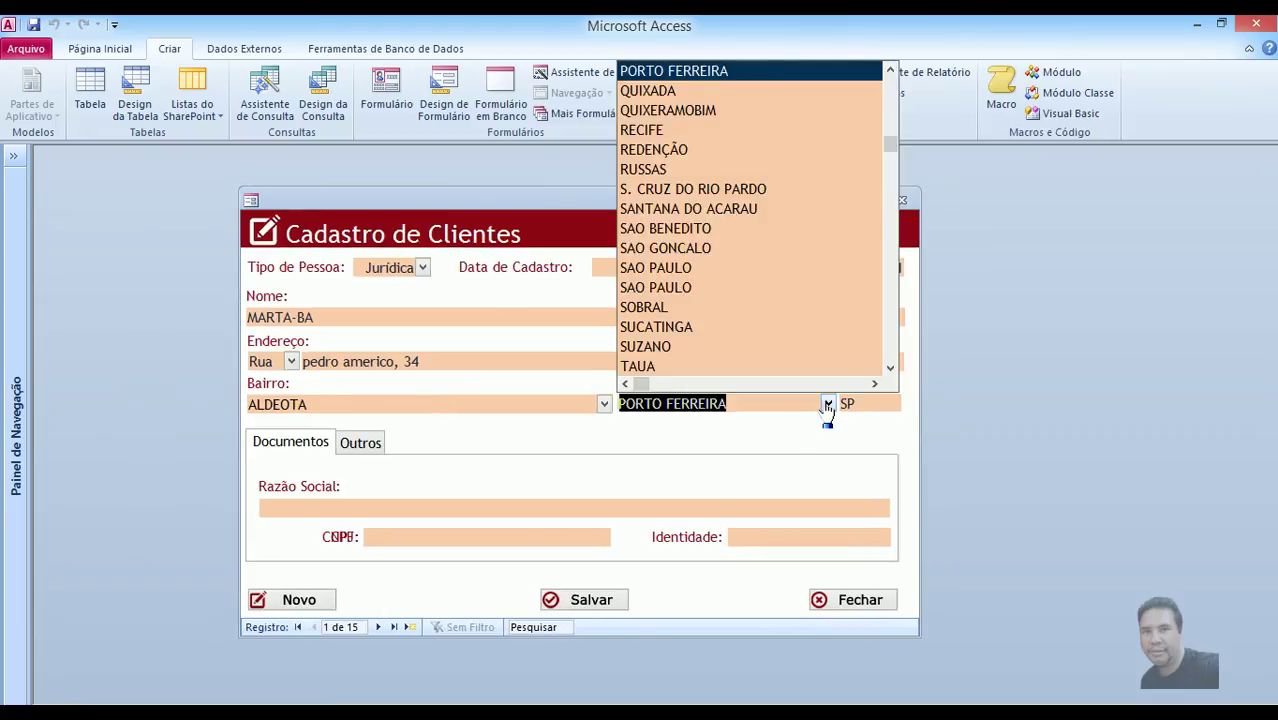
{"action": "type", "text": "fortALEZA"}
{"action": "key", "text": "Tab"}
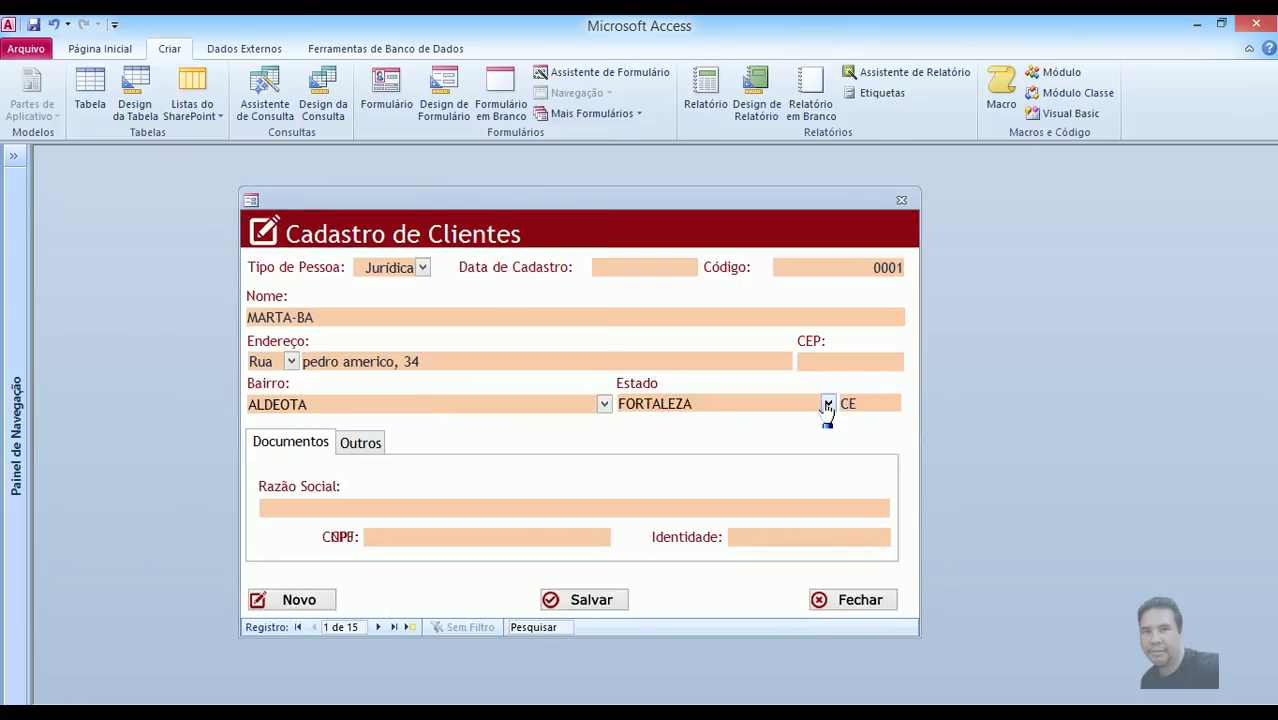